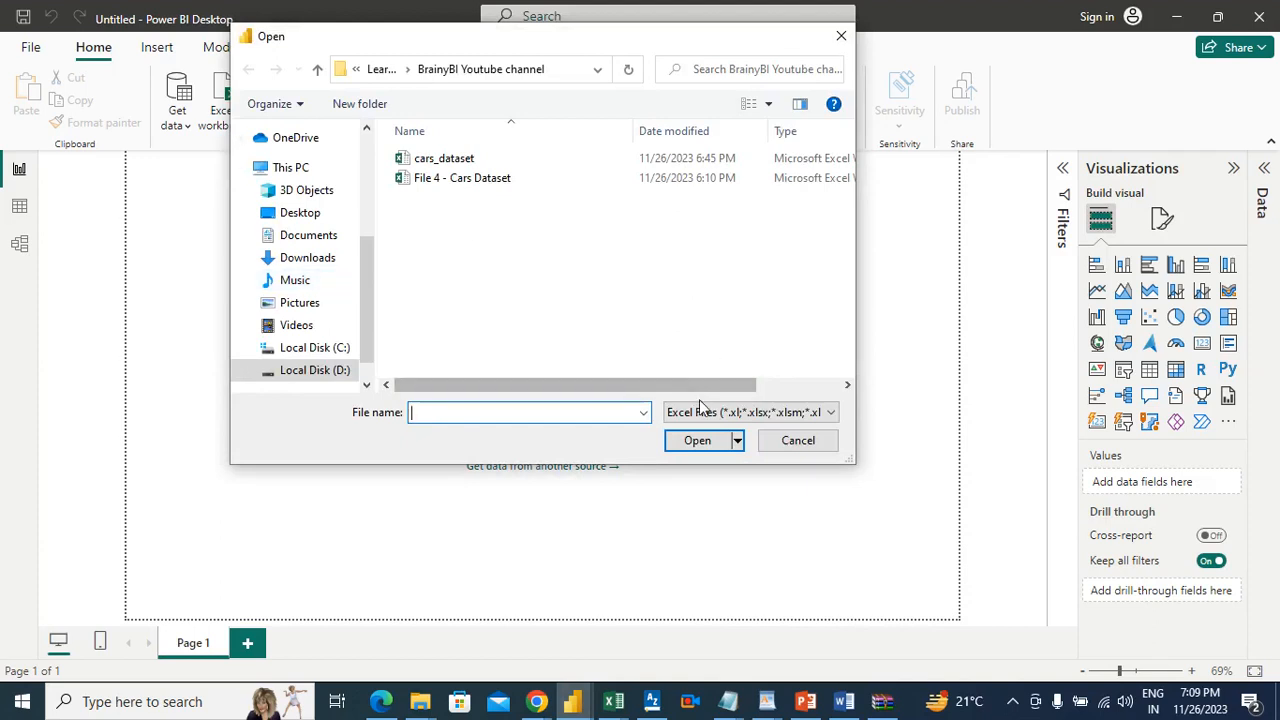
Step: Show all file types in the BrainyBI Youtube channel folder and open the cars_dataset workbook as the data source
{"action": "left_click", "coordinate": [695, 417]}
{"action": "left_click", "coordinate": [695, 444]}
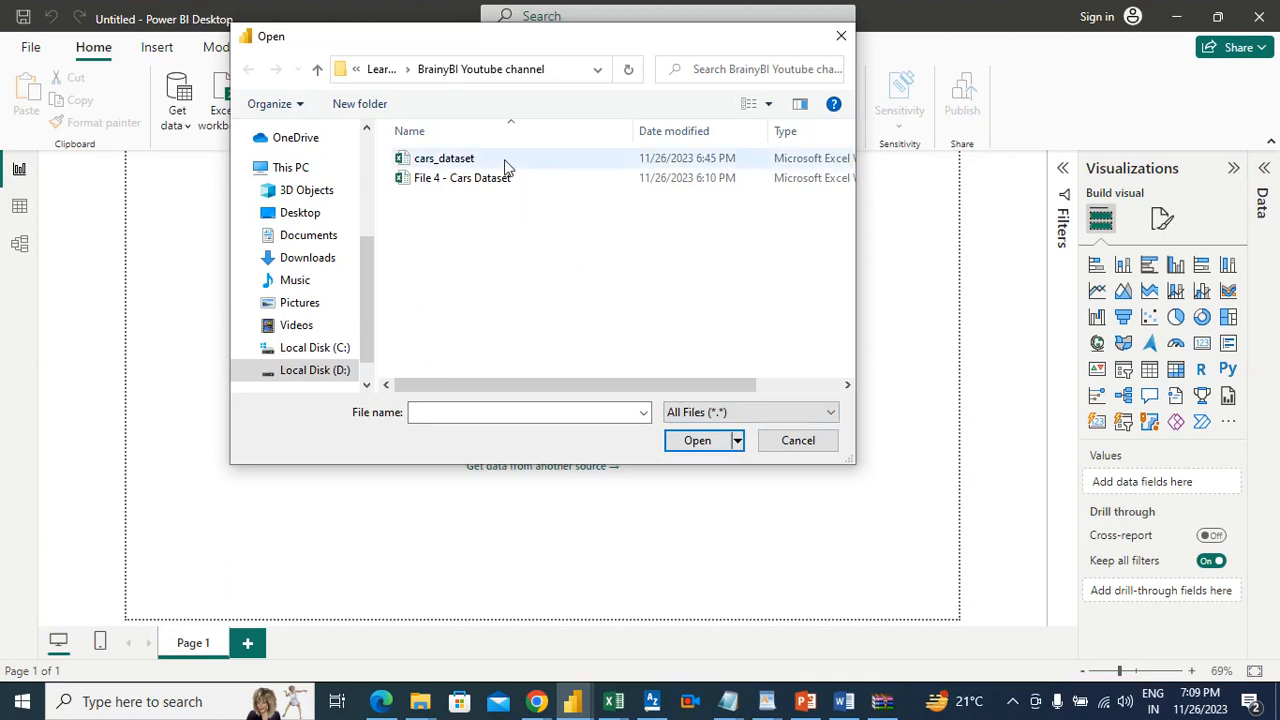
{"action": "left_click", "coordinate": [381, 70]}
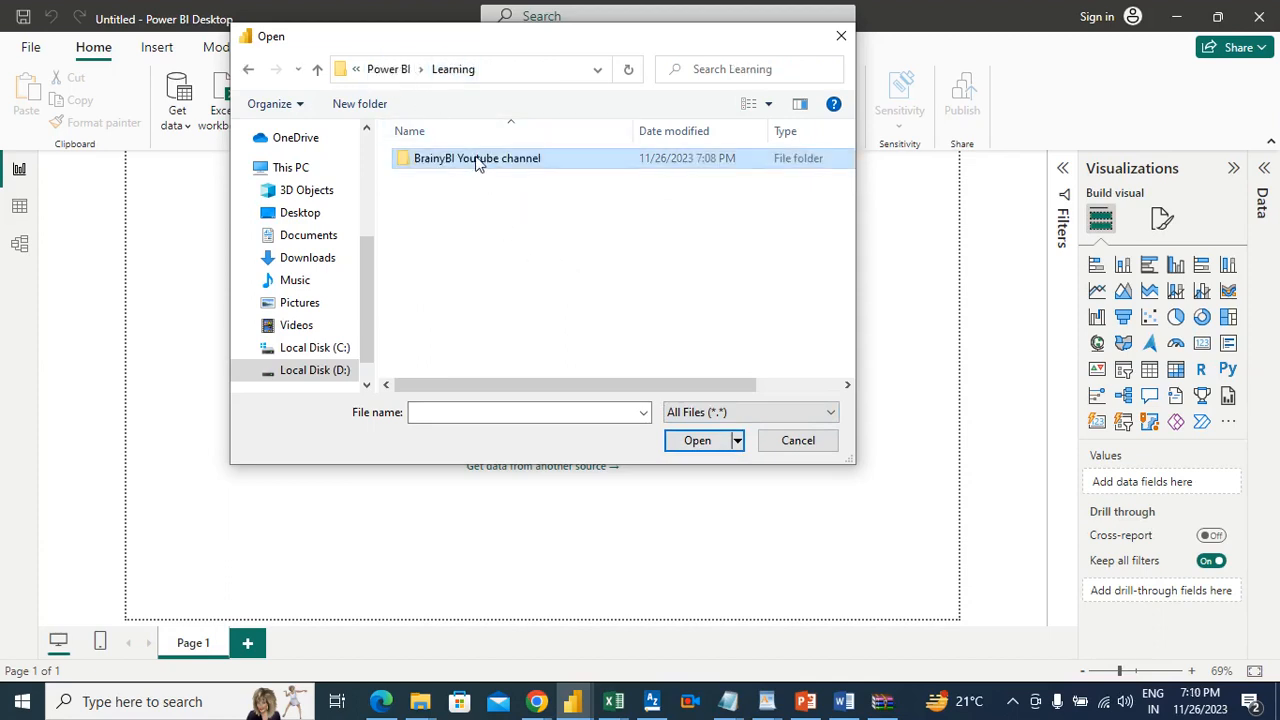
{"action": "double_click", "coordinate": [472, 160]}
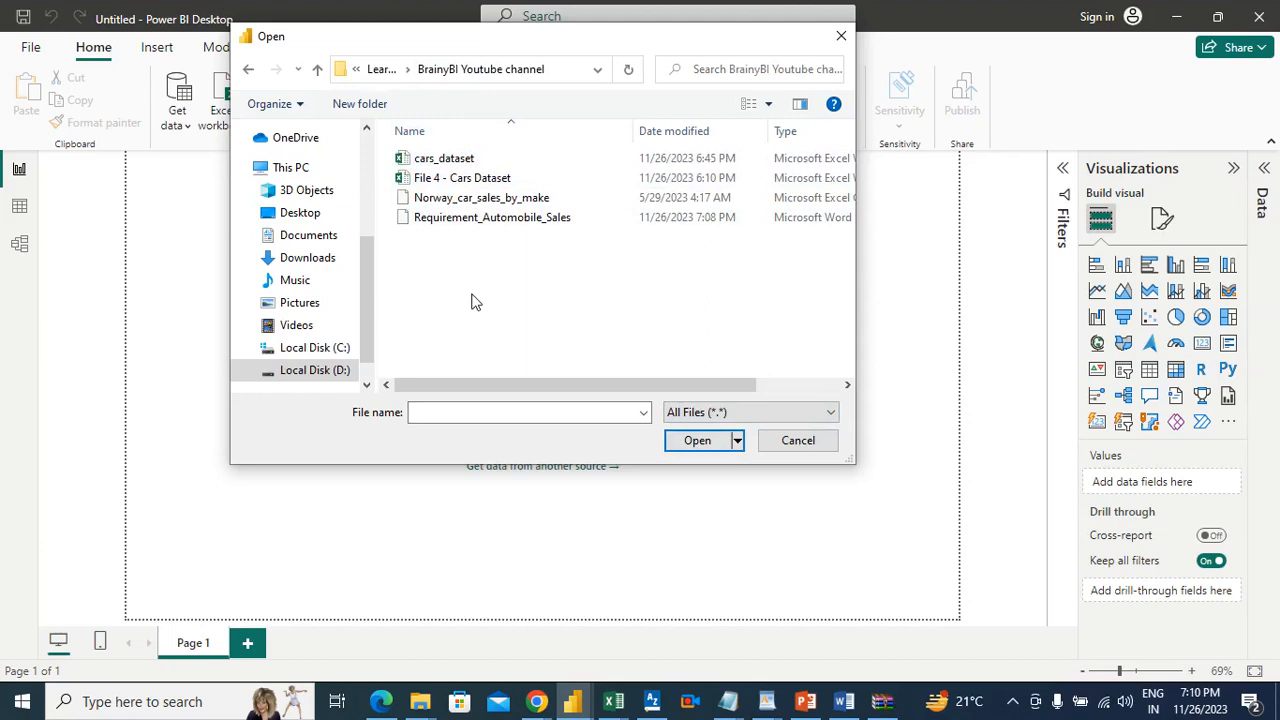
{"action": "left_click", "coordinate": [468, 160]}
{"action": "left_click", "coordinate": [457, 198]}
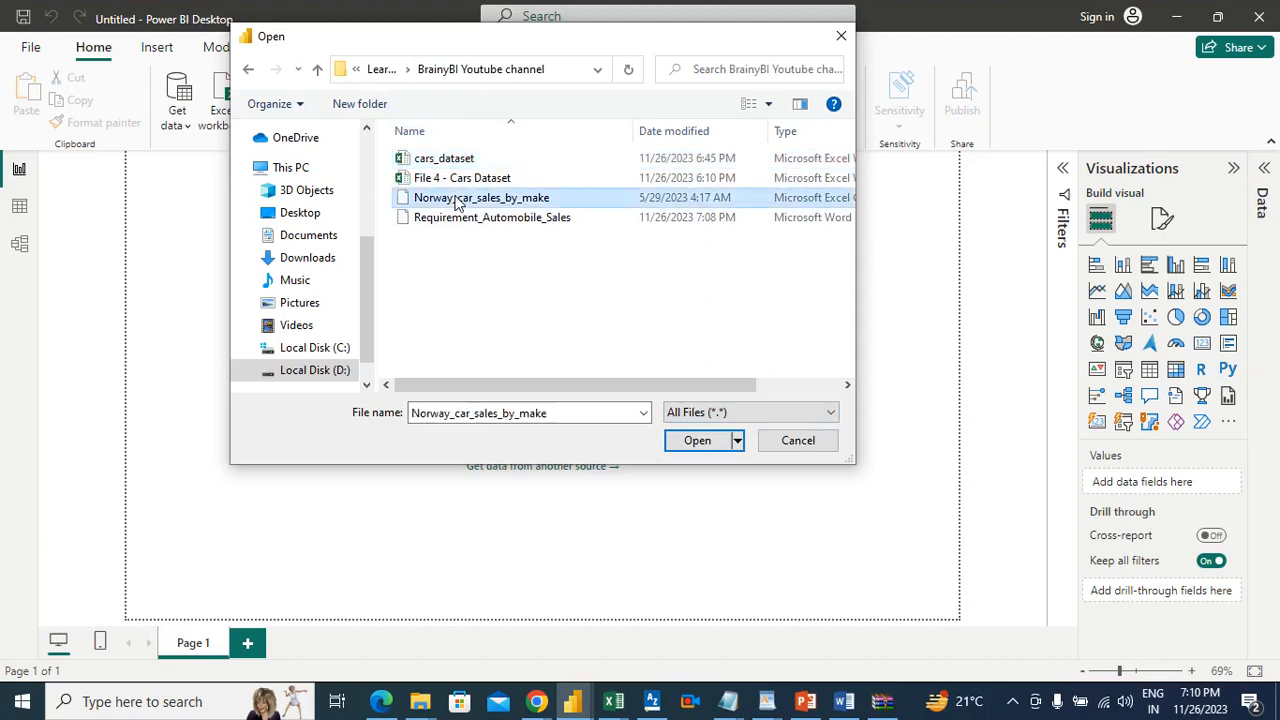
{"action": "left_click", "coordinate": [452, 160]}
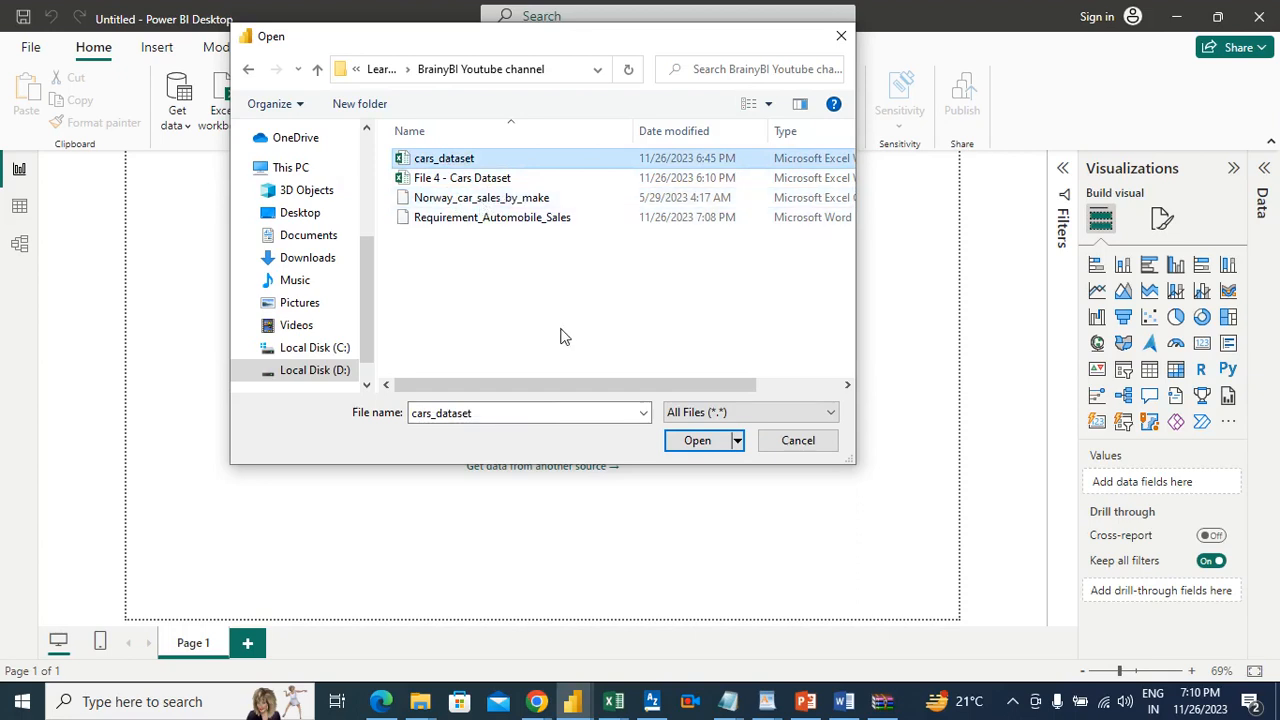
{"action": "left_click", "coordinate": [695, 447]}
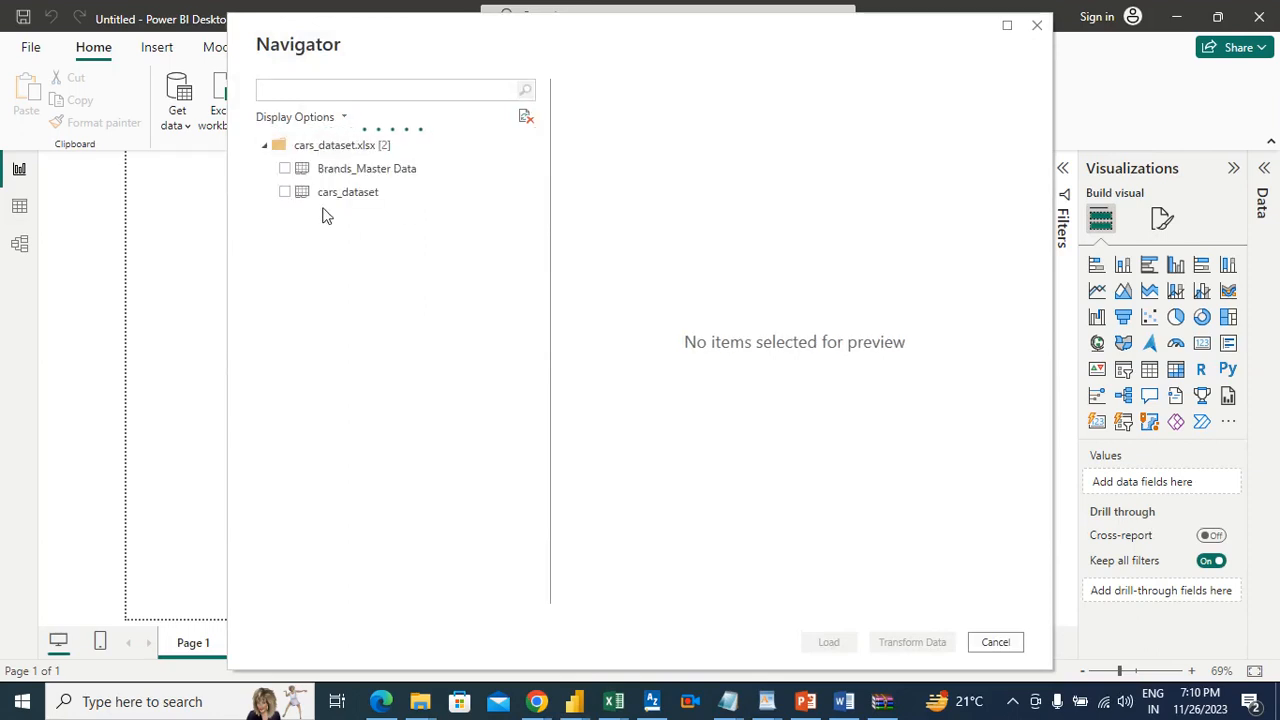
Step: Select the Brands_Master Data and cars_dataset sheets and open both for data transformation
{"action": "left_click", "coordinate": [284, 170]}
{"action": "left_click", "coordinate": [285, 193]}
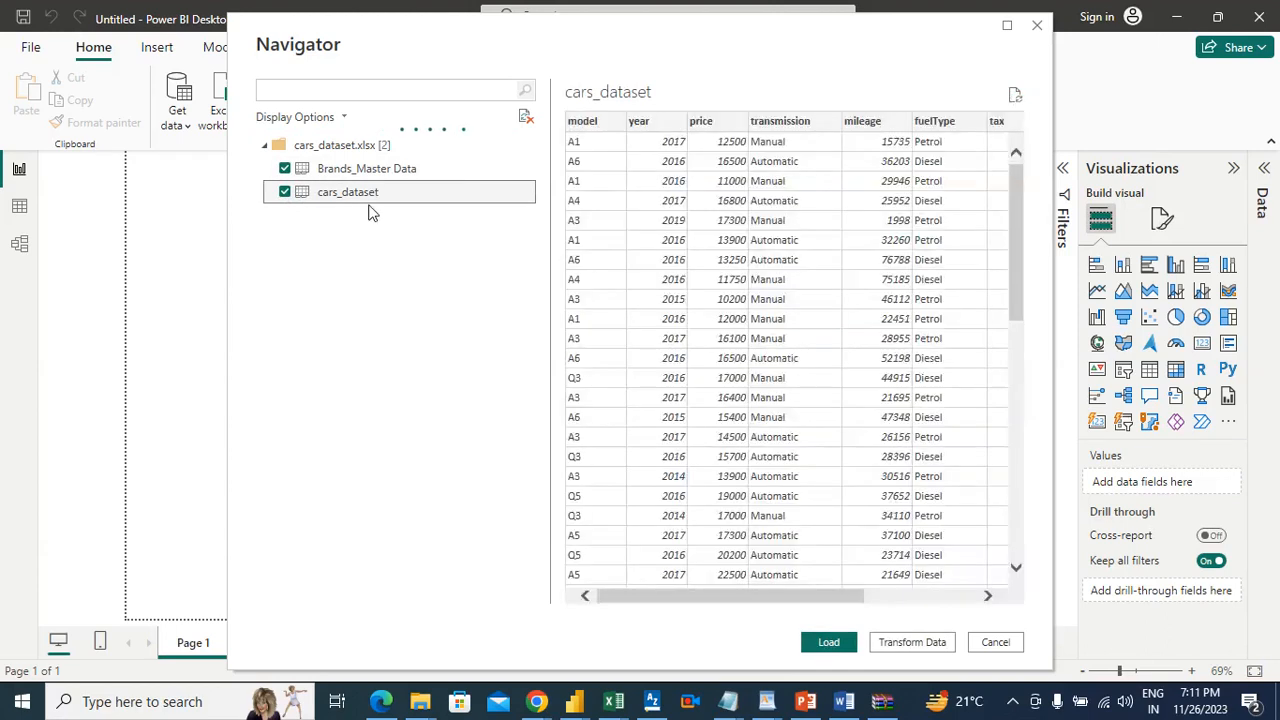
{"action": "left_click", "coordinate": [382, 174]}
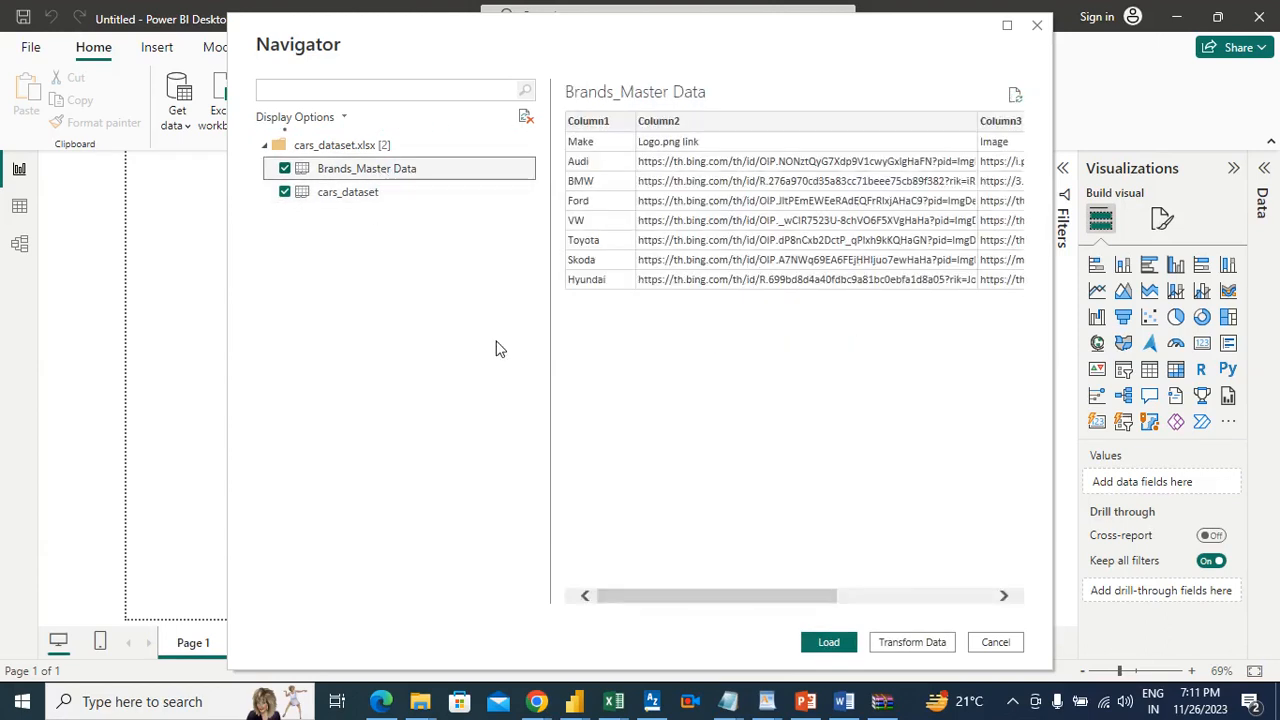
{"action": "left_click", "coordinate": [910, 642]}
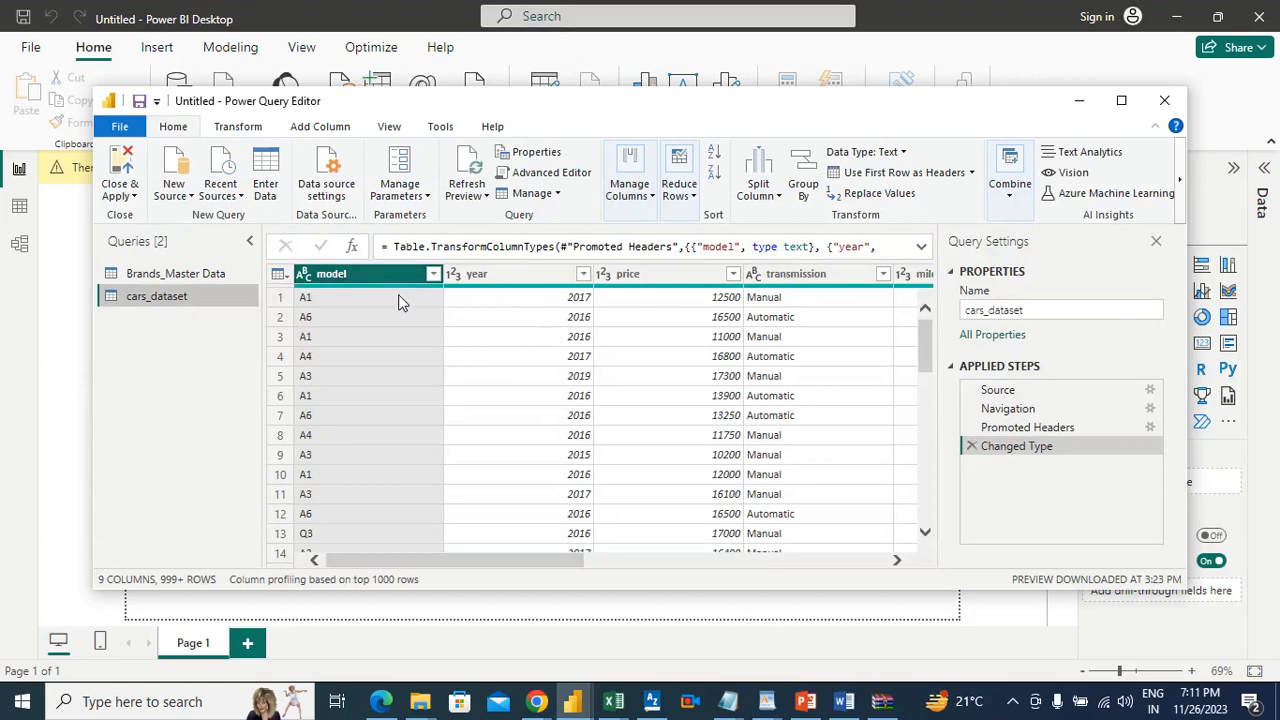
Step: Use the first row as headers in the Brands_Master Data query and apply the queries to the report
{"action": "left_click", "coordinate": [213, 274]}
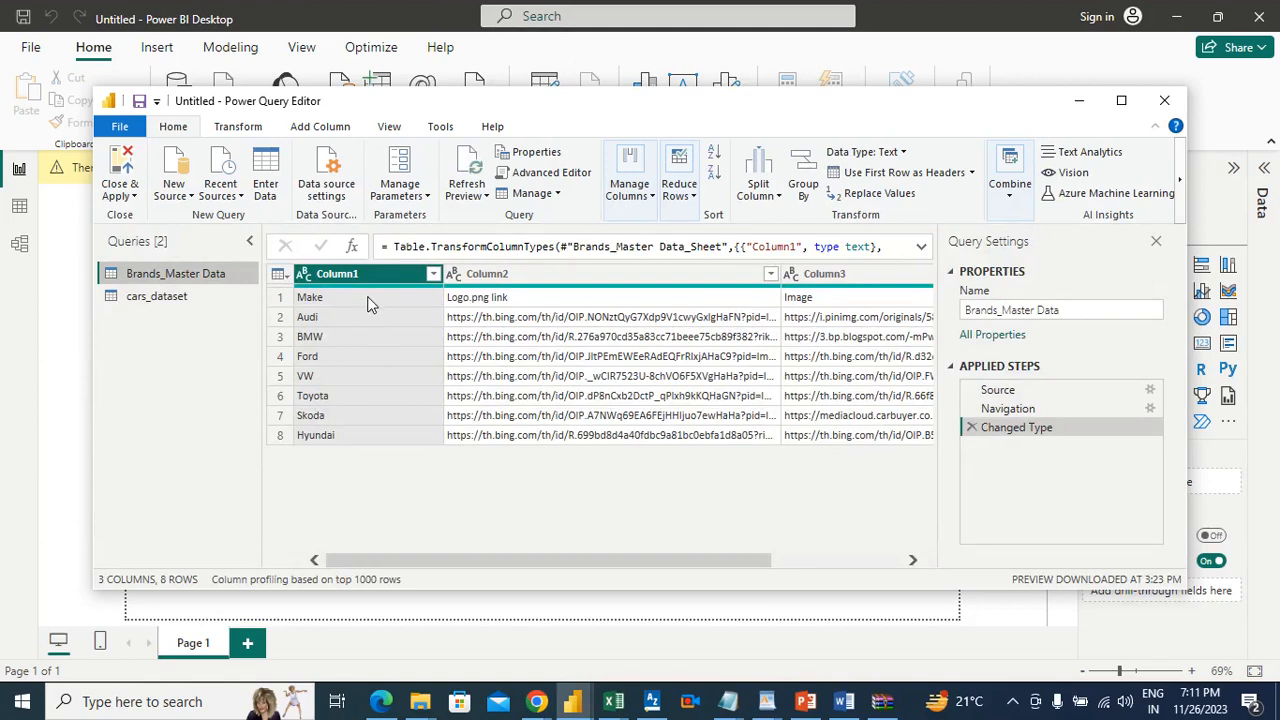
{"action": "left_click", "coordinate": [880, 174]}
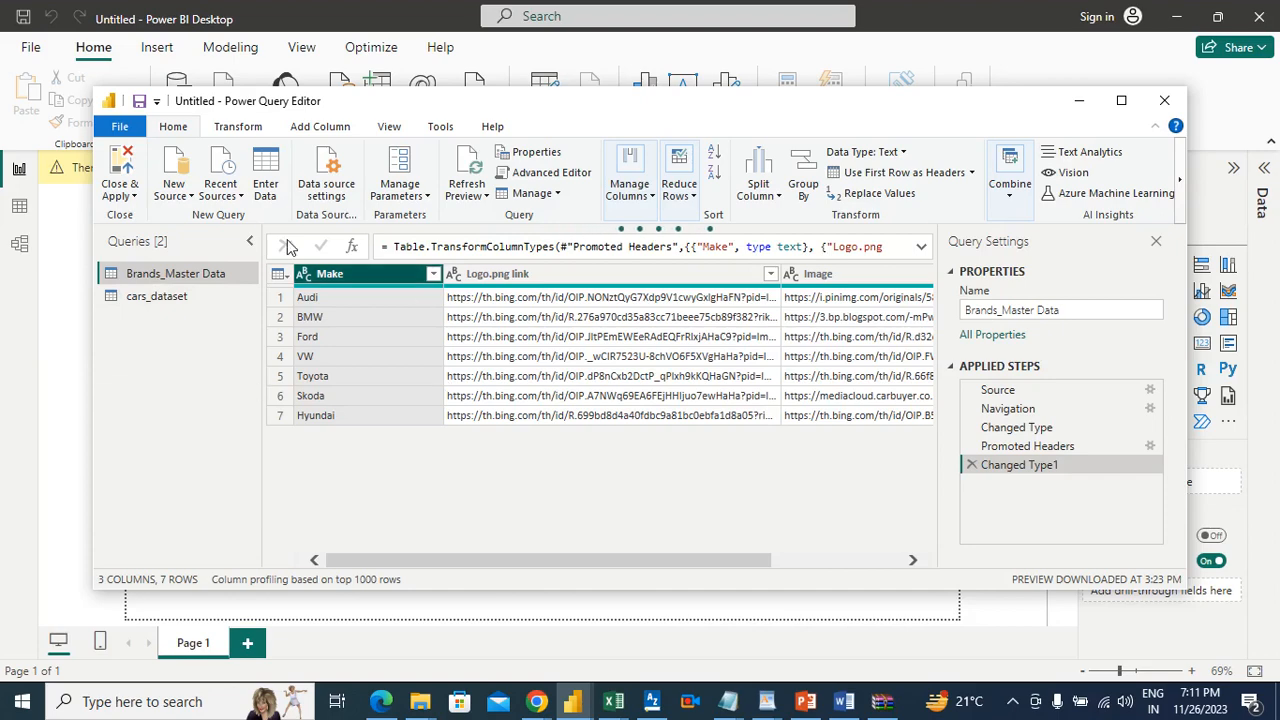
{"action": "left_click", "coordinate": [115, 186]}
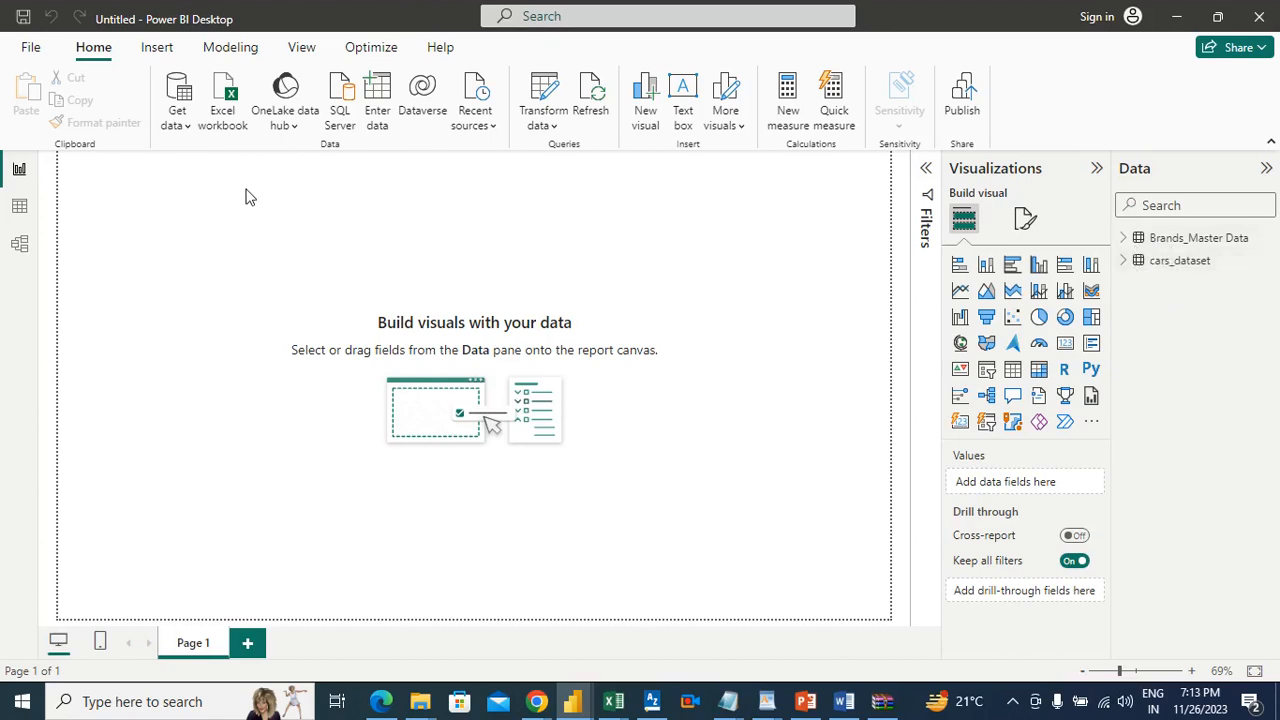
Step: Load the Norway_car_sales_by_make CSV file into the report through the Excel workbook source, with all file types shown
{"action": "left_click", "coordinate": [176, 112]}
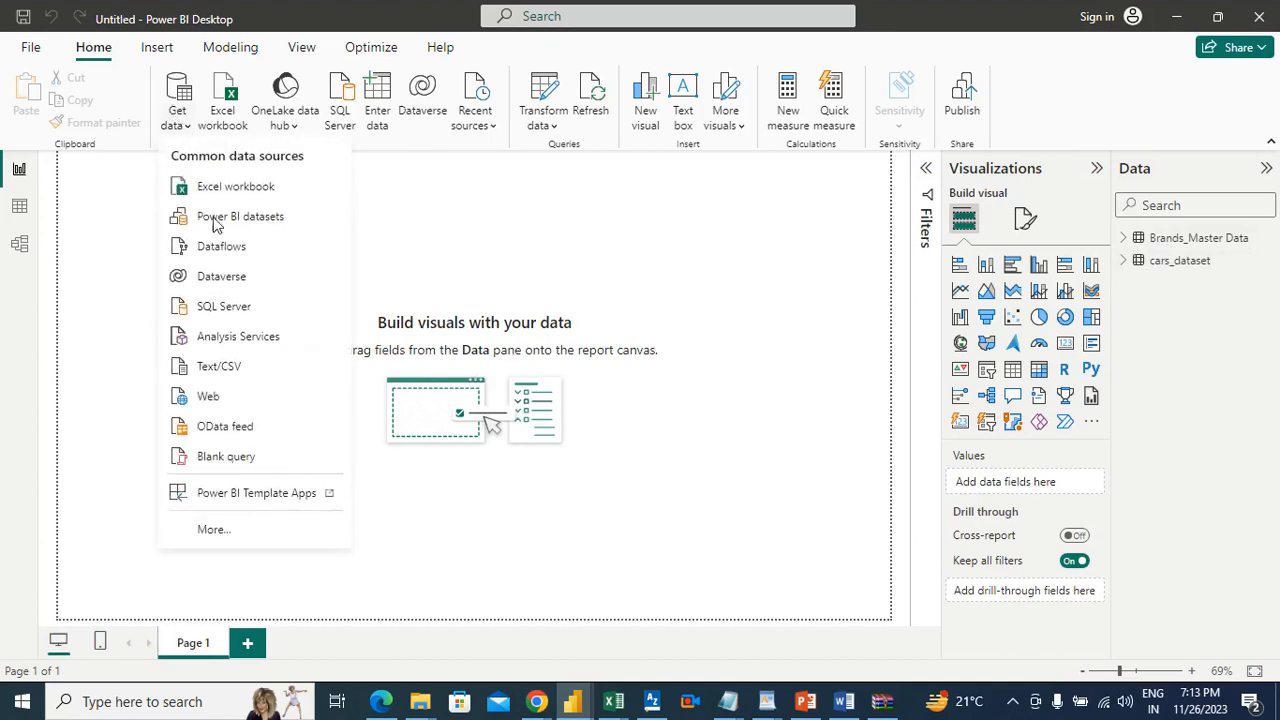
{"action": "left_click", "coordinate": [213, 195]}
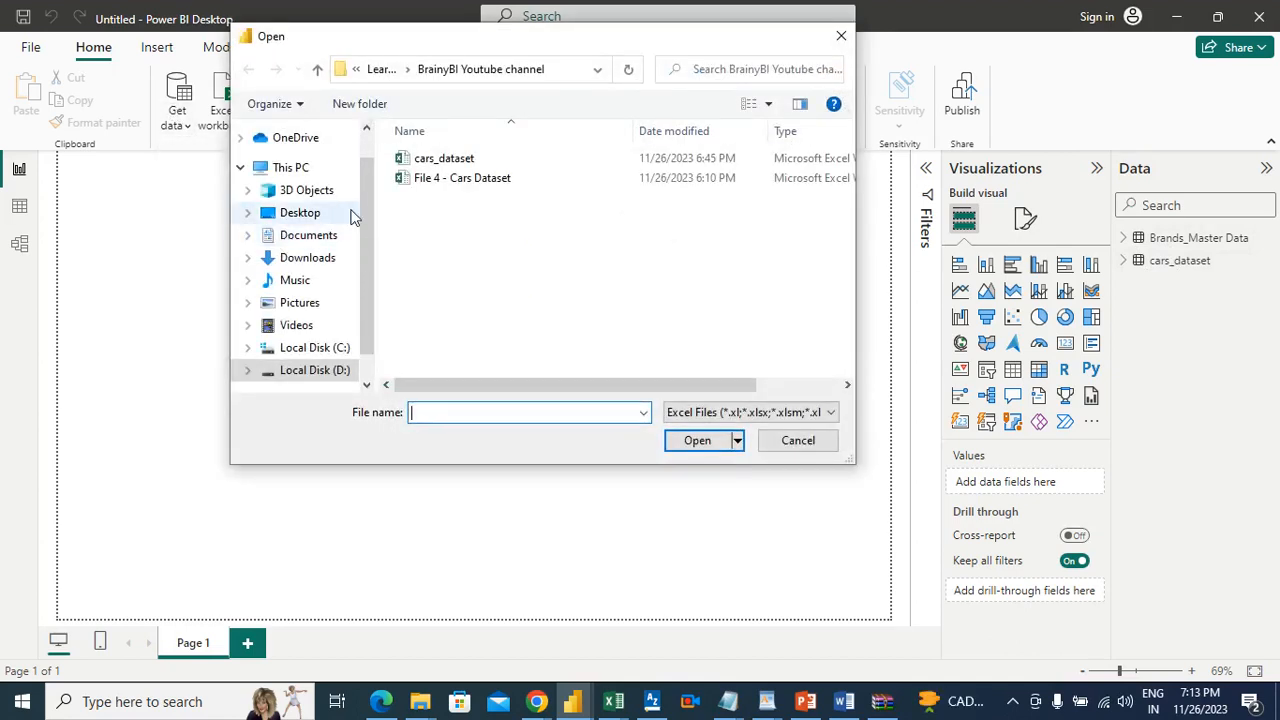
{"action": "left_click", "coordinate": [700, 413]}
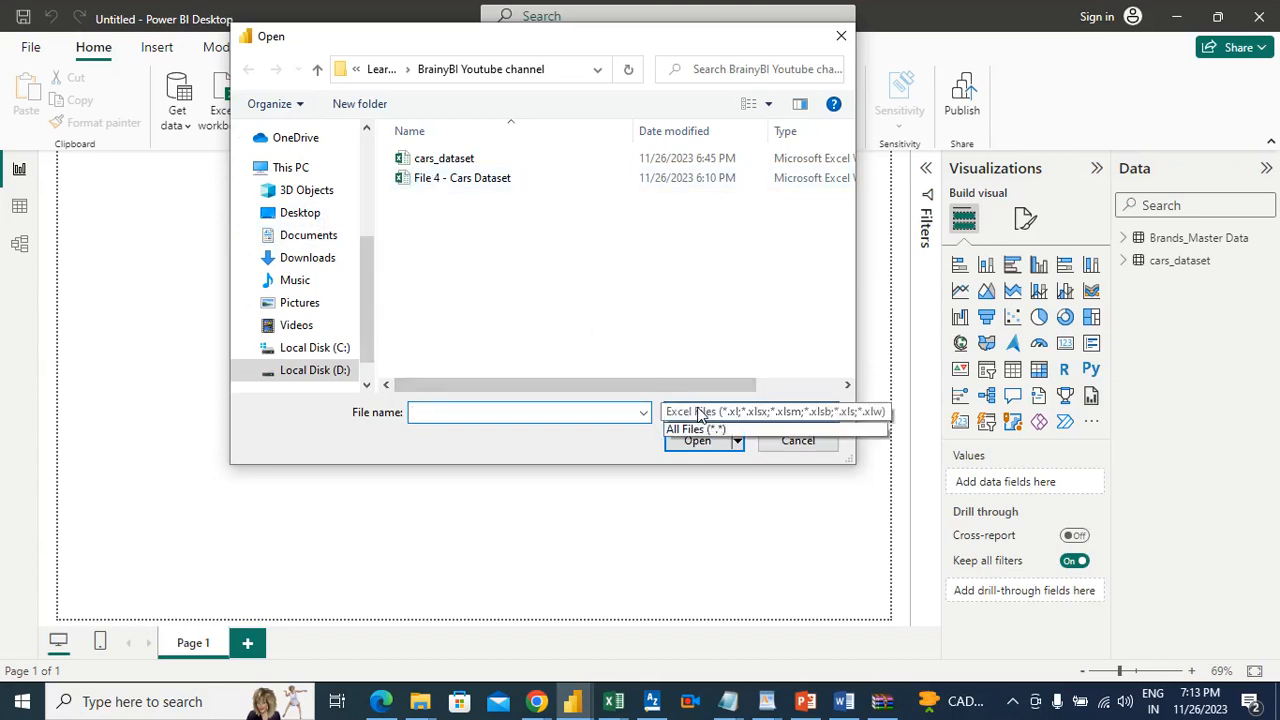
{"action": "left_click", "coordinate": [688, 446]}
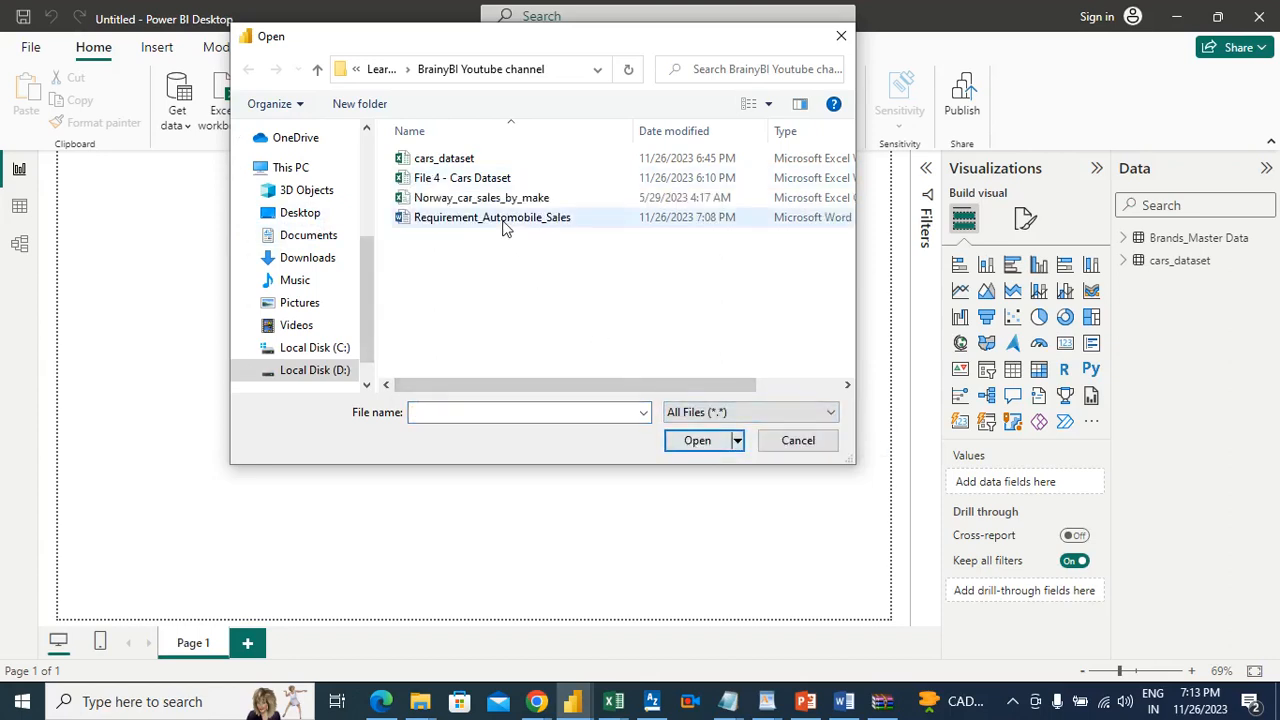
{"action": "left_click", "coordinate": [498, 198]}
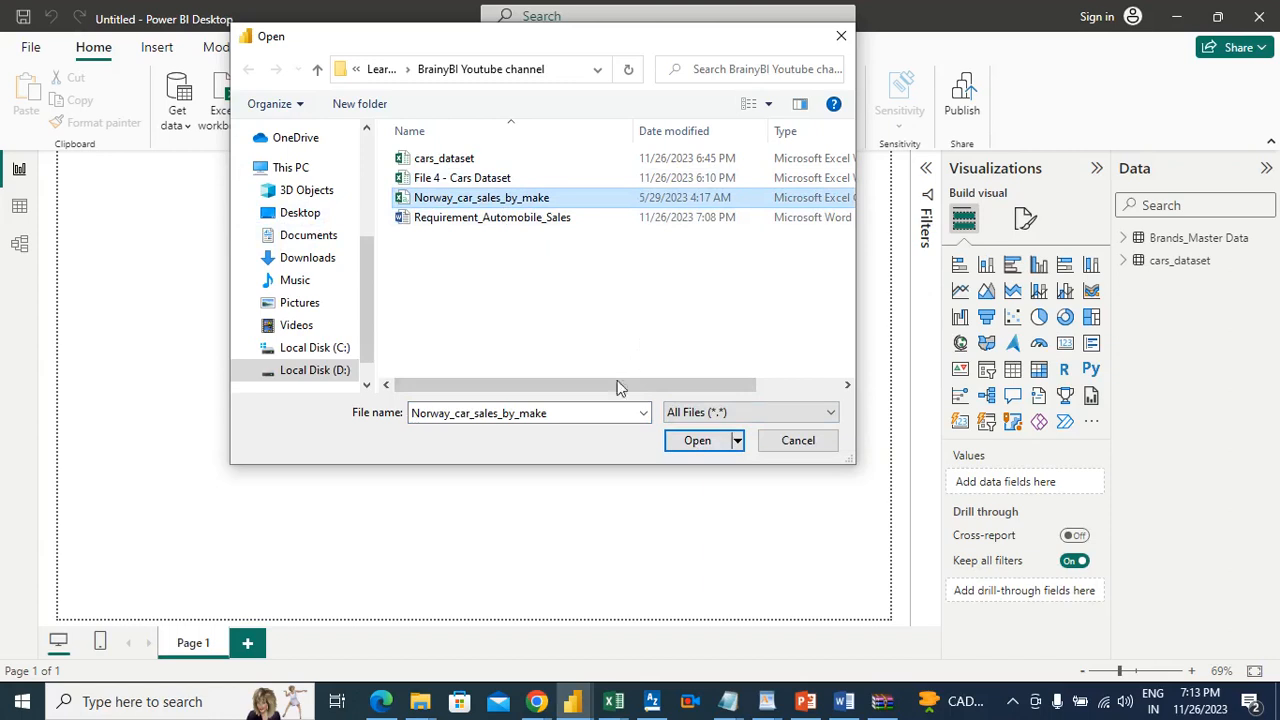
{"action": "left_click", "coordinate": [700, 441]}
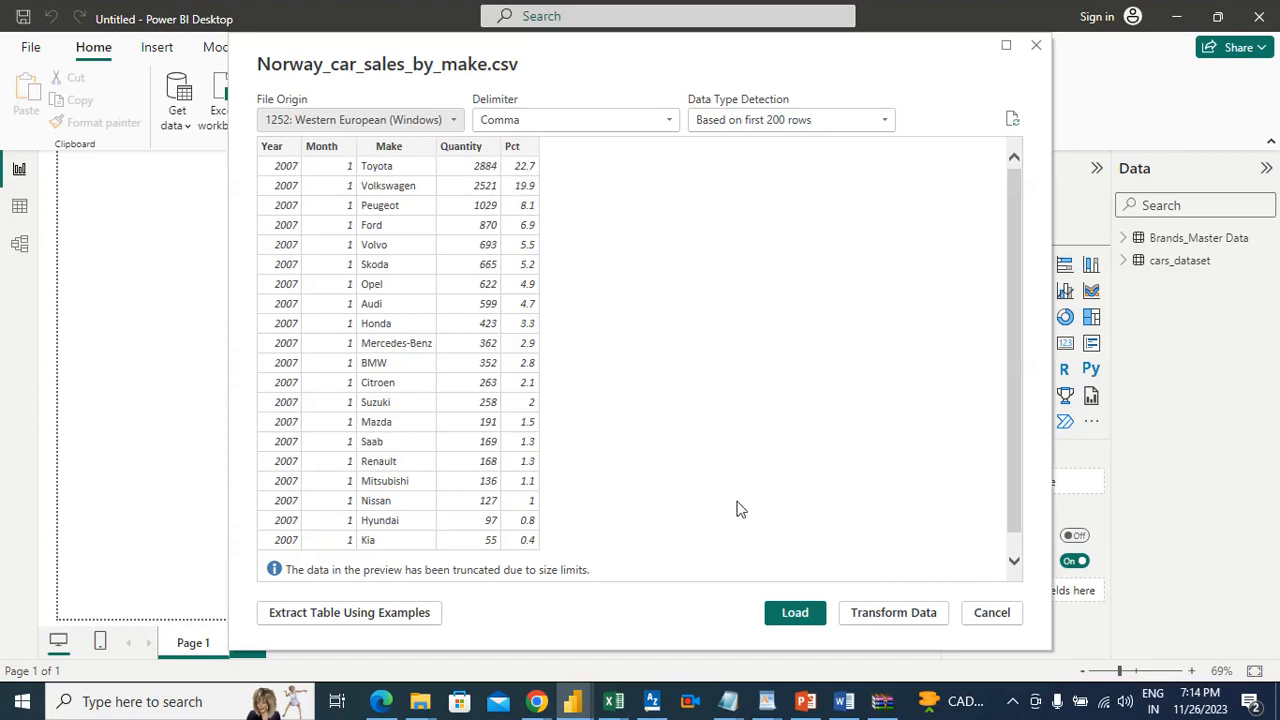
{"action": "left_click", "coordinate": [795, 613]}
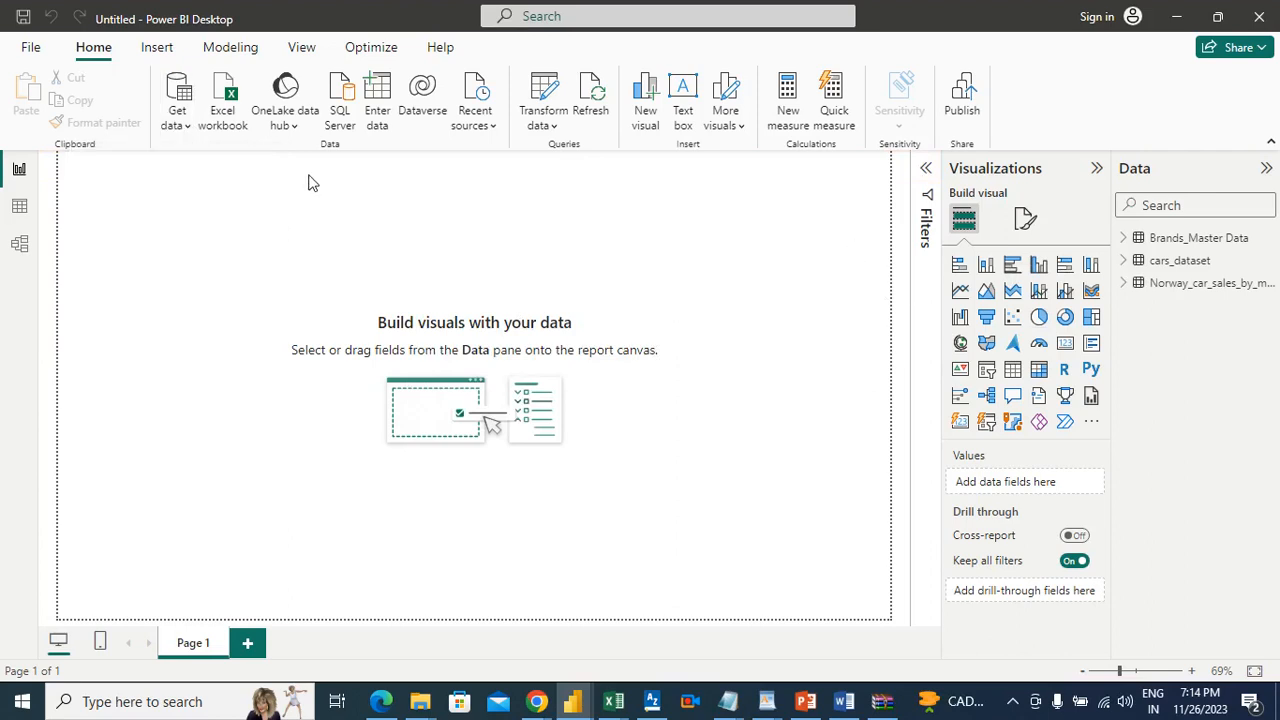
Step: Set the report page's wallpaper color to the dark pink theme shade
{"action": "left_click", "coordinate": [1025, 220]}
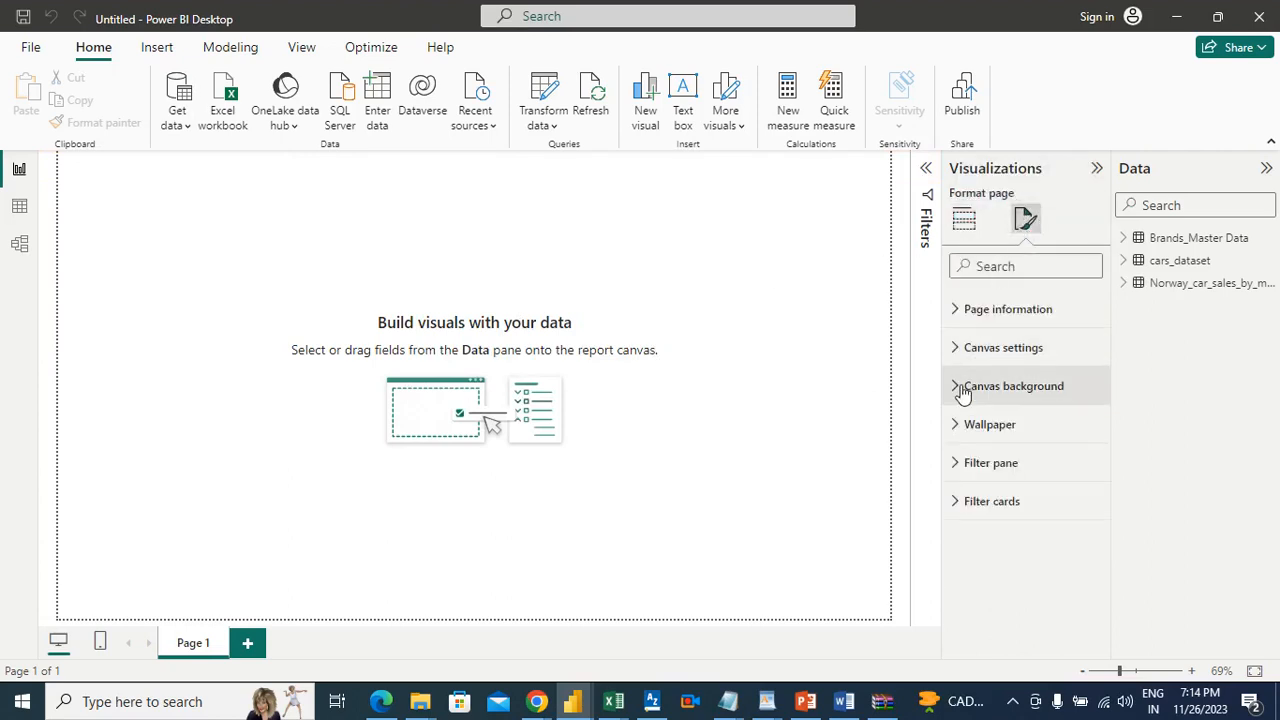
{"action": "left_click", "coordinate": [961, 421]}
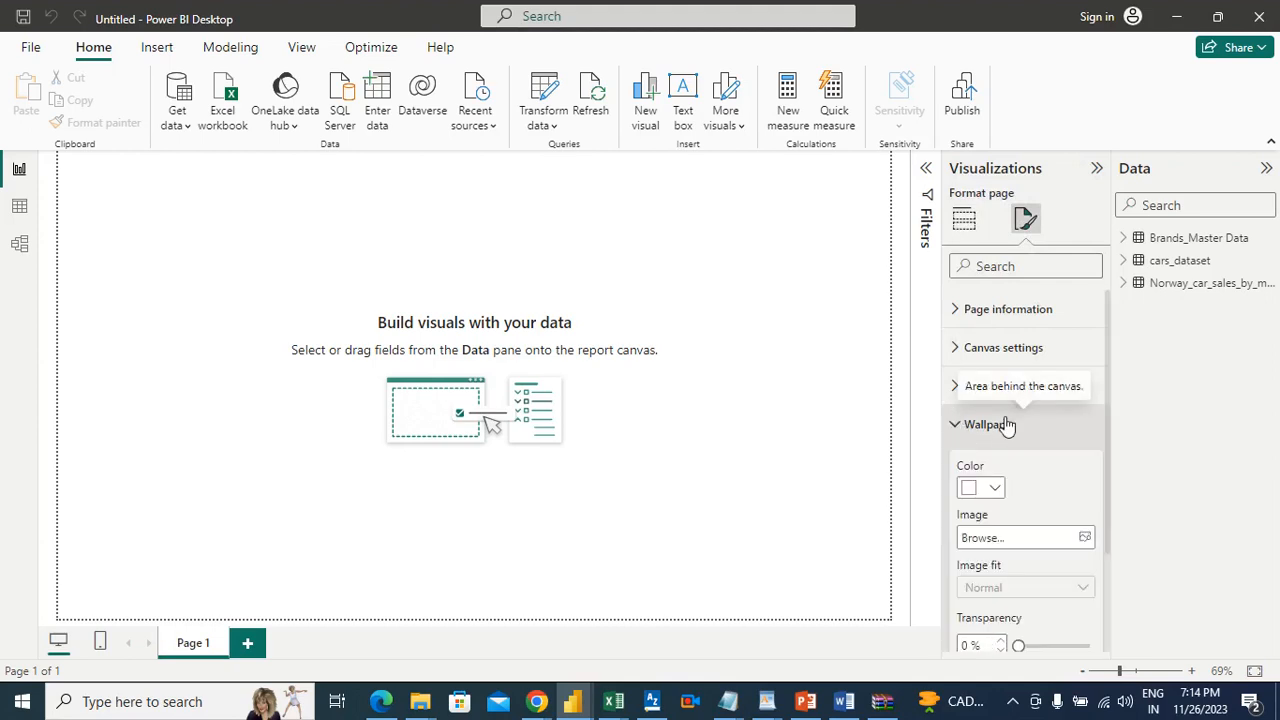
{"action": "left_click", "coordinate": [995, 488]}
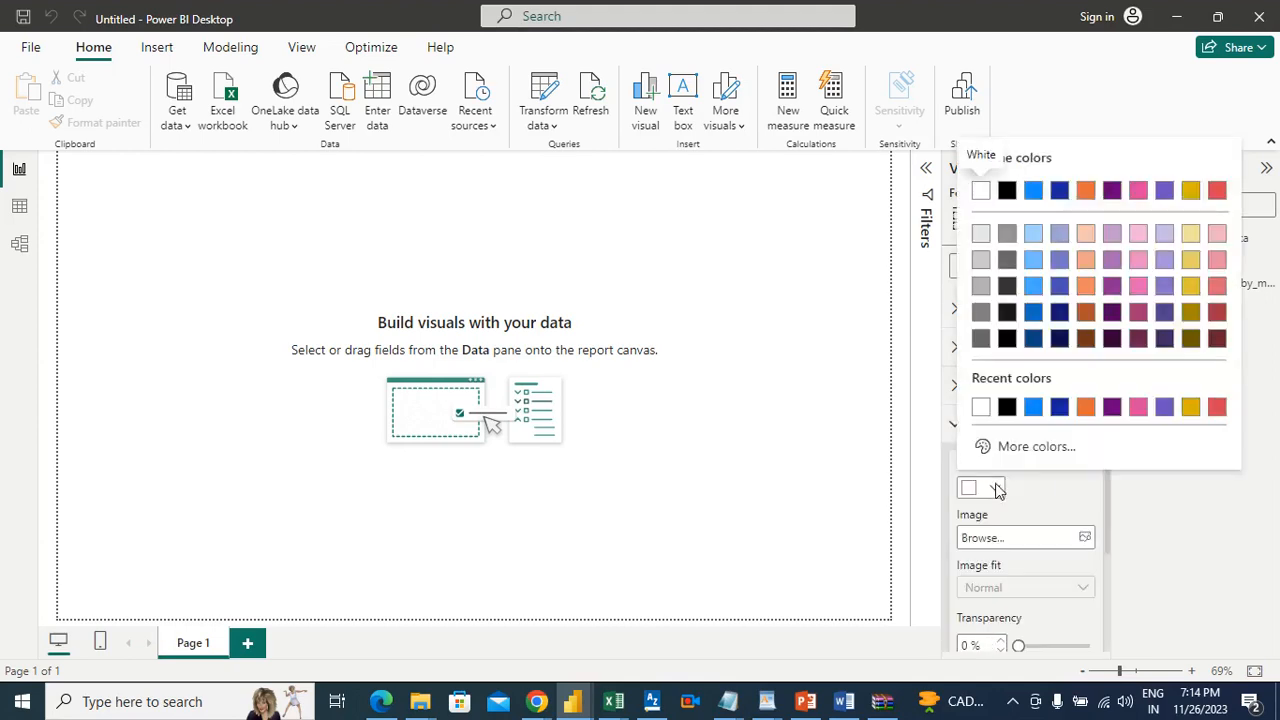
{"action": "left_click", "coordinate": [1139, 313]}
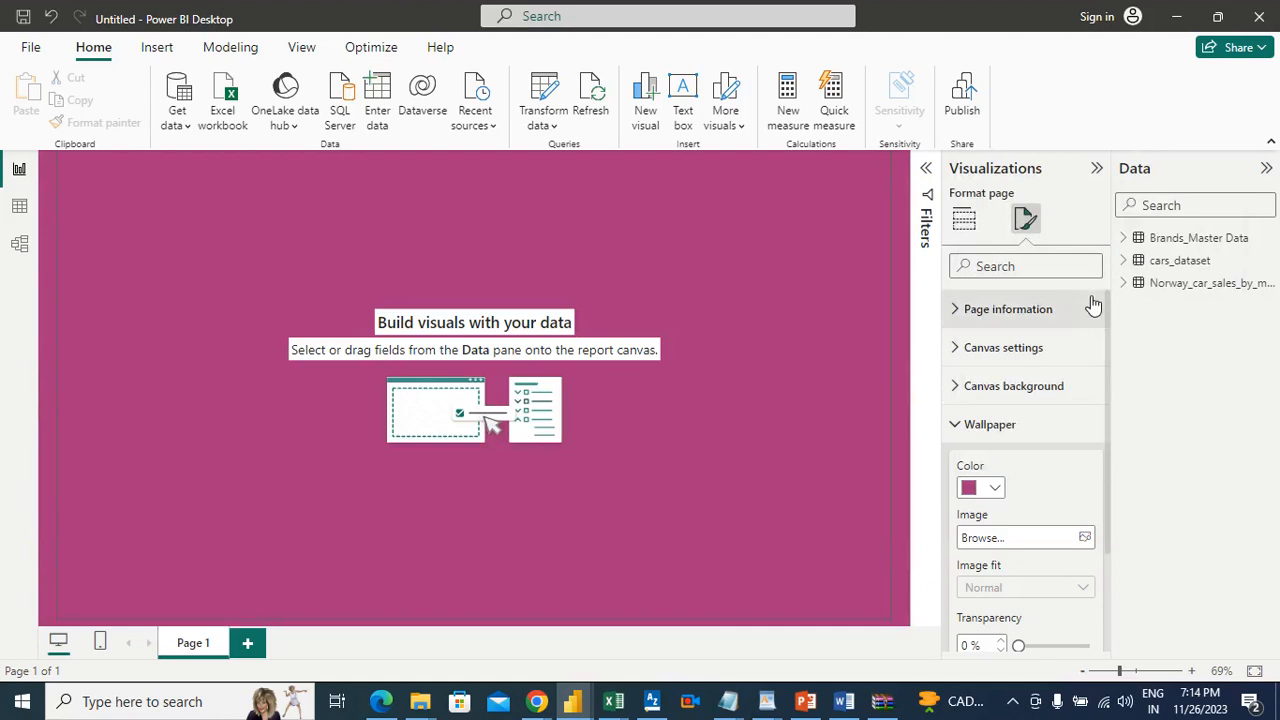
{"action": "left_click", "coordinate": [828, 333]}
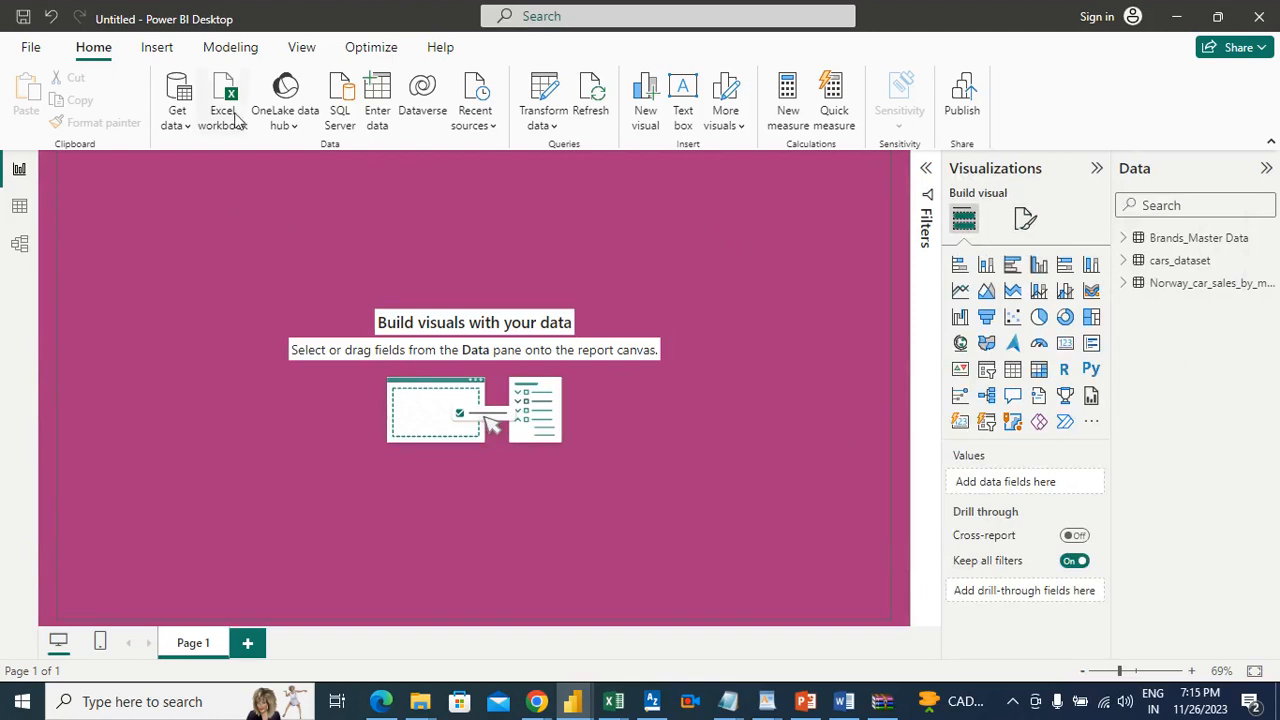
Step: Insert a rectangle and resize it into a thin banner spanning the full width of the page's upper edge
{"action": "left_click", "coordinate": [157, 50]}
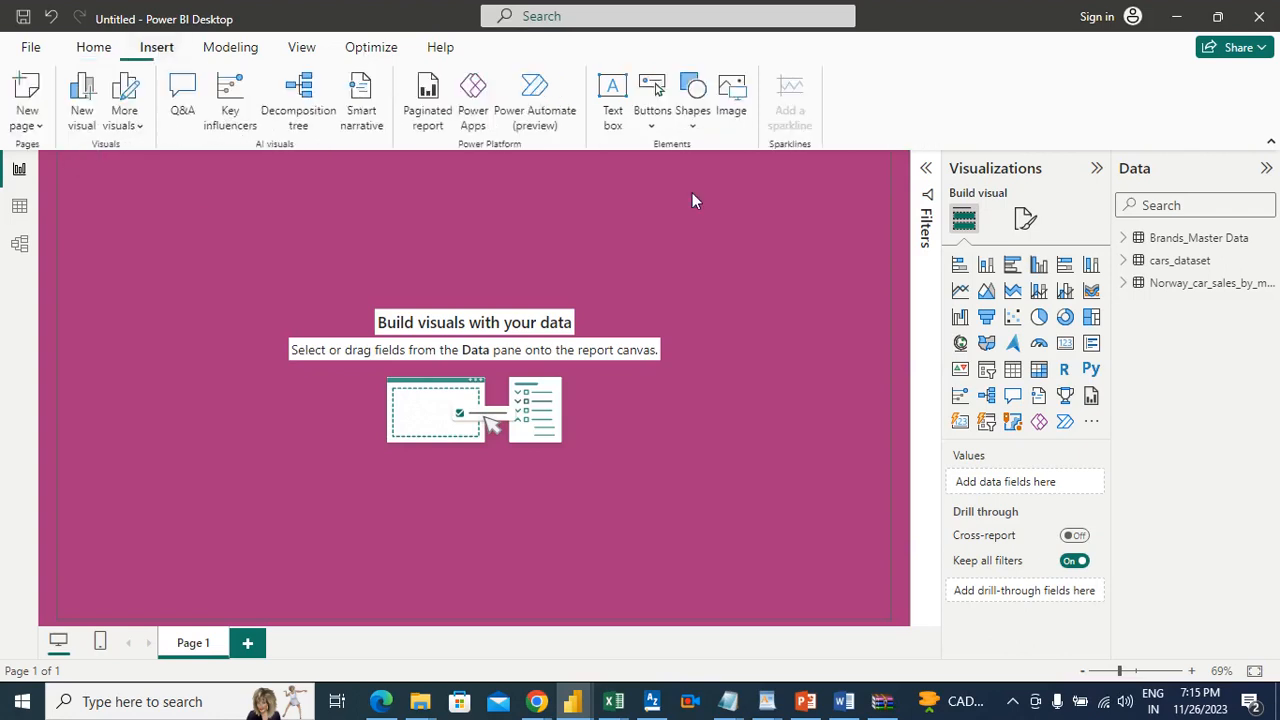
{"action": "left_click", "coordinate": [692, 105]}
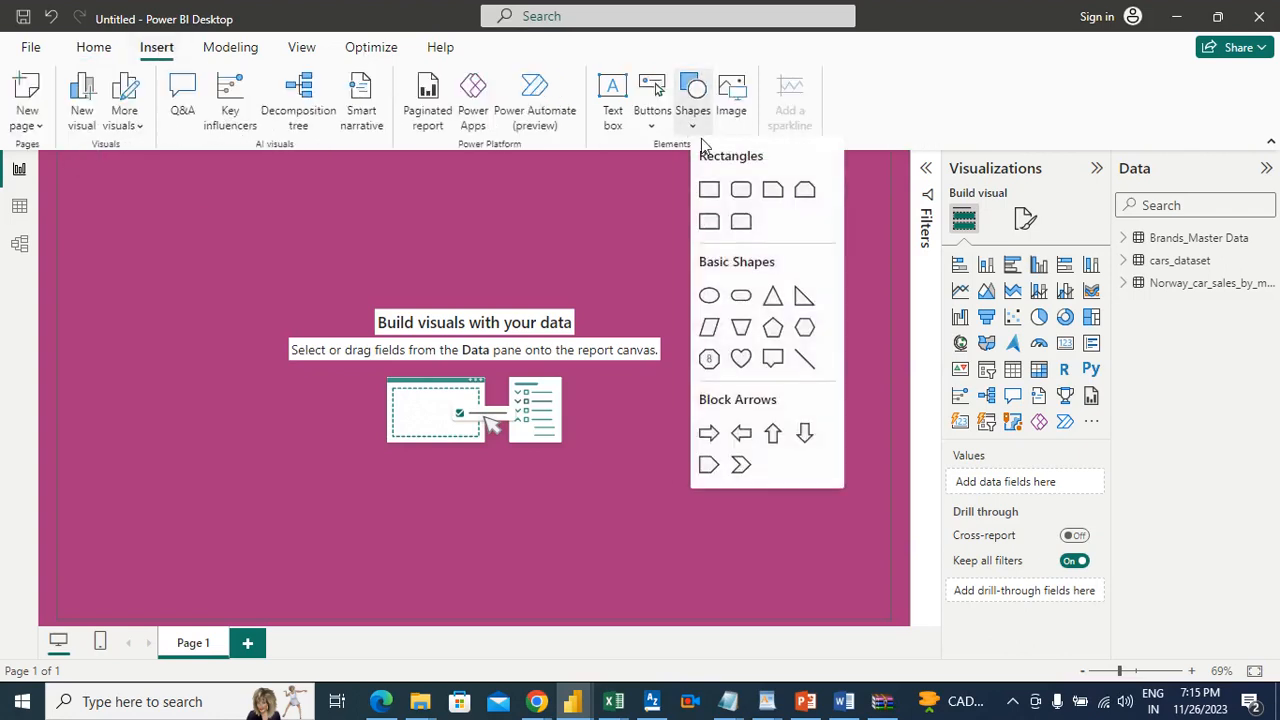
{"action": "left_click", "coordinate": [709, 190]}
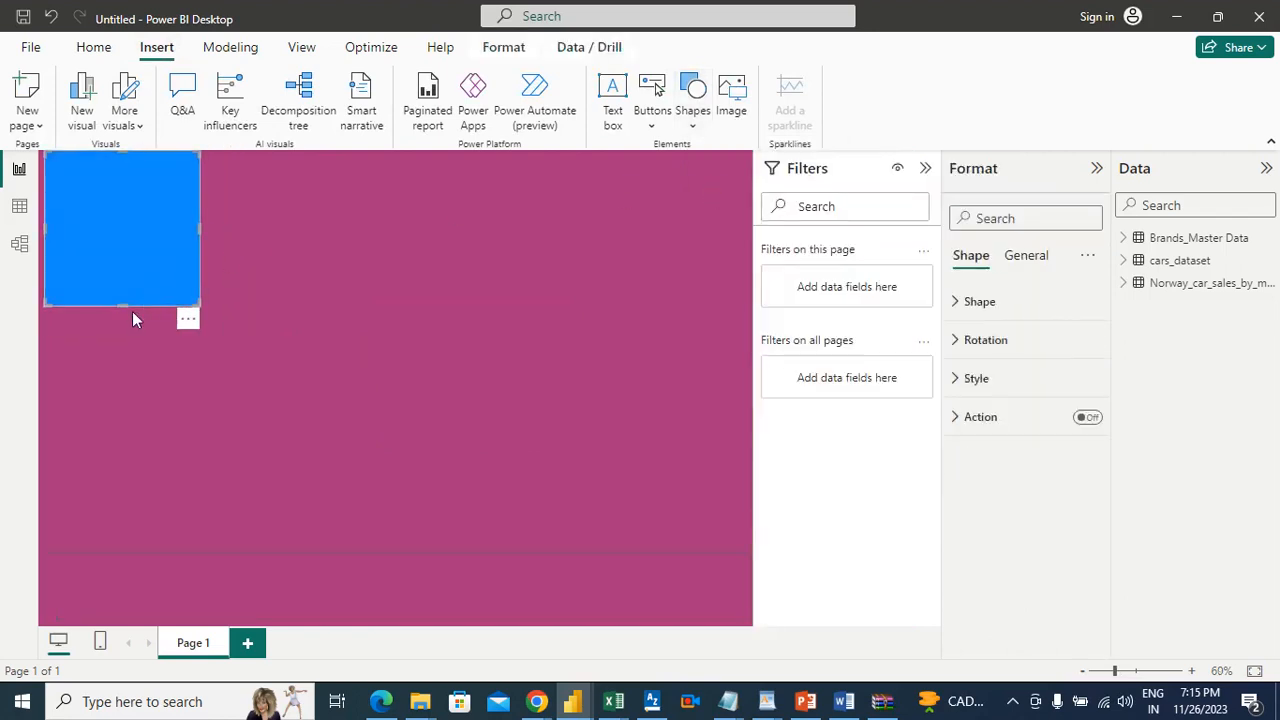
{"action": "left_click_drag", "start_coordinate": [126, 304], "coordinate": [750, 207]}
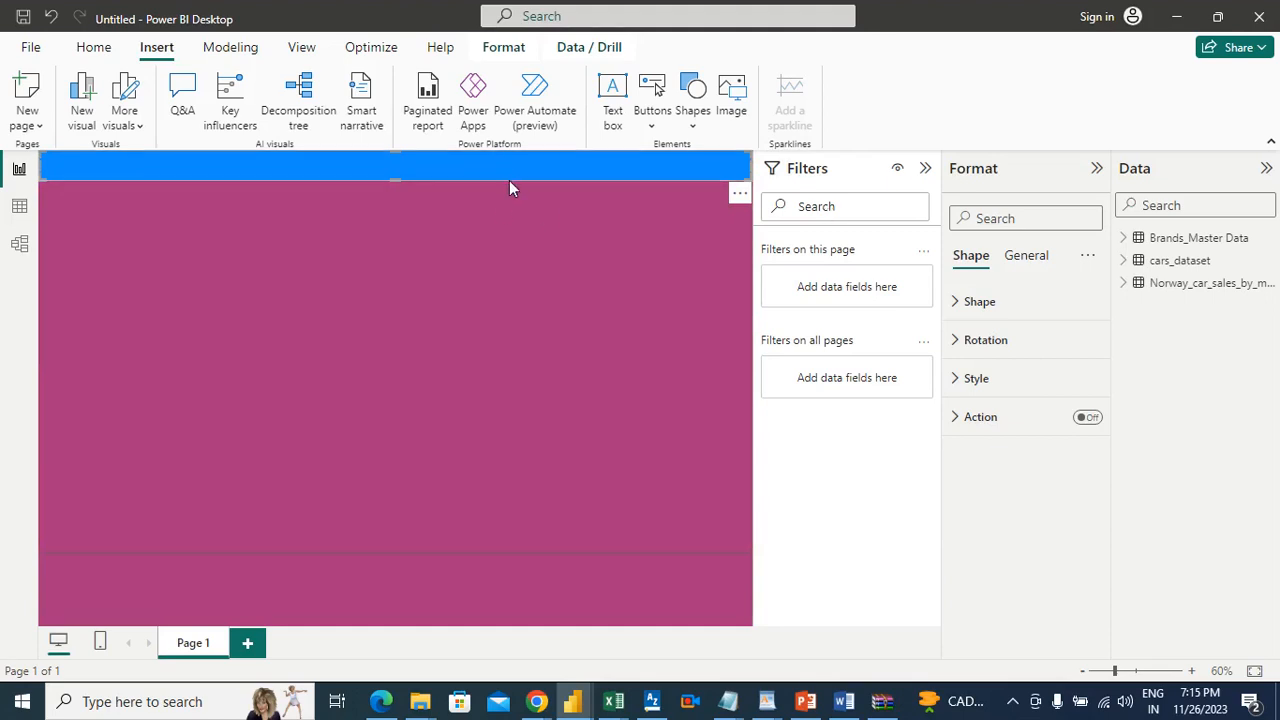
{"action": "left_click", "coordinate": [507, 245]}
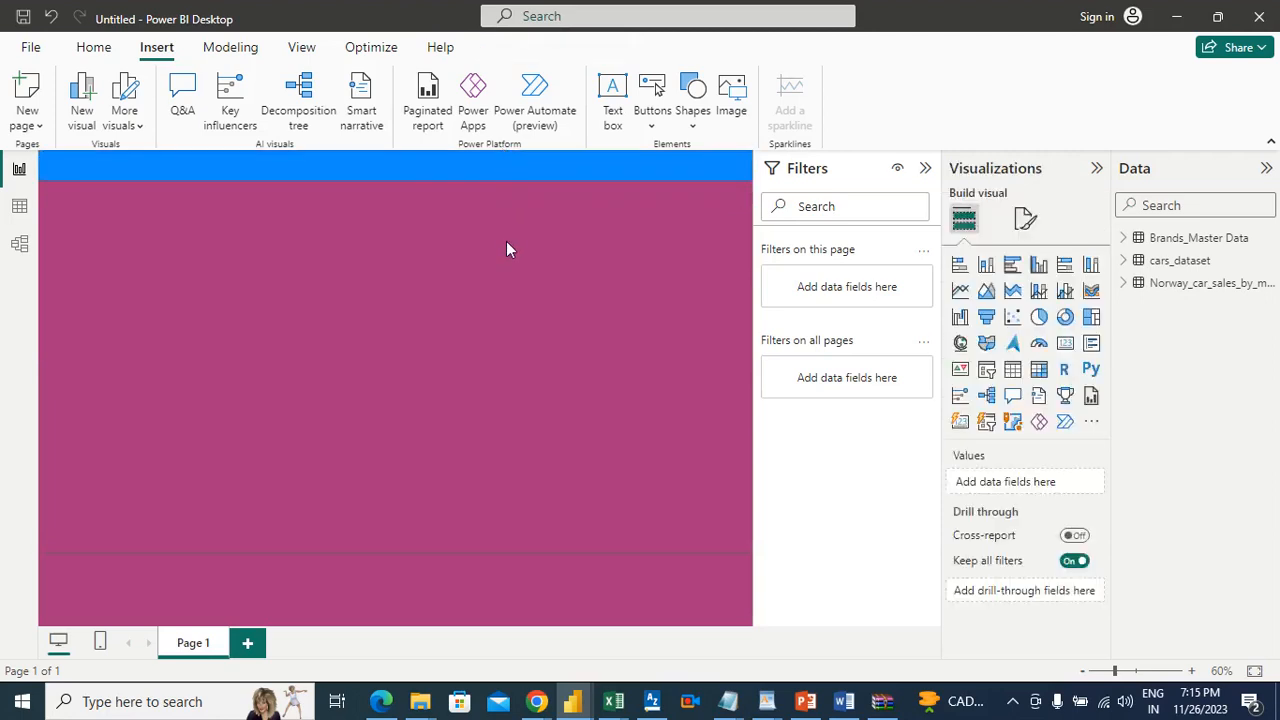
Step: Turn on text in the banner rectangle's style and expand its text settings
{"action": "left_click", "coordinate": [506, 176]}
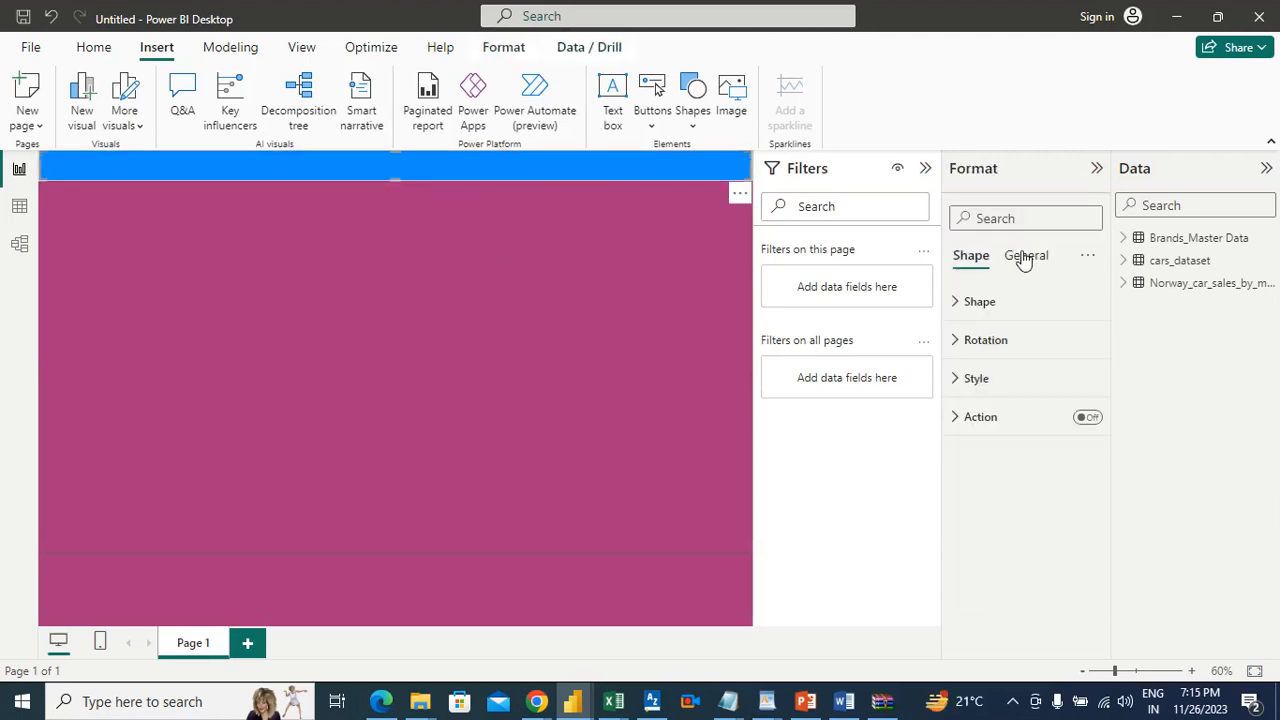
{"action": "left_click", "coordinate": [972, 378]}
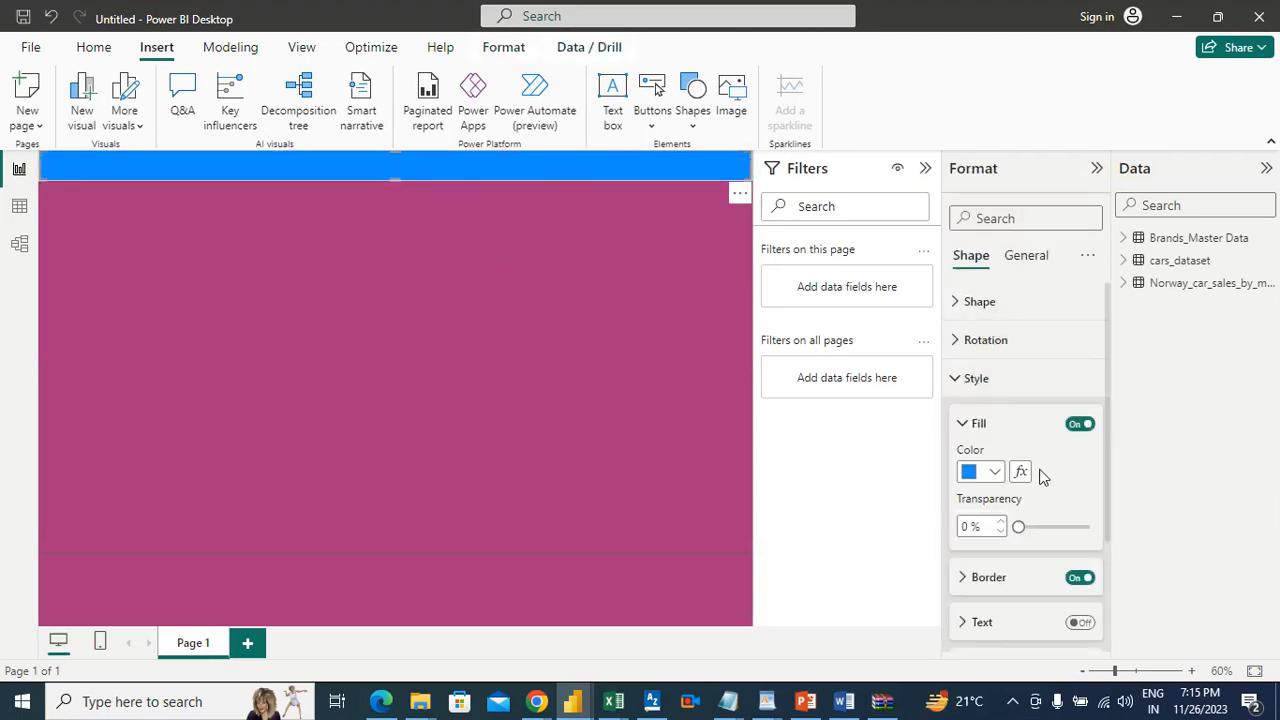
{"action": "left_click", "coordinate": [1082, 622]}
{"action": "left_click_drag", "start_coordinate": [1108, 469], "coordinate": [1106, 441]}
{"action": "left_click_drag", "start_coordinate": [1104, 455], "coordinate": [1107, 556]}
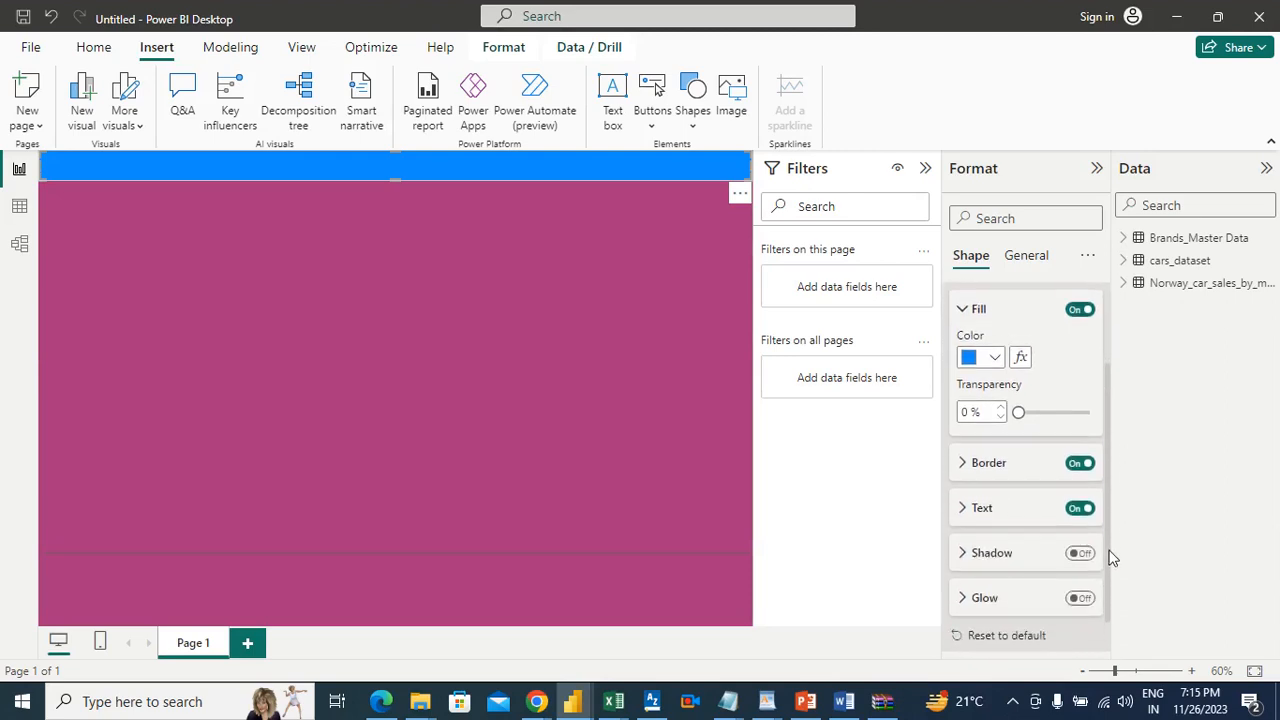
{"action": "left_click", "coordinate": [968, 510]}
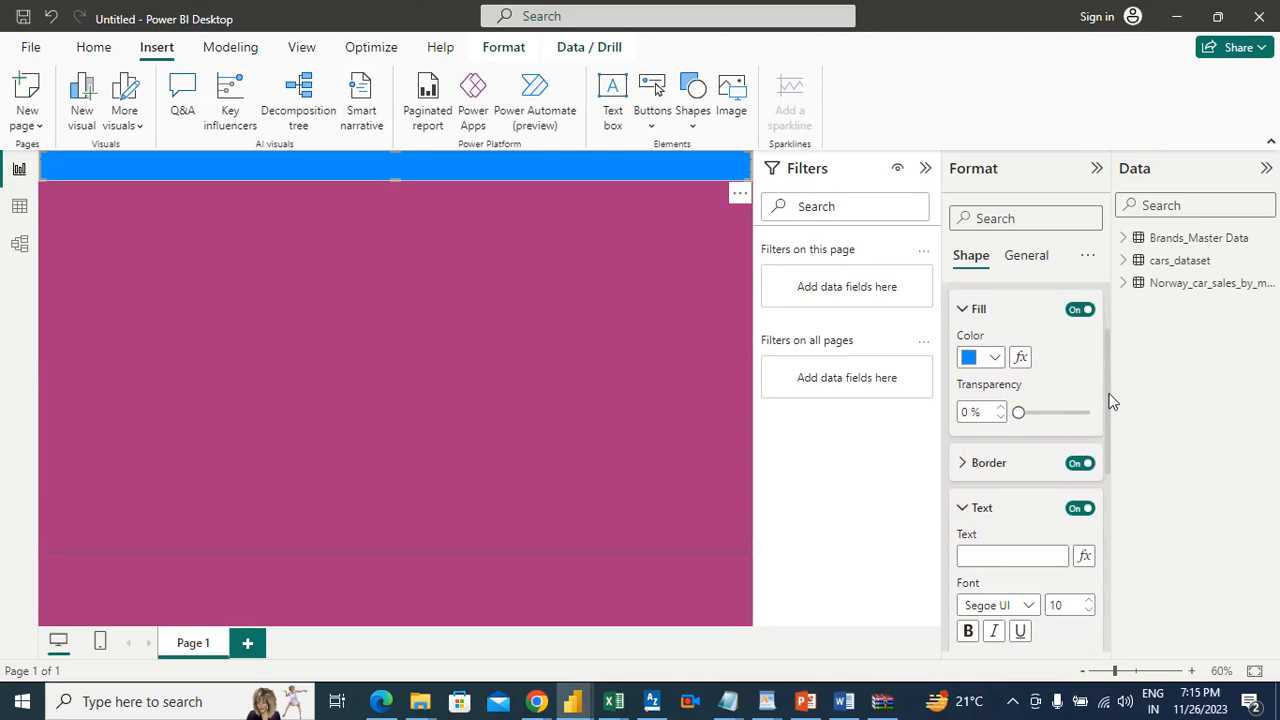
{"action": "left_click_drag", "start_coordinate": [1108, 397], "coordinate": [1120, 460]}
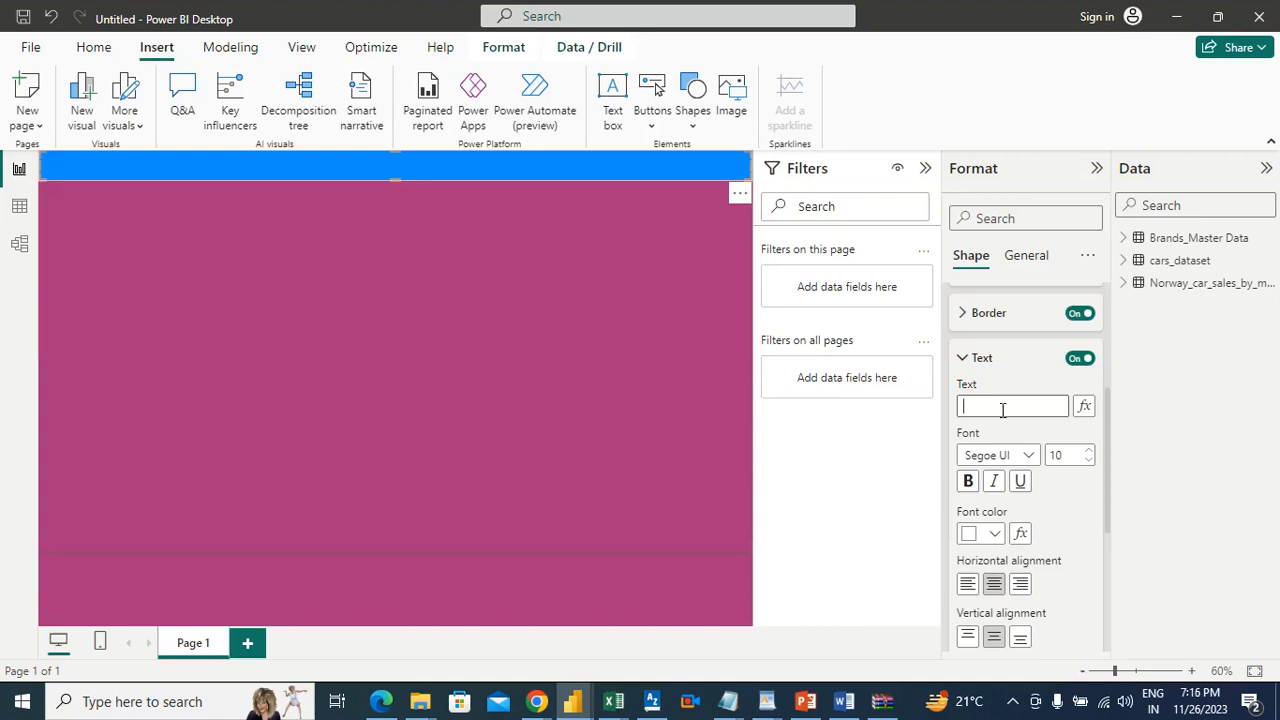
Step: Set the banner's text to "NORWAY CAR SALES ANALYSIS"
{"action": "type", "text": "orwy"}
{"action": "key", "text": "BackSpace"}
{"action": "key", "text": "BackSpace"}
{"action": "key", "text": "BackSpace"}
{"action": "key", "text": "BackSpace"}
{"action": "type", "text": "NORWAY C"}
{"action": "type", "text": "AR SALES"}
{"action": "type", "text": " ANALYSIS"}
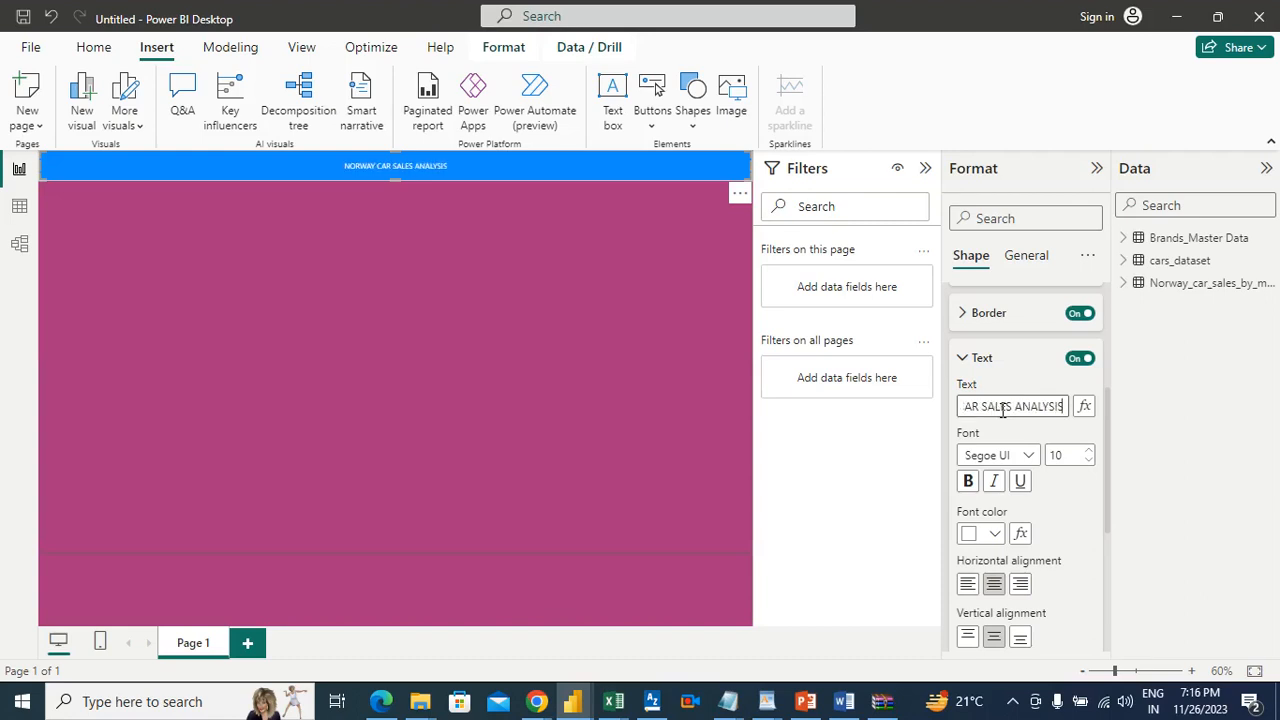
Step: Change the banner title's font to Arial Black
{"action": "left_click", "coordinate": [1029, 457]}
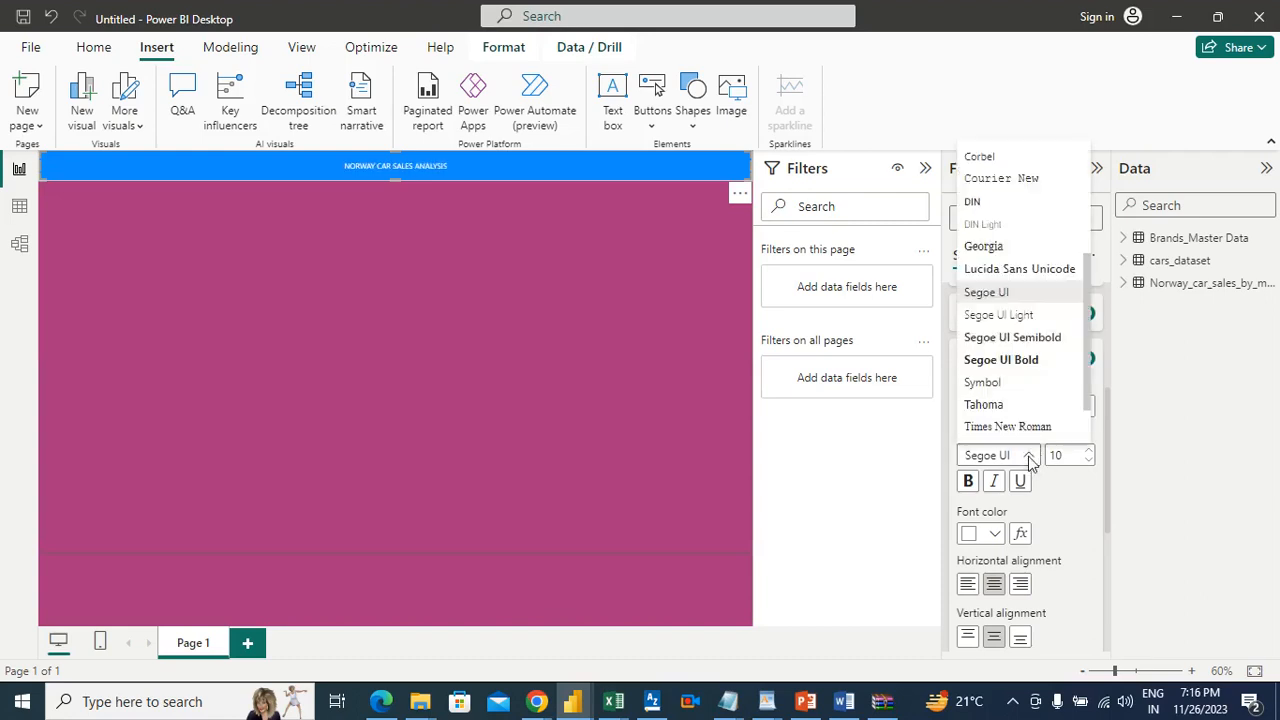
{"action": "left_click_drag", "start_coordinate": [1092, 318], "coordinate": [1099, 198]}
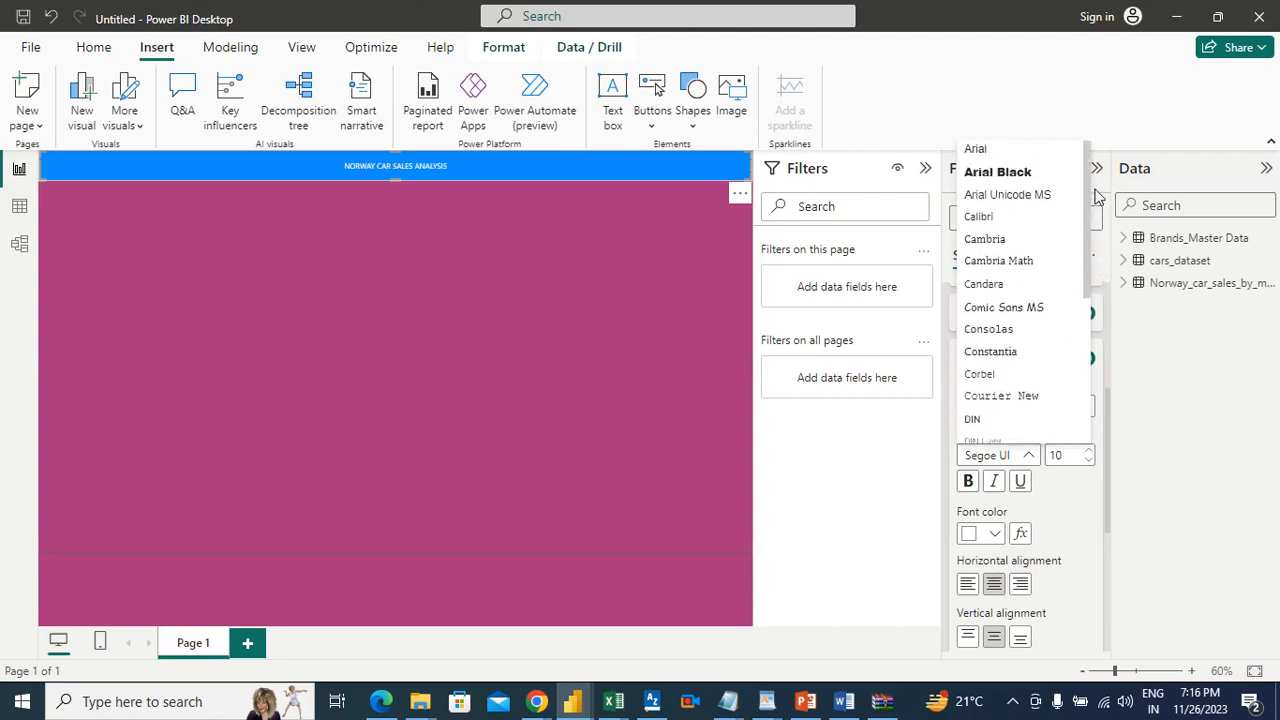
{"action": "left_click", "coordinate": [984, 178]}
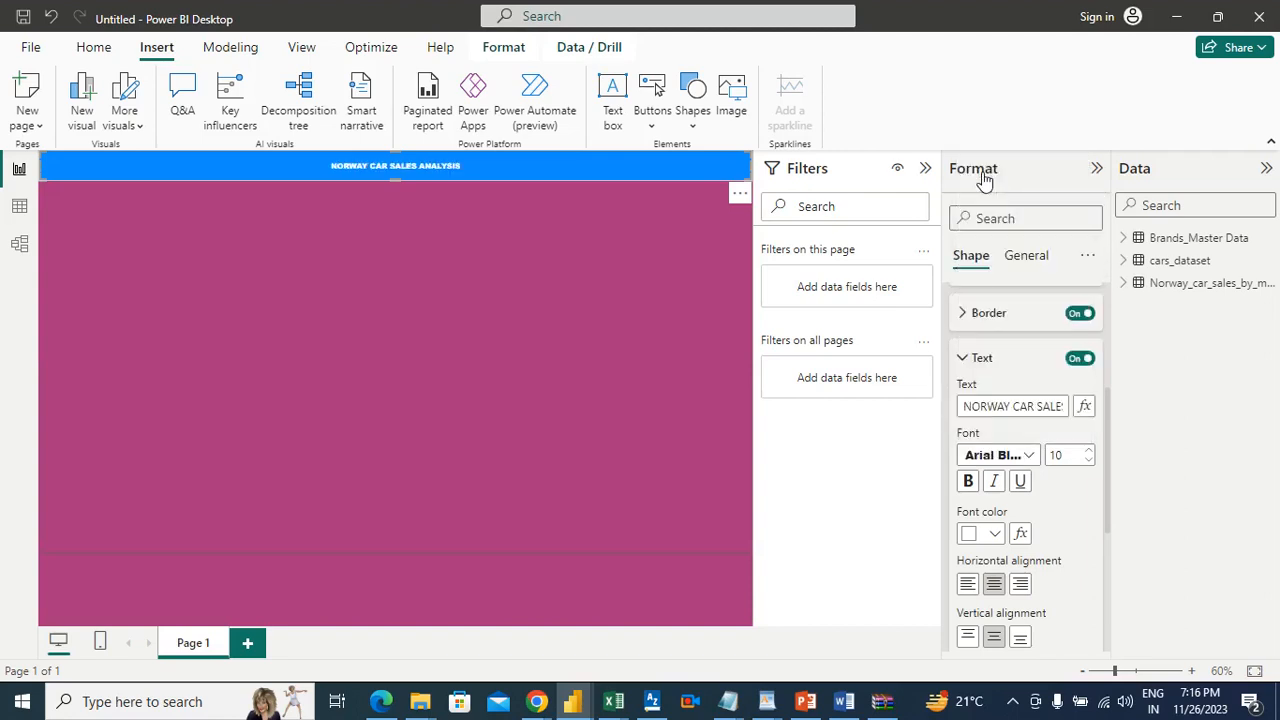
Step: Increase the banner title's font size to 33
{"action": "left_click", "coordinate": [1093, 452]}
{"action": "left_click", "coordinate": [1093, 452]}
{"action": "left_click", "coordinate": [1093, 452]}
{"action": "left_click", "coordinate": [1093, 452]}
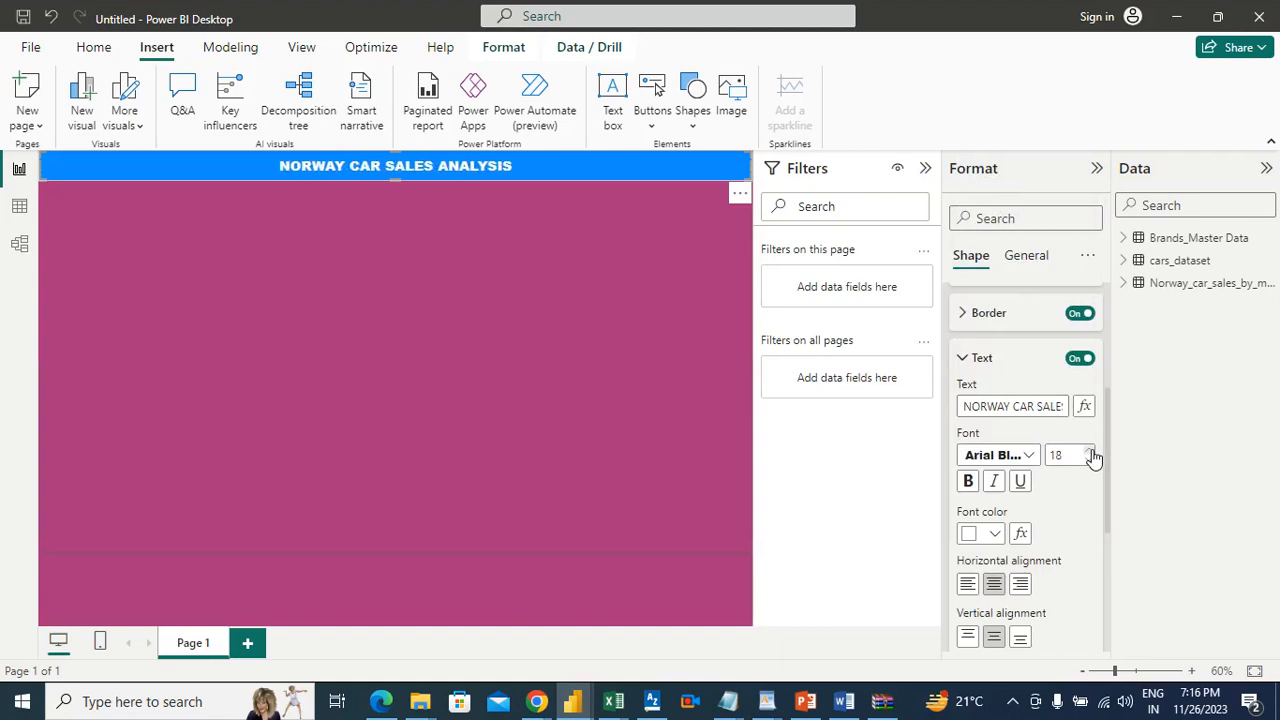
{"action": "left_click", "coordinate": [1093, 452]}
{"action": "left_click", "coordinate": [1093, 452]}
{"action": "left_click", "coordinate": [1093, 452]}
{"action": "left_click", "coordinate": [1093, 452]}
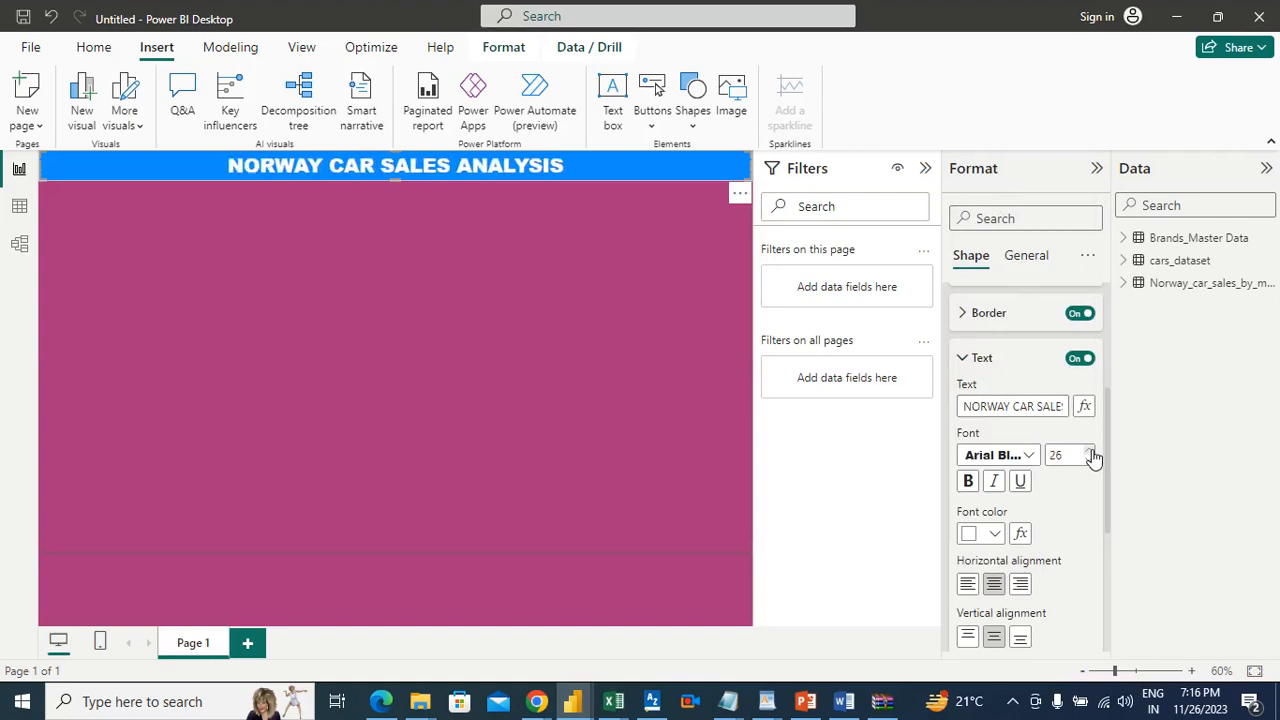
{"action": "left_click", "coordinate": [1093, 452]}
{"action": "left_click", "coordinate": [1093, 452]}
{"action": "left_click", "coordinate": [1093, 452]}
{"action": "left_click", "coordinate": [1093, 452]}
{"action": "left_click", "coordinate": [1093, 452]}
{"action": "left_click", "coordinate": [1093, 452]}
{"action": "left_click", "coordinate": [1093, 452]}
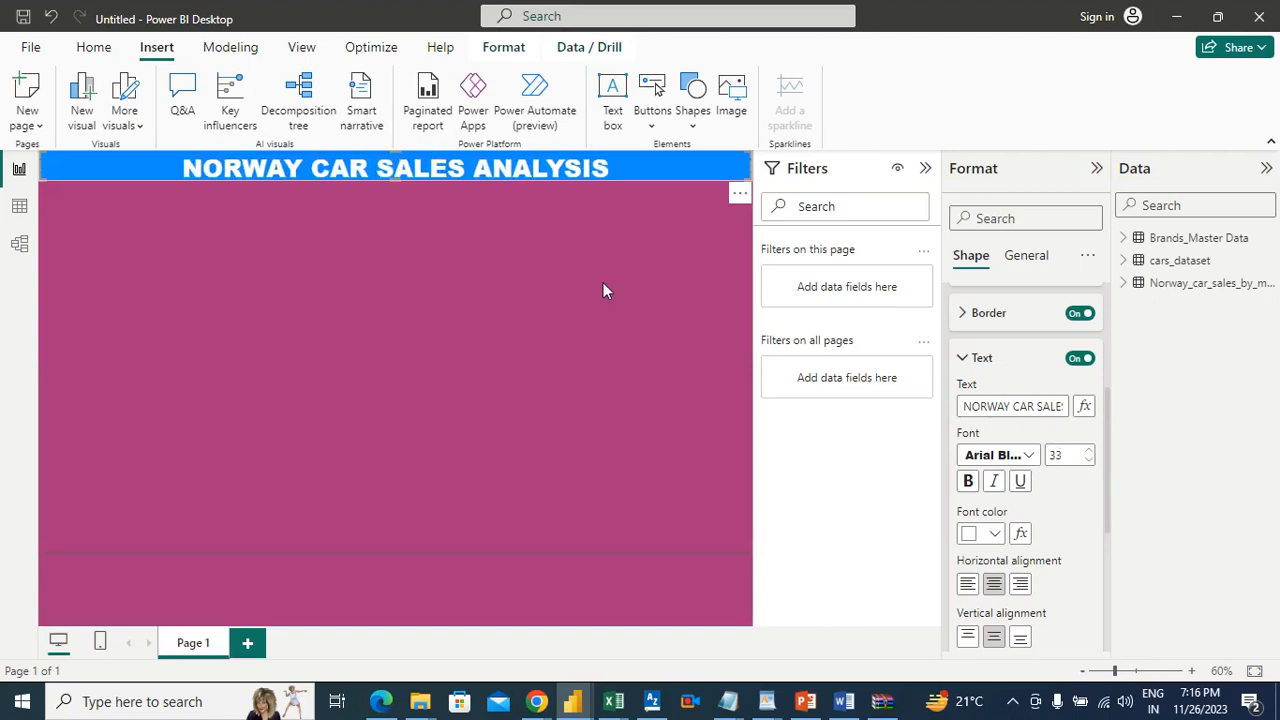
Step: Extend the banner rectangle's lower edge slightly downward so the enlarged title fits inside it
{"action": "left_click", "coordinate": [651, 170]}
{"action": "left_click", "coordinate": [422, 180]}
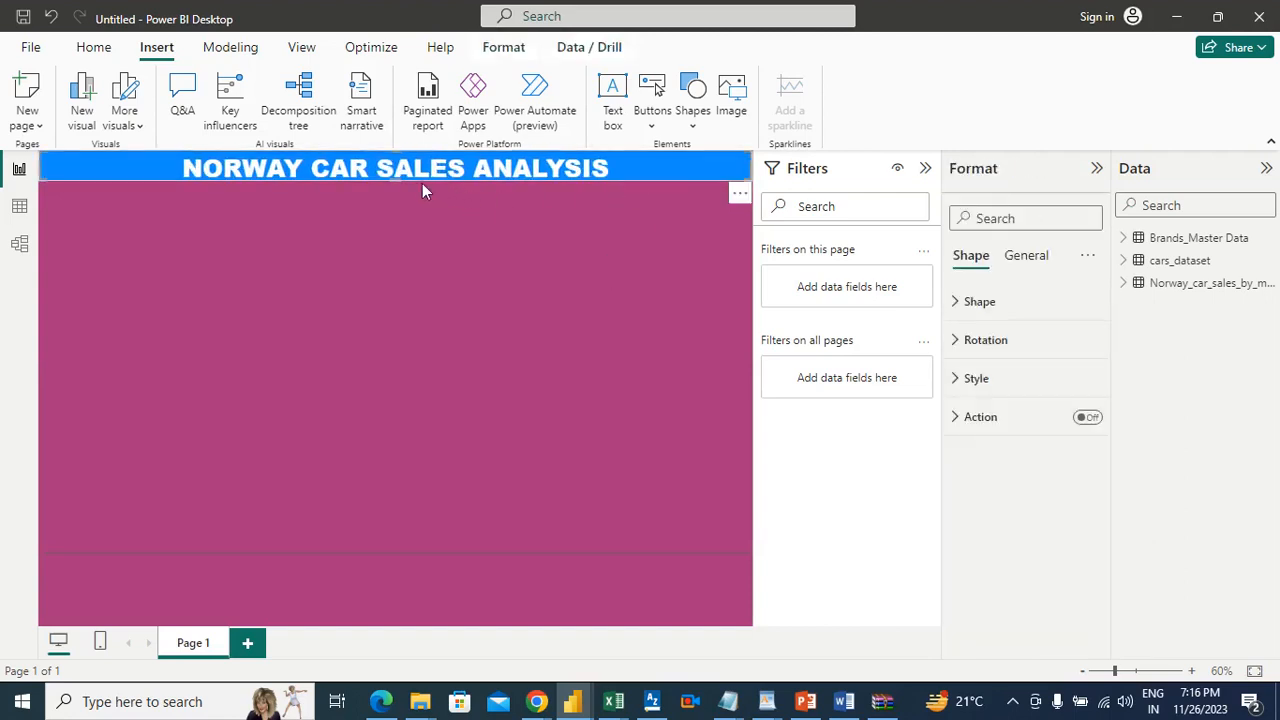
{"action": "left_click_drag", "start_coordinate": [394, 182], "coordinate": [394, 186]}
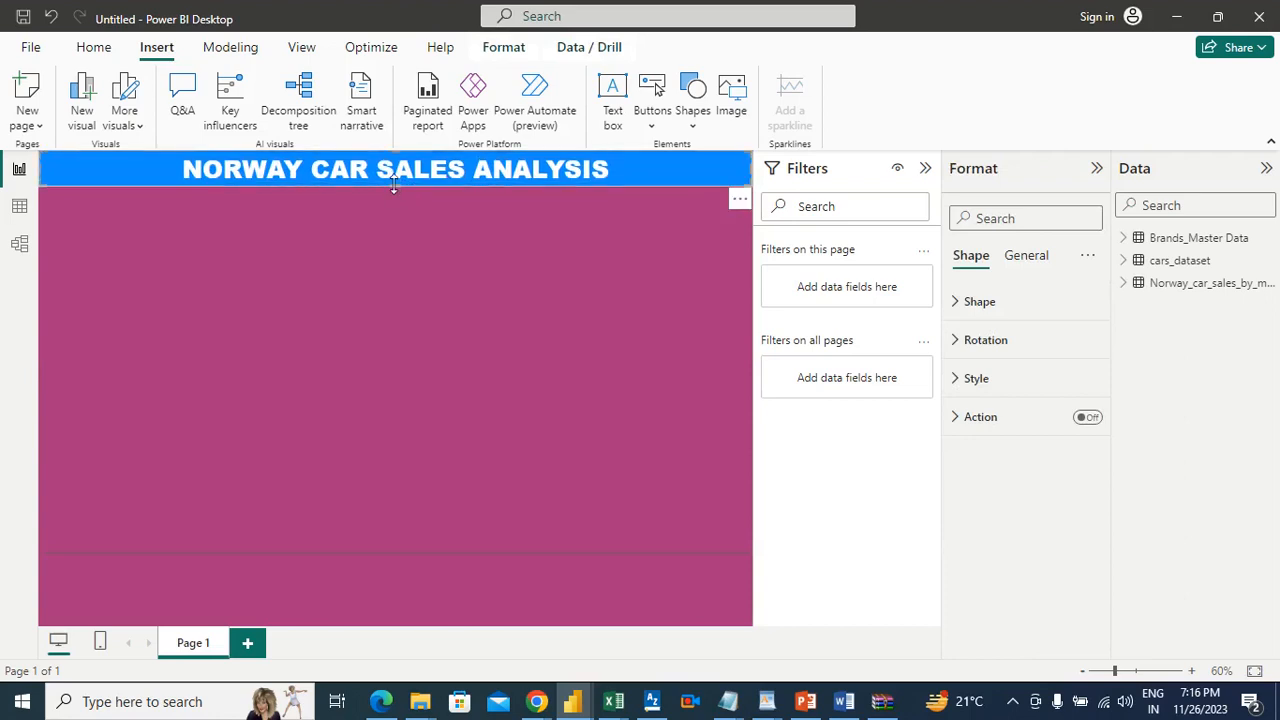
{"action": "left_click", "coordinate": [661, 241]}
Step: Set the banner rectangle's fill to the custom dark green #0BA43B
{"action": "left_click", "coordinate": [657, 172]}
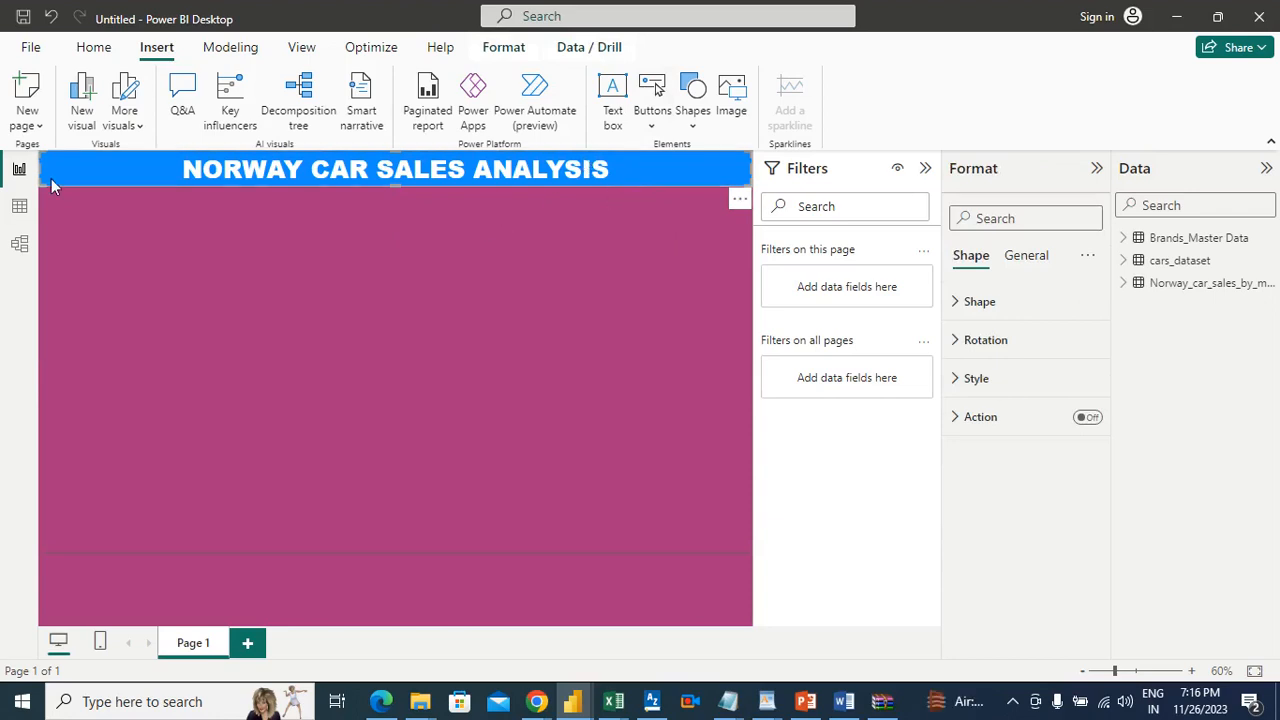
{"action": "left_click", "coordinate": [1000, 386]}
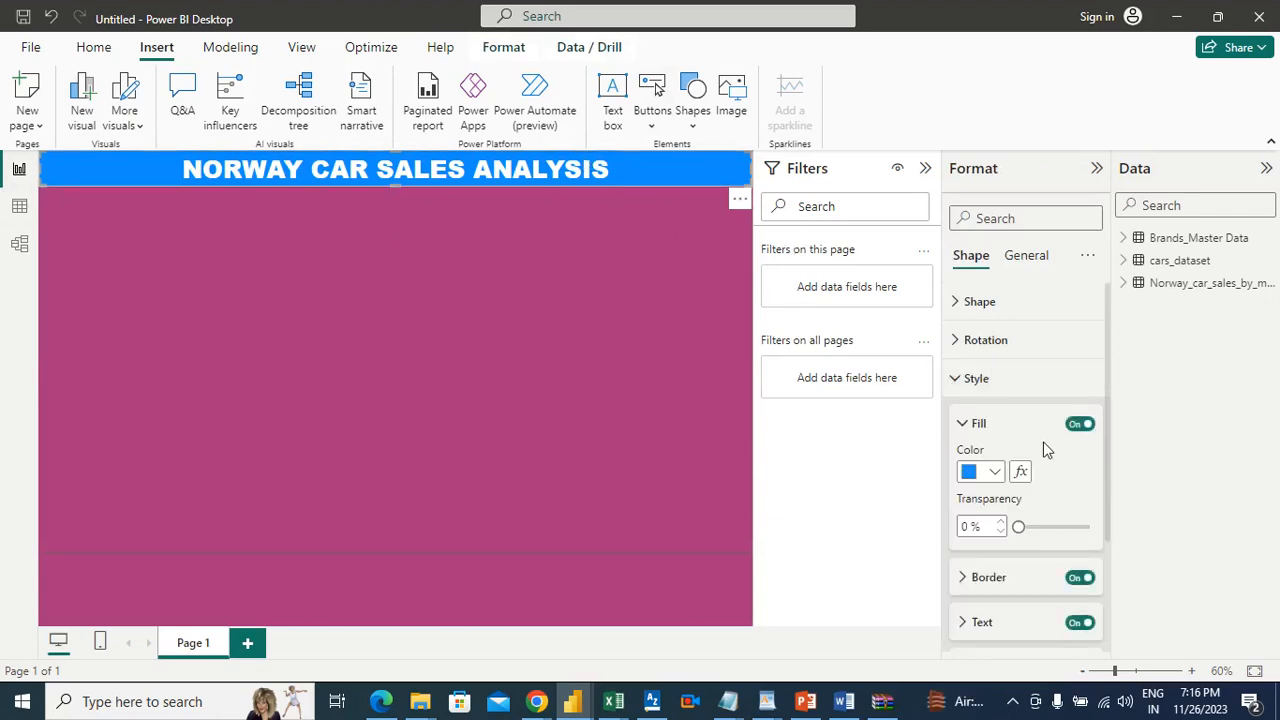
{"action": "left_click", "coordinate": [1001, 476]}
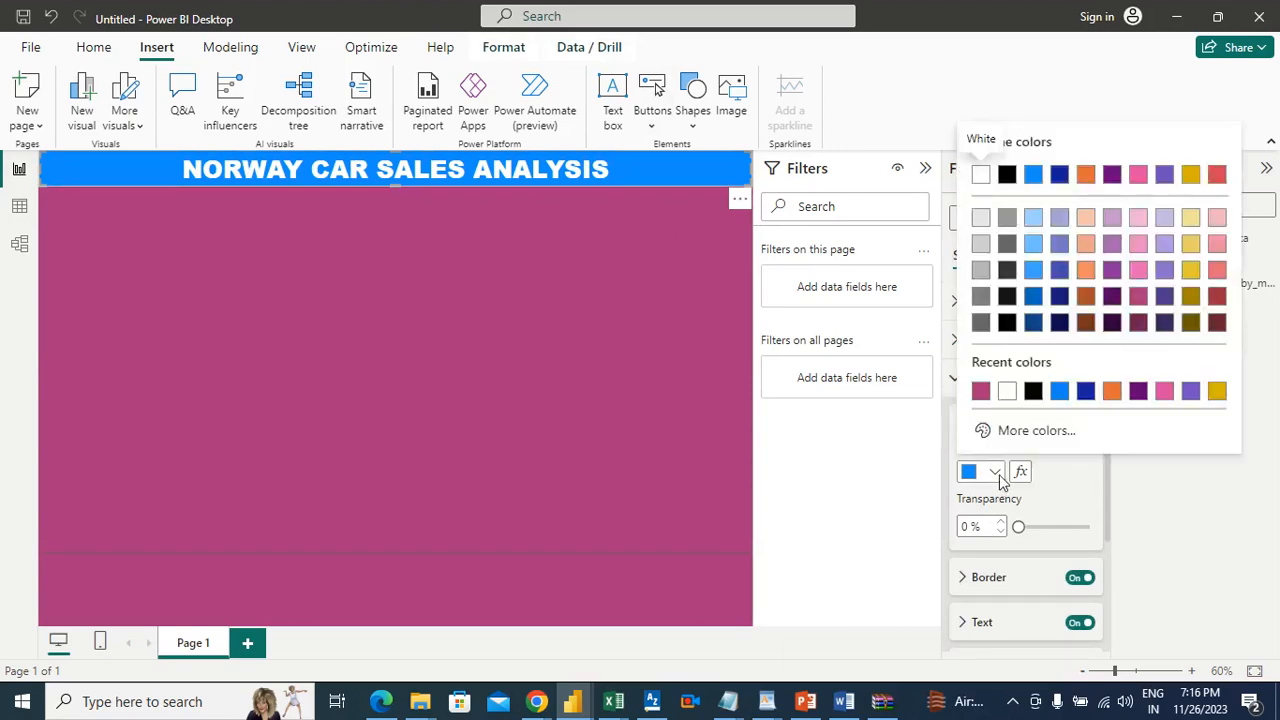
{"action": "left_click", "coordinate": [1024, 436]}
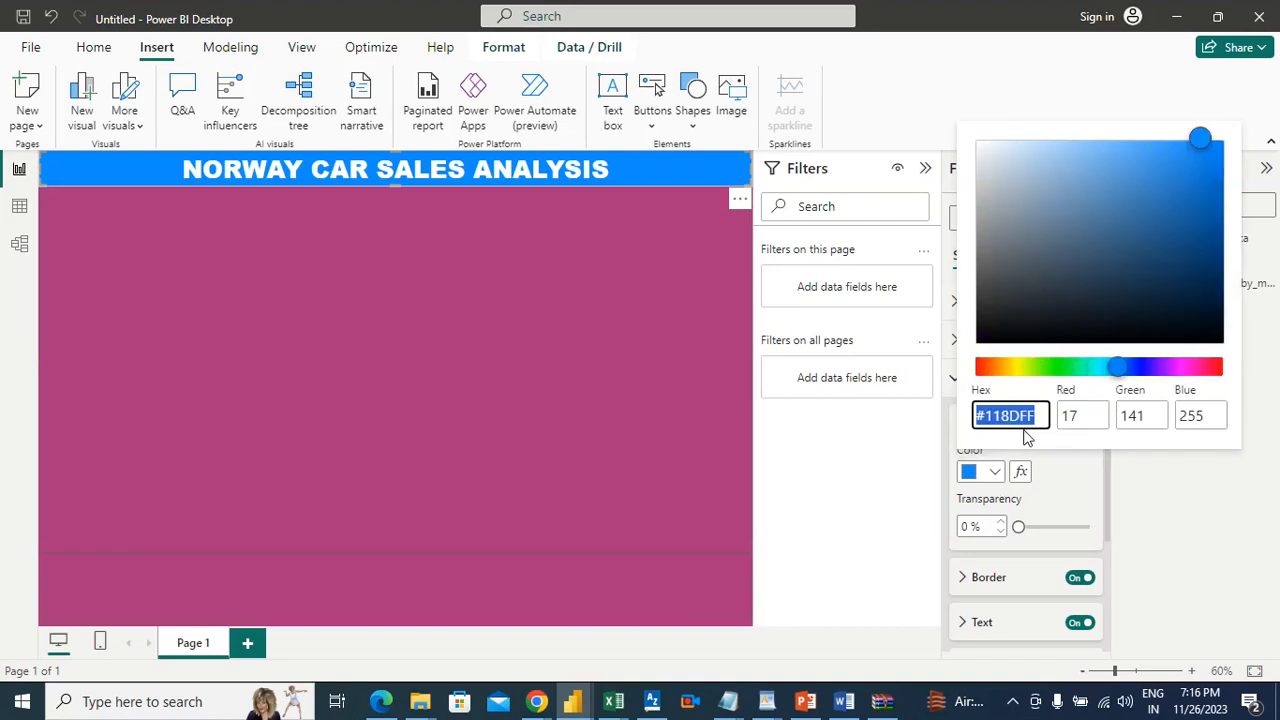
{"action": "left_click", "coordinate": [1072, 367]}
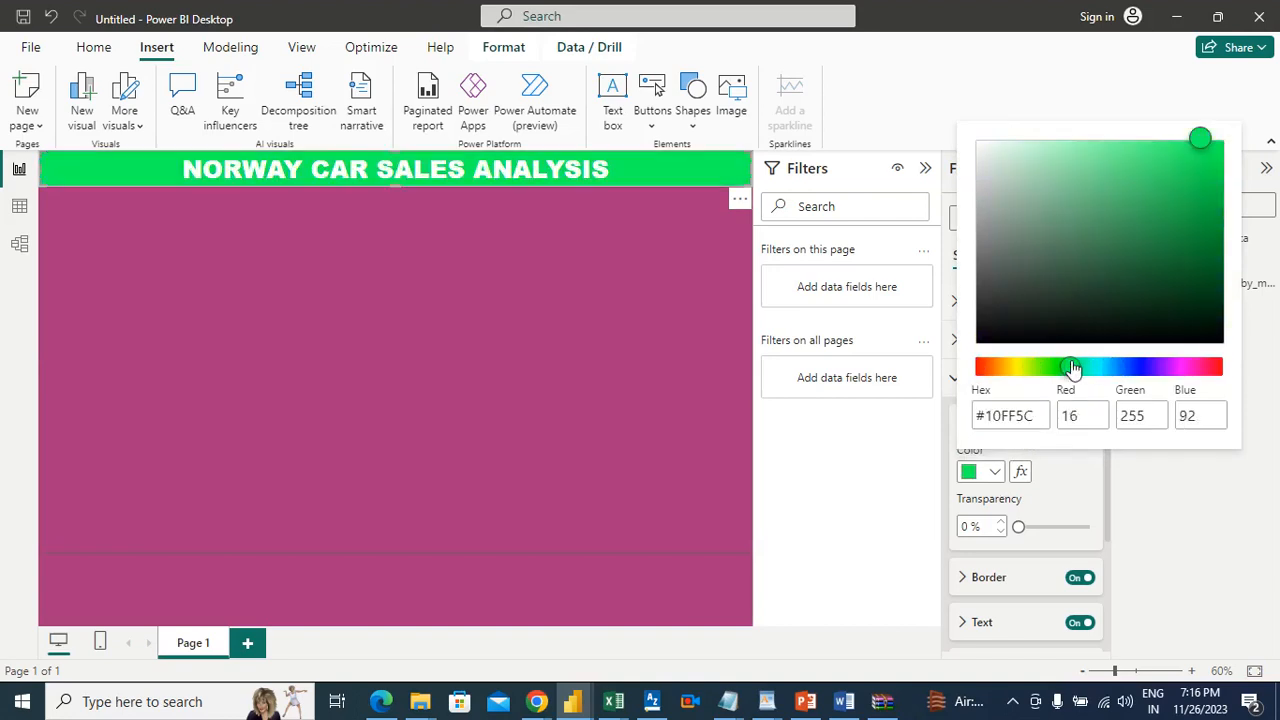
{"action": "left_click_drag", "start_coordinate": [1206, 166], "coordinate": [1206, 212]}
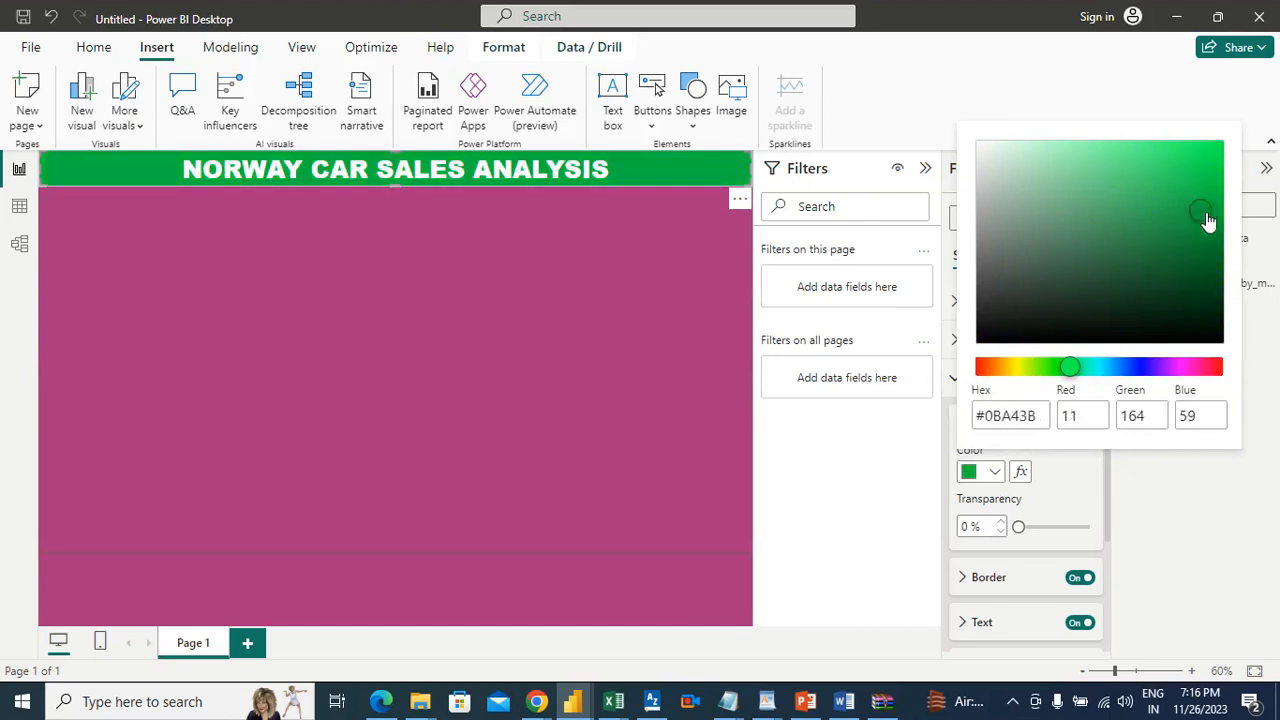
{"action": "left_click", "coordinate": [1073, 505]}
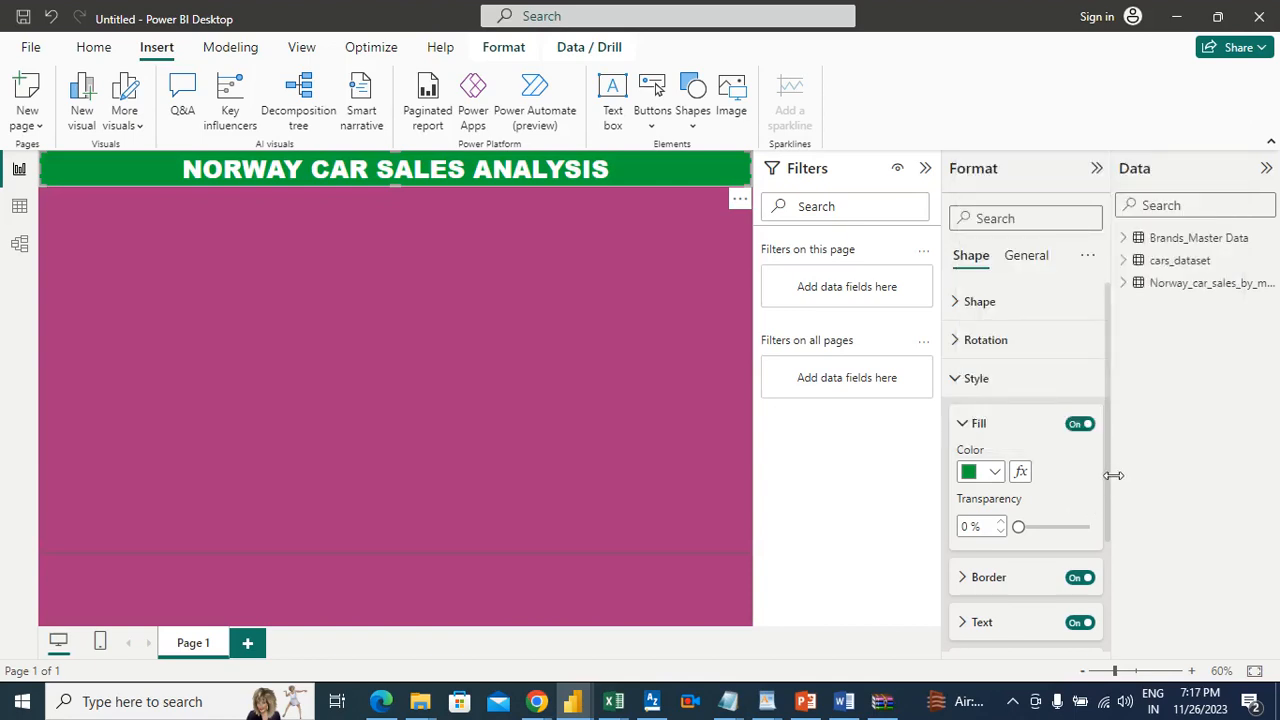
Step: Change the banner title's font color to black and deselect the banner
{"action": "scroll", "coordinate": [1108, 510], "scroll_direction": "down", "scroll_amount": 1}
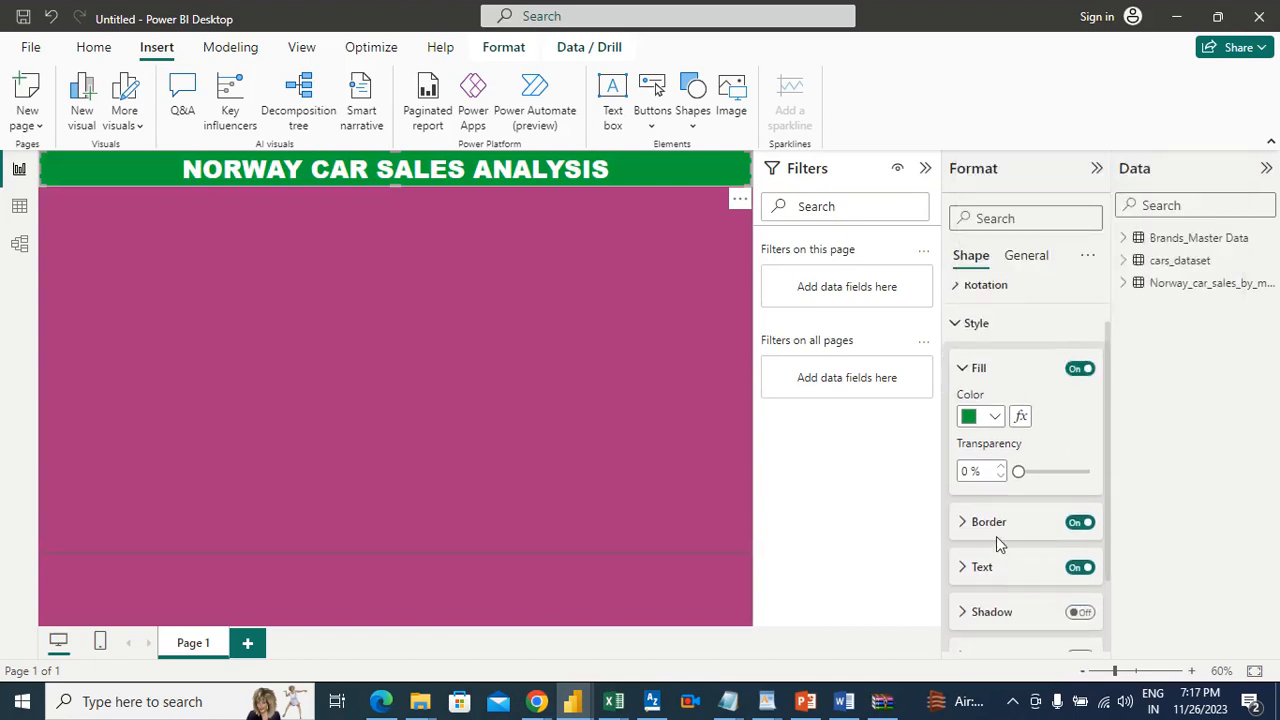
{"action": "left_click", "coordinate": [978, 568]}
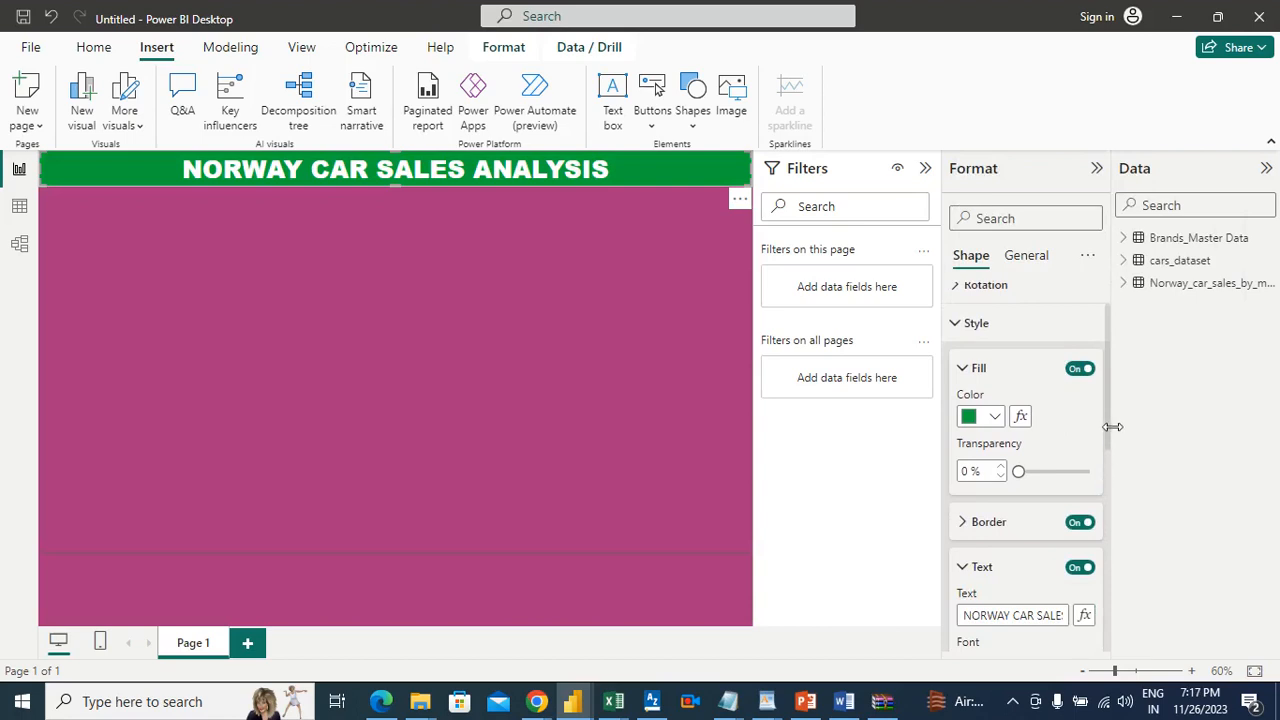
{"action": "scroll", "coordinate": [1110, 500], "scroll_direction": "down", "scroll_amount": 4}
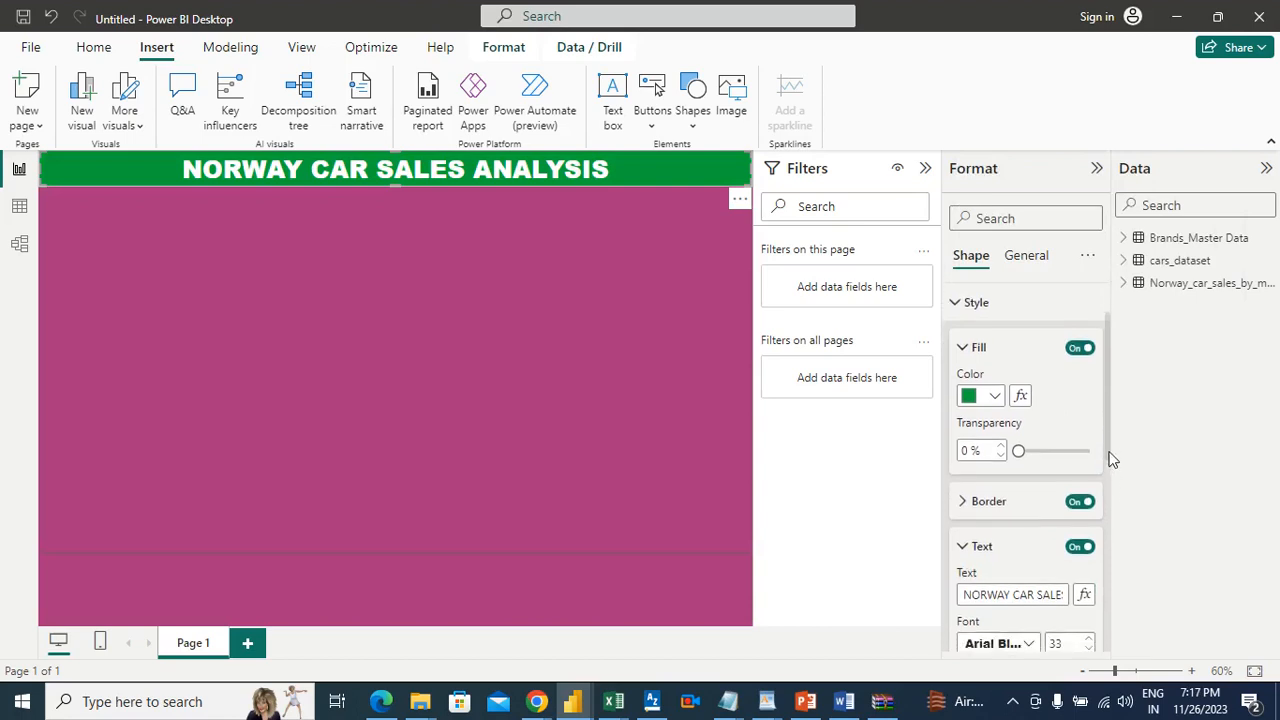
{"action": "scroll", "coordinate": [1108, 528], "scroll_direction": "down", "scroll_amount": 1}
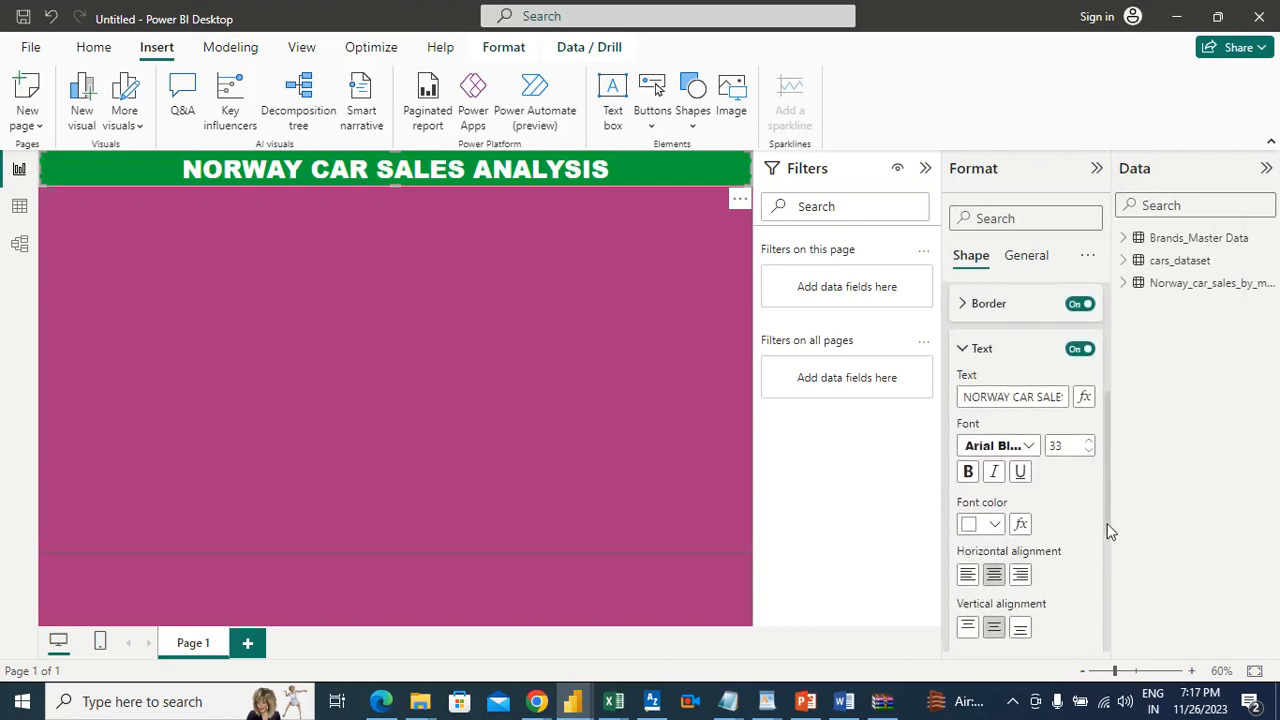
{"action": "left_click", "coordinate": [988, 515]}
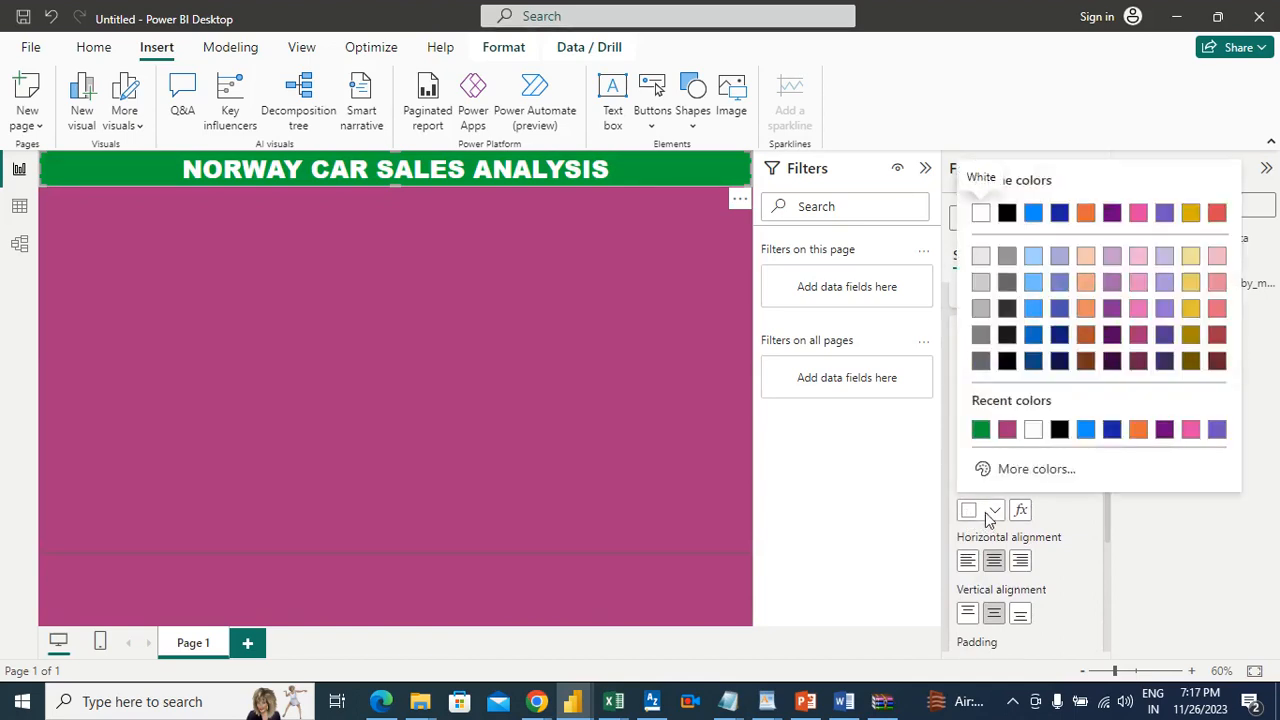
{"action": "left_click", "coordinate": [1059, 429]}
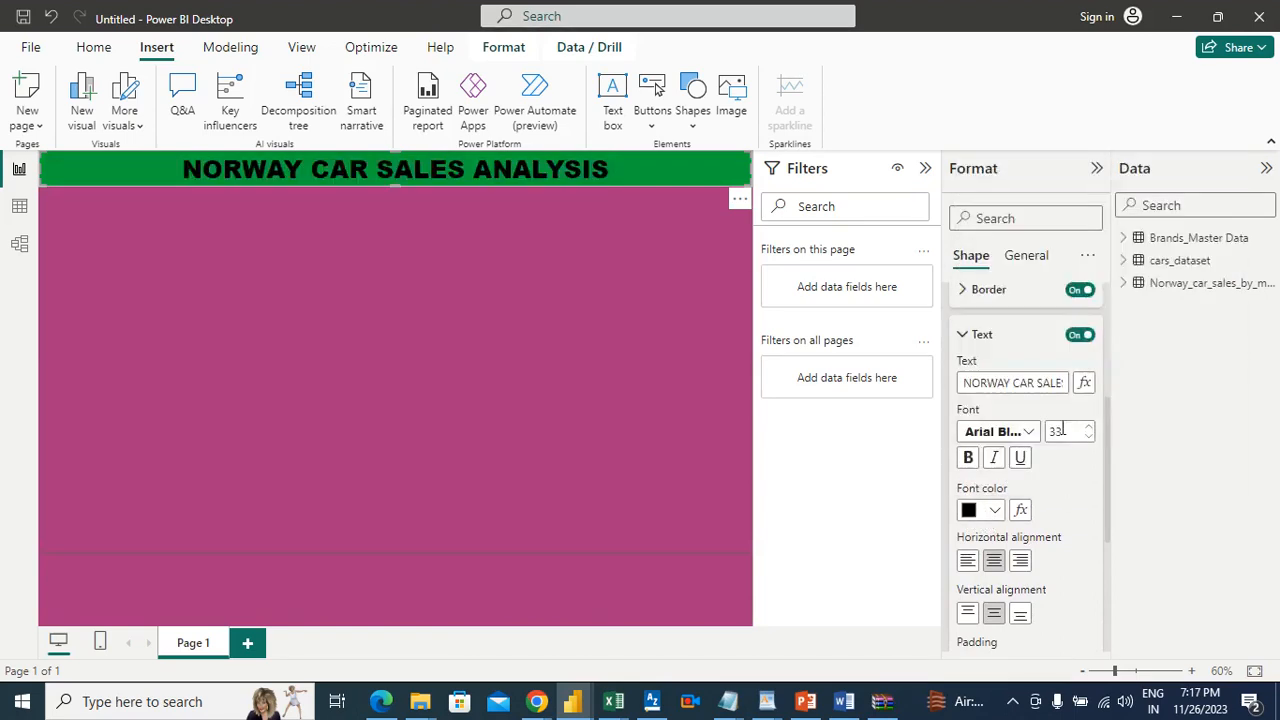
{"action": "left_click", "coordinate": [568, 318]}
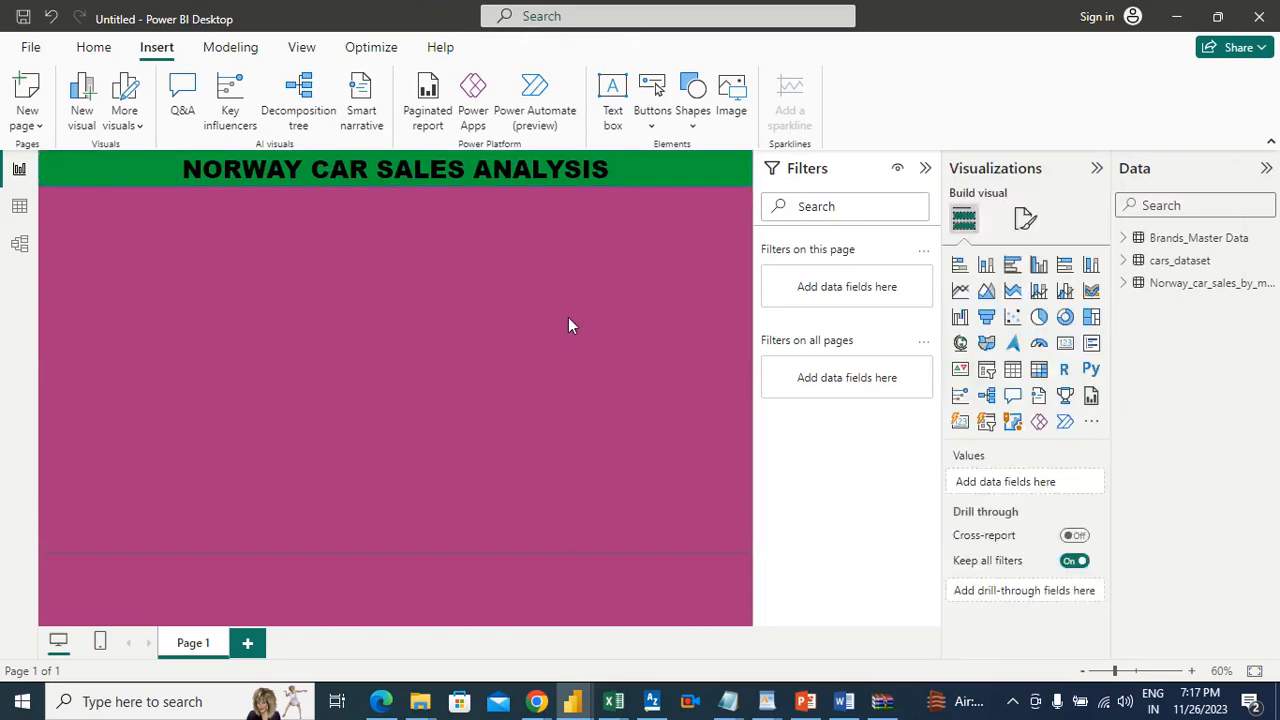
Step: Insert a card visual and shrink it to about a quarter of the page width, placed at the left just below the banner
{"action": "left_click", "coordinate": [1064, 352]}
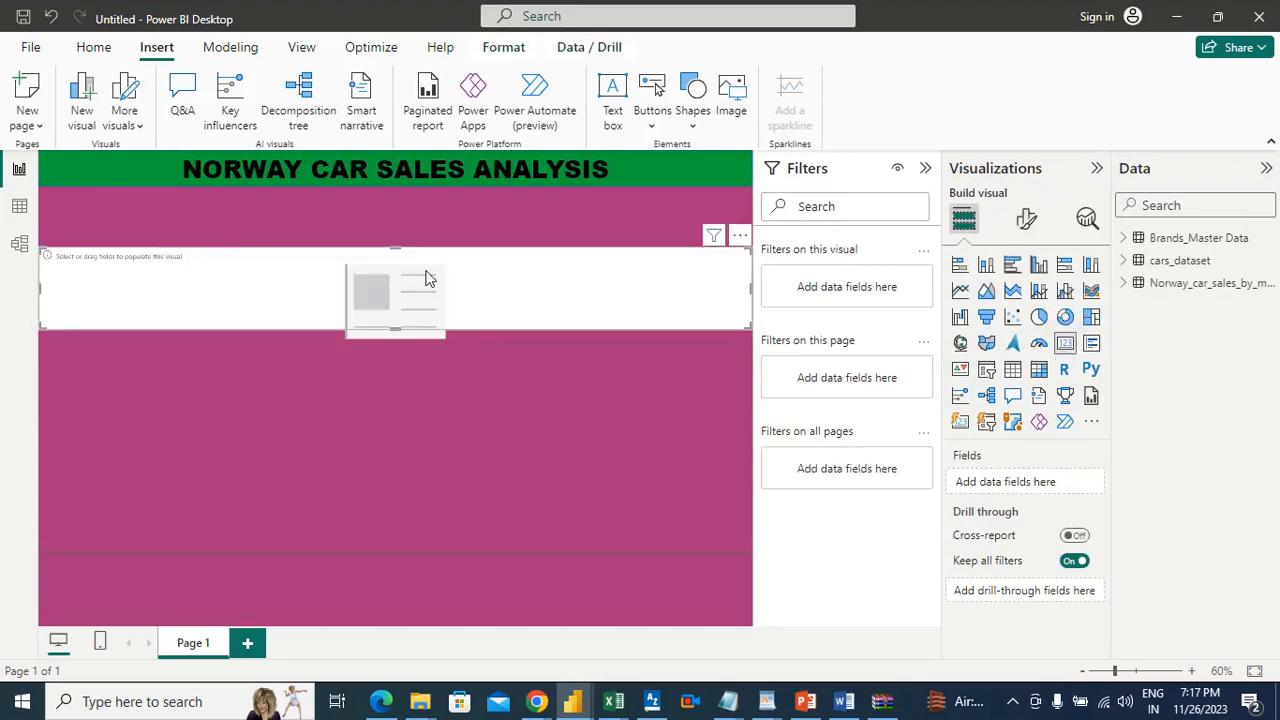
{"action": "left_click_drag", "start_coordinate": [428, 277], "coordinate": [429, 246]}
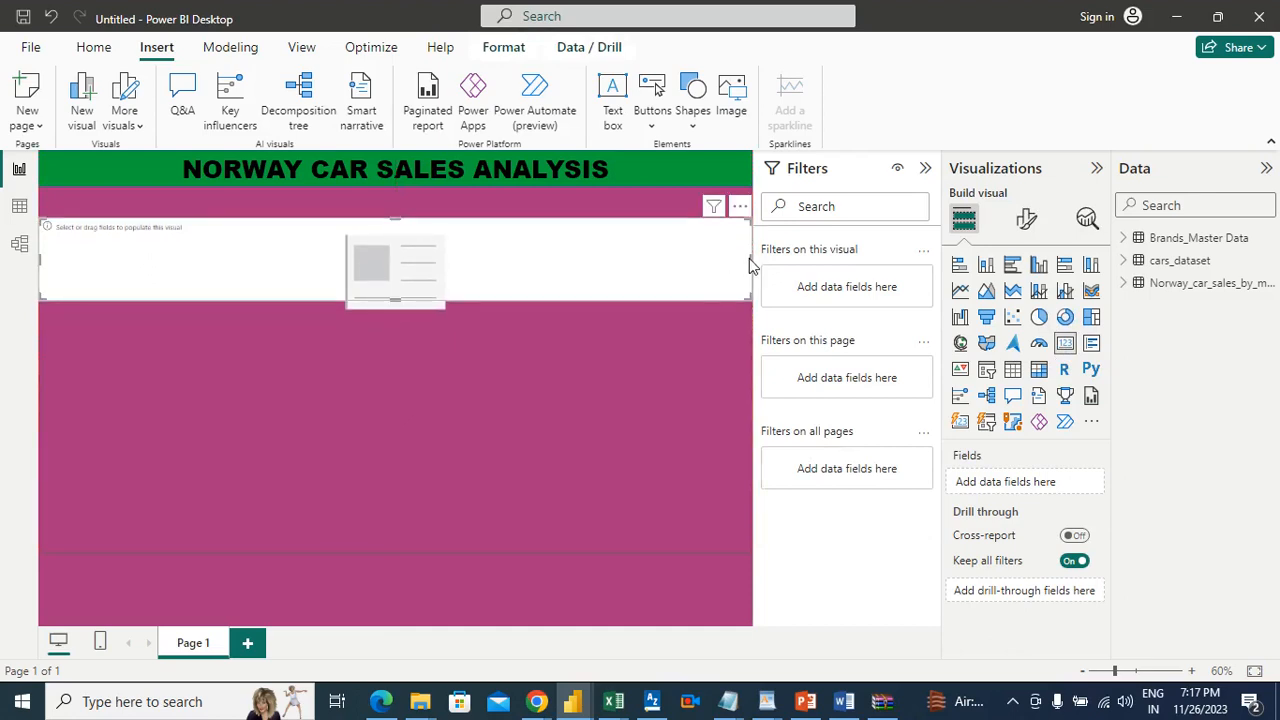
{"action": "left_click_drag", "start_coordinate": [749, 258], "coordinate": [218, 244]}
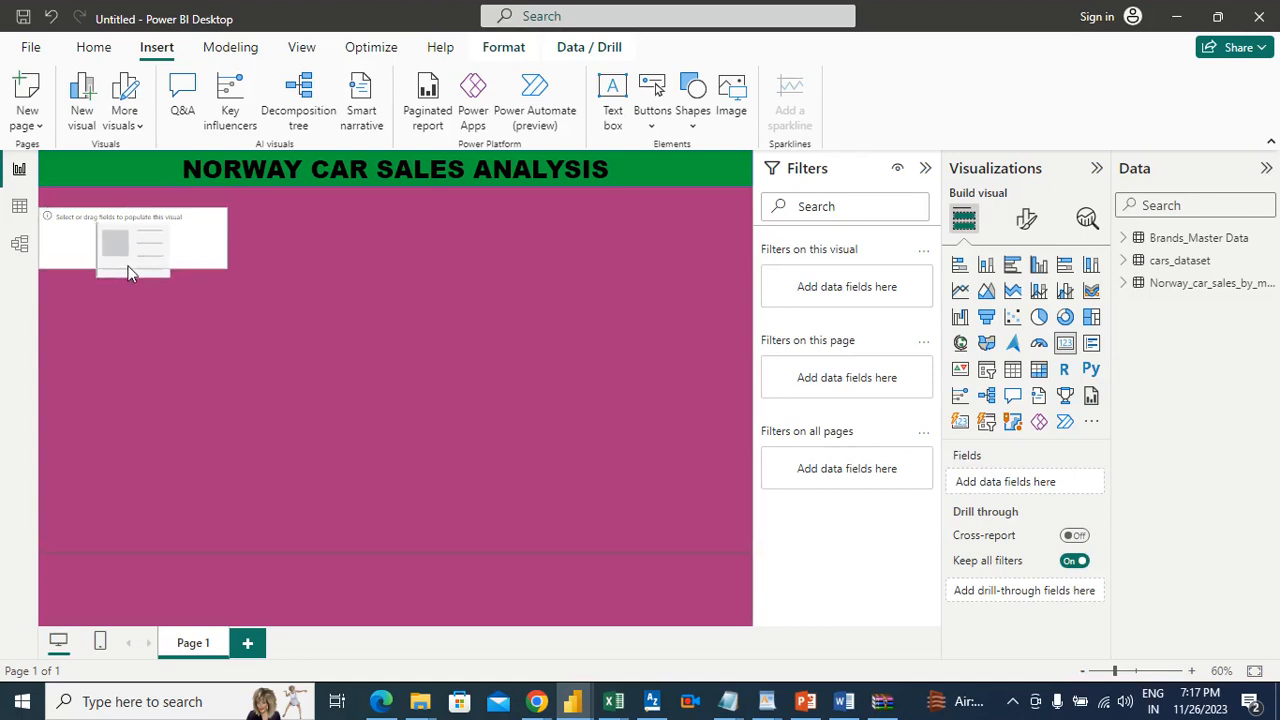
{"action": "left_click_drag", "start_coordinate": [205, 247], "coordinate": [204, 241]}
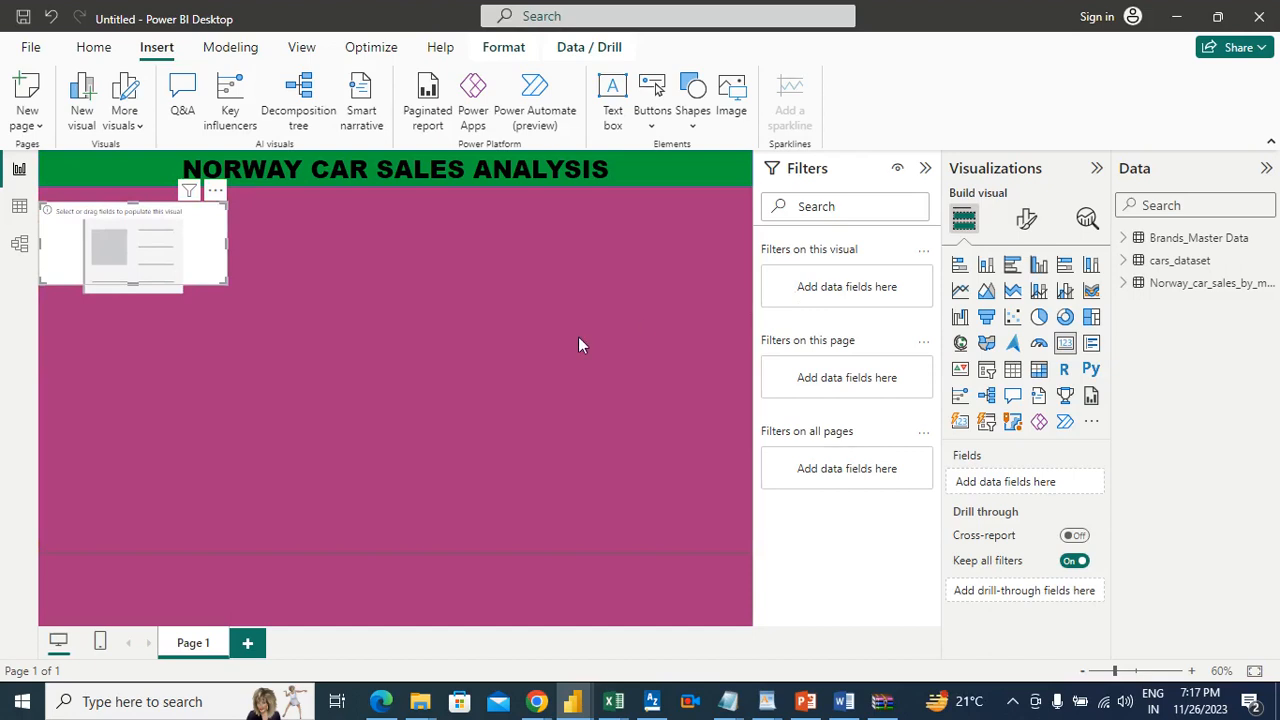
Step: Fill the card with the Quantity field from the Norway car sales table
{"action": "left_click", "coordinate": [1129, 264]}
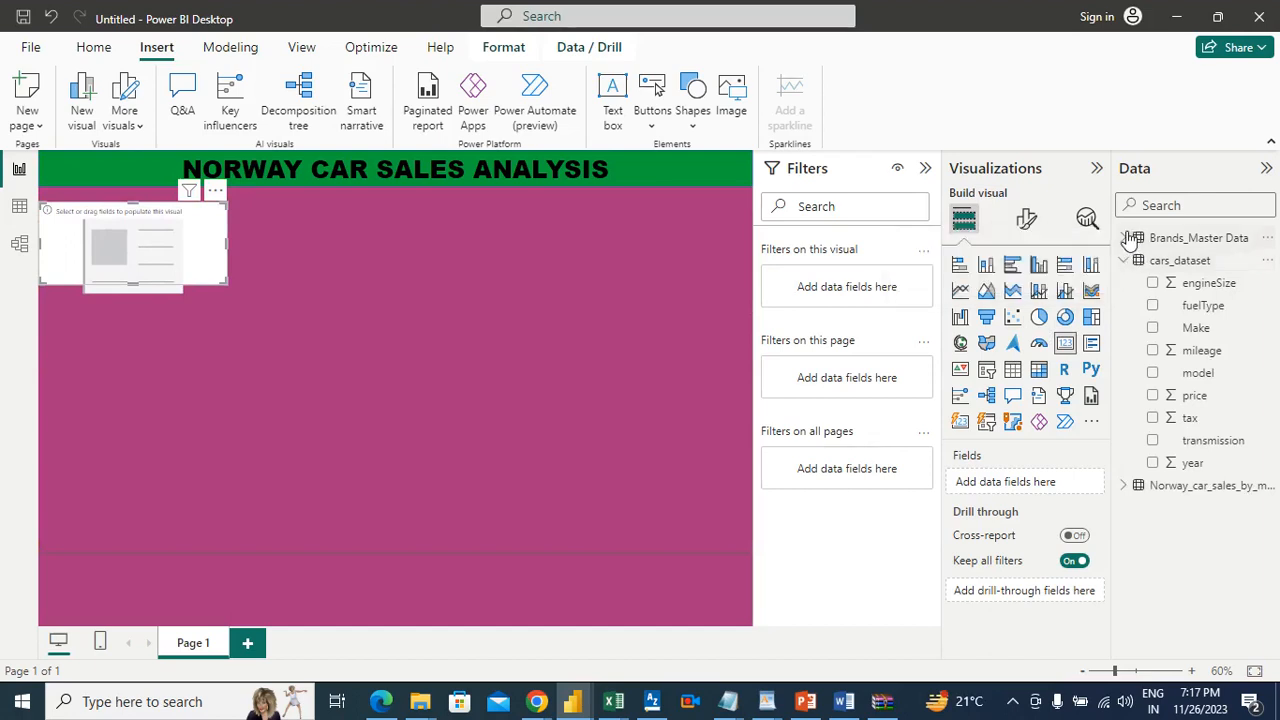
{"action": "left_click", "coordinate": [1123, 487]}
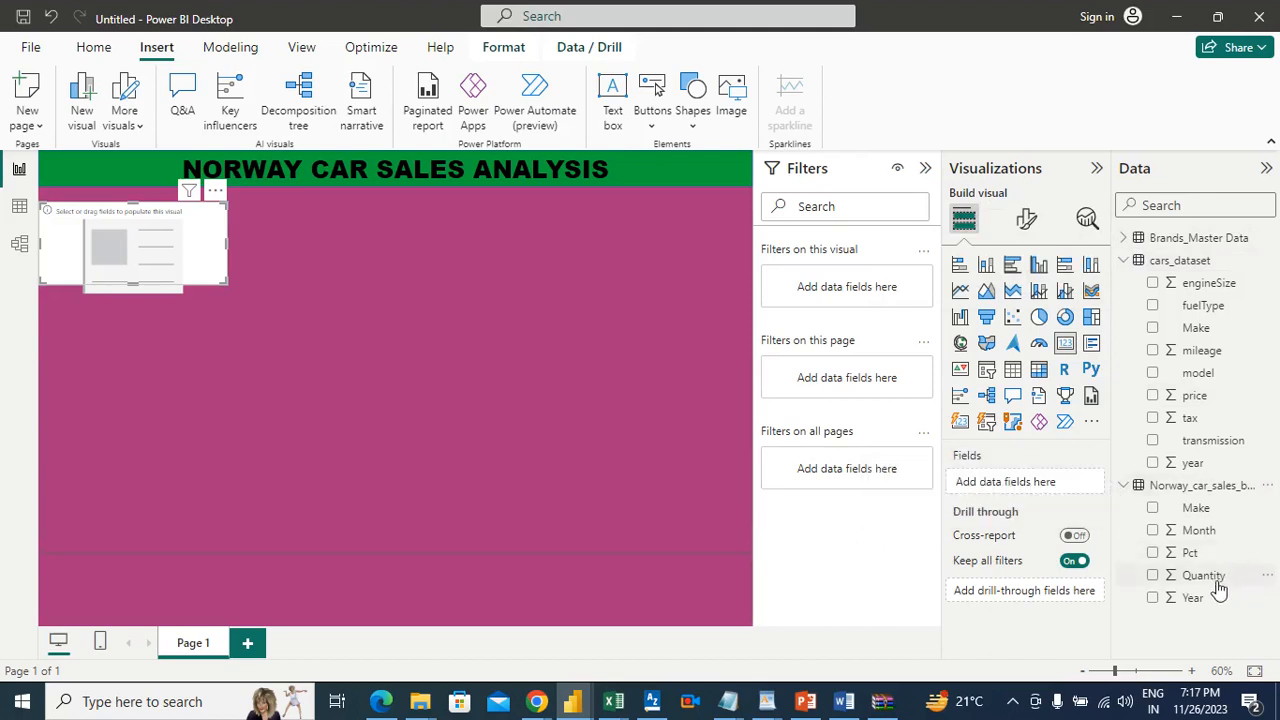
{"action": "left_click_drag", "start_coordinate": [1218, 585], "coordinate": [1060, 488]}
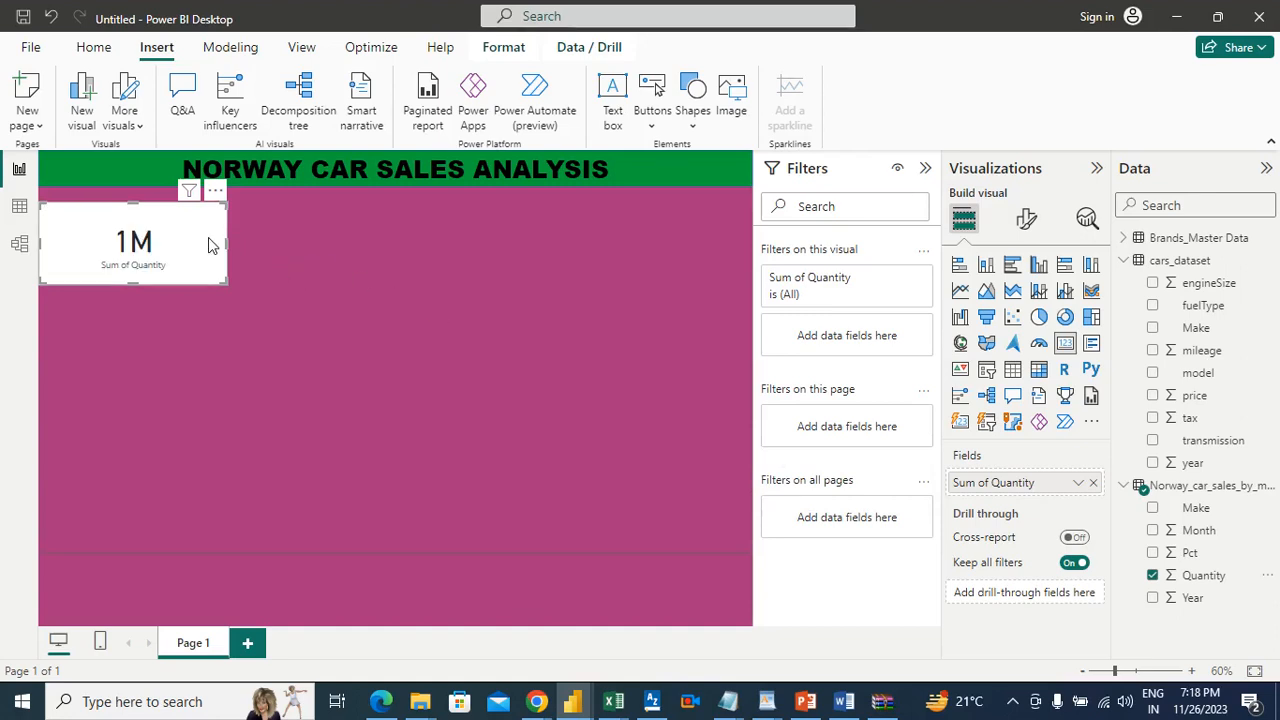
Step: Set the display units of the Quantity card's callout value to Thousands and deselect the card
{"action": "left_click", "coordinate": [1028, 222]}
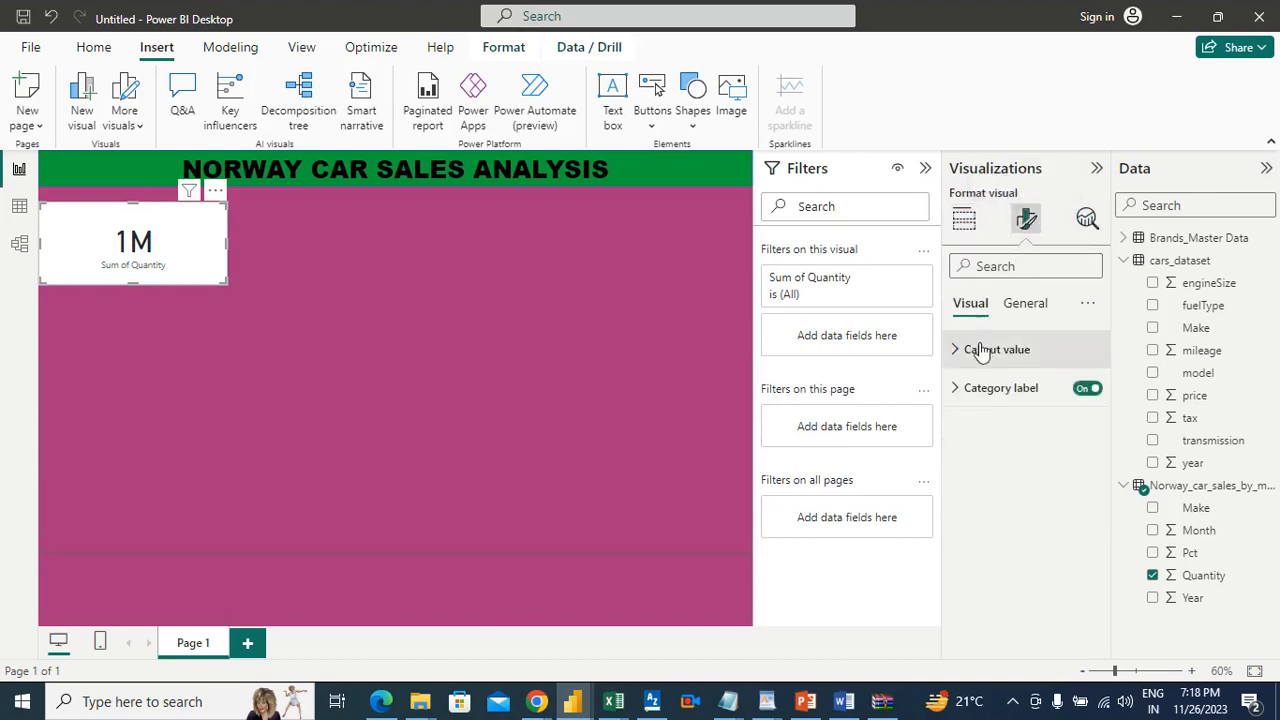
{"action": "left_click", "coordinate": [982, 350]}
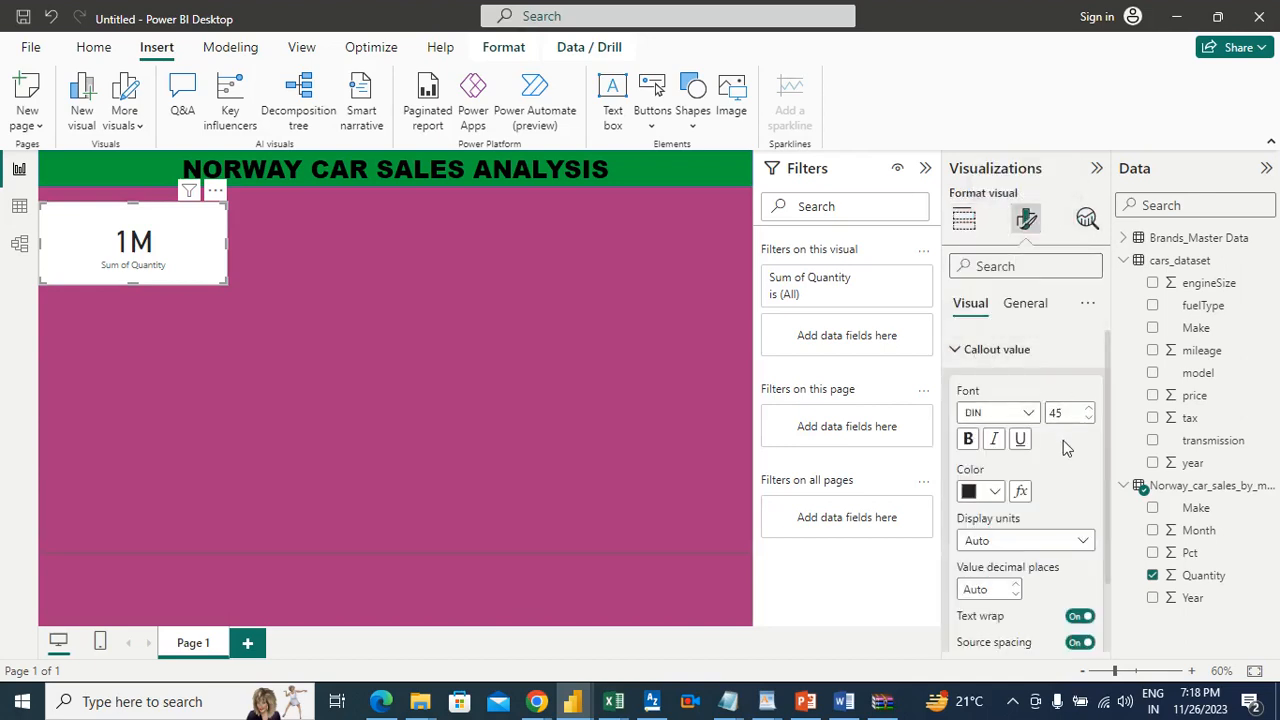
{"action": "left_click", "coordinate": [1018, 545]}
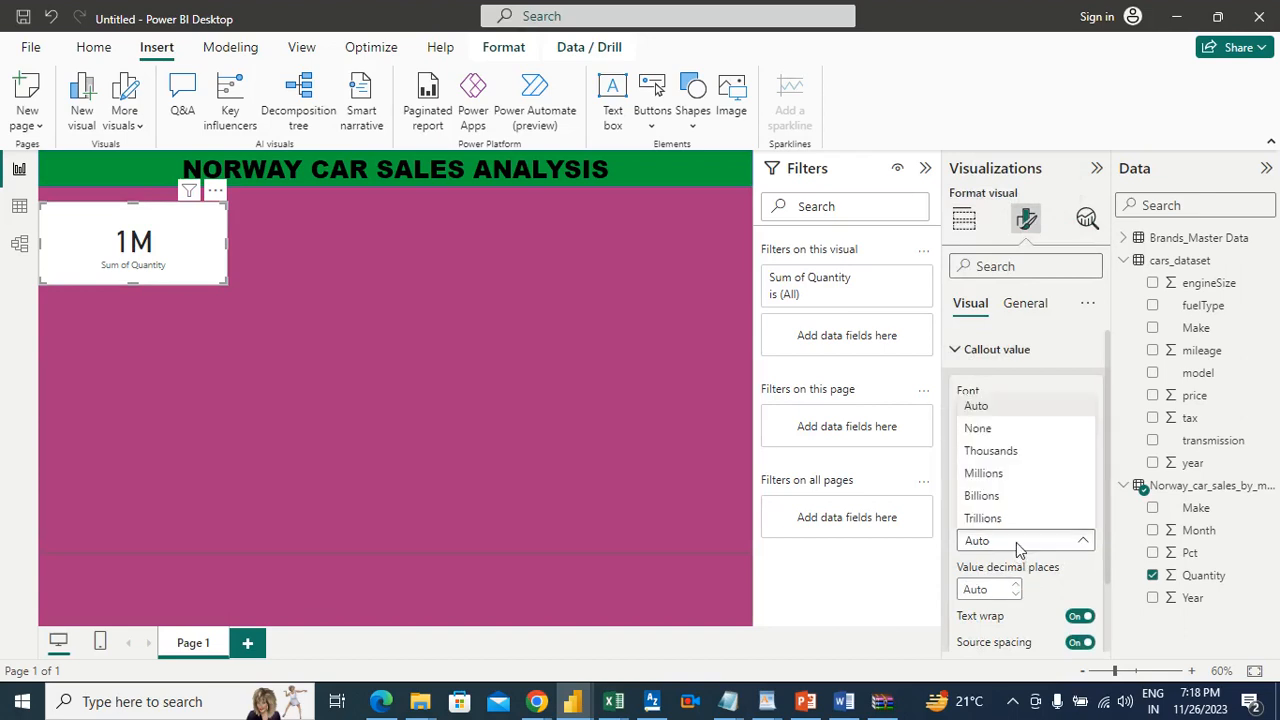
{"action": "left_click", "coordinate": [1010, 451]}
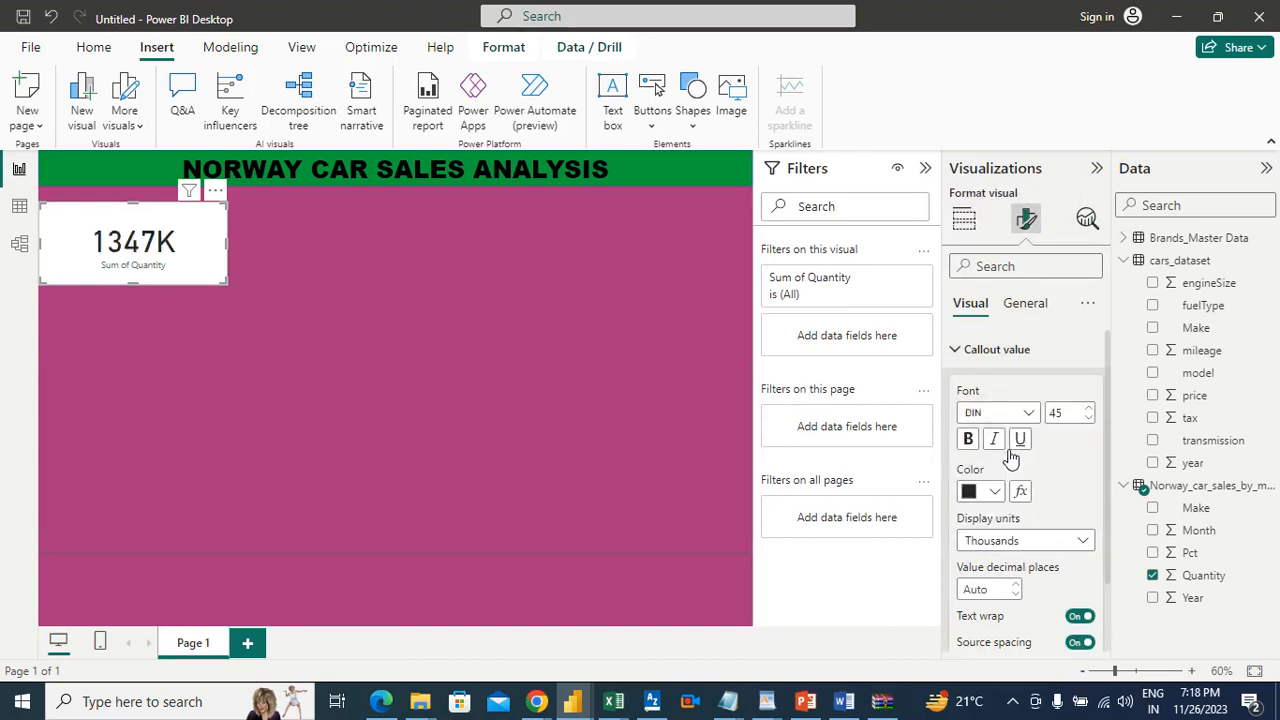
{"action": "left_click", "coordinate": [504, 406]}
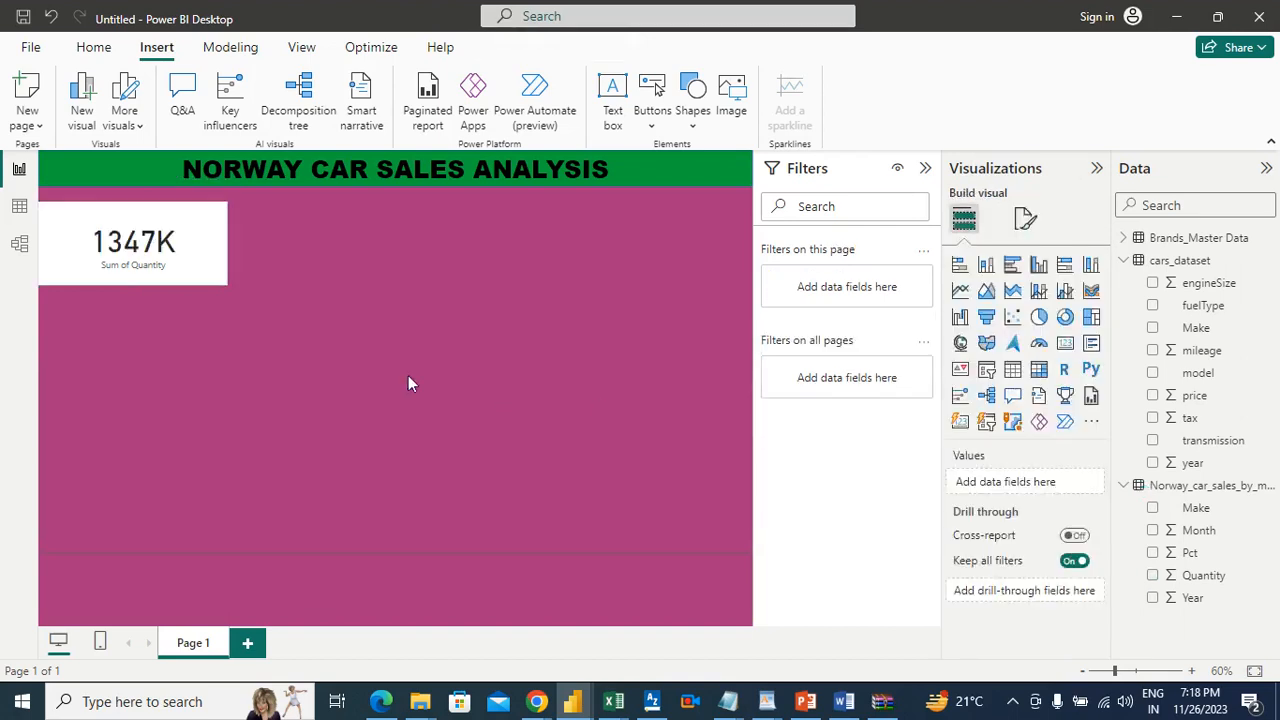
{"action": "mouse_move", "coordinate": [165, 263]}
Step: Insert a slicer visual, place it beside the Quantity card just below the banner, and stretch it to about twice the card's height
{"action": "left_click", "coordinate": [988, 371]}
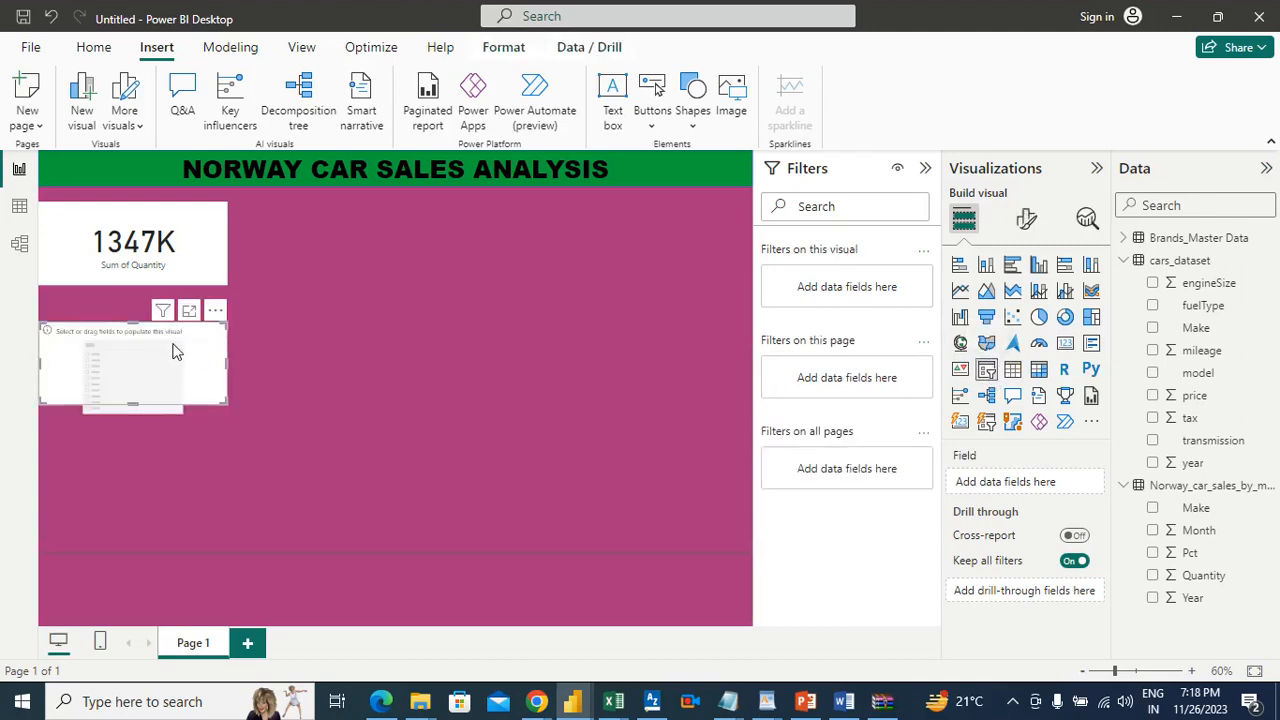
{"action": "left_click_drag", "start_coordinate": [168, 338], "coordinate": [374, 332]}
{"action": "left_click_drag", "start_coordinate": [390, 280], "coordinate": [392, 226]}
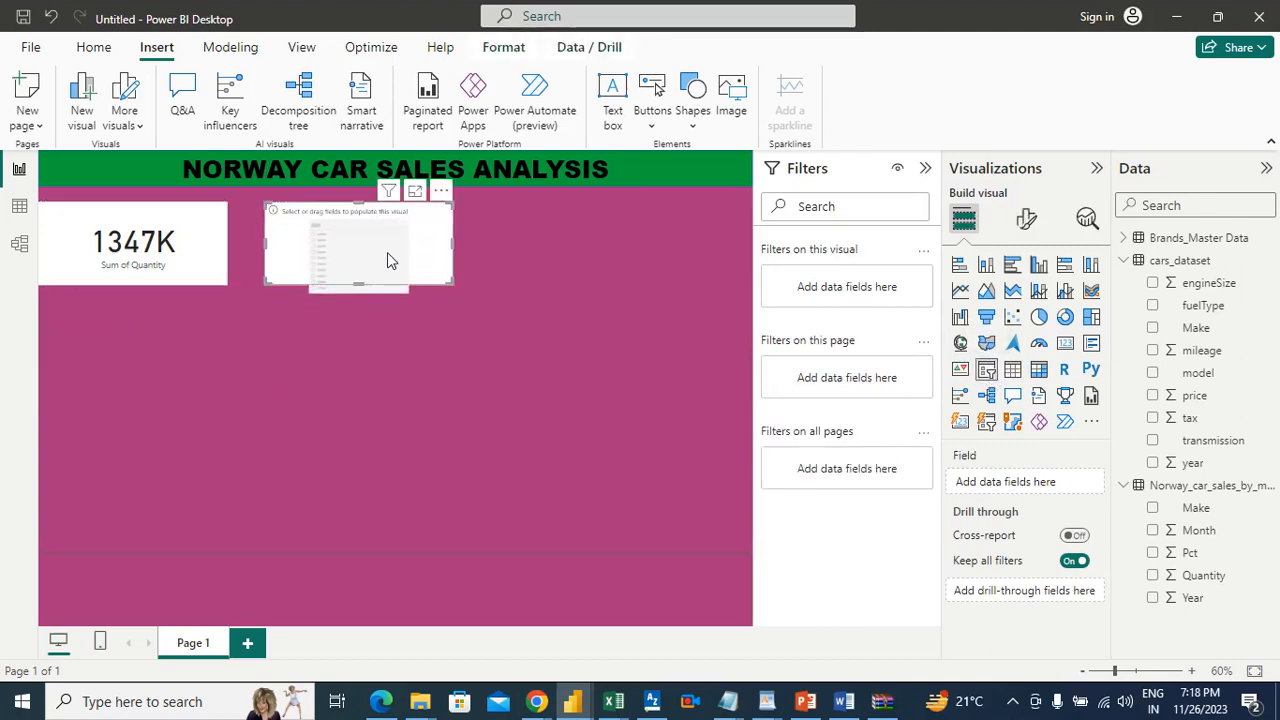
{"action": "left_click_drag", "start_coordinate": [352, 287], "coordinate": [372, 393]}
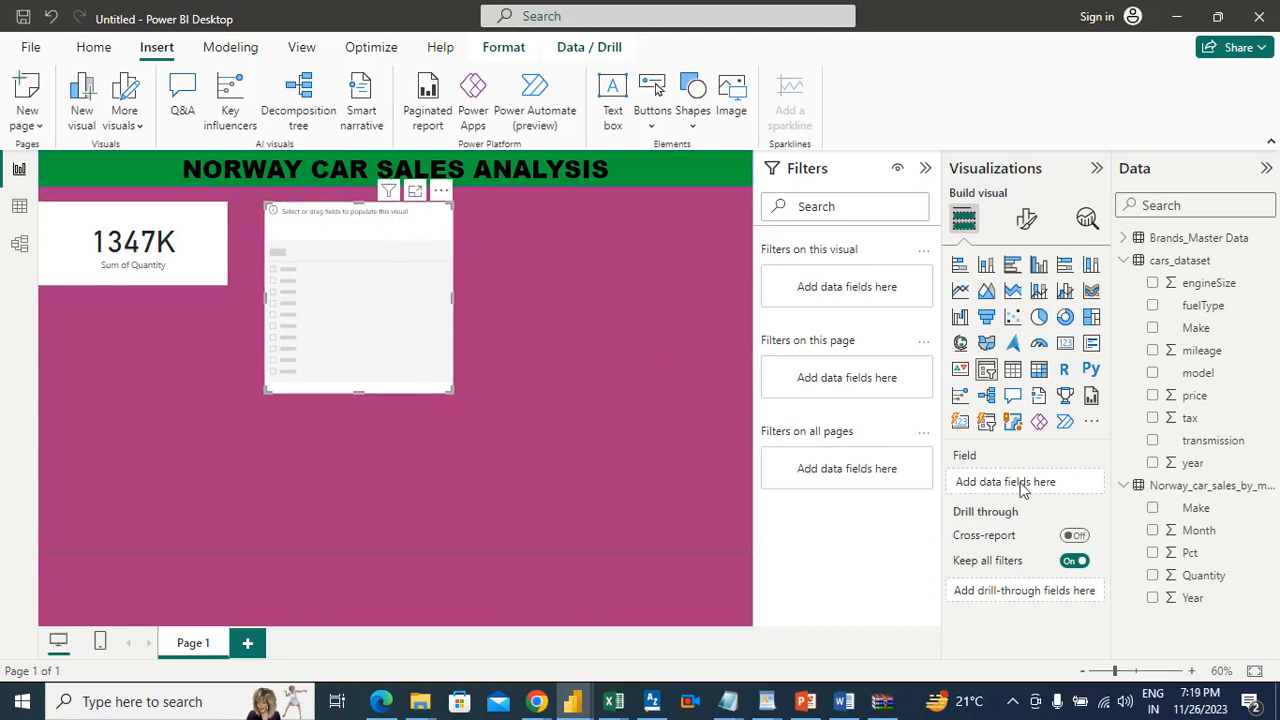
Step: Fill the slicer with the Logo.png link field from the Brands_Master Data table
{"action": "left_click", "coordinate": [1172, 242]}
{"action": "left_click", "coordinate": [1126, 239]}
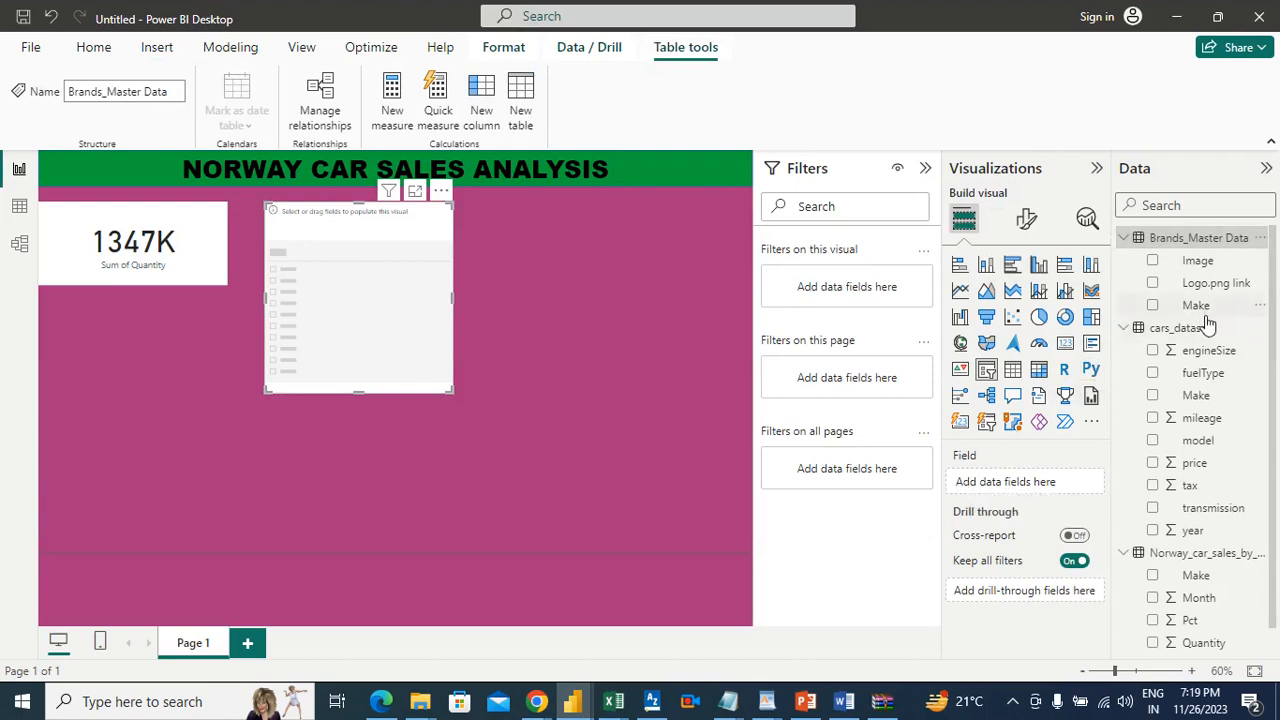
{"action": "left_click_drag", "start_coordinate": [1211, 283], "coordinate": [1054, 486]}
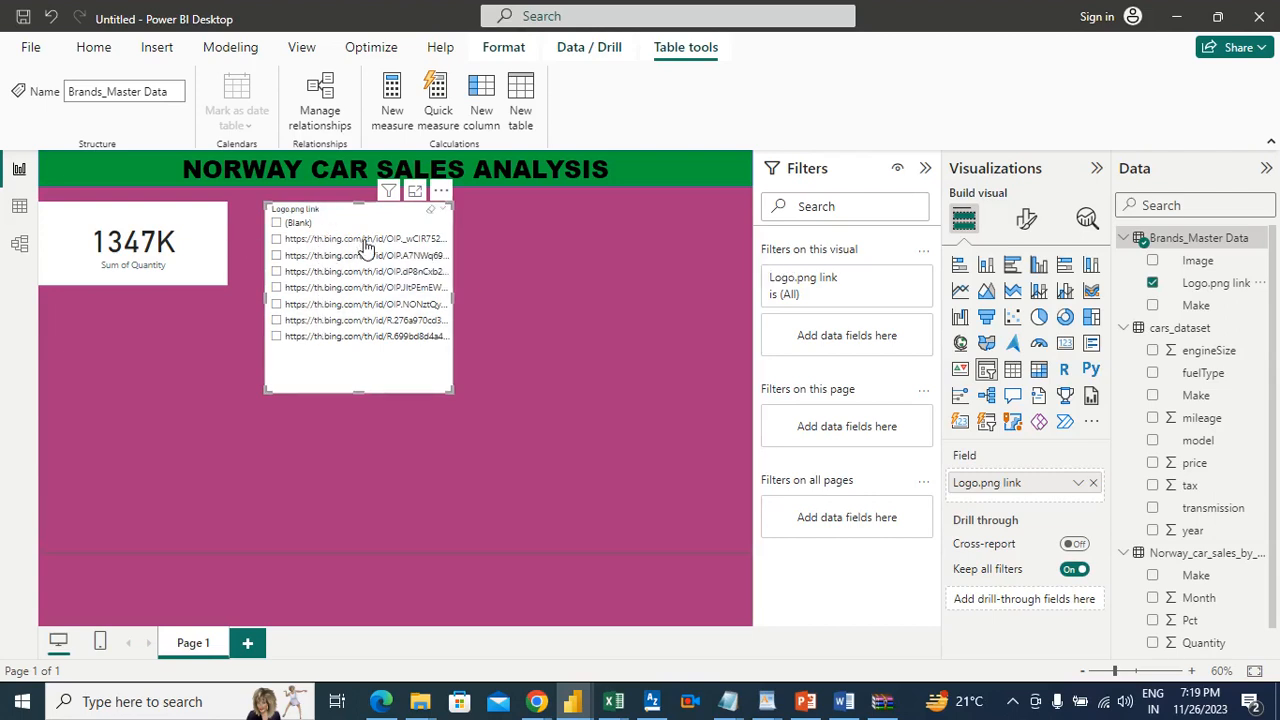
Step: In the Brands_Master Data table, set the data category of the Logo.png link column to Image URL
{"action": "left_click", "coordinate": [20, 208]}
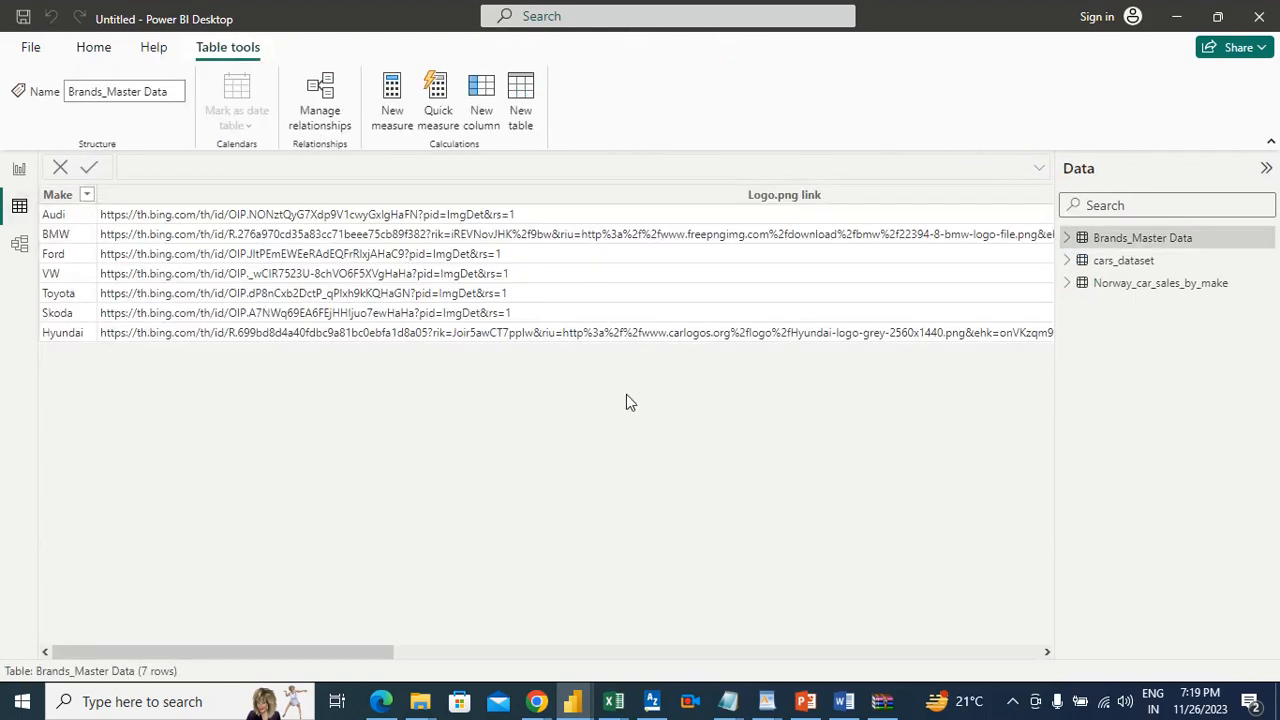
{"action": "left_click_drag", "start_coordinate": [331, 650], "coordinate": [298, 661]}
{"action": "left_click", "coordinate": [670, 210]}
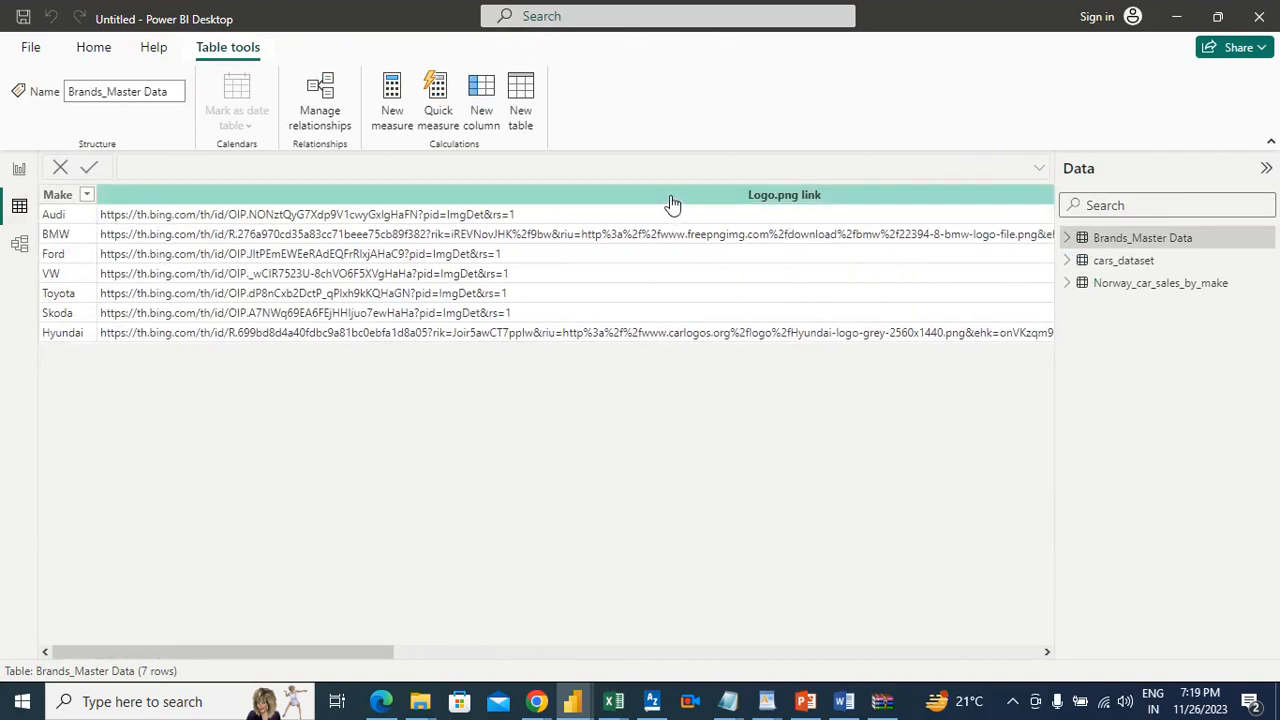
{"action": "right_click", "coordinate": [671, 198]}
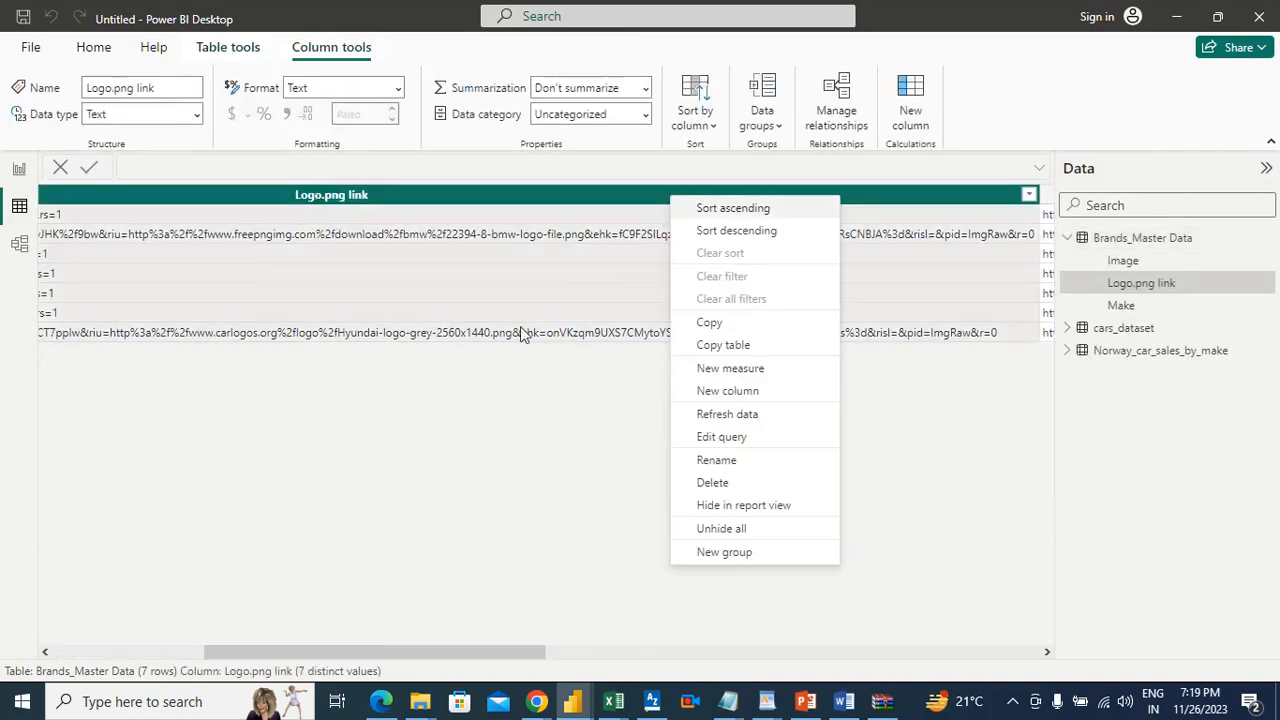
{"action": "left_click", "coordinate": [503, 409]}
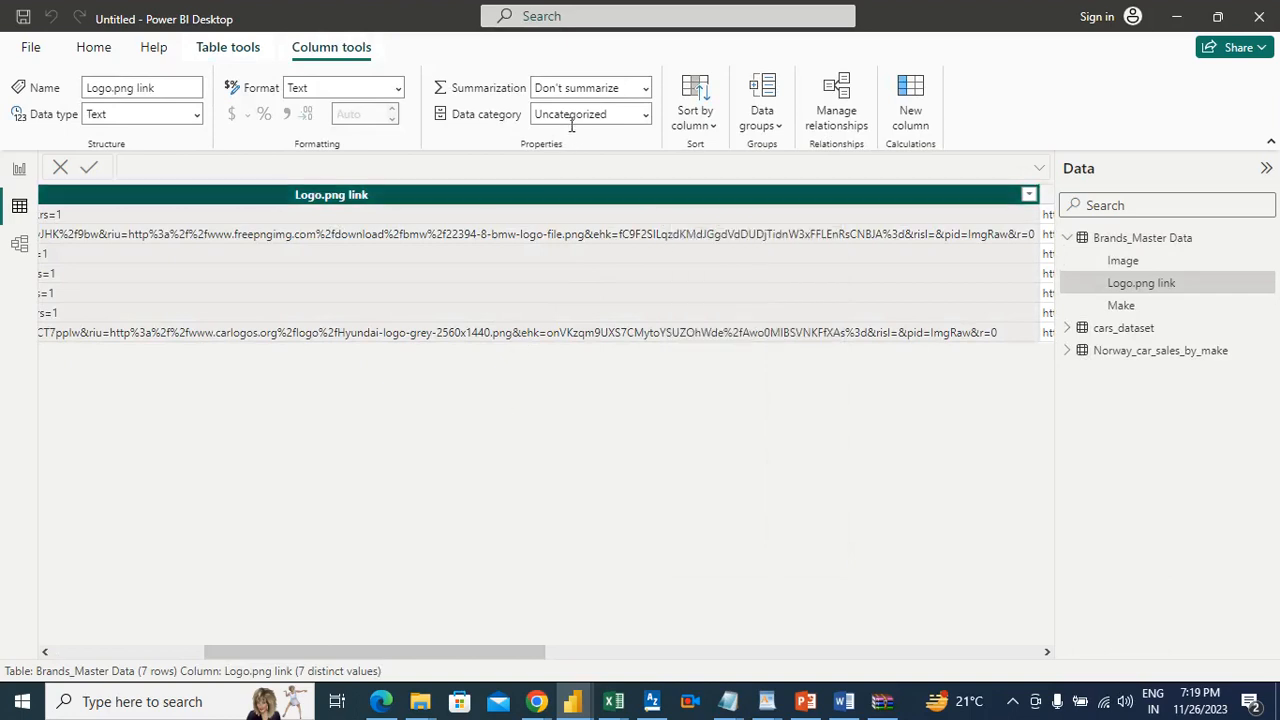
{"action": "left_click", "coordinate": [572, 122]}
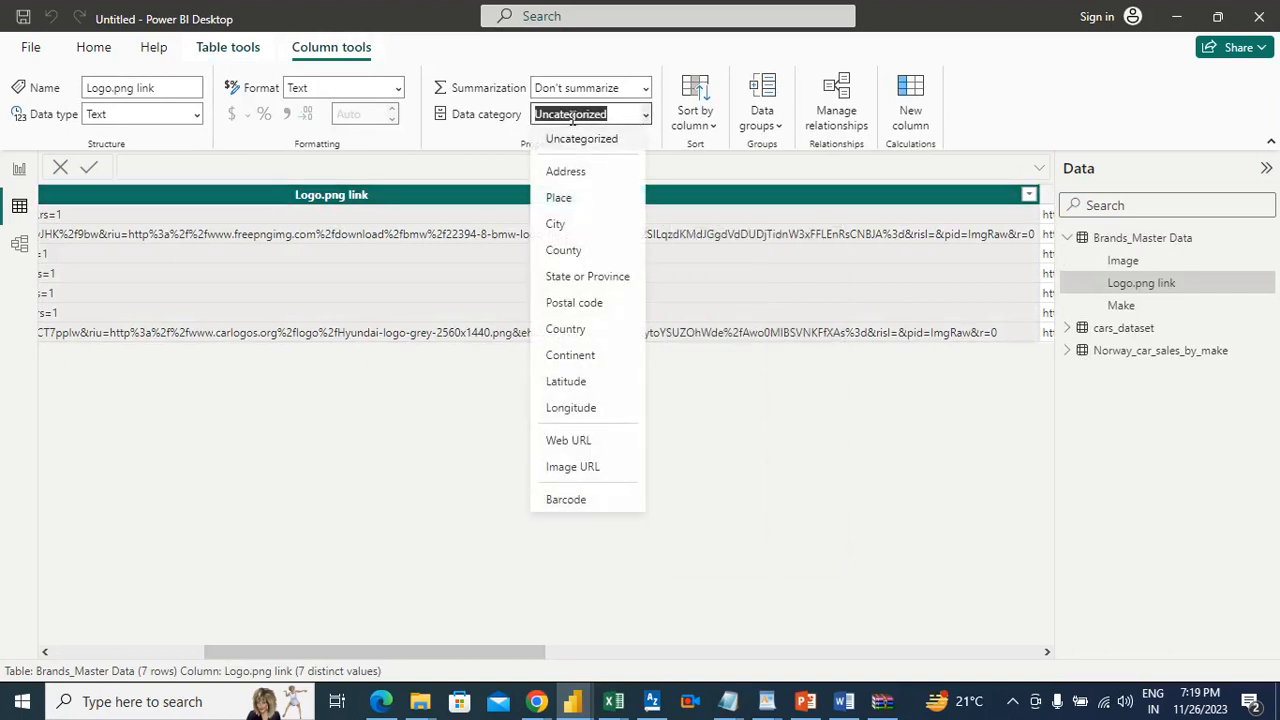
{"action": "left_click", "coordinate": [576, 470]}
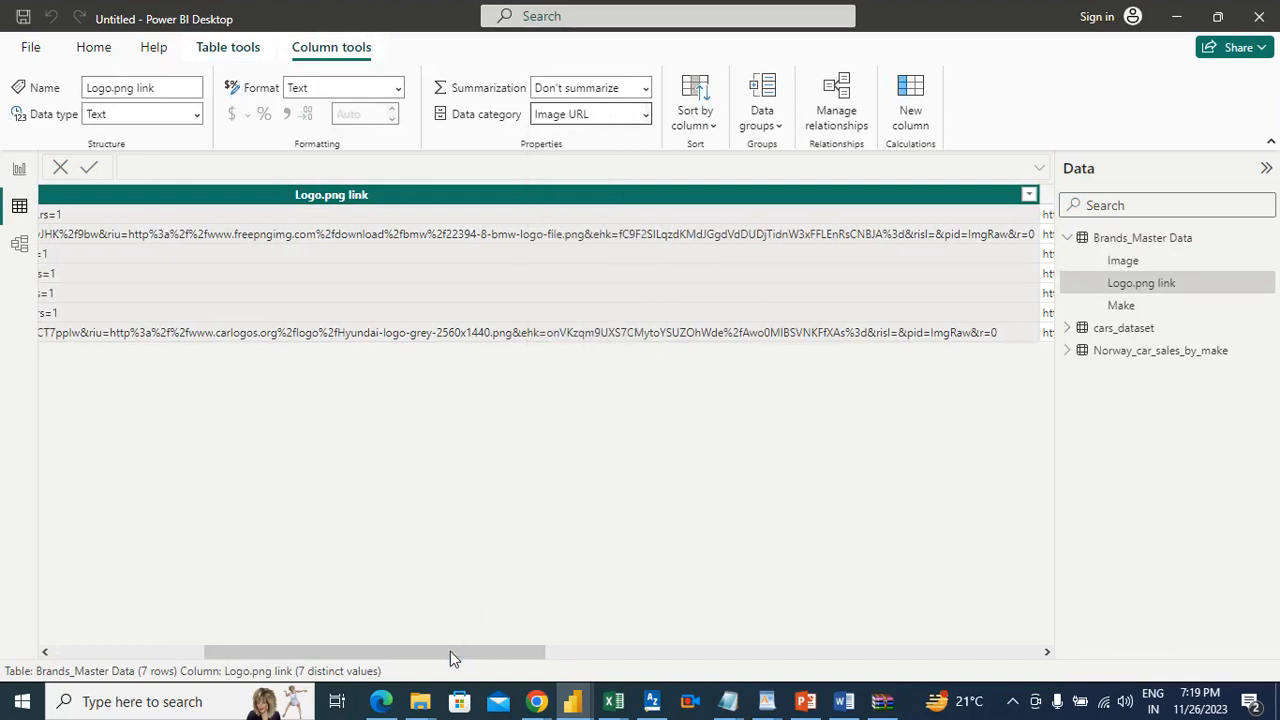
Step: Set the data category of the Image column to Image URL and return to the report page
{"action": "scroll", "coordinate": [450, 651], "scroll_direction": "right", "scroll_amount": 5}
{"action": "left_click_drag", "start_coordinate": [503, 663], "coordinate": [630, 663]}
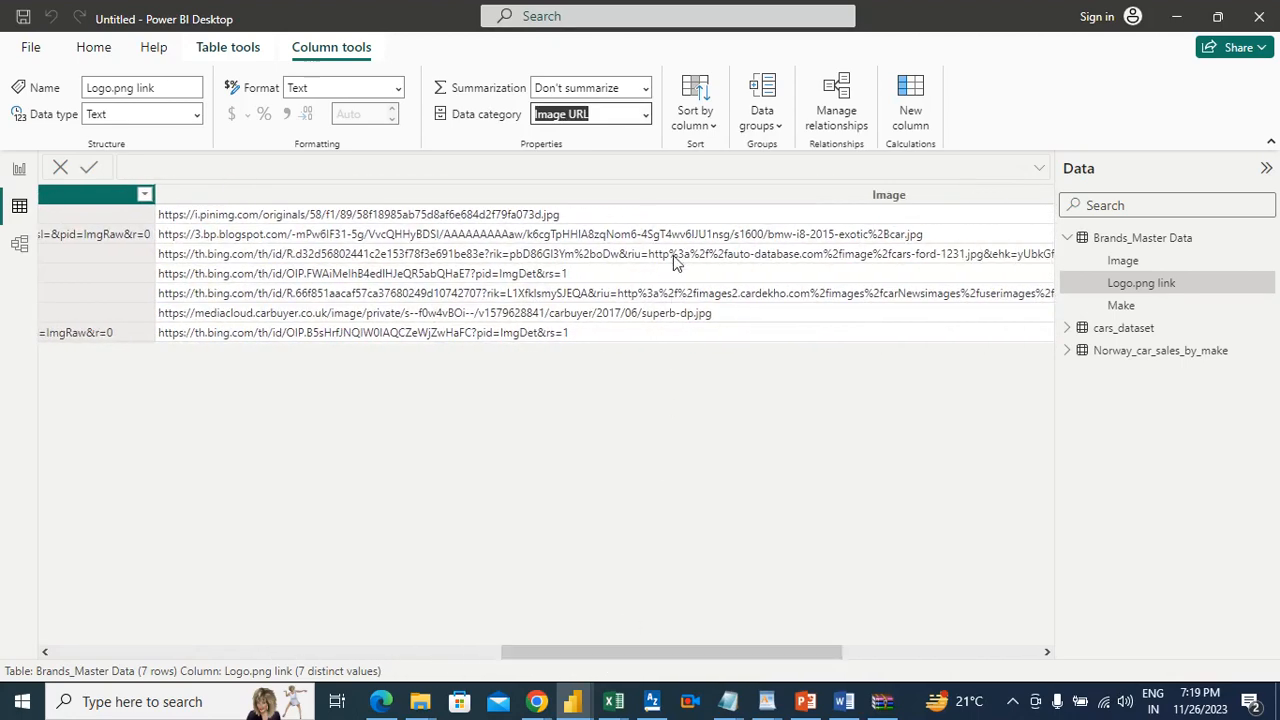
{"action": "left_click", "coordinate": [680, 202]}
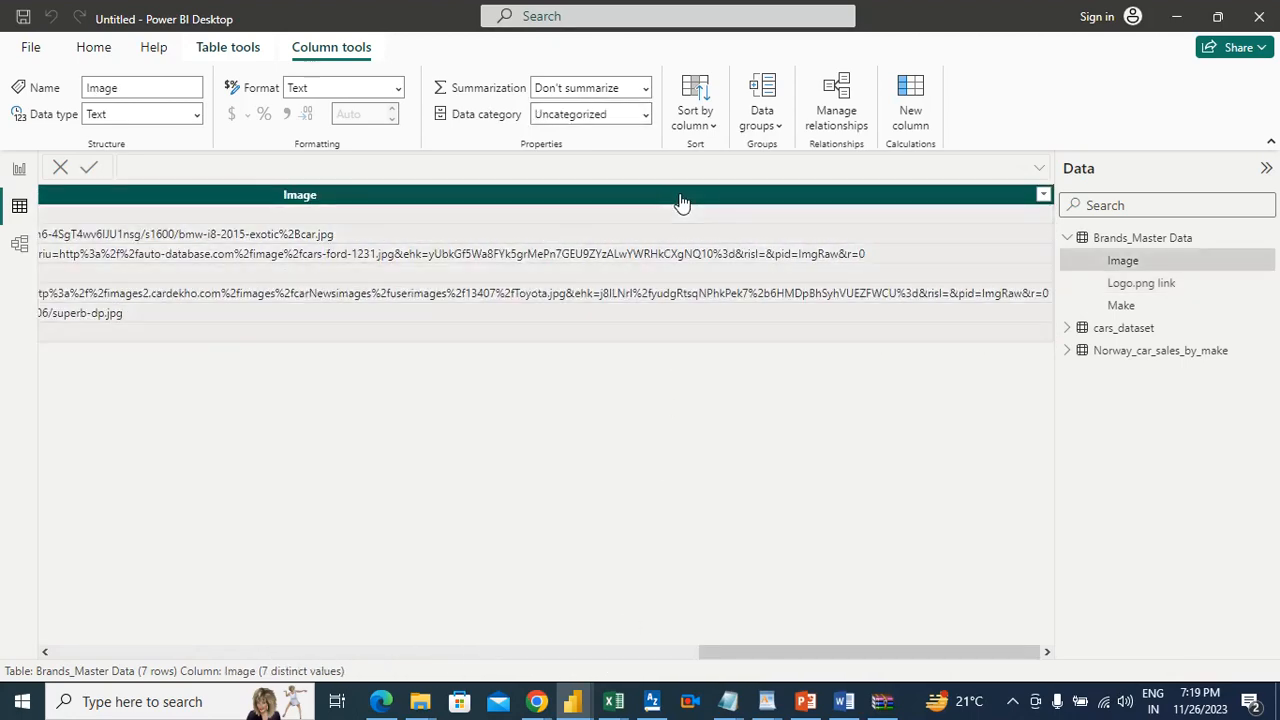
{"action": "left_click", "coordinate": [588, 114]}
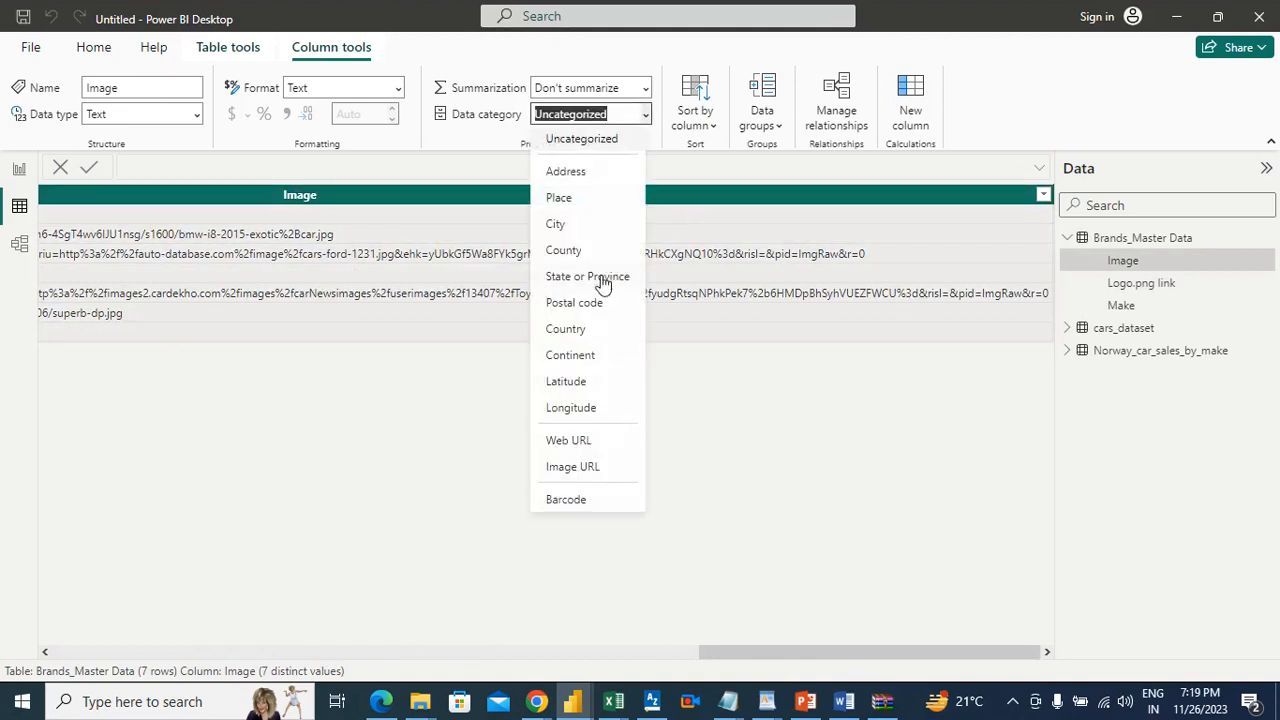
{"action": "left_click", "coordinate": [574, 467]}
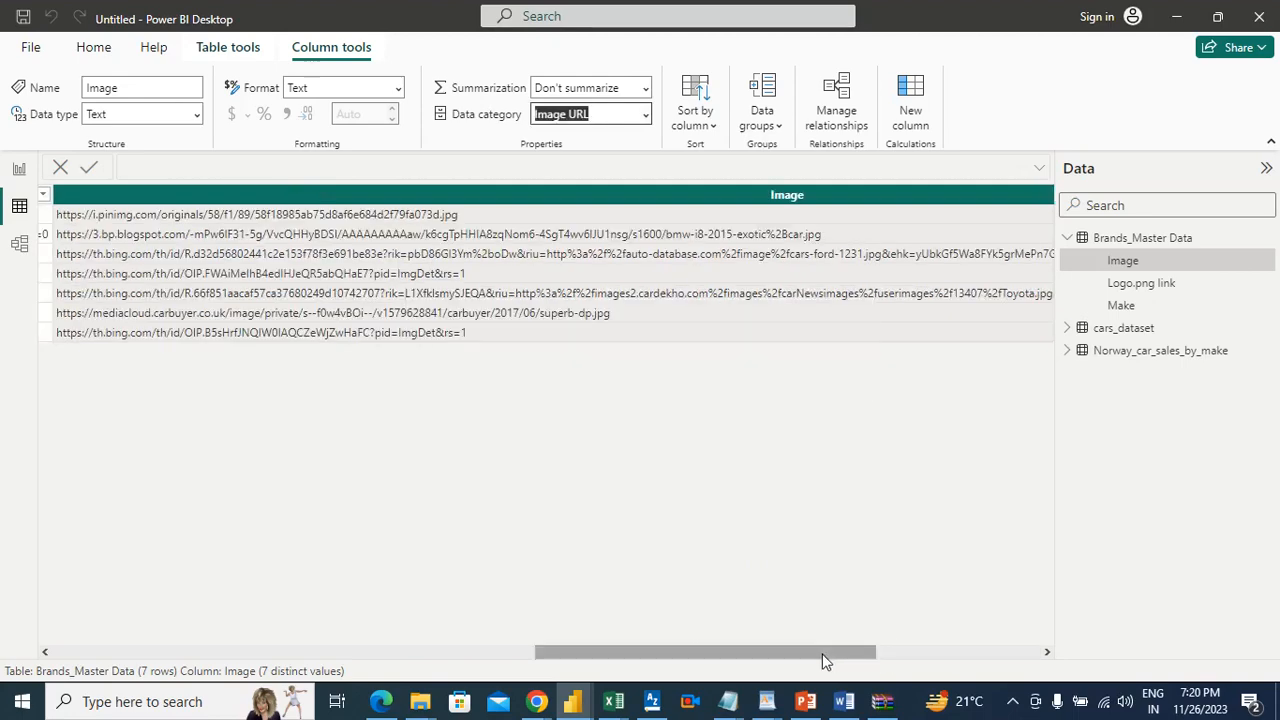
{"action": "left_click_drag", "start_coordinate": [764, 655], "coordinate": [183, 609]}
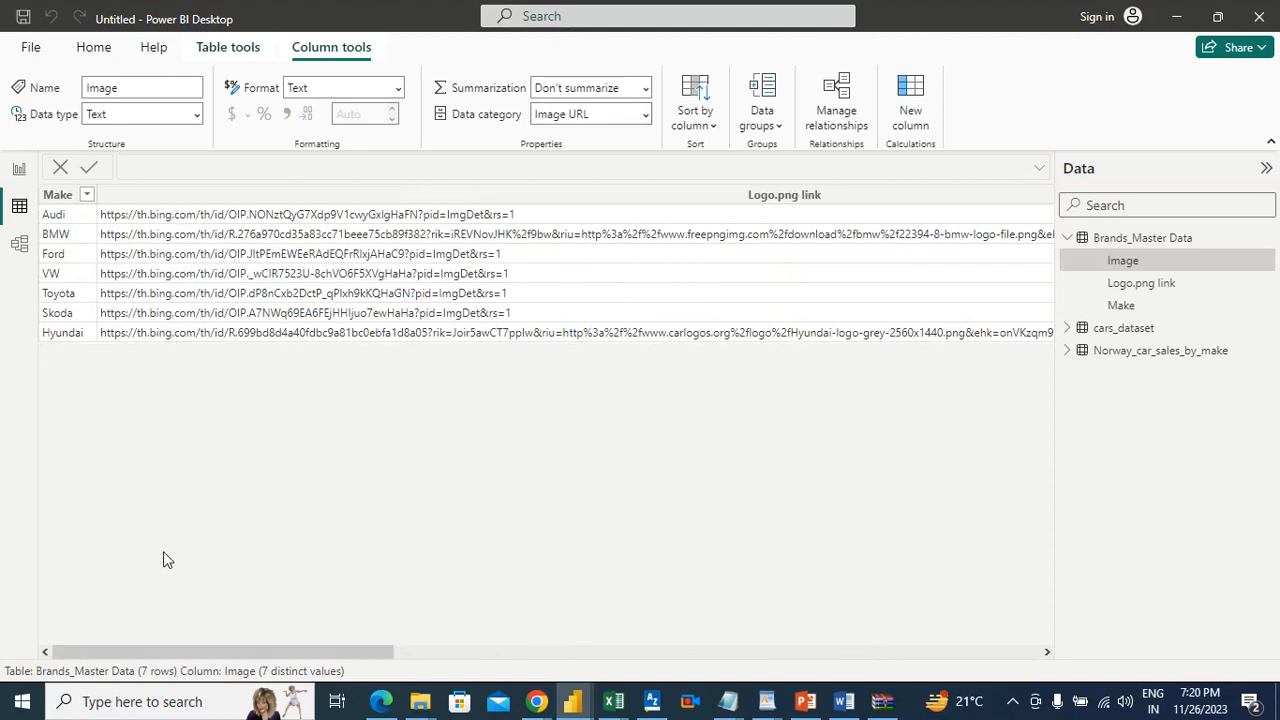
{"action": "left_click", "coordinate": [19, 169]}
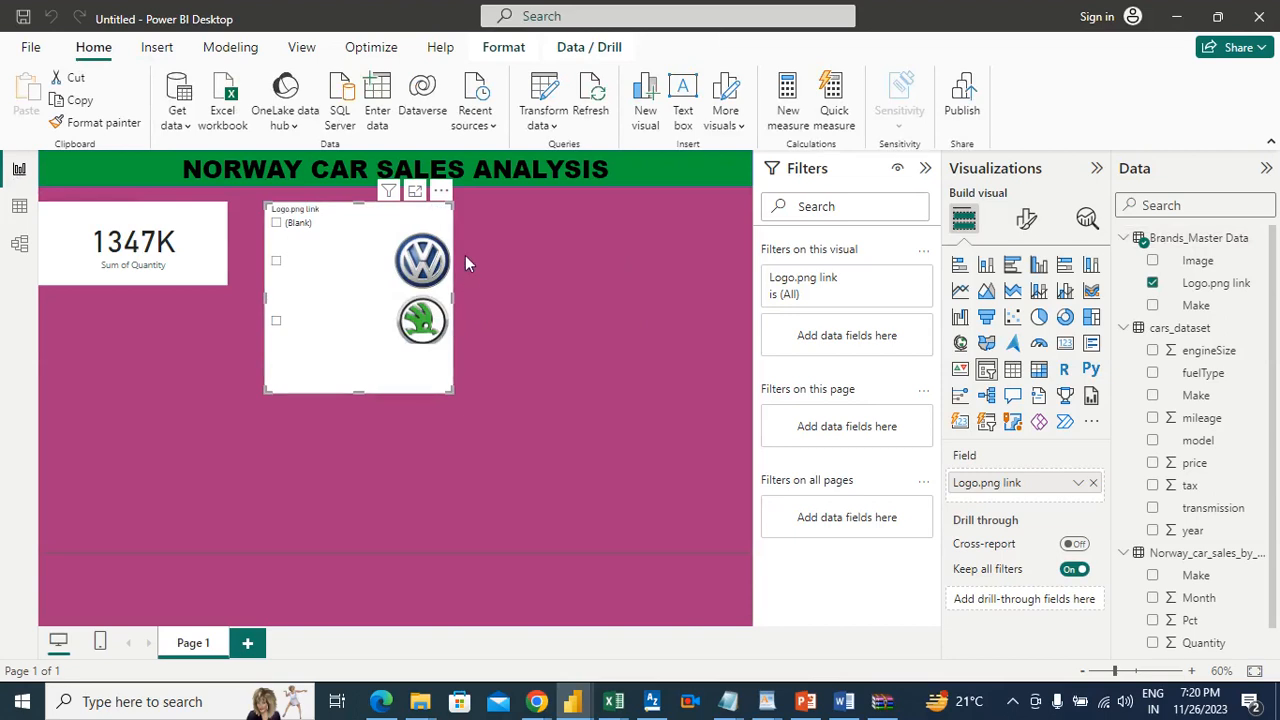
Step: Change the logo slicer's style to Tile and enlarge it into a three-column grid that shows all the brand logos
{"action": "left_click", "coordinate": [388, 222]}
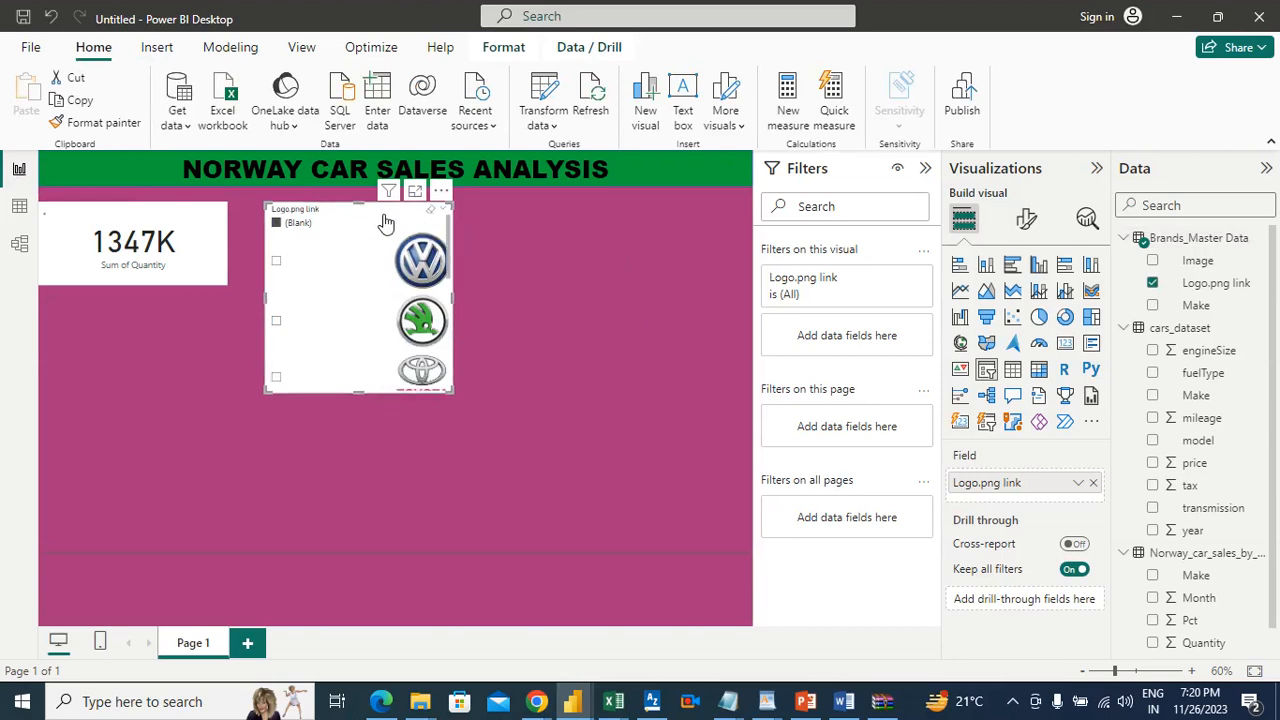
{"action": "left_click", "coordinate": [1026, 222]}
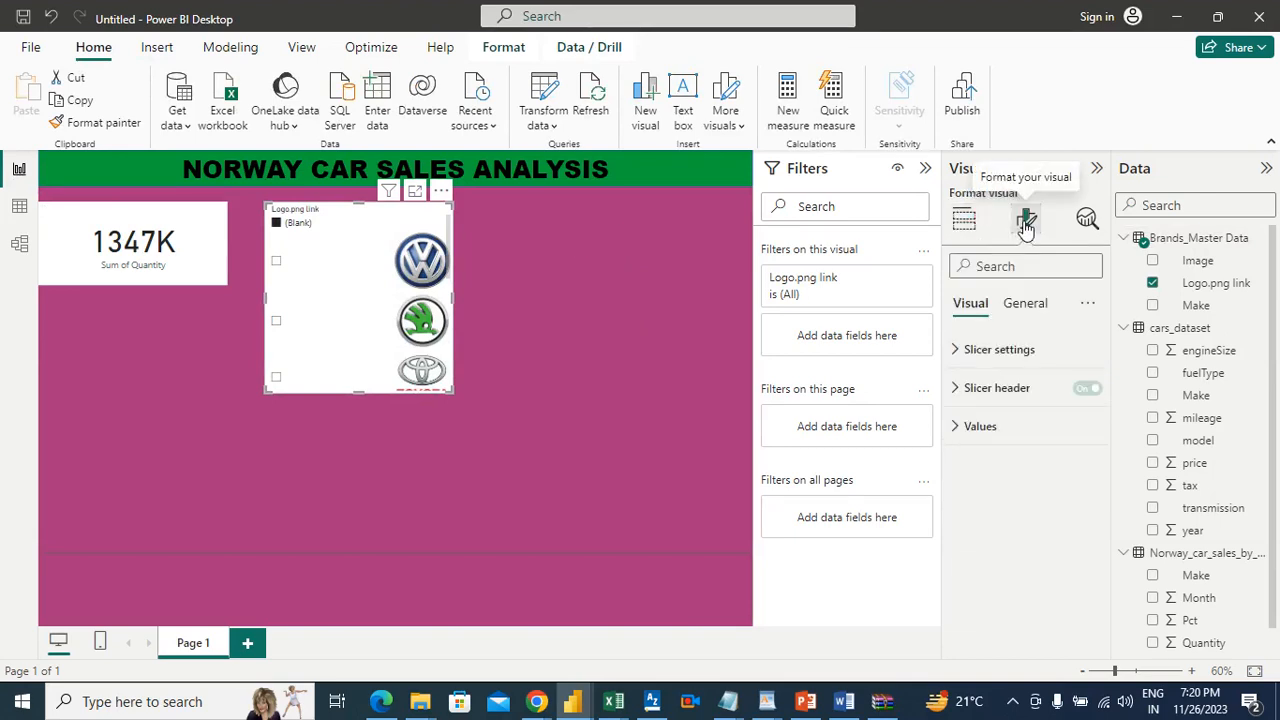
{"action": "left_click", "coordinate": [975, 349]}
{"action": "left_click", "coordinate": [1014, 450]}
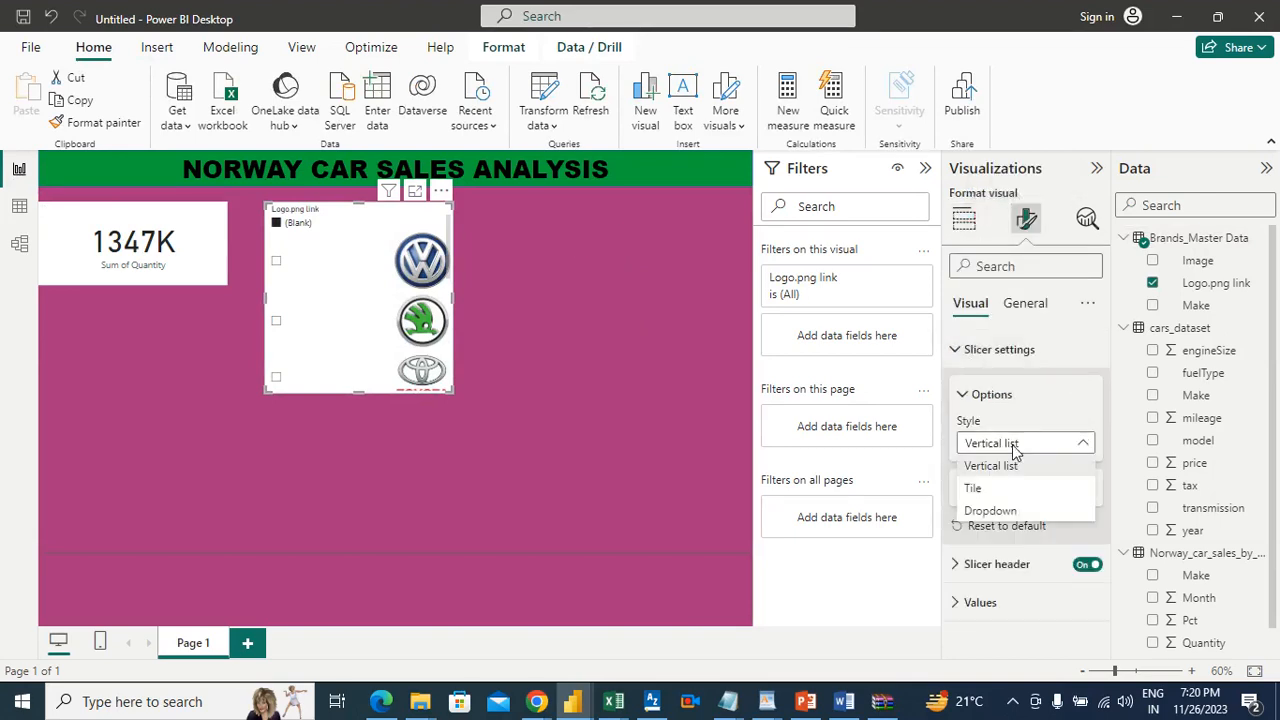
{"action": "left_click", "coordinate": [983, 491]}
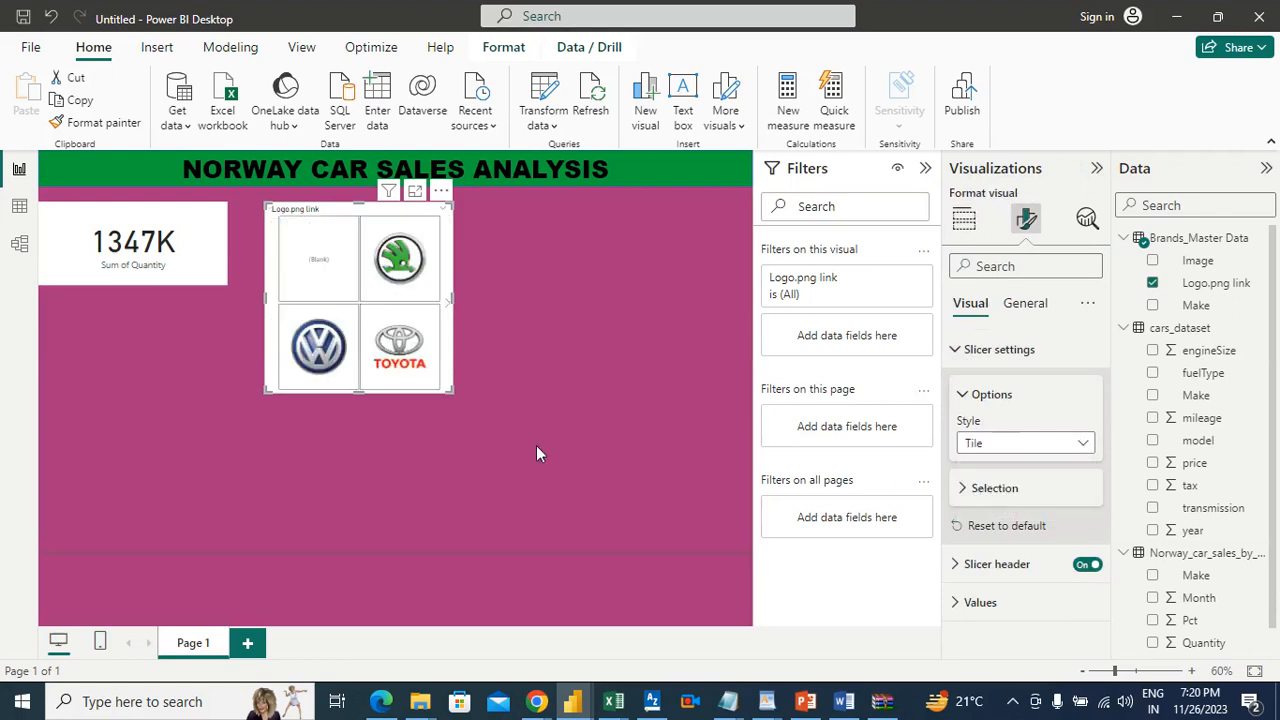
{"action": "left_click_drag", "start_coordinate": [358, 390], "coordinate": [372, 492]}
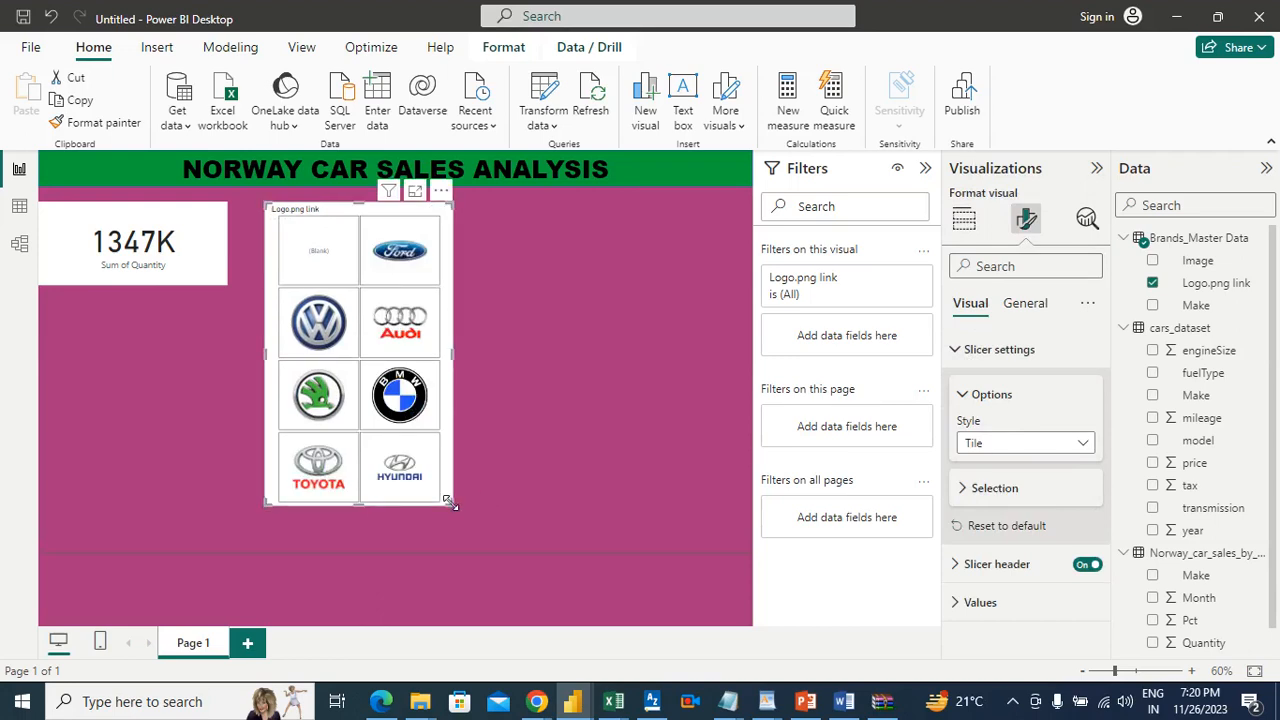
{"action": "left_click_drag", "start_coordinate": [454, 503], "coordinate": [712, 461]}
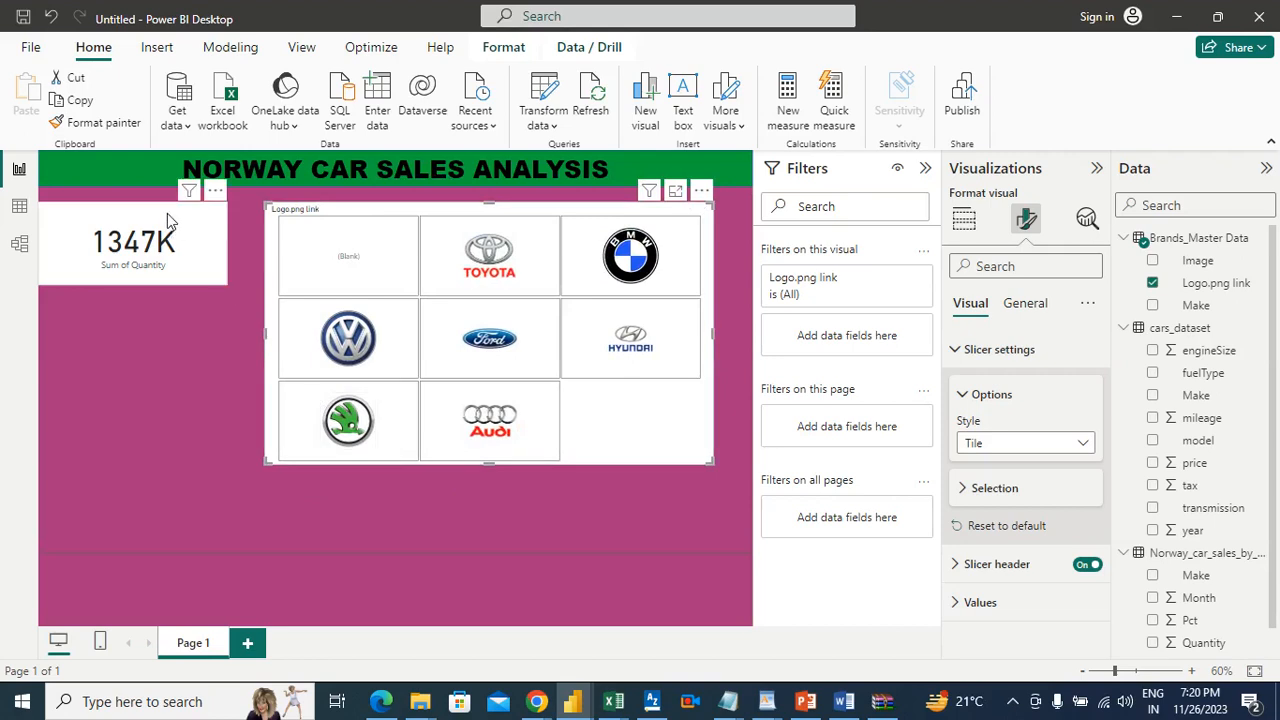
Step: Move the Quantity card down out of the way and reshape the logo slicer into a single-row strip spanning the page below the banner
{"action": "left_click_drag", "start_coordinate": [181, 363], "coordinate": [191, 434]}
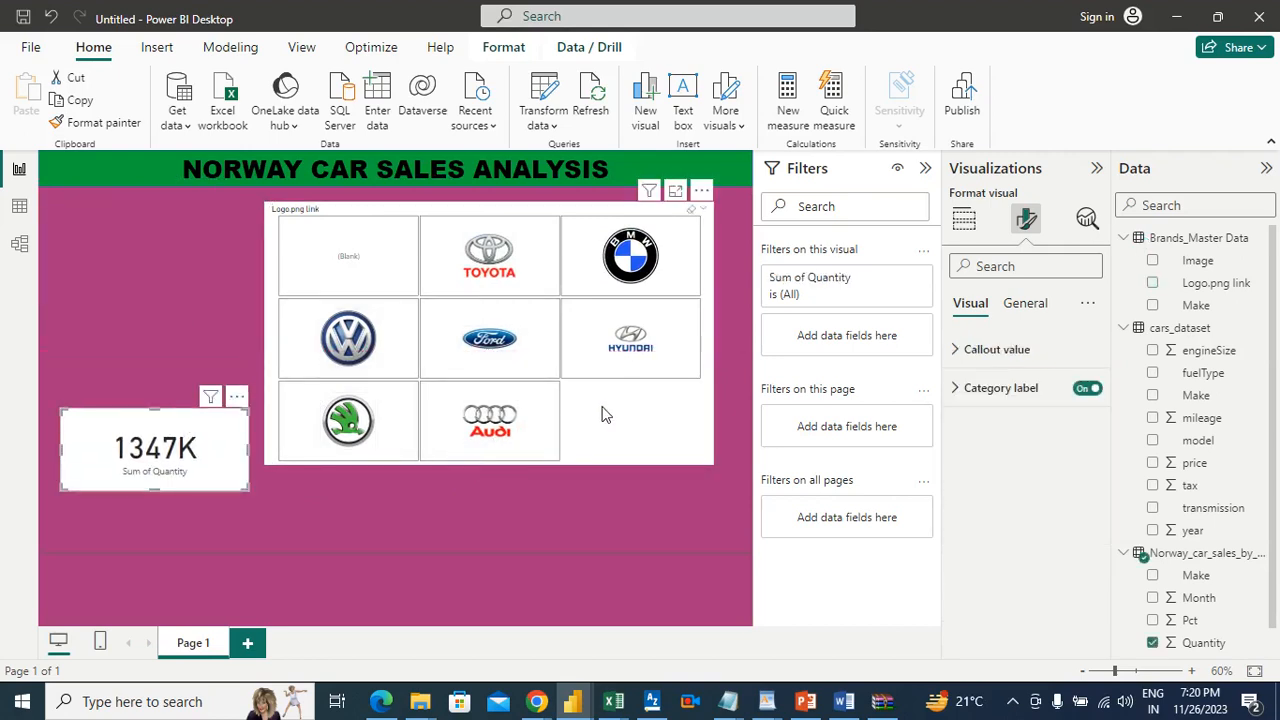
{"action": "left_click", "coordinate": [477, 456]}
{"action": "left_click_drag", "start_coordinate": [490, 462], "coordinate": [499, 299]}
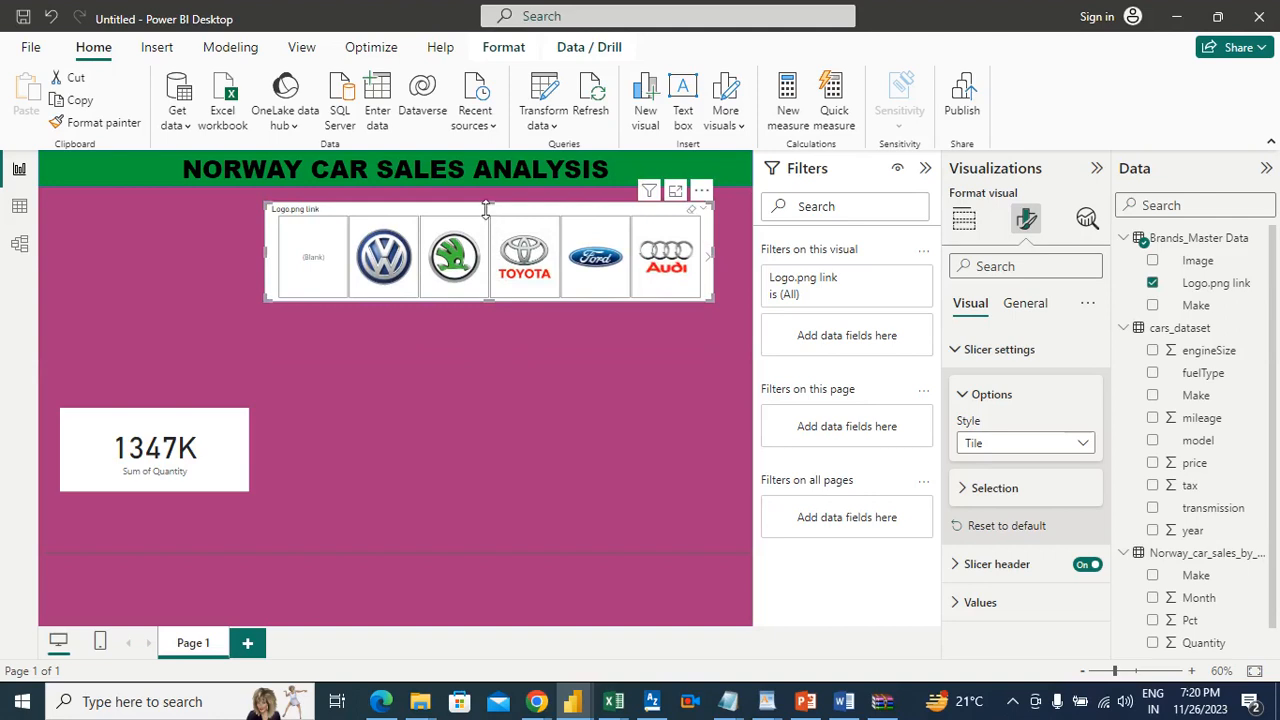
{"action": "left_click_drag", "start_coordinate": [488, 206], "coordinate": [182, 193]}
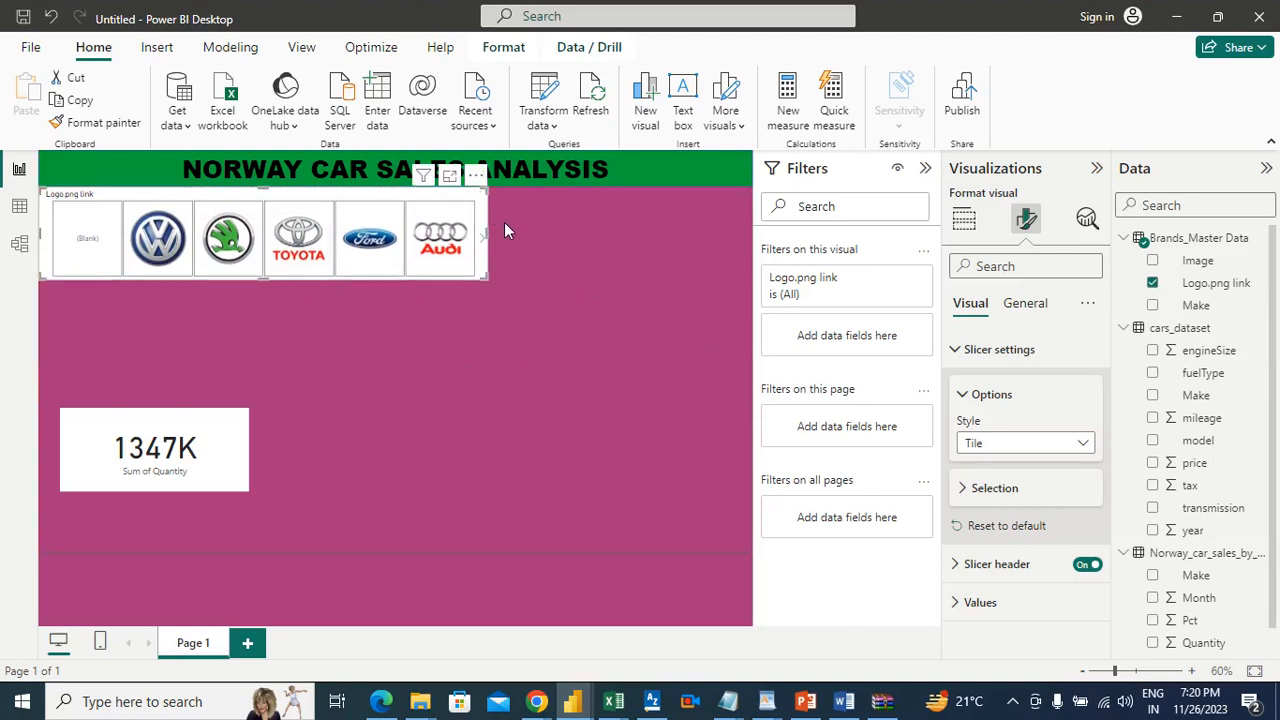
{"action": "left_click_drag", "start_coordinate": [489, 235], "coordinate": [748, 270]}
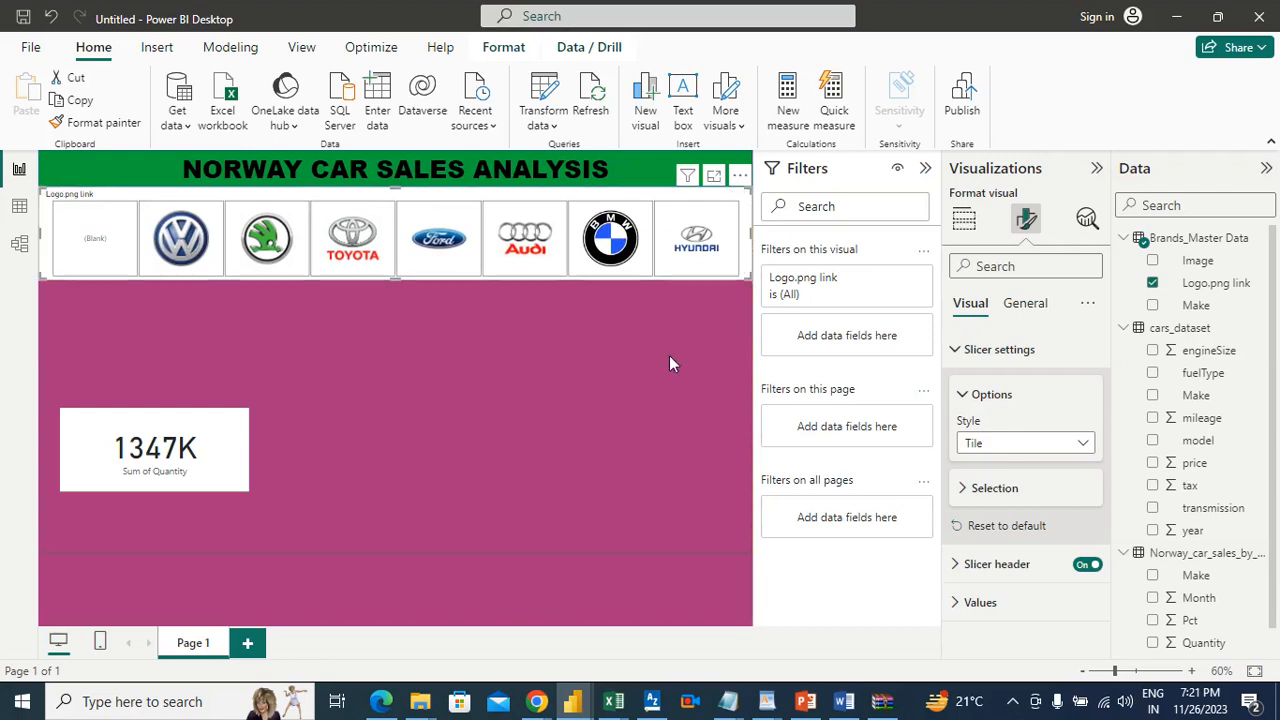
Step: Place the Quantity card at the page's left edge beneath the logo slicer, and shift the slicer down slightly to leave a gap under the banner
{"action": "left_click", "coordinate": [258, 432]}
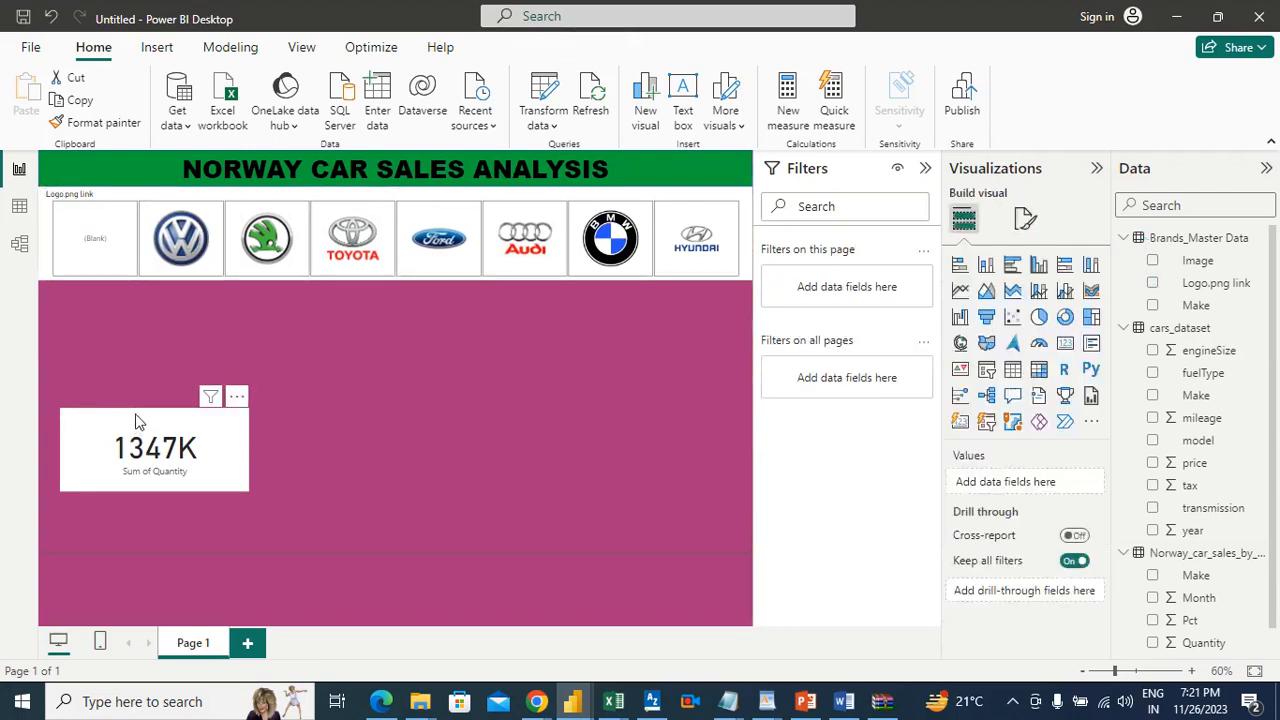
{"action": "left_click_drag", "start_coordinate": [128, 357], "coordinate": [118, 312]}
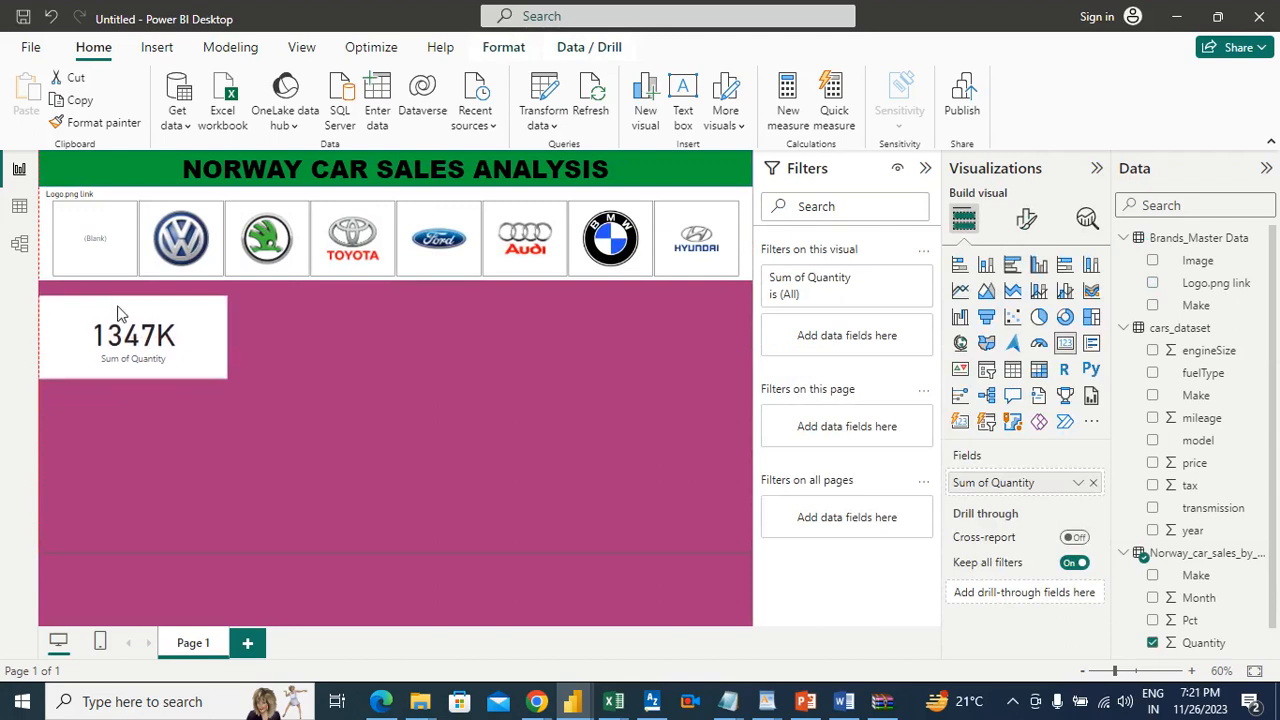
{"action": "left_click", "coordinate": [494, 194]}
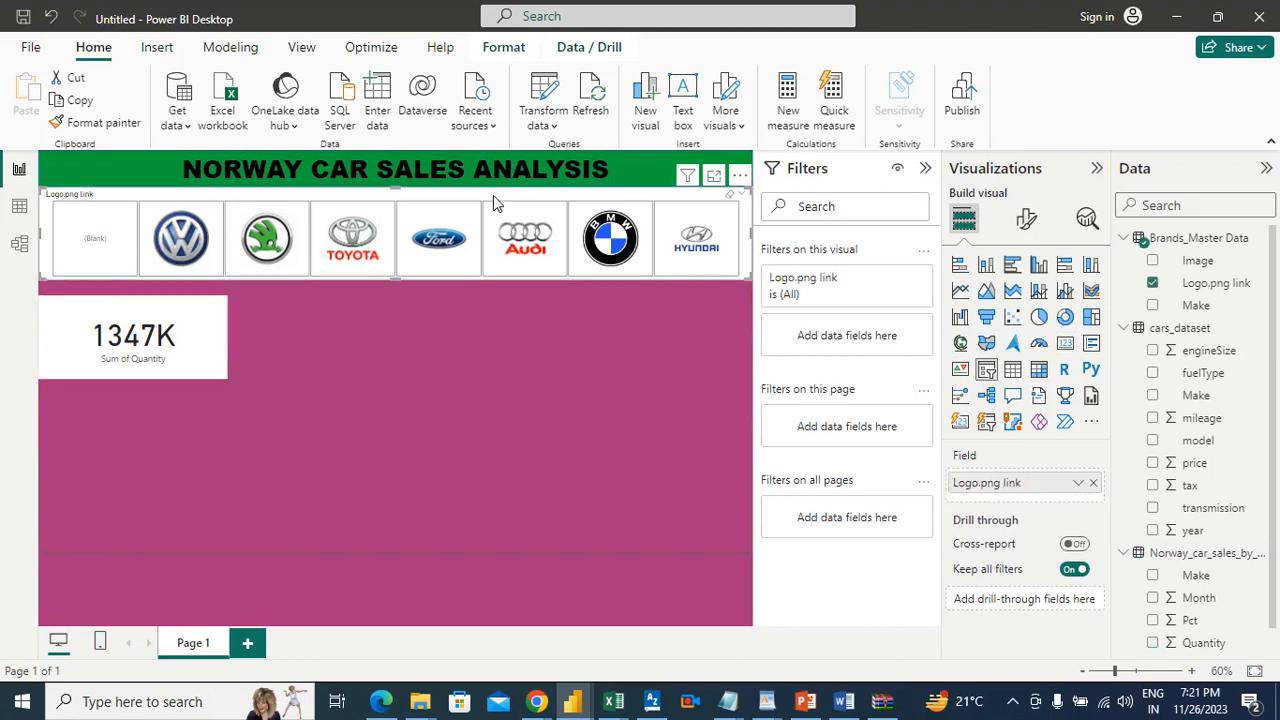
{"action": "left_click_drag", "start_coordinate": [492, 203], "coordinate": [443, 211]}
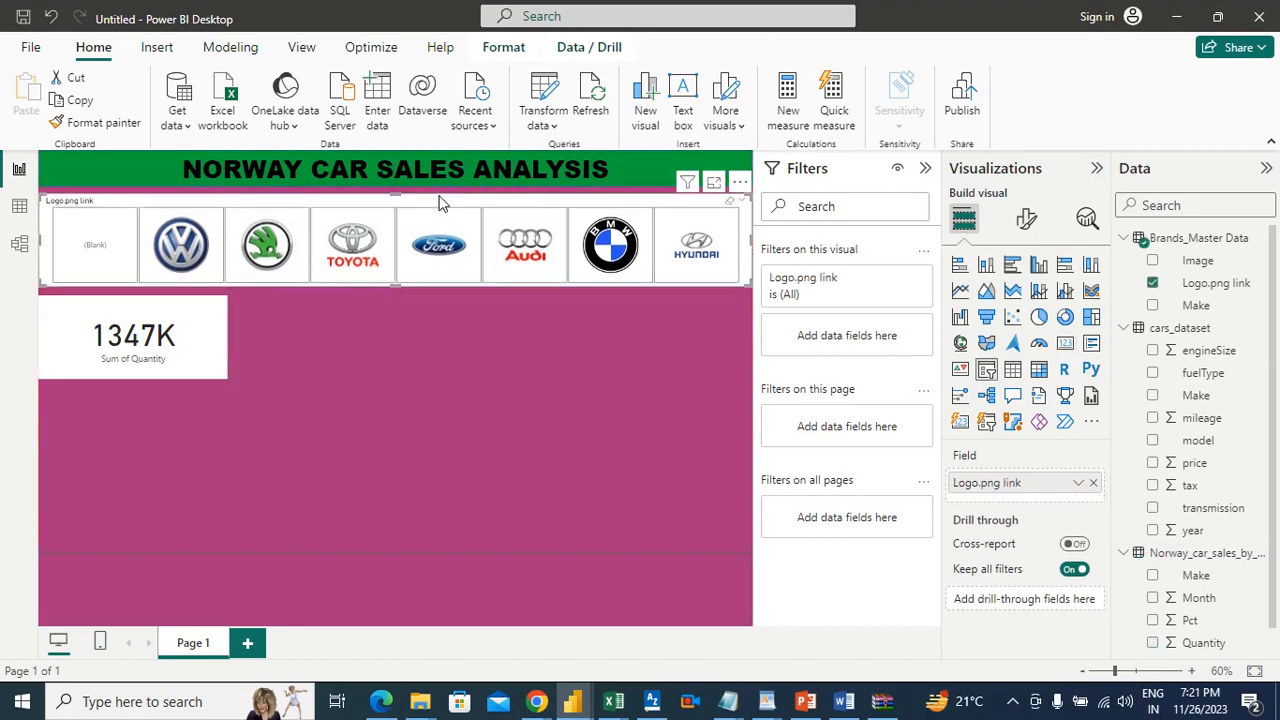
{"action": "left_click", "coordinate": [197, 319]}
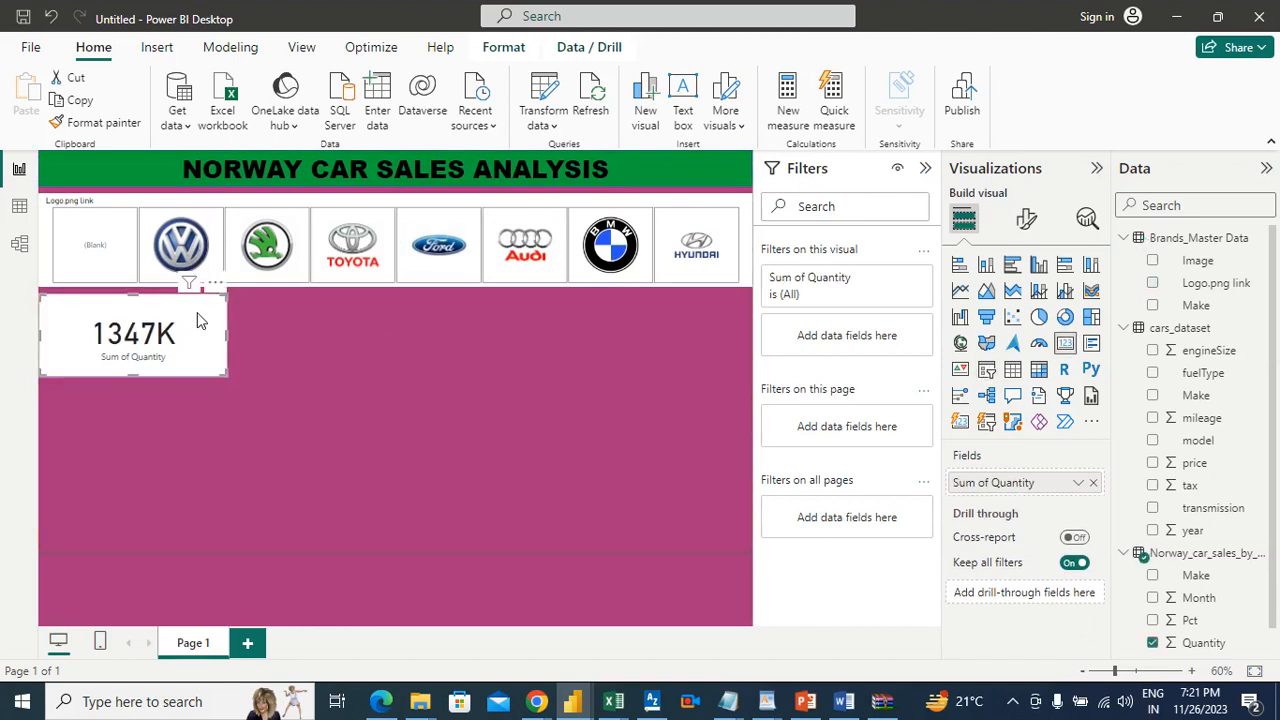
{"action": "left_click", "coordinate": [352, 360]}
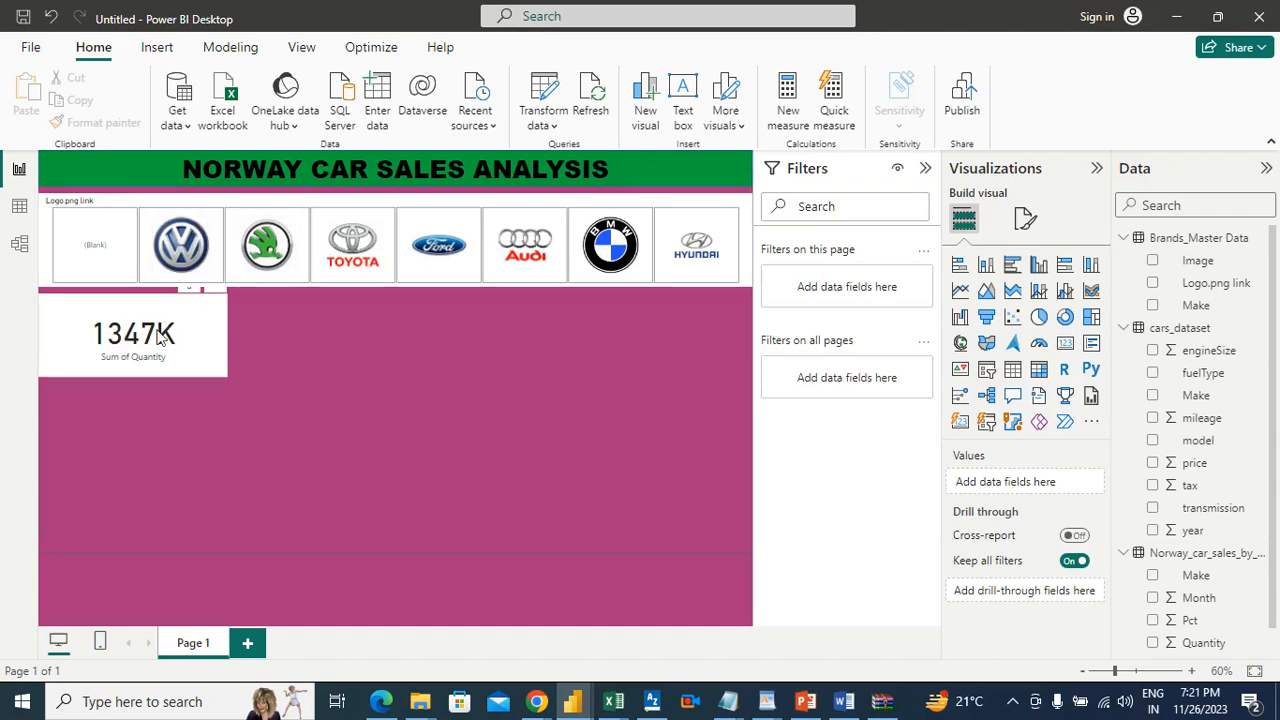
Step: Relate the Make column of Brands_Master Data to Make in Norway_car_sales_by_make in the model, and return to the report page
{"action": "left_click", "coordinate": [147, 222]}
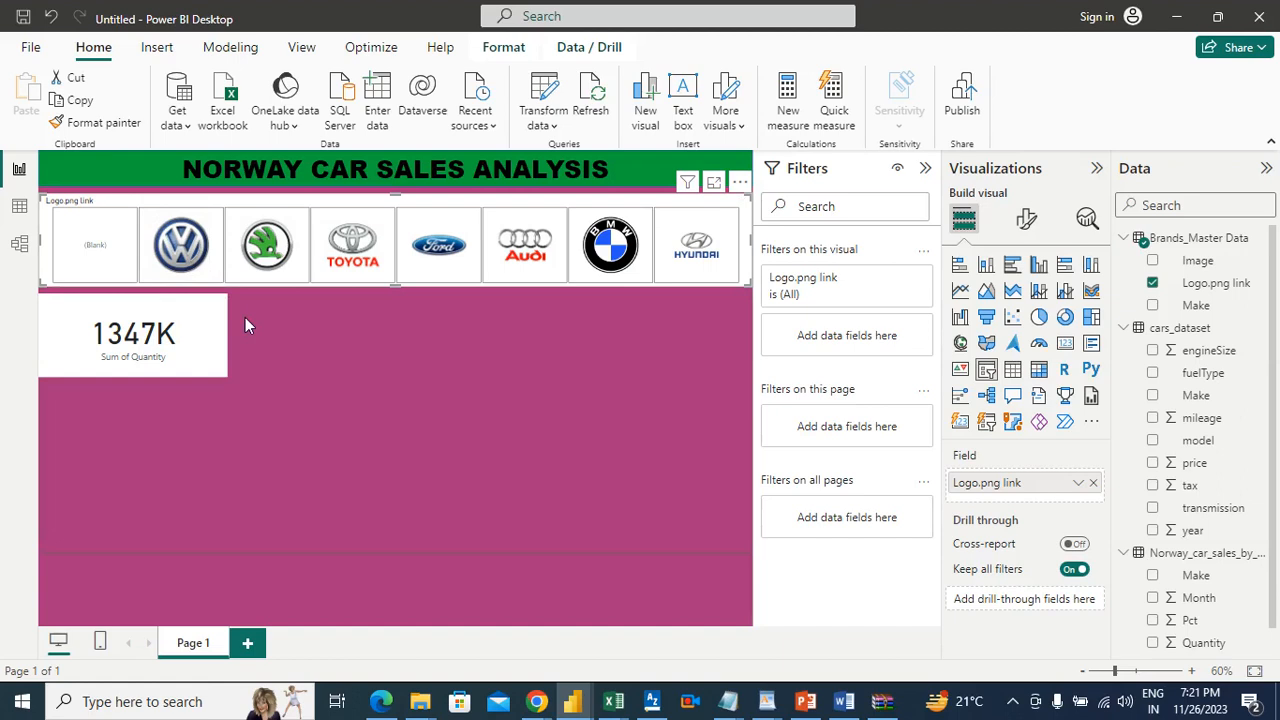
{"action": "left_click", "coordinate": [17, 248]}
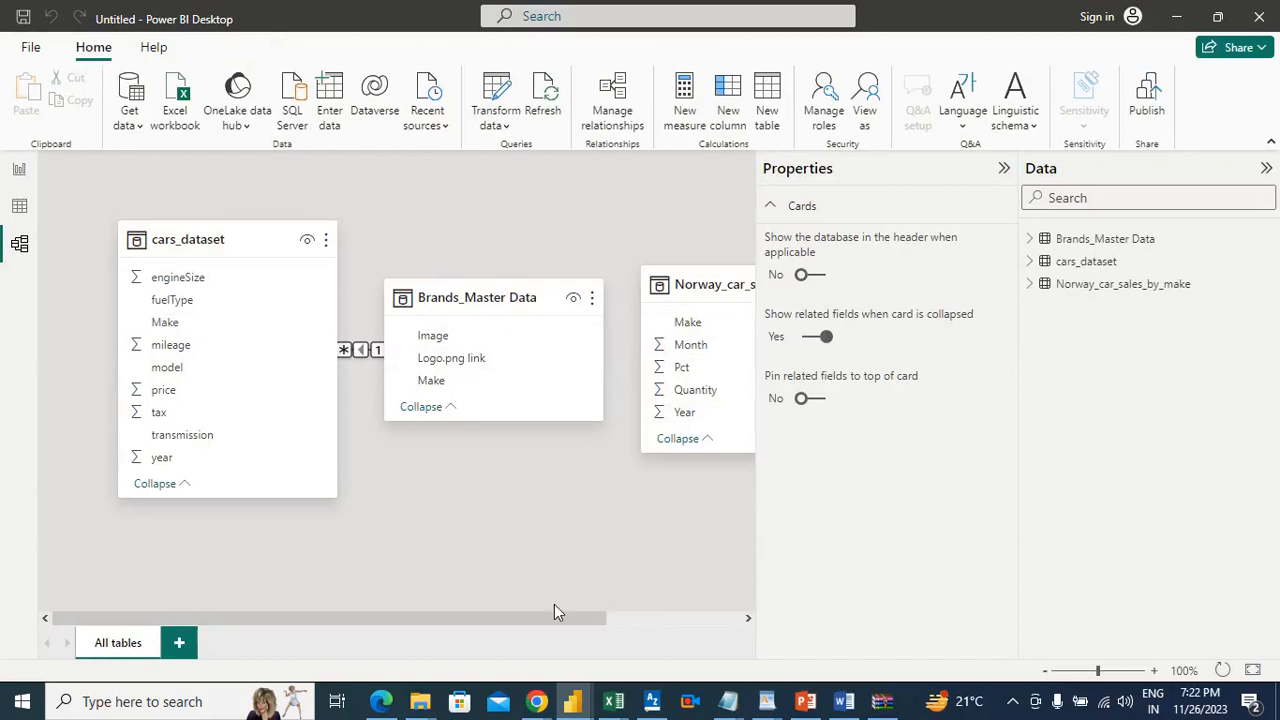
{"action": "left_click_drag", "start_coordinate": [557, 612], "coordinate": [640, 621]}
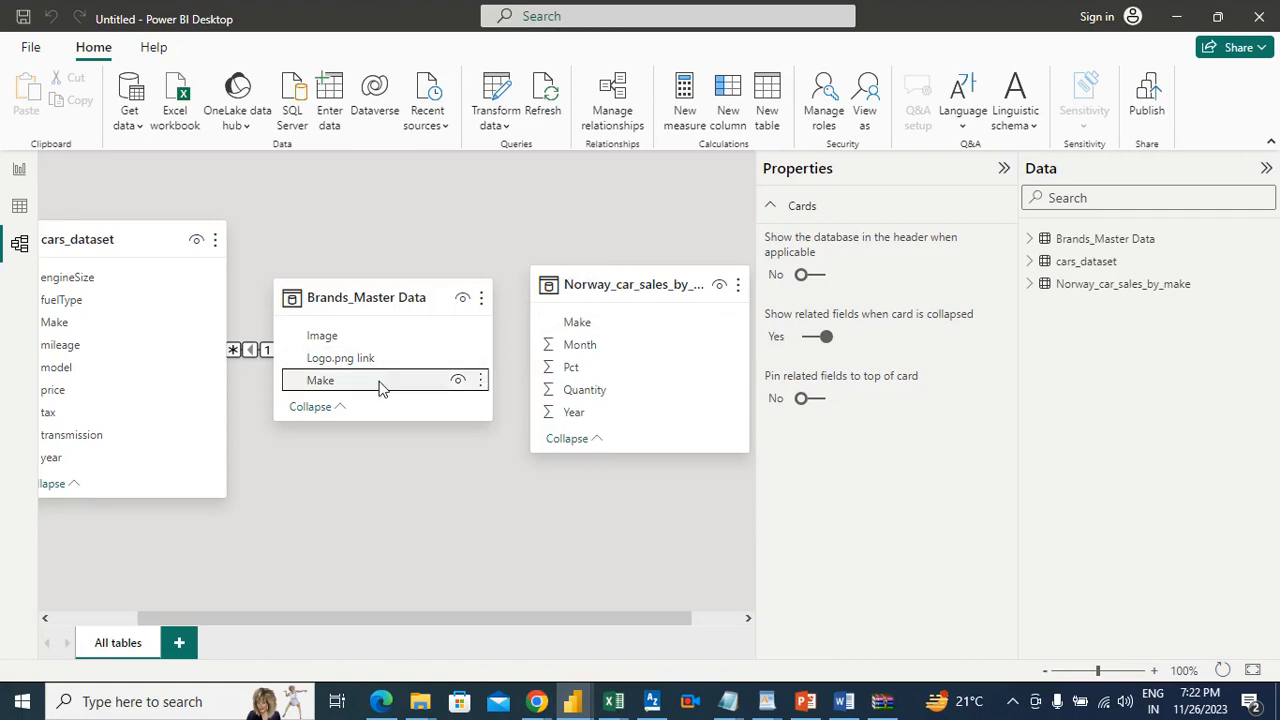
{"action": "left_click_drag", "start_coordinate": [378, 388], "coordinate": [625, 332]}
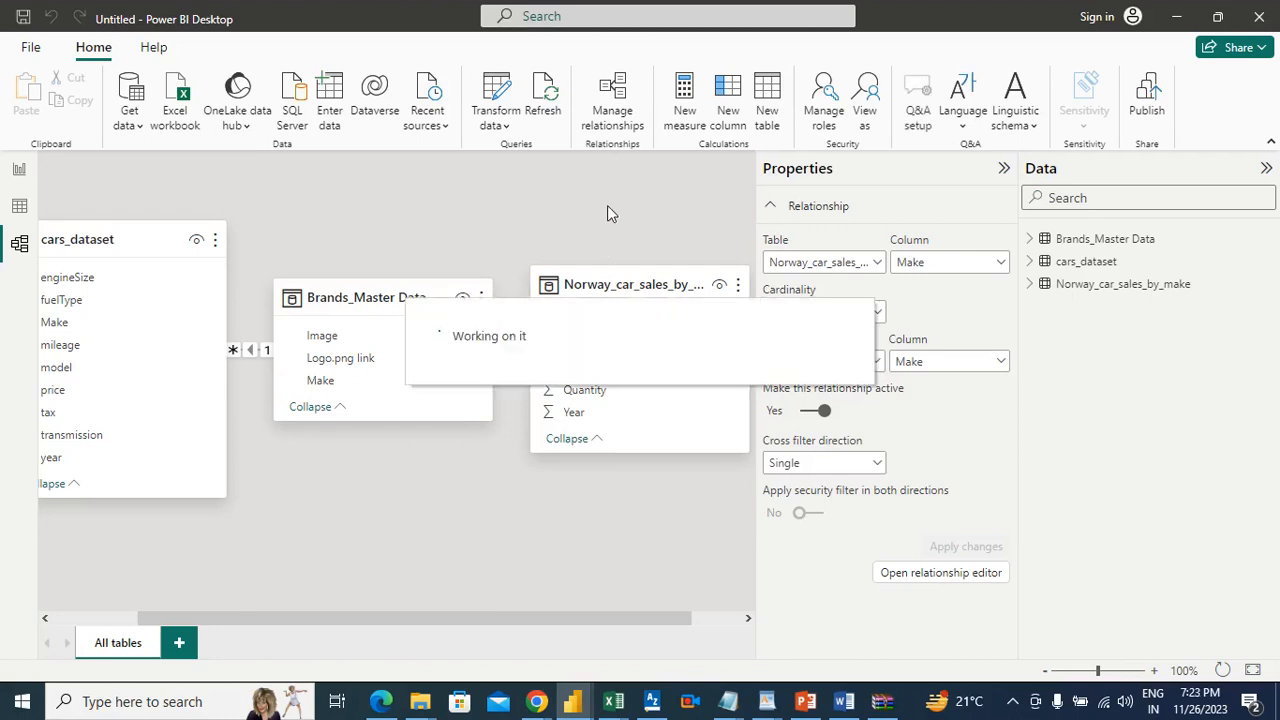
{"action": "left_click", "coordinate": [20, 170]}
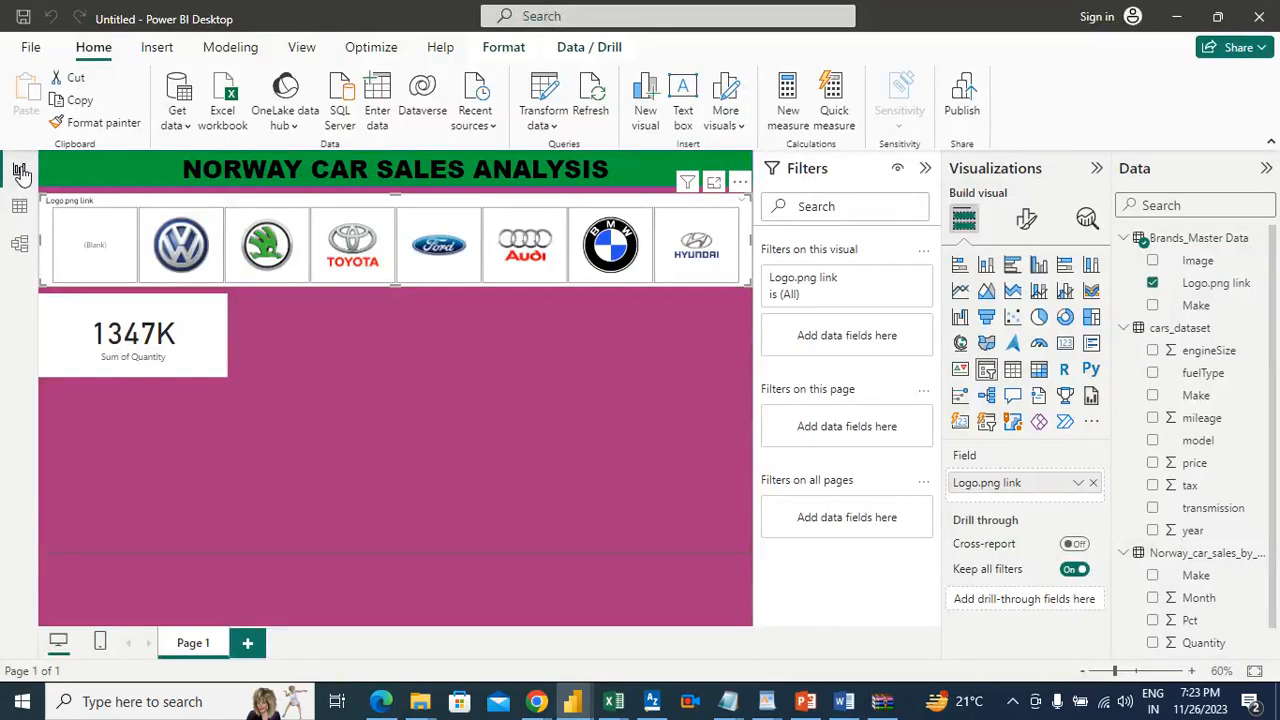
Step: Test the logo slicer's effect on the Quantity card with the Volkswagen and Skoda tiles, and clear the selection
{"action": "left_click", "coordinate": [322, 311]}
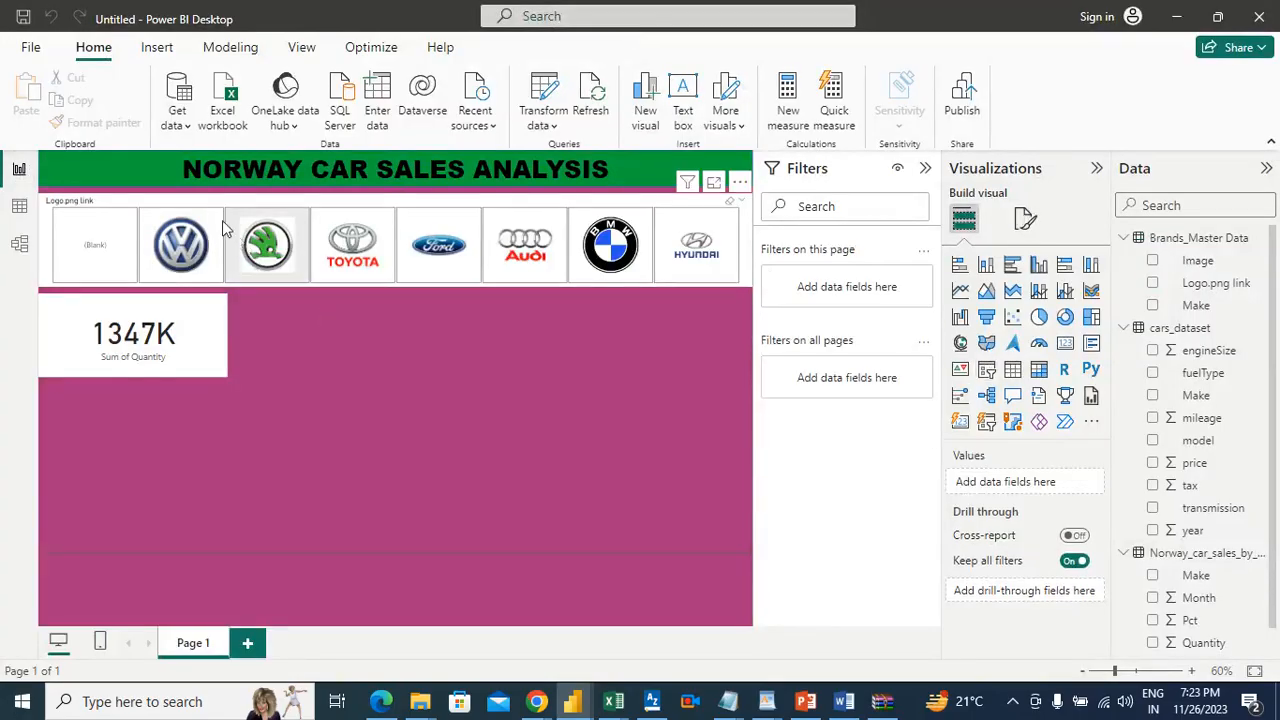
{"action": "left_click", "coordinate": [206, 214]}
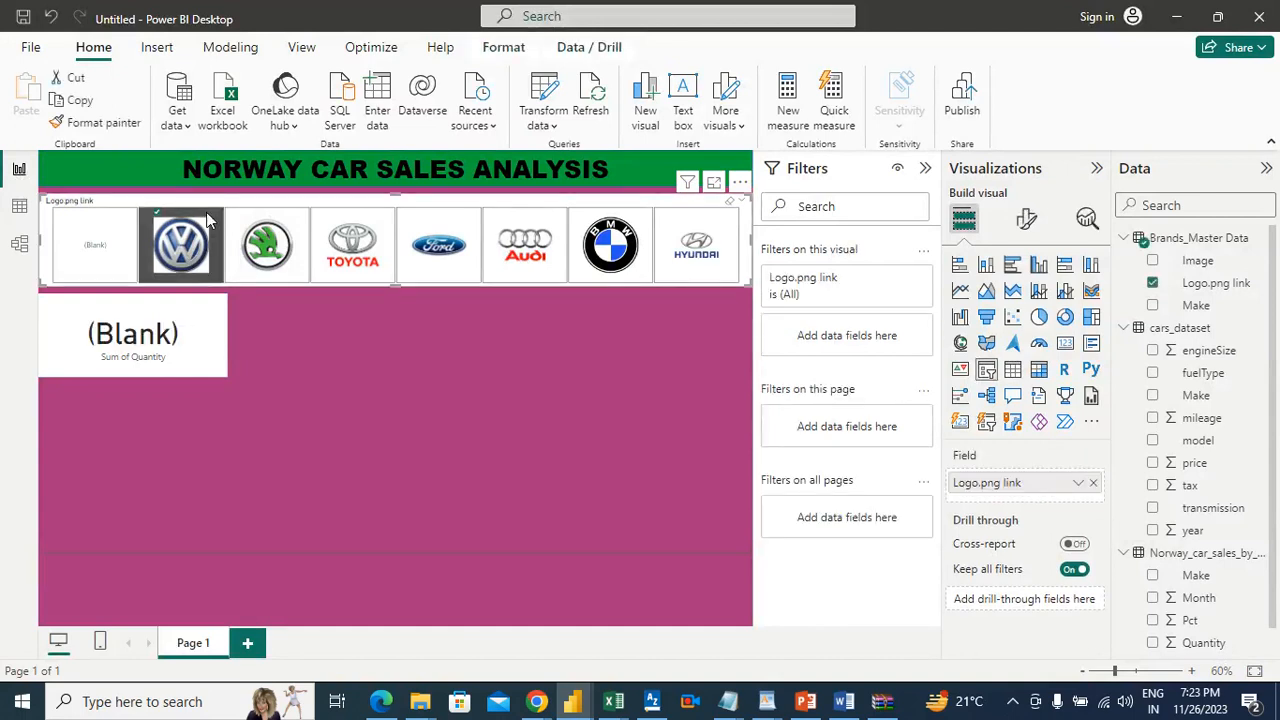
{"action": "left_click", "coordinate": [294, 225]}
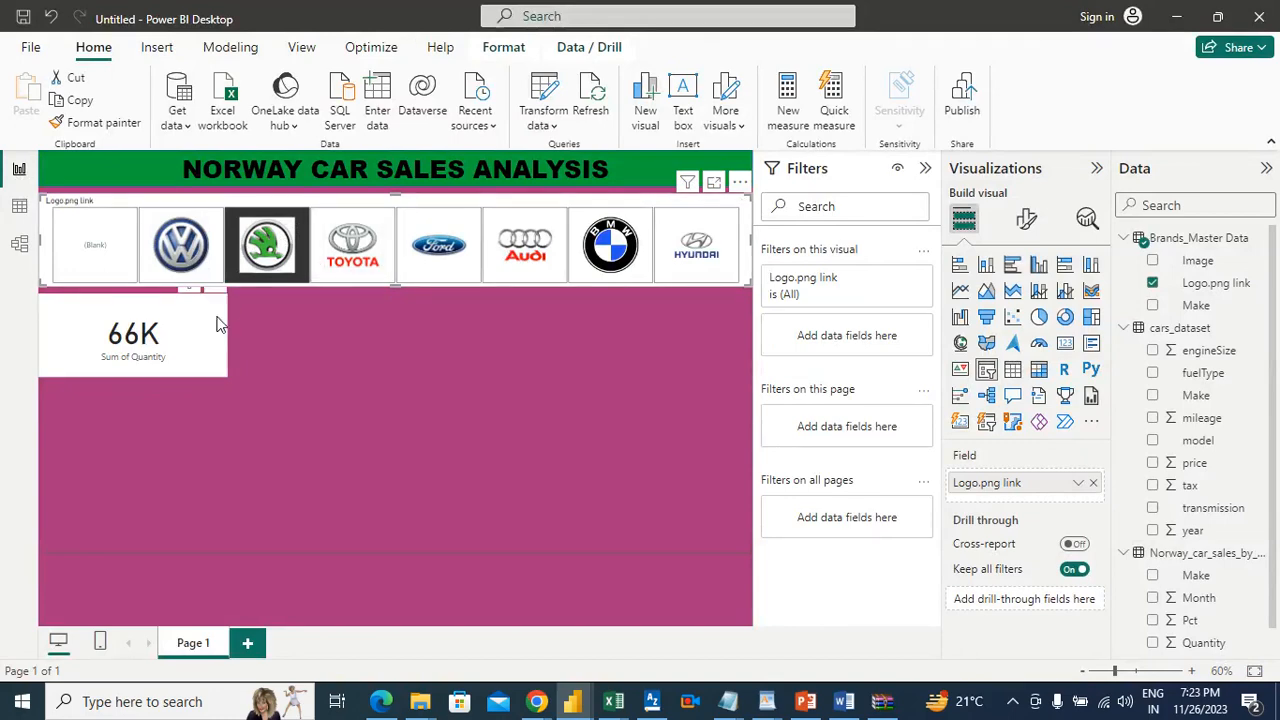
{"action": "left_click", "coordinate": [306, 227]}
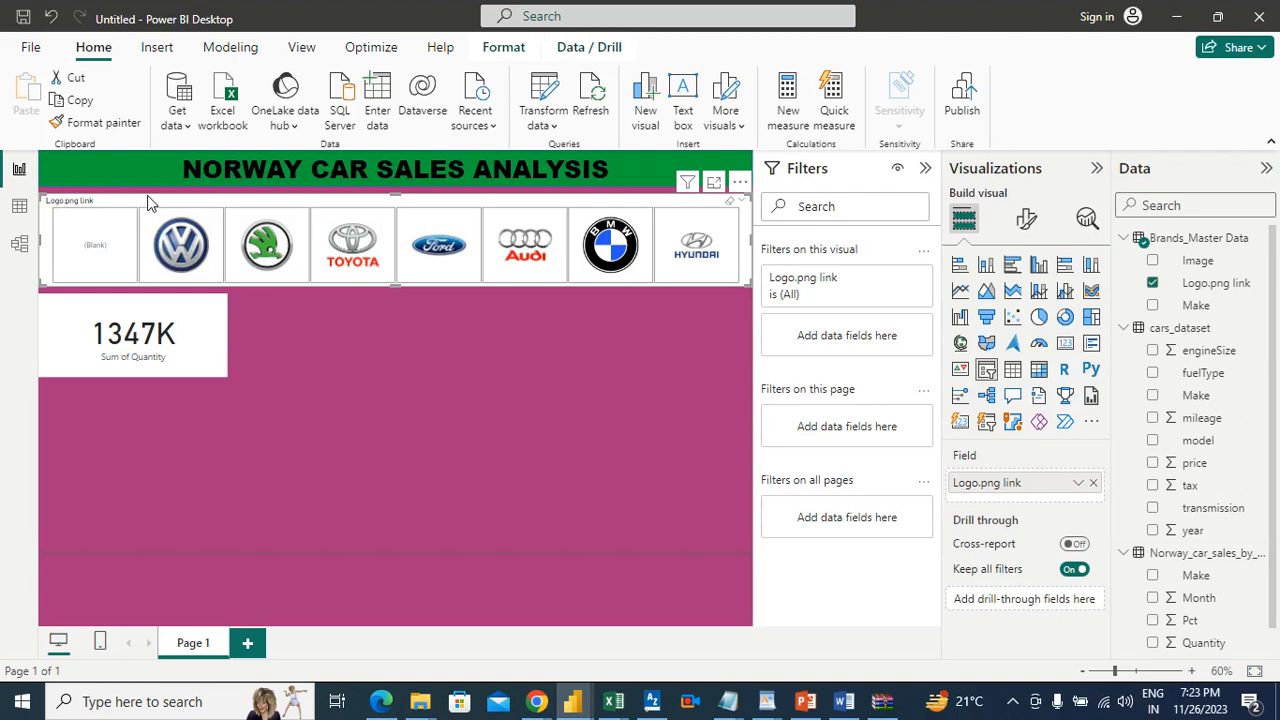
Step: Filter the logo slicer's Logo.png link field to exclude the (Blank) value
{"action": "left_click", "coordinate": [897, 279]}
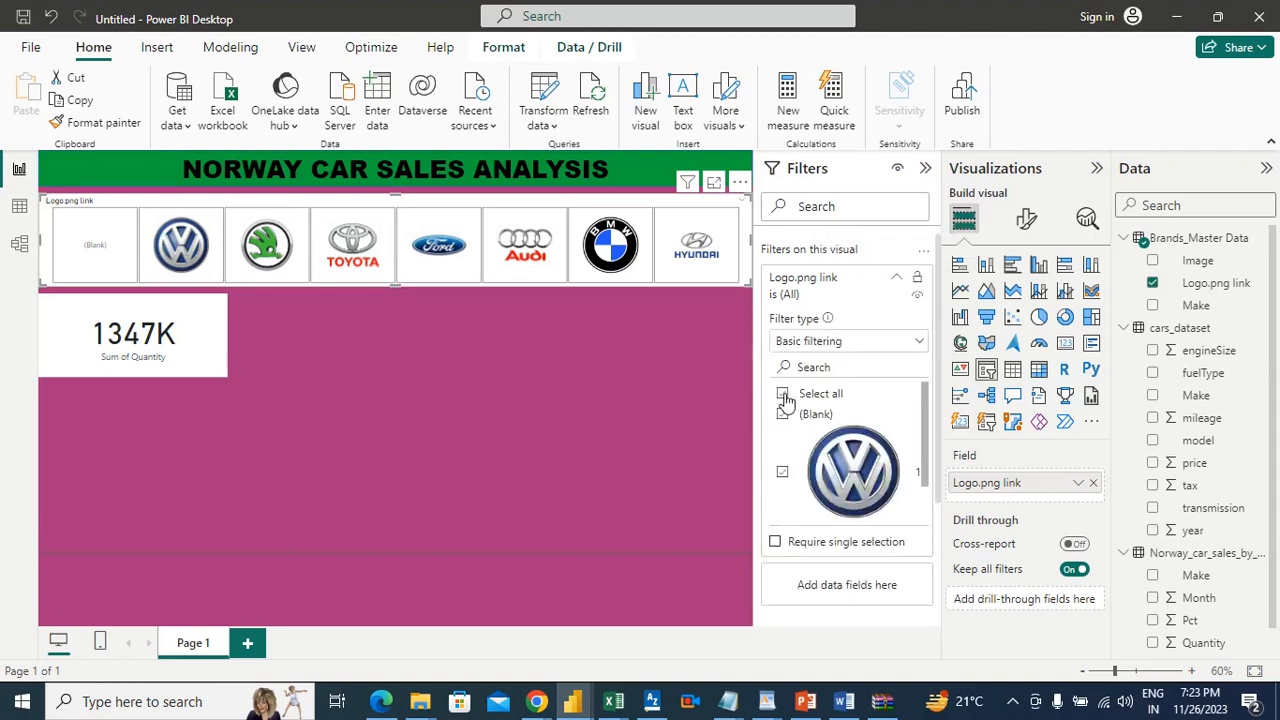
{"action": "left_click", "coordinate": [784, 396]}
{"action": "left_click", "coordinate": [783, 415]}
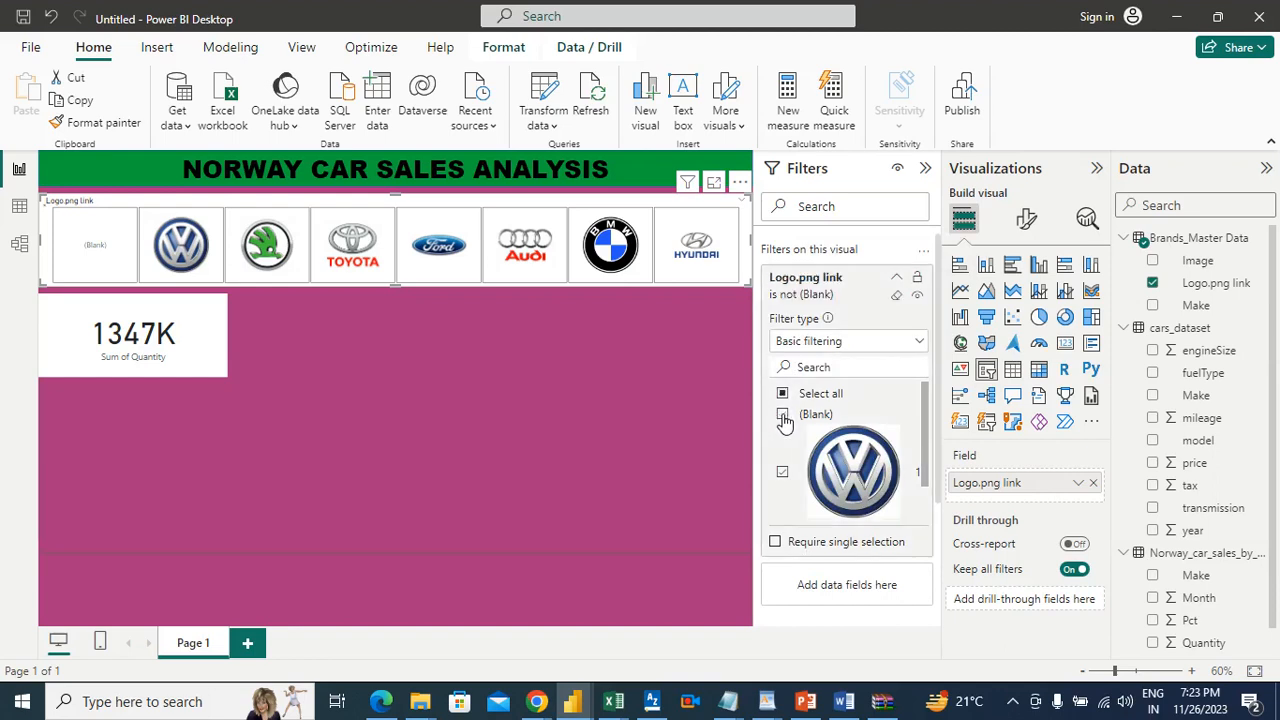
{"action": "left_click", "coordinate": [537, 384]}
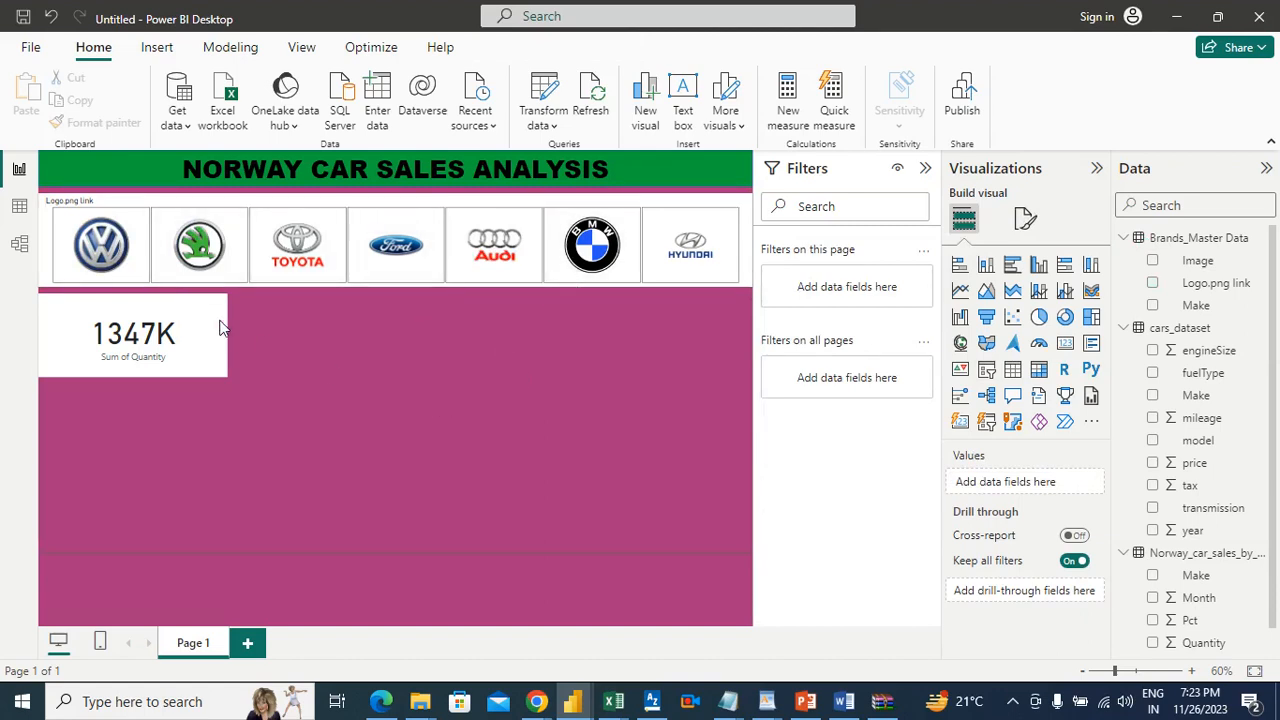
Step: Turn on the title of the Quantity card and set its text to UNITS SOLD
{"action": "left_click", "coordinate": [163, 318]}
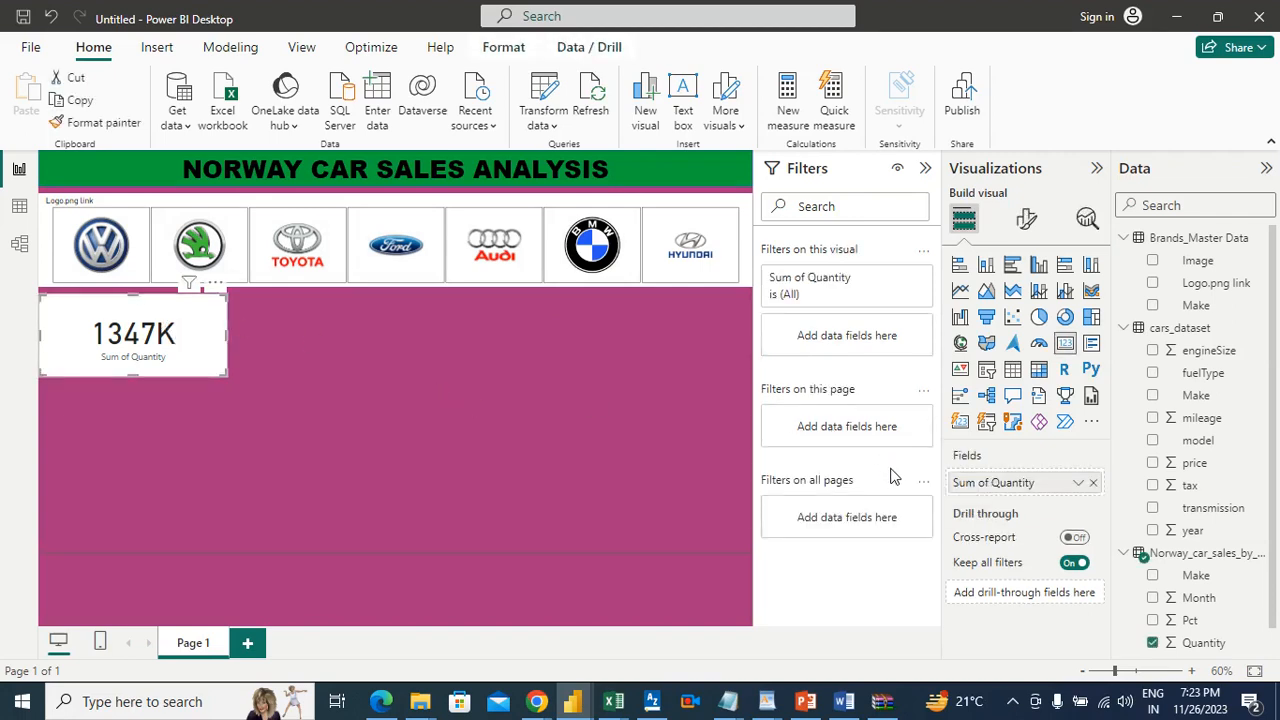
{"action": "left_click", "coordinate": [1024, 220]}
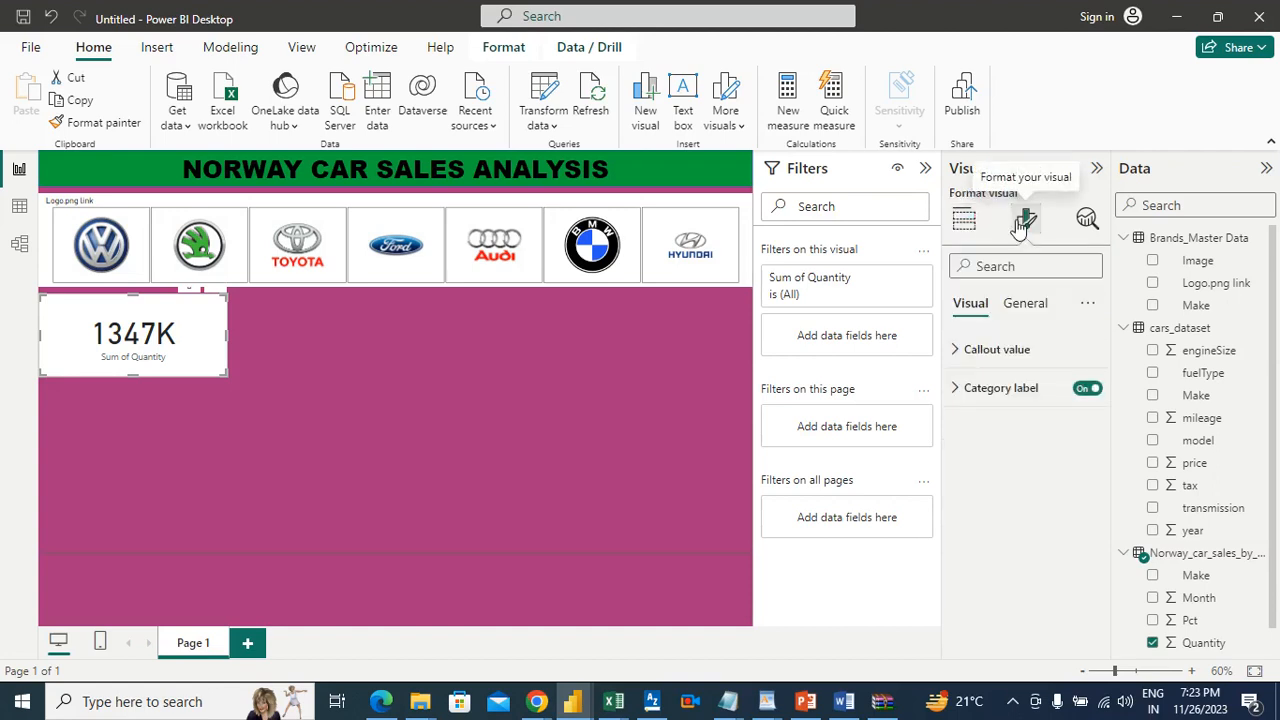
{"action": "left_click", "coordinate": [1033, 310]}
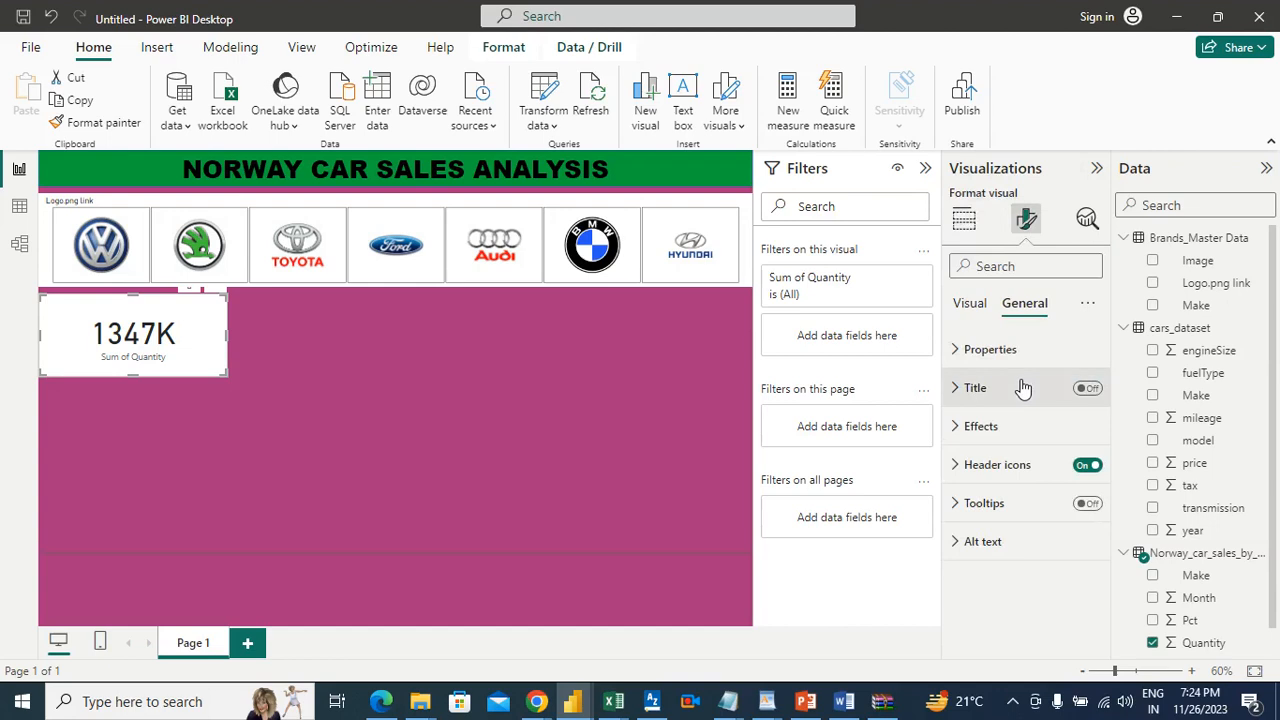
{"action": "left_click", "coordinate": [1088, 389]}
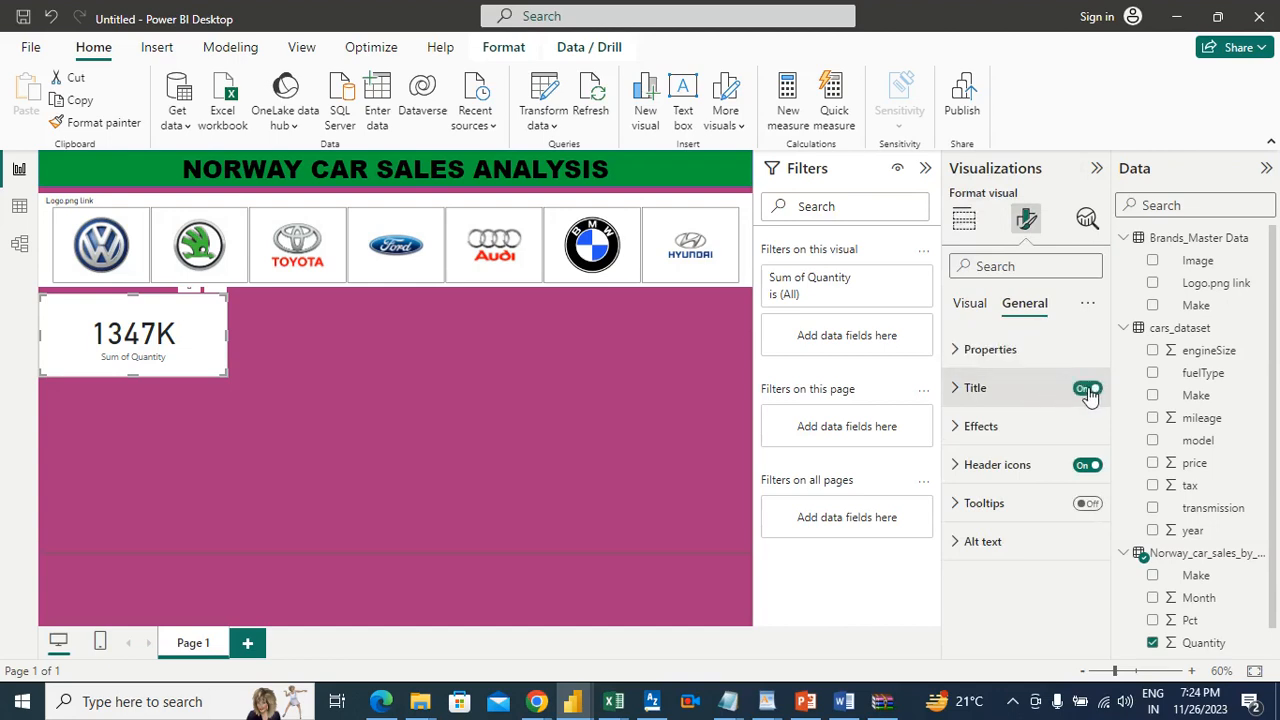
{"action": "left_click", "coordinate": [1017, 392]}
{"action": "left_click", "coordinate": [1024, 479]}
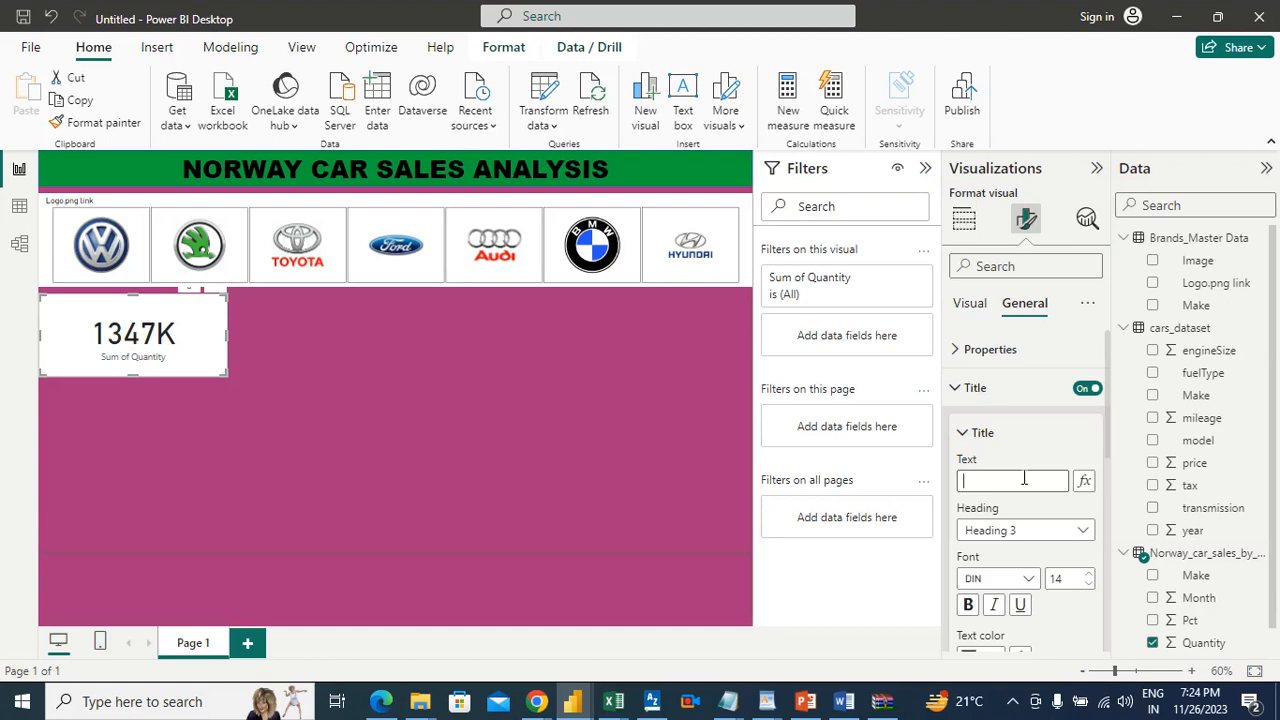
{"action": "type", "text": "UNITS SOLD"}
Step: Format the card's UNITS SOLD title in Arial Black, size 16, centered horizontally
{"action": "left_click", "coordinate": [1027, 584]}
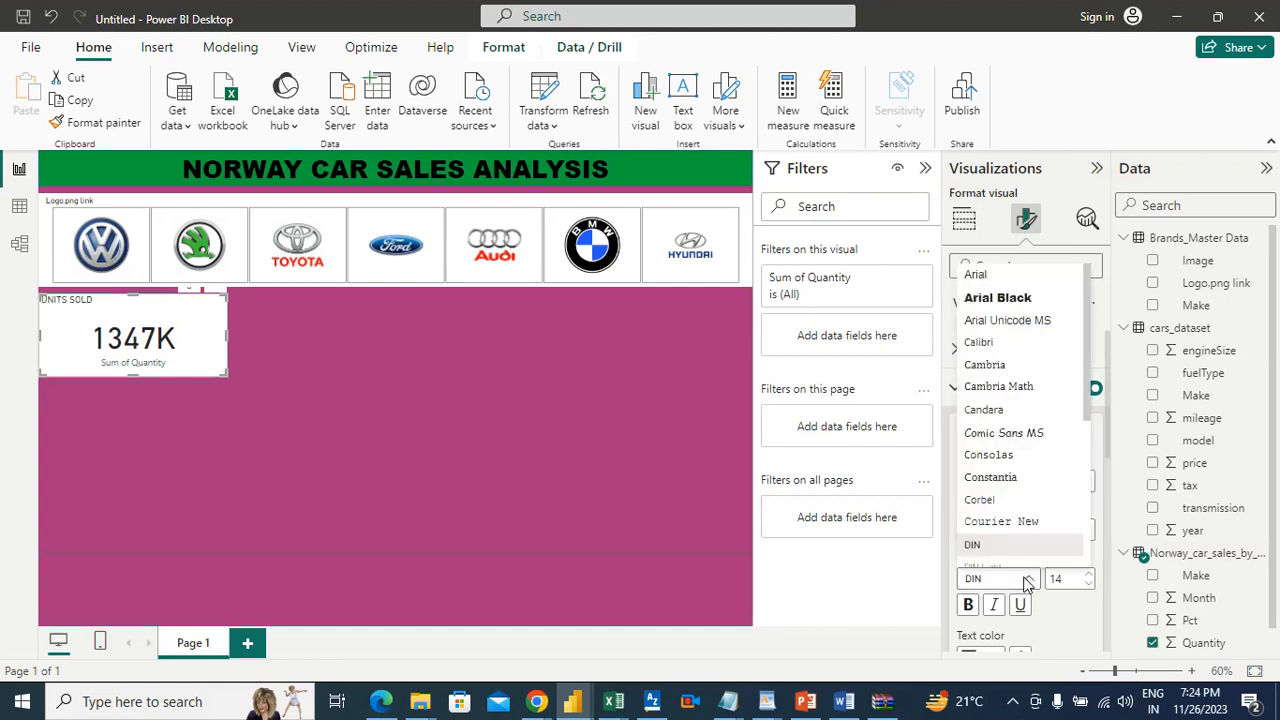
{"action": "left_click", "coordinate": [1010, 298]}
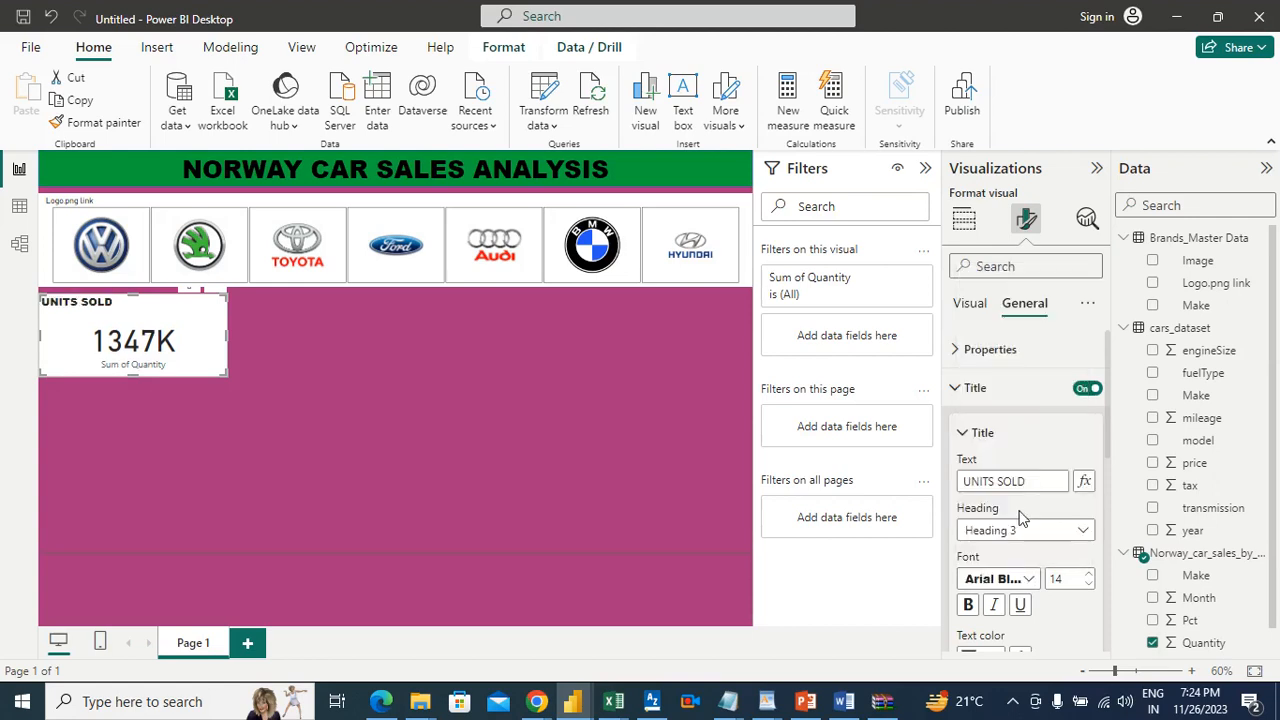
{"action": "left_click", "coordinate": [1091, 583]}
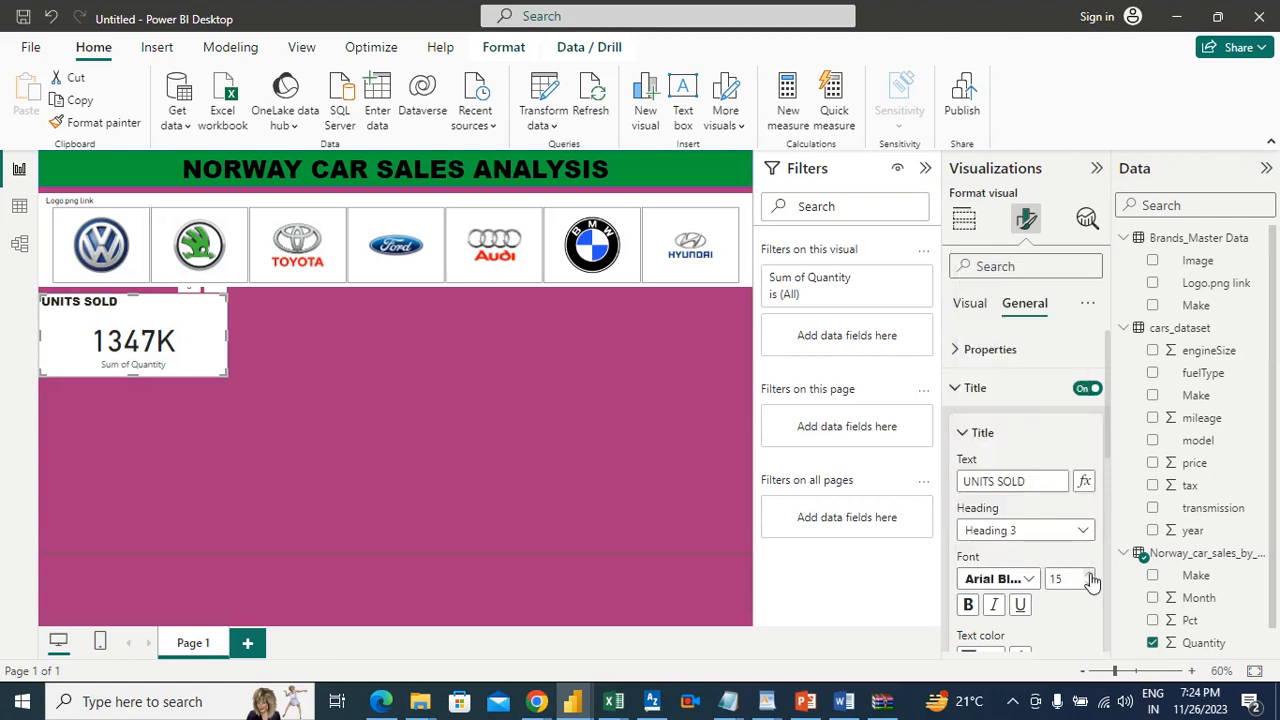
{"action": "left_click", "coordinate": [1091, 581]}
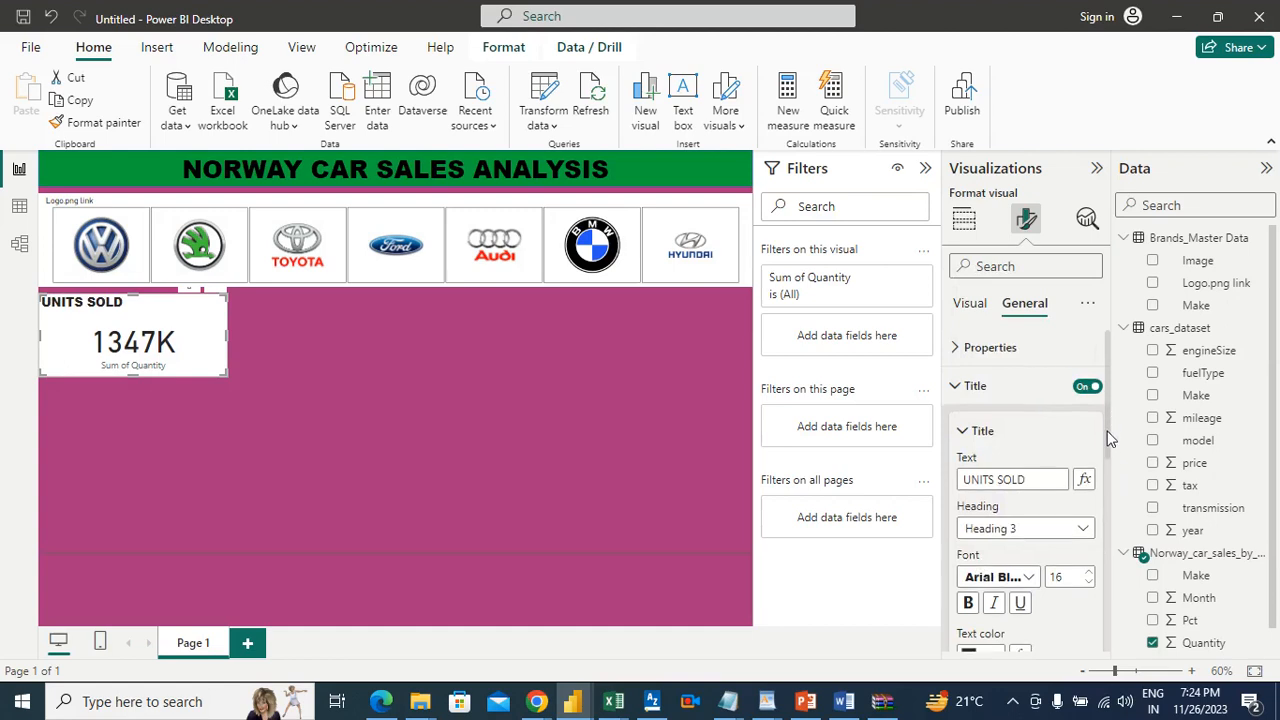
{"action": "scroll", "coordinate": [1107, 438], "scroll_direction": "down", "scroll_amount": 1}
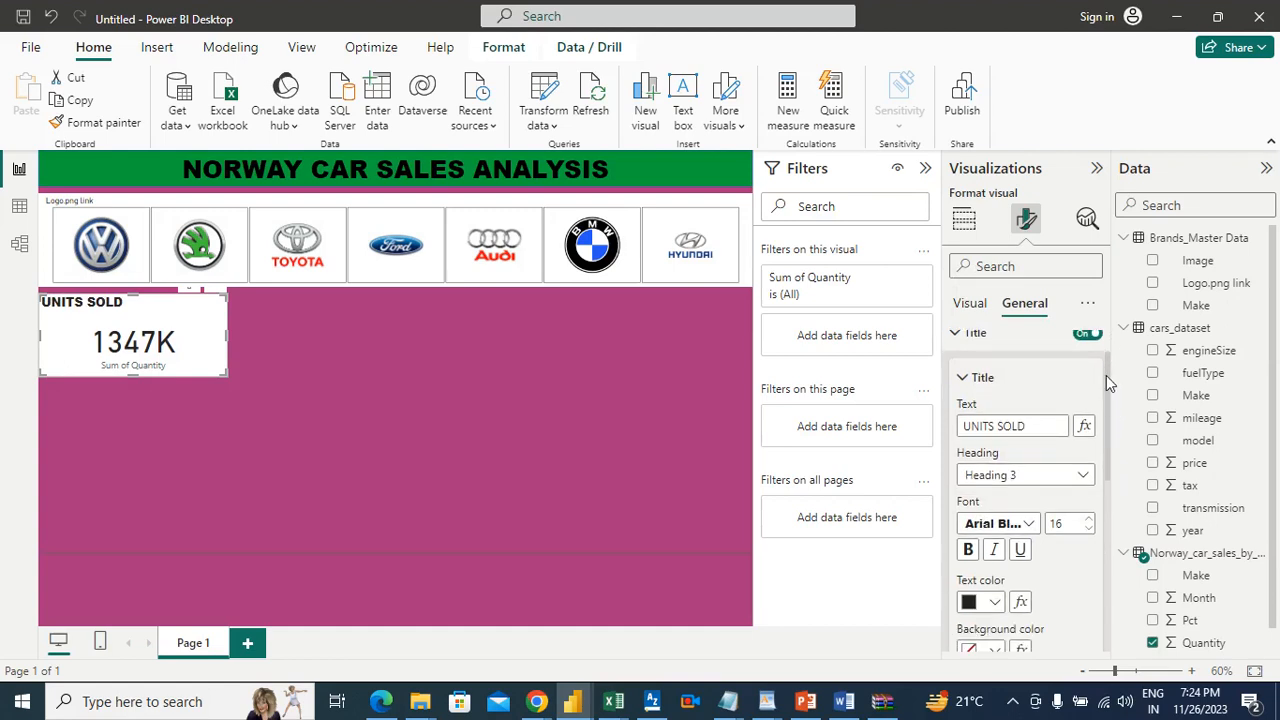
{"action": "left_click_drag", "start_coordinate": [1106, 377], "coordinate": [1109, 440]}
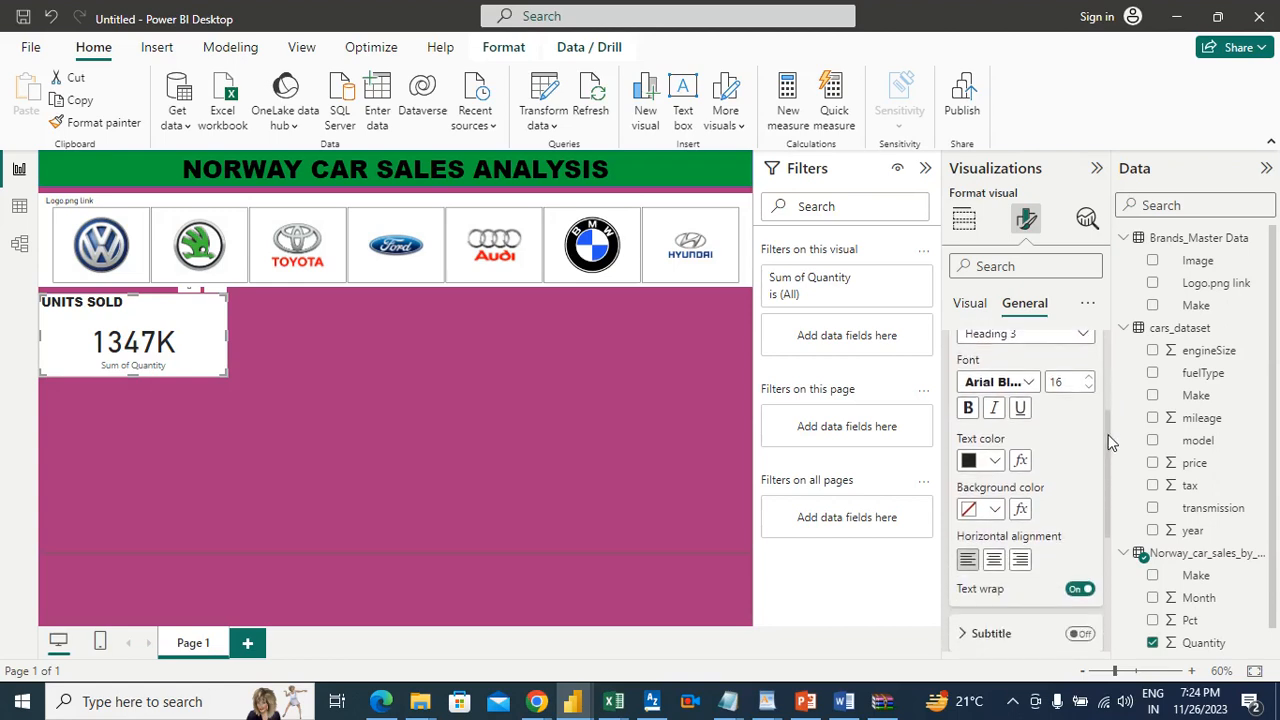
{"action": "left_click", "coordinate": [994, 561]}
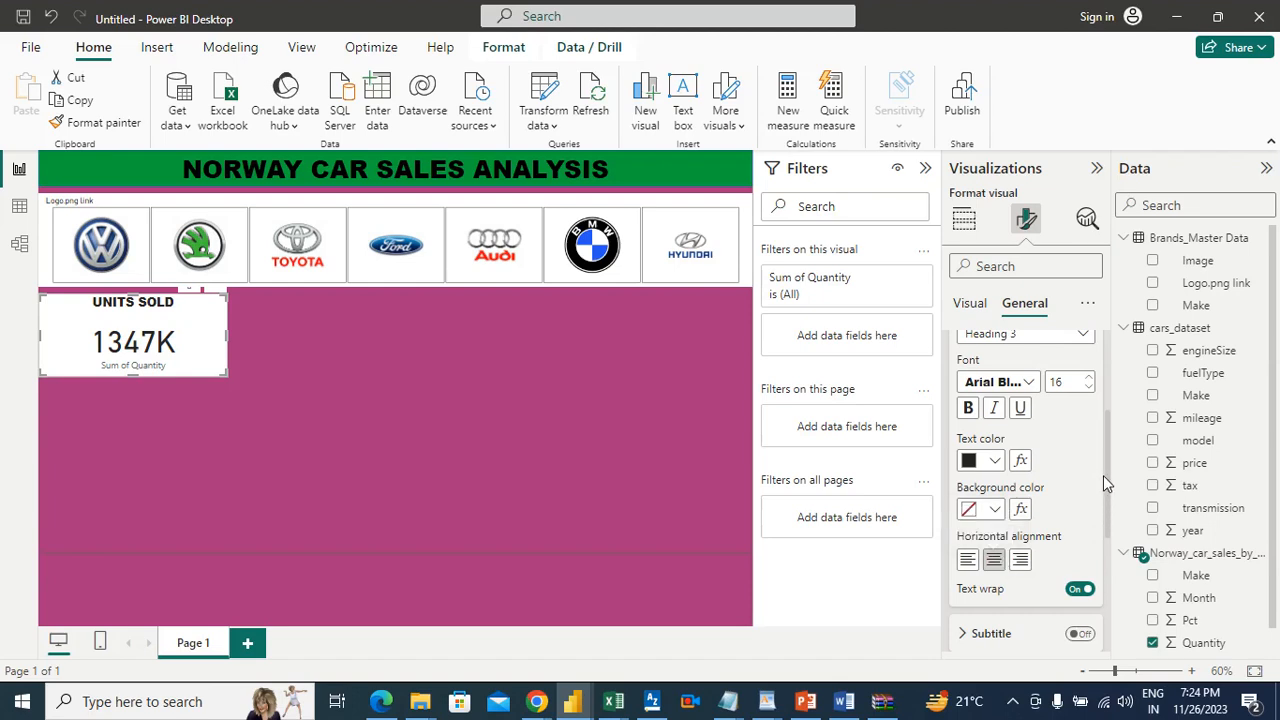
{"action": "scroll", "coordinate": [1105, 481], "scroll_direction": "up", "scroll_amount": 2}
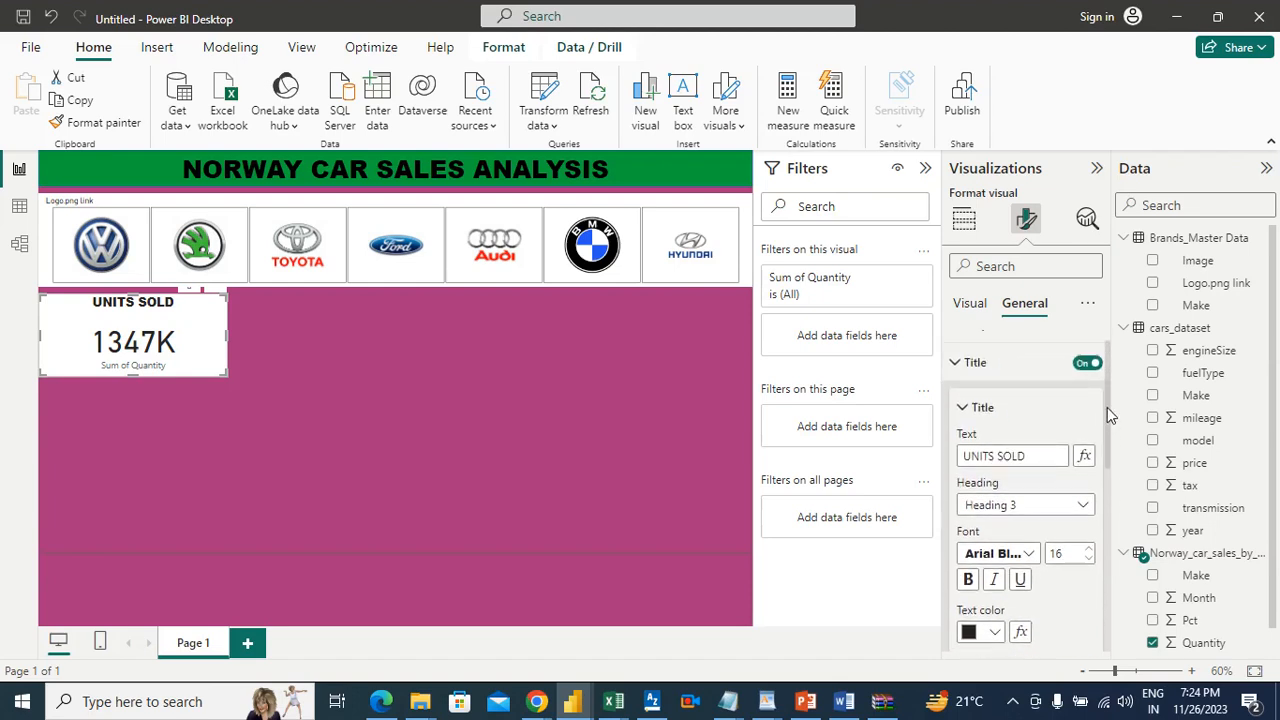
{"action": "scroll", "coordinate": [1107, 412], "scroll_direction": "up", "scroll_amount": 1}
{"action": "left_click", "coordinate": [975, 390]}
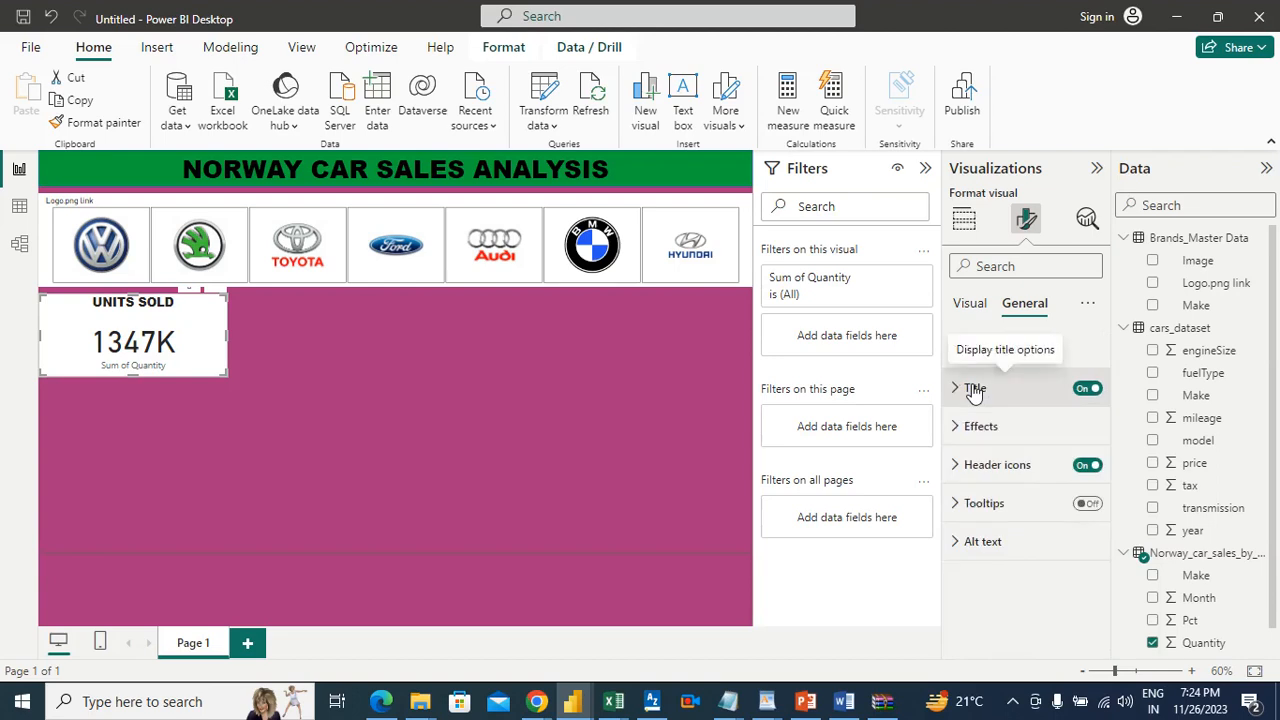
Step: Give the UNITS SOLD card a custom teal-green background color
{"action": "left_click", "coordinate": [969, 304]}
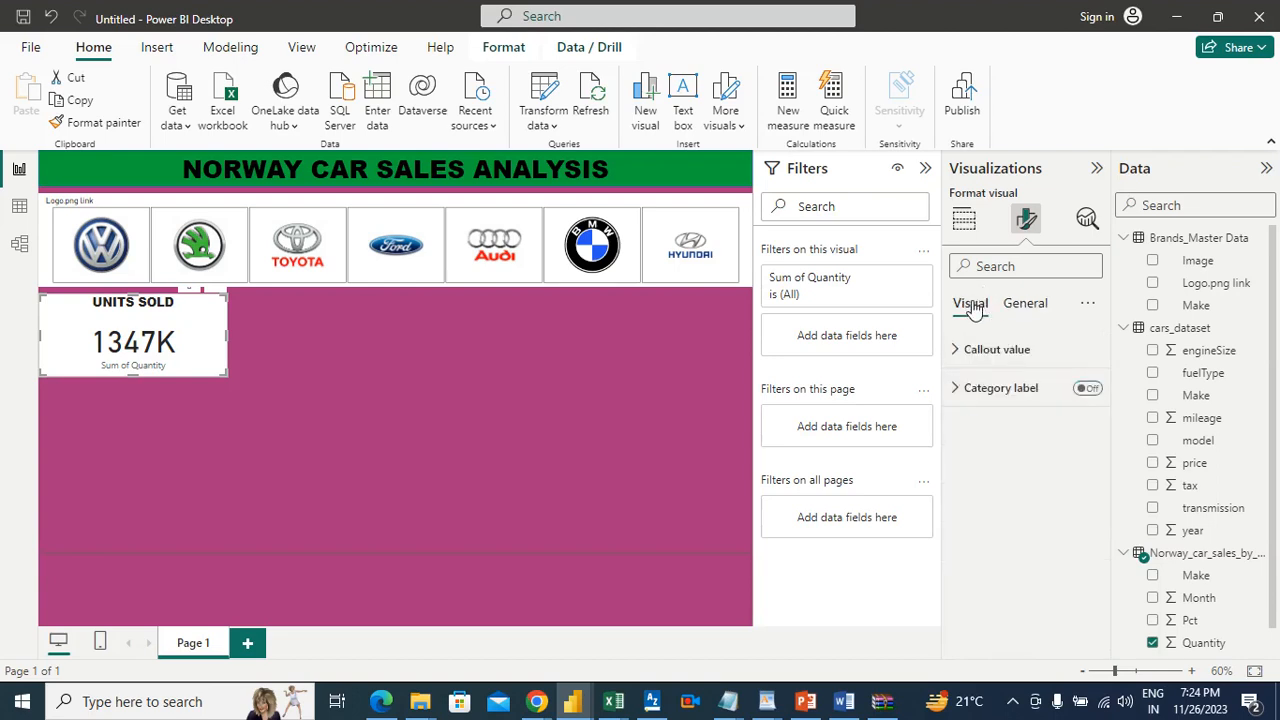
{"action": "left_click", "coordinate": [1015, 306]}
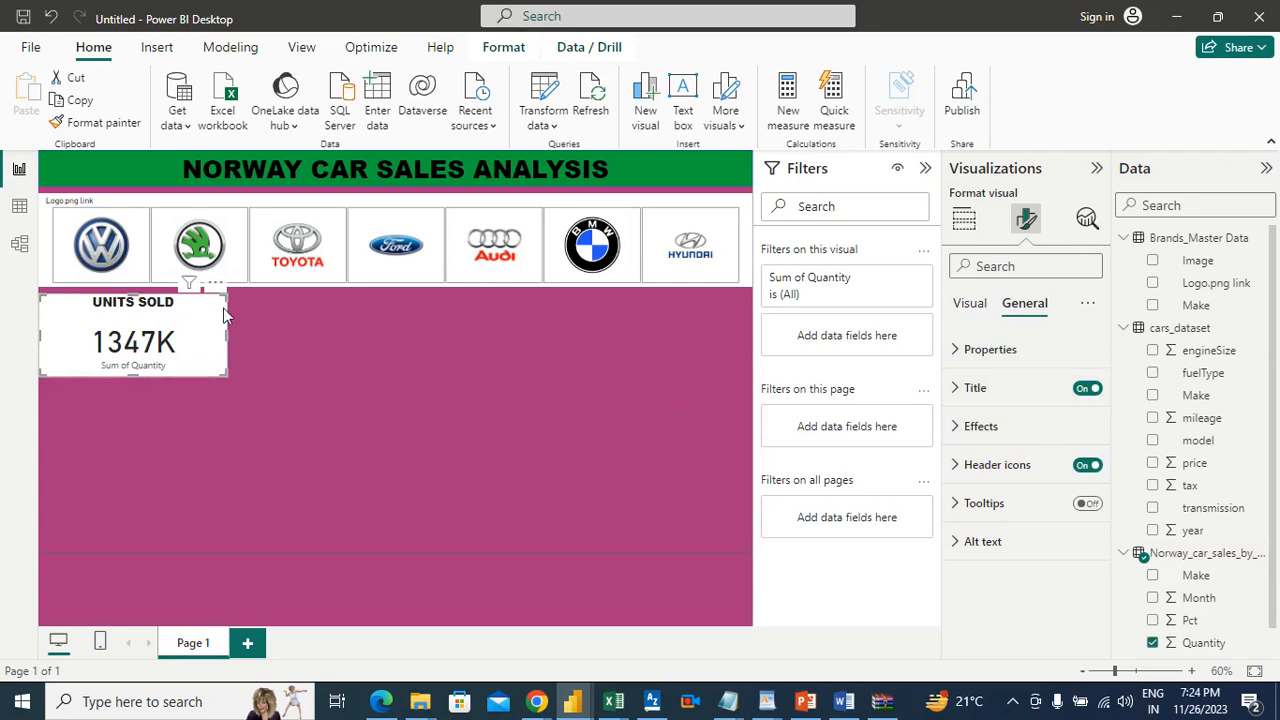
{"action": "left_click", "coordinate": [978, 428]}
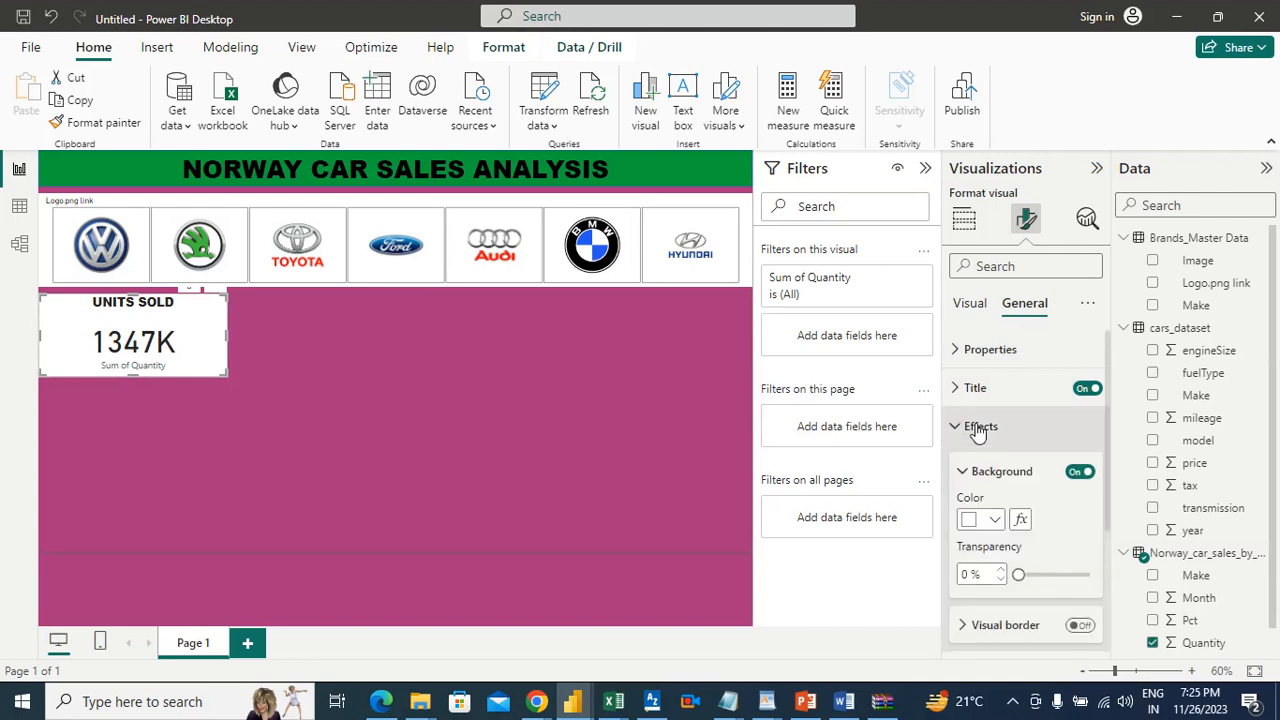
{"action": "left_click", "coordinate": [993, 519]}
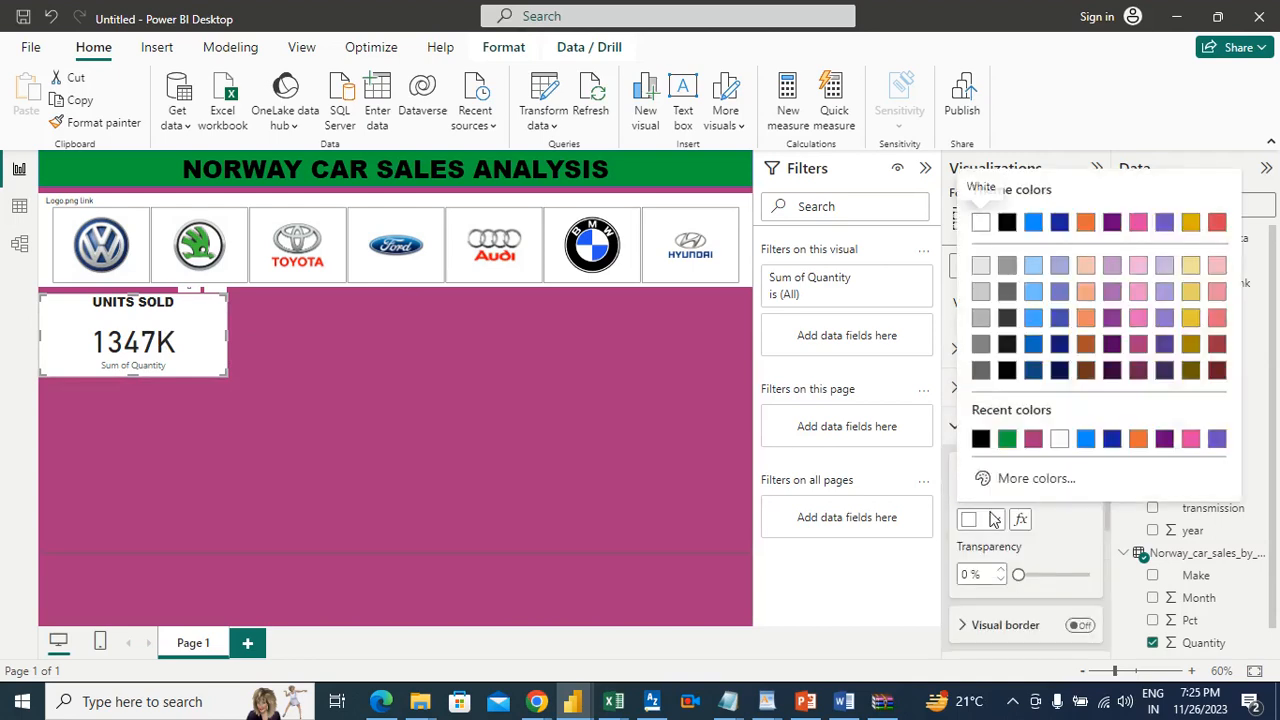
{"action": "left_click", "coordinate": [1032, 482]}
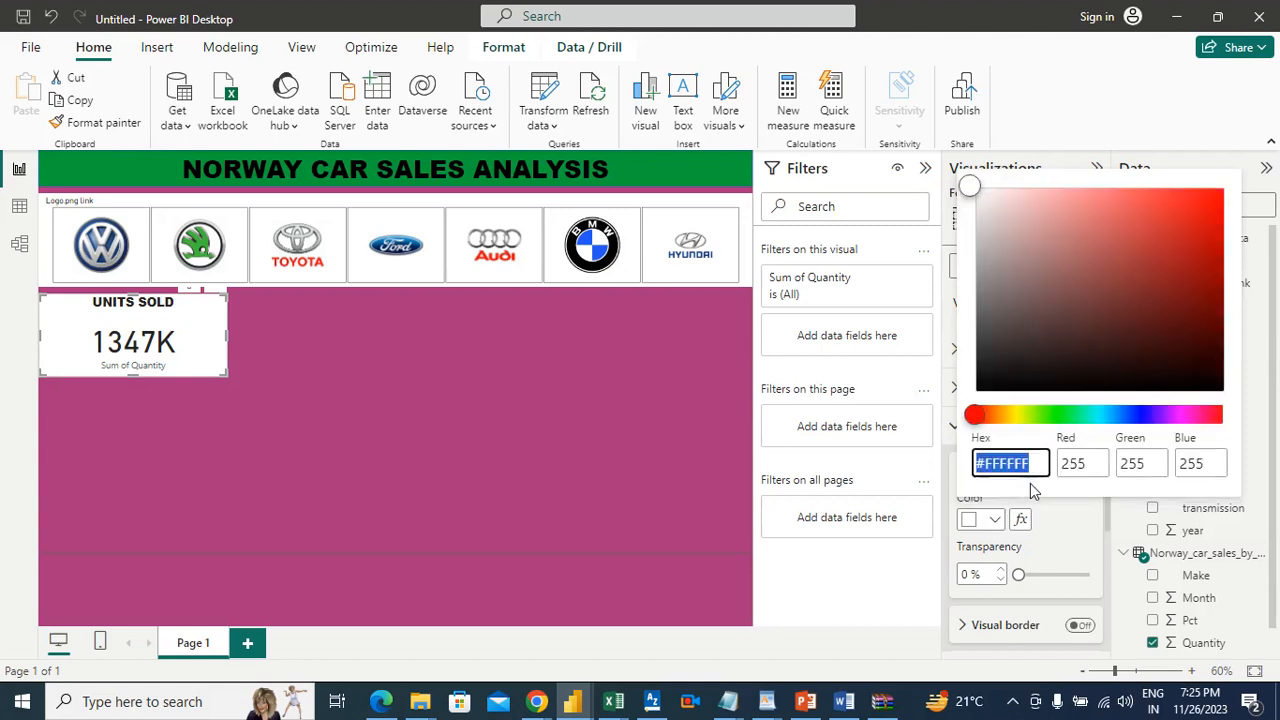
{"action": "left_click", "coordinate": [1095, 418]}
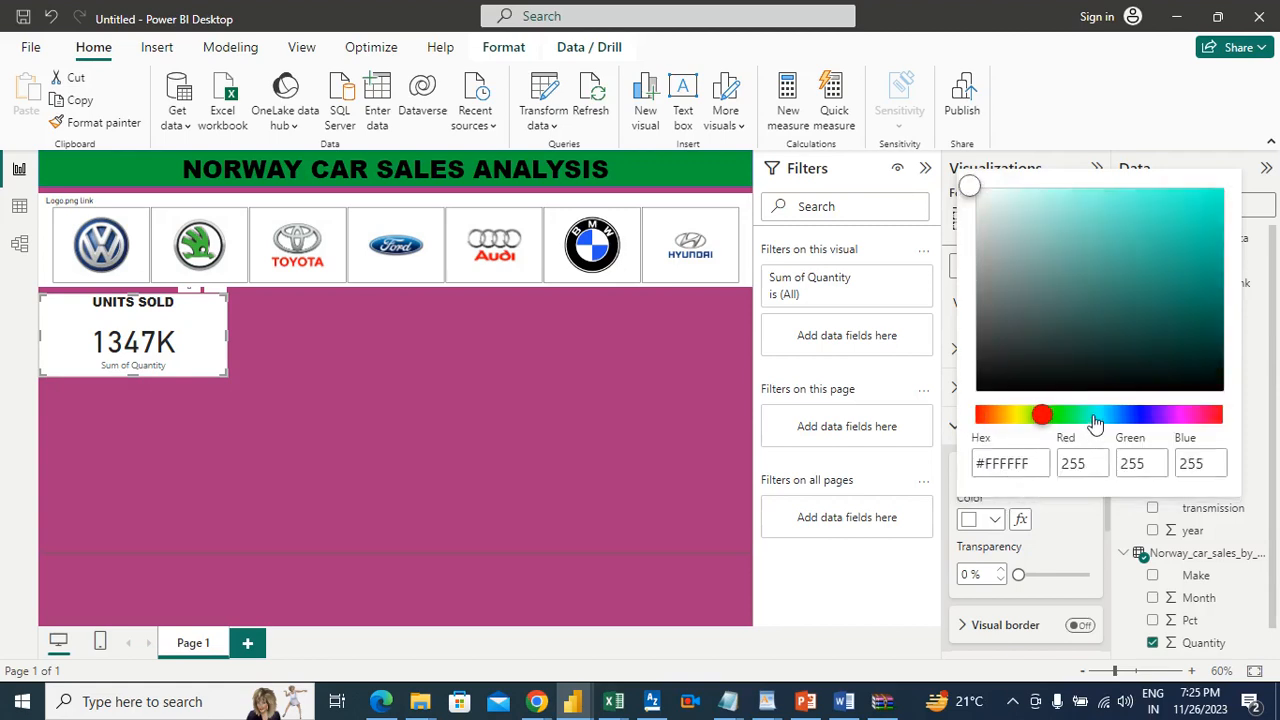
{"action": "left_click", "coordinate": [1179, 198]}
{"action": "left_click_drag", "start_coordinate": [1180, 199], "coordinate": [1149, 218]}
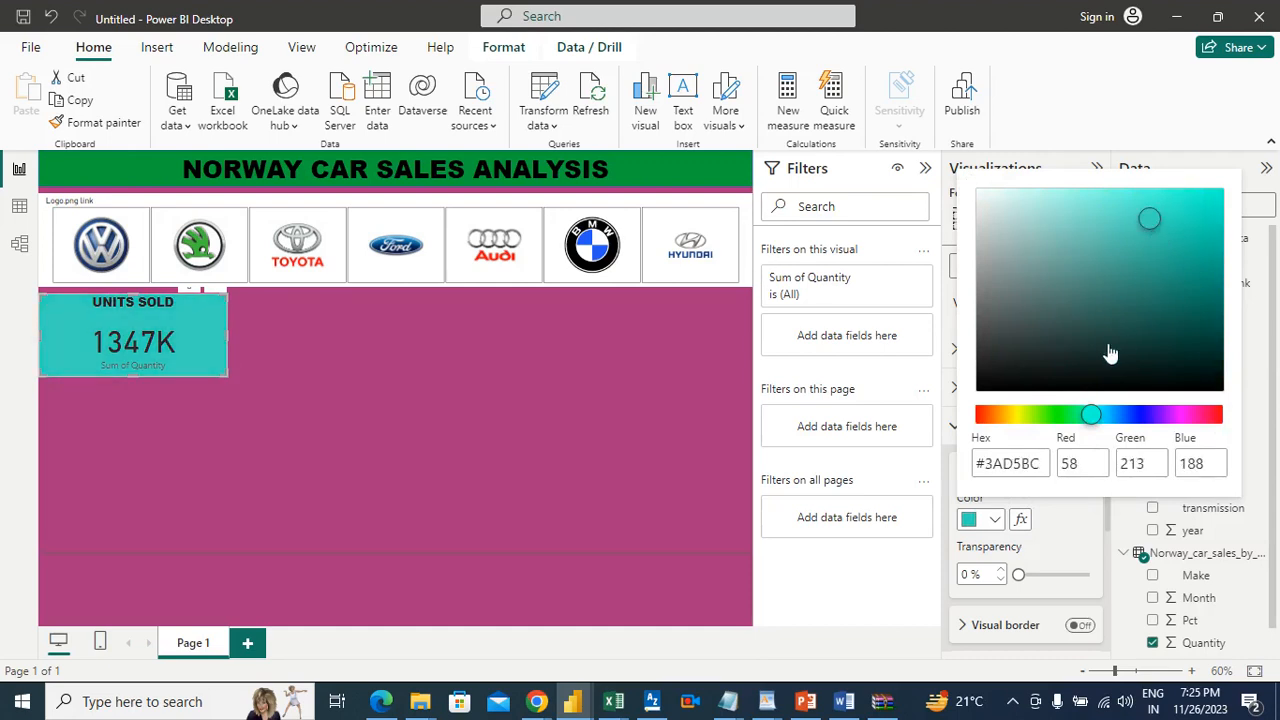
{"action": "mouse_move", "coordinate": [1098, 415]}
{"action": "left_mouse_down"}
{"action": "mouse_move", "coordinate": [1110, 416]}
{"action": "mouse_move", "coordinate": [1085, 418]}
{"action": "left_mouse_up"}
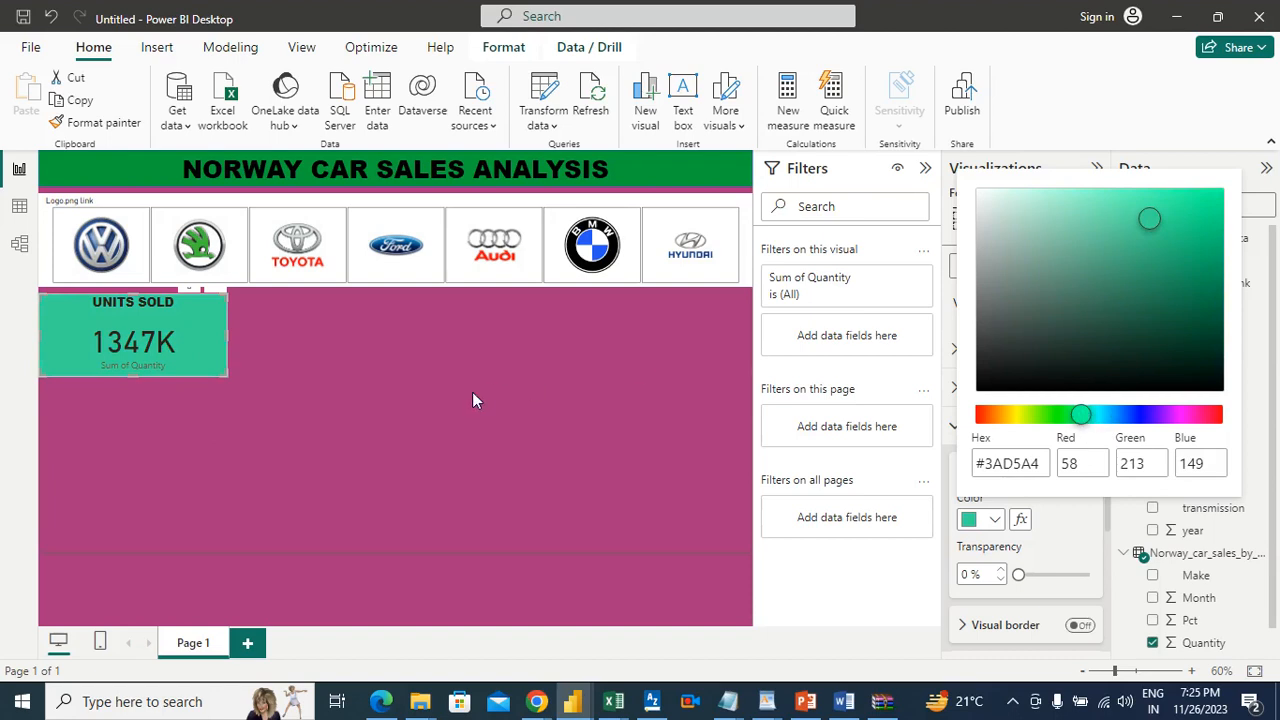
{"action": "left_click", "coordinate": [471, 388]}
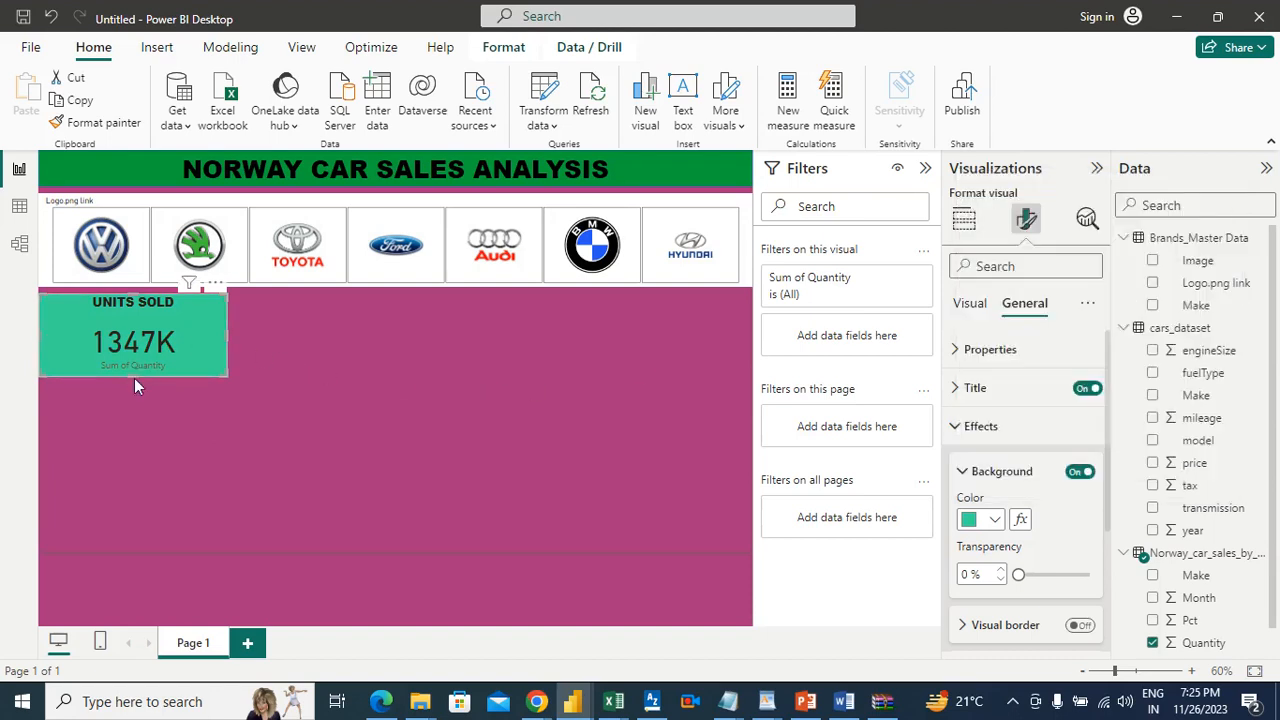
{"action": "left_click", "coordinate": [201, 333]}
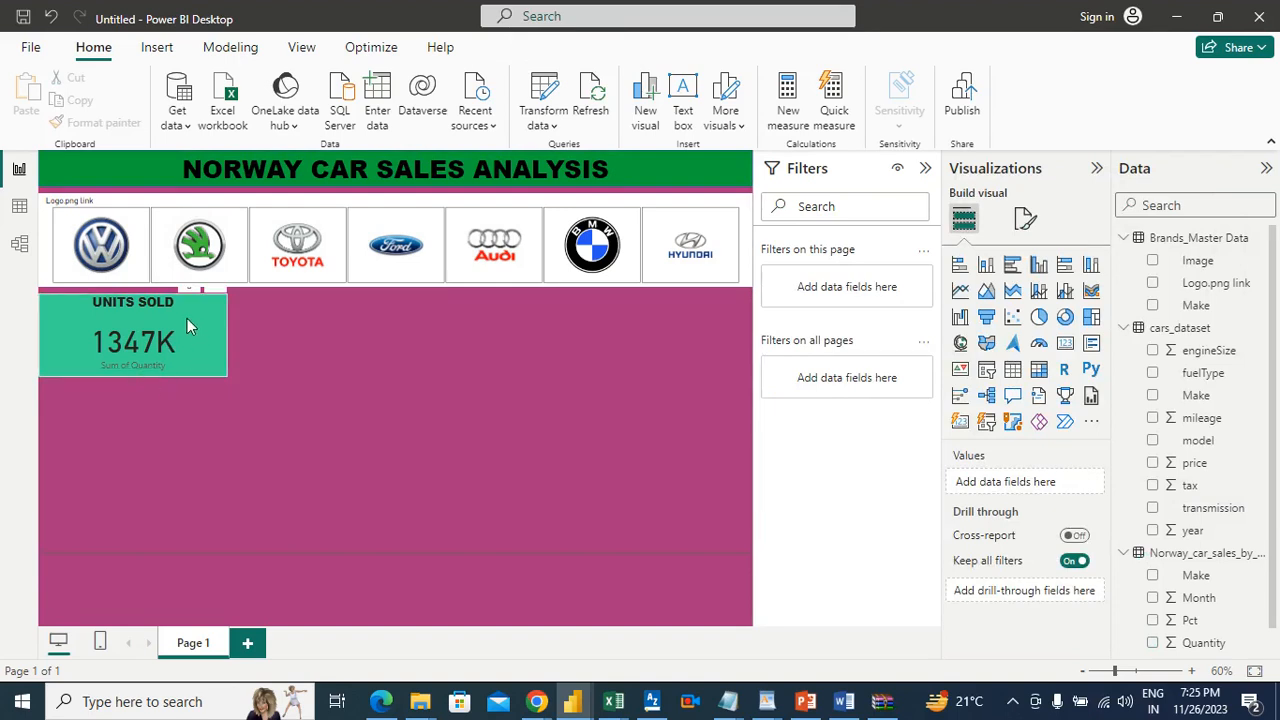
{"action": "left_click", "coordinate": [155, 350]}
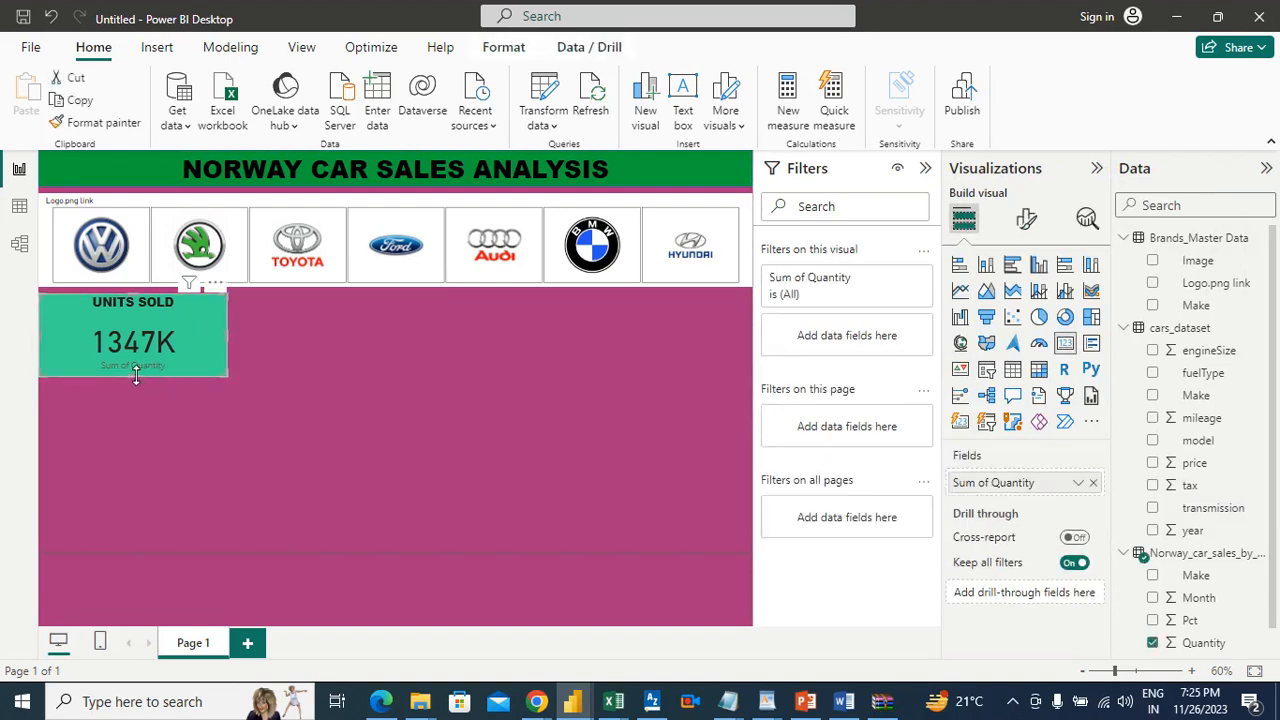
{"action": "left_click", "coordinate": [257, 340]}
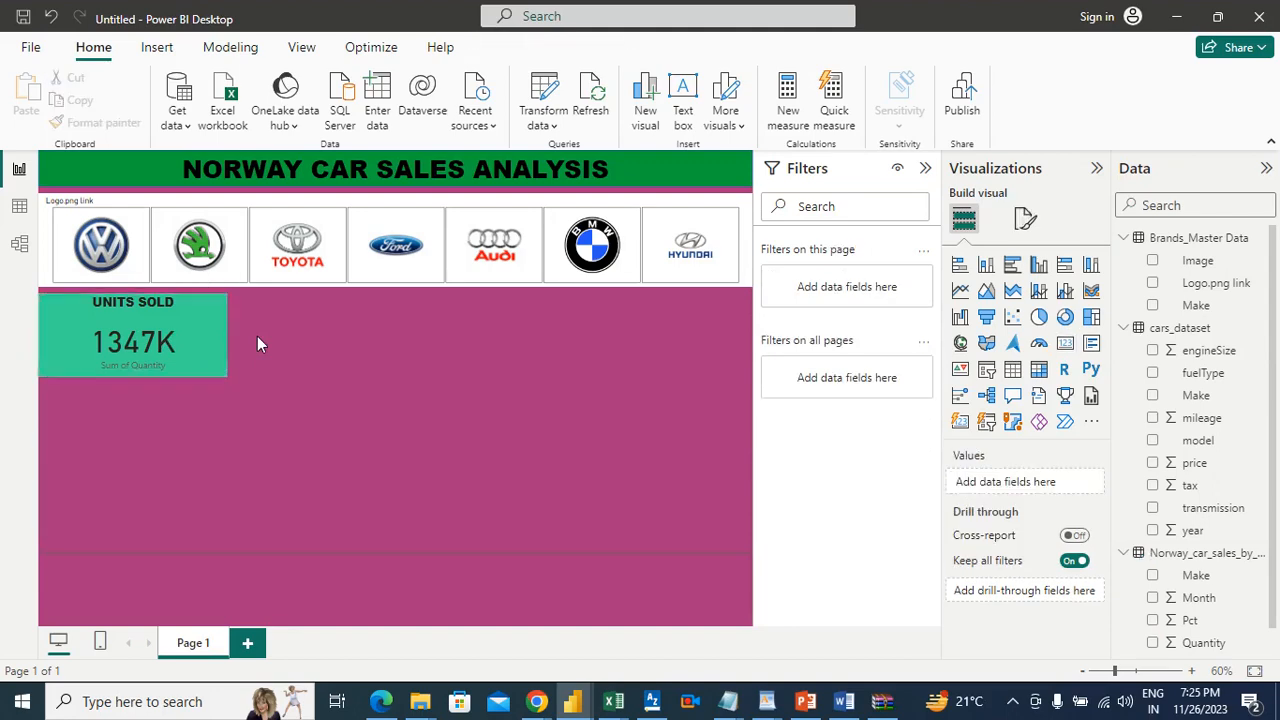
Step: In the Requirement_Automobile_Sales Word document, highlight requirement 1 about units sold for each car brand in bright green
{"action": "left_click", "coordinate": [843, 701]}
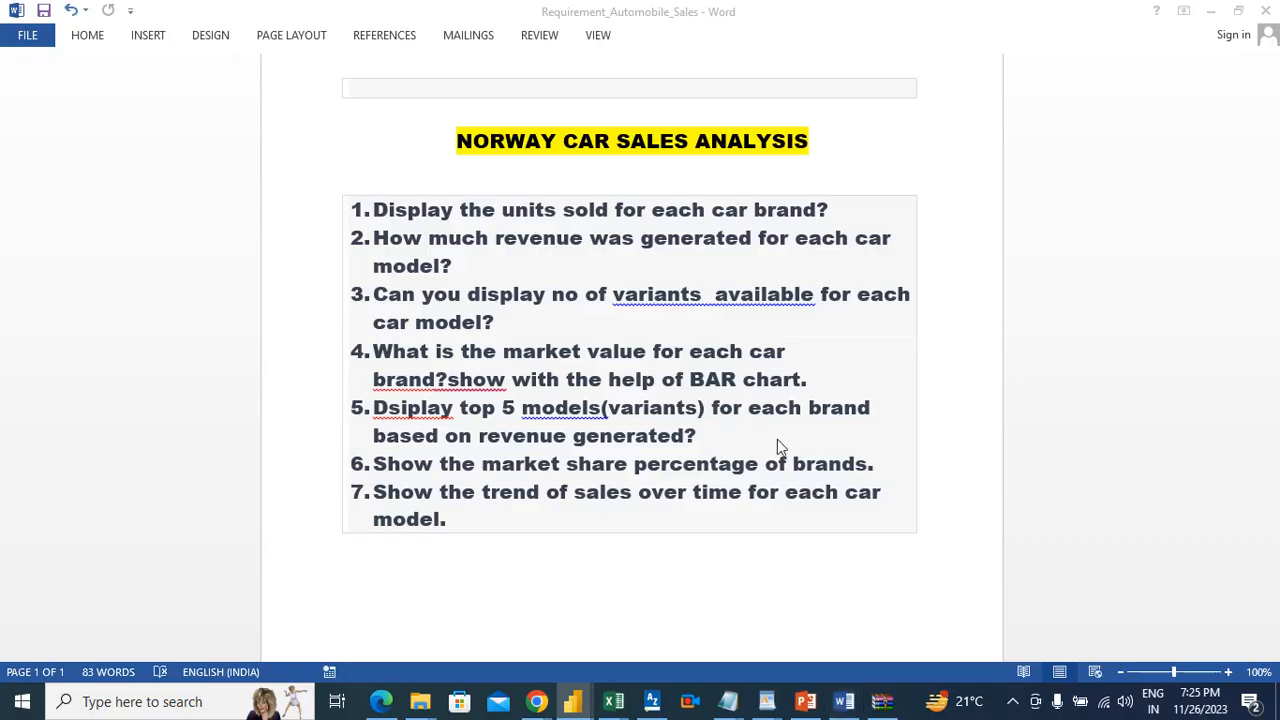
{"action": "left_click_drag", "start_coordinate": [760, 210], "coordinate": [345, 213]}
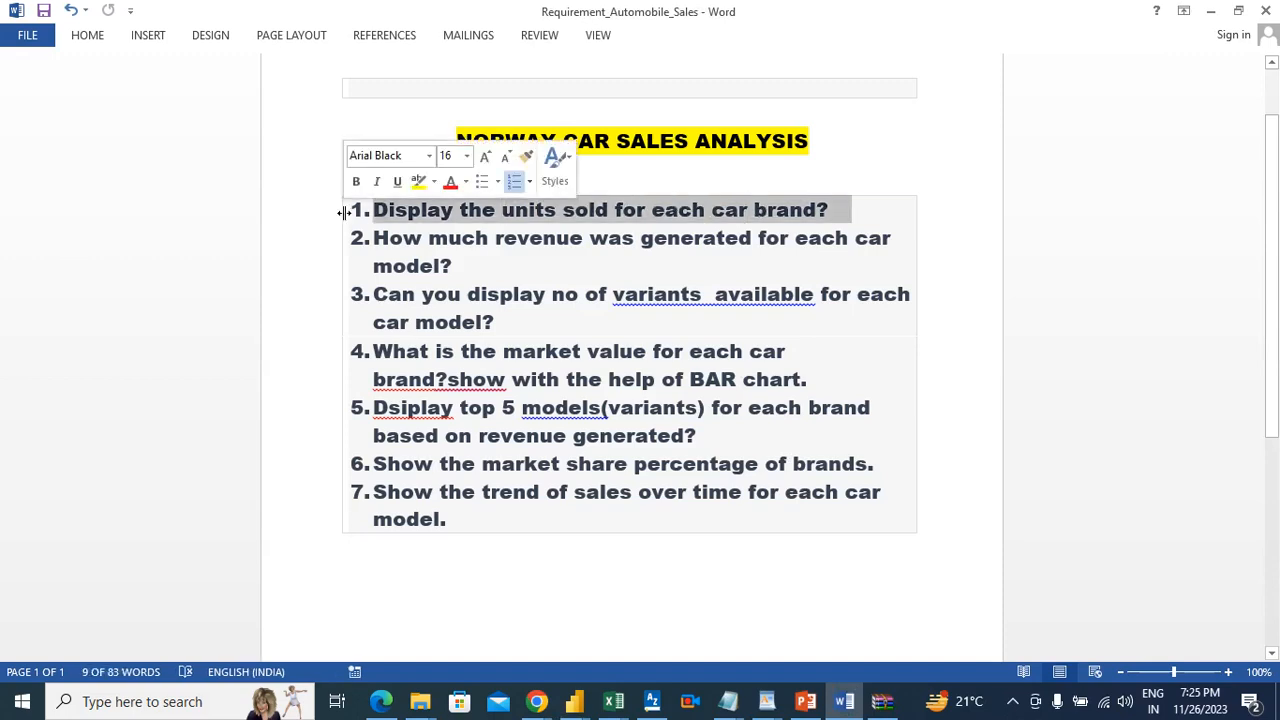
{"action": "left_click", "coordinate": [93, 40]}
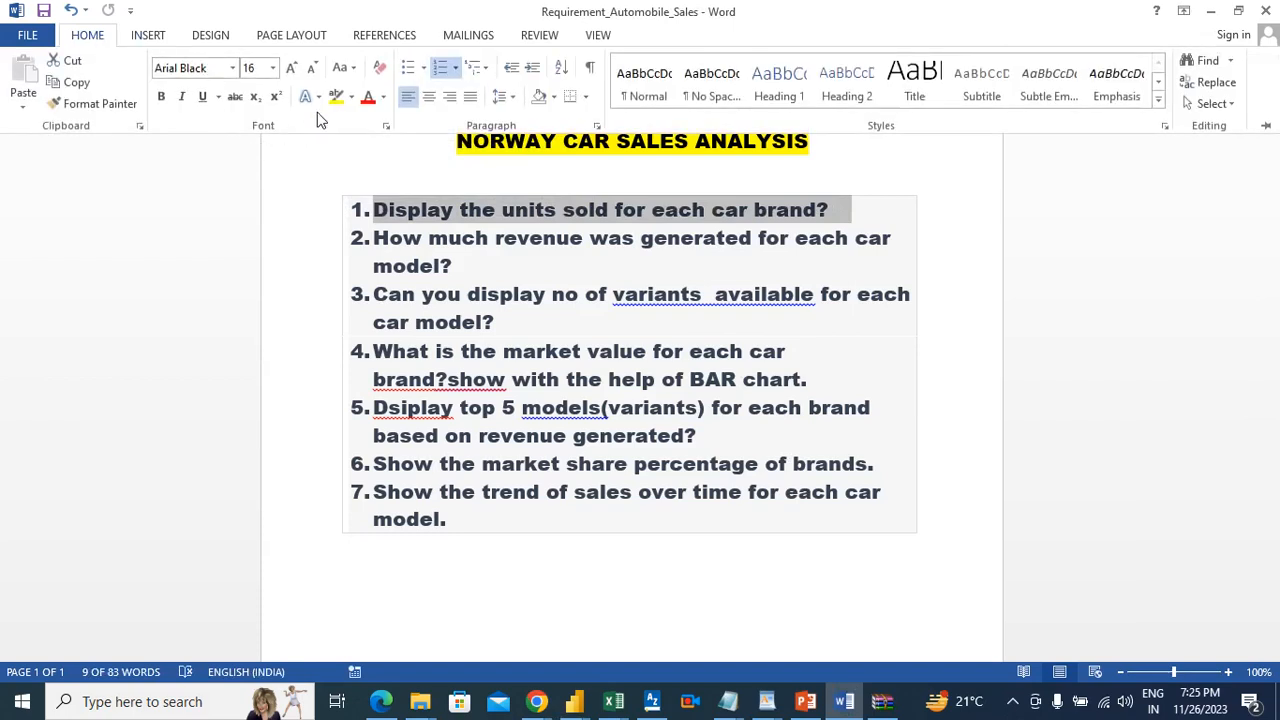
{"action": "left_click", "coordinate": [352, 97]}
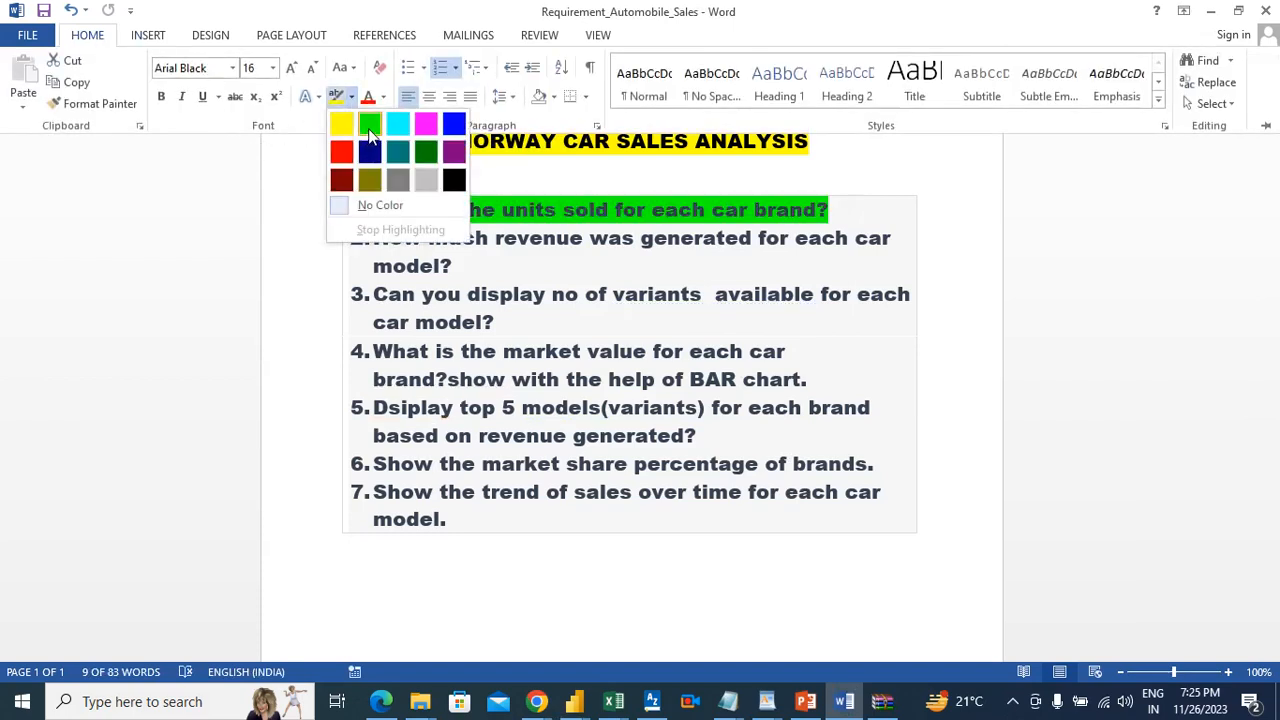
{"action": "left_click", "coordinate": [365, 121]}
{"action": "left_click", "coordinate": [453, 292]}
{"action": "left_click", "coordinate": [455, 262]}
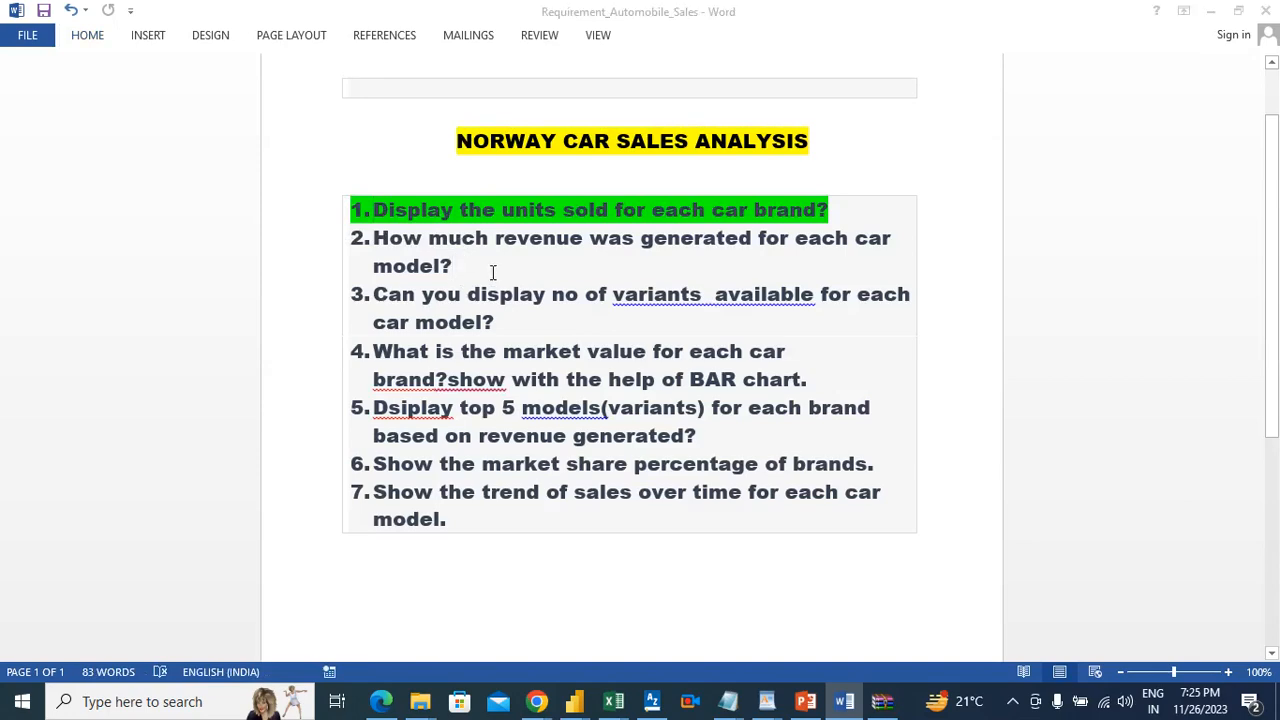
Step: Back in Power BI Desktop, add a card beside the UNITS SOLD card showing the sum of price from cars_dataset
{"action": "key", "text": "alt+Tab"}
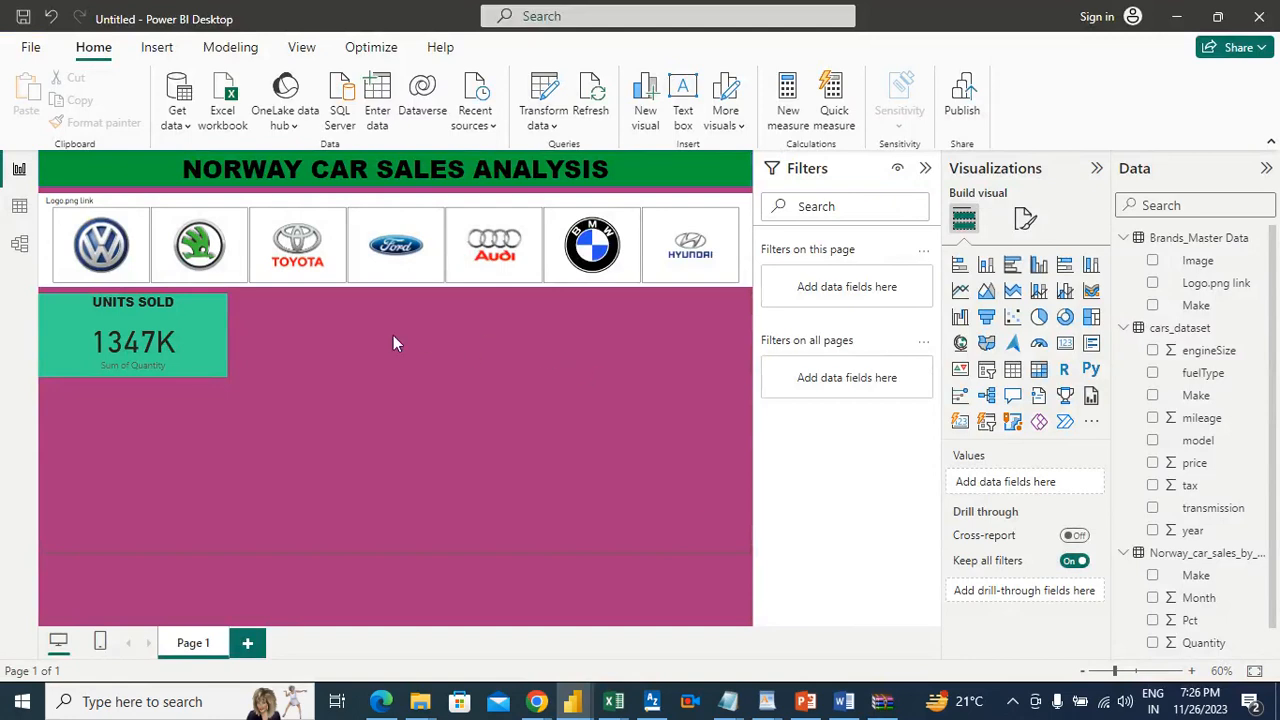
{"action": "left_click", "coordinate": [1066, 344]}
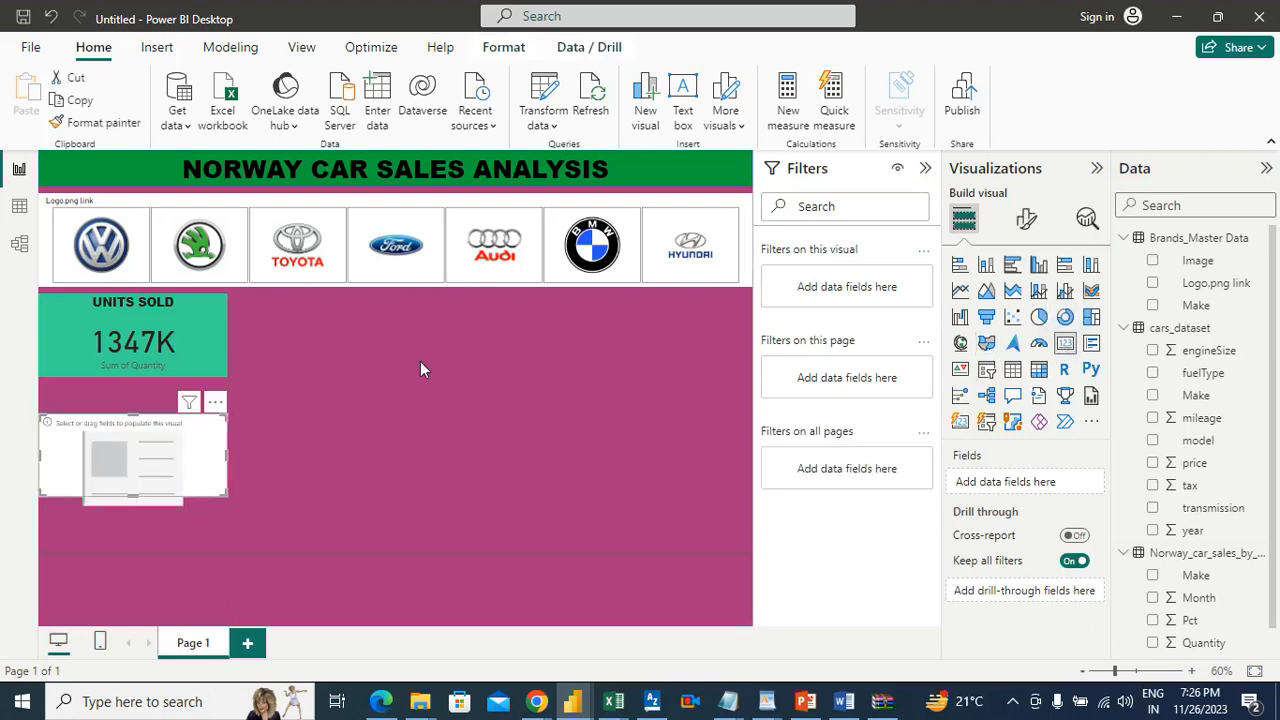
{"action": "left_click_drag", "start_coordinate": [182, 452], "coordinate": [413, 316]}
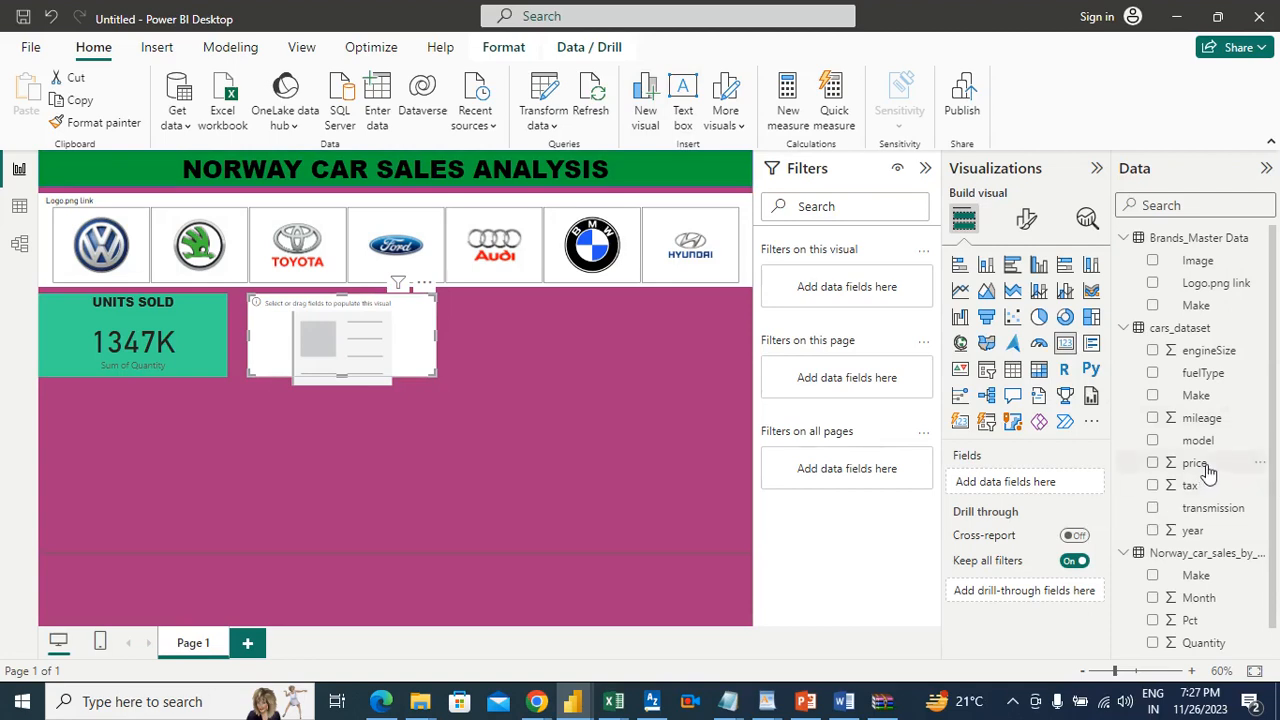
{"action": "left_click_drag", "start_coordinate": [1207, 466], "coordinate": [1037, 490]}
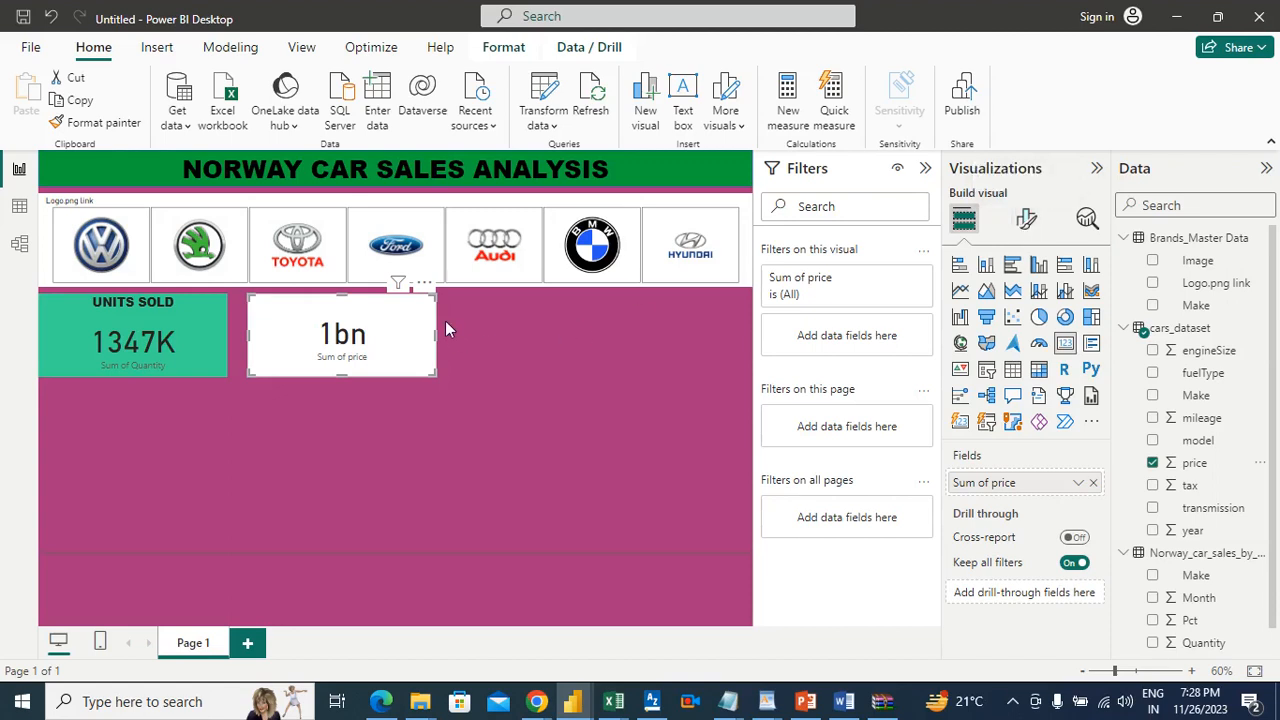
Step: Set the display units of the price card's callout value to Millions
{"action": "left_click", "coordinate": [1027, 222]}
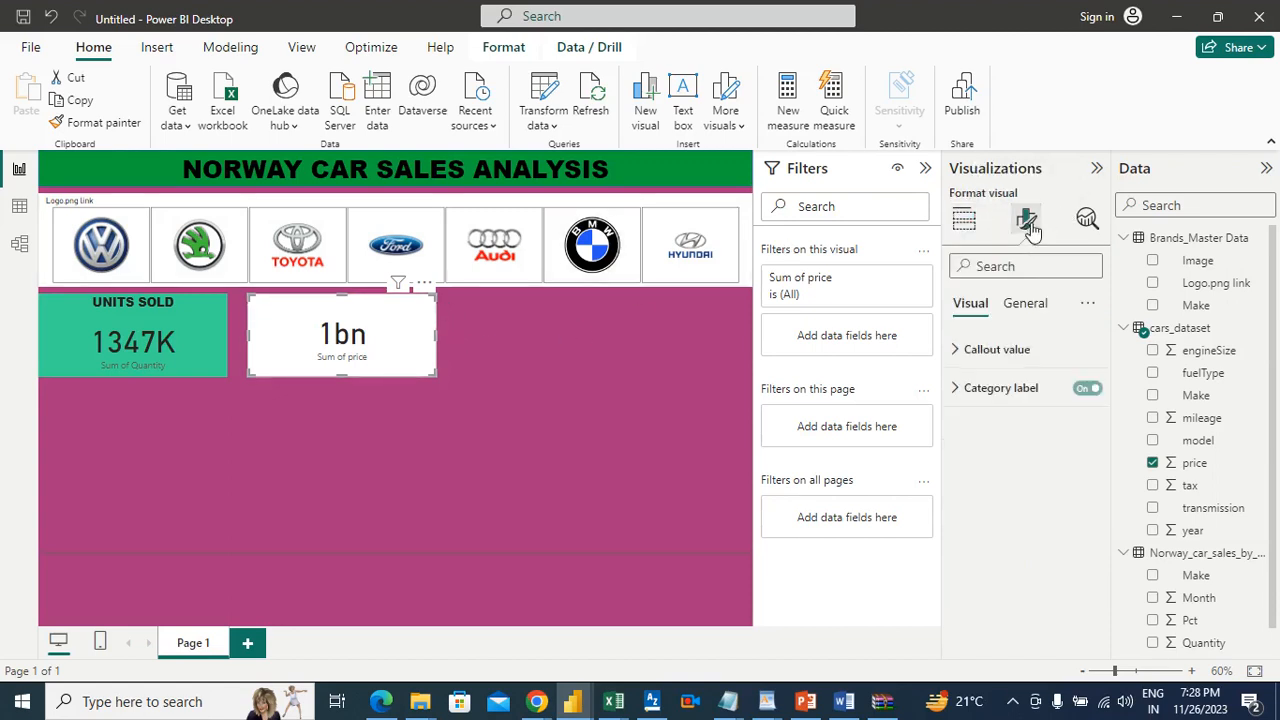
{"action": "left_click", "coordinate": [1018, 352]}
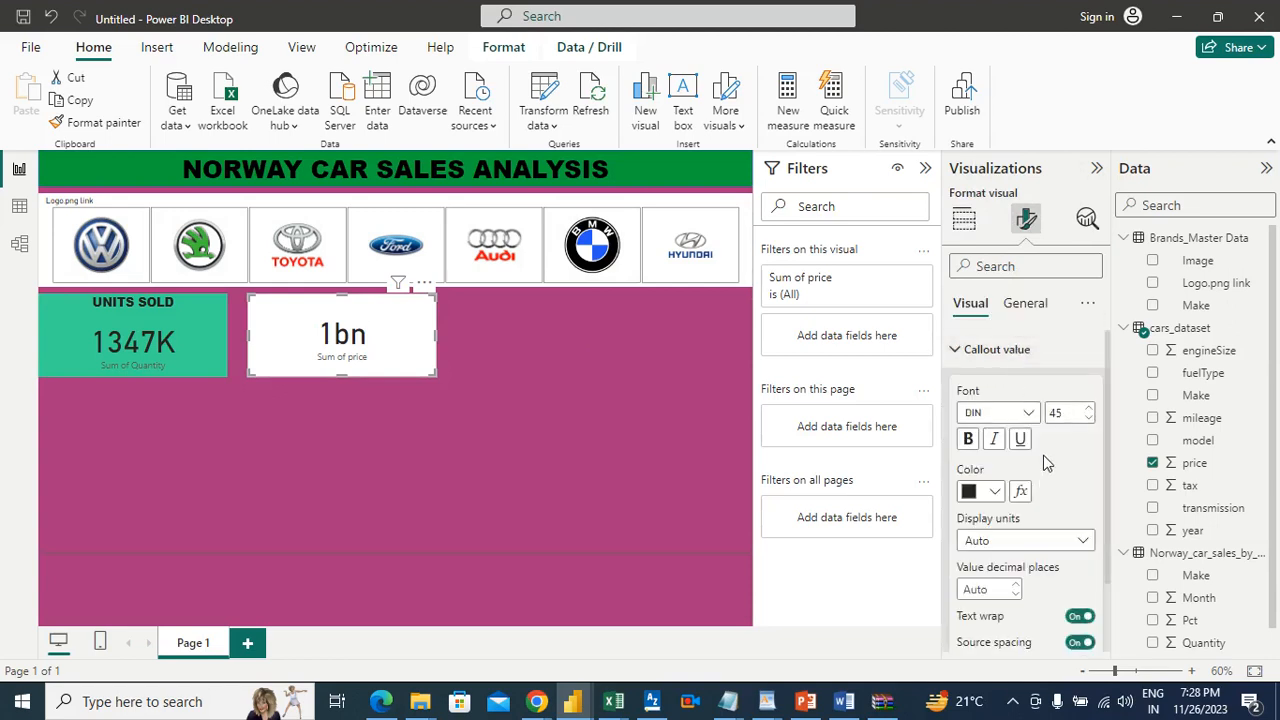
{"action": "left_click", "coordinate": [1040, 546]}
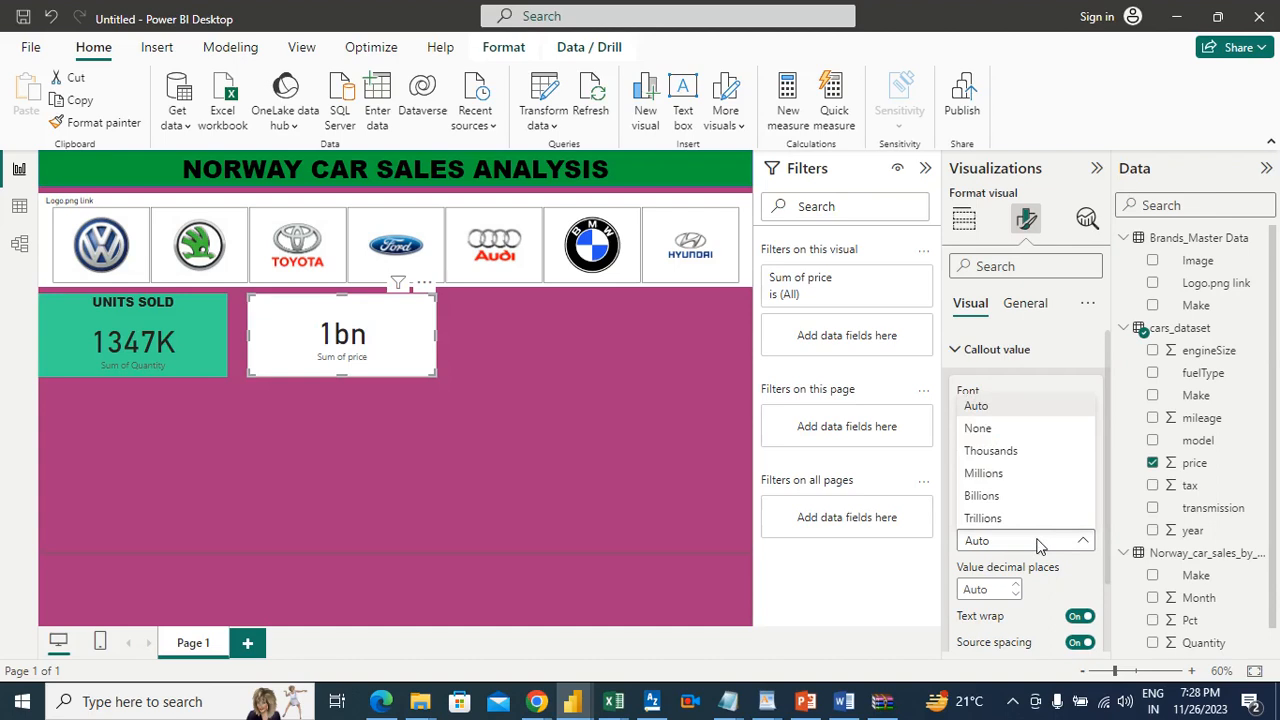
{"action": "left_click", "coordinate": [986, 473]}
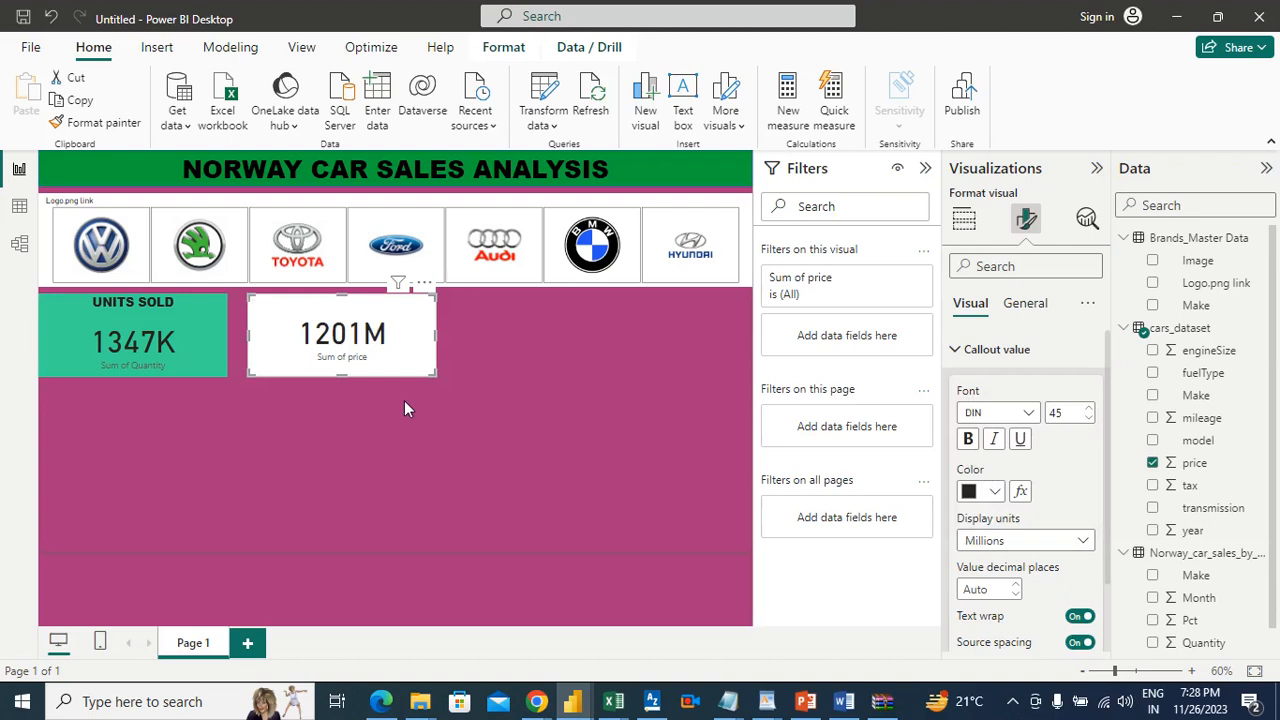
{"action": "left_click", "coordinate": [555, 357]}
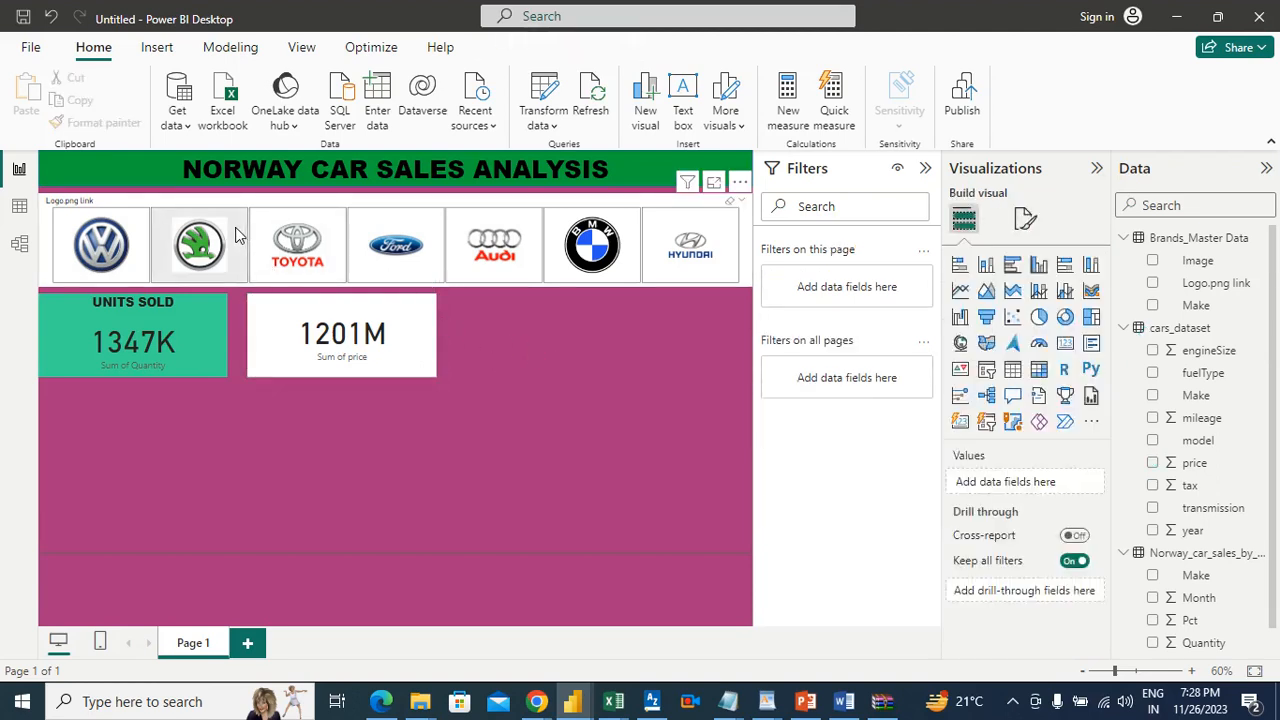
Step: Check how both cards respond to the Toyota logo in the slicer, and clear the selection
{"action": "left_click", "coordinate": [334, 226]}
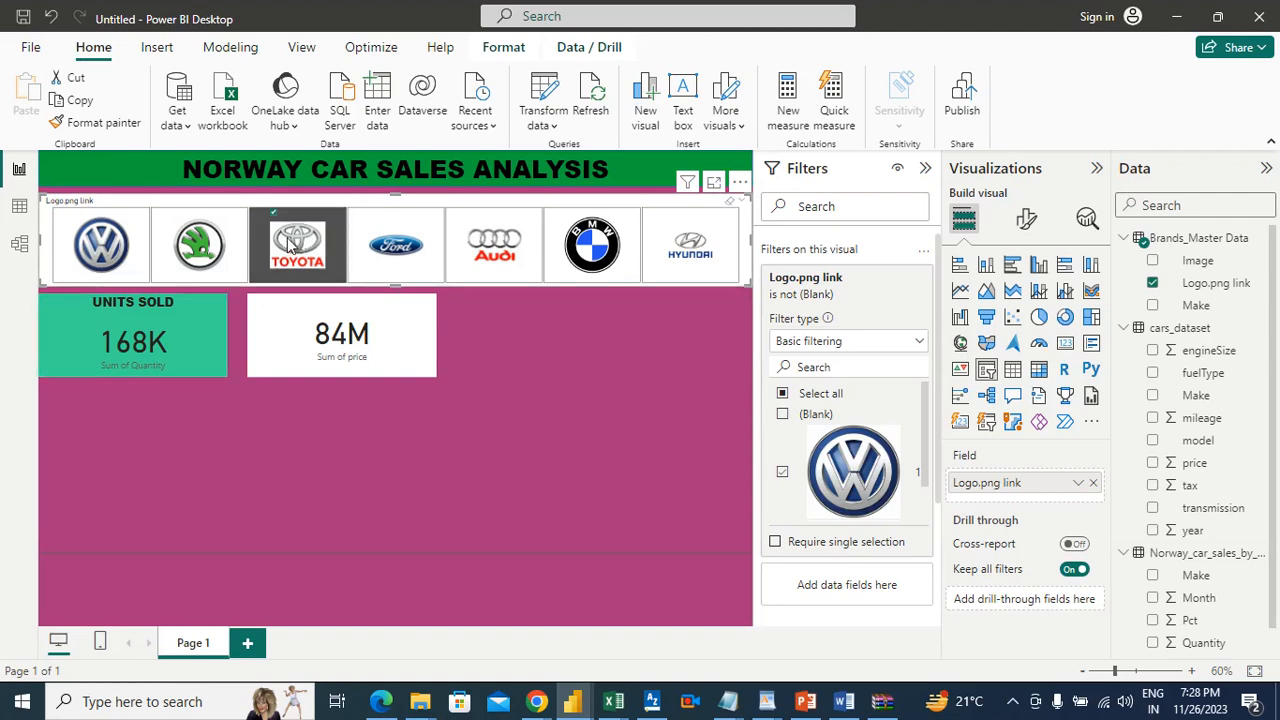
{"action": "left_click", "coordinate": [323, 215]}
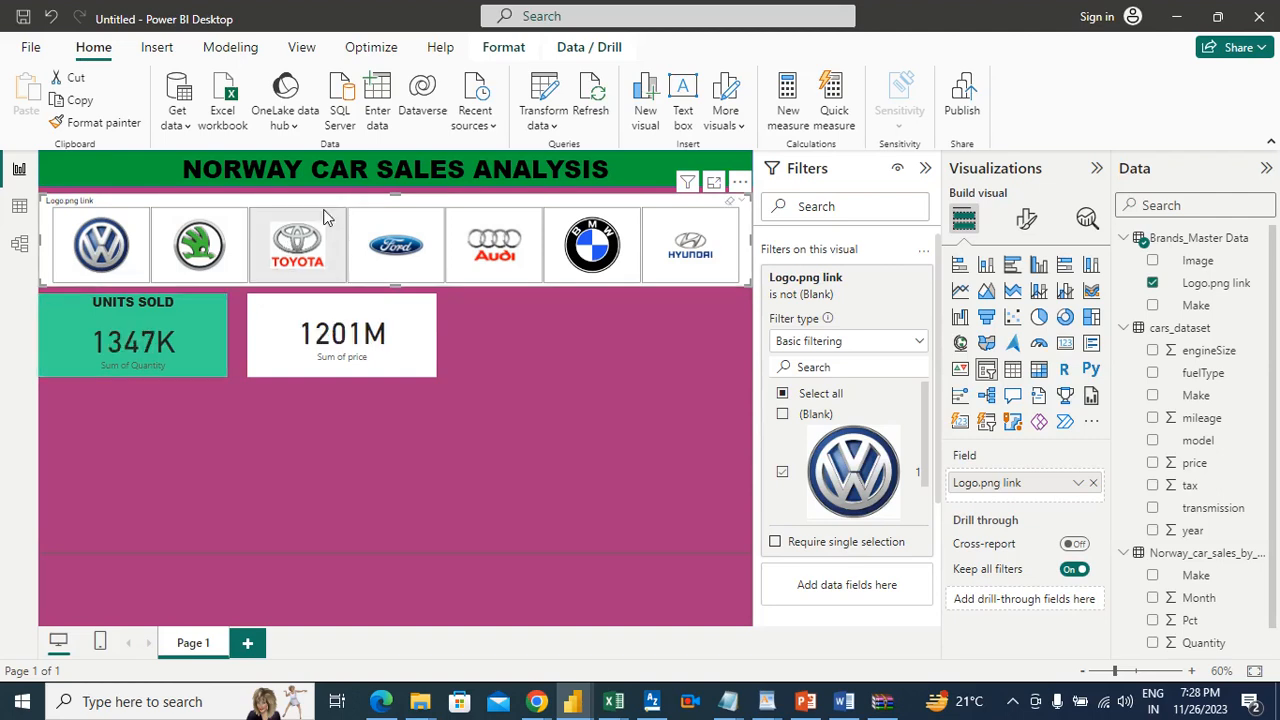
{"action": "left_click", "coordinate": [483, 344]}
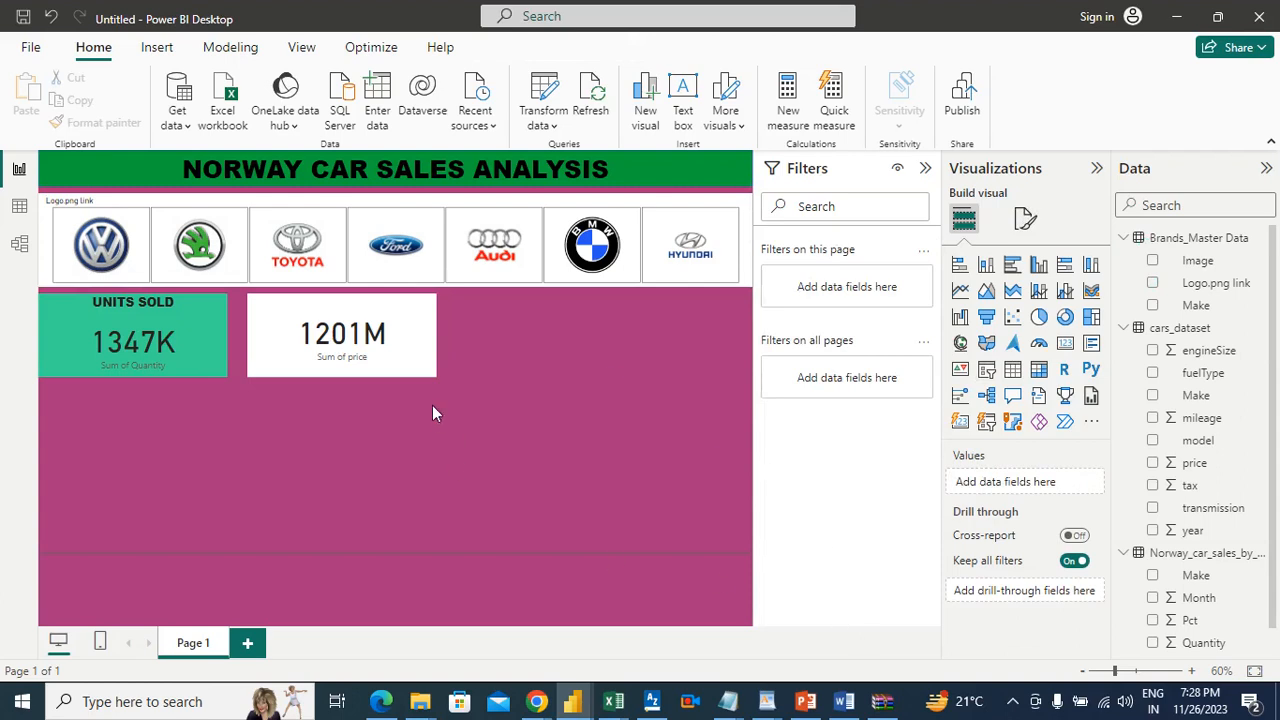
Step: Give the price card a custom deep blue background color
{"action": "left_click", "coordinate": [397, 316]}
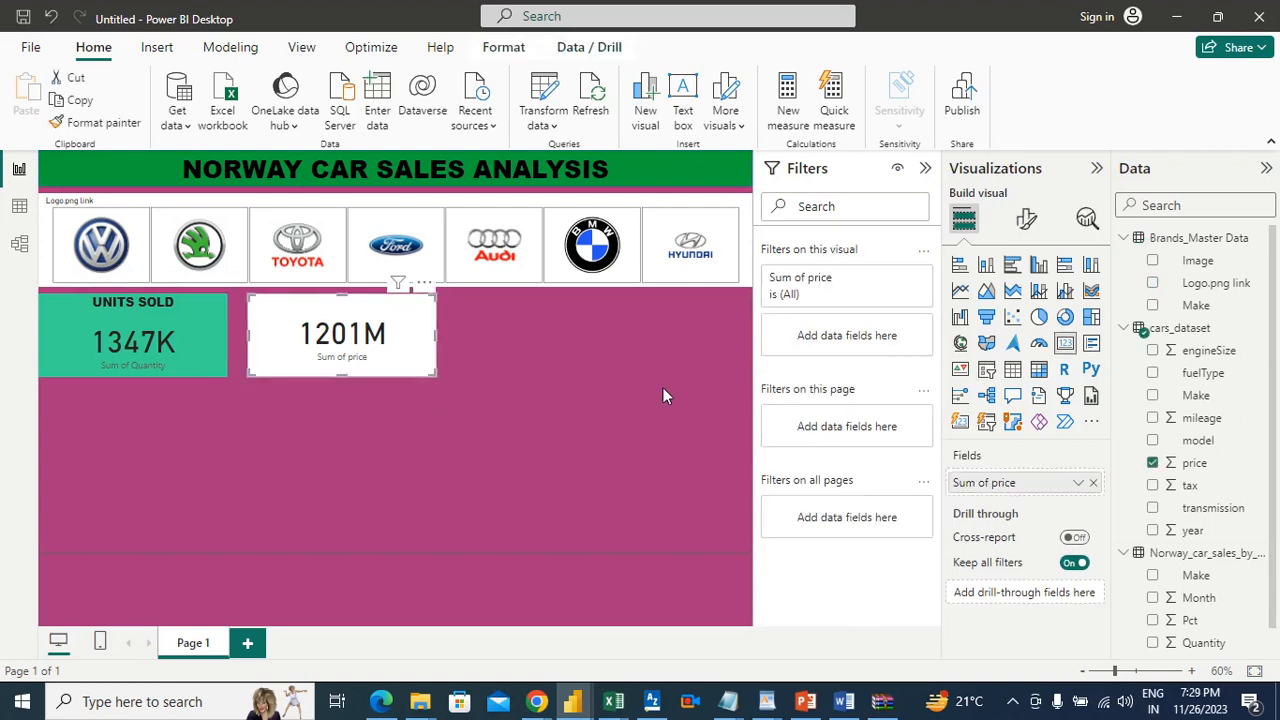
{"action": "left_click", "coordinate": [1036, 222]}
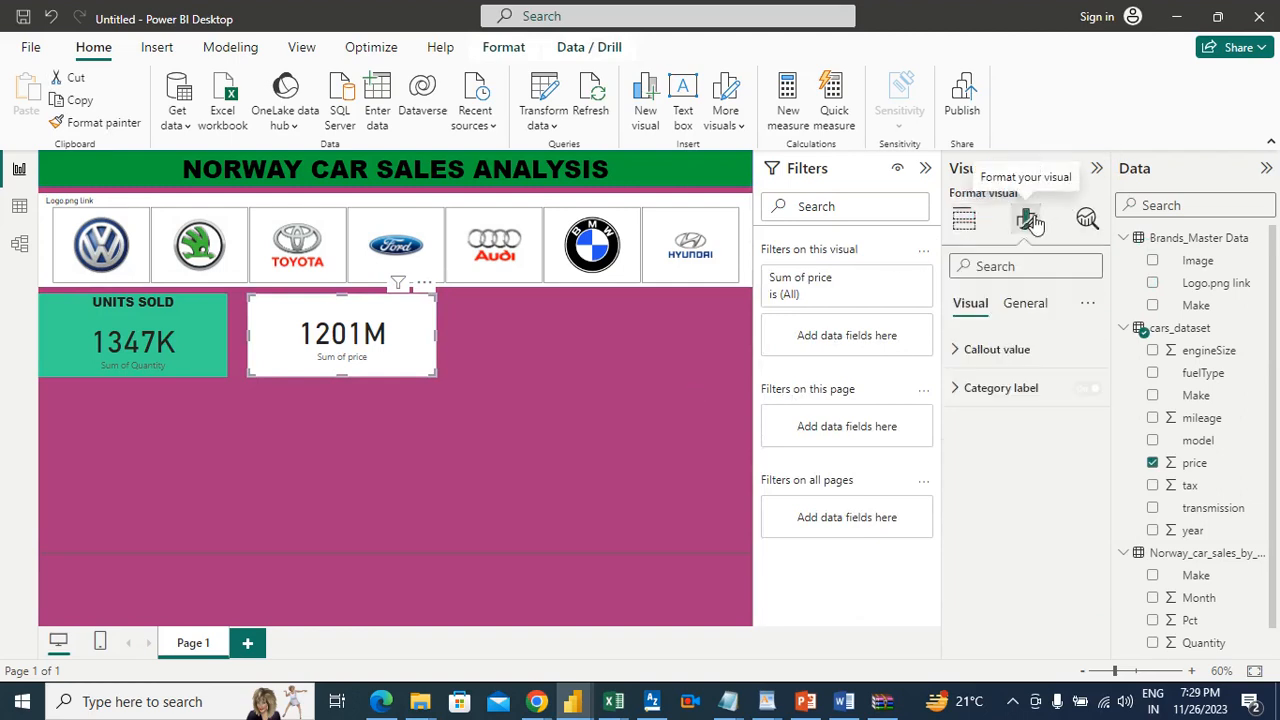
{"action": "left_click", "coordinate": [1013, 306]}
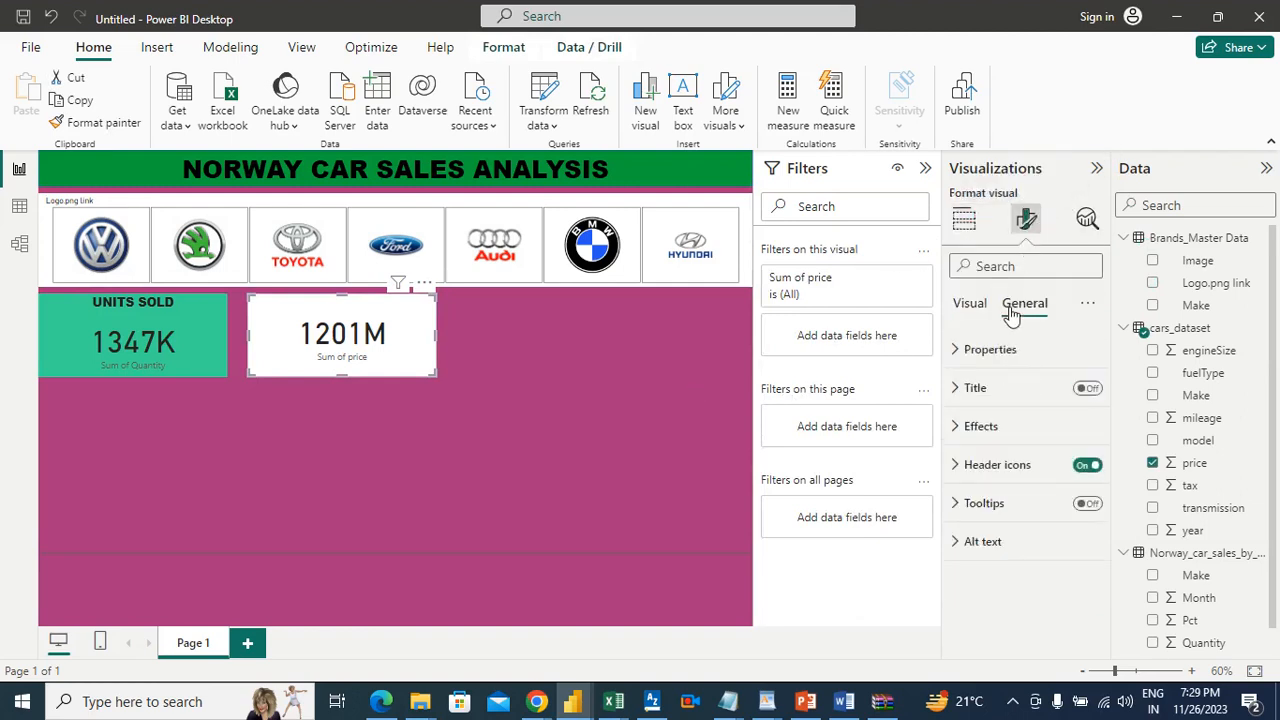
{"action": "left_click", "coordinate": [962, 425]}
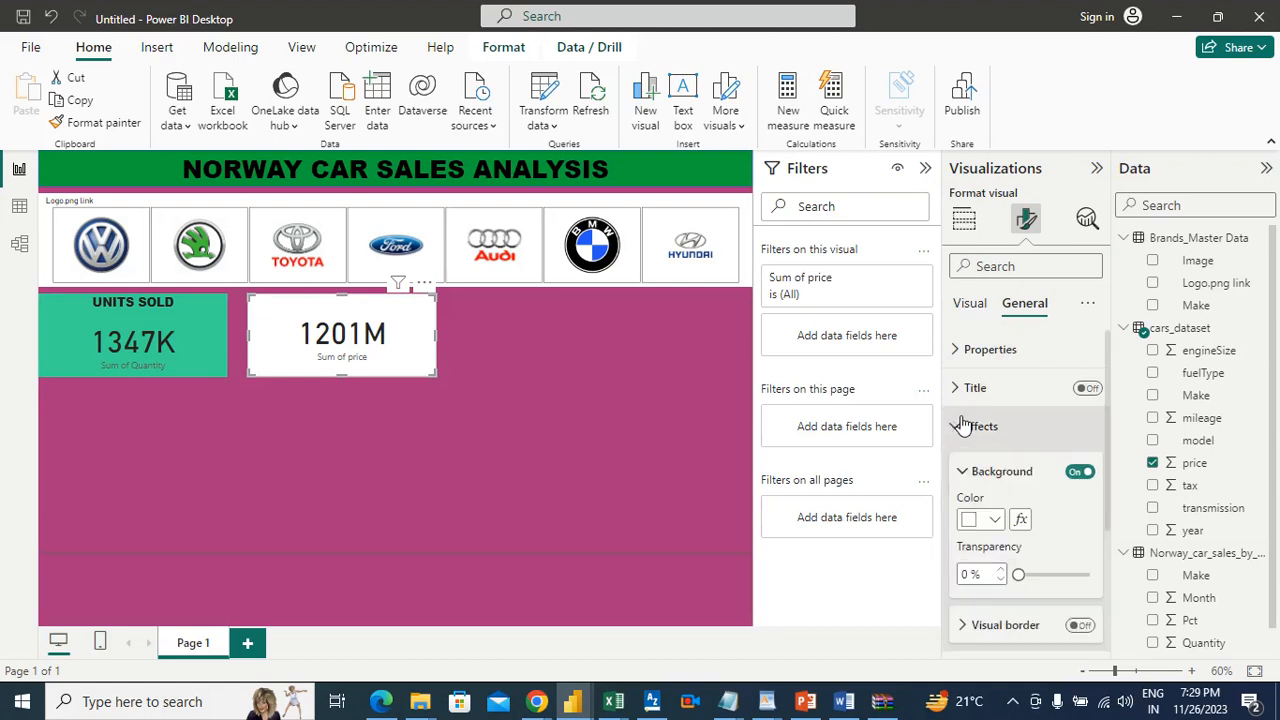
{"action": "left_click", "coordinate": [993, 521]}
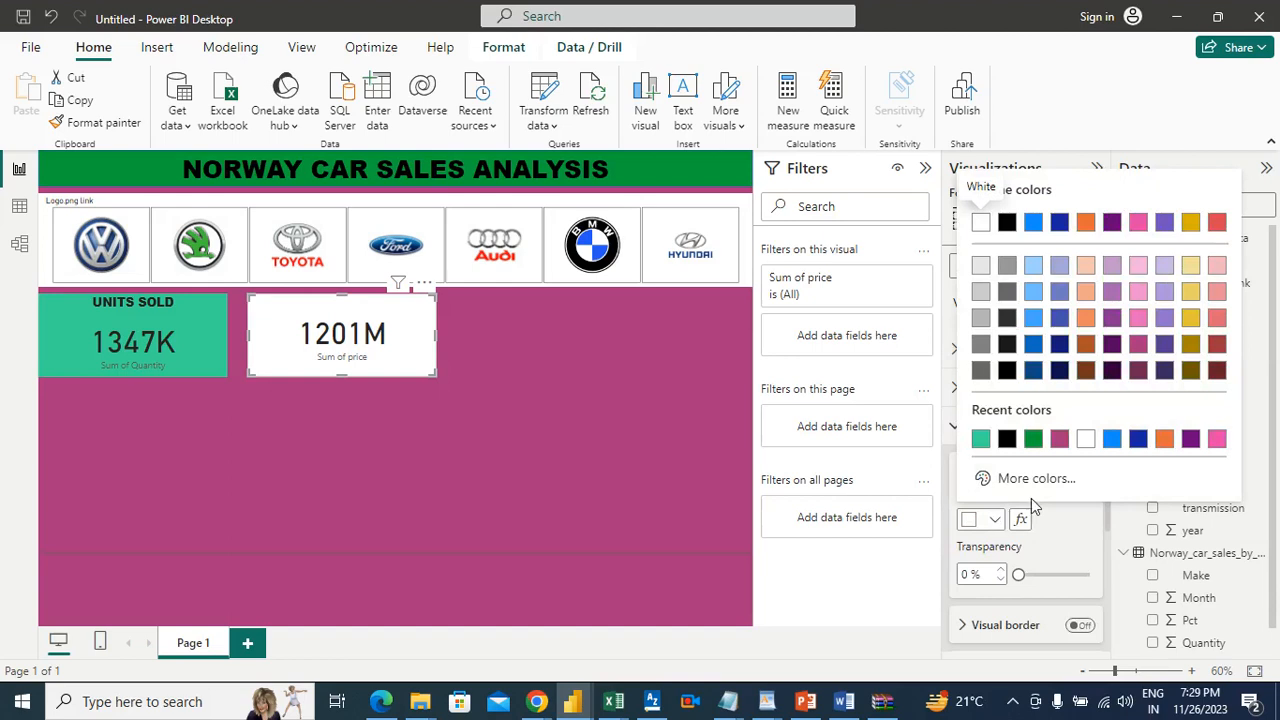
{"action": "left_click", "coordinate": [1063, 477]}
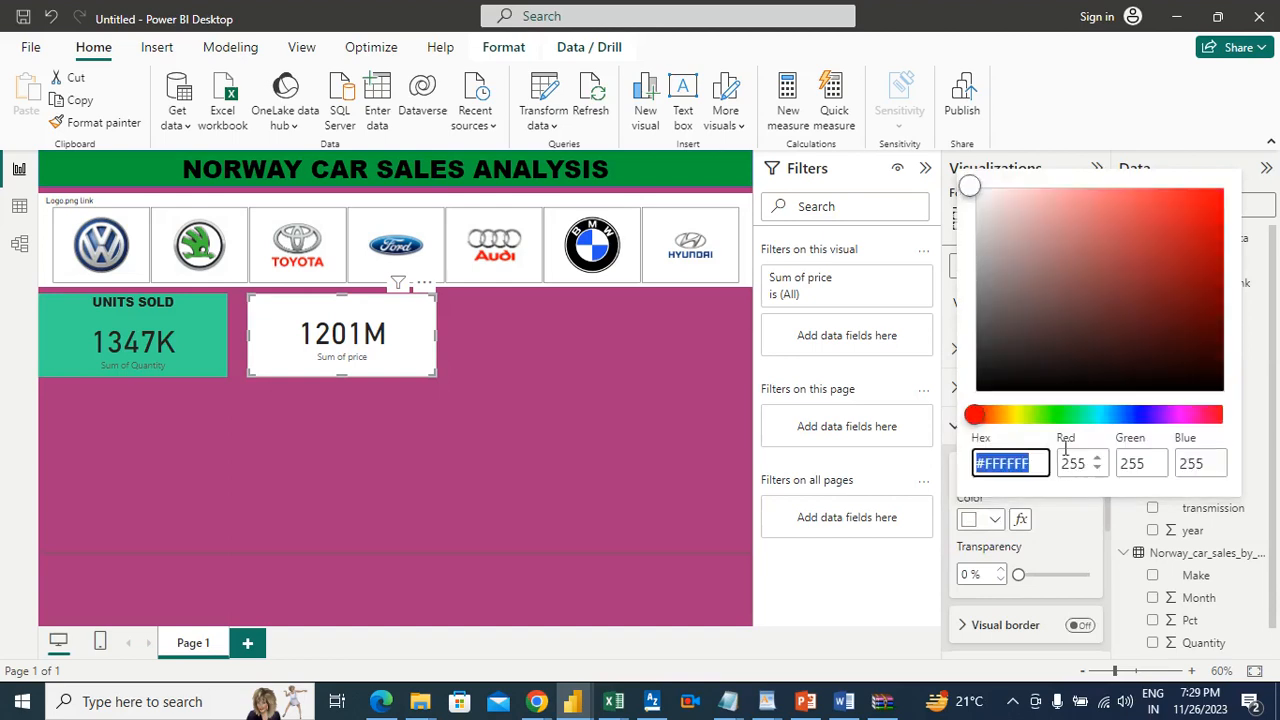
{"action": "left_click", "coordinate": [1024, 417]}
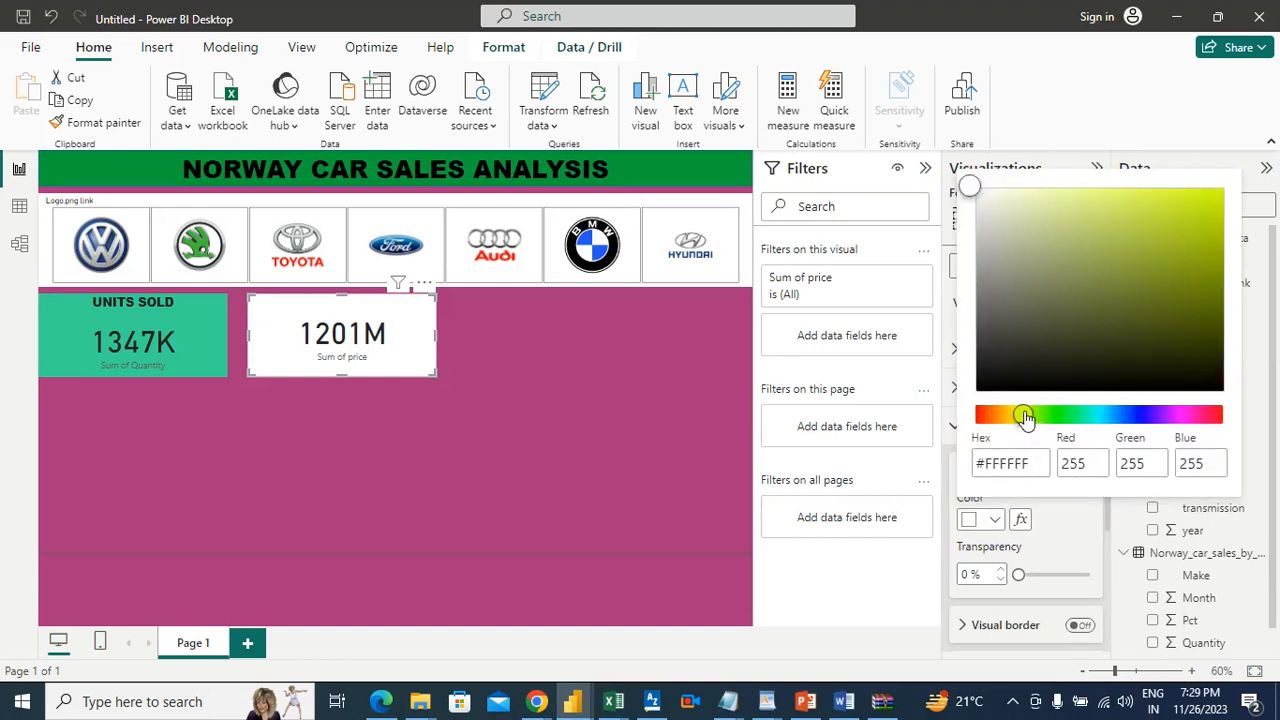
{"action": "left_click_drag", "start_coordinate": [1168, 222], "coordinate": [1195, 226]}
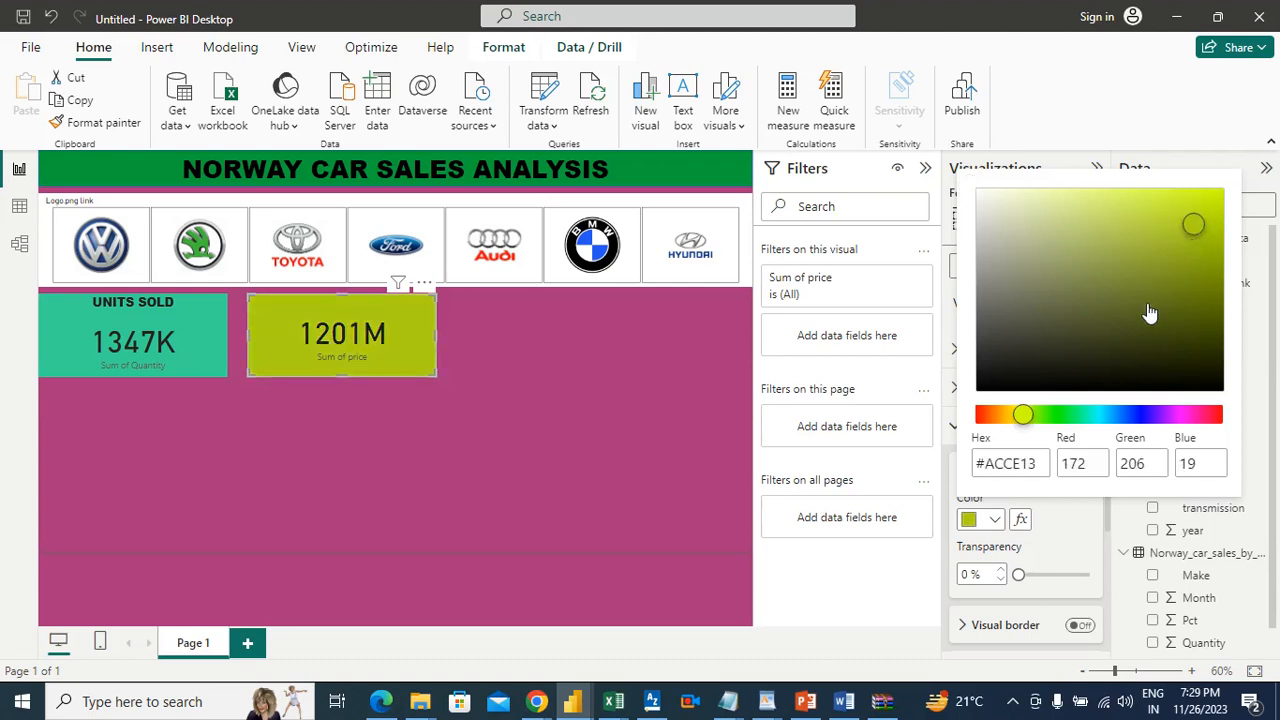
{"action": "left_click", "coordinate": [1138, 418]}
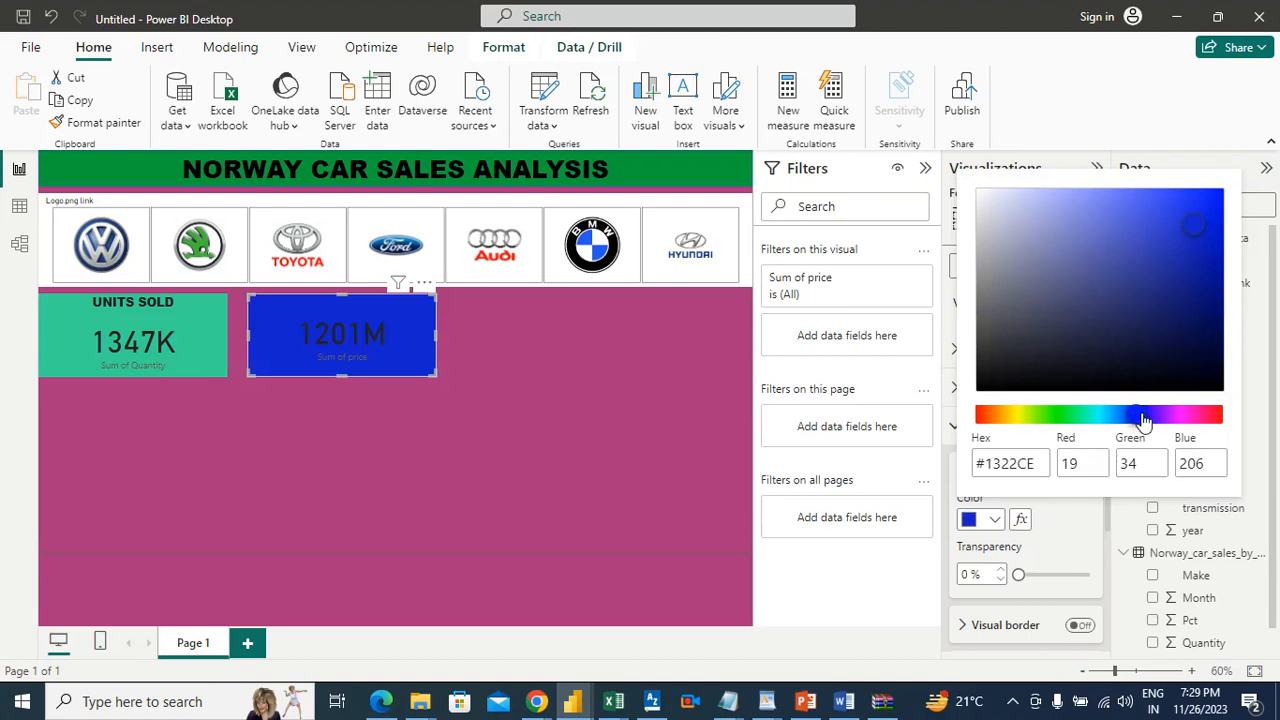
{"action": "left_click", "coordinate": [1146, 418]}
{"action": "key", "text": "Escape"}
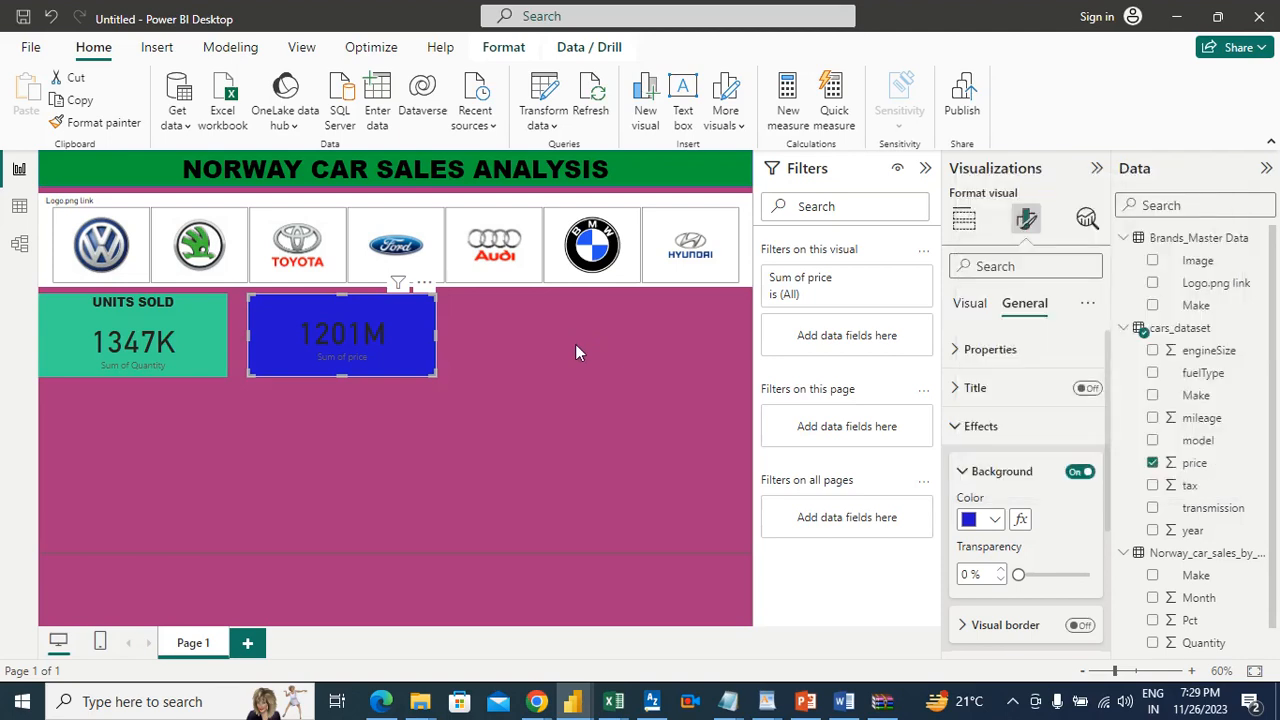
Step: Turn on the price card's title and set its text color to white (#FFFFFF)
{"action": "left_click", "coordinate": [1013, 397]}
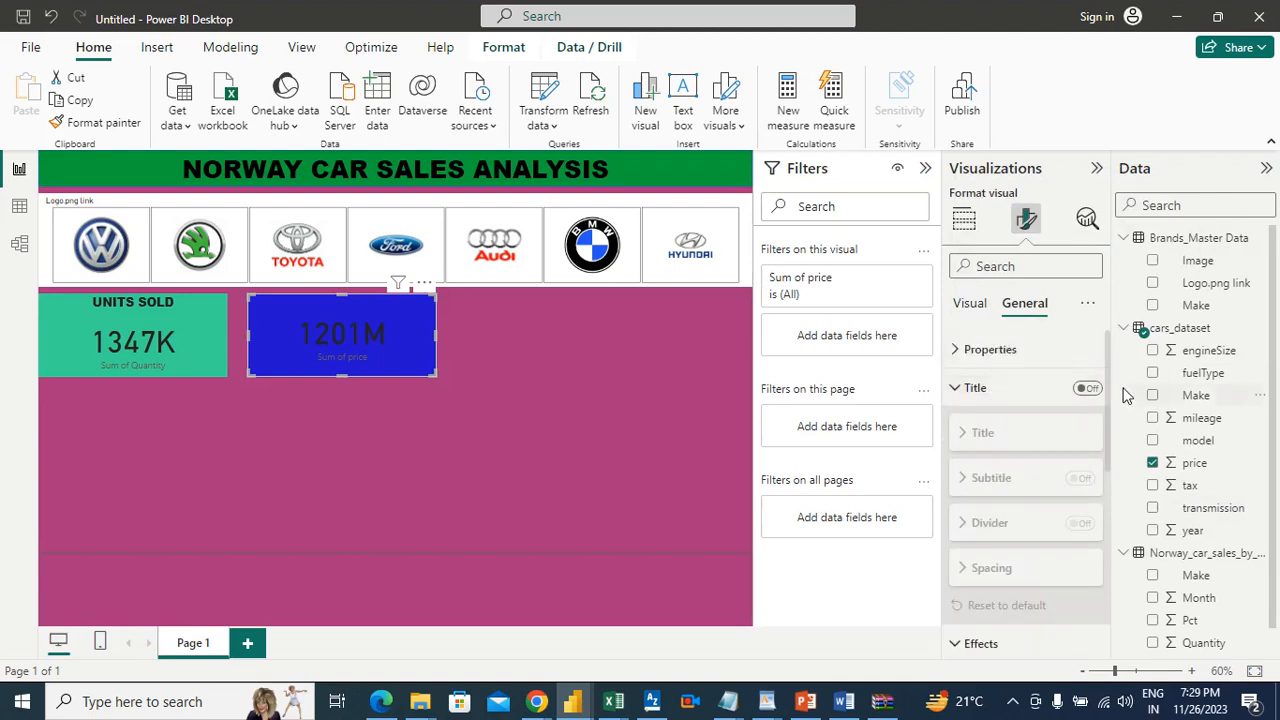
{"action": "left_click", "coordinate": [1090, 389]}
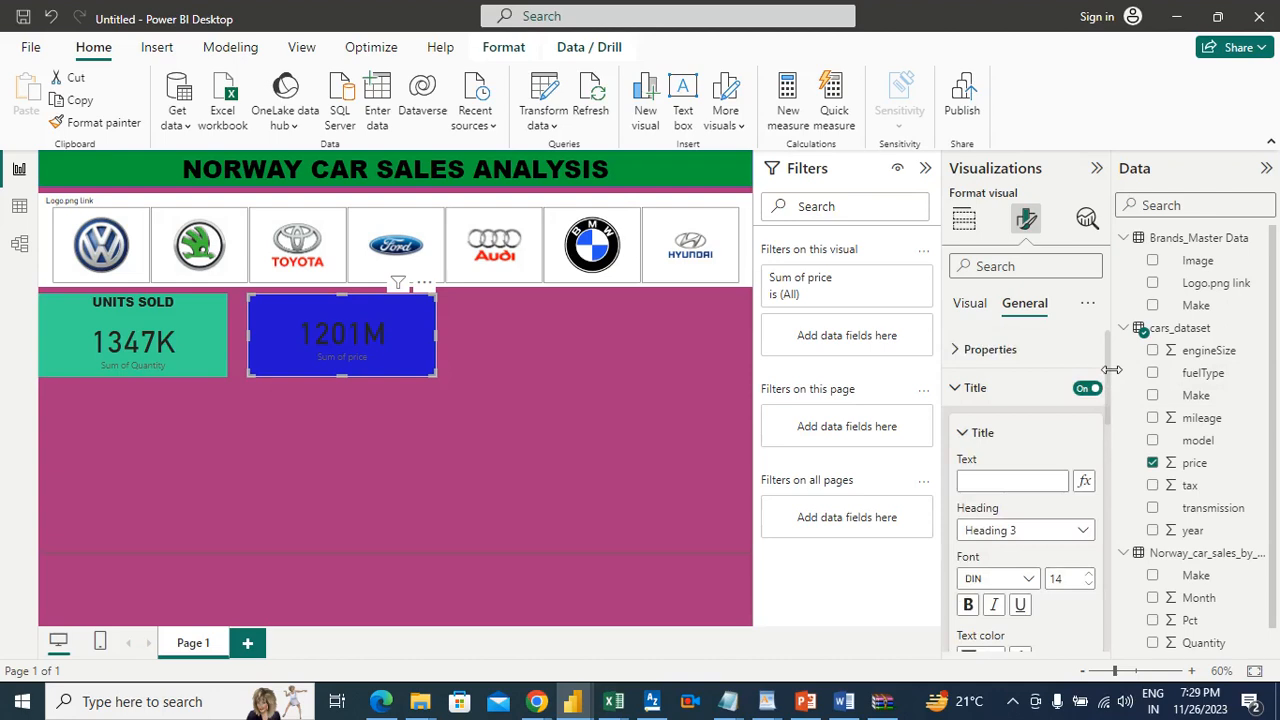
{"action": "scroll", "coordinate": [1106, 385], "scroll_direction": "down", "scroll_amount": 3}
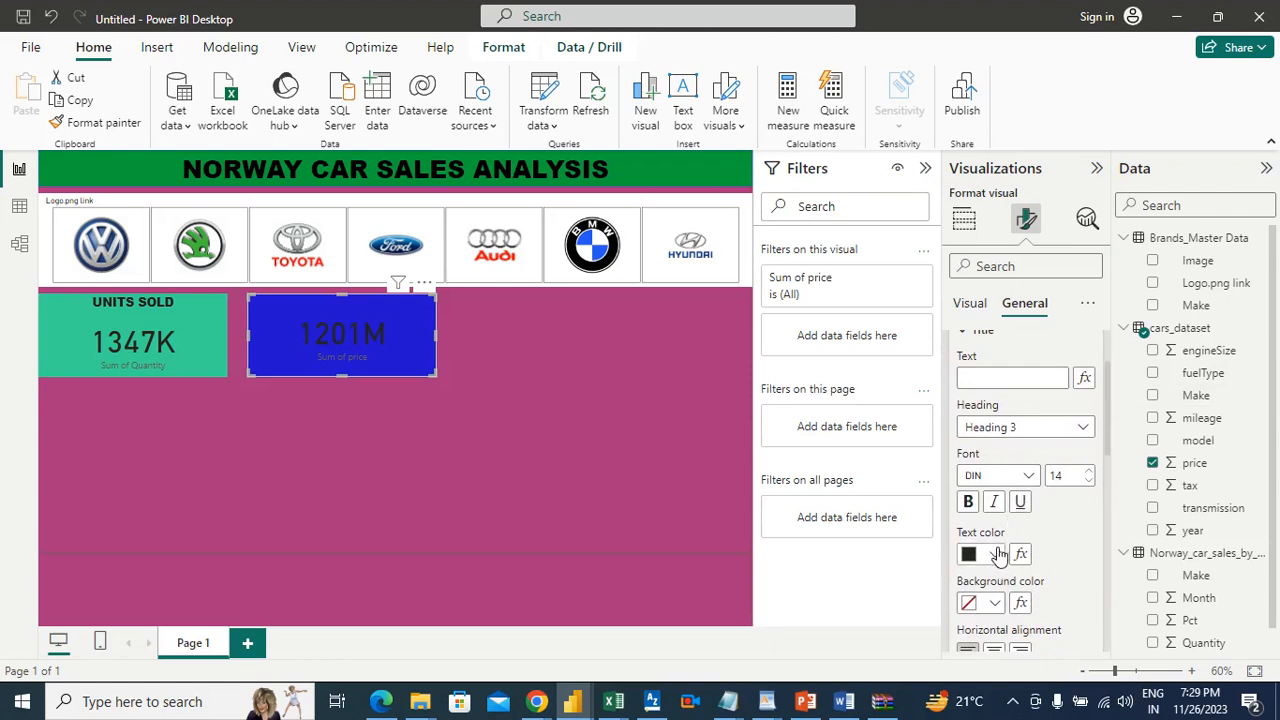
{"action": "left_click", "coordinate": [996, 554]}
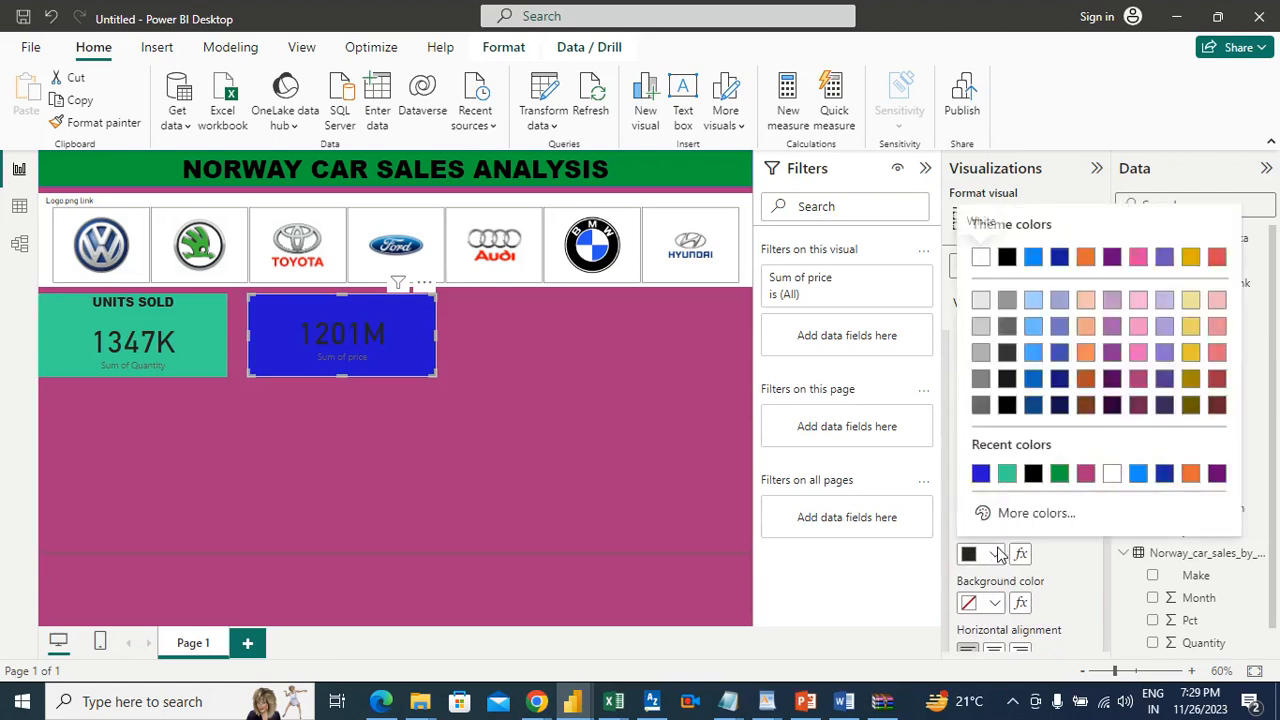
{"action": "left_click", "coordinate": [1112, 474]}
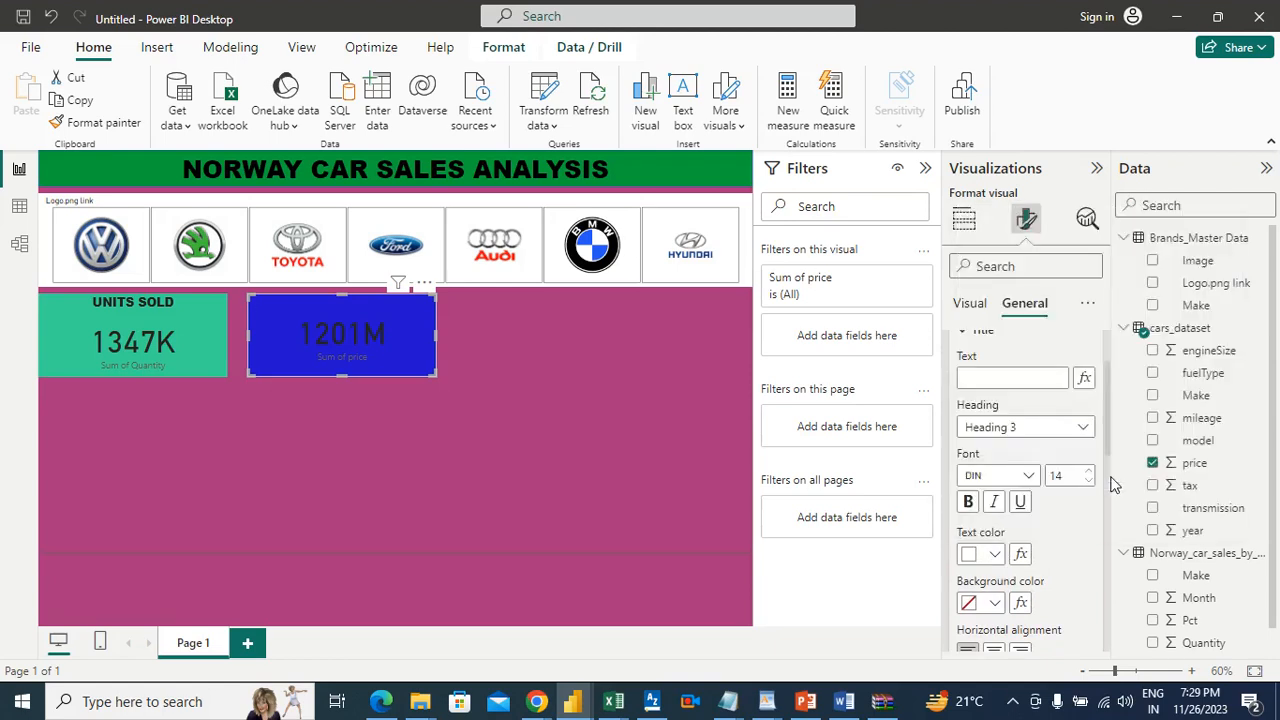
Step: Enter TOTAL REVENUE as the title text of the blue price card
{"action": "left_click", "coordinate": [1005, 380]}
{"action": "left_click", "coordinate": [1017, 379]}
{"action": "type", "text": "total"}
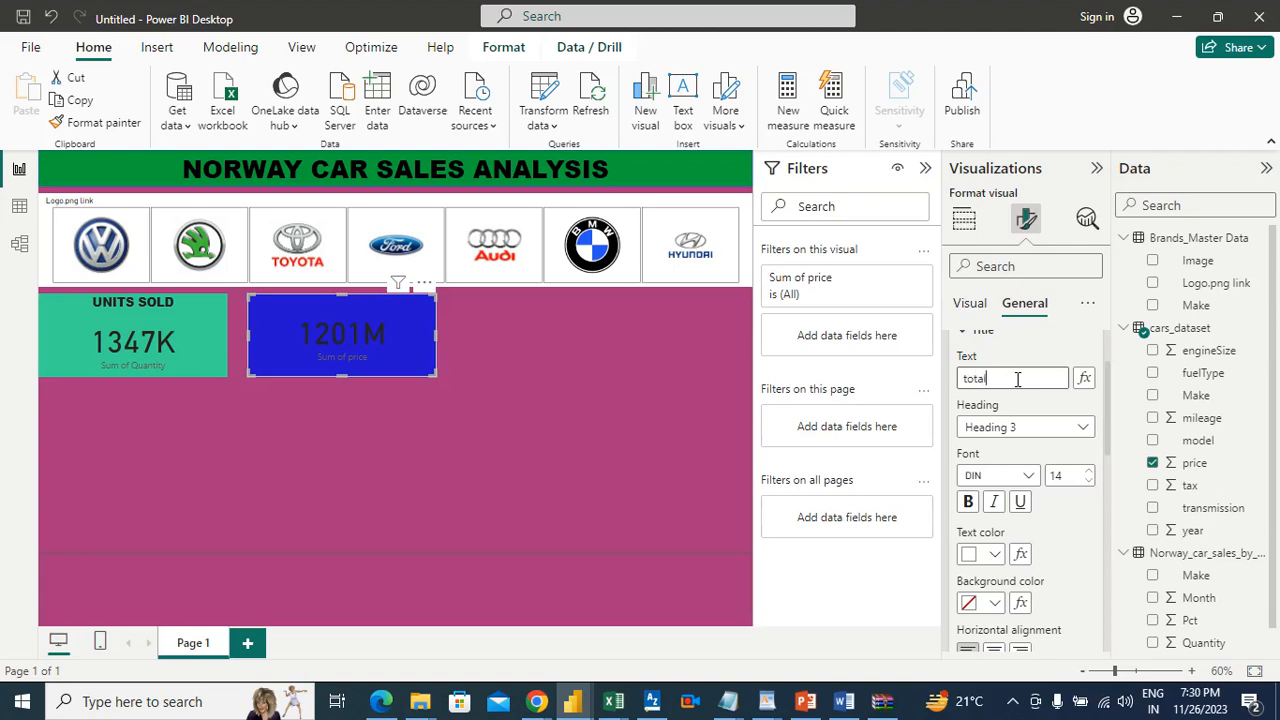
{"action": "key", "text": "BackSpace"}
{"action": "key", "text": "BackSpace"}
{"action": "key", "text": "BackSpace"}
{"action": "key", "text": "BackSpace"}
{"action": "type", "text": "TOTAL REVENUE"}
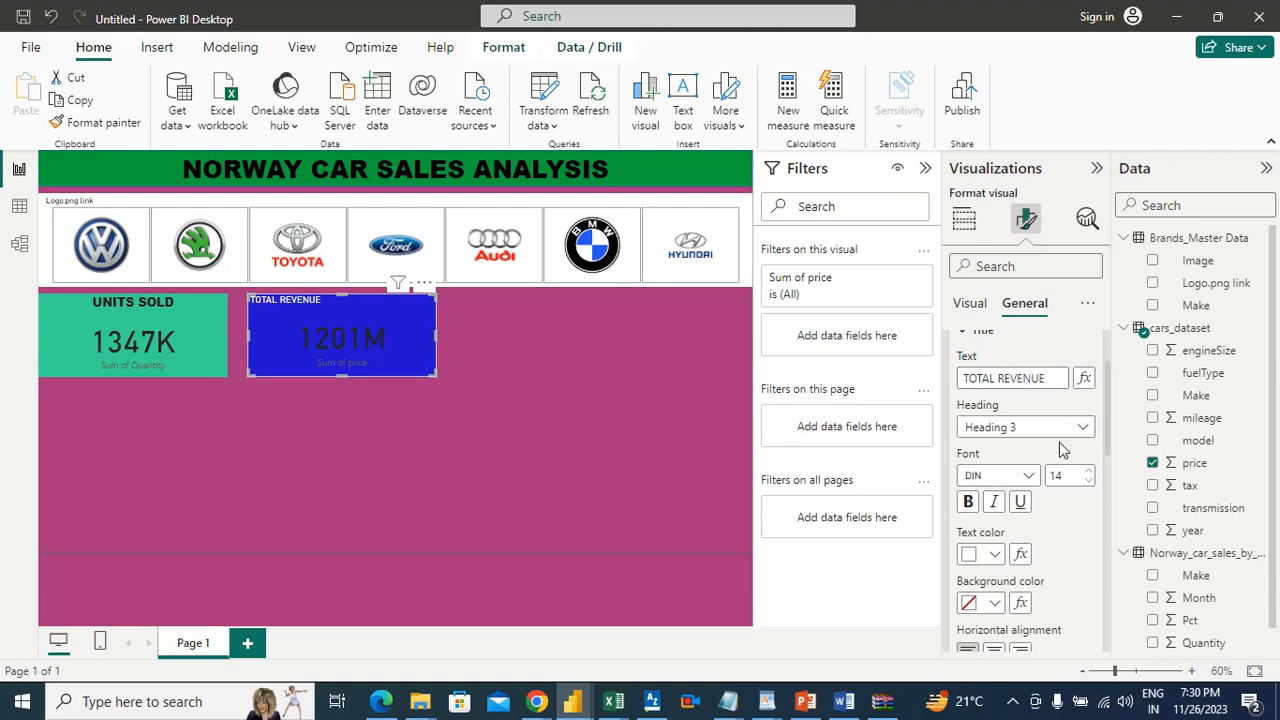
Step: Format the TOTAL REVENUE title in Arial Black, size 17, with centered horizontal alignment
{"action": "left_click", "coordinate": [1030, 477]}
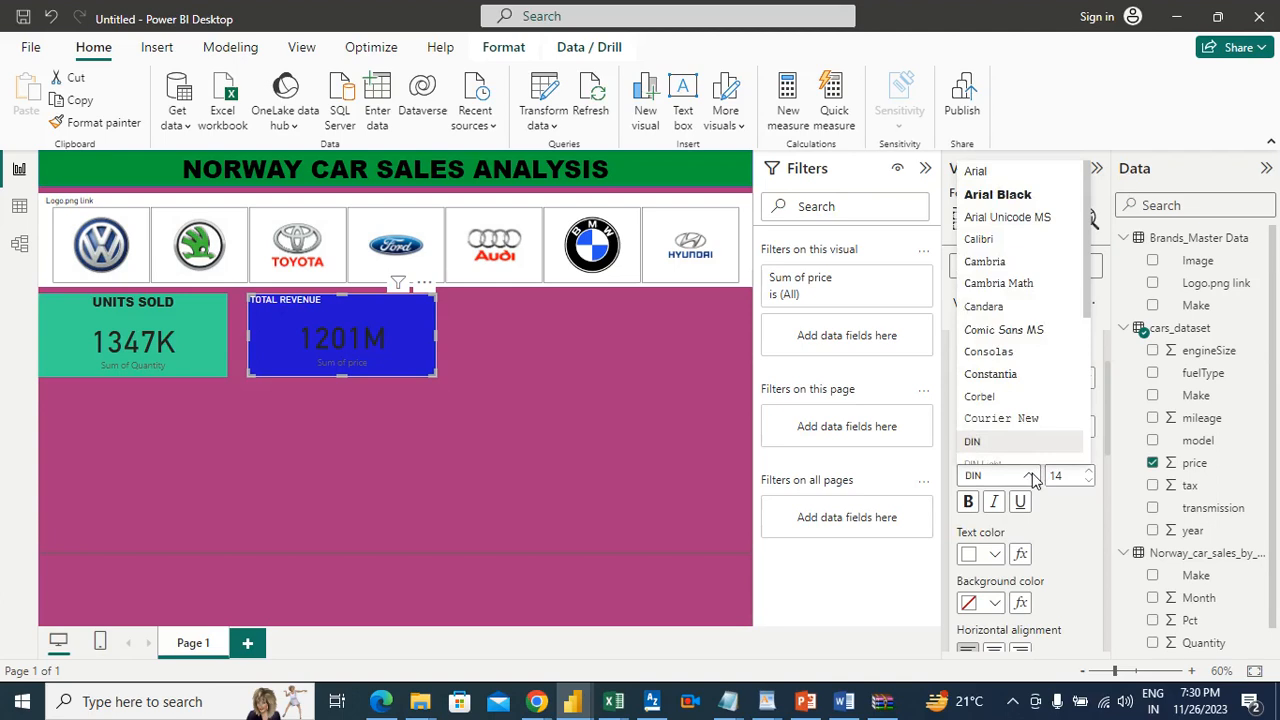
{"action": "left_click", "coordinate": [1010, 196]}
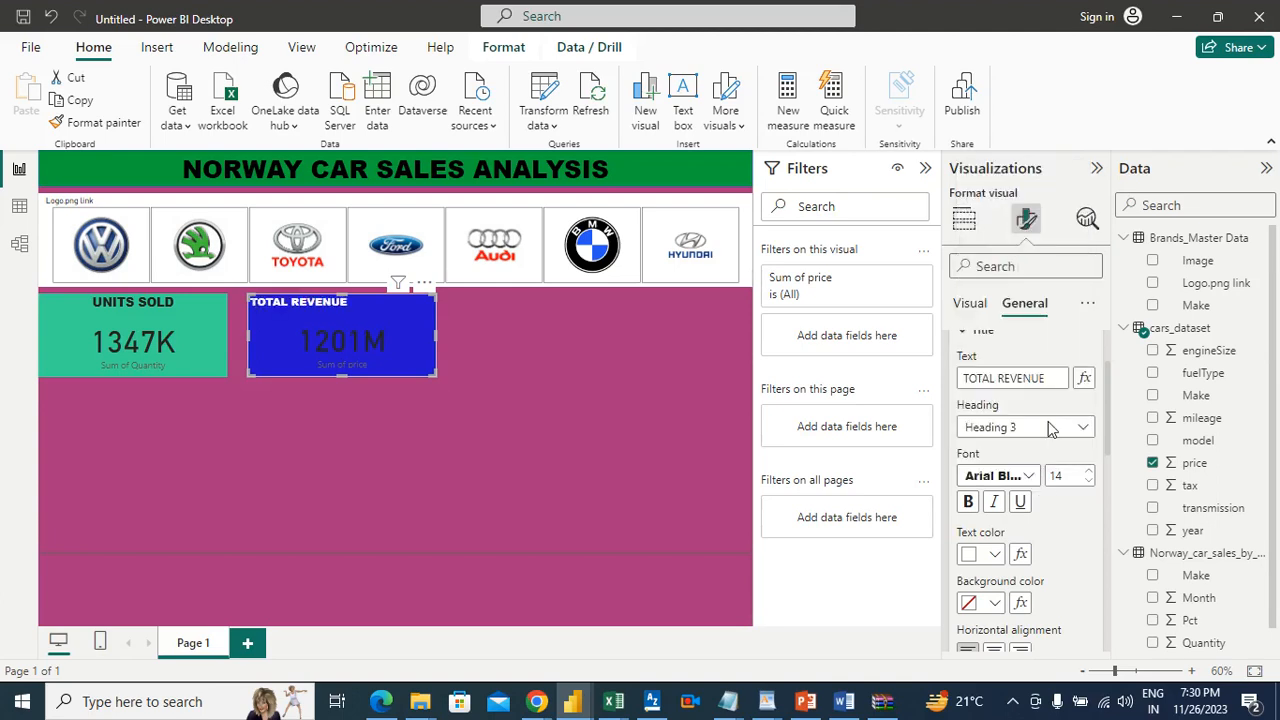
{"action": "left_click", "coordinate": [1087, 473]}
{"action": "left_click", "coordinate": [1087, 473]}
{"action": "left_click", "coordinate": [1087, 473]}
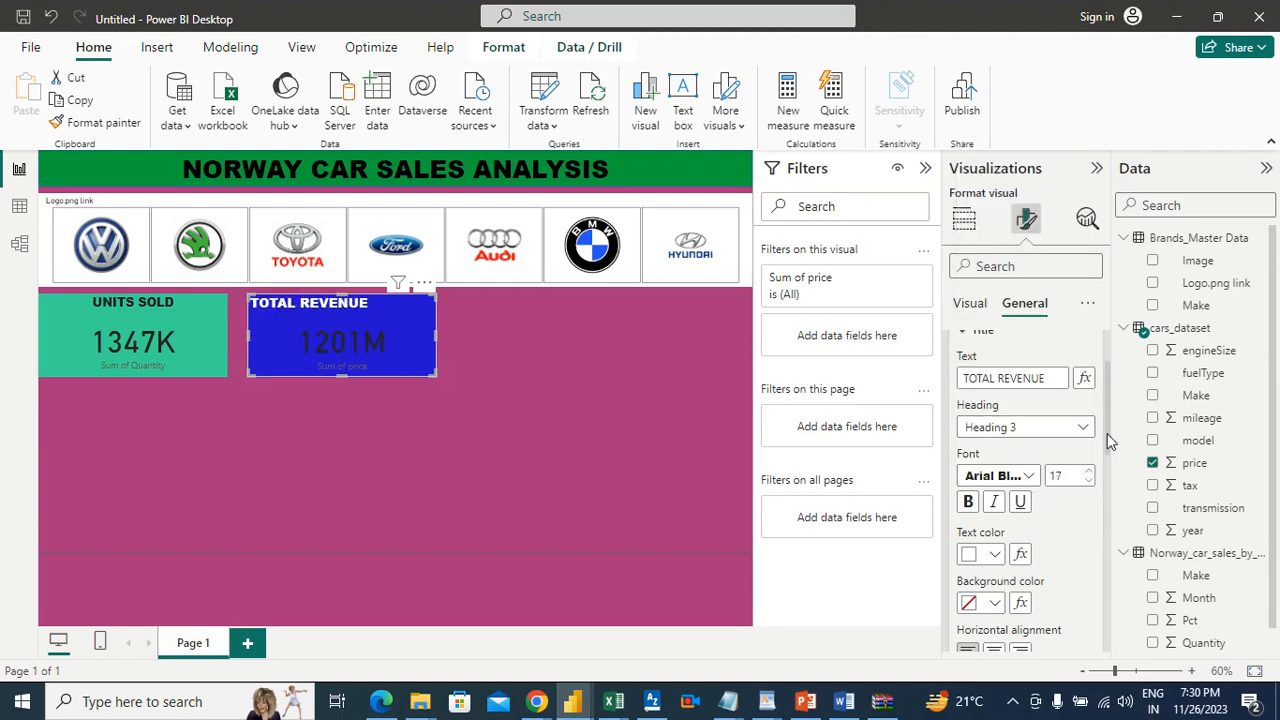
{"action": "scroll", "coordinate": [1107, 420], "scroll_direction": "down", "scroll_amount": 3}
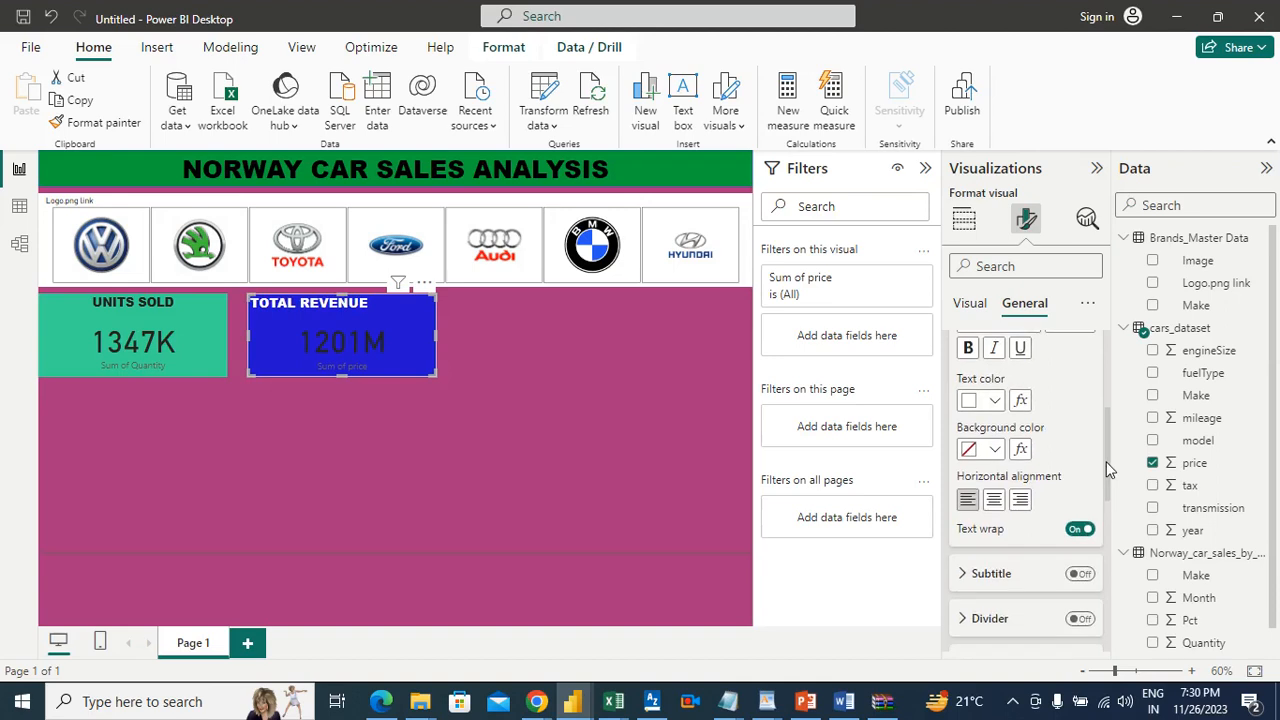
{"action": "left_click", "coordinate": [992, 511]}
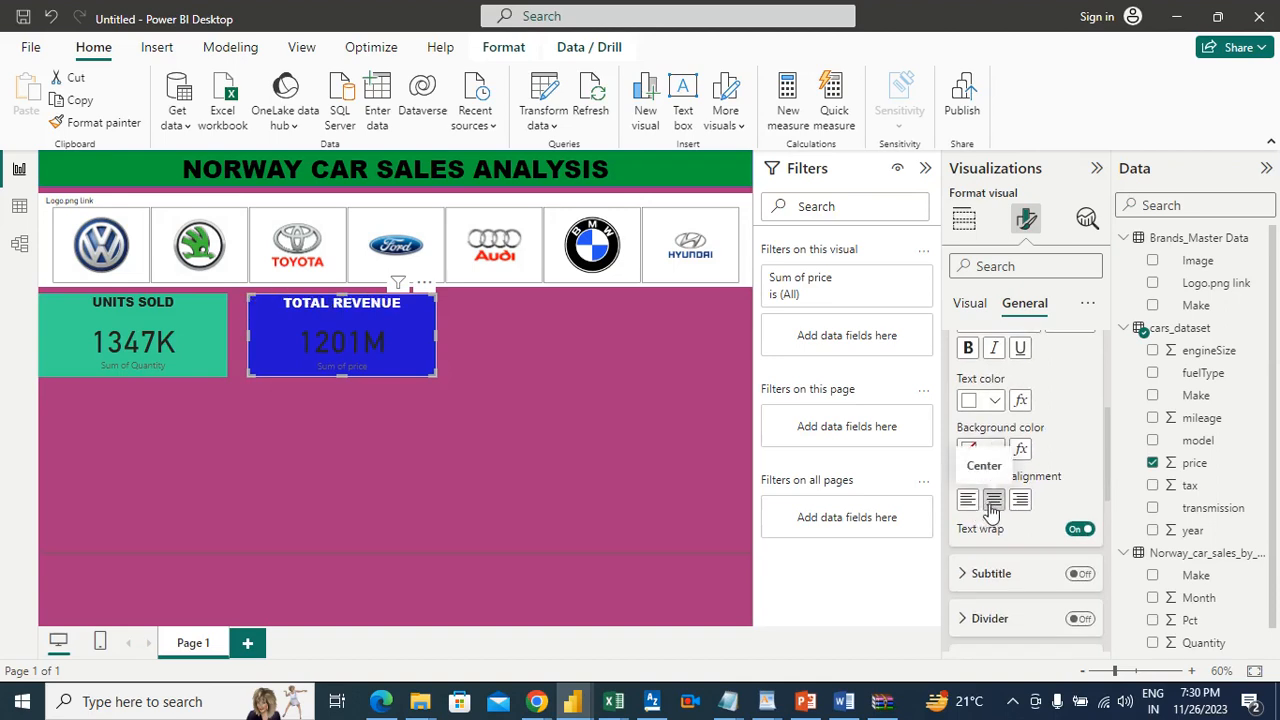
Step: Set the callout value color of the TOTAL REVENUE card to white (#FFFFFF)
{"action": "left_click_drag", "start_coordinate": [1107, 422], "coordinate": [1105, 455]}
{"action": "left_click", "coordinate": [968, 303]}
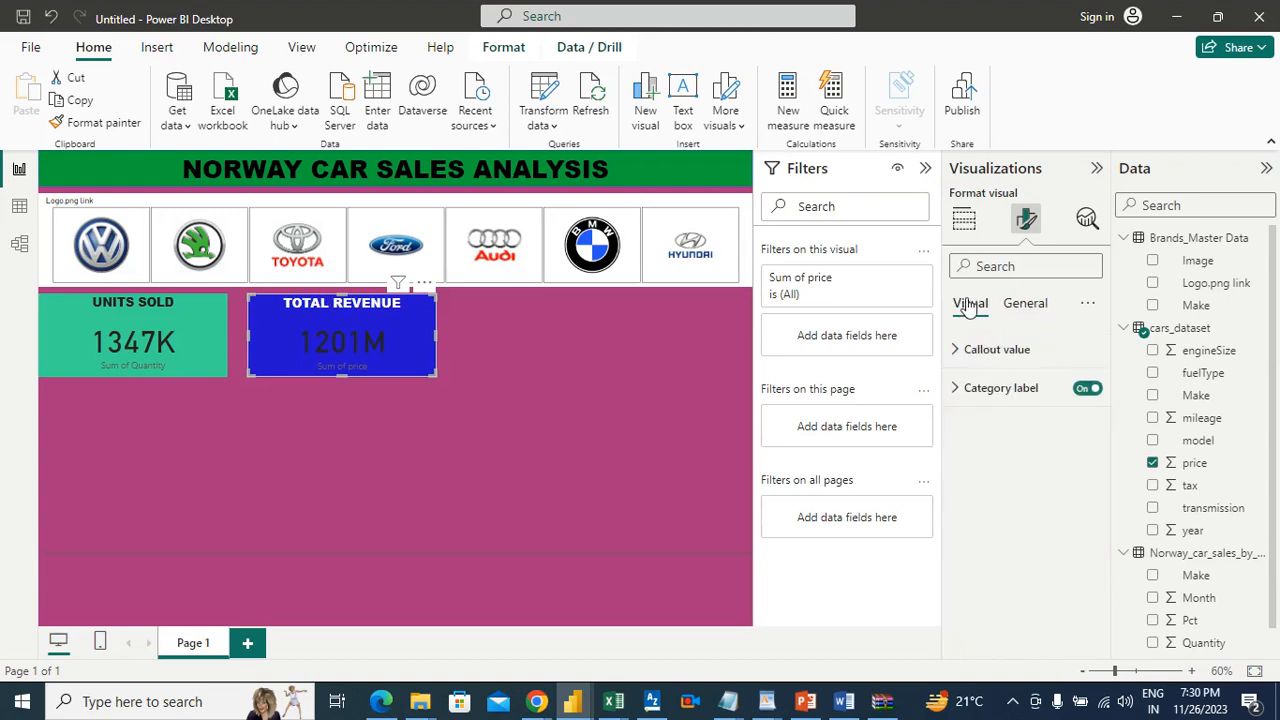
{"action": "left_click", "coordinate": [986, 349]}
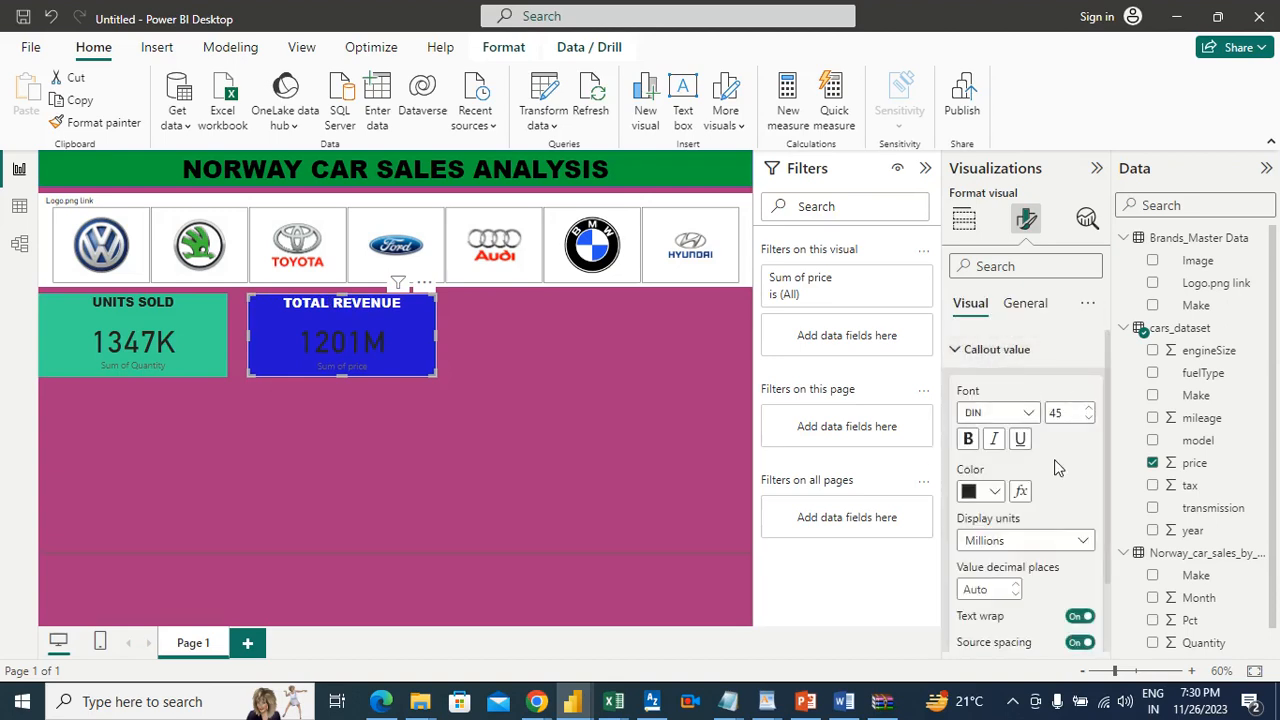
{"action": "left_click", "coordinate": [994, 494]}
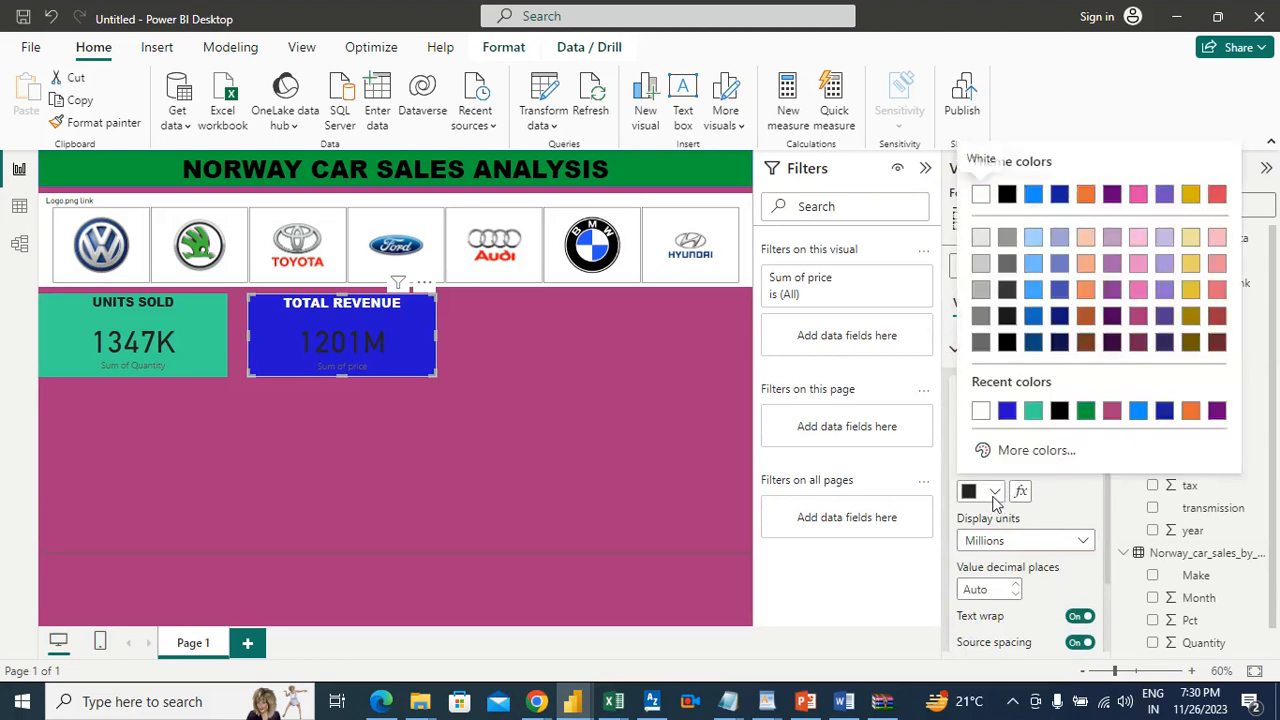
{"action": "left_click", "coordinate": [981, 411]}
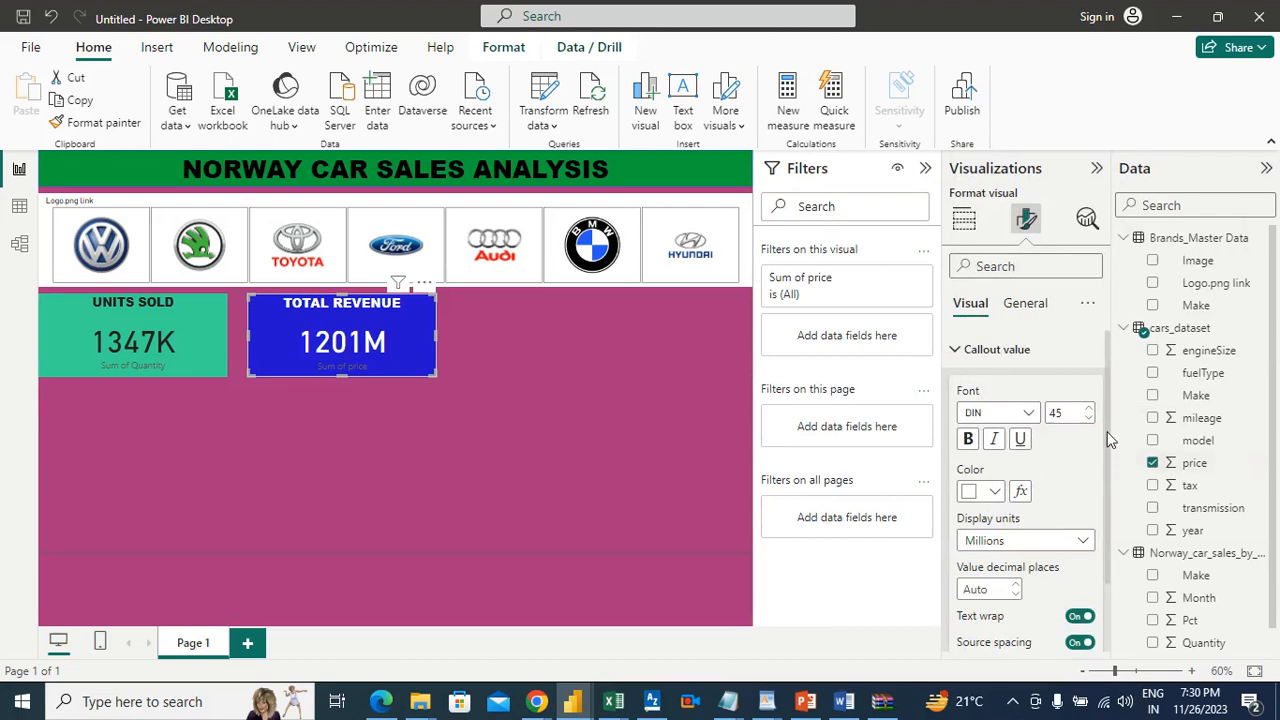
{"action": "scroll", "coordinate": [1108, 440], "scroll_direction": "down", "scroll_amount": 2}
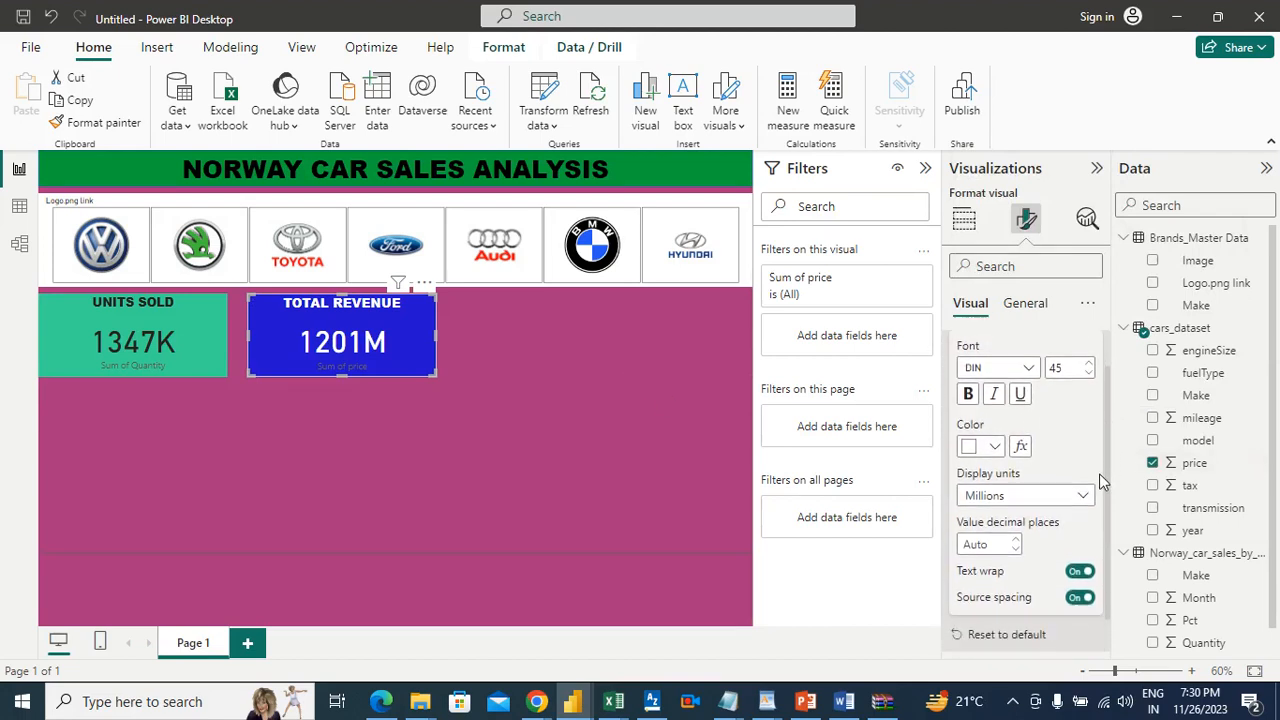
{"action": "scroll", "coordinate": [1099, 476], "scroll_direction": "down", "scroll_amount": 1}
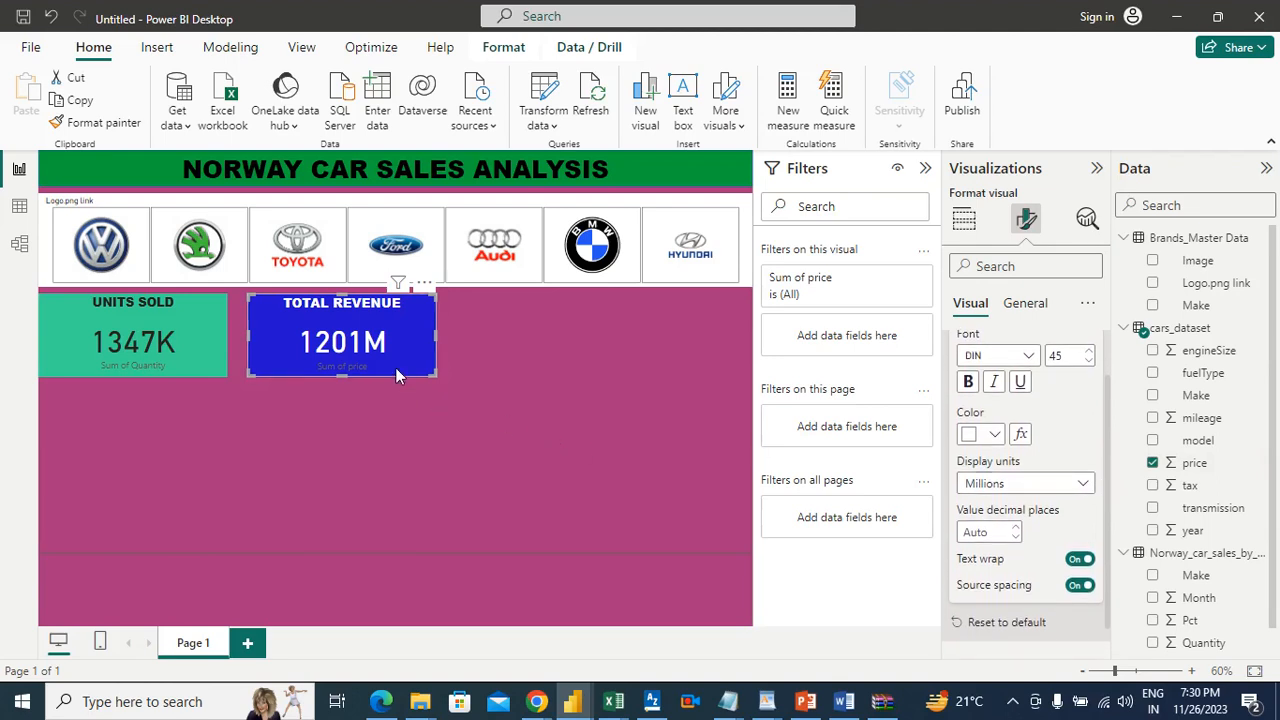
{"action": "left_click", "coordinate": [496, 346]}
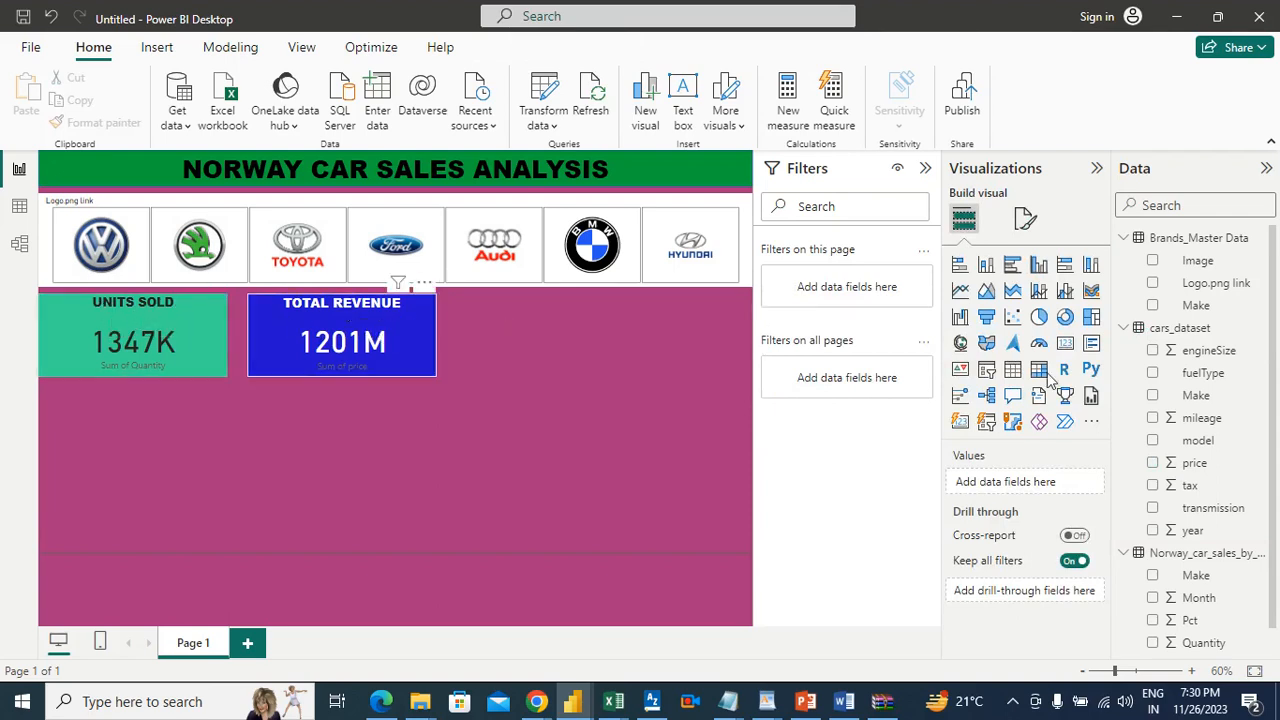
Step: Increase the title font size of the TOTAL REVENUE card to 24
{"action": "left_click", "coordinate": [393, 317]}
{"action": "left_click", "coordinate": [1031, 226]}
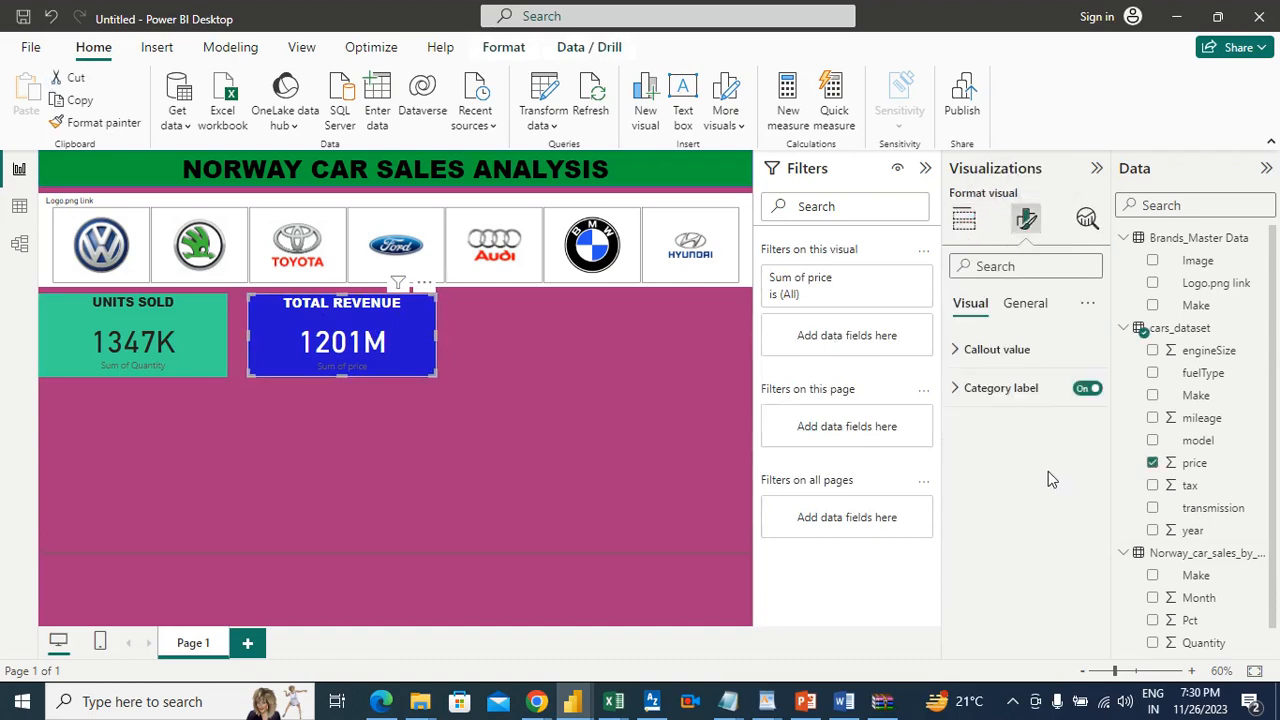
{"action": "left_click", "coordinate": [1025, 303]}
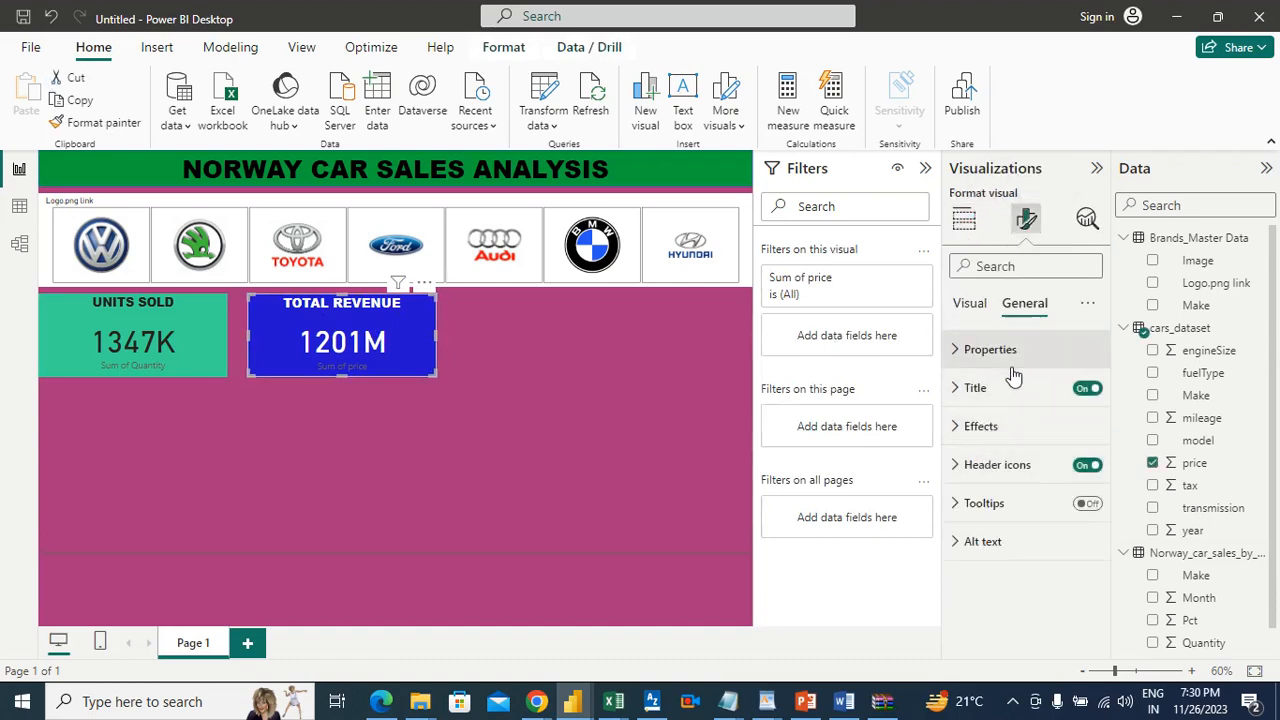
{"action": "left_click", "coordinate": [1055, 389]}
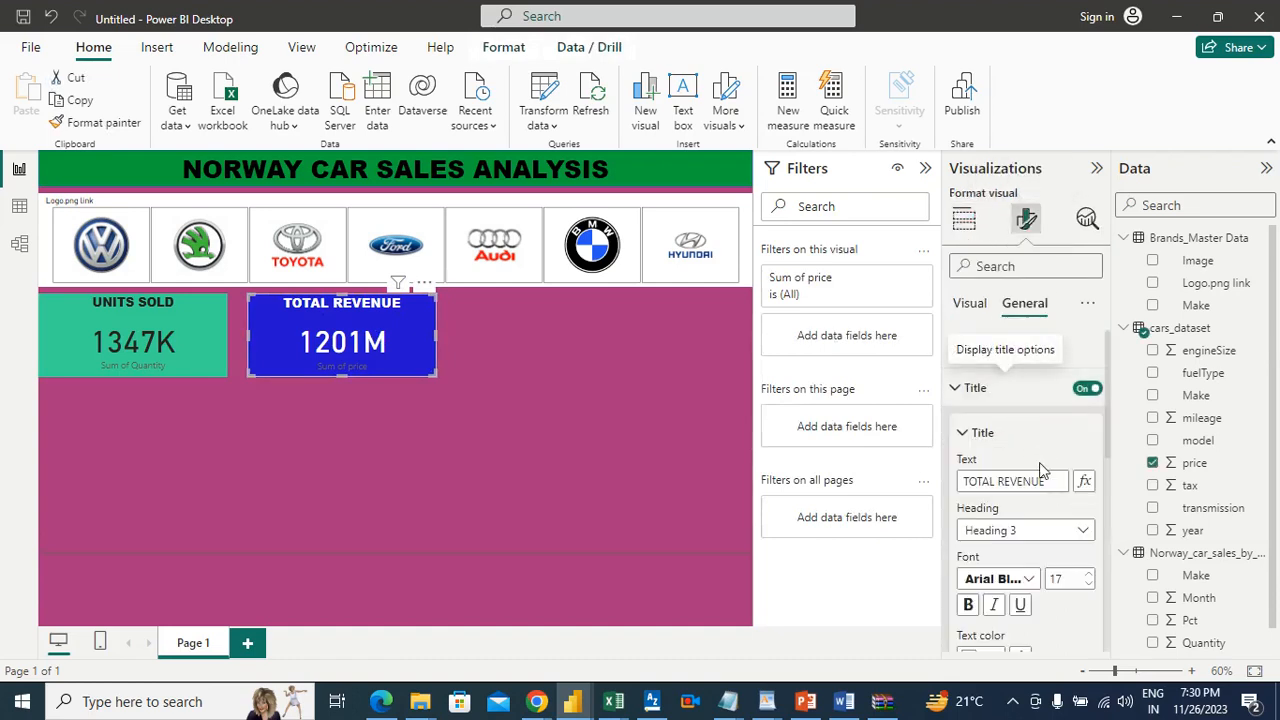
{"action": "left_click", "coordinate": [1088, 575]}
{"action": "left_click", "coordinate": [1088, 575]}
{"action": "left_click", "coordinate": [1088, 575]}
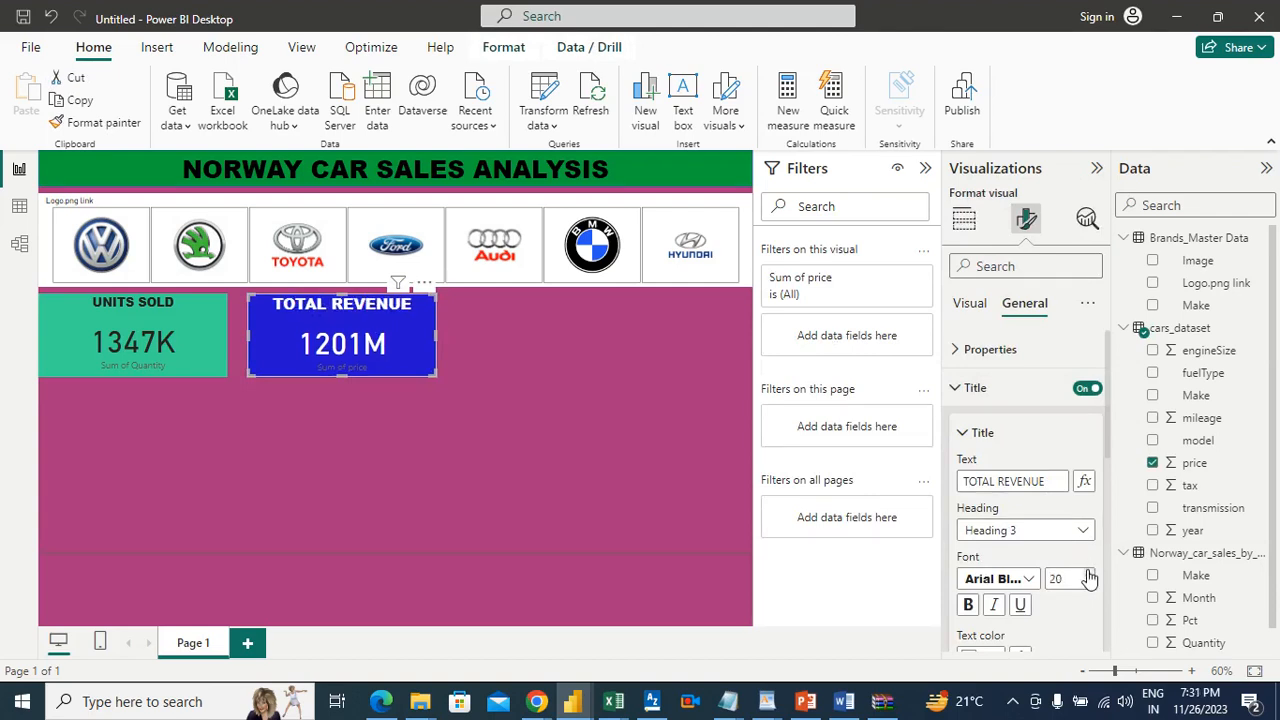
{"action": "left_click", "coordinate": [1088, 575]}
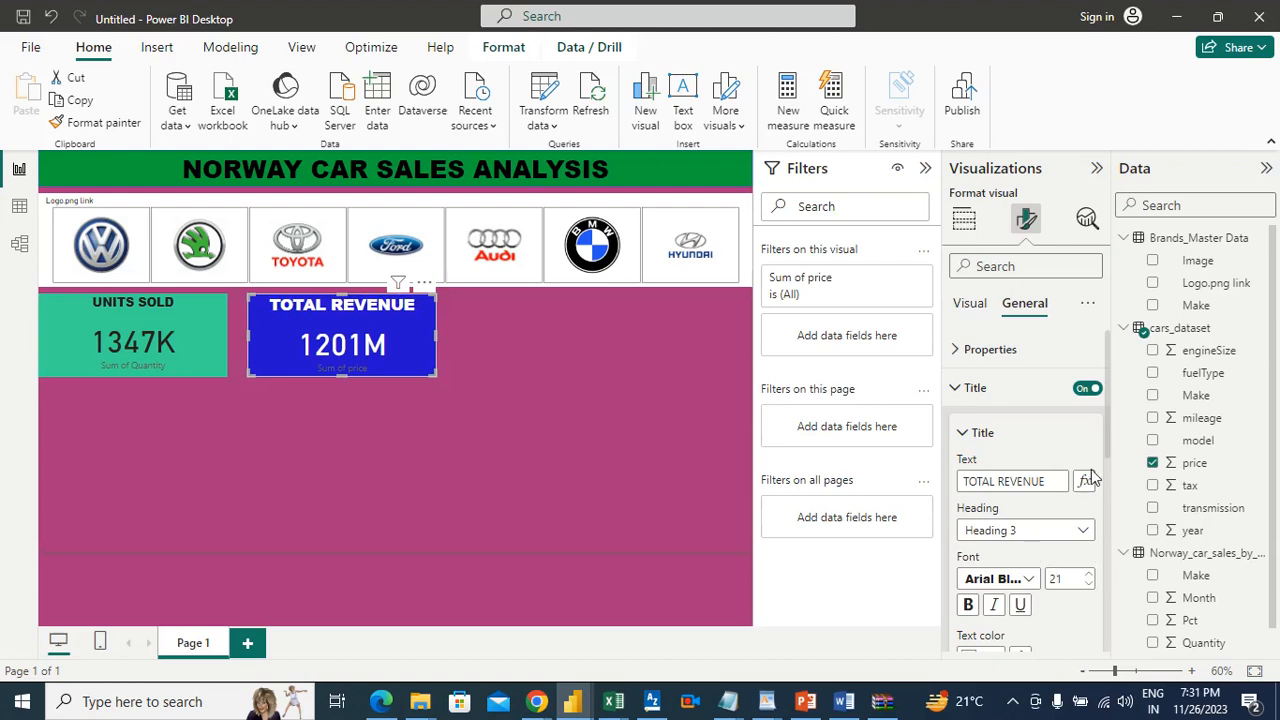
{"action": "left_click", "coordinate": [1088, 575]}
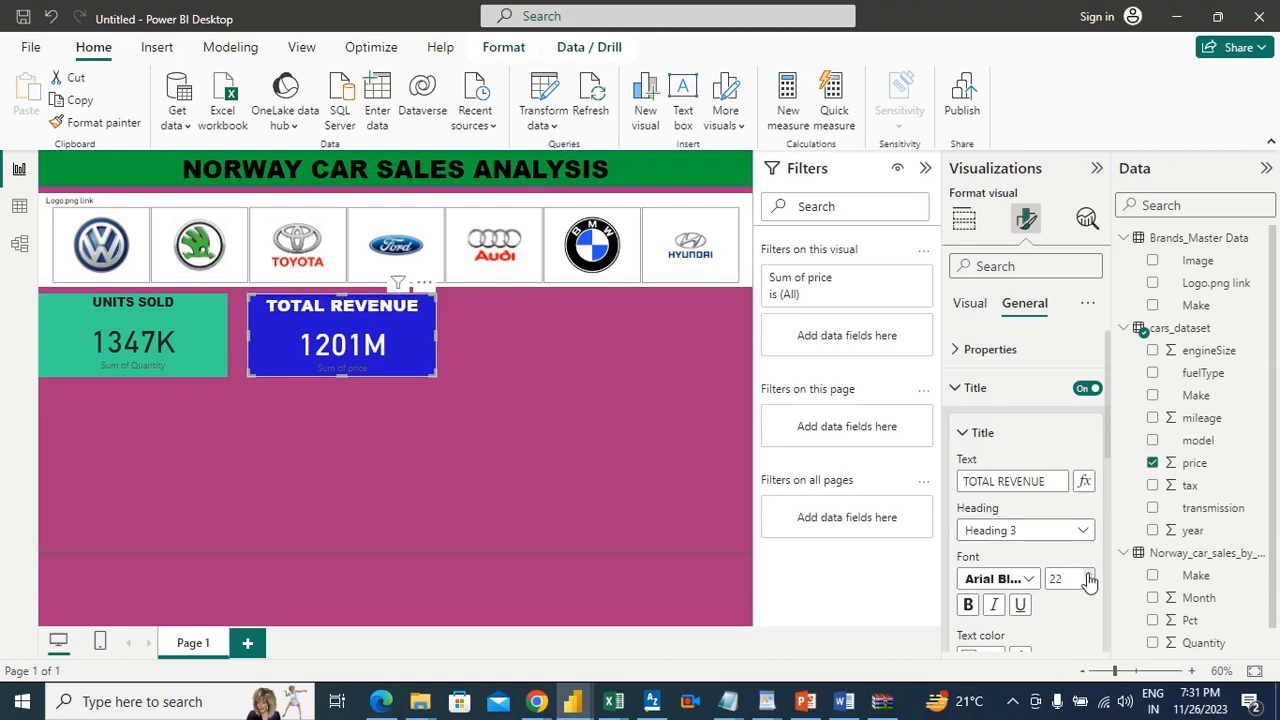
{"action": "left_click", "coordinate": [1088, 575]}
{"action": "left_click", "coordinate": [1088, 575]}
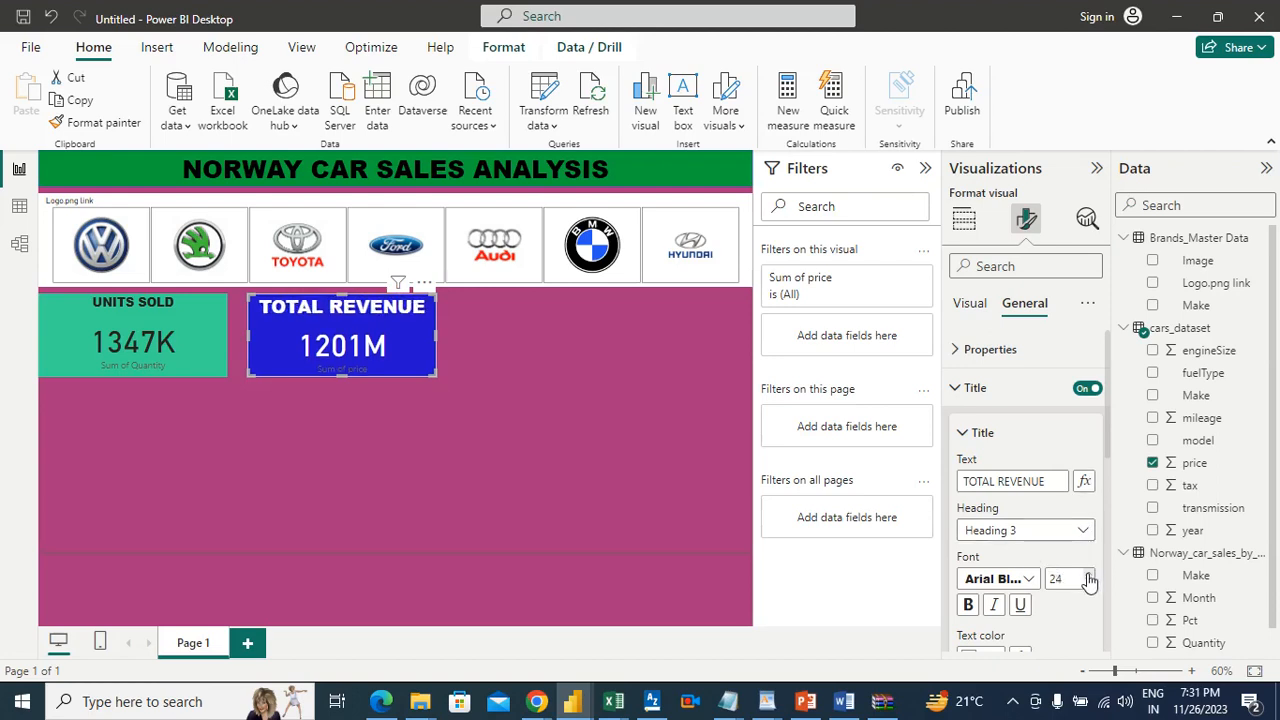
Step: Increase the title font size of the UNITS SOLD card to 23
{"action": "left_click", "coordinate": [165, 318]}
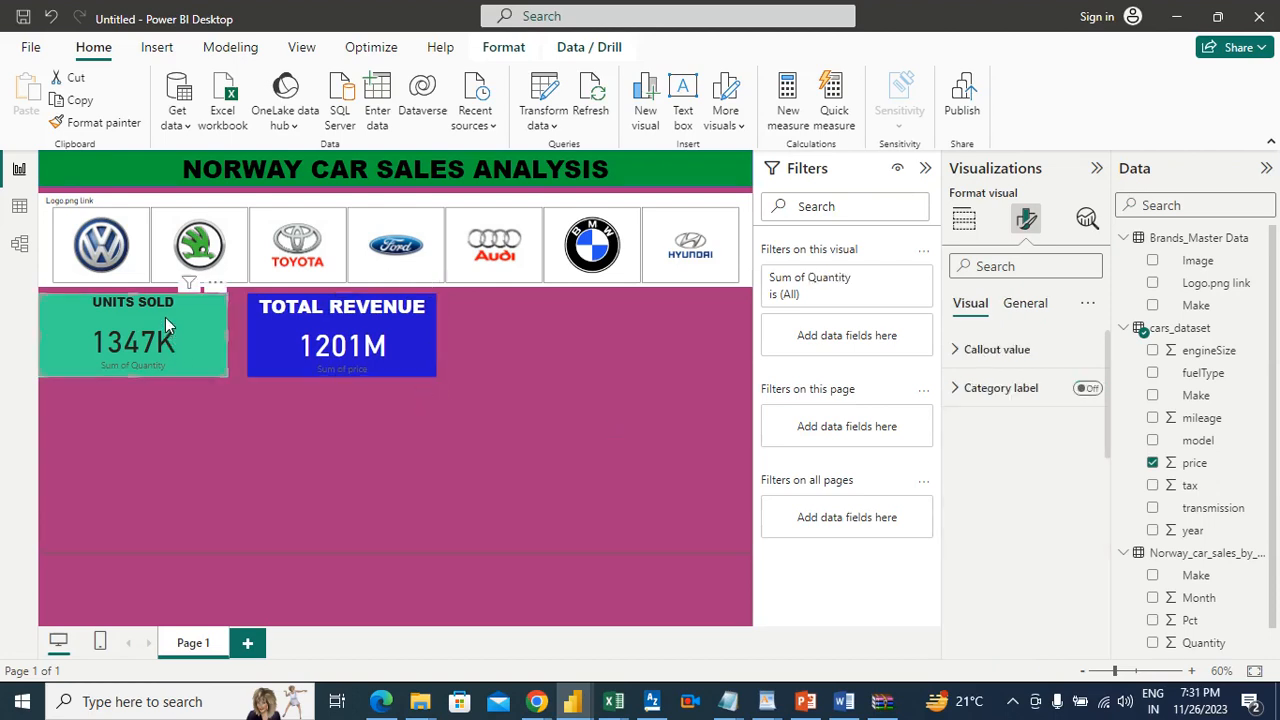
{"action": "left_click", "coordinate": [1017, 307]}
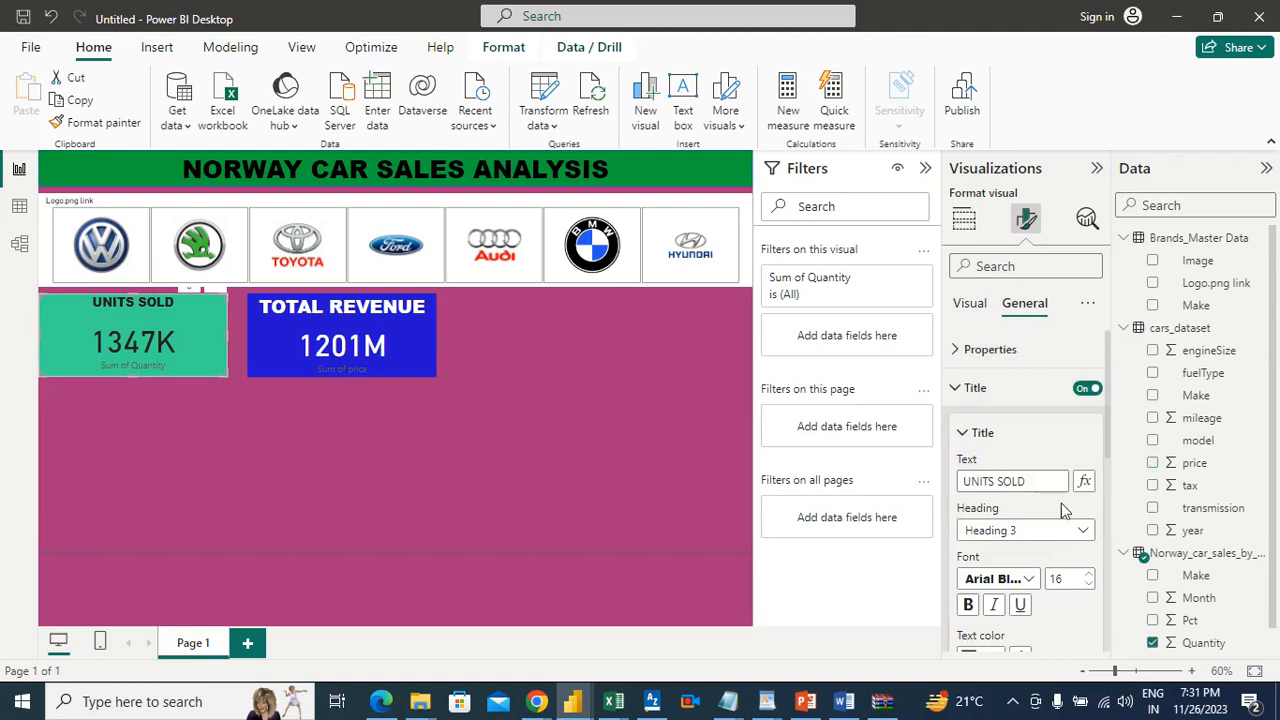
{"action": "left_click", "coordinate": [1089, 575]}
{"action": "left_click", "coordinate": [1089, 575]}
{"action": "left_click", "coordinate": [1089, 576]}
{"action": "left_click", "coordinate": [1089, 576]}
{"action": "left_click", "coordinate": [1089, 576]}
{"action": "left_click", "coordinate": [1089, 576]}
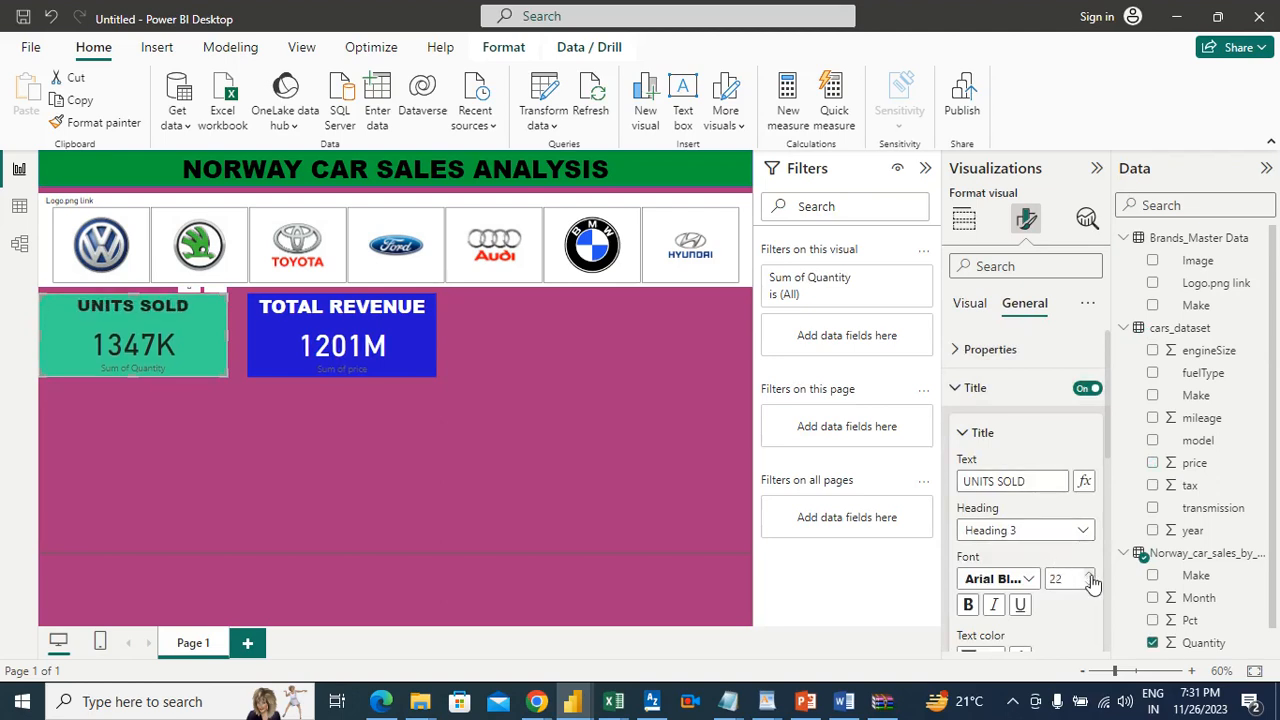
{"action": "left_click", "coordinate": [1089, 576]}
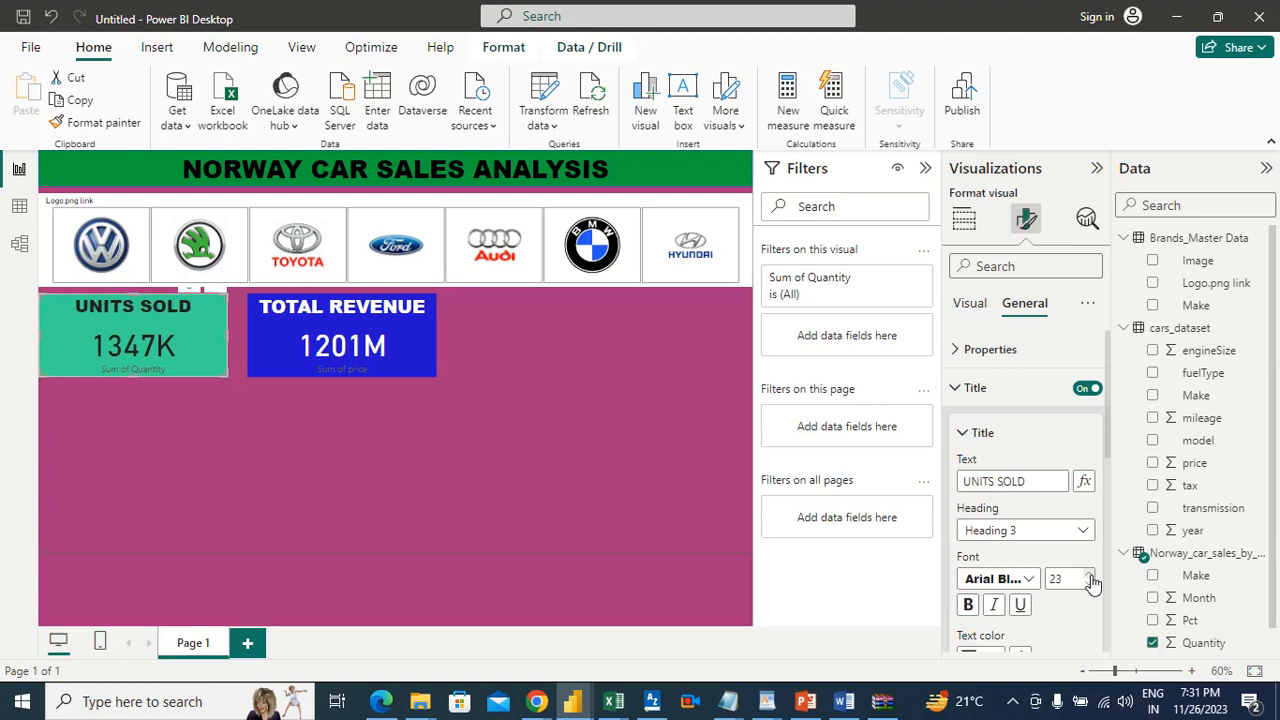
Step: Change the callout value font of the UNITS SOLD card to Arial Black
{"action": "left_click", "coordinate": [978, 308]}
{"action": "left_click", "coordinate": [997, 350]}
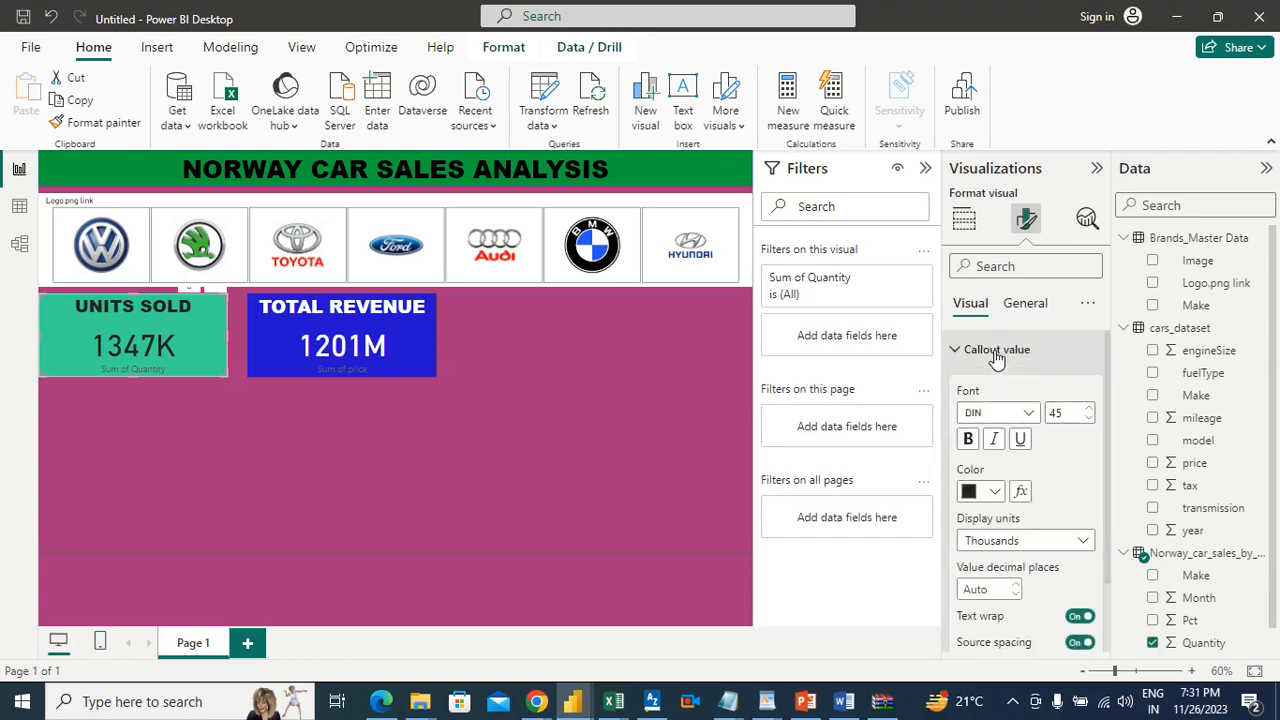
{"action": "left_click", "coordinate": [1030, 413]}
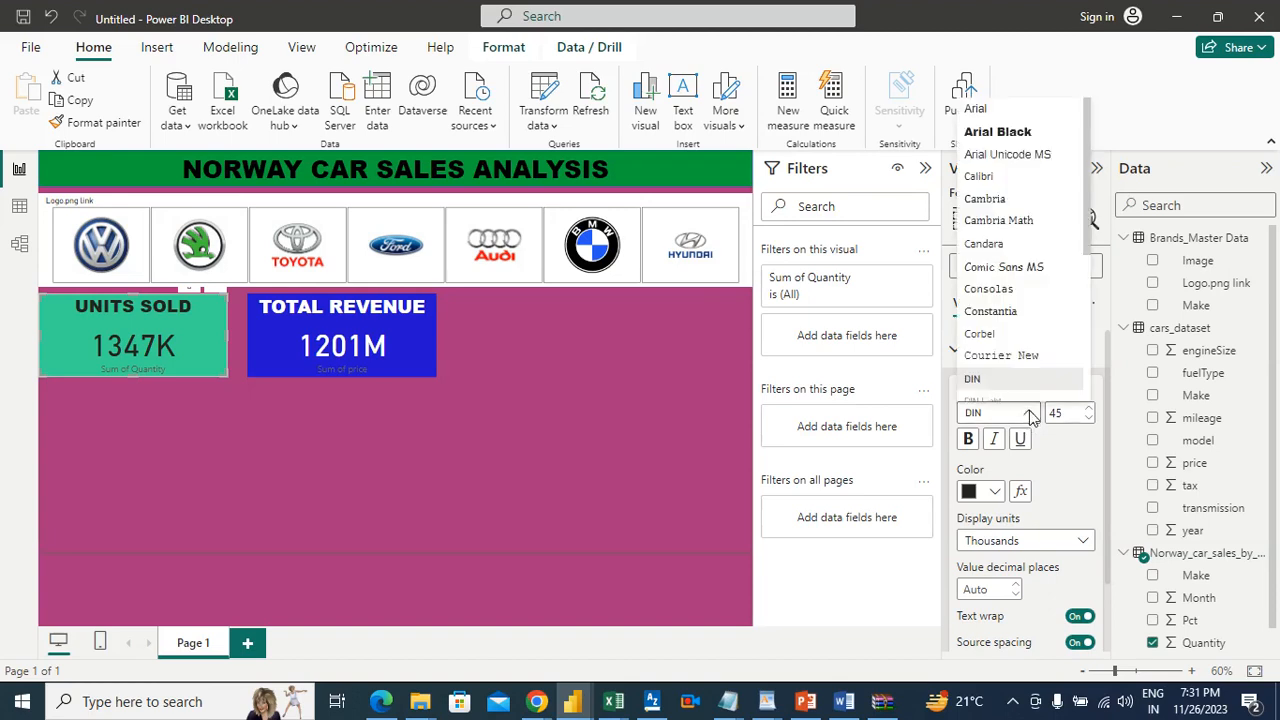
{"action": "left_click", "coordinate": [1006, 133]}
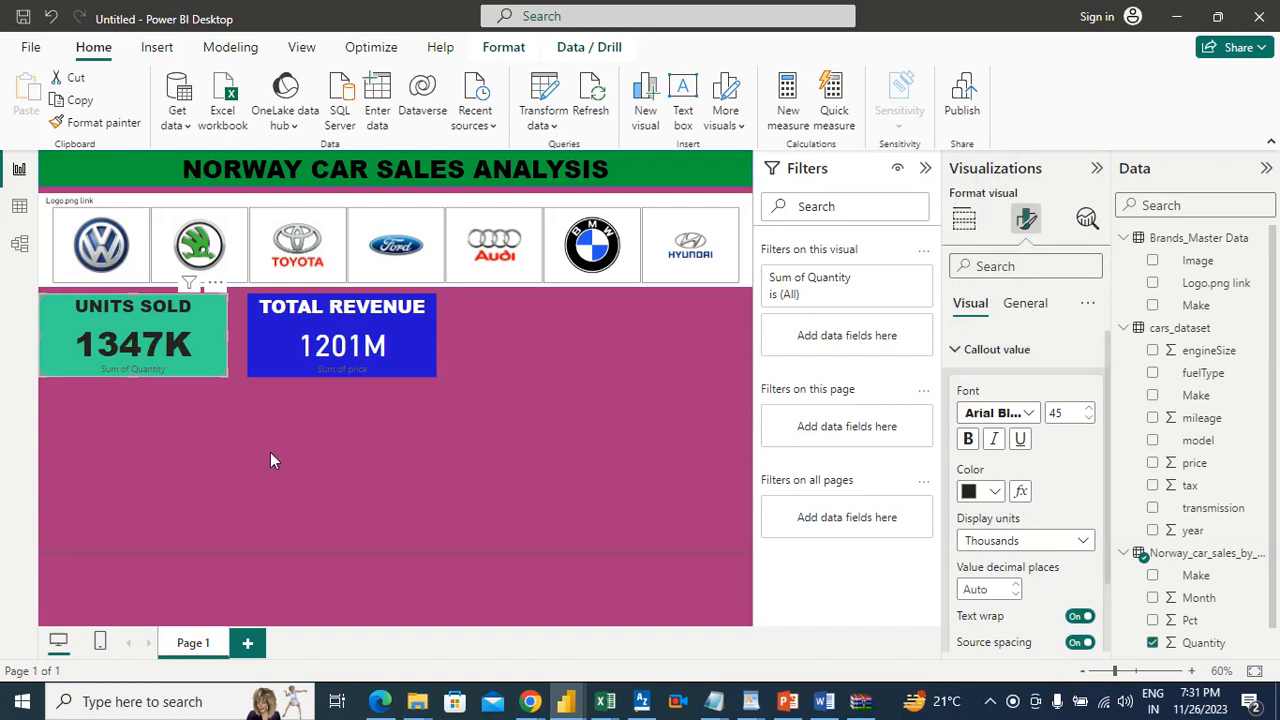
{"action": "left_click", "coordinate": [192, 325]}
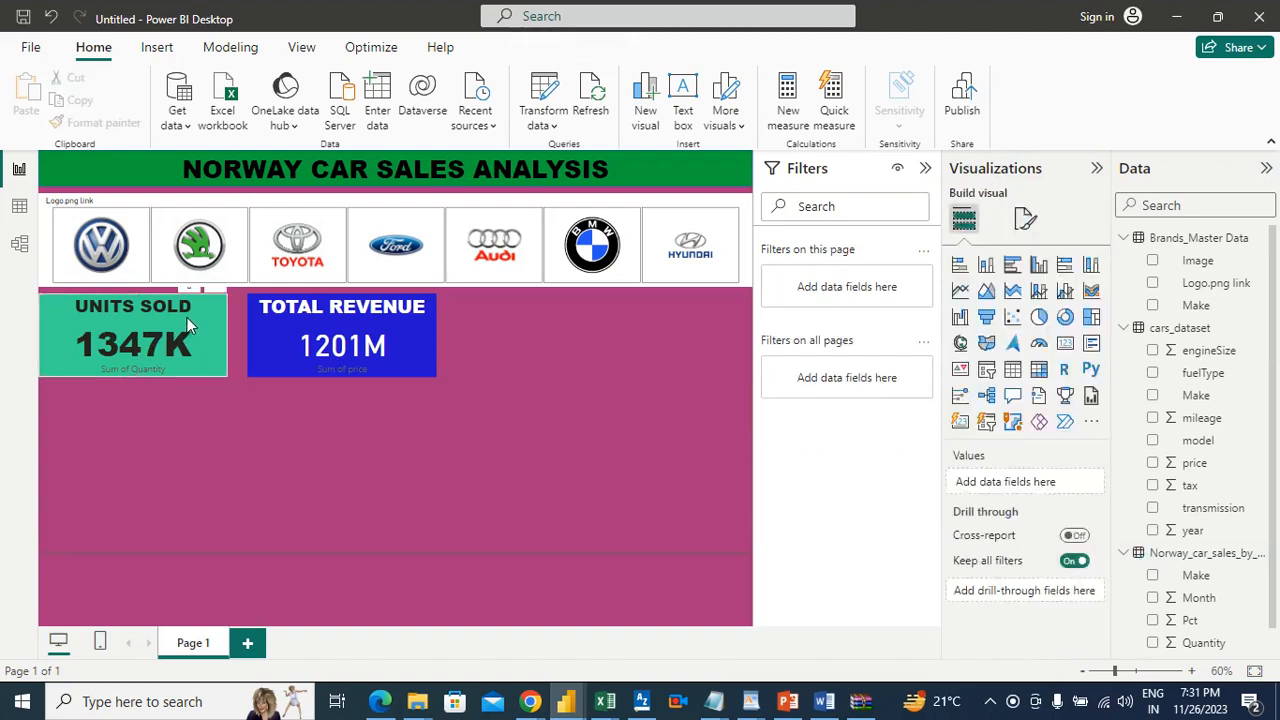
Step: Change the callout value font of the TOTAL REVENUE card to Arial Black and deselect the card
{"action": "left_click", "coordinate": [397, 327]}
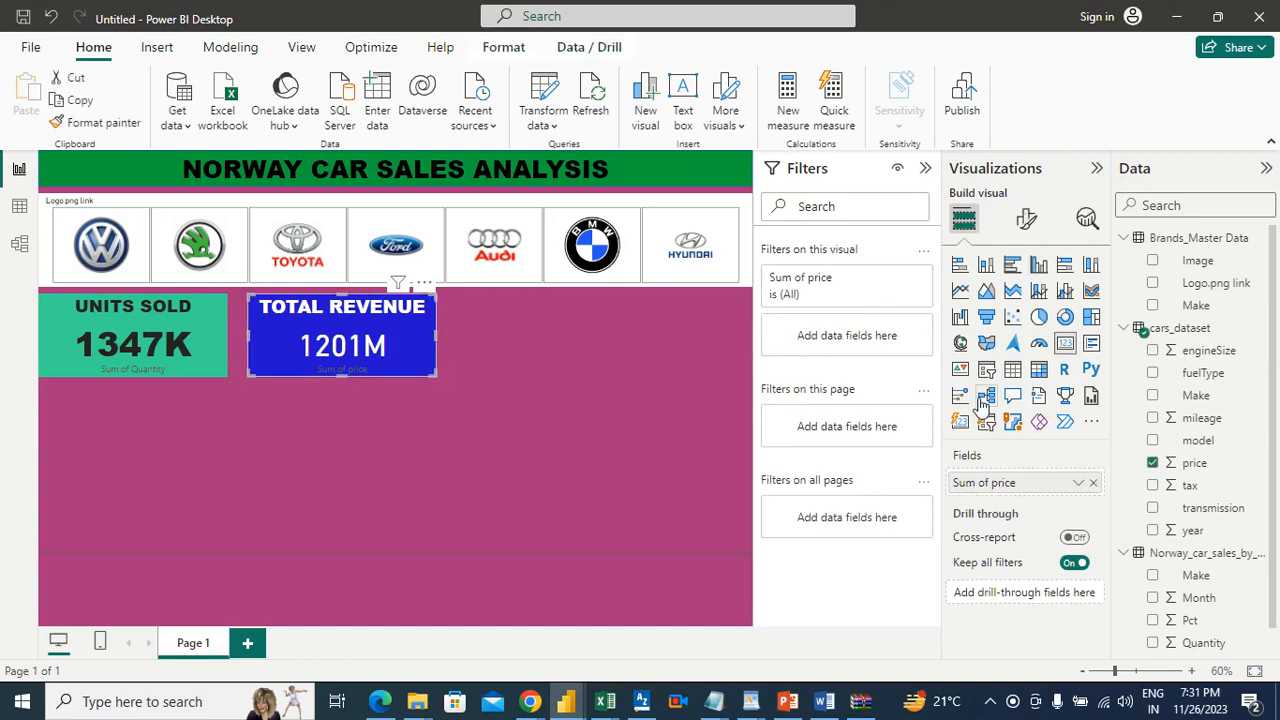
{"action": "left_click", "coordinate": [1026, 219]}
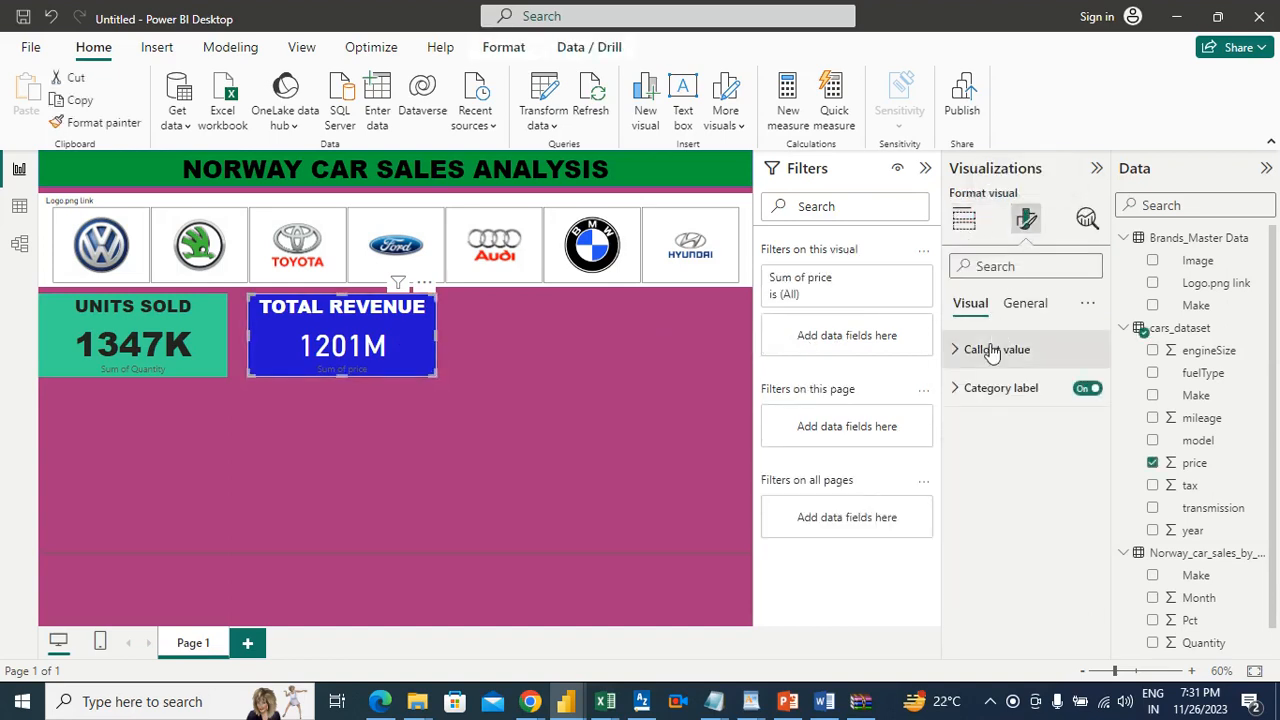
{"action": "left_click", "coordinate": [990, 352]}
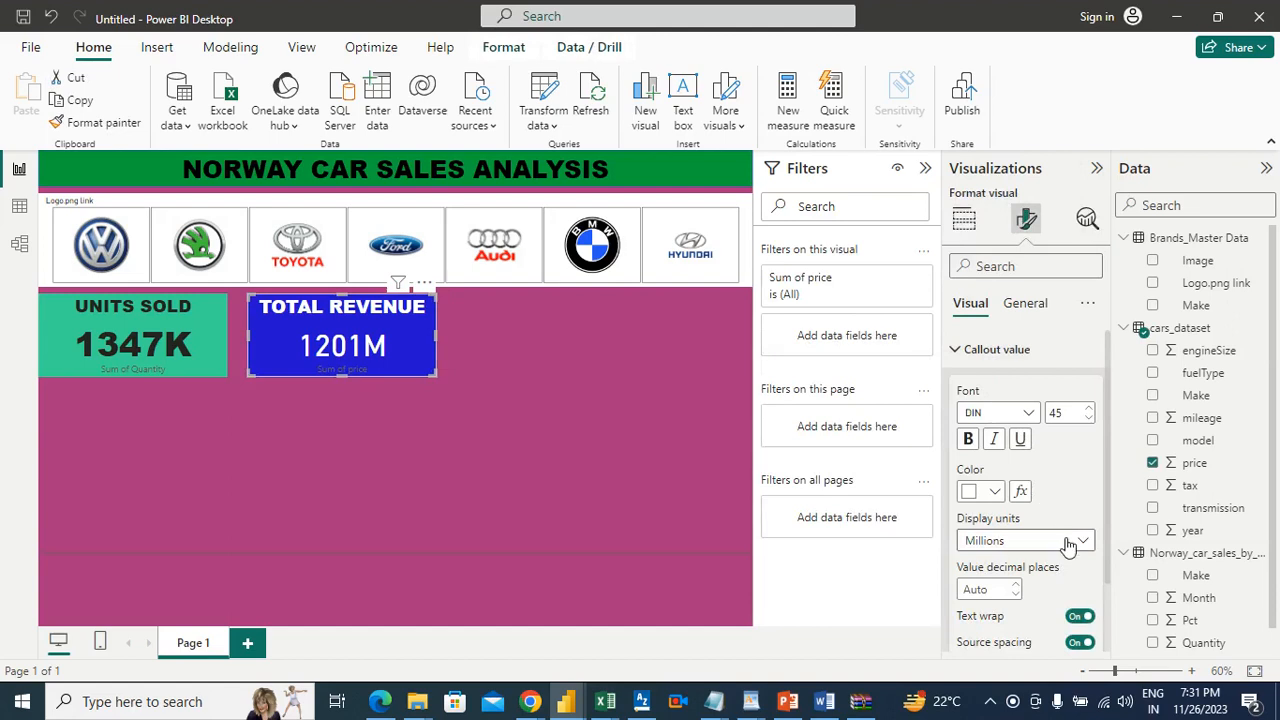
{"action": "left_click", "coordinate": [1028, 413]}
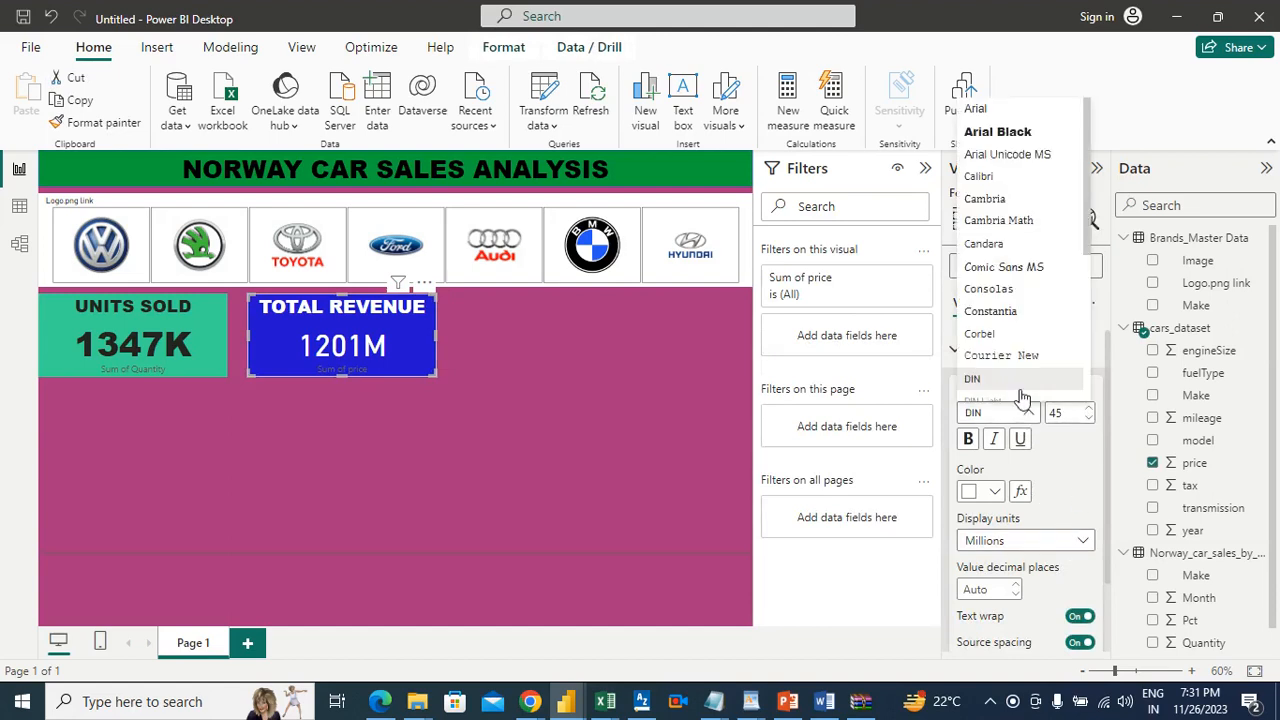
{"action": "left_click", "coordinate": [987, 138]}
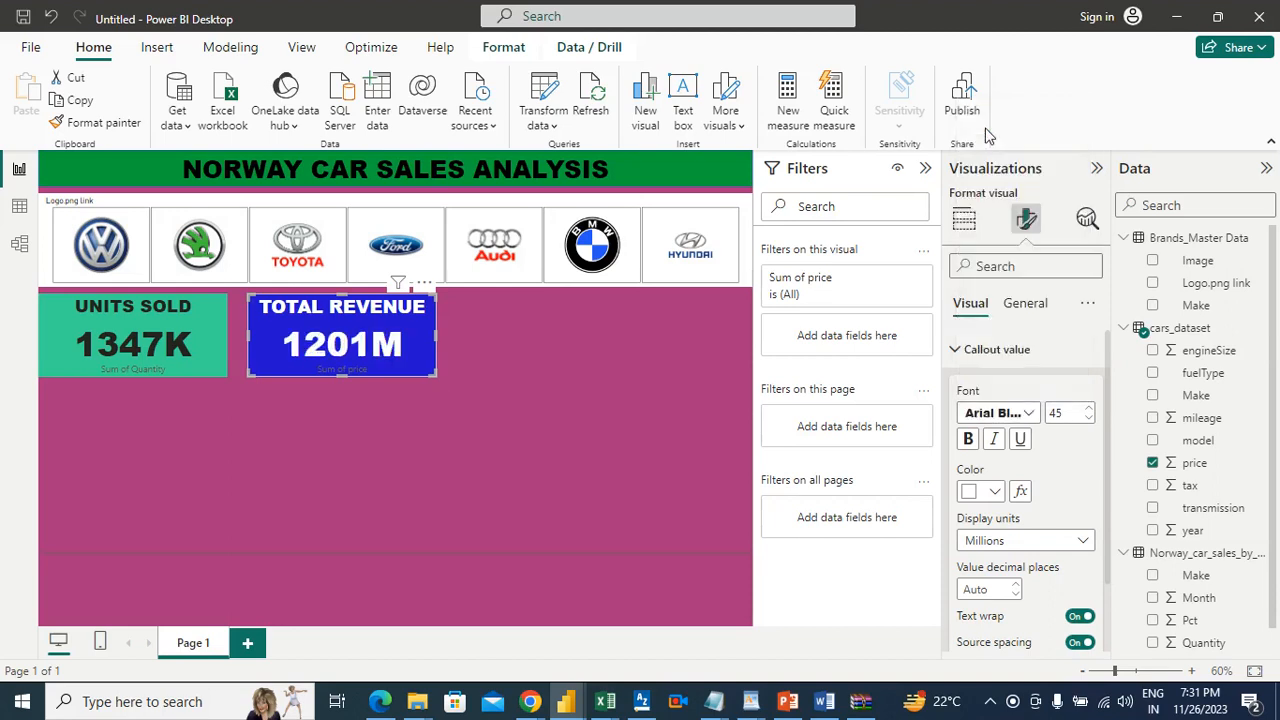
{"action": "left_click", "coordinate": [633, 368]}
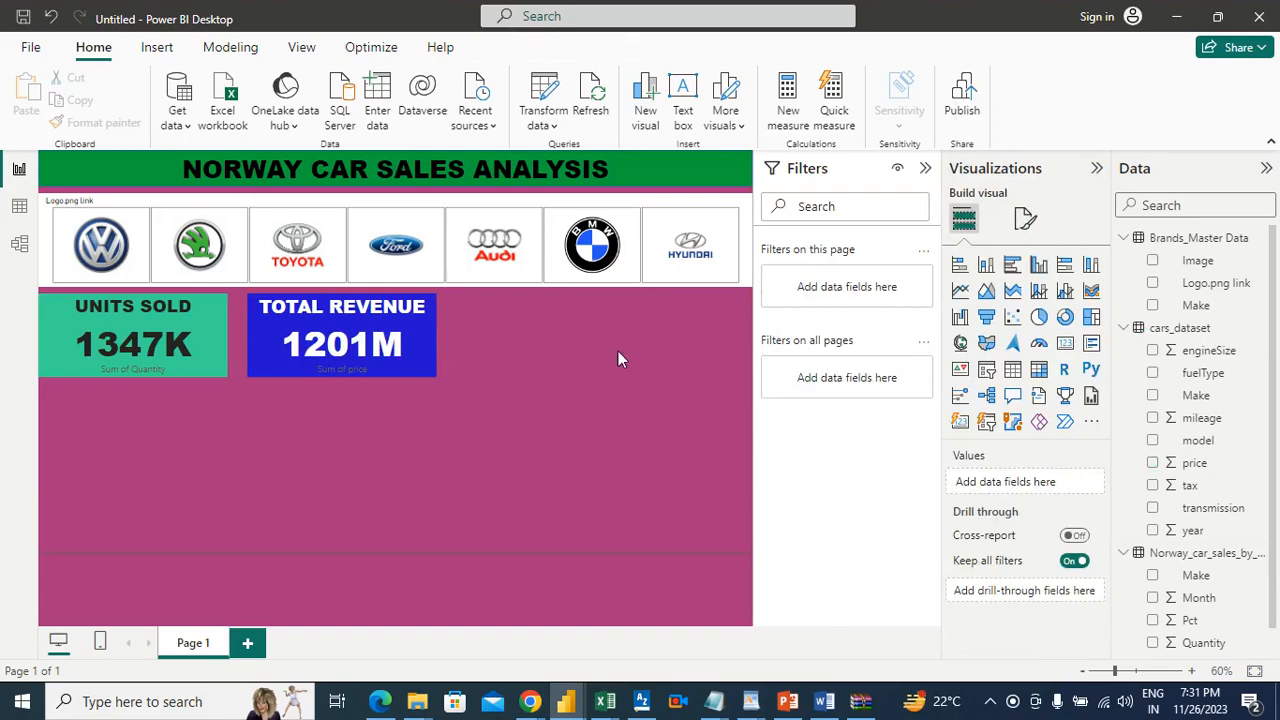
Step: Switch to the Word requirements document and highlight item 2, about revenue generated for each car model, in green
{"action": "left_click", "coordinate": [824, 701]}
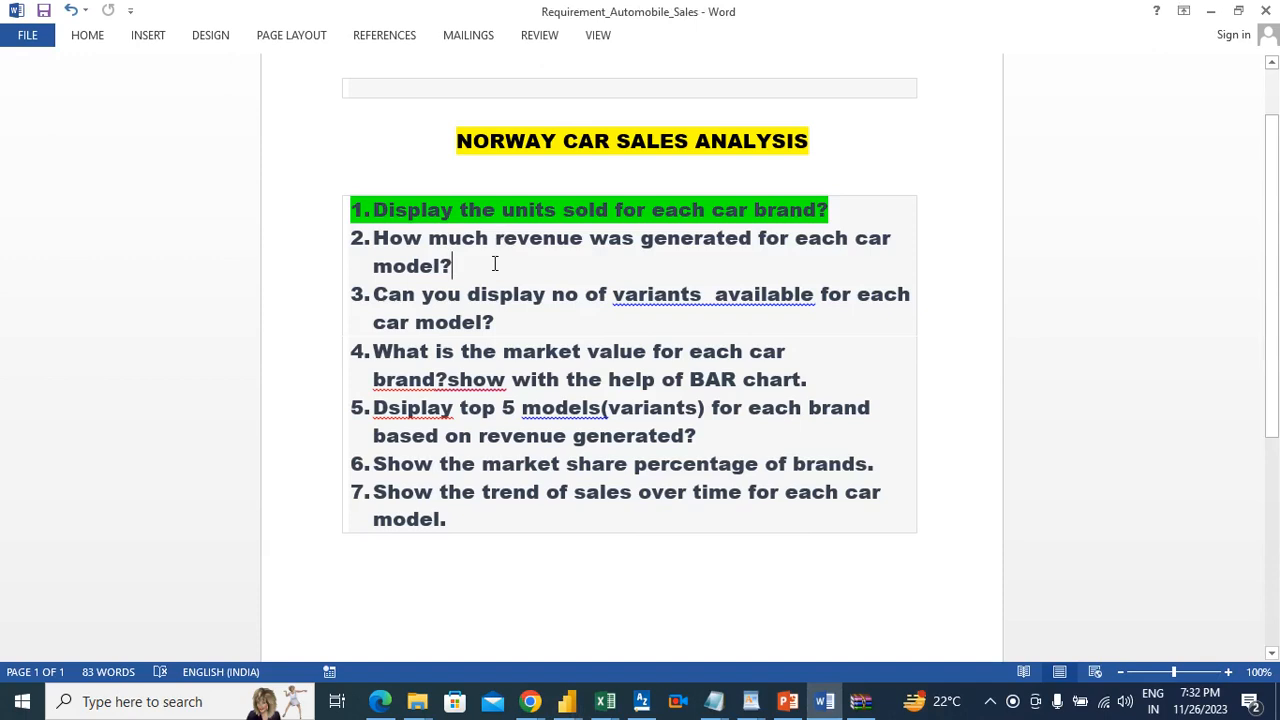
{"action": "left_click_drag", "start_coordinate": [455, 266], "coordinate": [387, 246]}
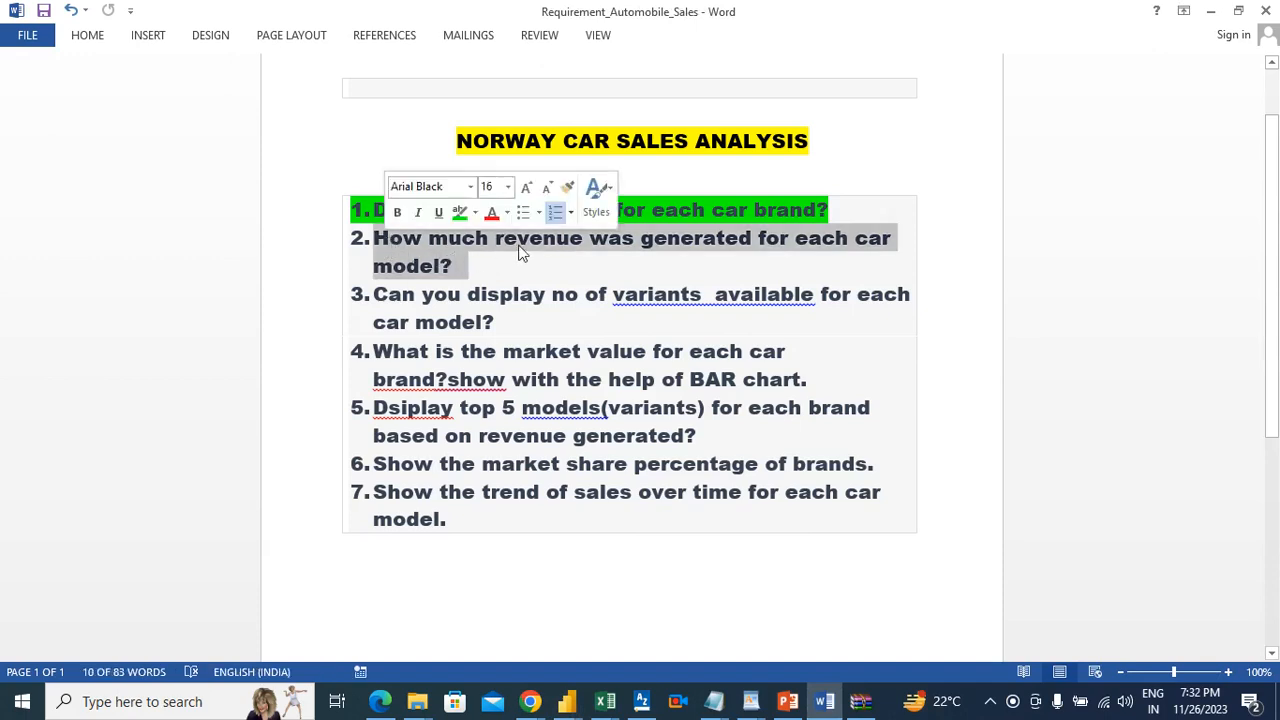
{"action": "left_click", "coordinate": [96, 40]}
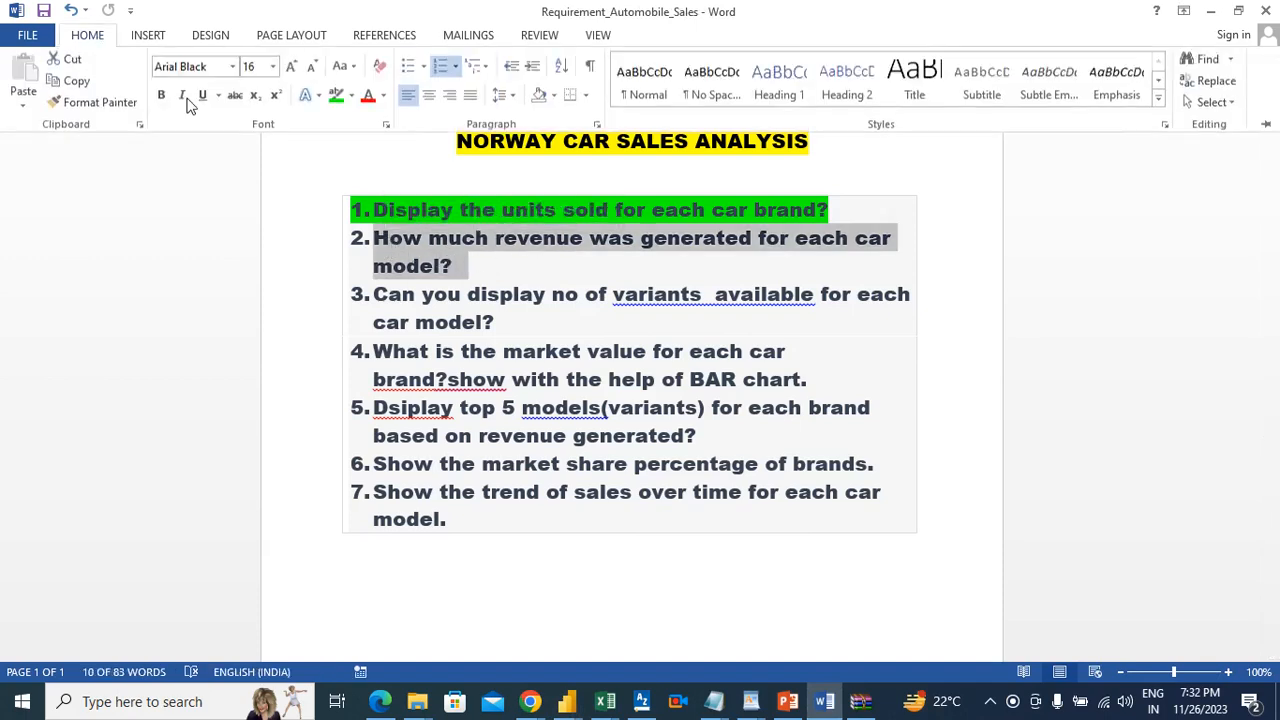
{"action": "left_click", "coordinate": [336, 96]}
{"action": "left_click", "coordinate": [498, 347]}
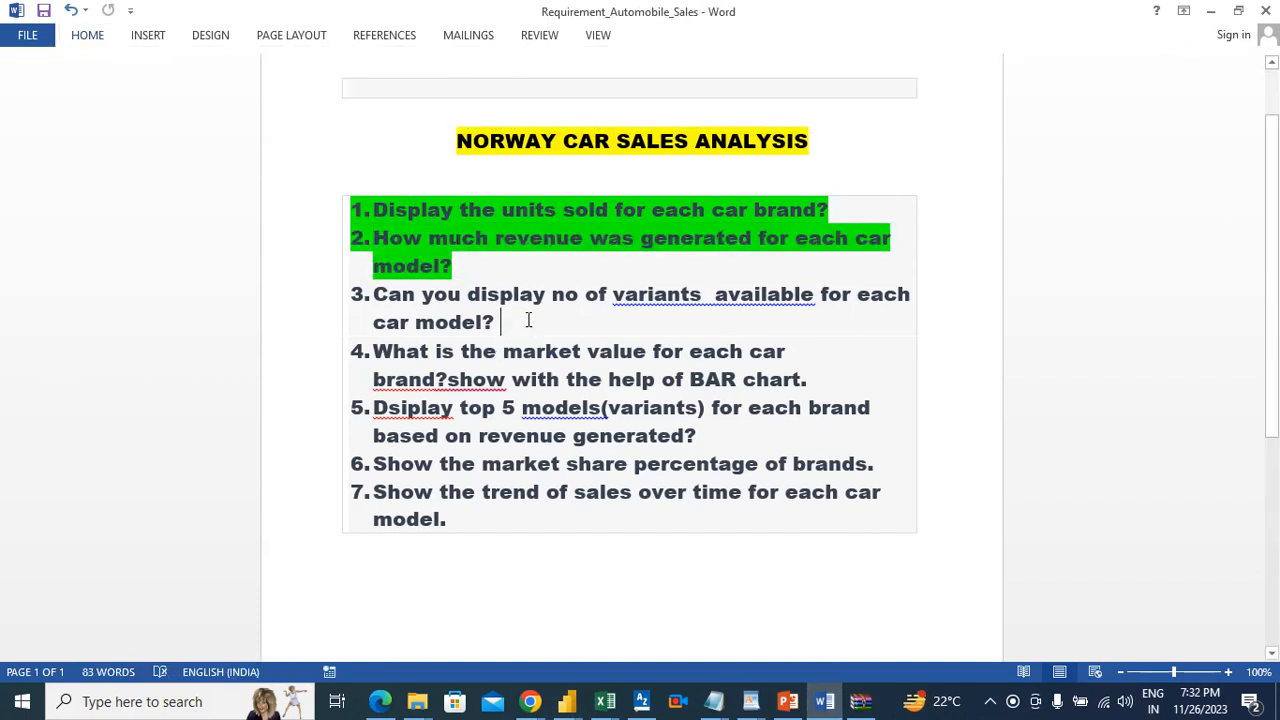
Step: Return to Power BI, add a new blank card visual and place it beside the TOTAL REVENUE card
{"action": "key", "text": "alt+Tab"}
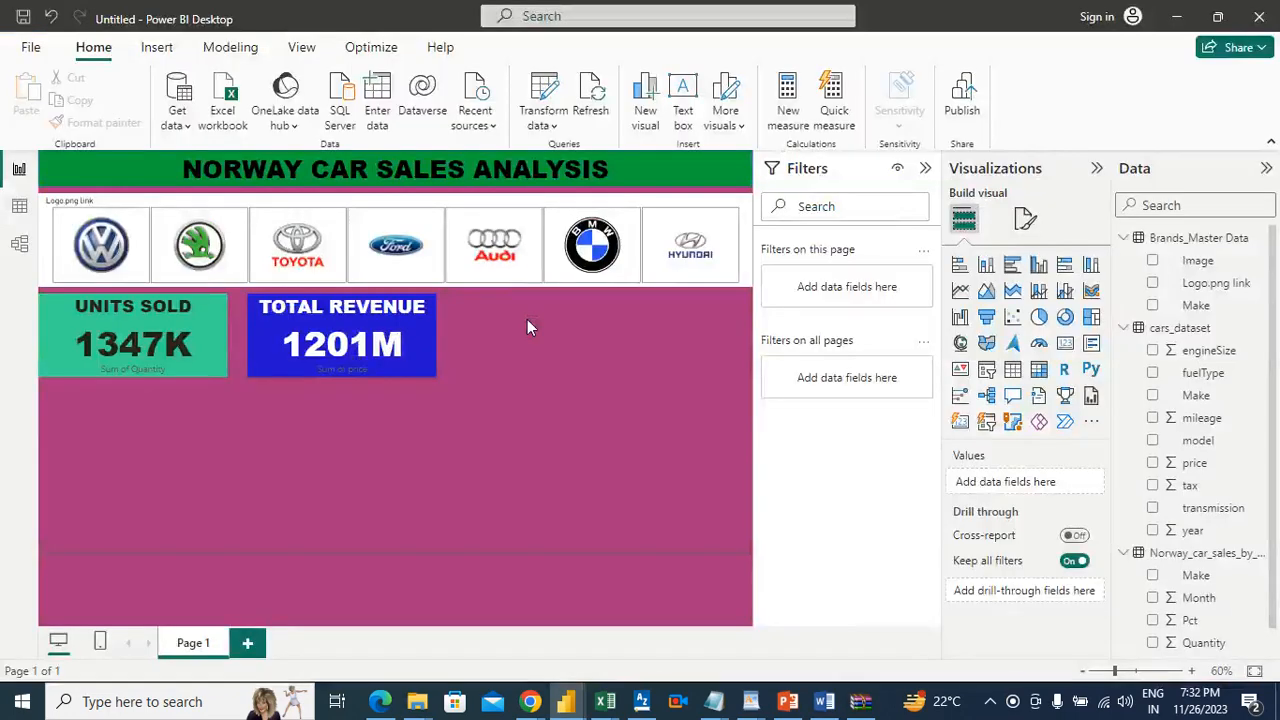
{"action": "left_click", "coordinate": [1067, 347]}
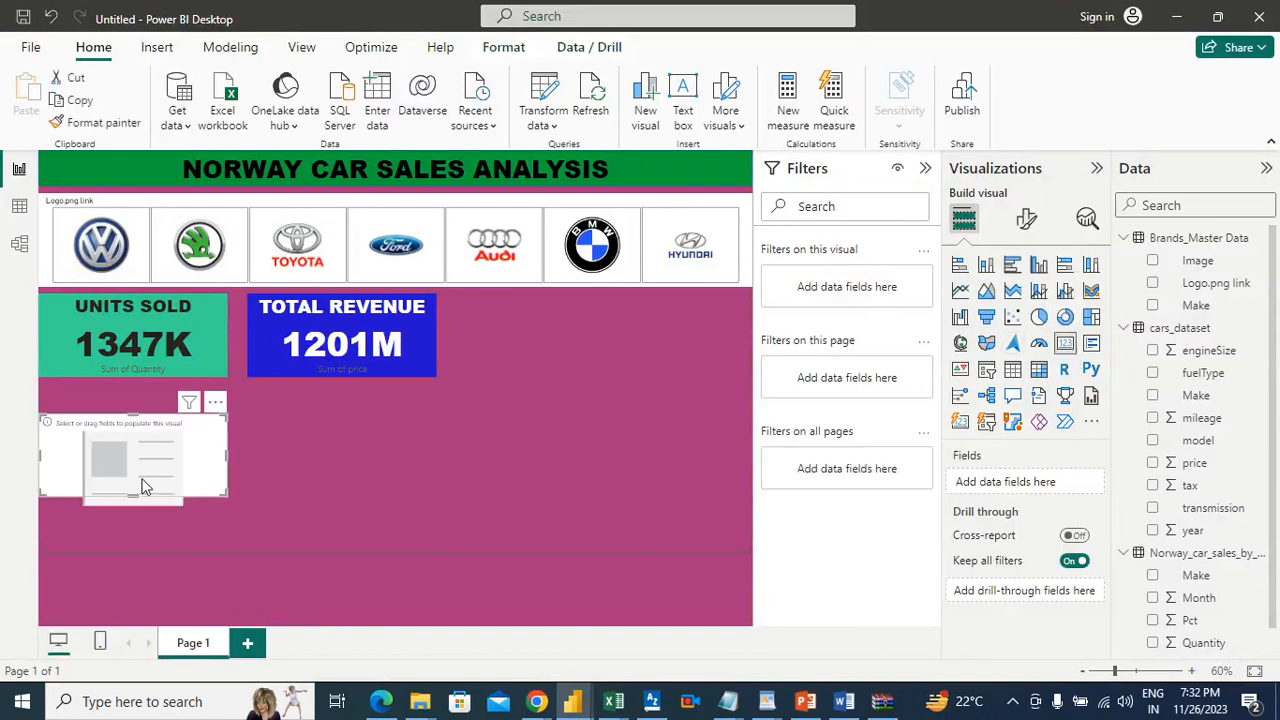
{"action": "left_click_drag", "start_coordinate": [198, 419], "coordinate": [607, 336]}
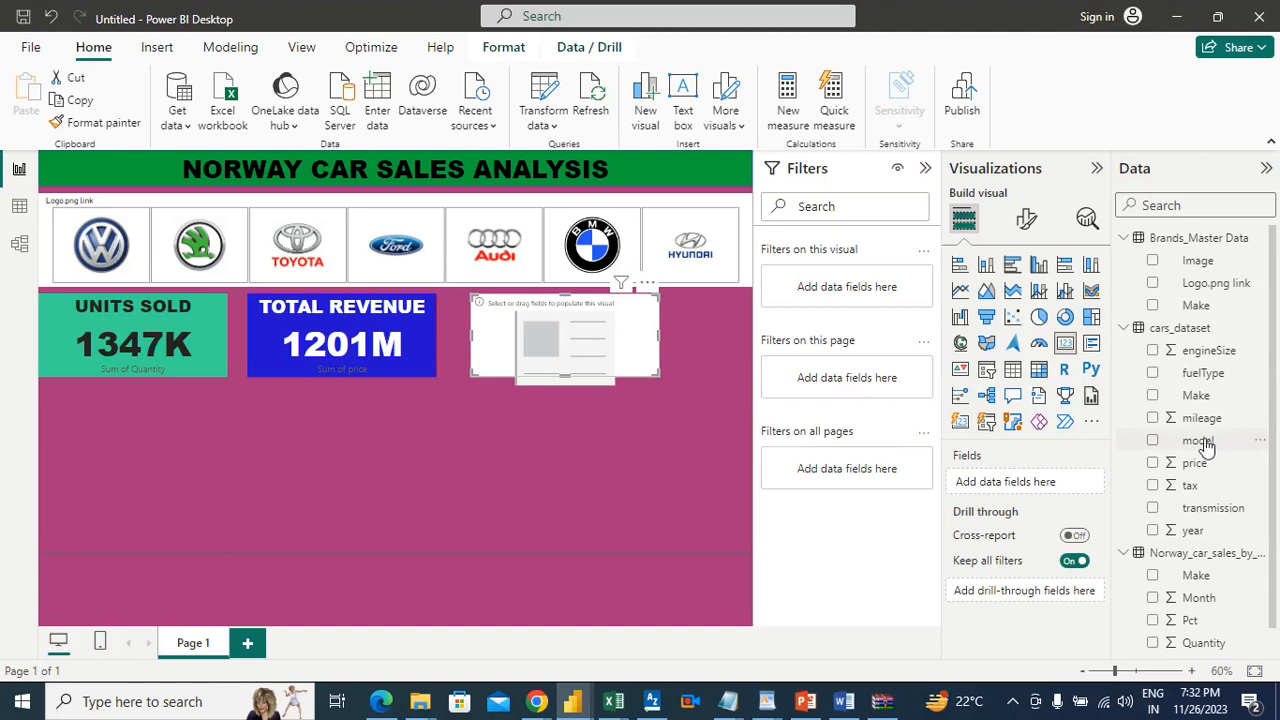
Step: Fill the new card with the model field from cars_dataset, summarized as Count (Distinct), and deselect the card
{"action": "left_click_drag", "start_coordinate": [1203, 443], "coordinate": [1048, 486]}
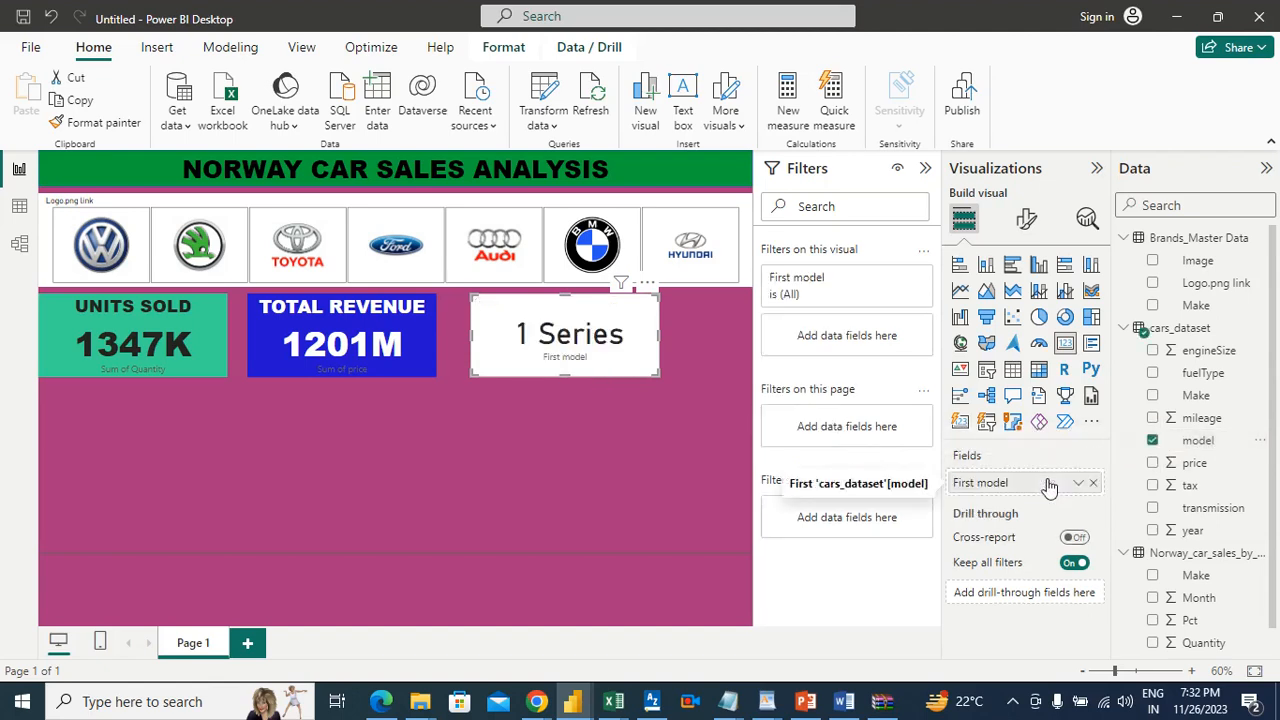
{"action": "left_click", "coordinate": [1077, 486]}
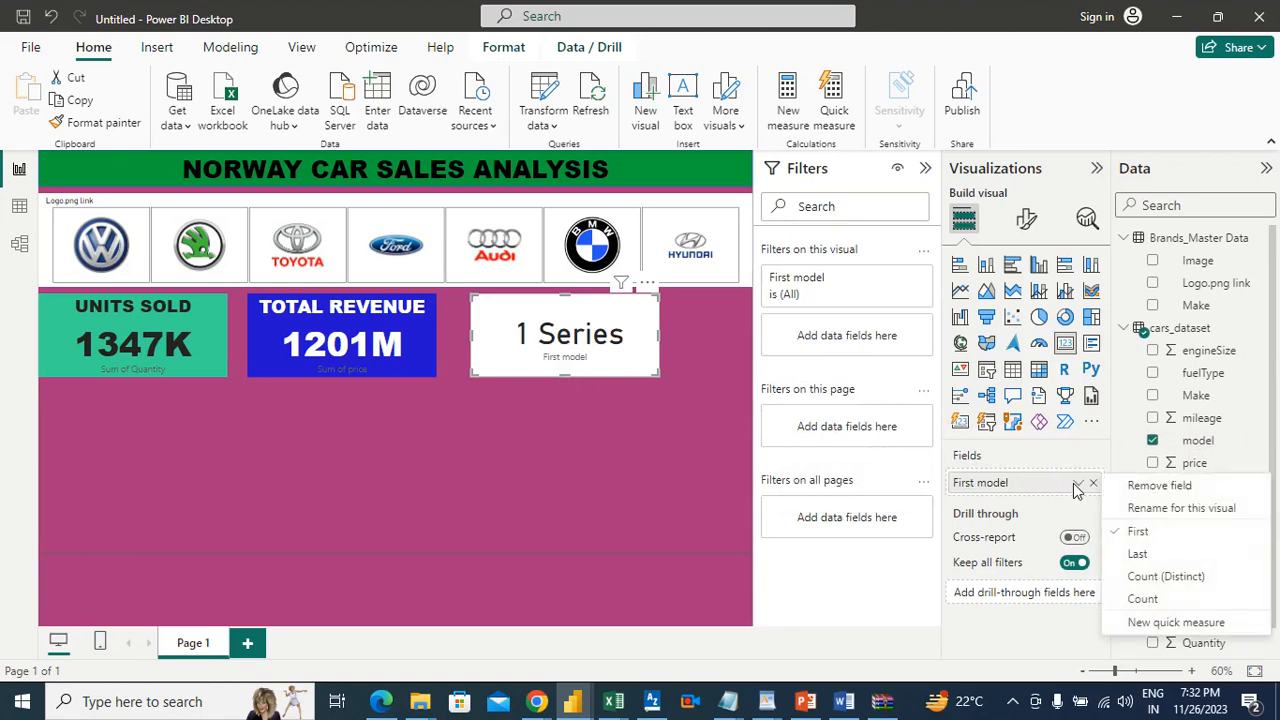
{"action": "left_click", "coordinate": [1168, 578]}
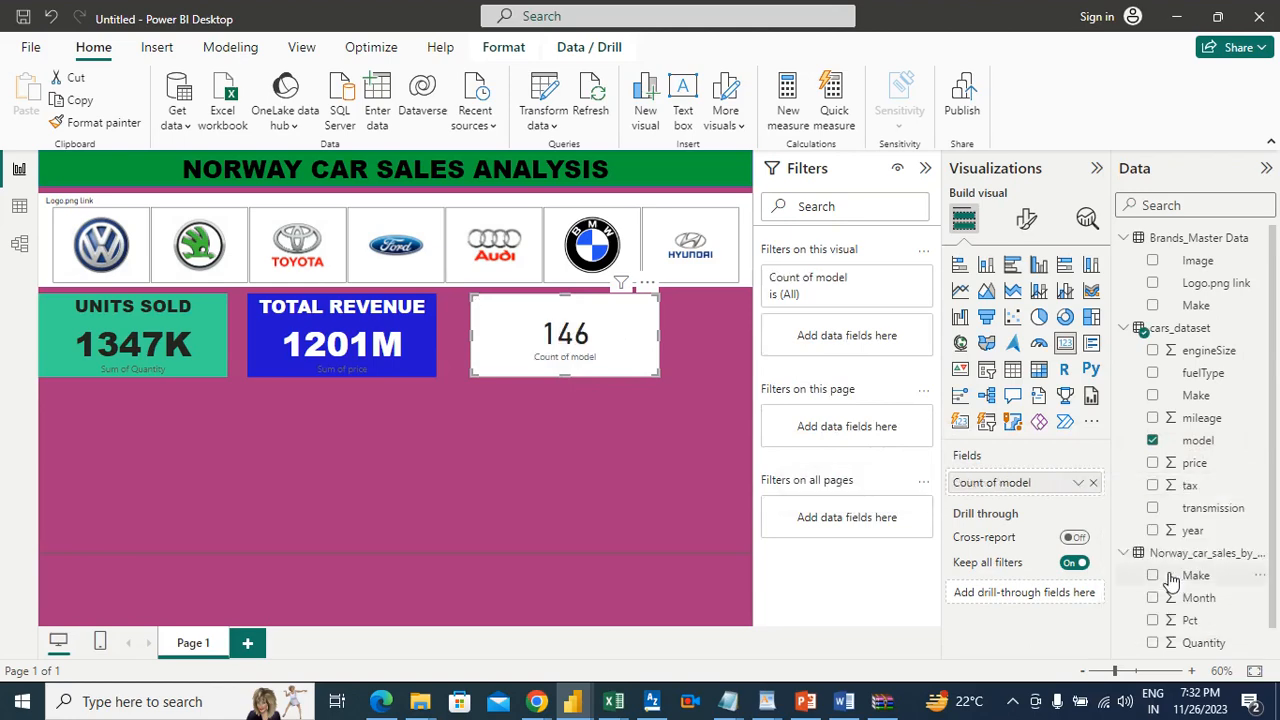
{"action": "left_click", "coordinate": [730, 530]}
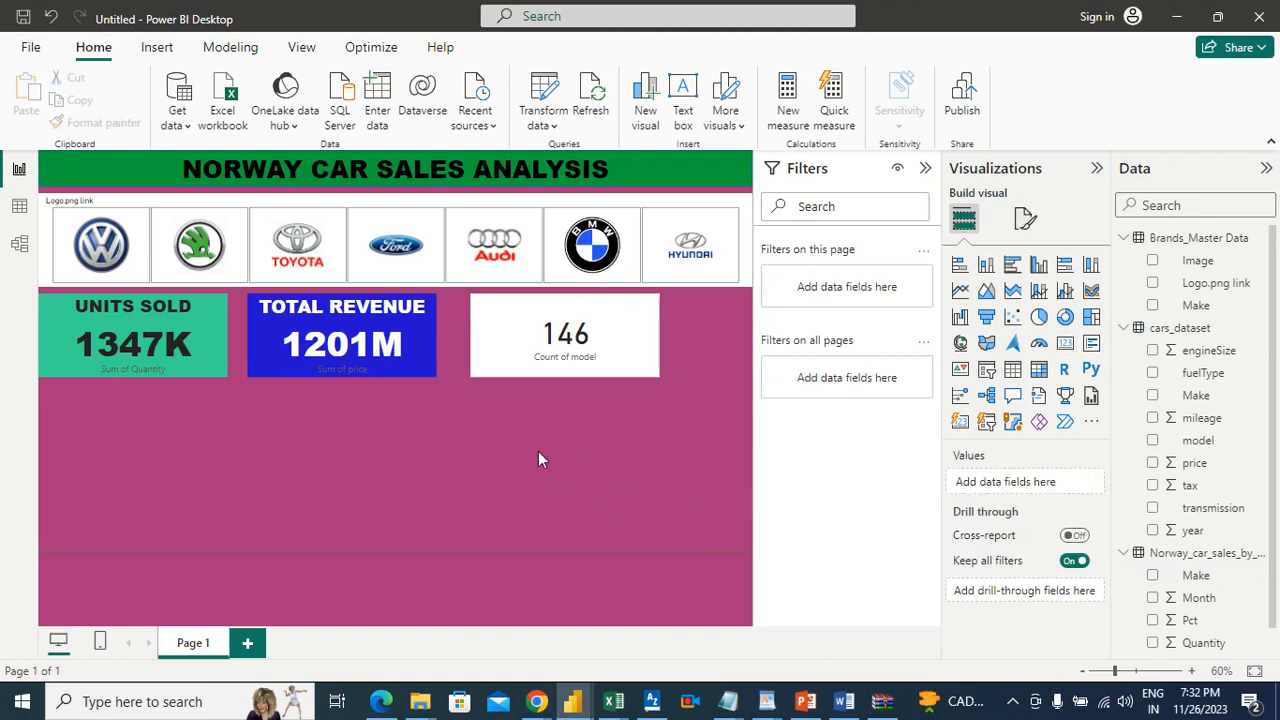
Step: Check requirement 3 about available variants in the Word document and return to the Power BI report
{"action": "left_click", "coordinate": [844, 701]}
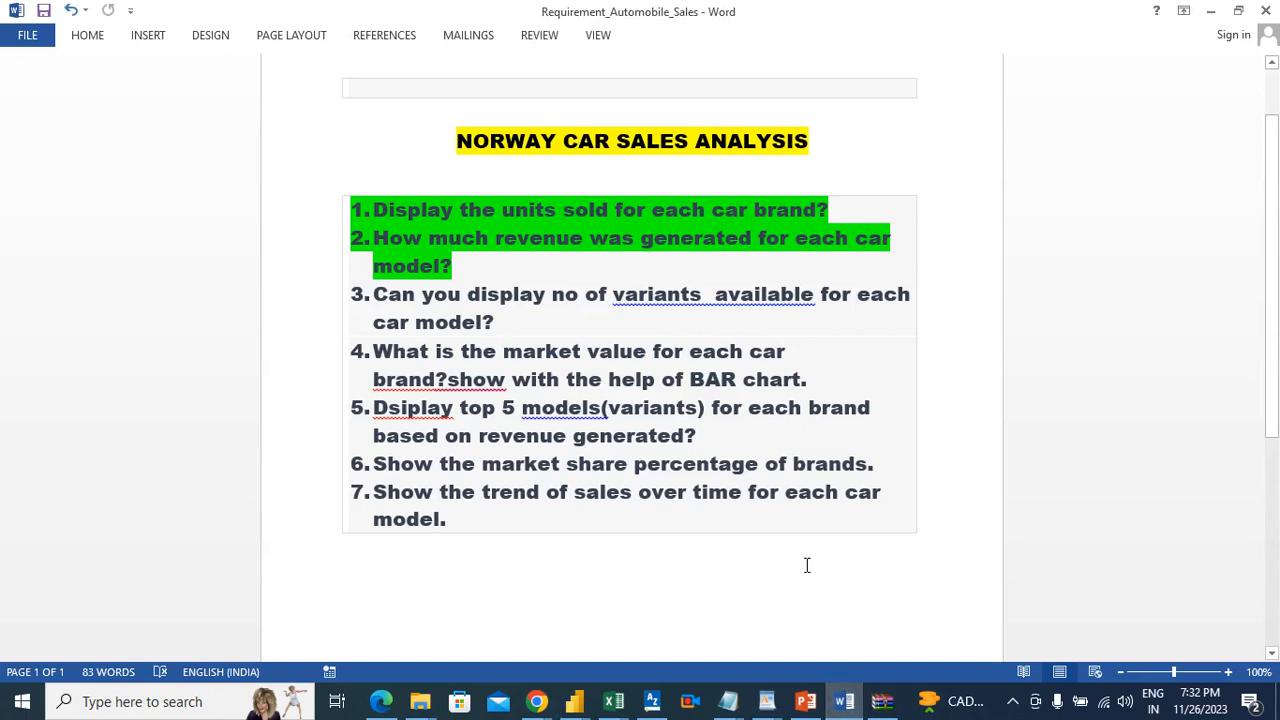
{"action": "left_click", "coordinate": [565, 326]}
{"action": "key", "text": "alt+Tab"}
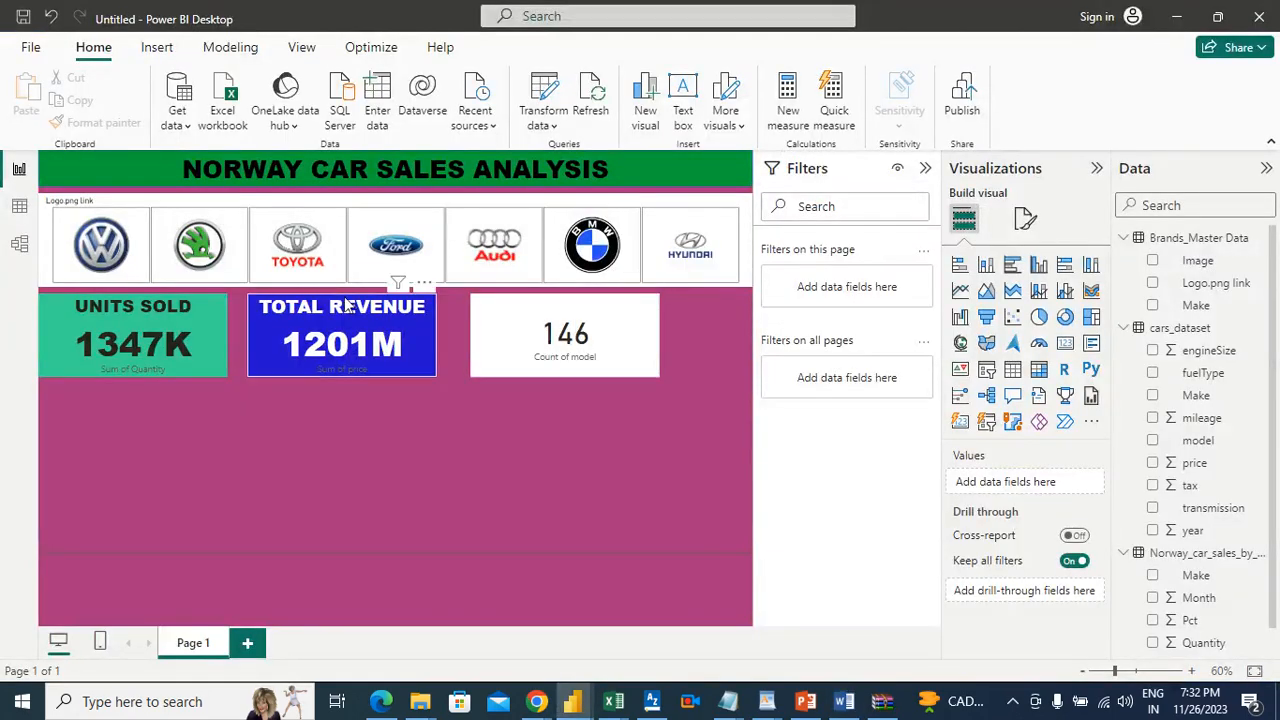
Step: Test the logo slicer against the cards by filtering on Toyota and on Ford, clearing each selection
{"action": "left_click", "coordinate": [334, 218]}
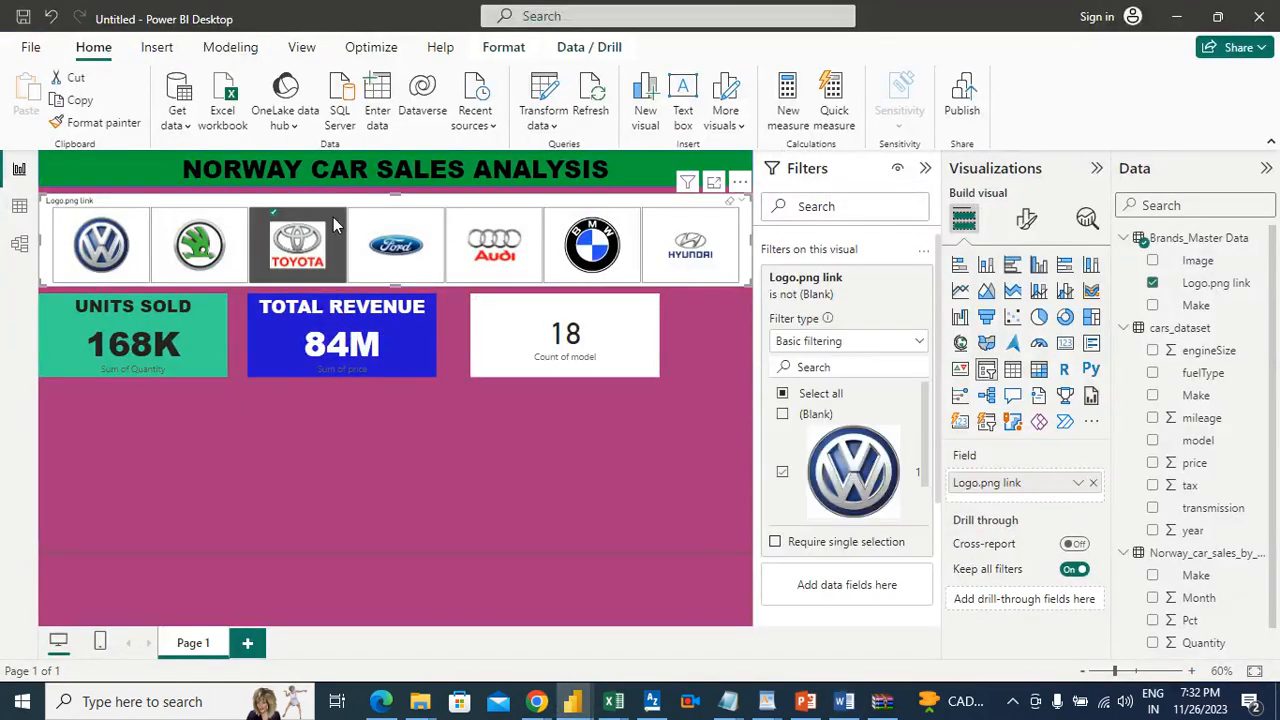
{"action": "left_click", "coordinate": [333, 217]}
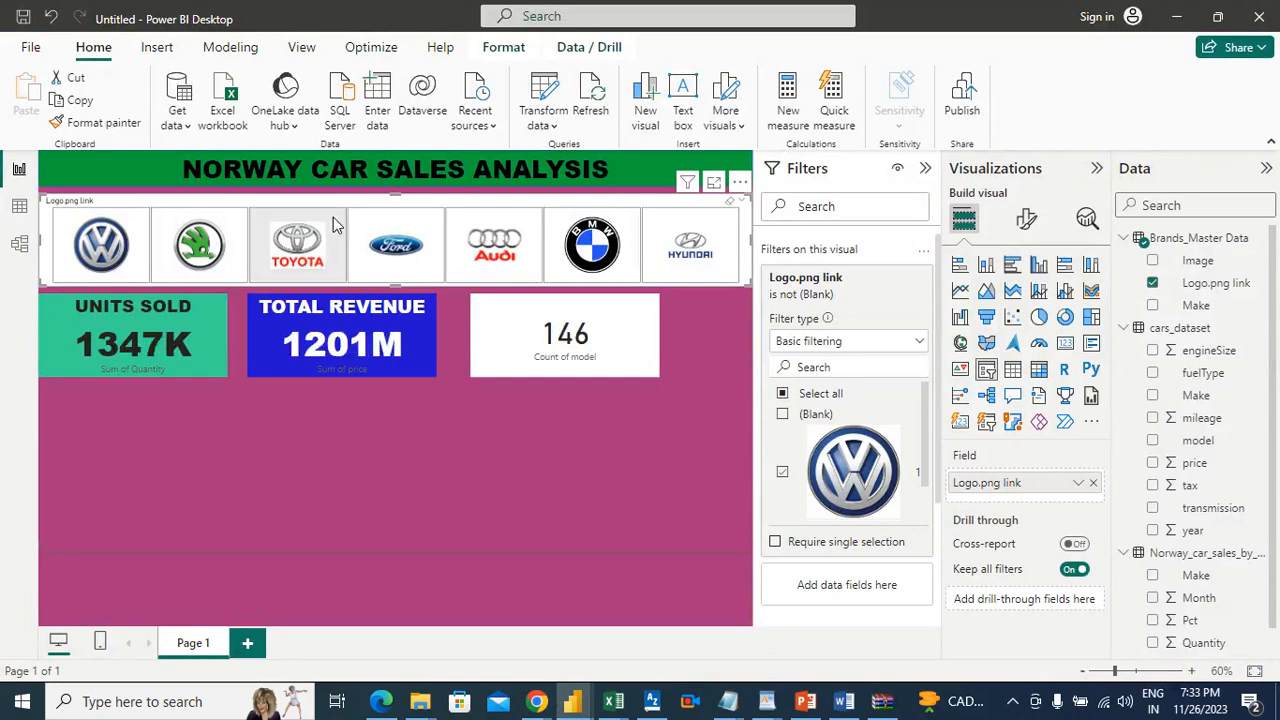
{"action": "left_click", "coordinate": [408, 230]}
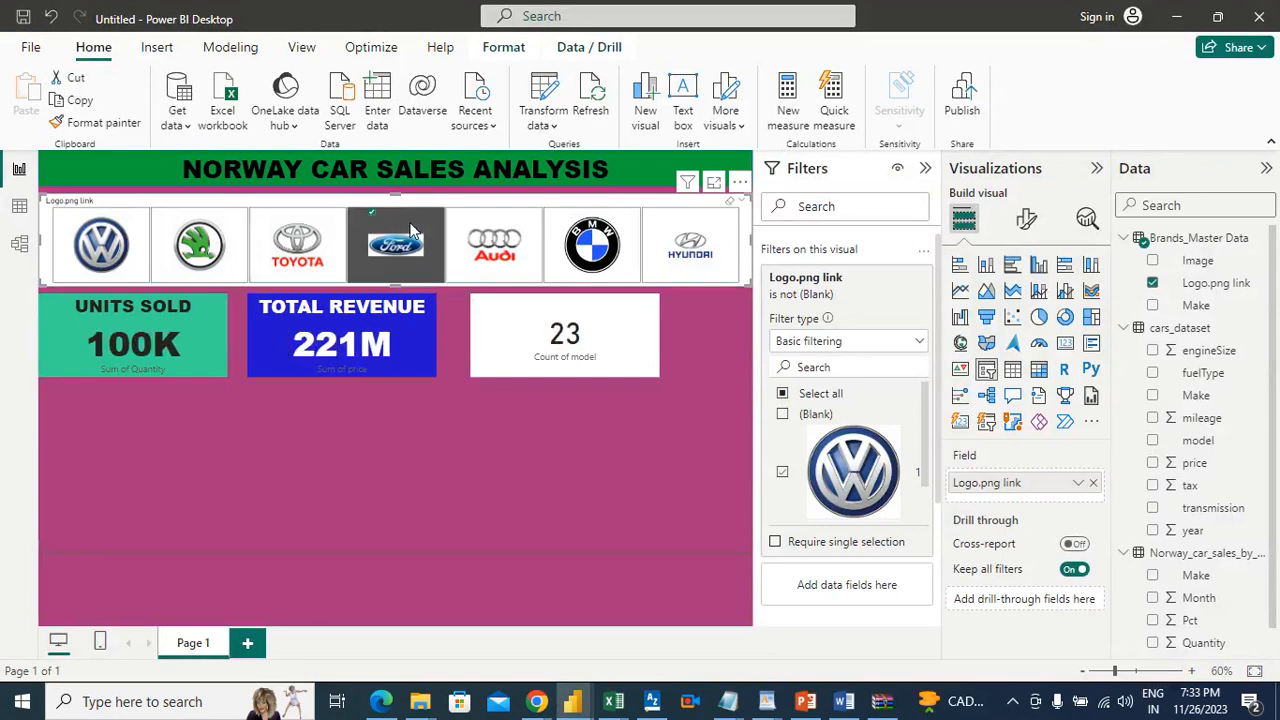
{"action": "left_click", "coordinate": [409, 230]}
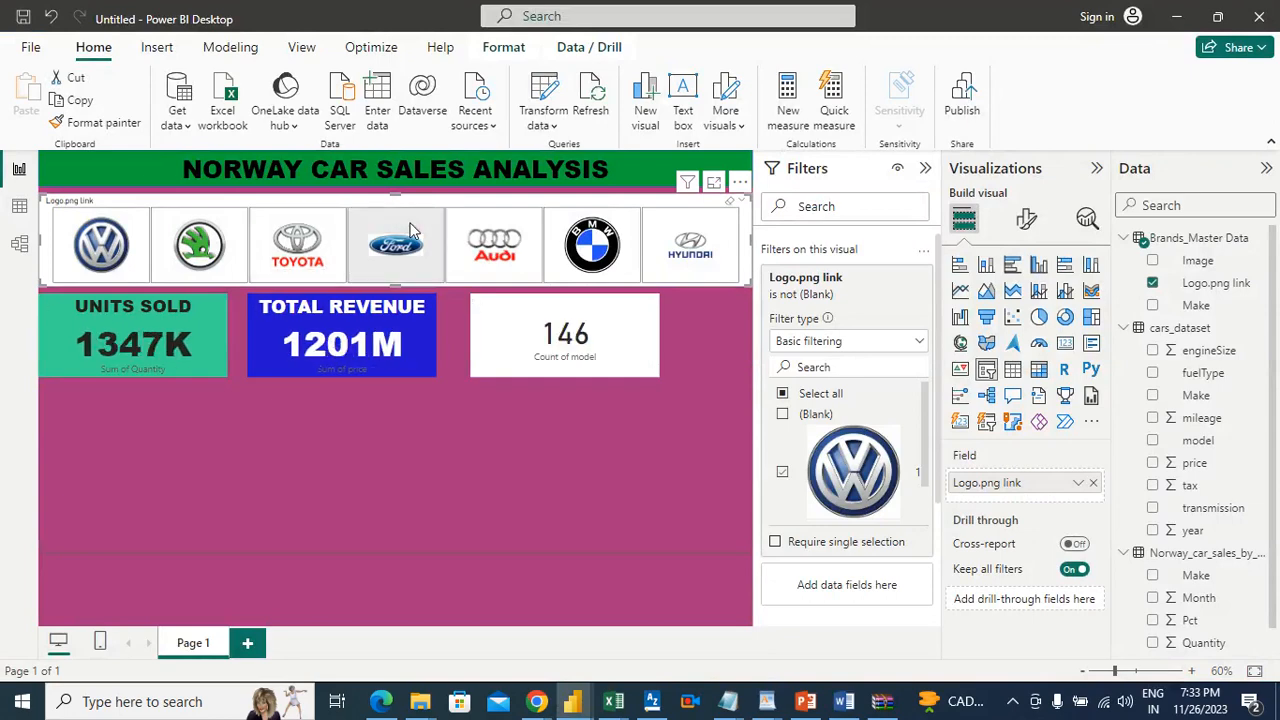
{"action": "left_click", "coordinate": [465, 404]}
Step: Give the model count card a custom muted red background, #AB3737
{"action": "left_click", "coordinate": [508, 332]}
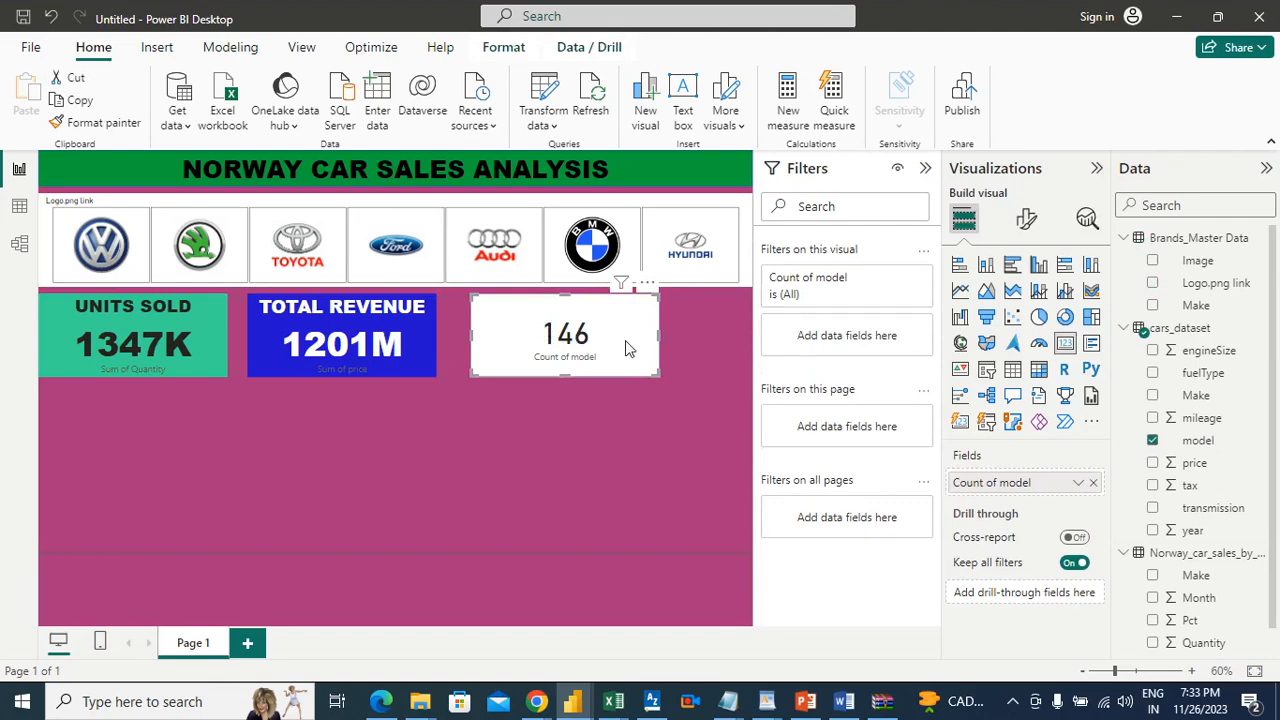
{"action": "left_click", "coordinate": [1030, 220]}
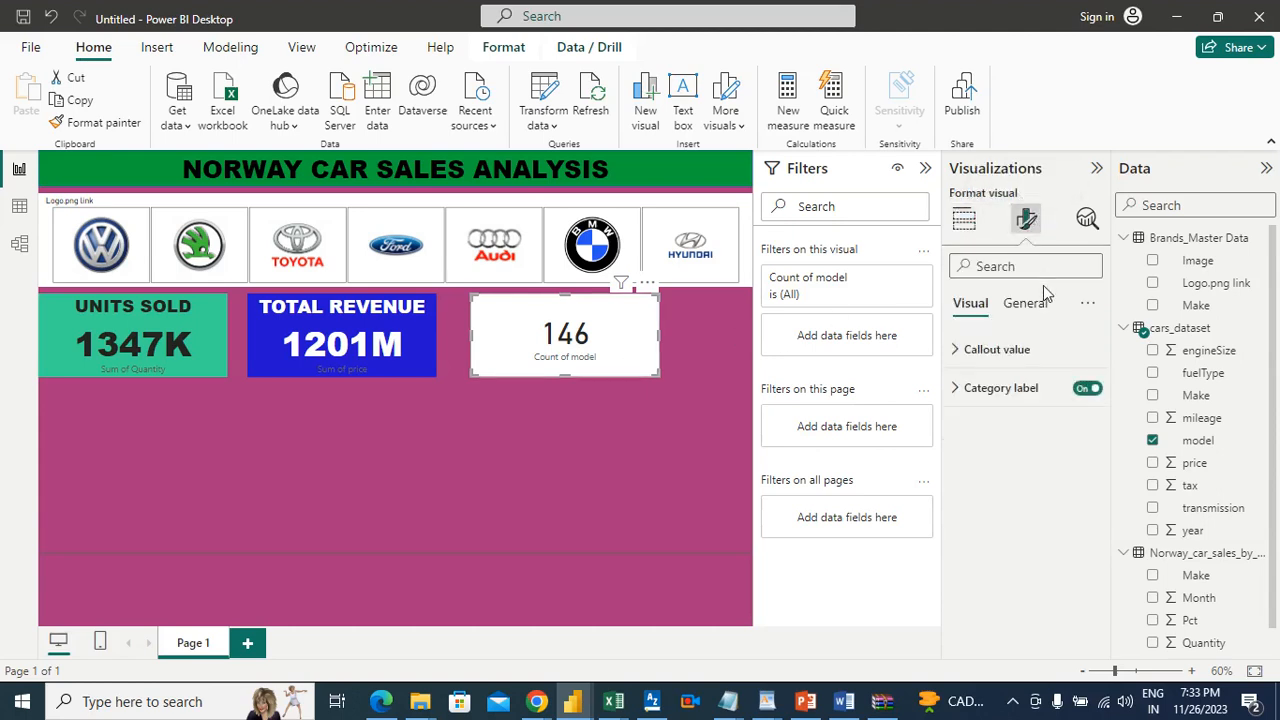
{"action": "left_click", "coordinate": [1036, 310]}
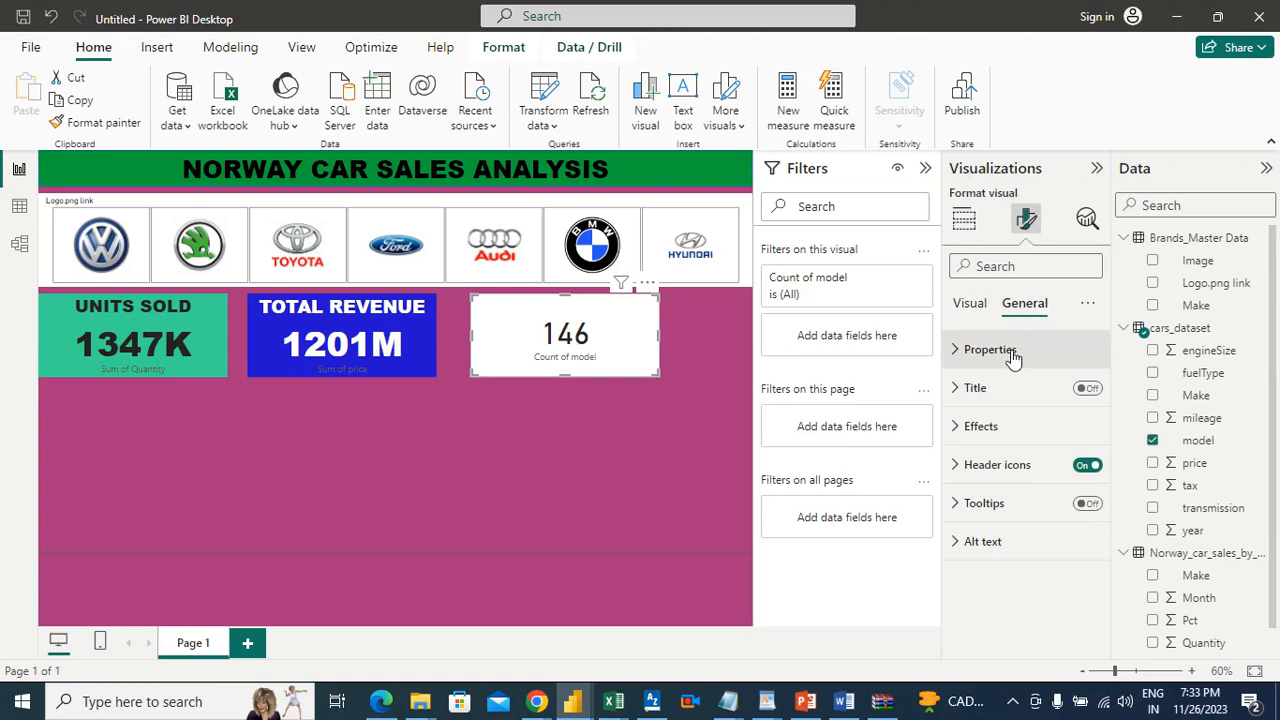
{"action": "left_click", "coordinate": [986, 428]}
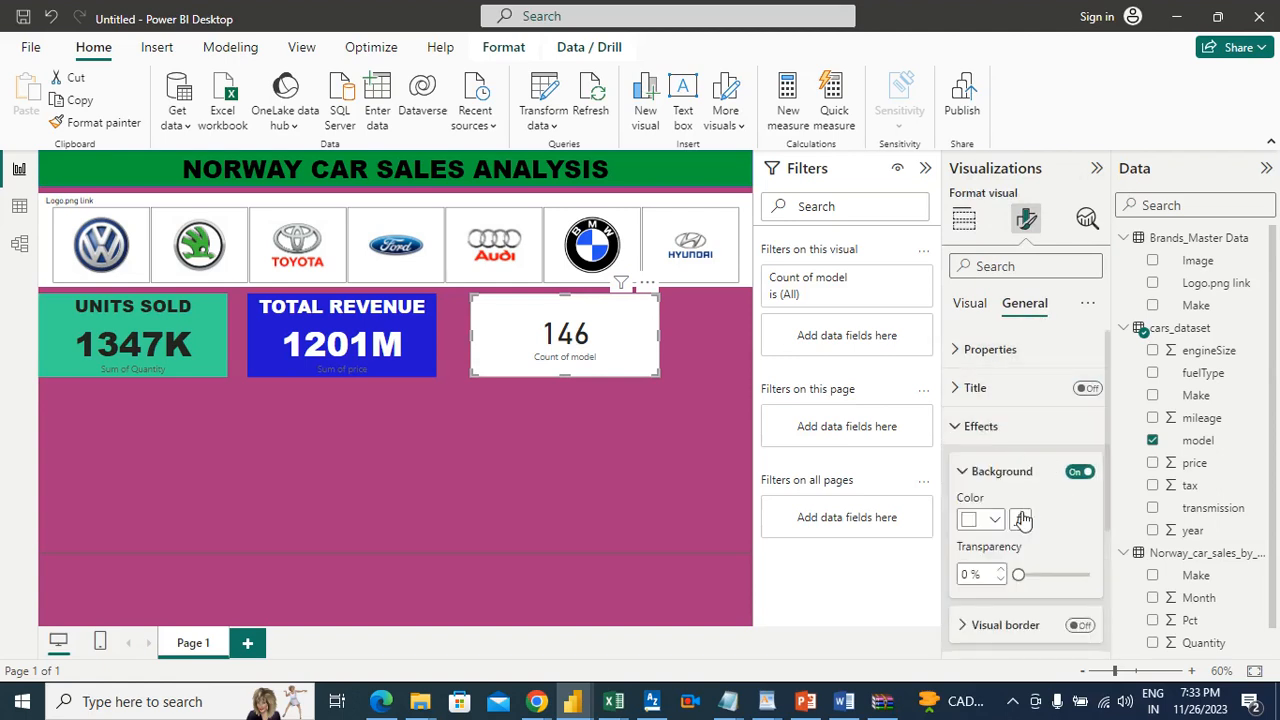
{"action": "left_click", "coordinate": [993, 522]}
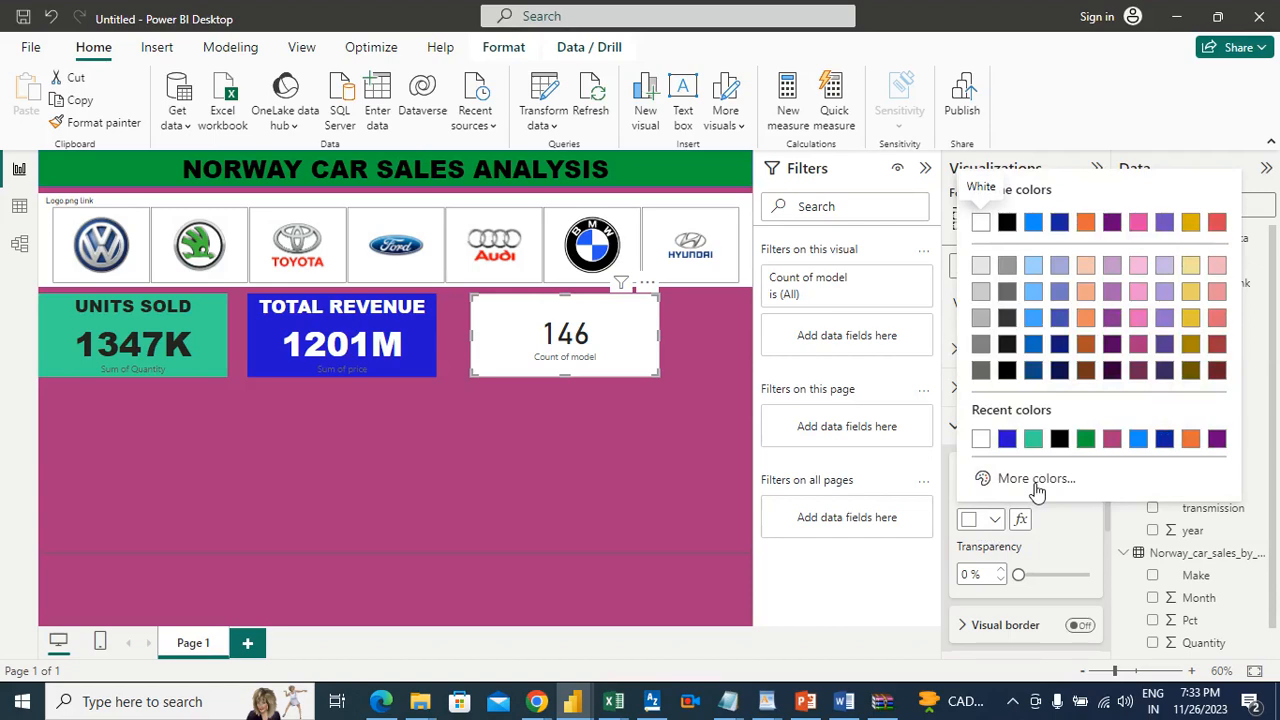
{"action": "left_click", "coordinate": [1069, 521]}
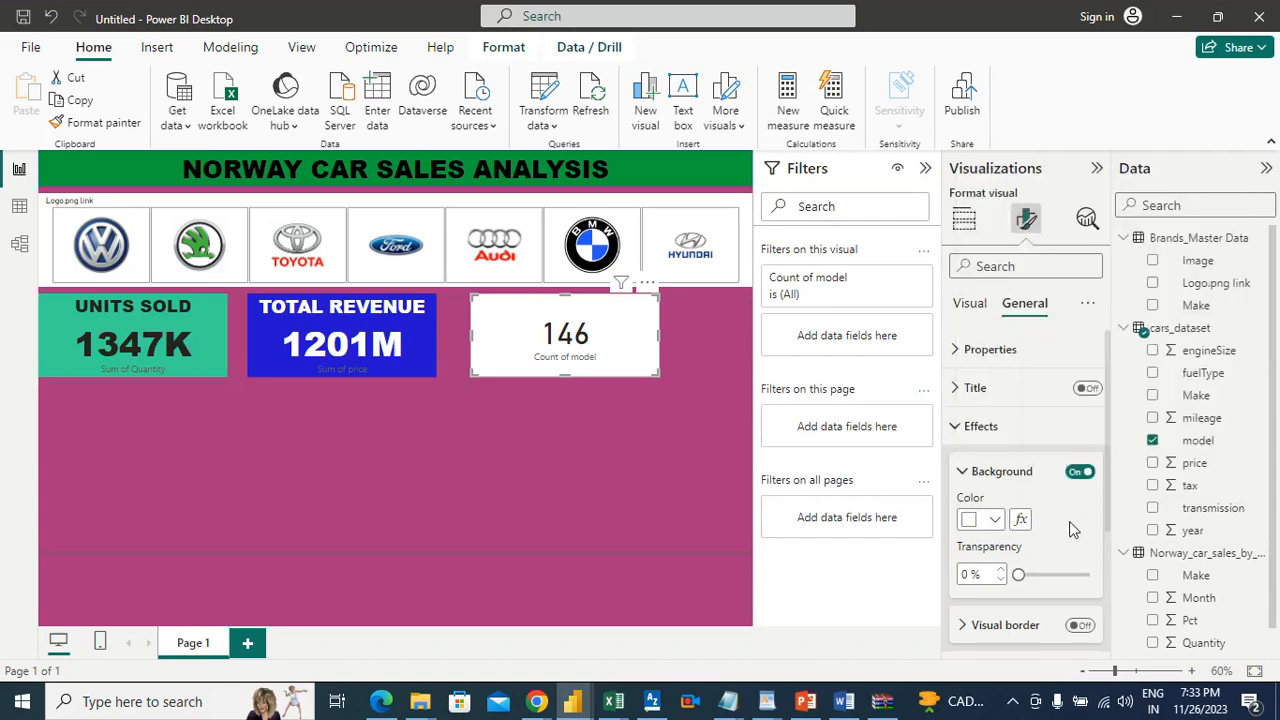
{"action": "left_click", "coordinate": [997, 522]}
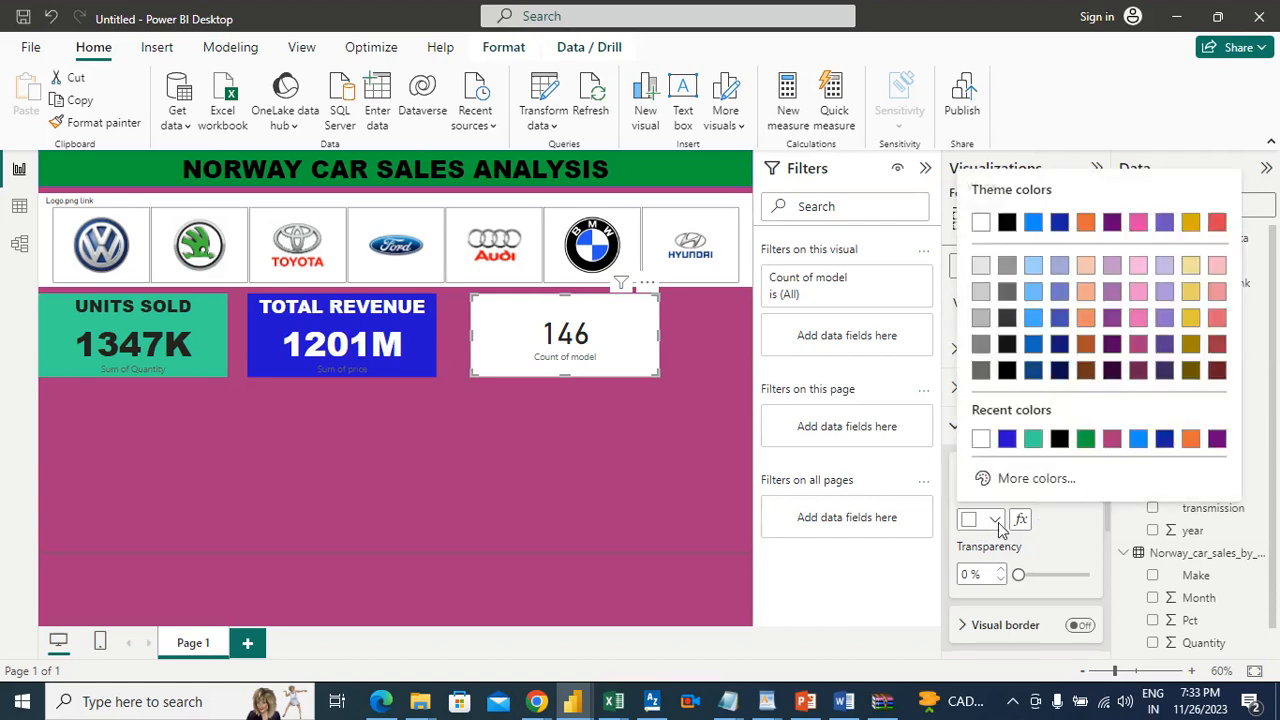
{"action": "left_click", "coordinate": [1040, 479]}
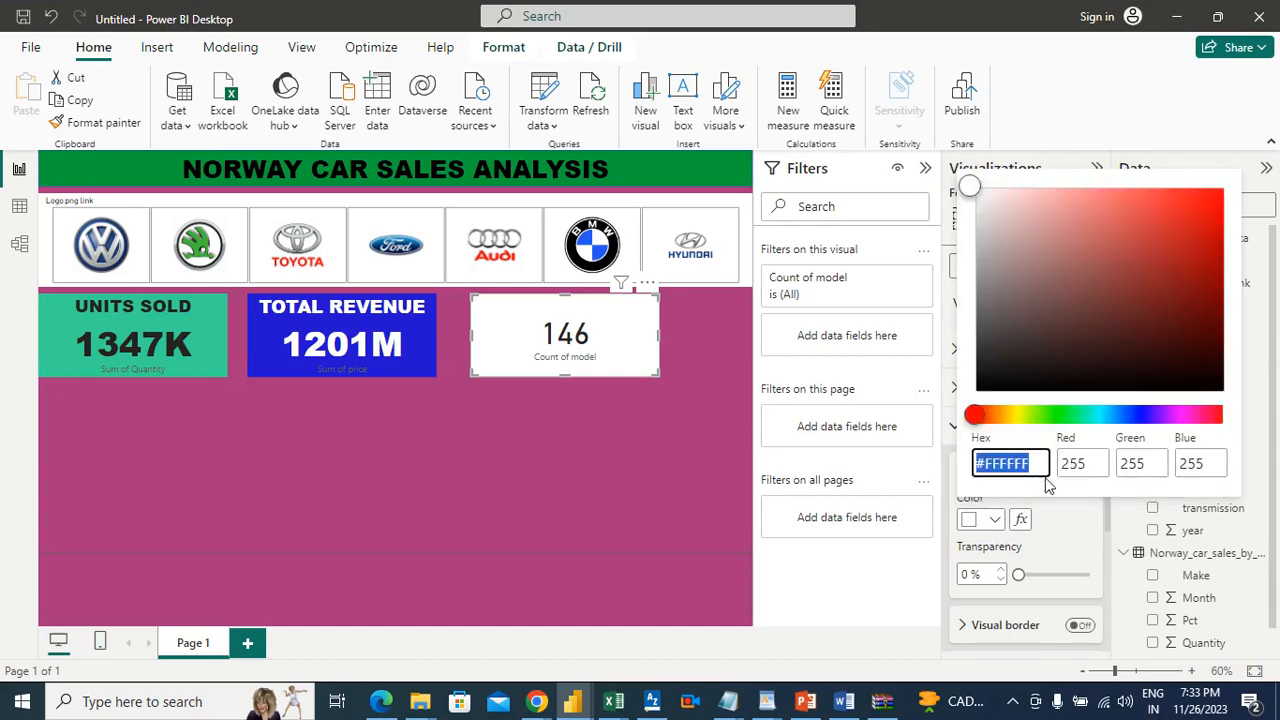
{"action": "left_click", "coordinate": [1142, 210]}
{"action": "left_click_drag", "start_coordinate": [1137, 209], "coordinate": [1137, 253]}
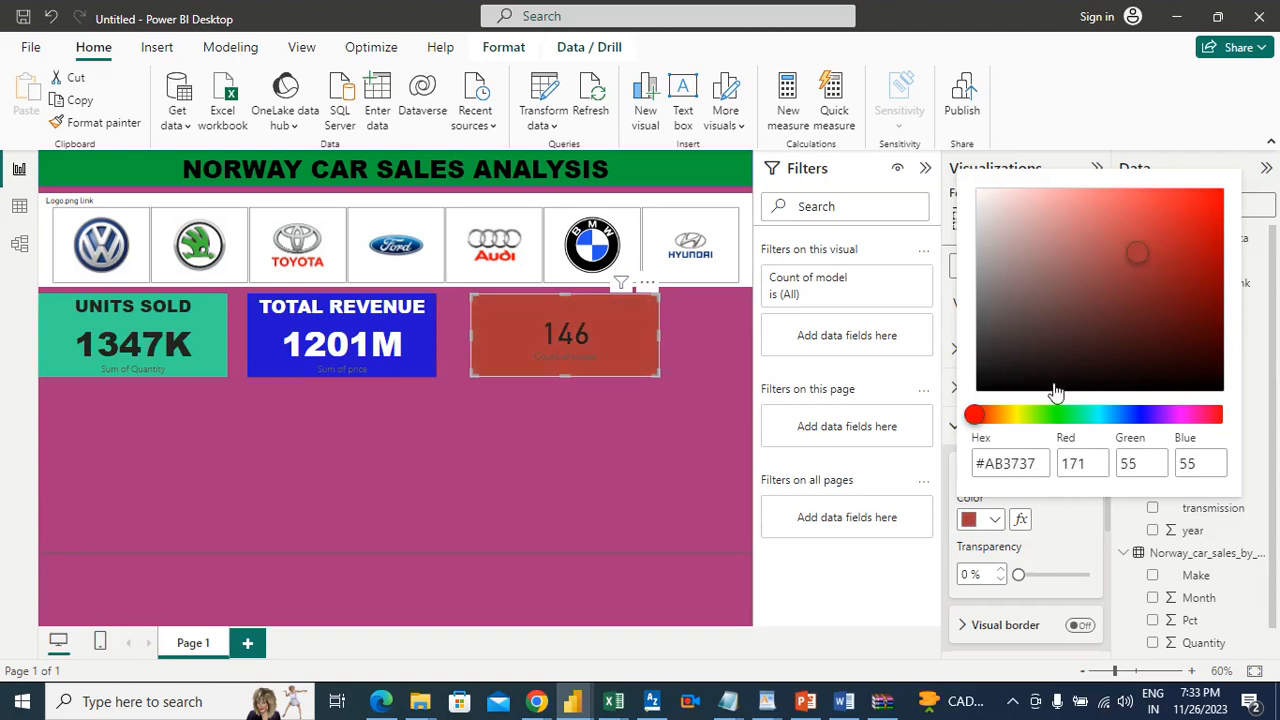
Step: Shift the hue of the model count card's background to olive green, #6FAB37, and close the color picker
{"action": "left_click", "coordinate": [1019, 415]}
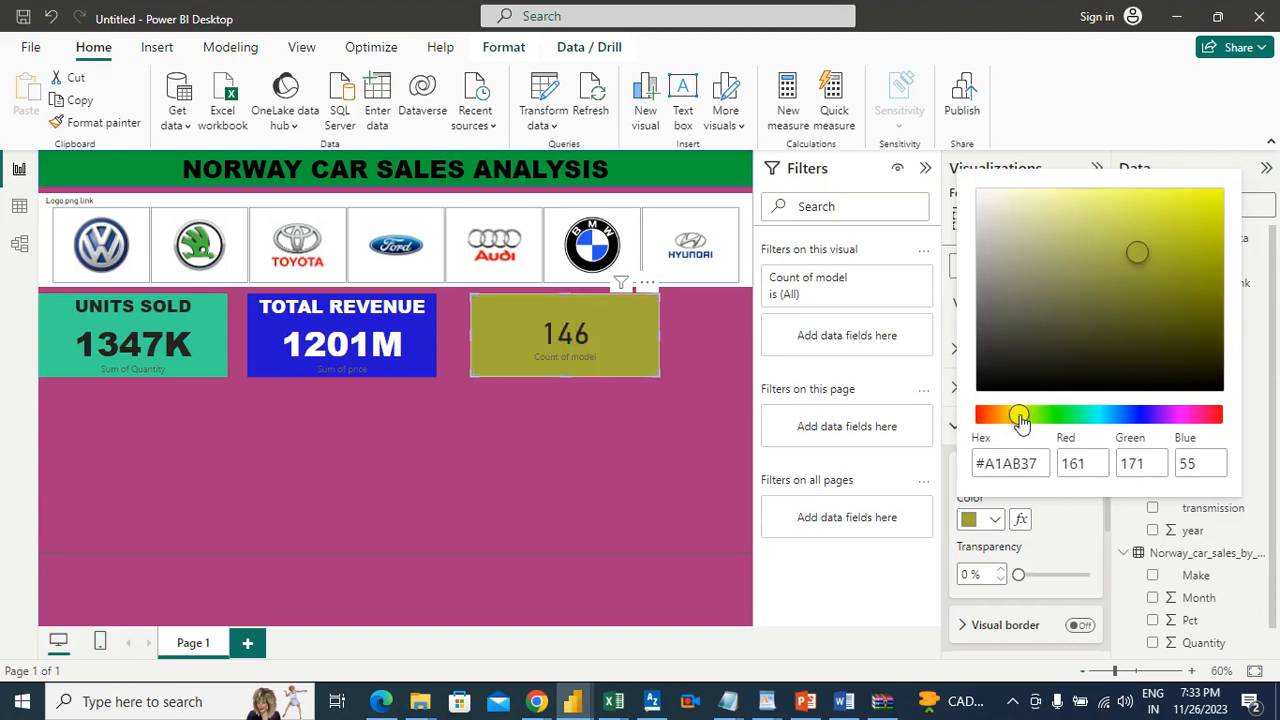
{"action": "left_click_drag", "start_coordinate": [1015, 420], "coordinate": [1001, 418]}
{"action": "left_click", "coordinate": [1010, 417]}
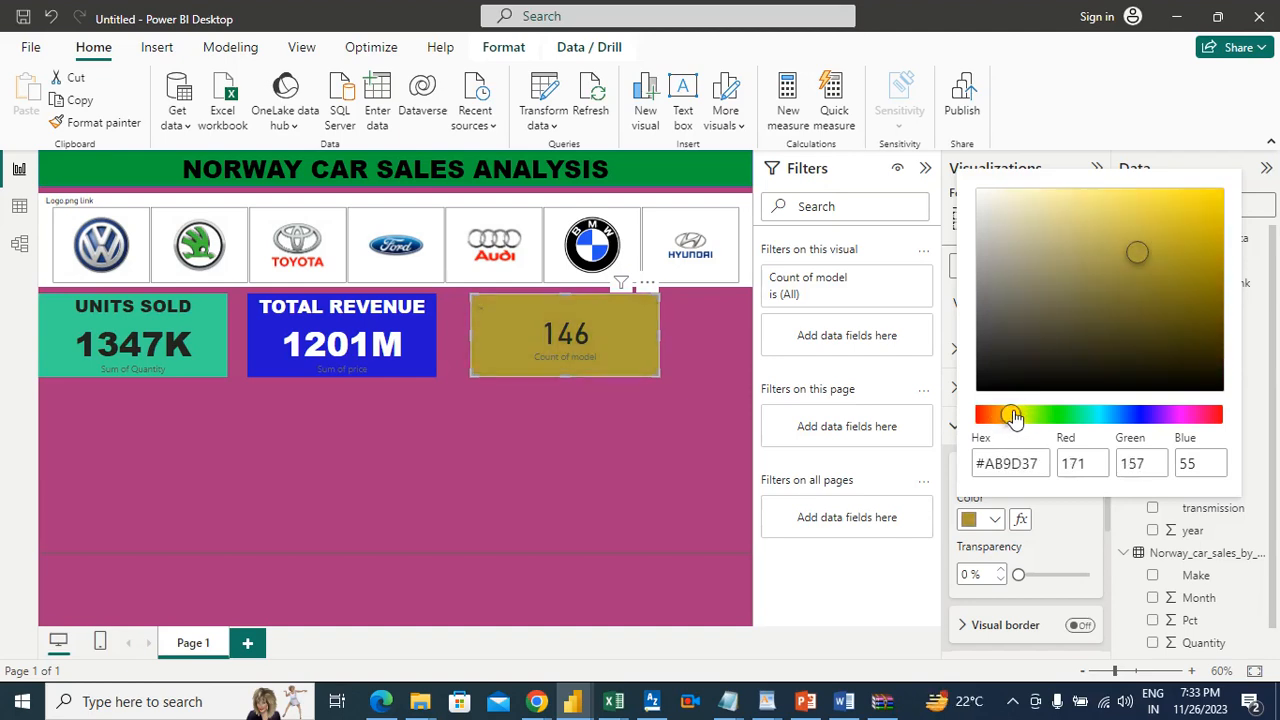
{"action": "left_click", "coordinate": [1019, 415]}
{"action": "left_click", "coordinate": [1026, 415]}
{"action": "left_click", "coordinate": [1030, 416]}
{"action": "left_click", "coordinate": [1036, 416]}
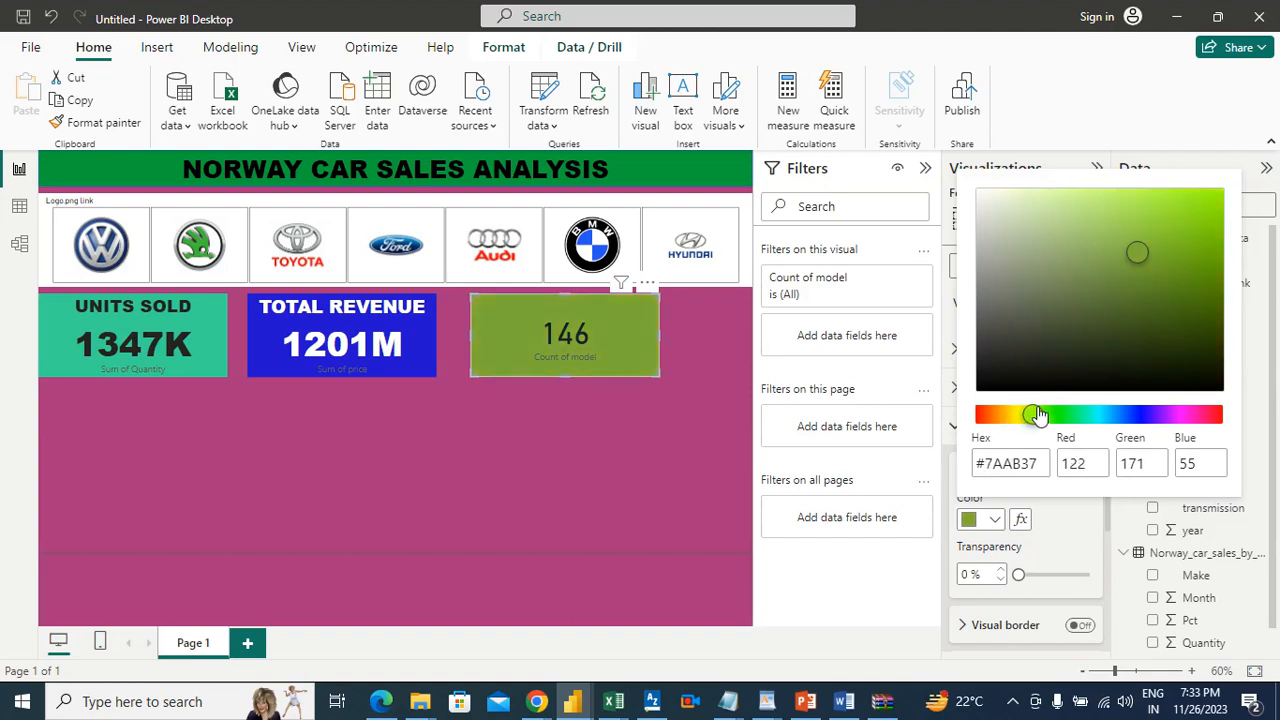
{"action": "left_click", "coordinate": [1040, 416]}
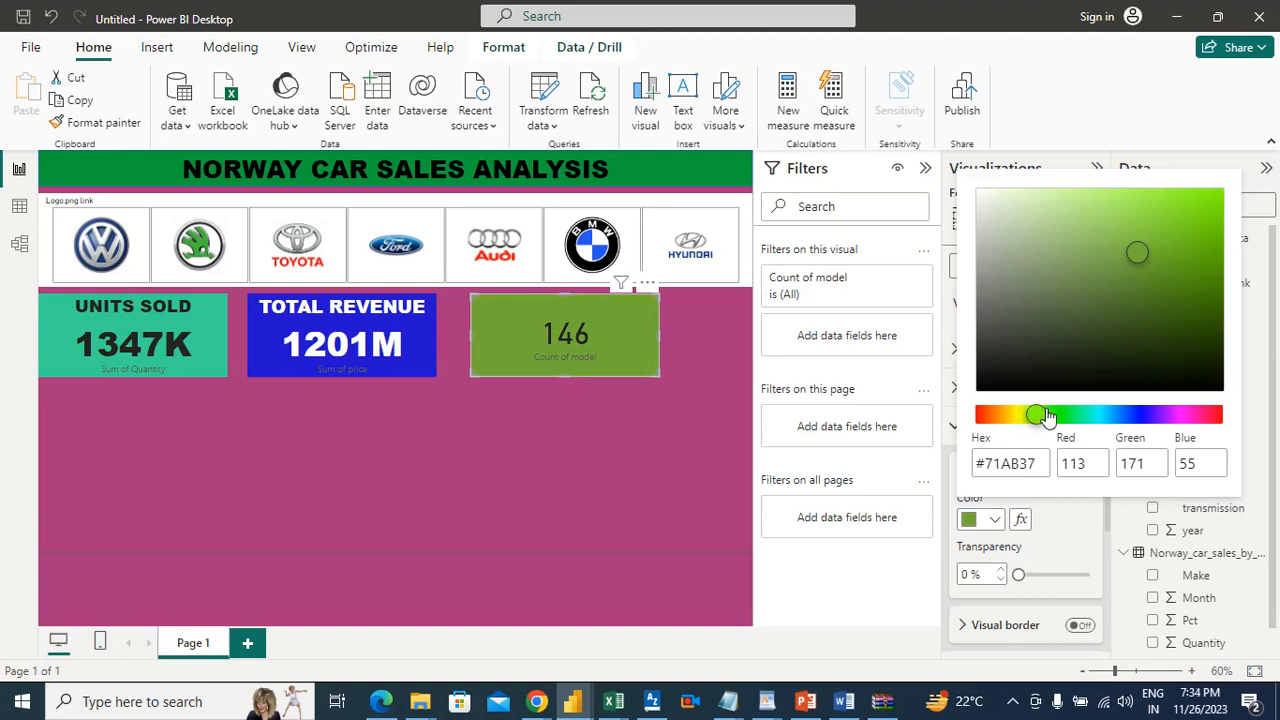
{"action": "left_click", "coordinate": [1046, 417]}
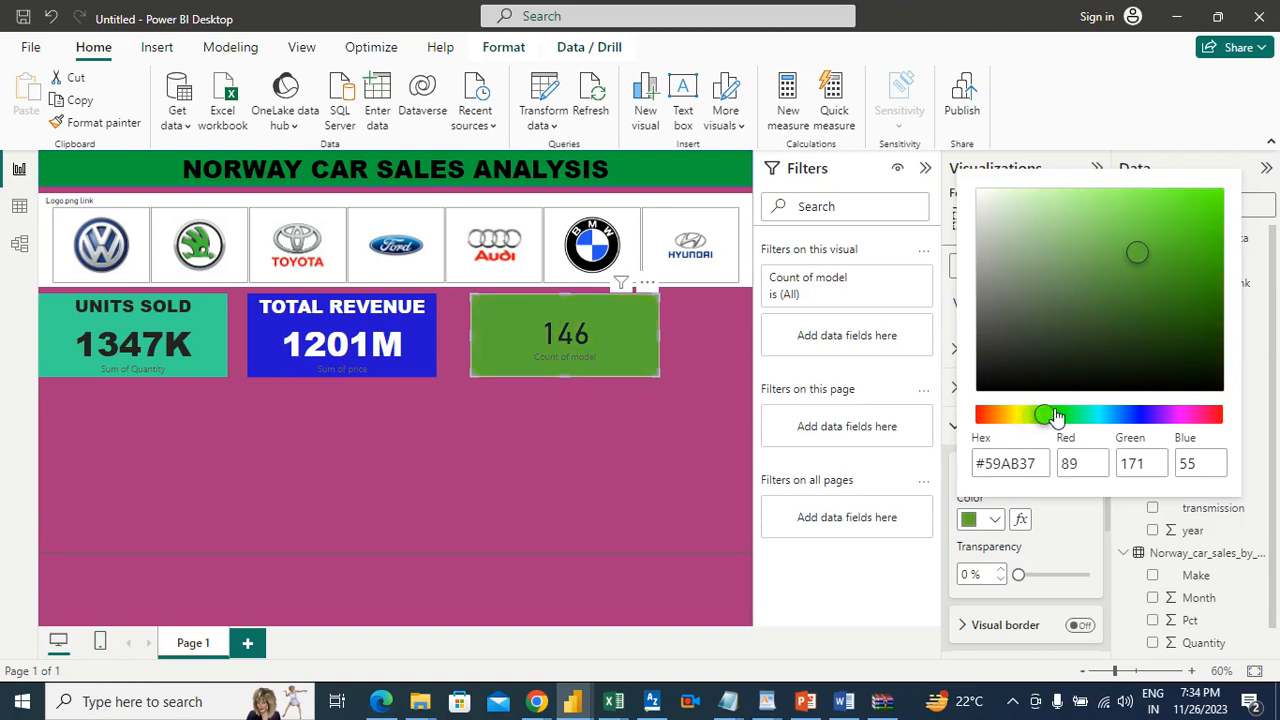
{"action": "left_click", "coordinate": [1056, 416]}
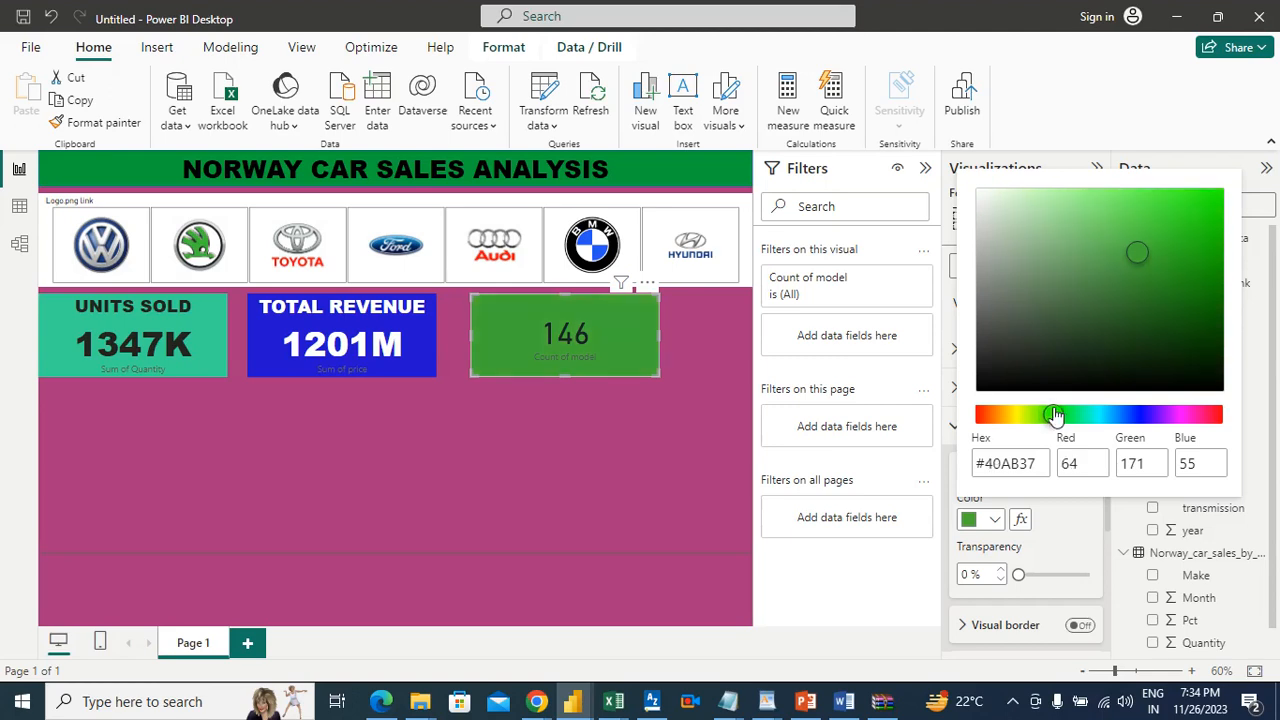
{"action": "left_click_drag", "start_coordinate": [1057, 416], "coordinate": [1038, 418]}
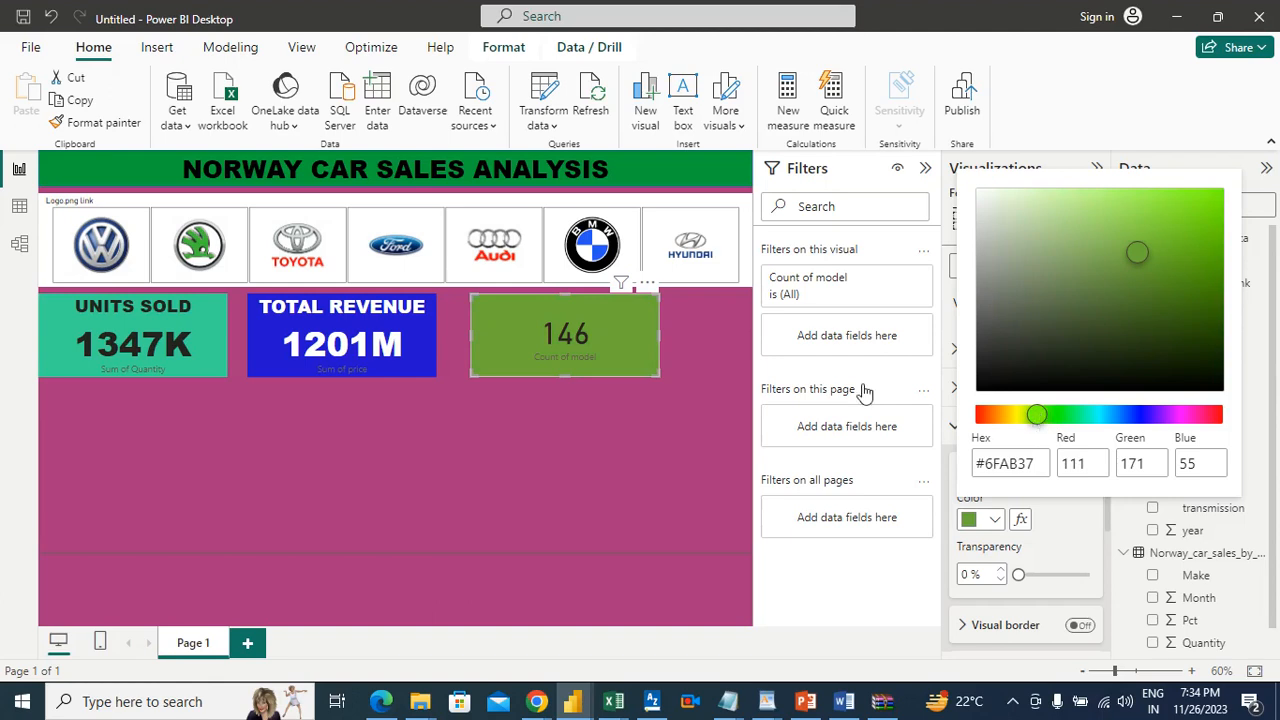
{"action": "left_click", "coordinate": [564, 455]}
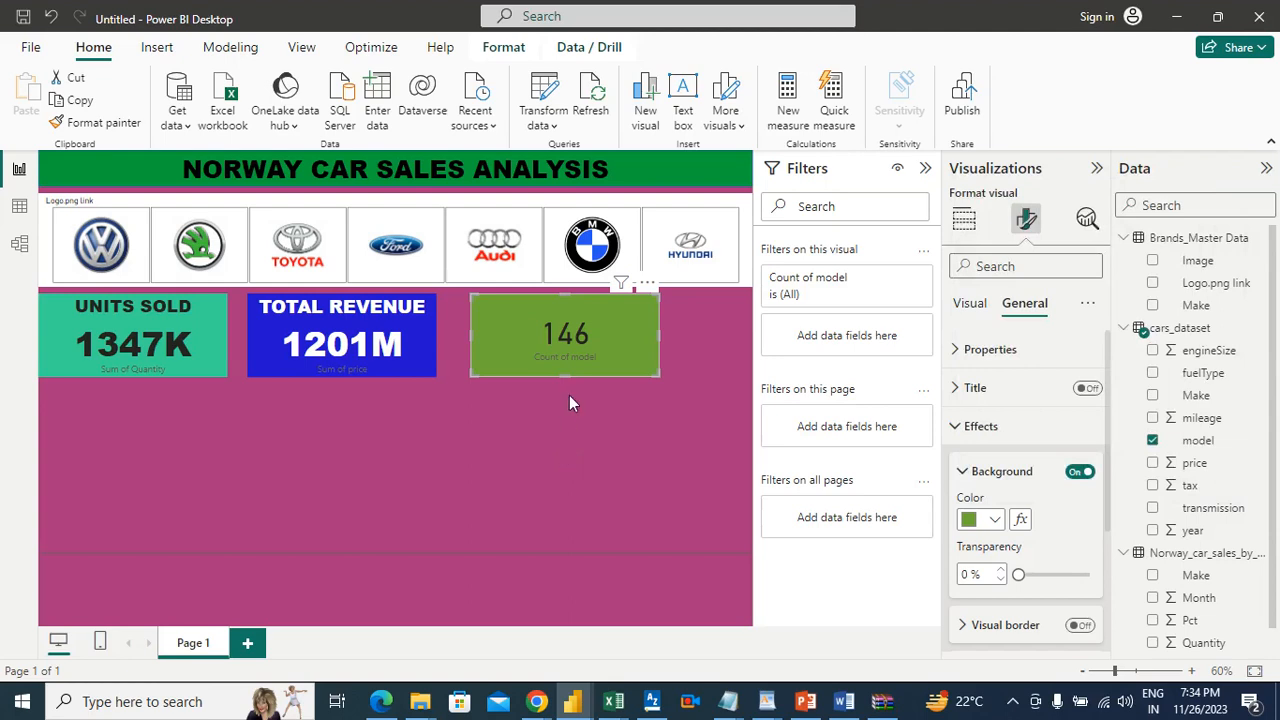
Step: Move the model count card to the page's right edge and widen the total revenue card into the freed space
{"action": "left_click_drag", "start_coordinate": [573, 313], "coordinate": [657, 309]}
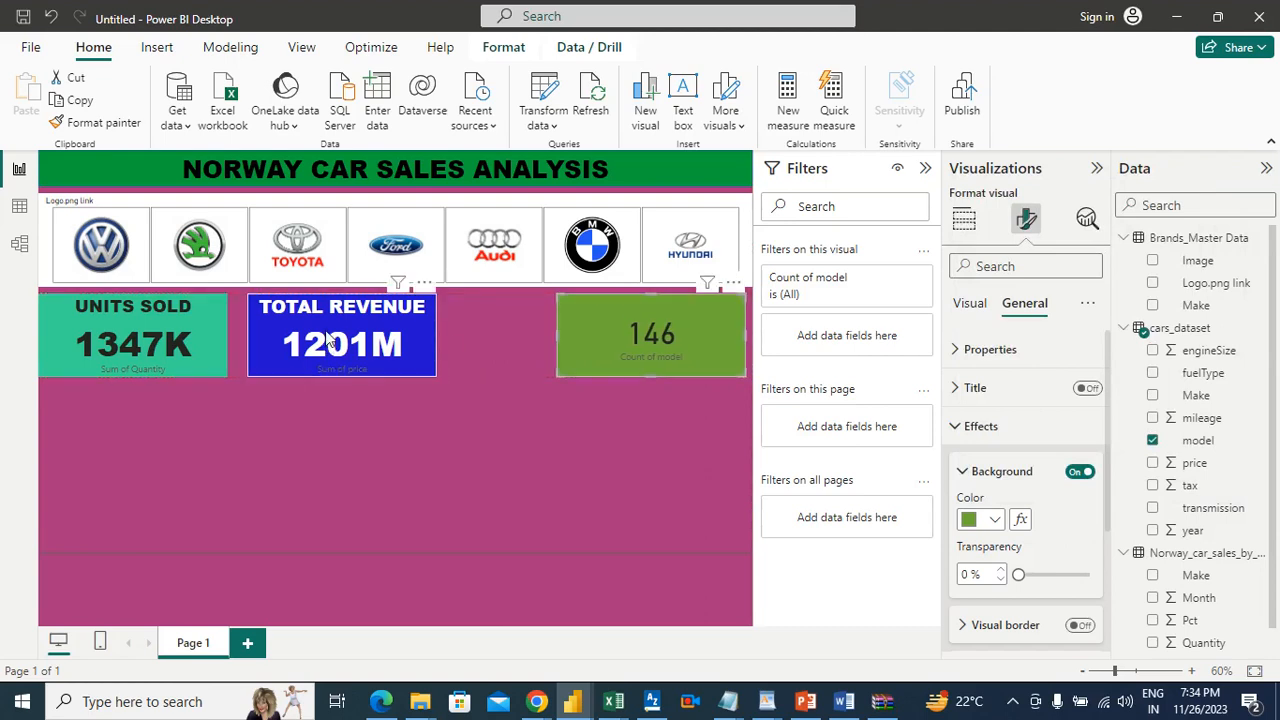
{"action": "left_click_drag", "start_coordinate": [327, 336], "coordinate": [338, 335]}
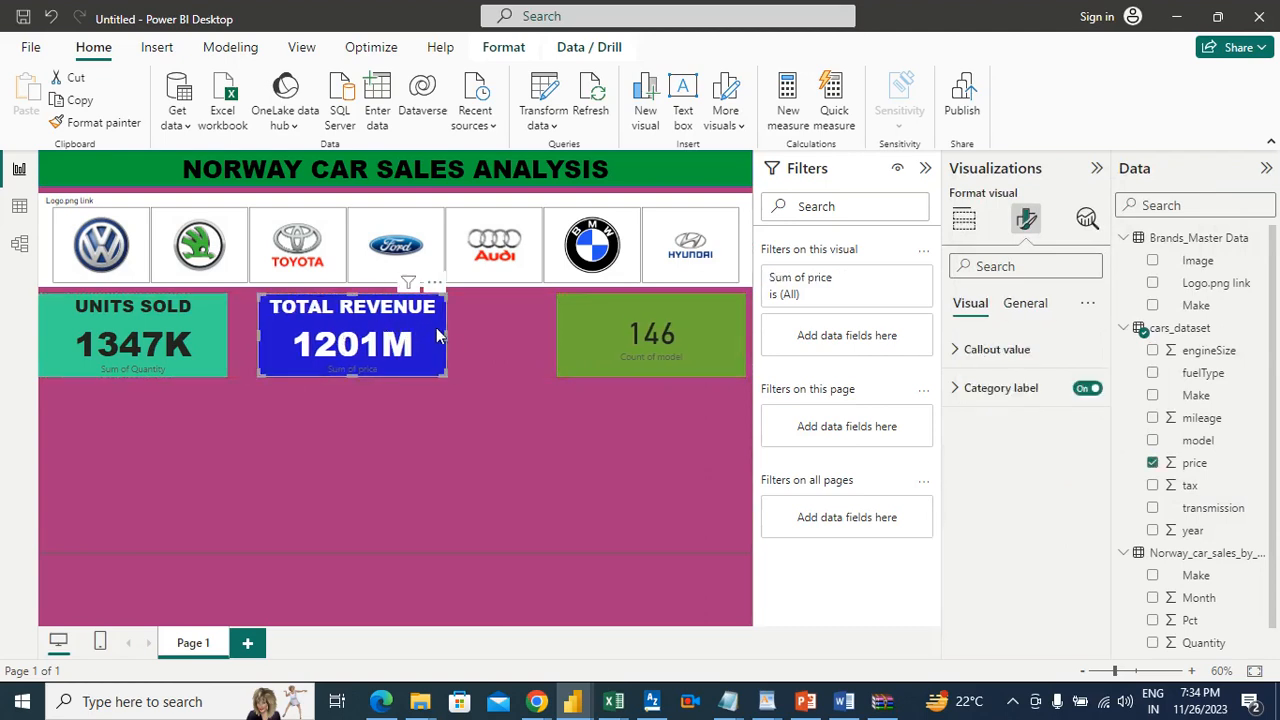
{"action": "left_click_drag", "start_coordinate": [448, 332], "coordinate": [512, 337]}
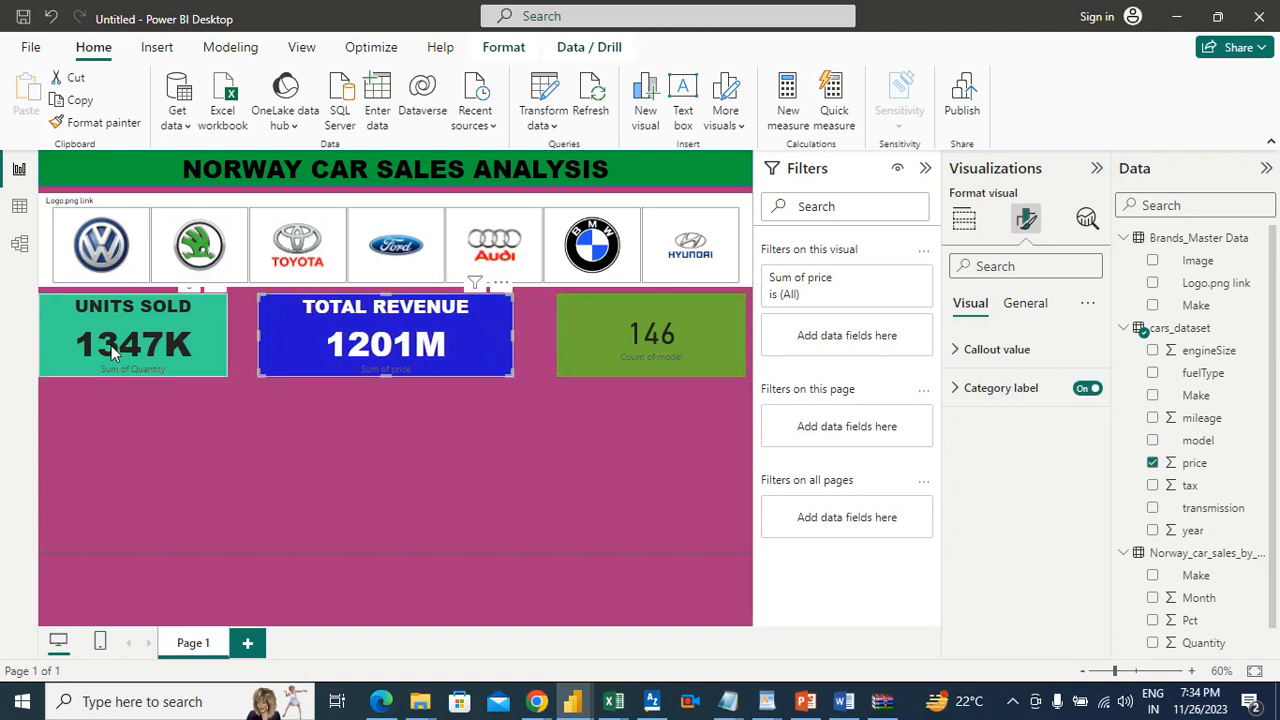
Step: Widen the units sold card and shift the total revenue card toward the model count card, leaving narrow gaps between the three
{"action": "left_click", "coordinate": [165, 318]}
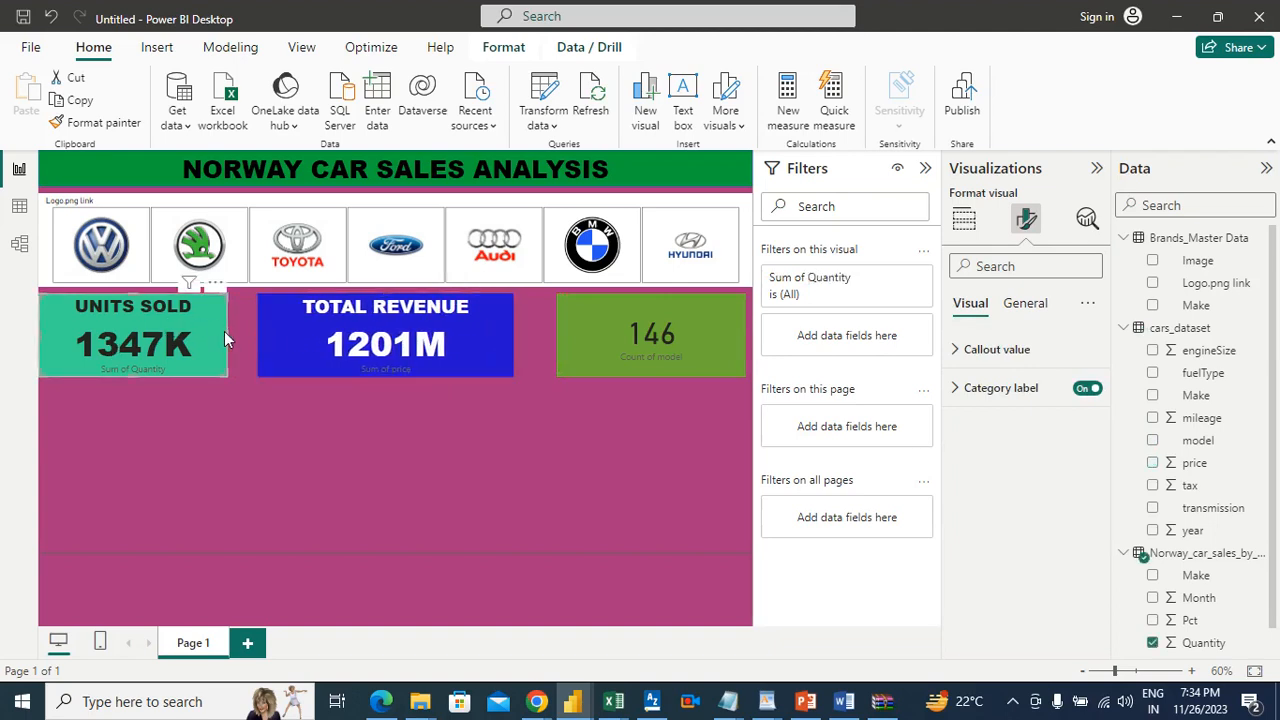
{"action": "left_click_drag", "start_coordinate": [227, 332], "coordinate": [245, 335]}
{"action": "left_click_drag", "start_coordinate": [400, 330], "coordinate": [410, 332]}
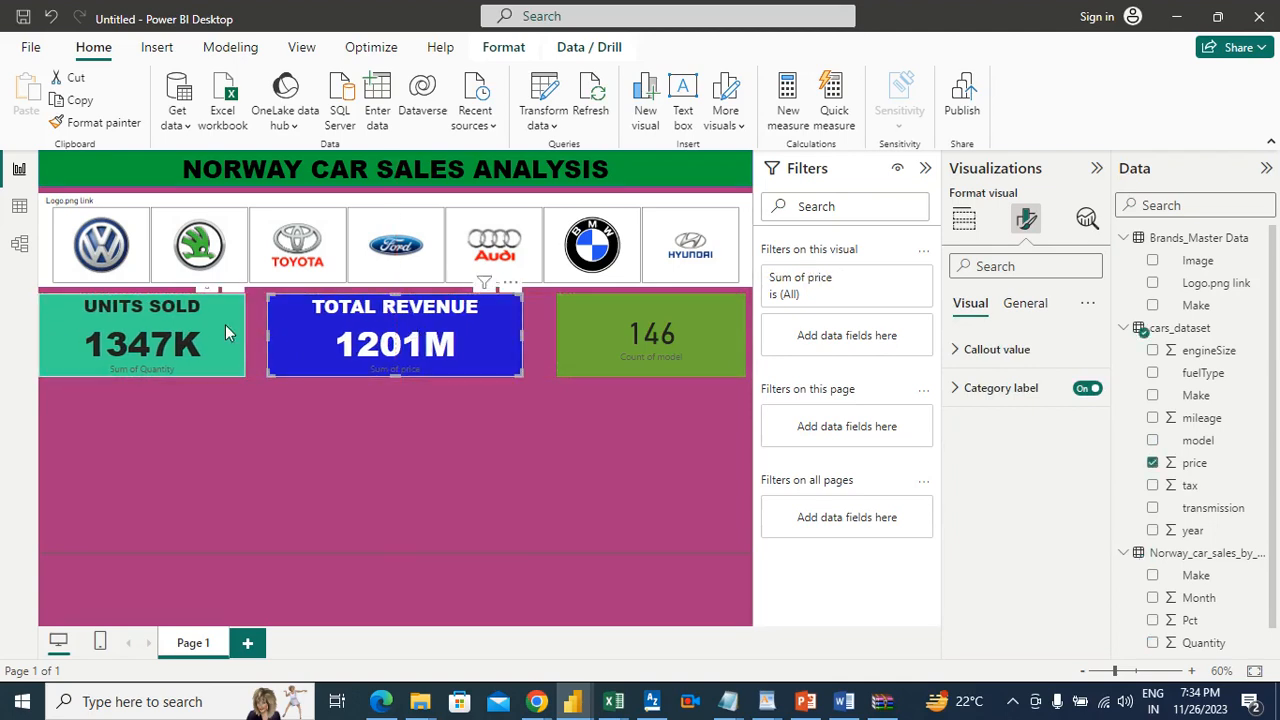
{"action": "left_click", "coordinate": [230, 330]}
{"action": "left_click_drag", "start_coordinate": [247, 335], "coordinate": [250, 336]}
{"action": "left_click_drag", "start_coordinate": [433, 327], "coordinate": [450, 328]}
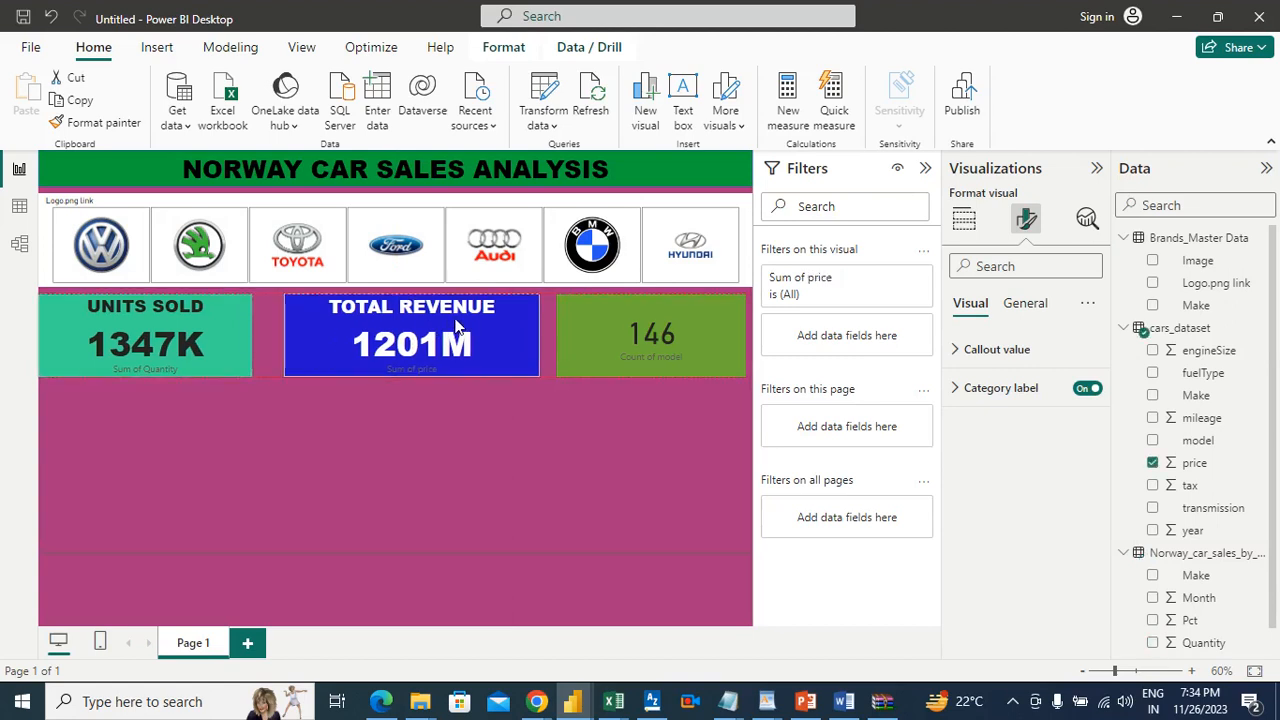
{"action": "left_click", "coordinate": [245, 318]}
{"action": "left_click_drag", "start_coordinate": [251, 334], "coordinate": [263, 335]}
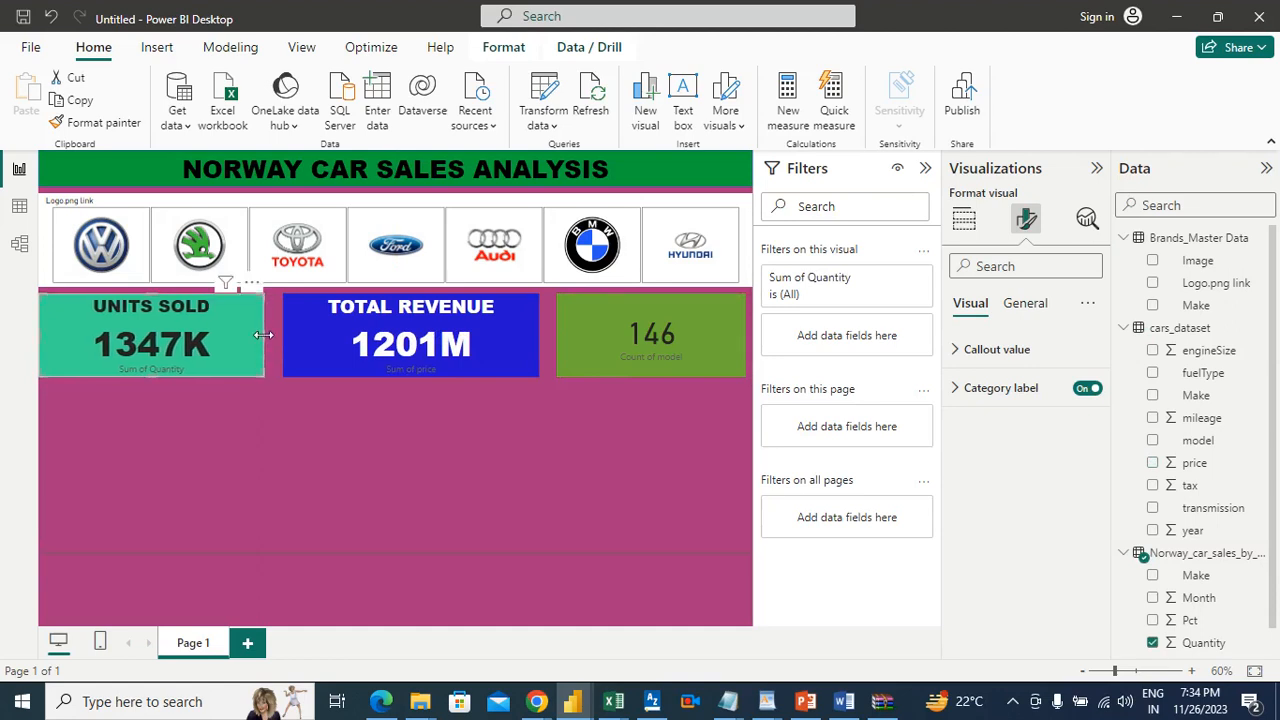
{"action": "left_click", "coordinate": [373, 428]}
Step: Select the model count card
{"action": "left_click", "coordinate": [580, 320]}
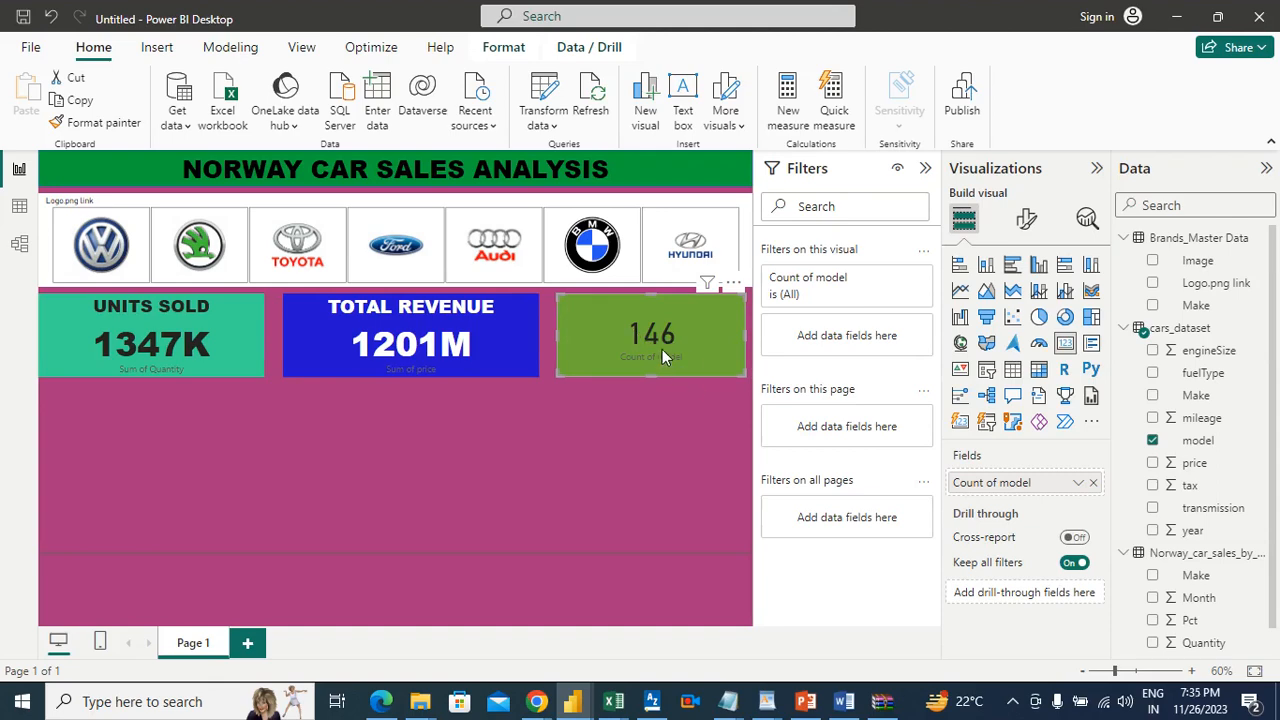
Step: Turn on the title of the model count card and set its text to VARIANT
{"action": "left_click", "coordinate": [1025, 220]}
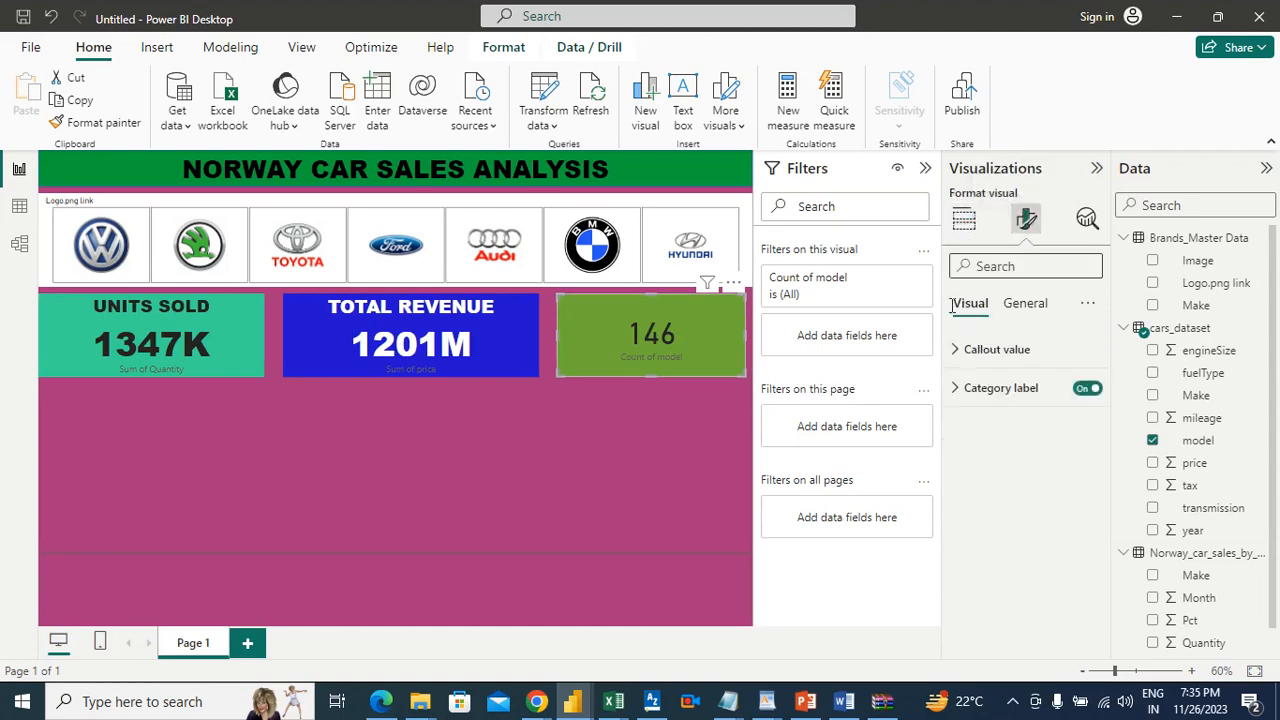
{"action": "left_click", "coordinate": [1033, 314]}
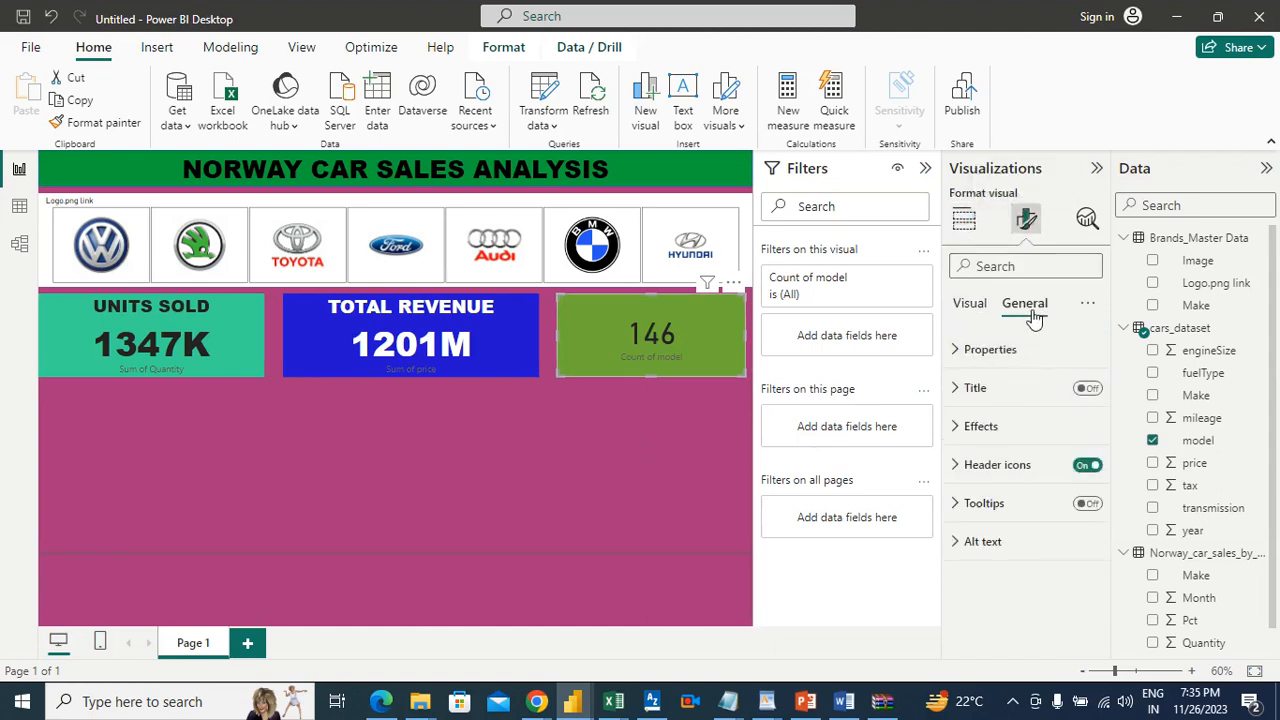
{"action": "left_click", "coordinate": [968, 397]}
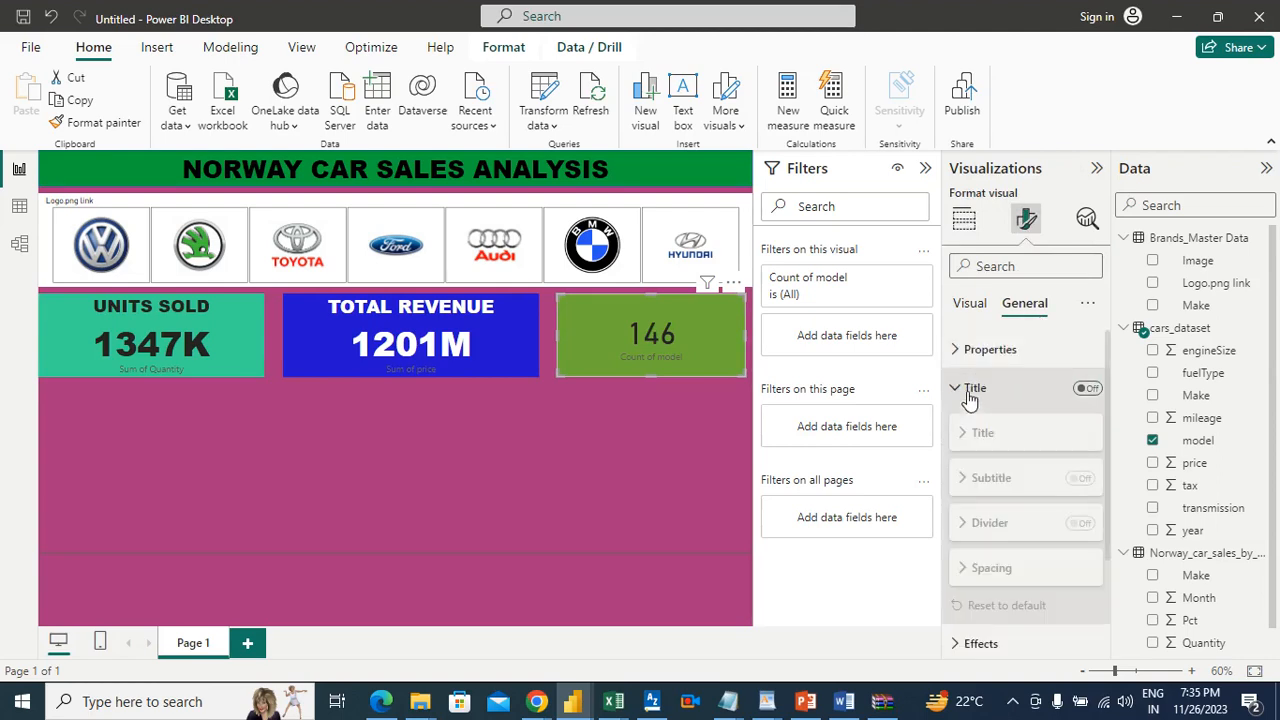
{"action": "left_click", "coordinate": [1088, 389]}
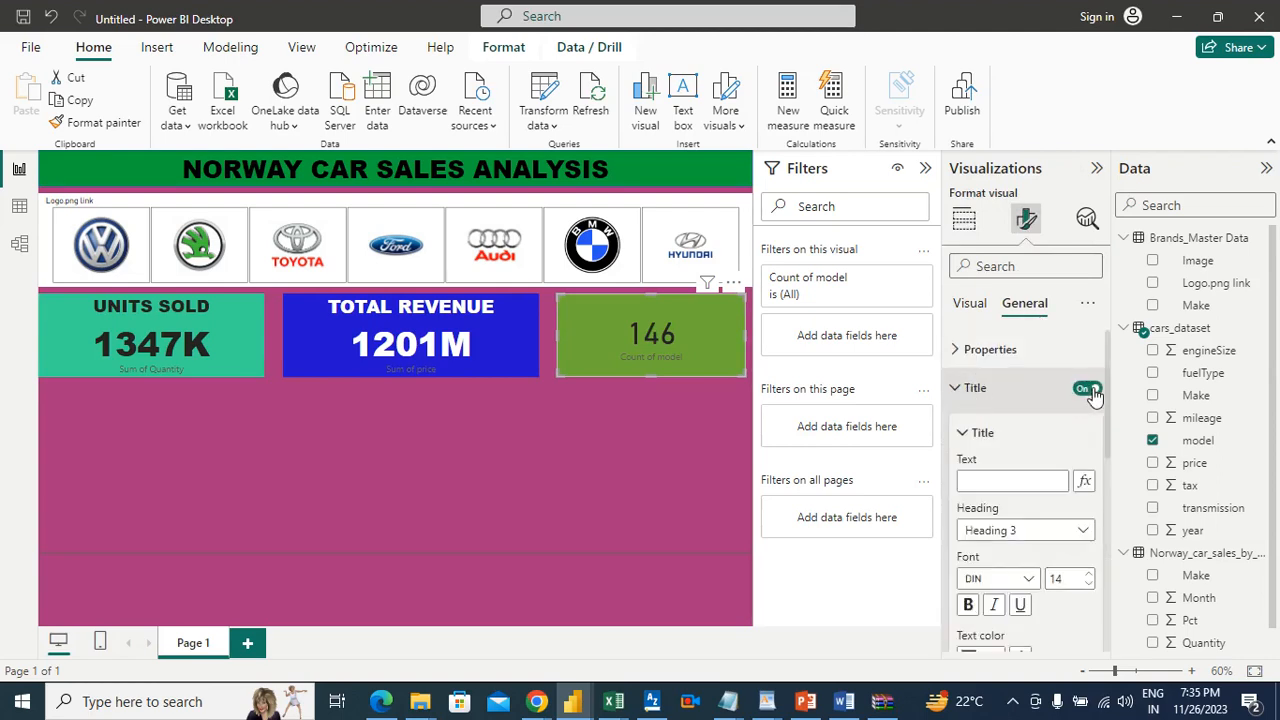
{"action": "left_click", "coordinate": [1012, 479]}
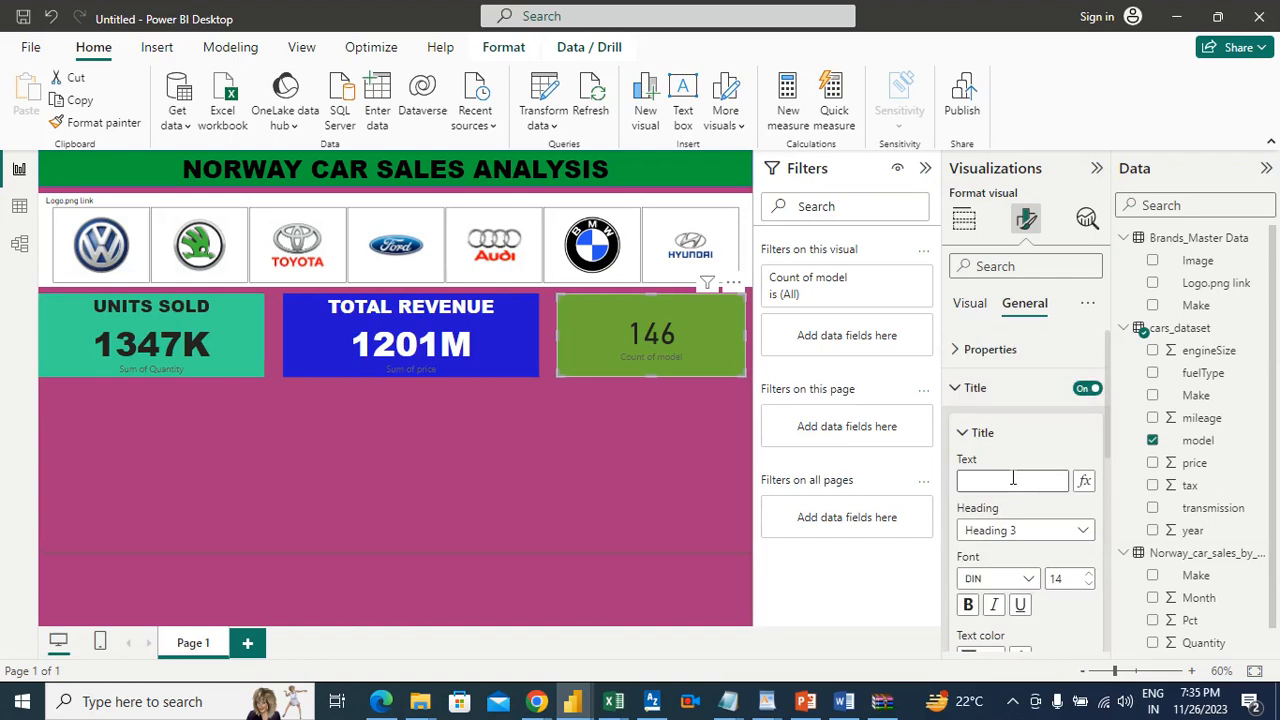
{"action": "key", "text": "BackSpace"}
{"action": "key", "text": "BackSpace"}
{"action": "type", "text": "VAR"}
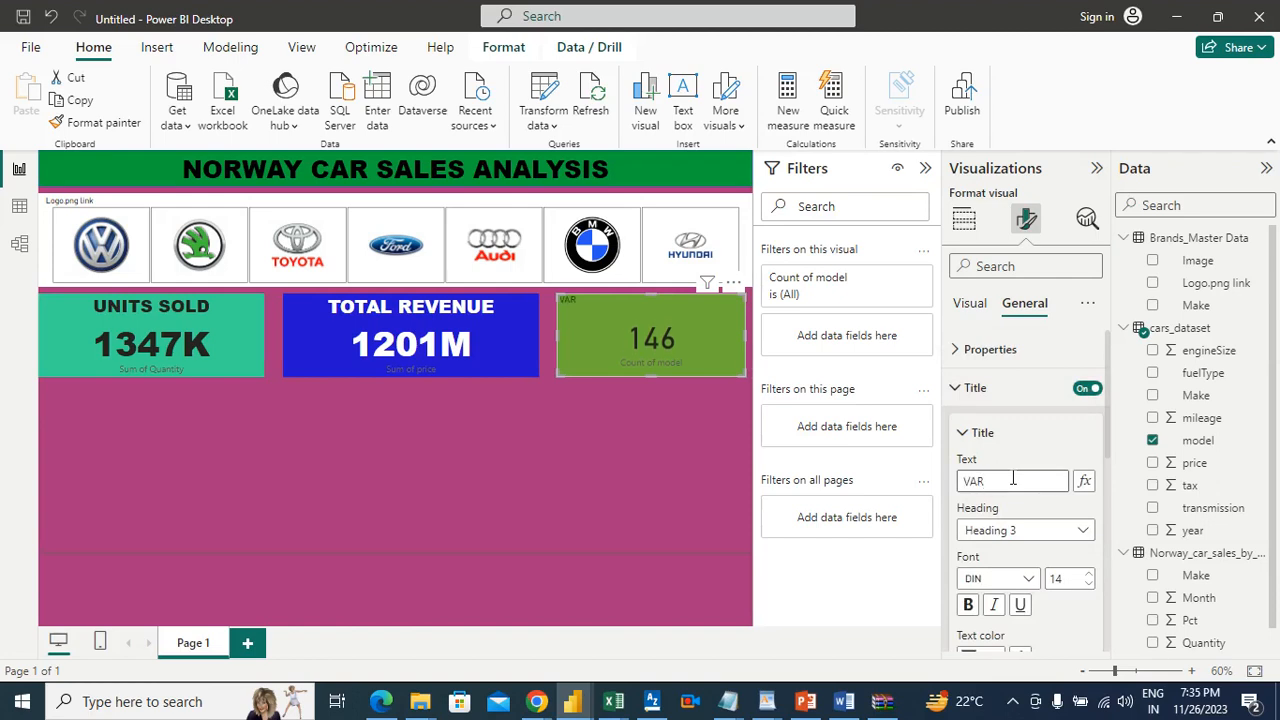
{"action": "type", "text": "IANT"}
Step: Format the VARIANT title in Arial Black at size 17 and center it on the card
{"action": "left_click_drag", "start_coordinate": [1105, 411], "coordinate": [1108, 463]}
{"action": "left_click", "coordinate": [1029, 466]}
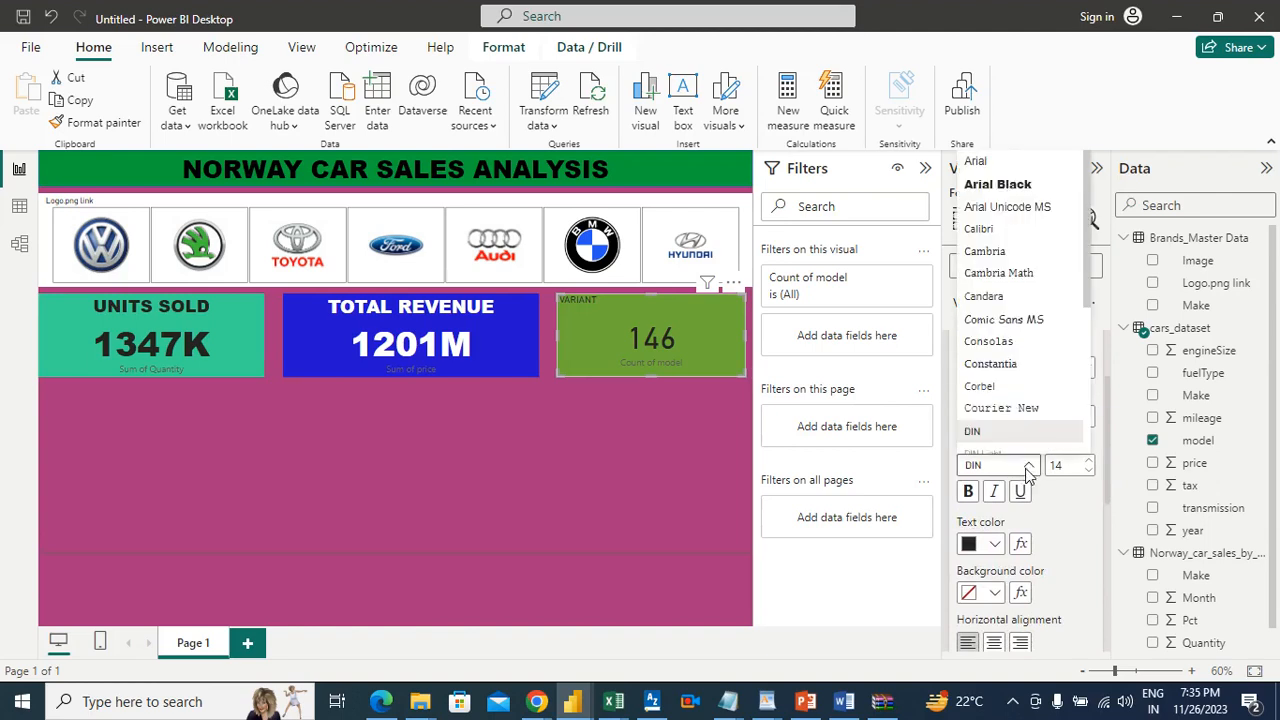
{"action": "left_click", "coordinate": [980, 189]}
{"action": "left_click", "coordinate": [1089, 462]}
{"action": "left_click", "coordinate": [1089, 462]}
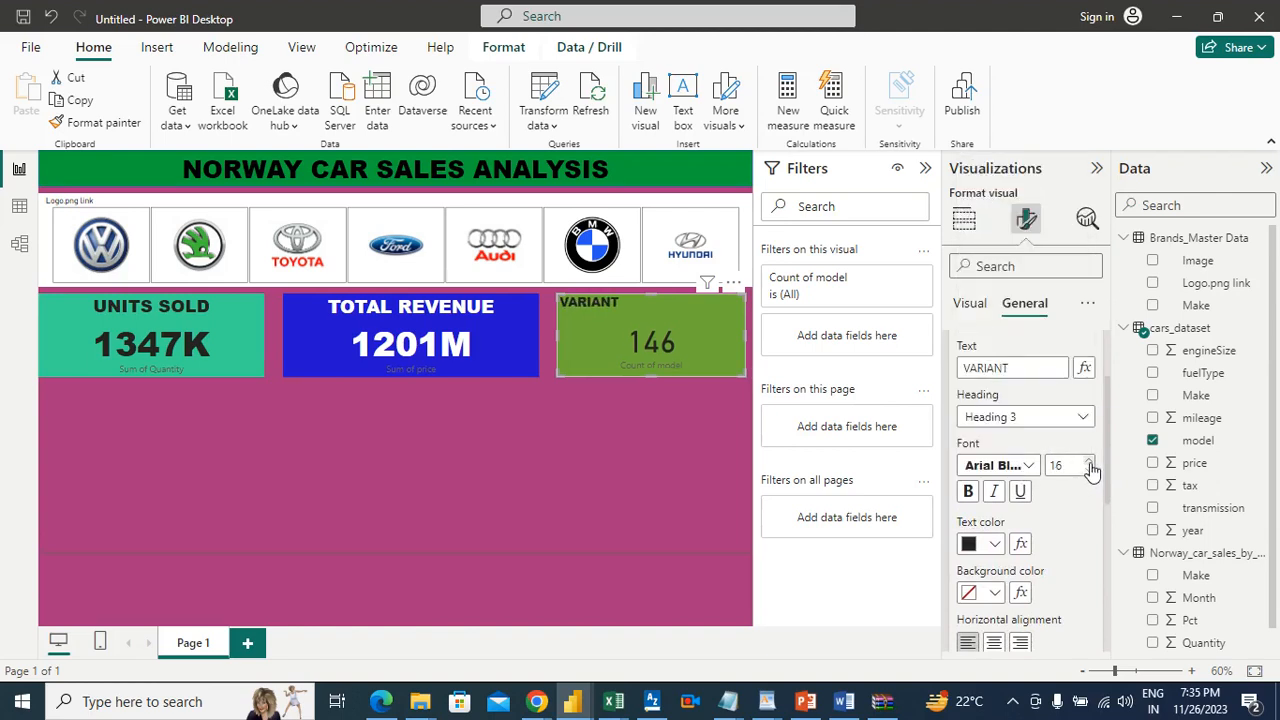
{"action": "left_click", "coordinate": [1089, 462]}
{"action": "scroll", "coordinate": [1105, 400], "scroll_direction": "down", "scroll_amount": 2}
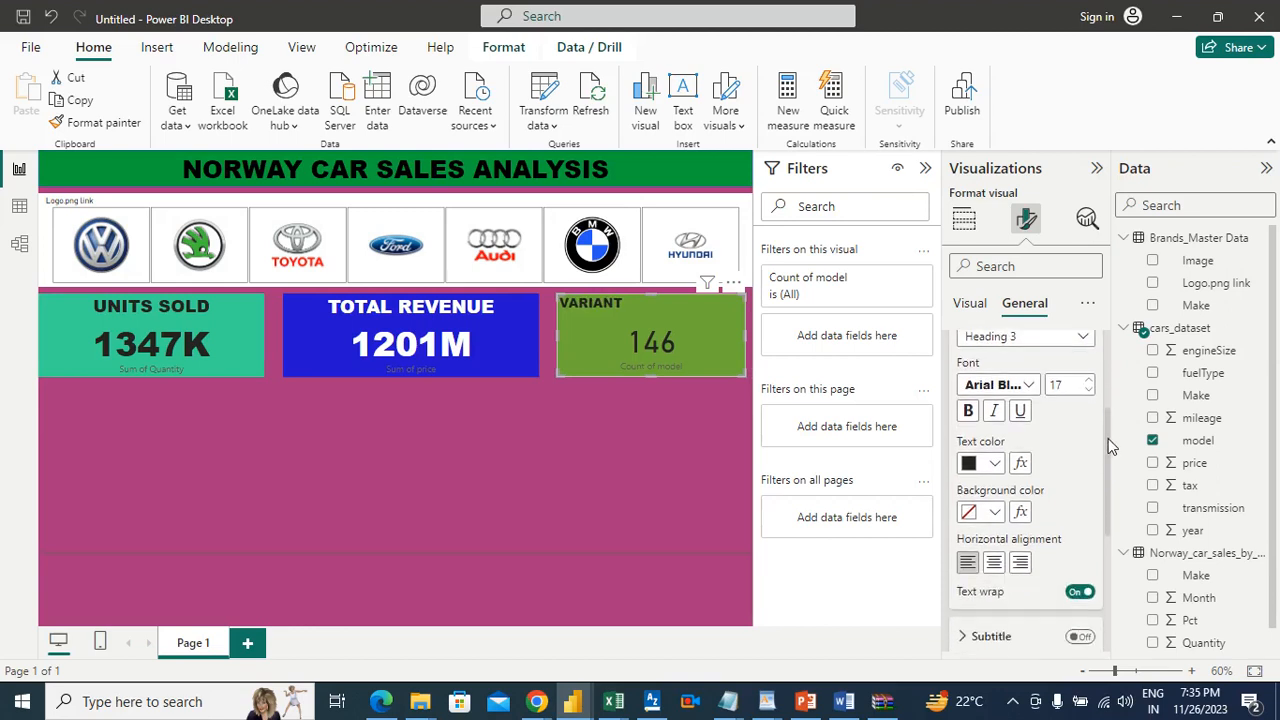
{"action": "left_click", "coordinate": [994, 562]}
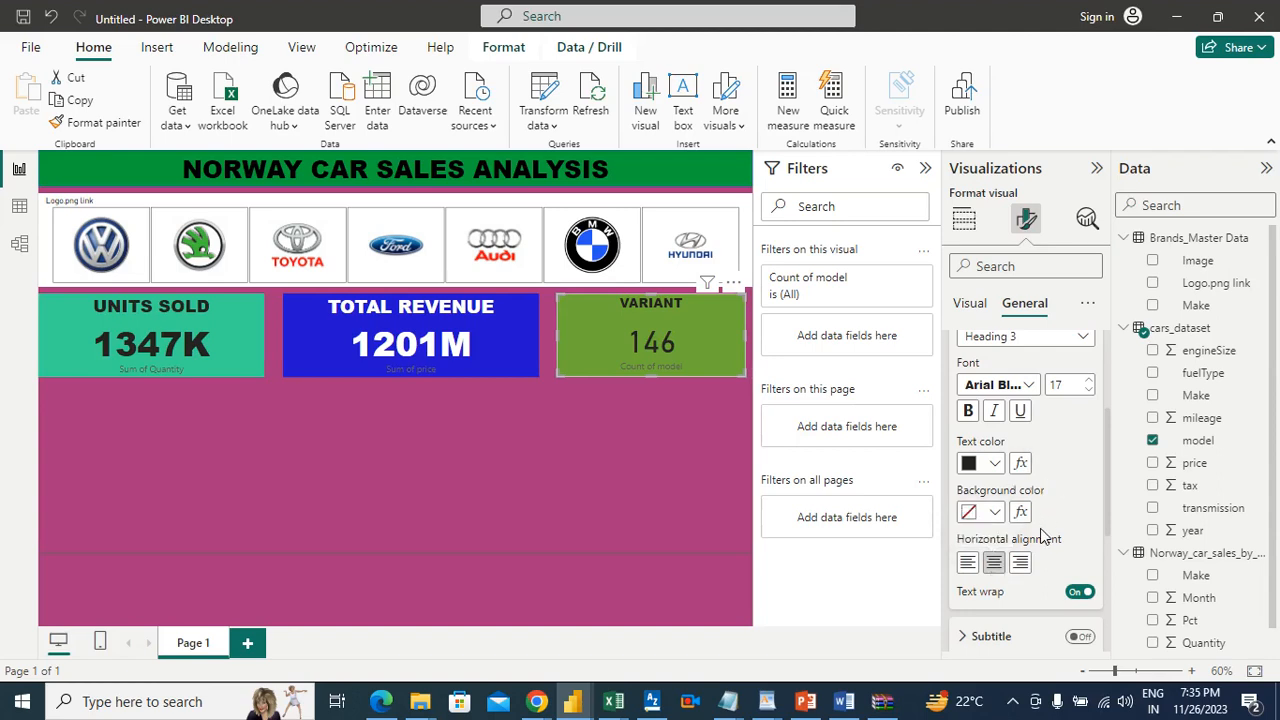
Step: Increase the VARIANT title's font size to 28
{"action": "left_click", "coordinate": [1089, 380]}
{"action": "left_click", "coordinate": [1089, 380]}
{"action": "left_click", "coordinate": [1089, 380]}
{"action": "left_click", "coordinate": [1089, 380]}
{"action": "left_click", "coordinate": [1089, 380]}
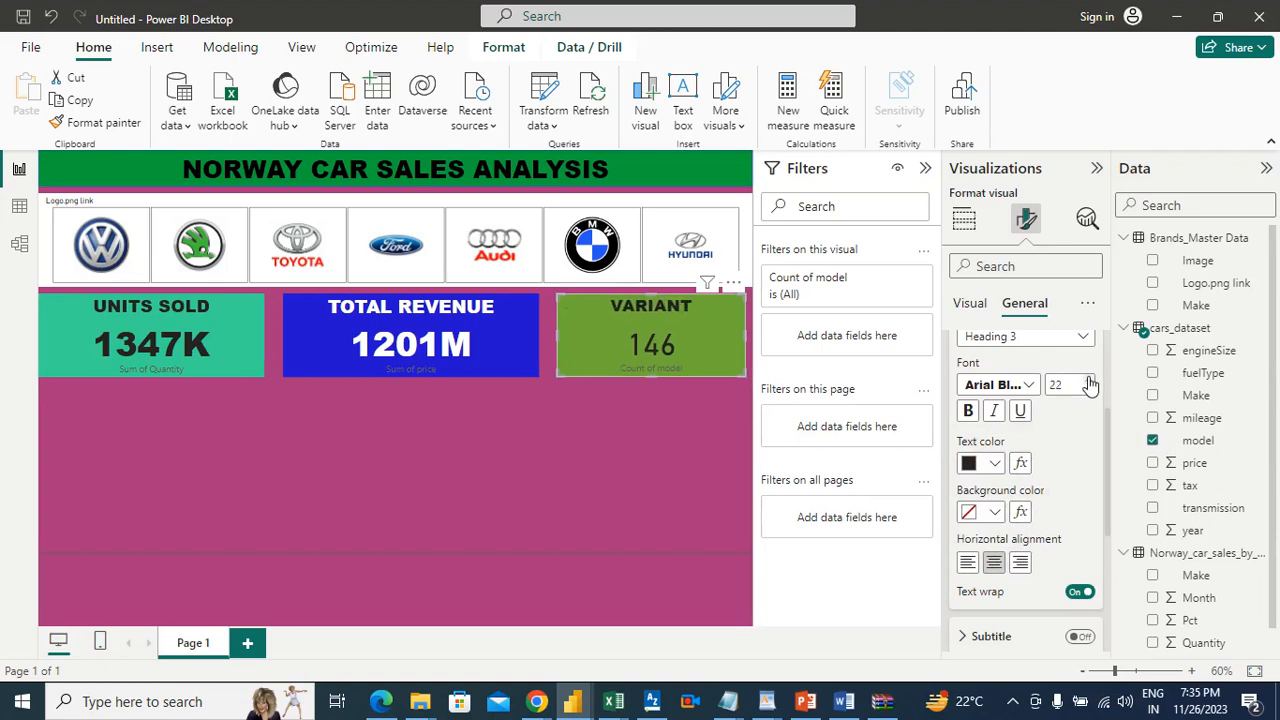
{"action": "left_click", "coordinate": [1089, 380]}
{"action": "left_click", "coordinate": [1089, 380]}
{"action": "left_click", "coordinate": [1089, 380]}
{"action": "left_click", "coordinate": [1089, 380]}
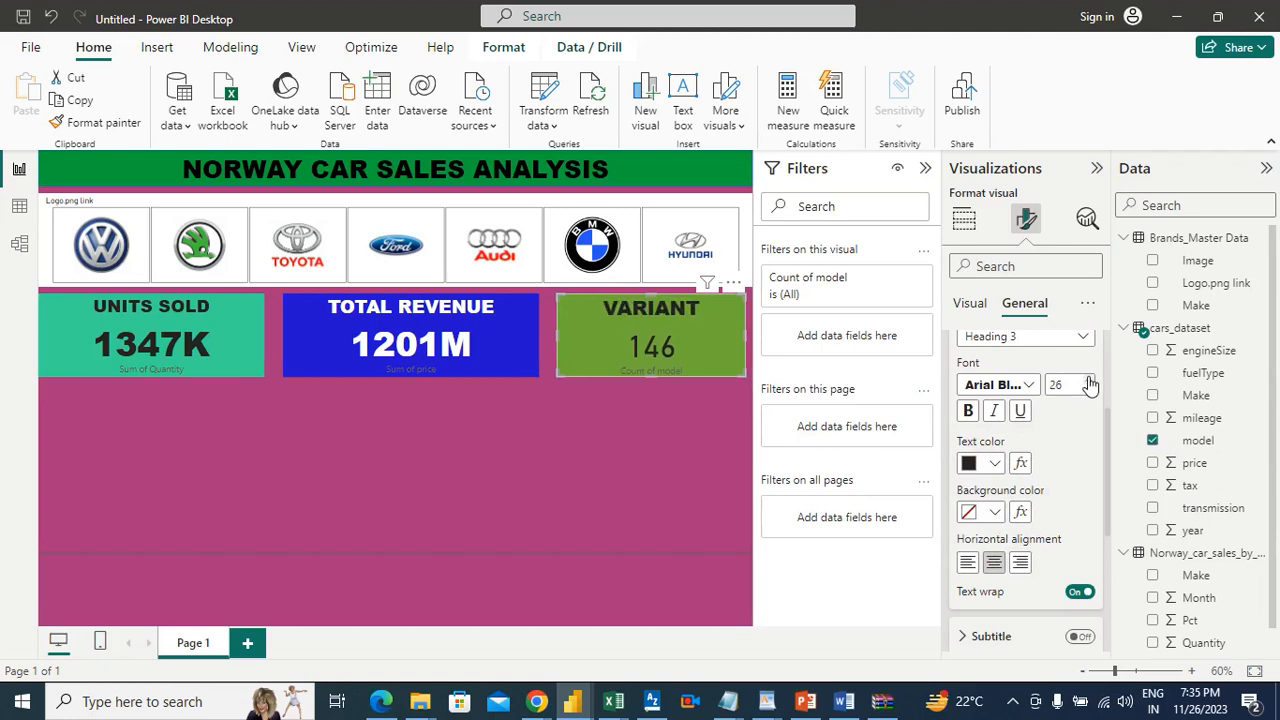
{"action": "left_click", "coordinate": [1089, 380]}
{"action": "left_click", "coordinate": [1089, 380]}
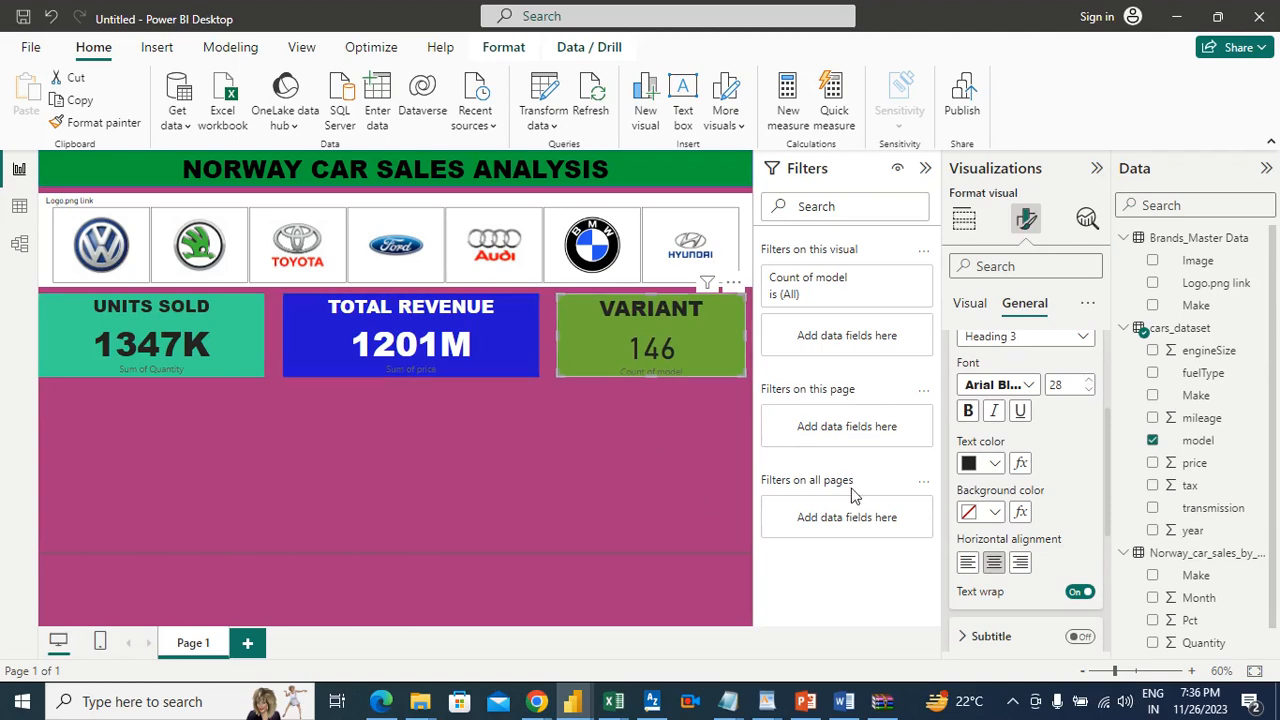
Step: Change the callout value font of the VARIANT card to Arial Black and deselect the card
{"action": "left_click", "coordinate": [968, 304]}
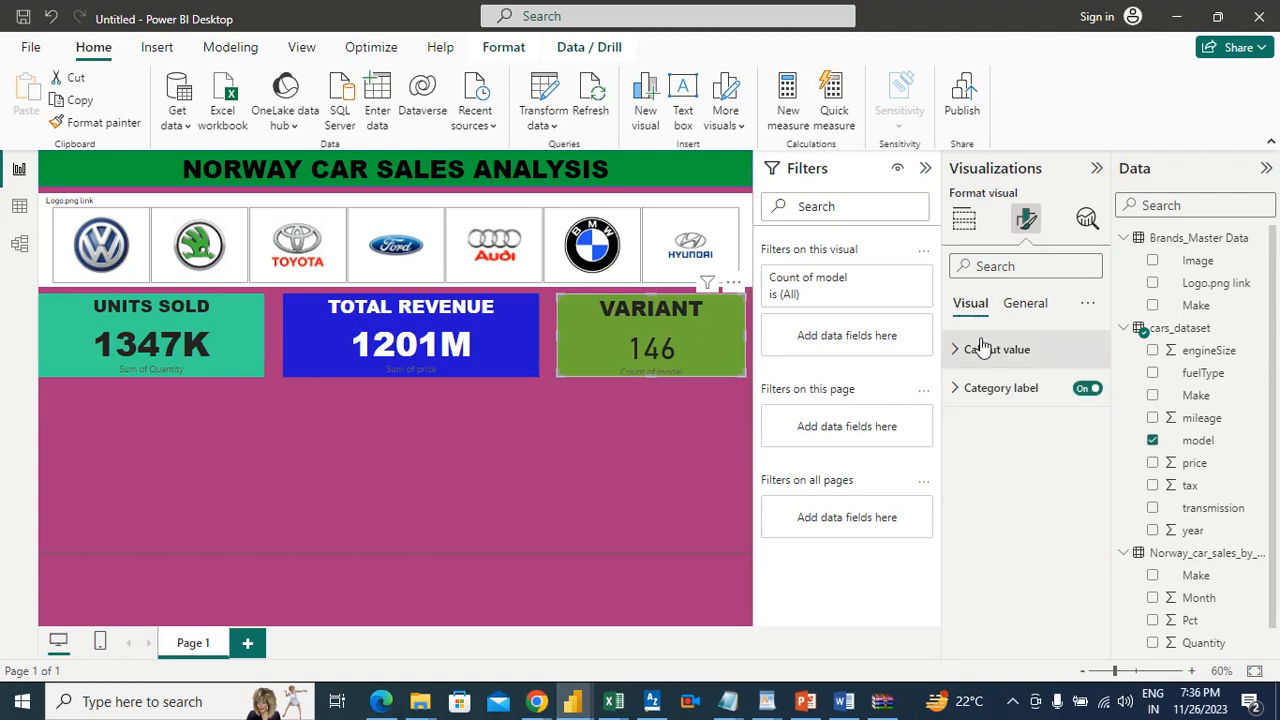
{"action": "left_click", "coordinate": [980, 349]}
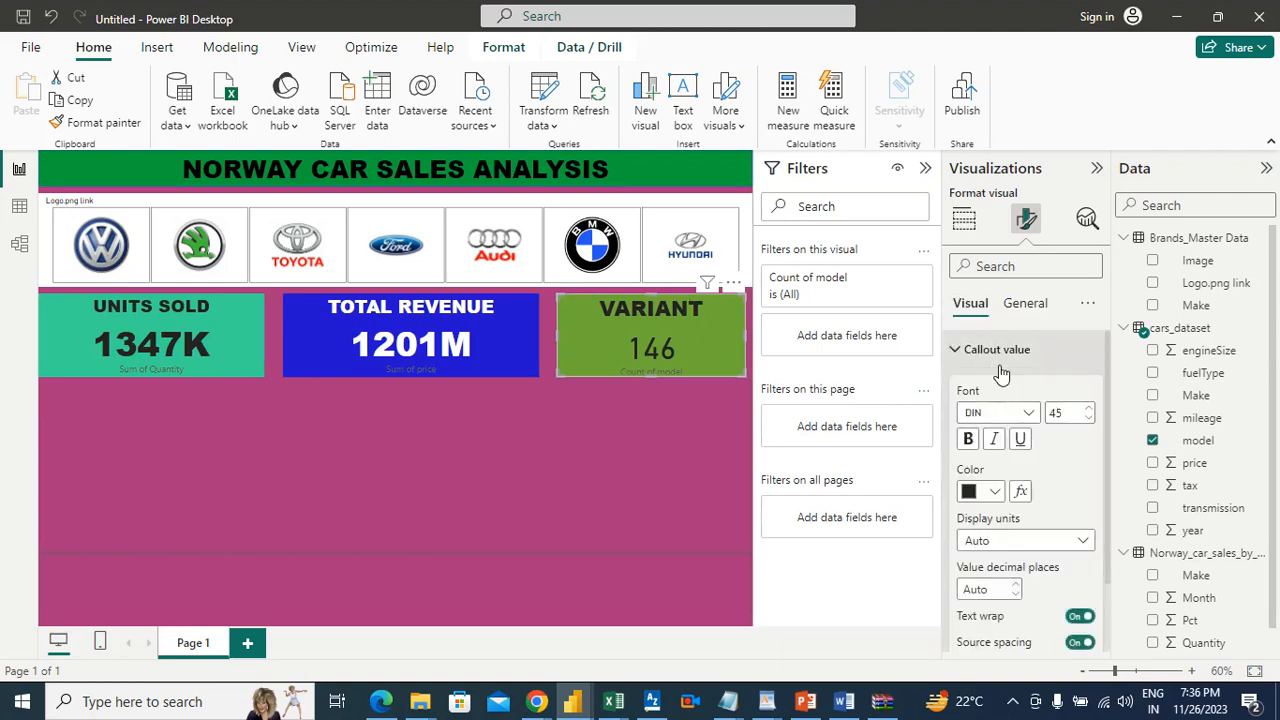
{"action": "left_click", "coordinate": [1018, 415]}
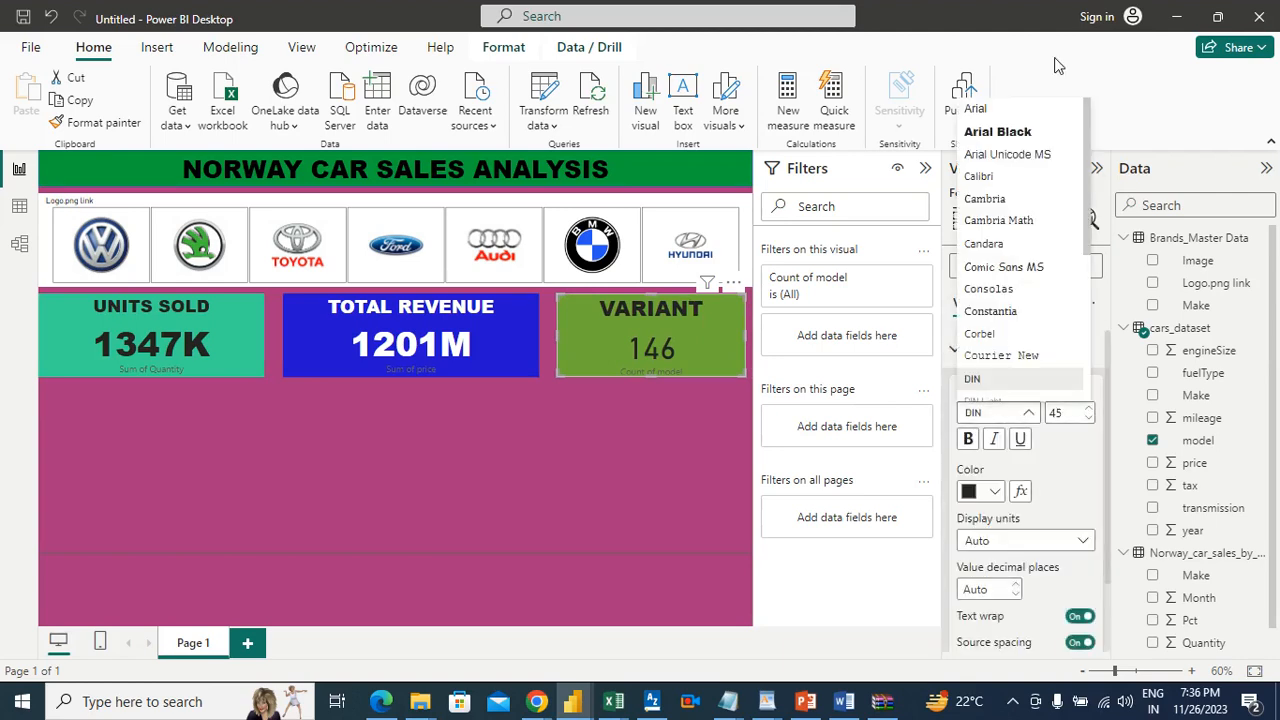
{"action": "left_click", "coordinate": [1022, 134]}
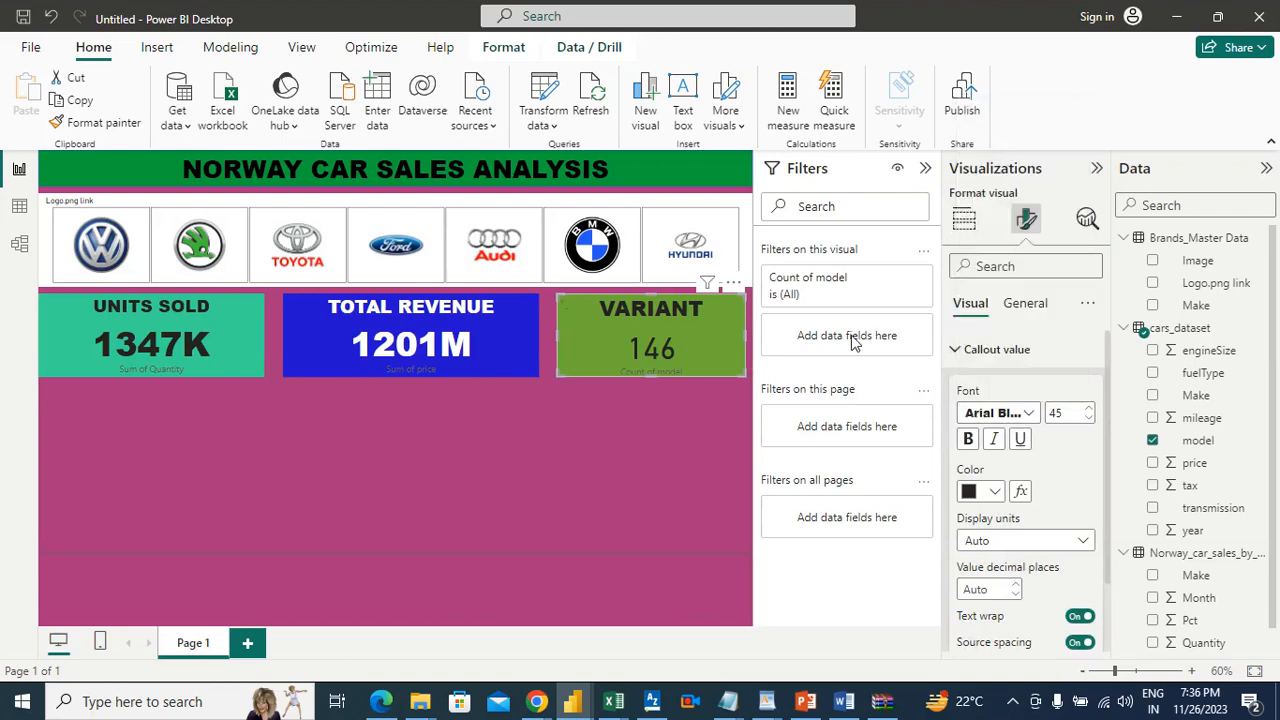
{"action": "left_click", "coordinate": [660, 437]}
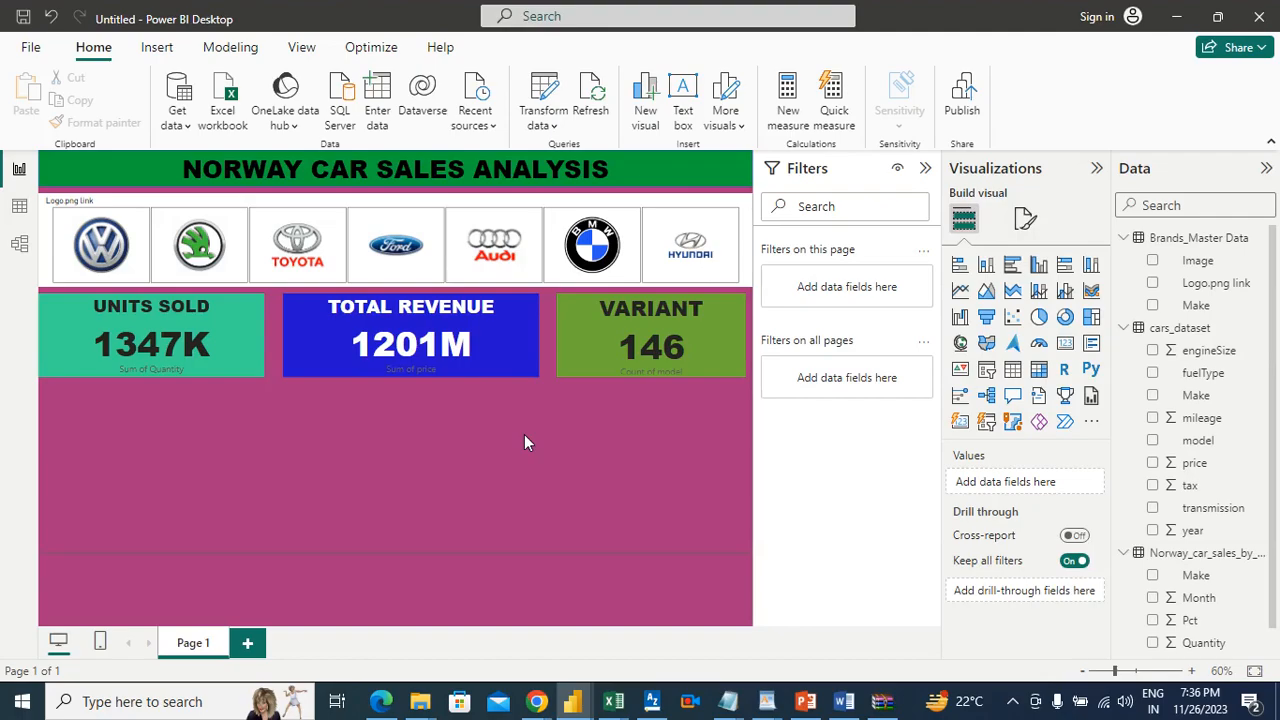
Step: Switch to the Word requirements document and highlight question 3, about the number of variants, in green
{"action": "left_click", "coordinate": [844, 700]}
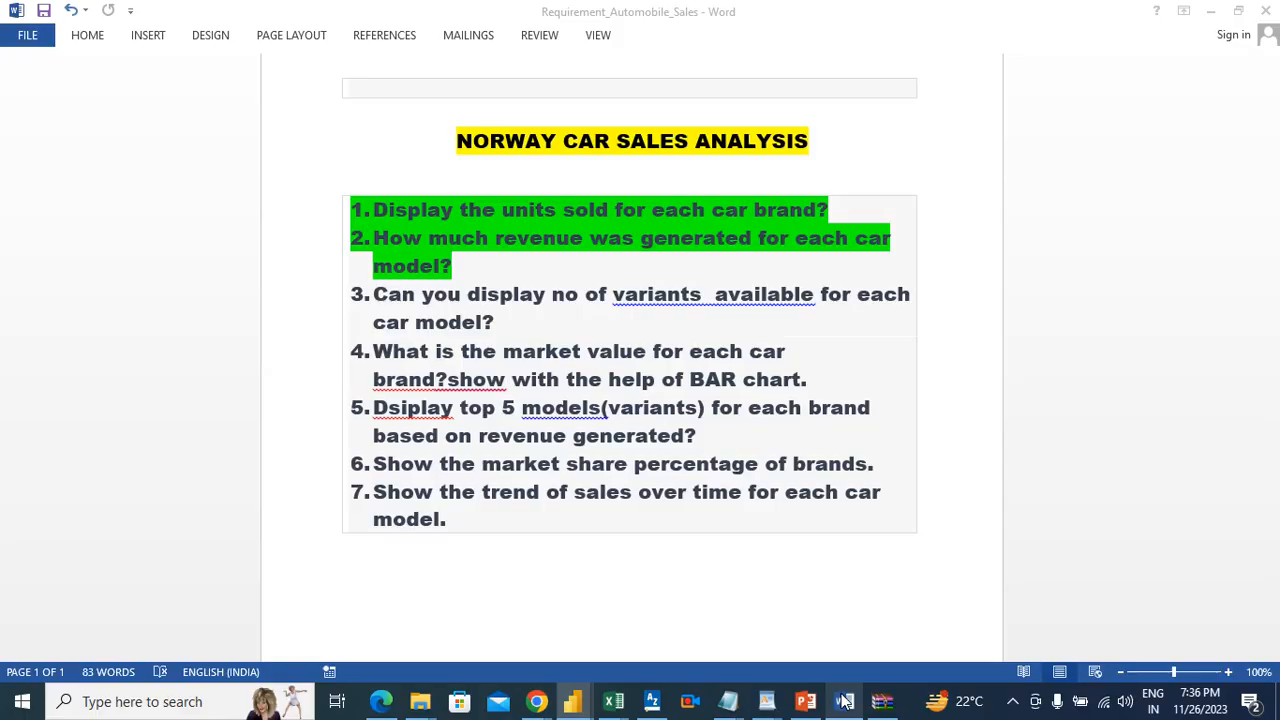
{"action": "triple_click", "coordinate": [395, 308]}
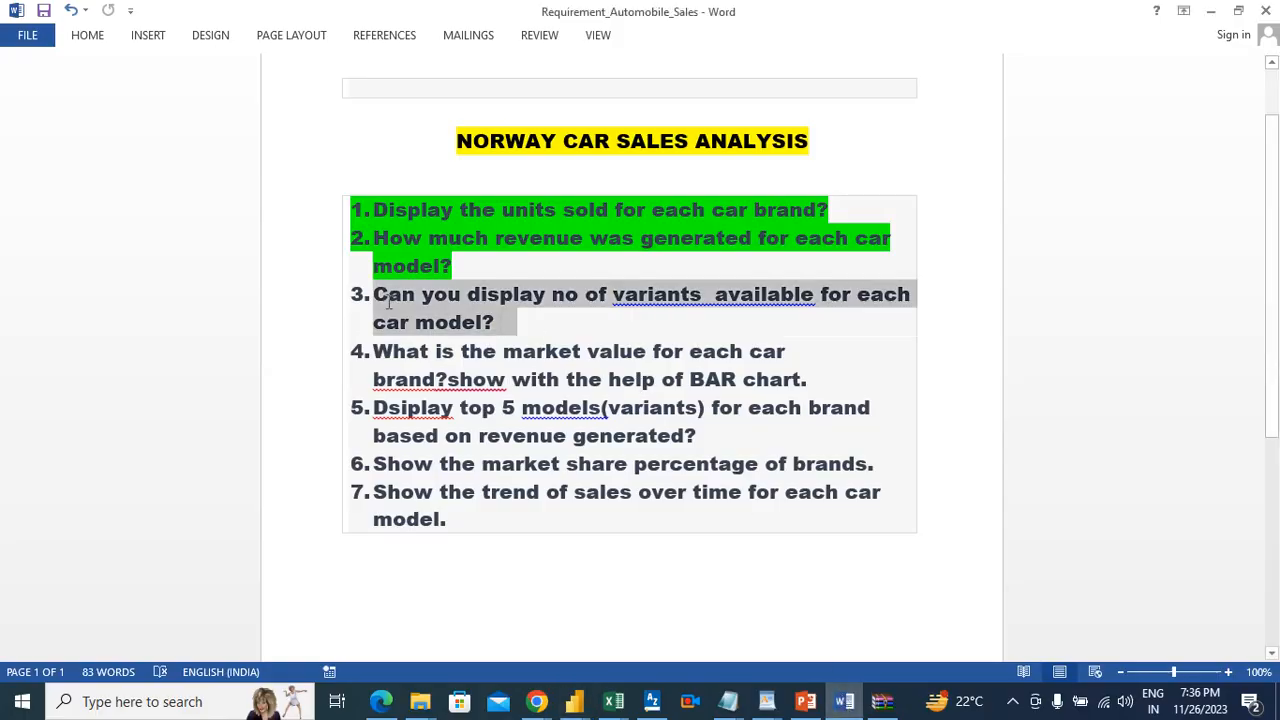
{"action": "left_click", "coordinate": [87, 40]}
{"action": "left_click", "coordinate": [330, 104]}
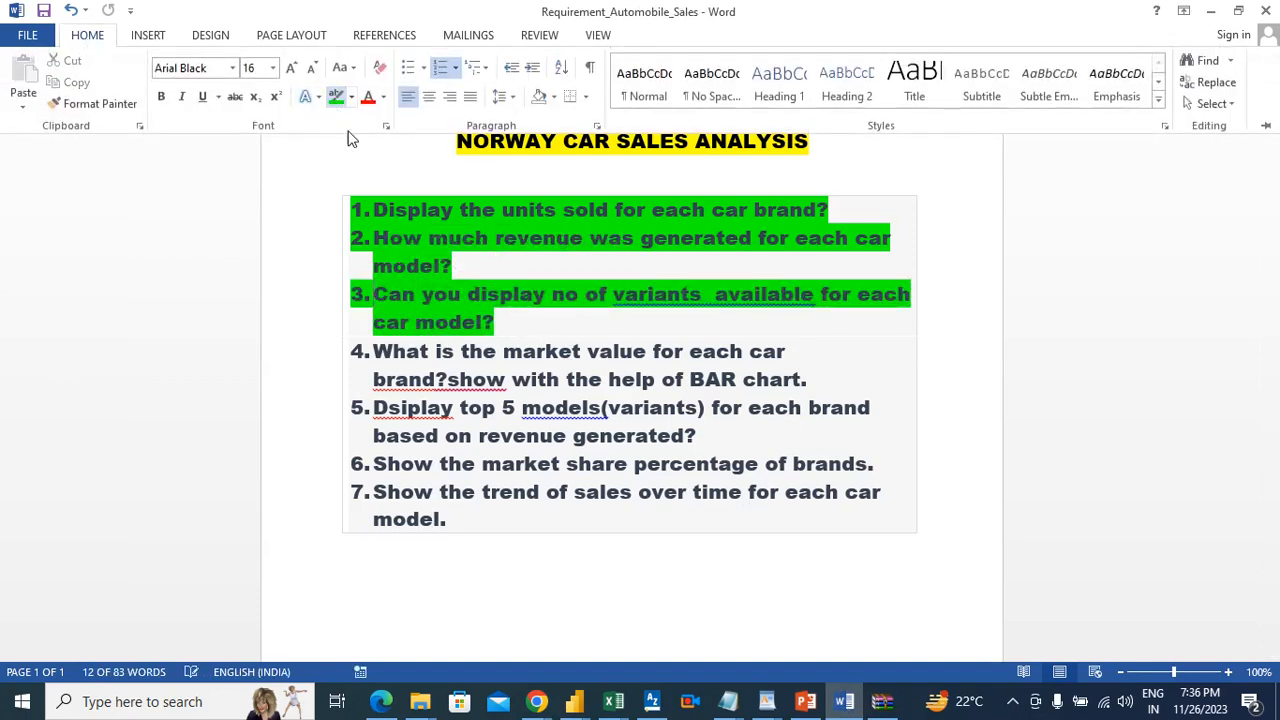
{"action": "left_click", "coordinate": [827, 372]}
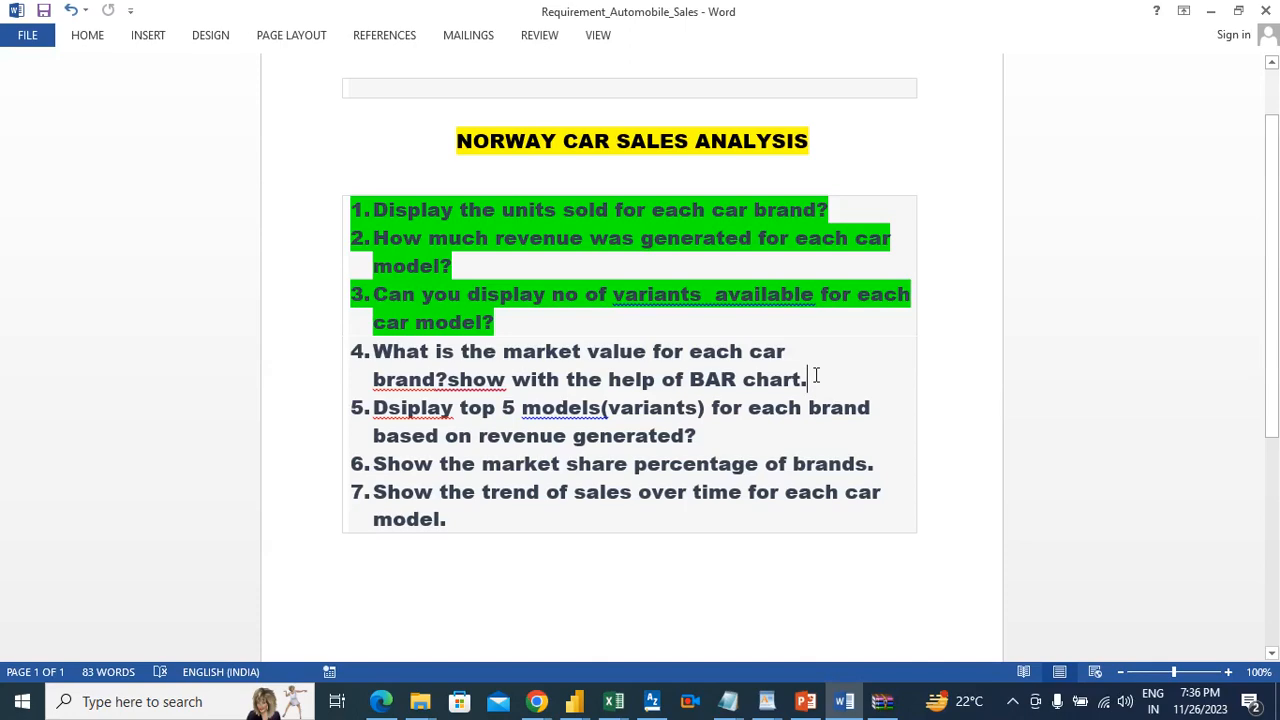
Step: Return to Power BI, add an empty clustered bar chart below the units sold card and make it slightly taller
{"action": "key", "text": "alt+Tab"}
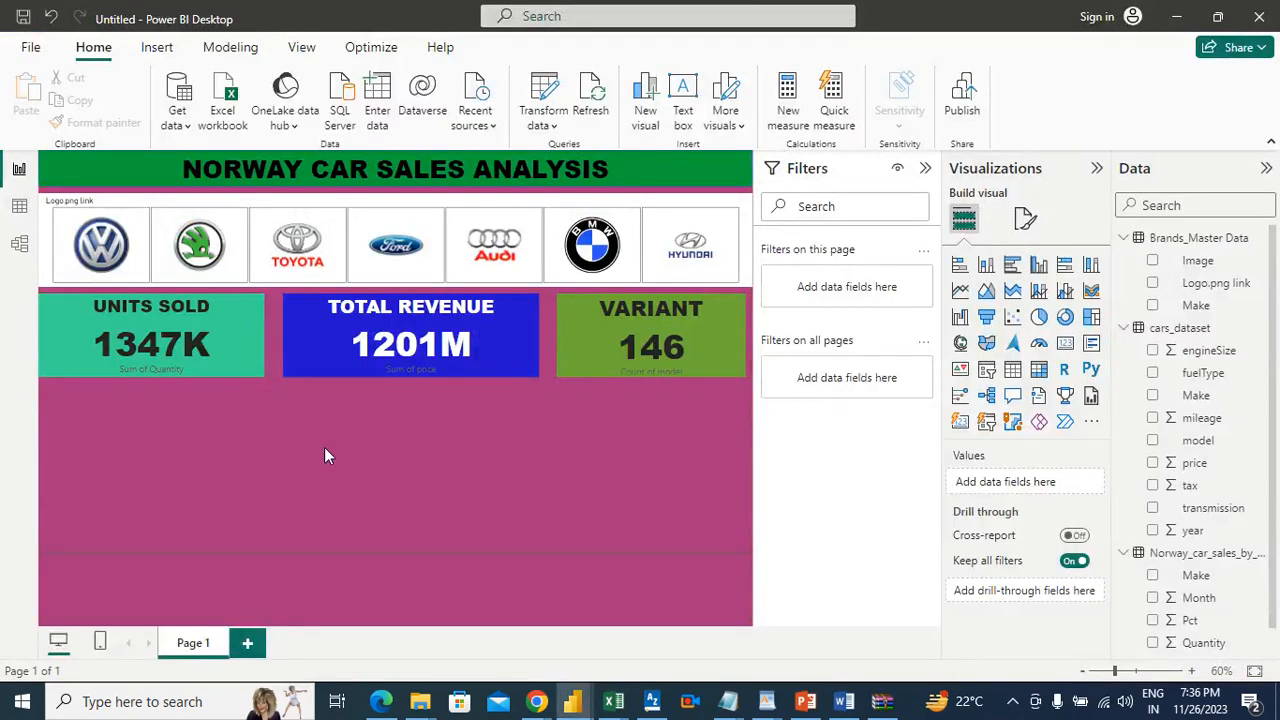
{"action": "left_click", "coordinate": [1012, 268]}
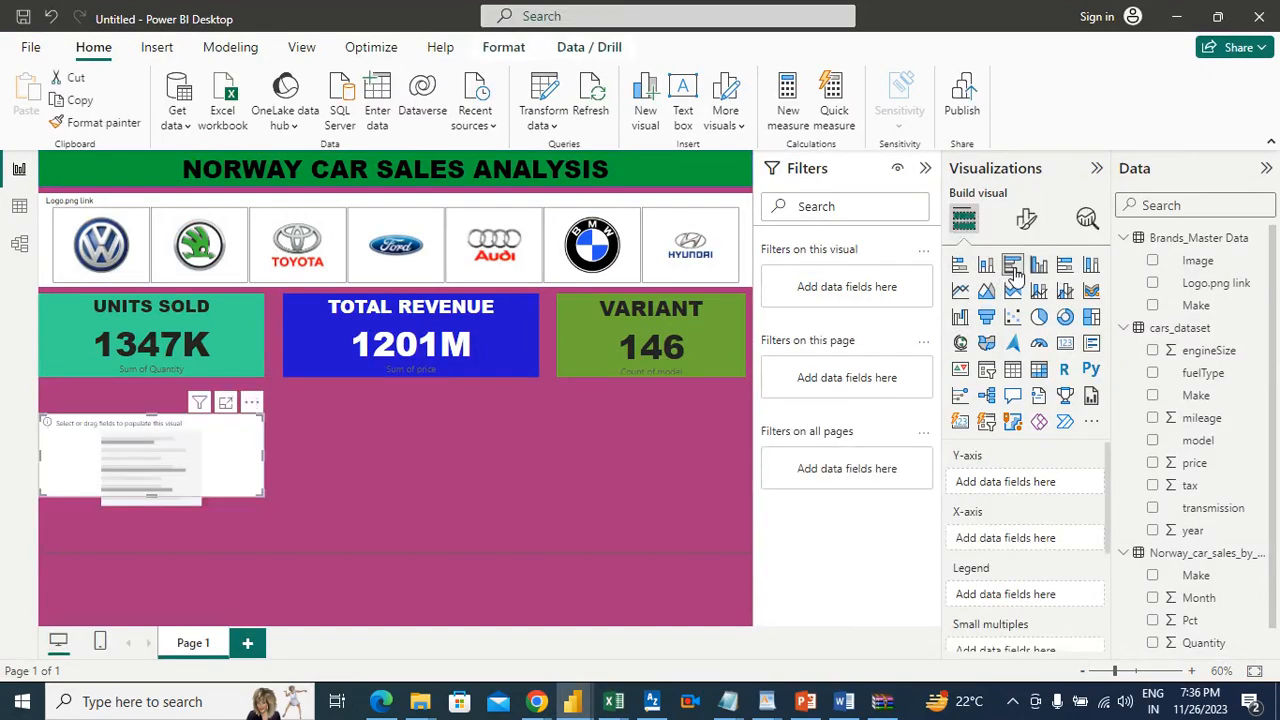
{"action": "left_click_drag", "start_coordinate": [202, 446], "coordinate": [204, 446]}
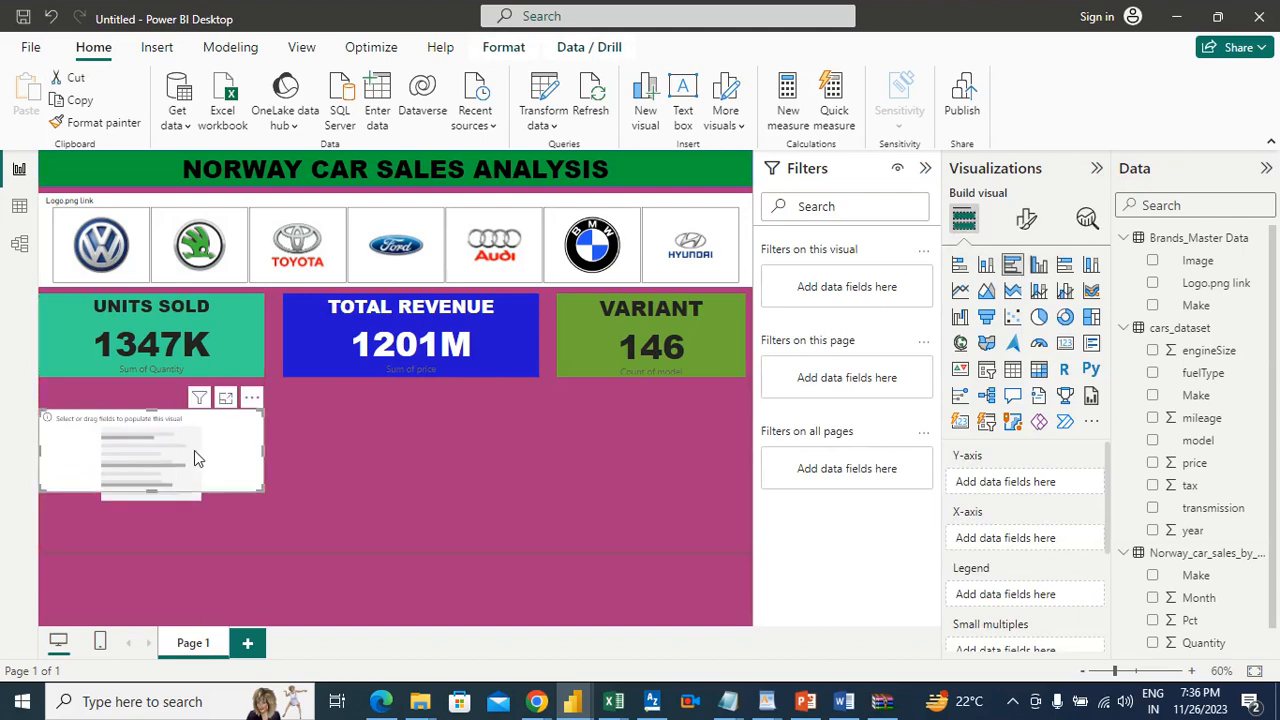
{"action": "left_click_drag", "start_coordinate": [163, 497], "coordinate": [158, 518]}
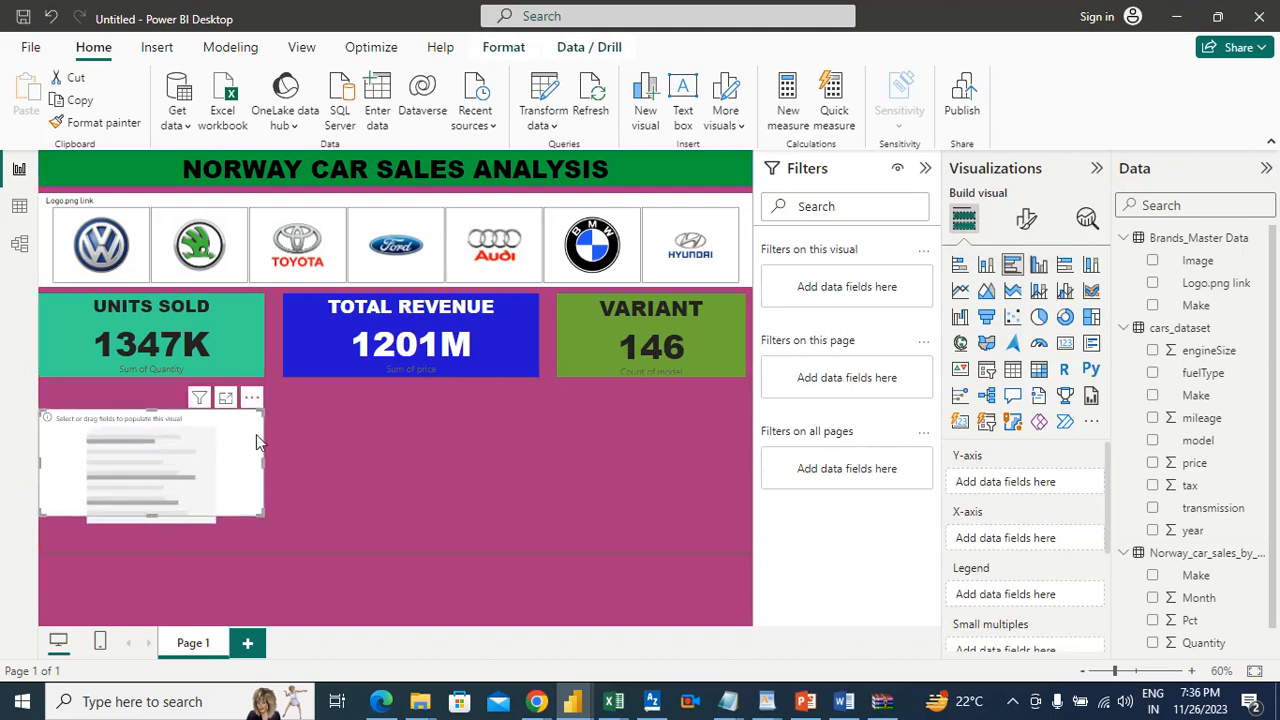
Step: Nudge the empty bar chart up toward the units sold card, aligned with the page's left edge
{"action": "left_click", "coordinate": [330, 436]}
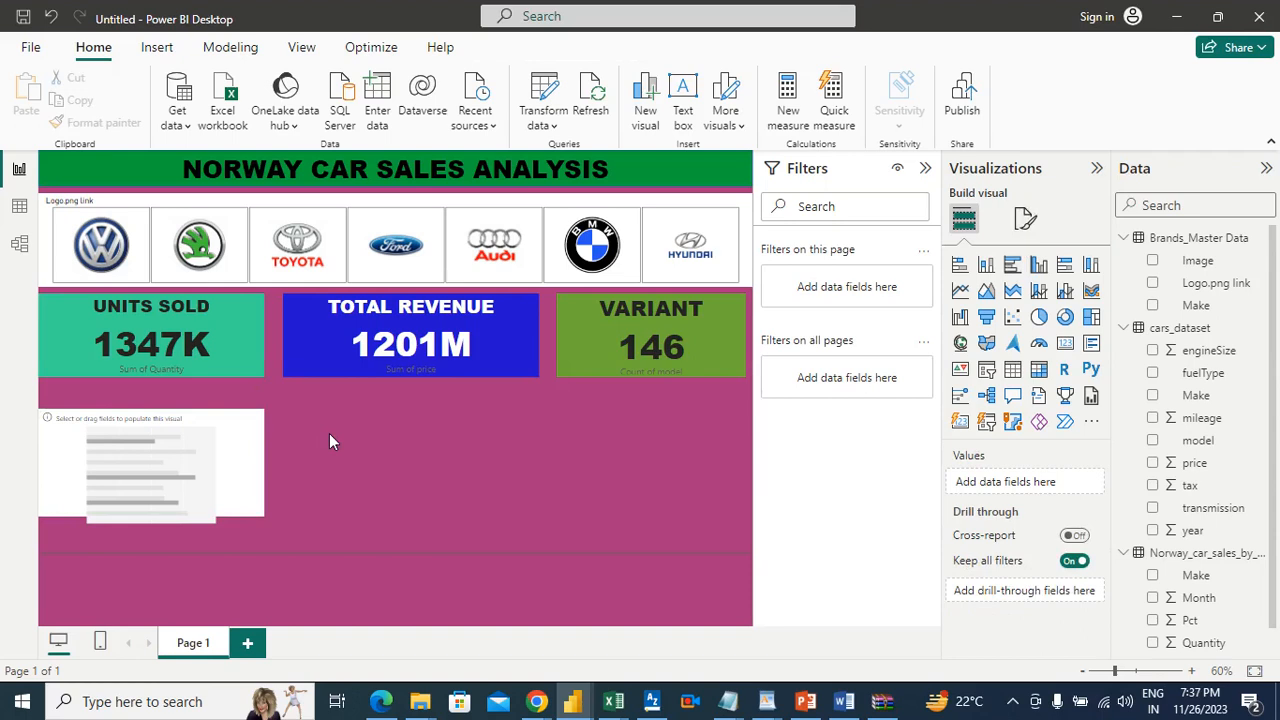
{"action": "left_click", "coordinate": [240, 421]}
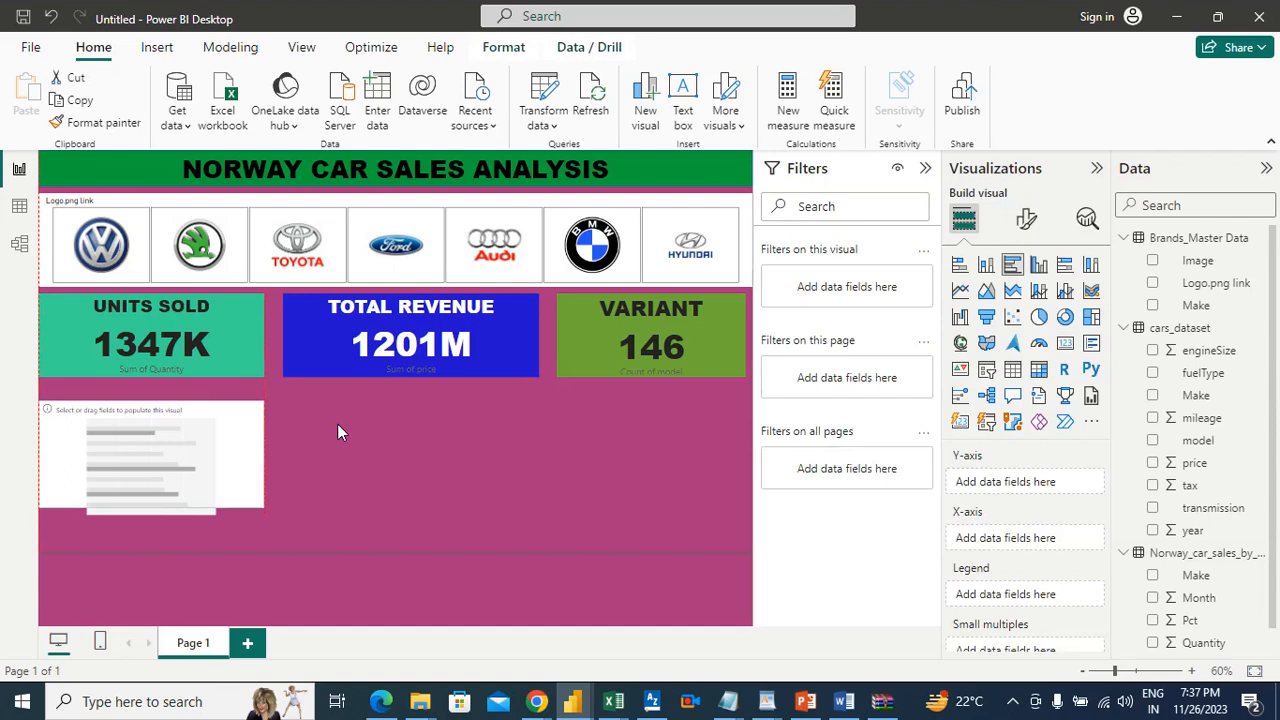
{"action": "key", "text": "ctrl+z"}
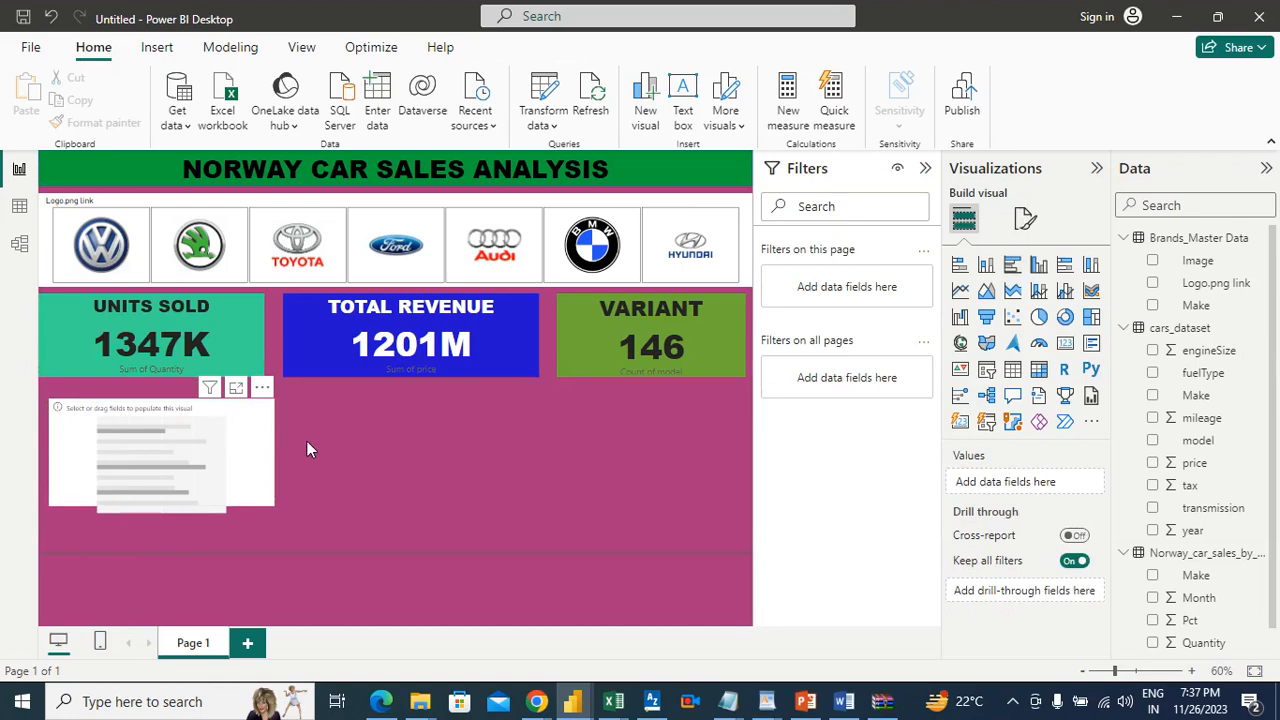
{"action": "key", "text": "ctrl+y"}
{"action": "left_click_drag", "start_coordinate": [234, 434], "coordinate": [233, 427]}
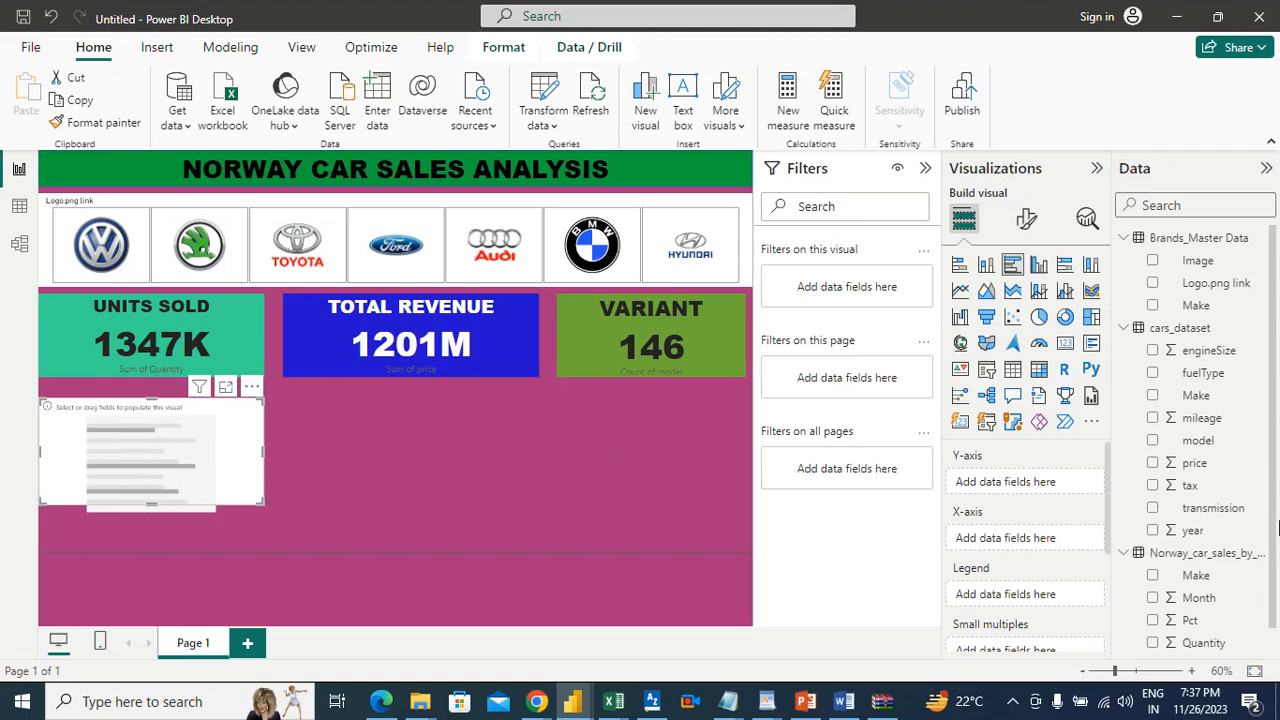
Step: Check question 4 in the Word document, plot the sum of price by Make from cars_dataset in the bar chart, and open it in focus mode
{"action": "left_click", "coordinate": [844, 701]}
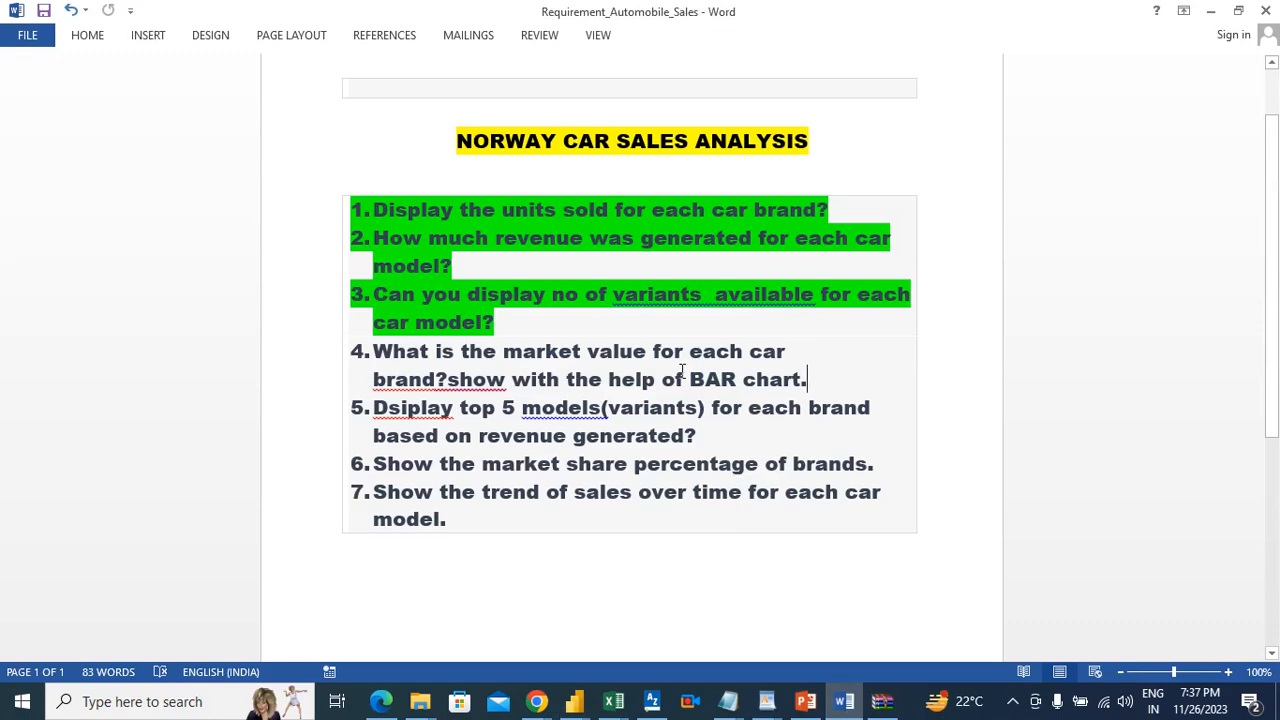
{"action": "key", "text": "alt+Tab"}
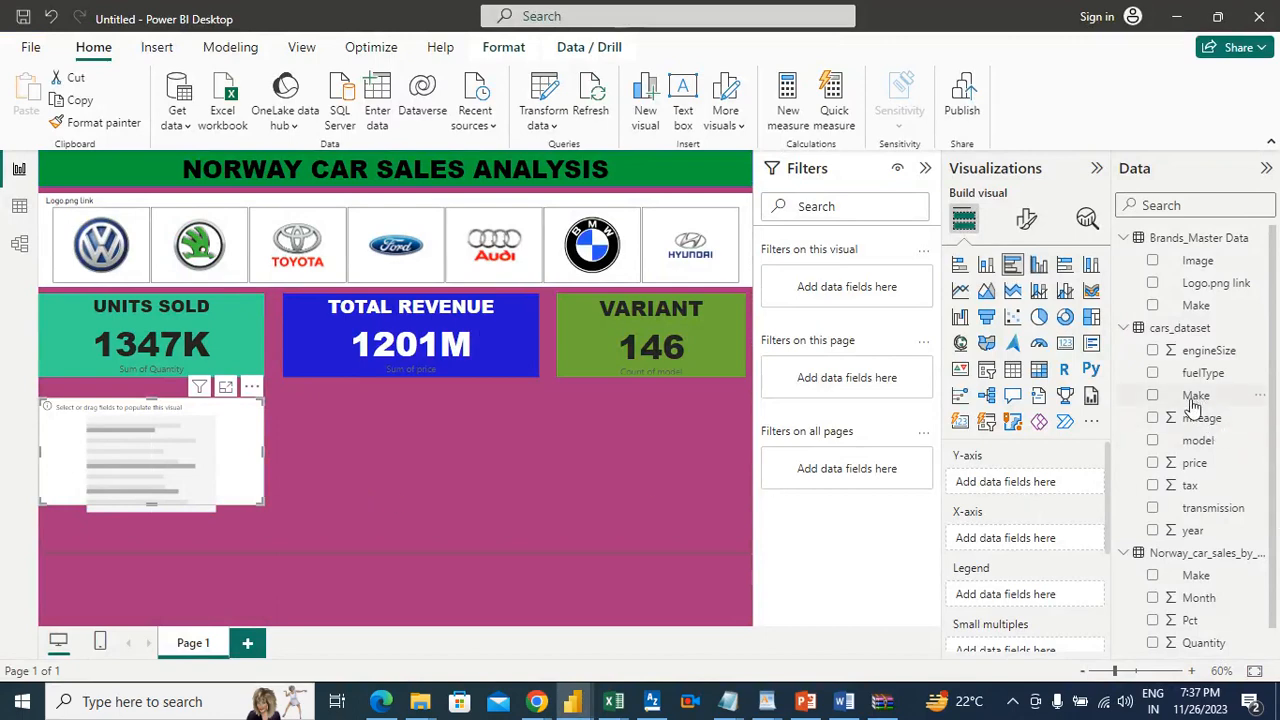
{"action": "left_click_drag", "start_coordinate": [1193, 402], "coordinate": [1043, 481]}
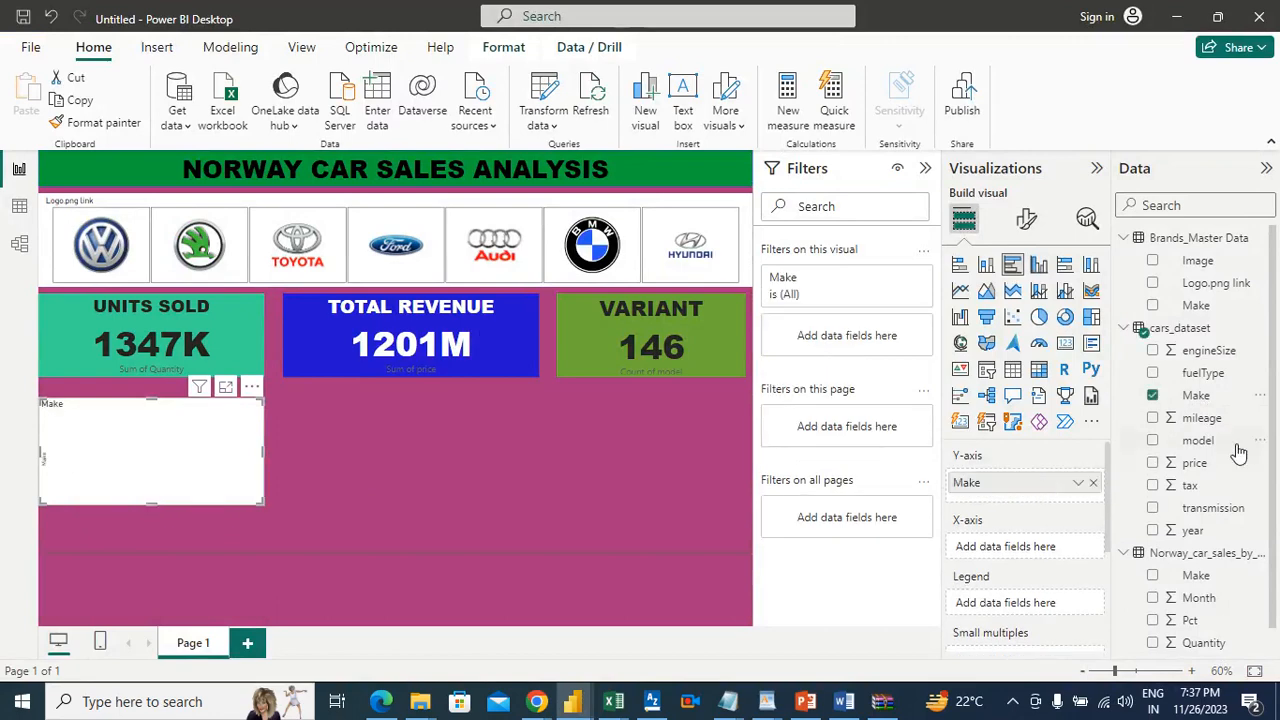
{"action": "left_click_drag", "start_coordinate": [1195, 466], "coordinate": [1040, 557]}
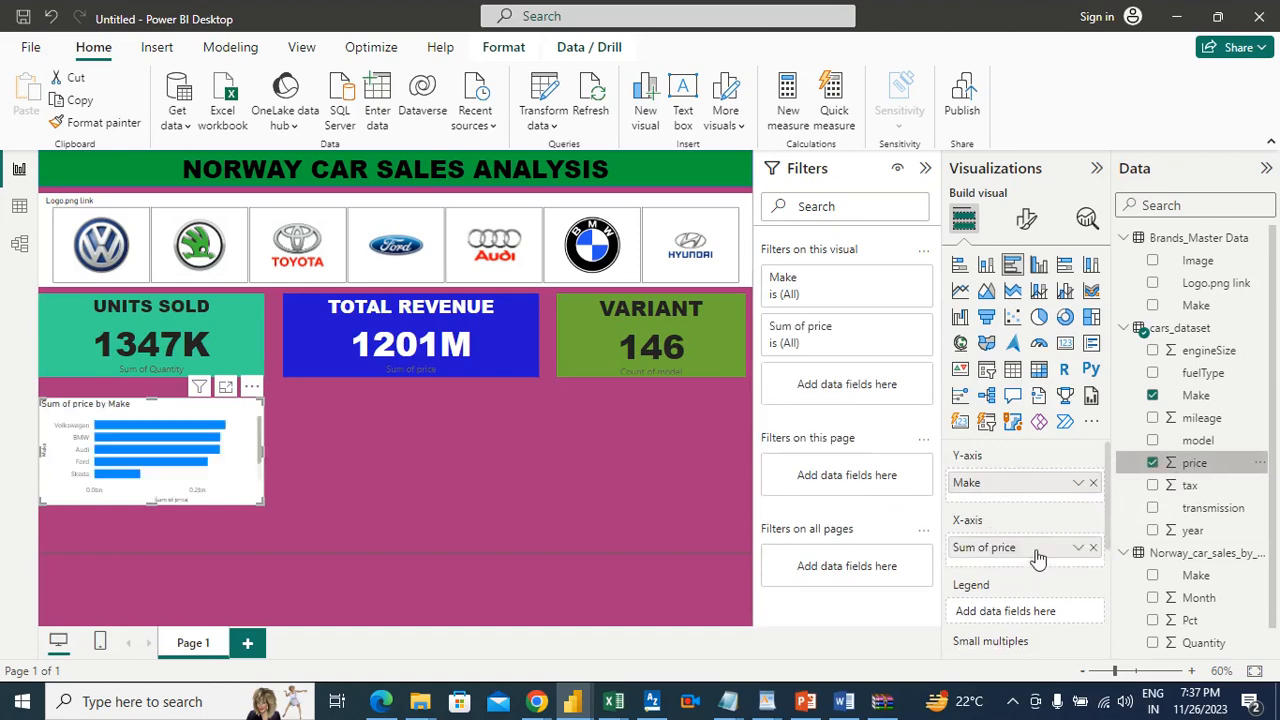
{"action": "left_click", "coordinate": [225, 389]}
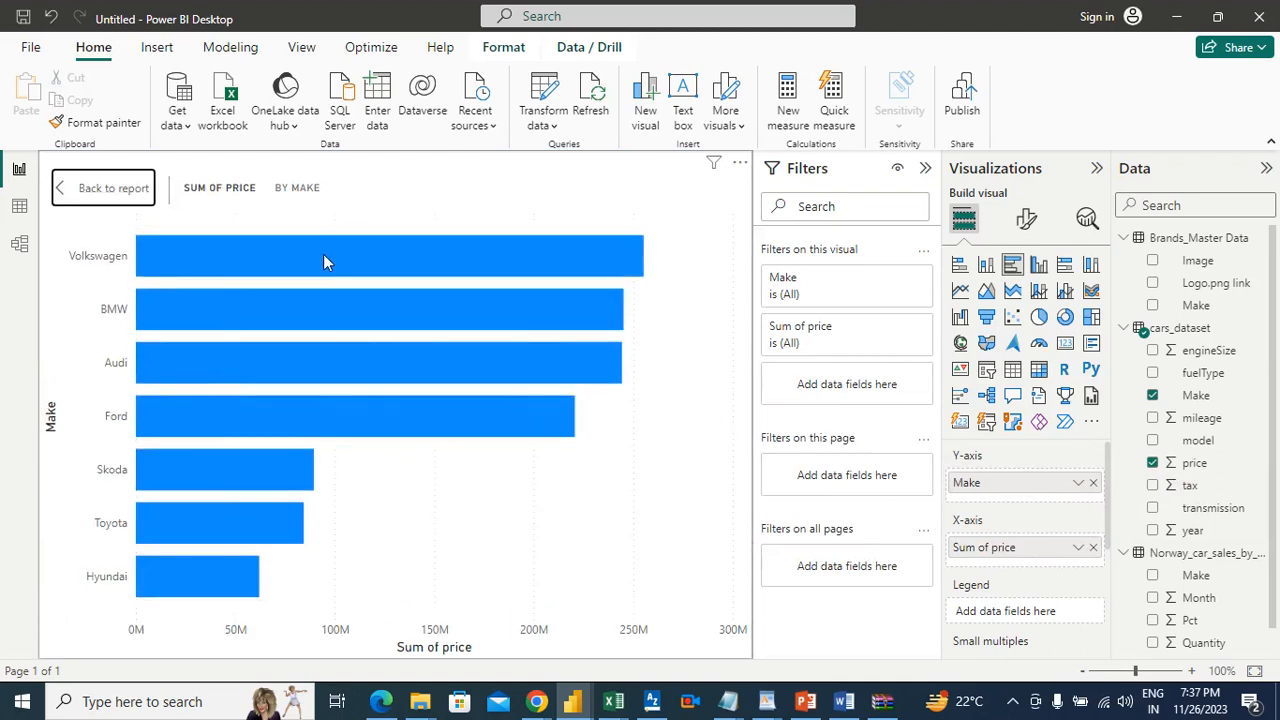
Step: Examine the total price of the leading brands in the enlarged Make chart, return to the report page and deselect the chart
{"action": "mouse_move", "coordinate": [323, 262]}
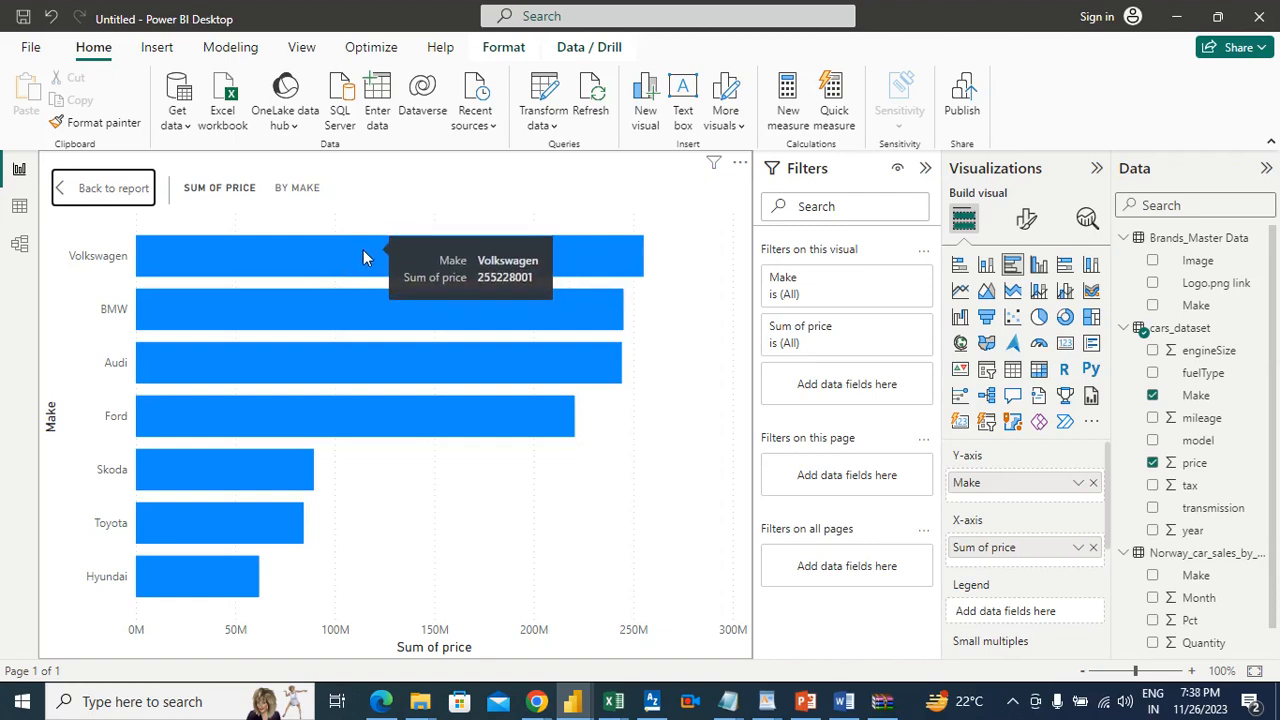
{"action": "mouse_move", "coordinate": [361, 310]}
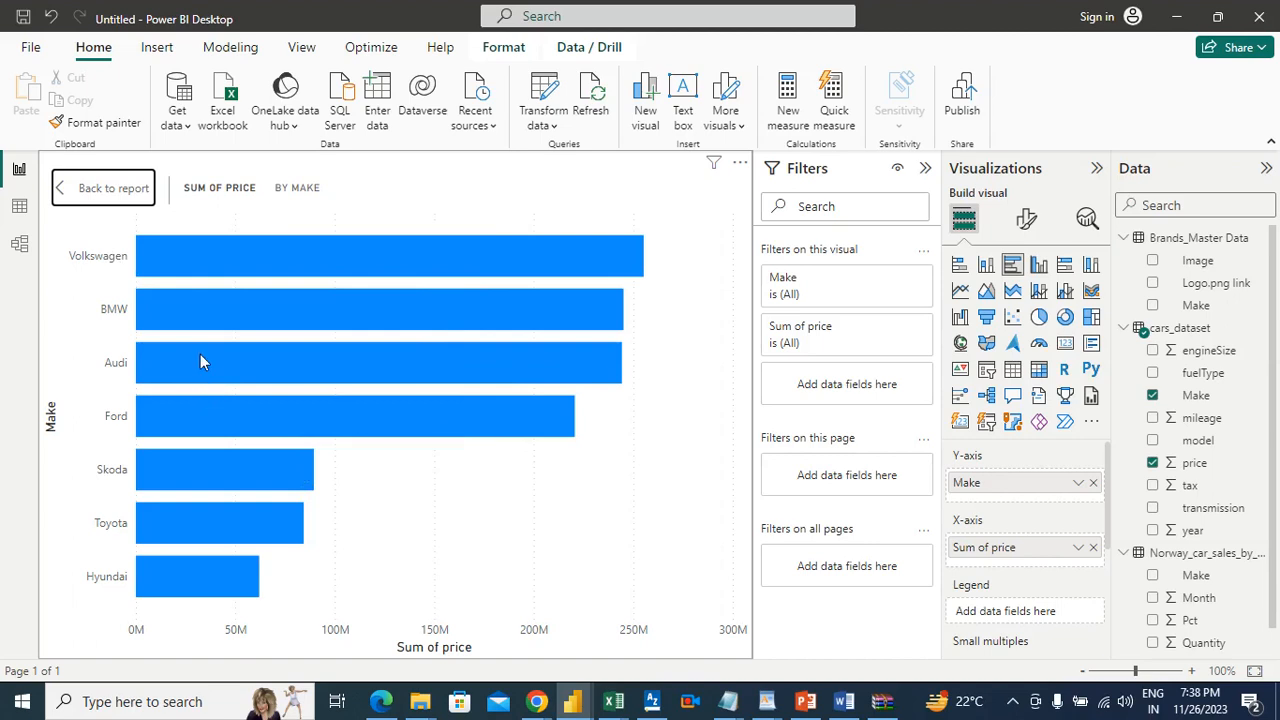
{"action": "left_click", "coordinate": [105, 188]}
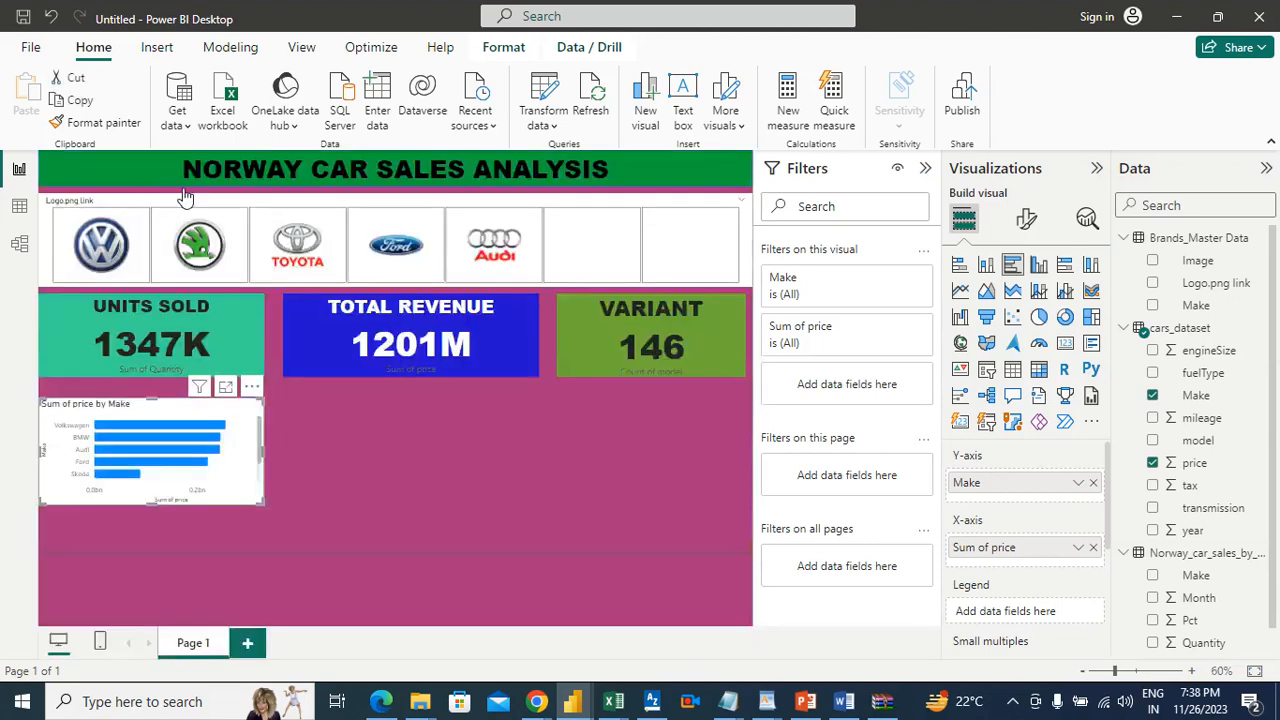
{"action": "left_click", "coordinate": [347, 459]}
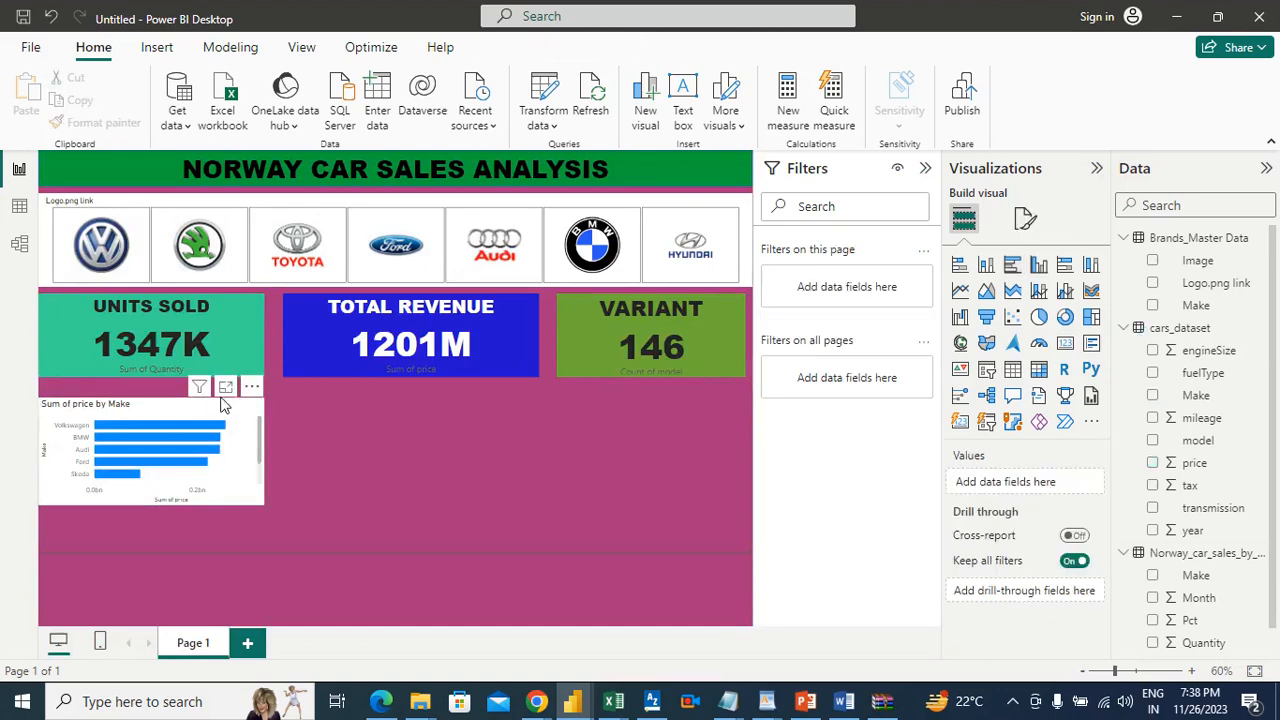
{"action": "left_click", "coordinate": [151, 406]}
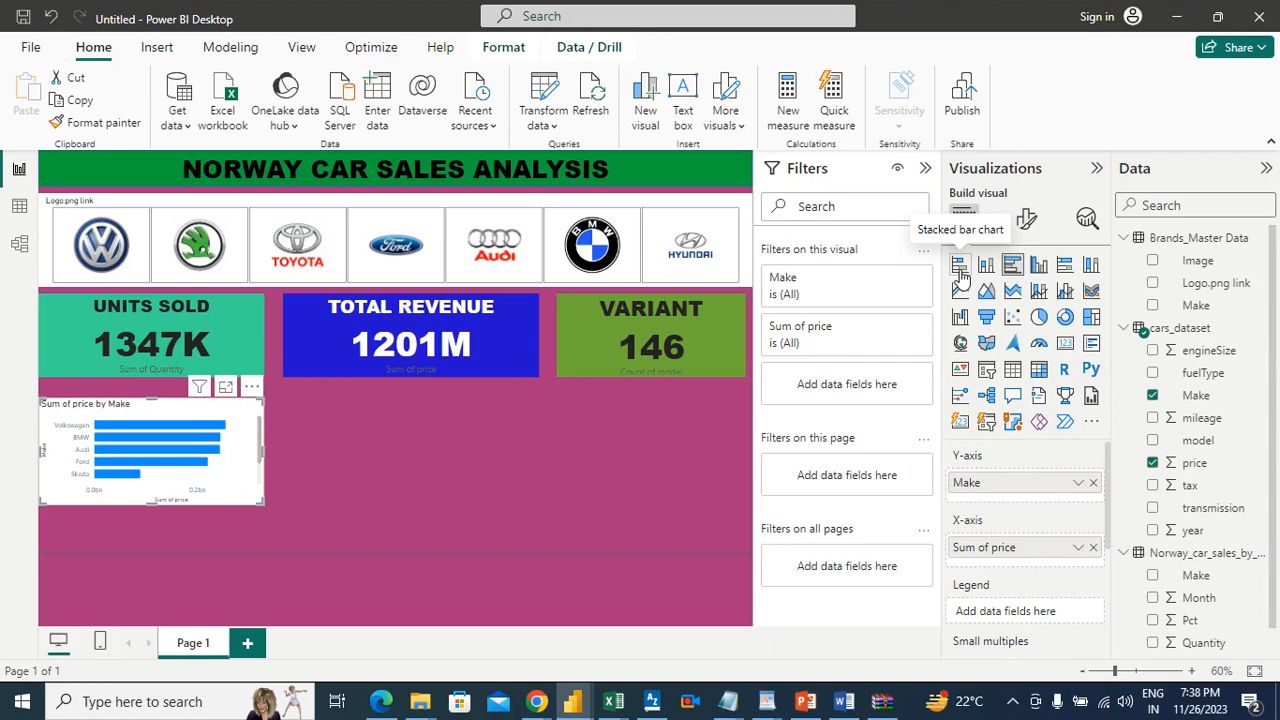
{"action": "left_click", "coordinate": [959, 268]}
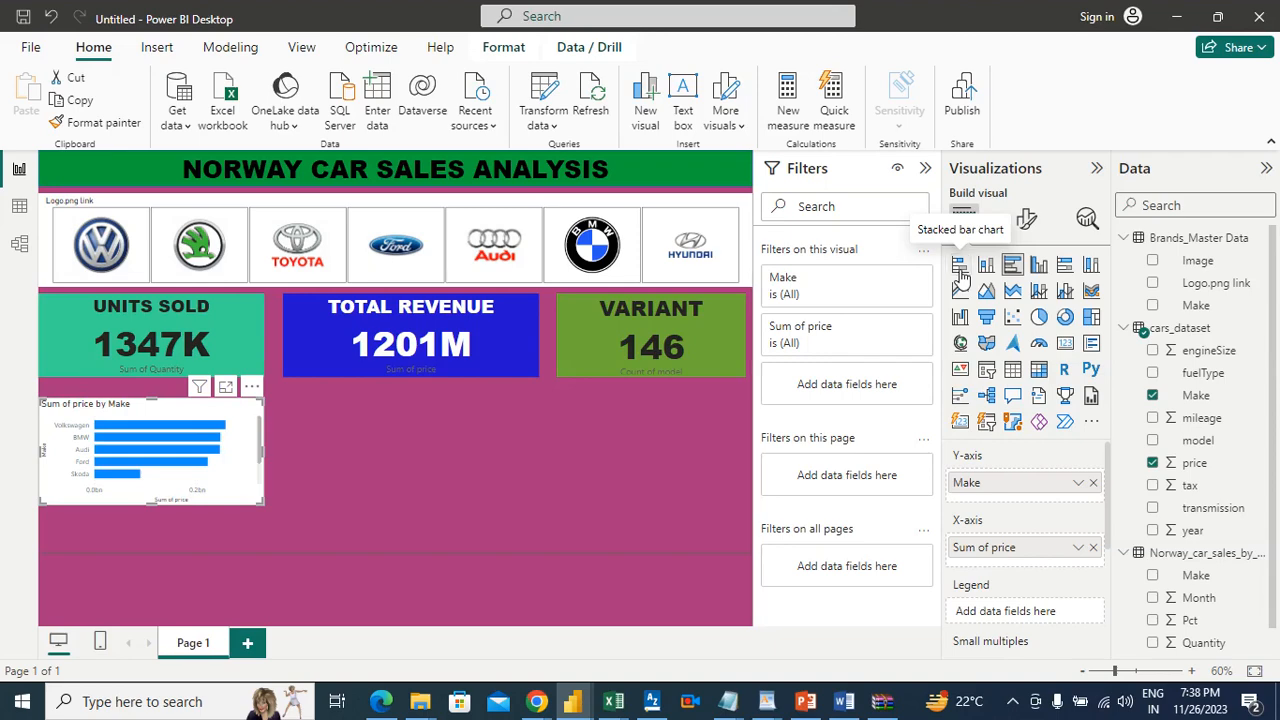
{"action": "left_click", "coordinate": [1012, 266]}
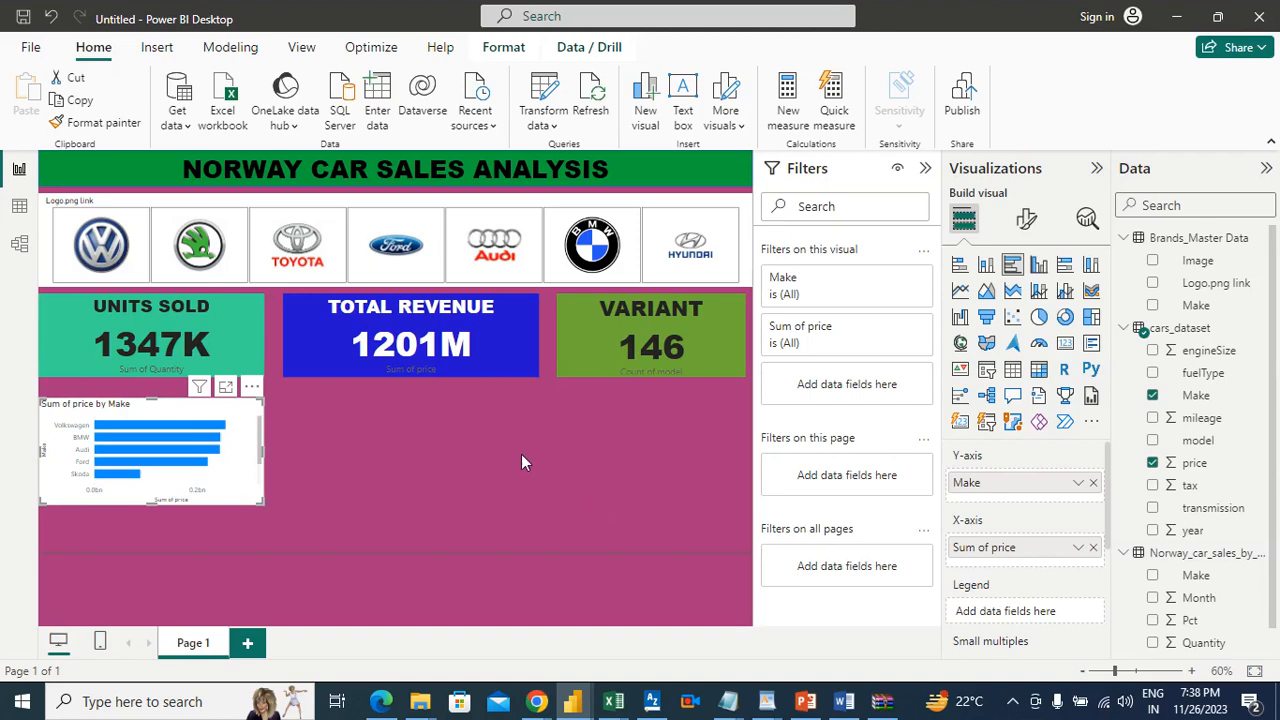
Step: In the Word requirements document, highlight question 4, about market value per brand, in green, and switch back to Power BI
{"action": "left_click", "coordinate": [844, 701]}
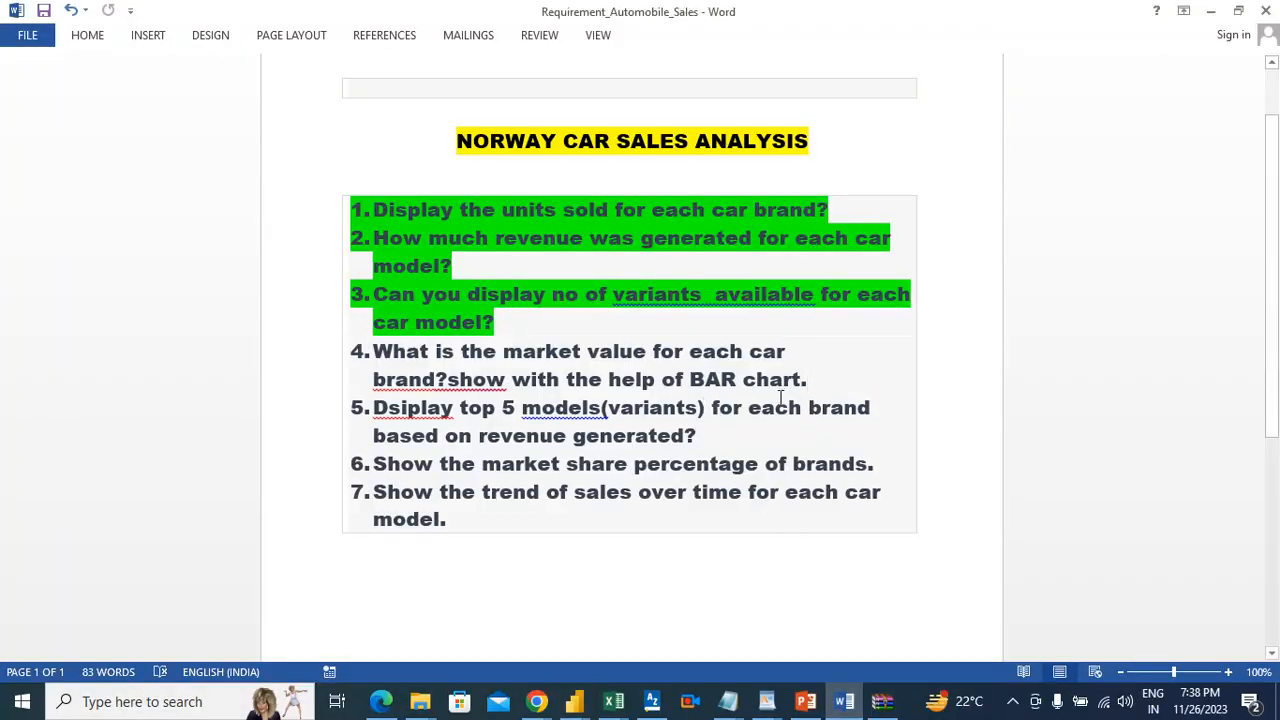
{"action": "left_click_drag", "start_coordinate": [815, 380], "coordinate": [461, 351]}
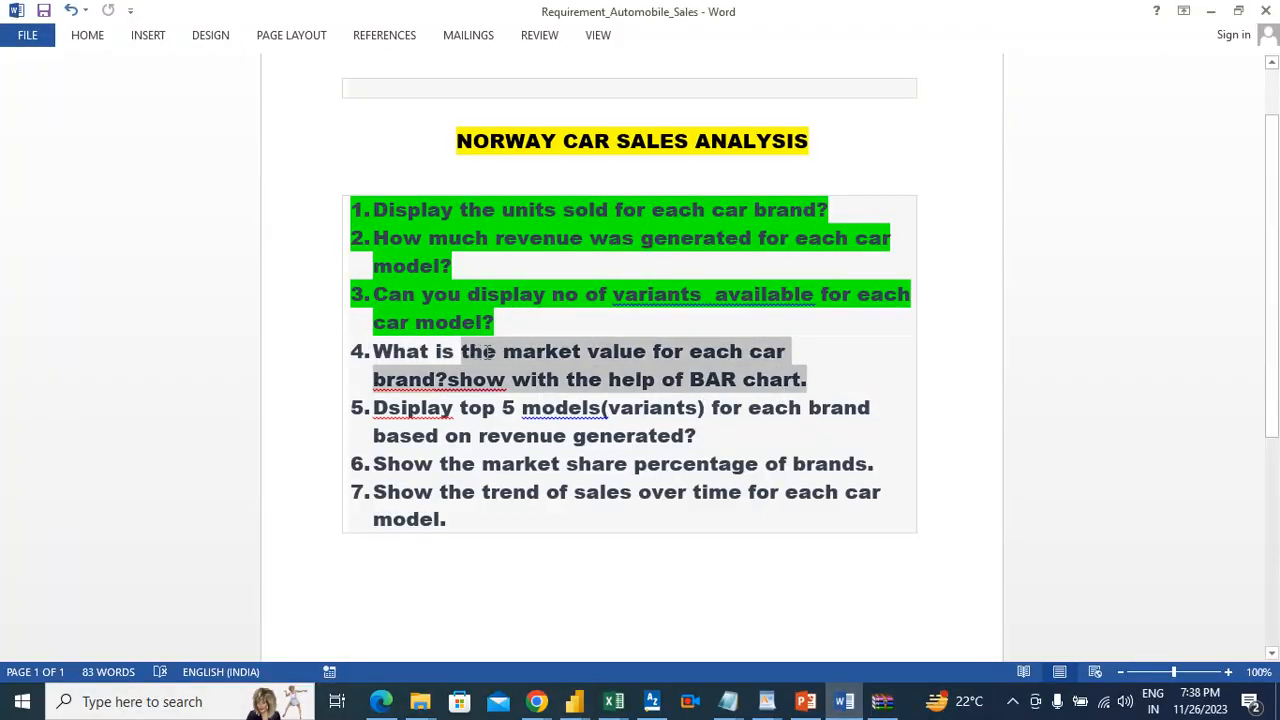
{"action": "left_click", "coordinate": [697, 435]}
{"action": "left_click_drag", "start_coordinate": [818, 385], "coordinate": [376, 356]}
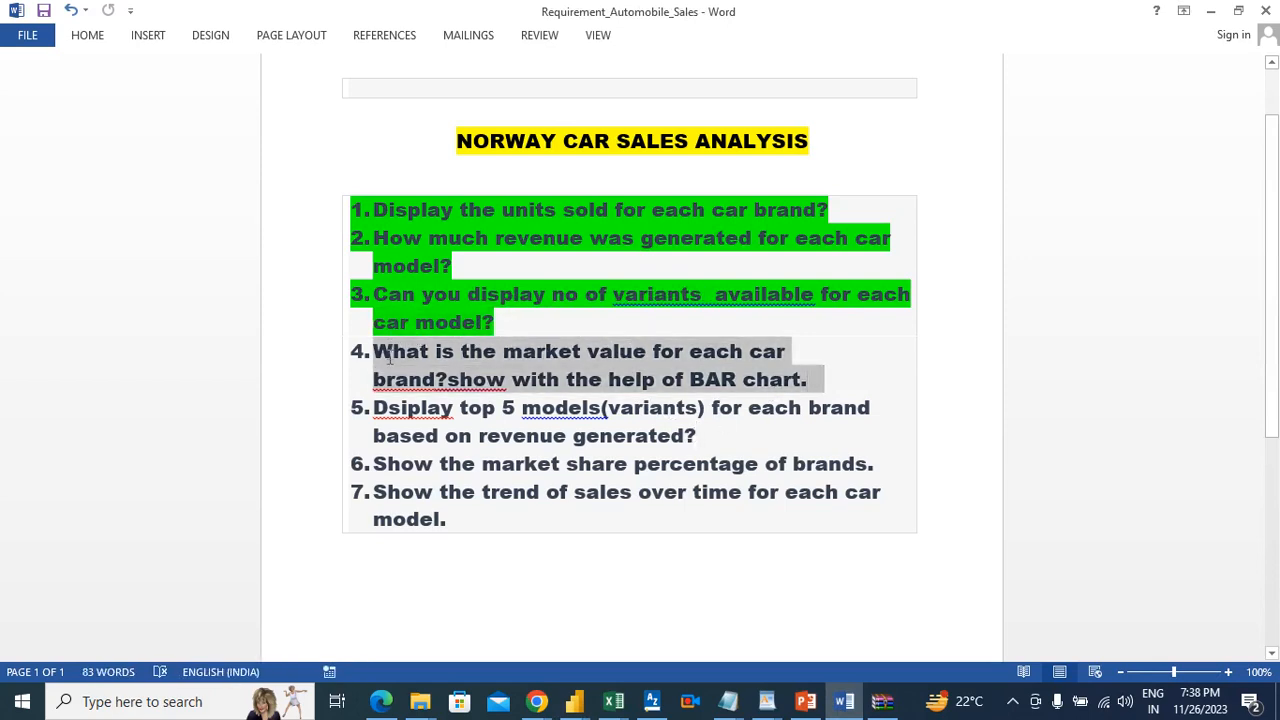
{"action": "left_click", "coordinate": [87, 36]}
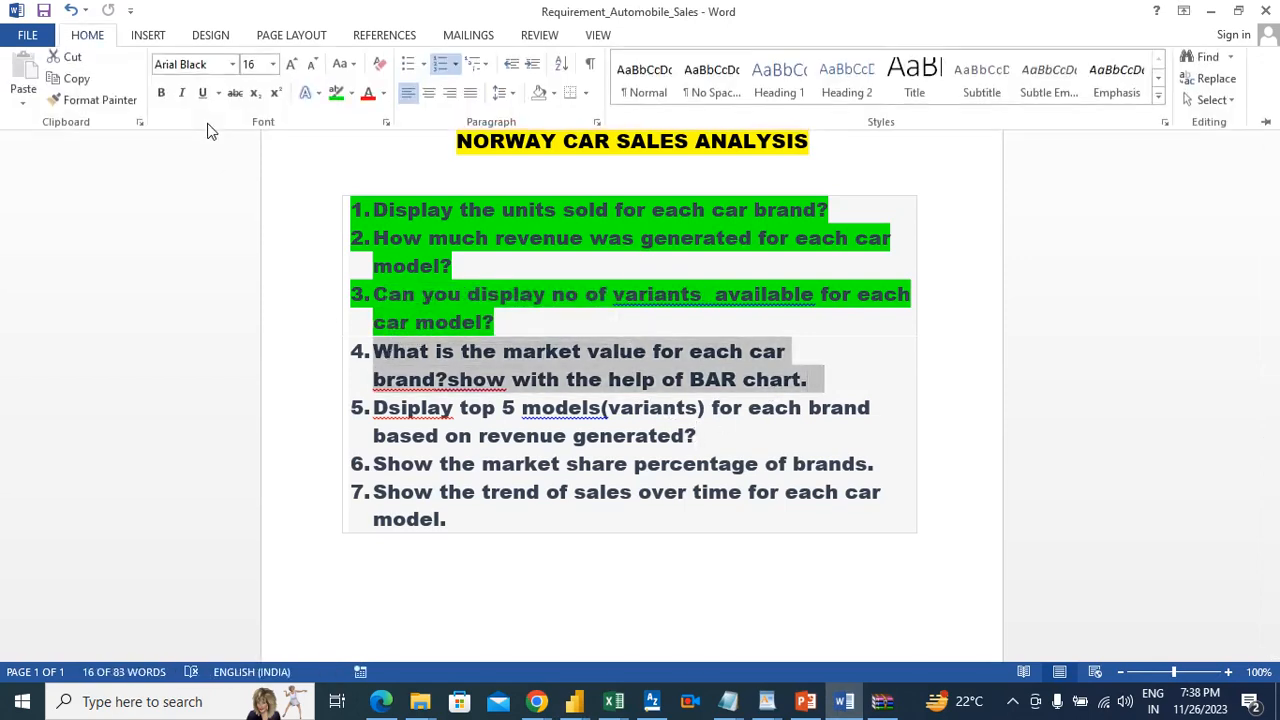
{"action": "left_click", "coordinate": [336, 97]}
{"action": "left_click", "coordinate": [716, 438]}
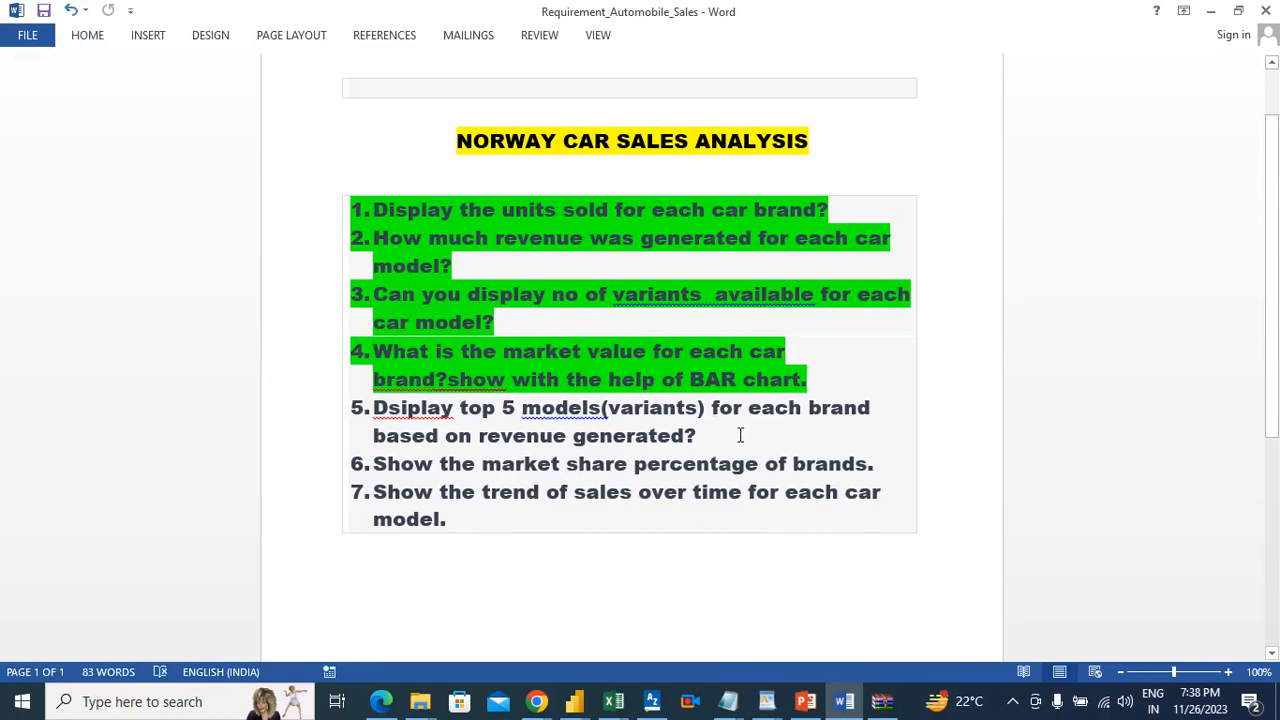
{"action": "key", "text": "alt+Tab"}
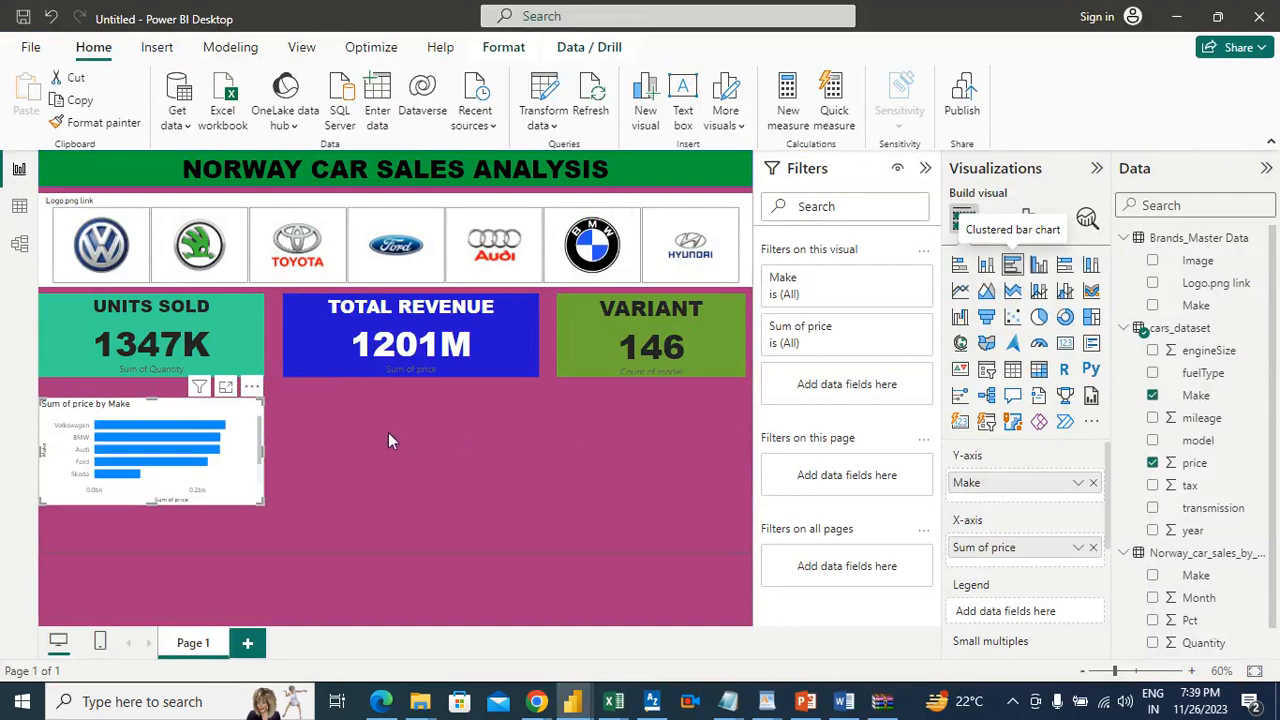
{"action": "left_click", "coordinate": [960, 268]}
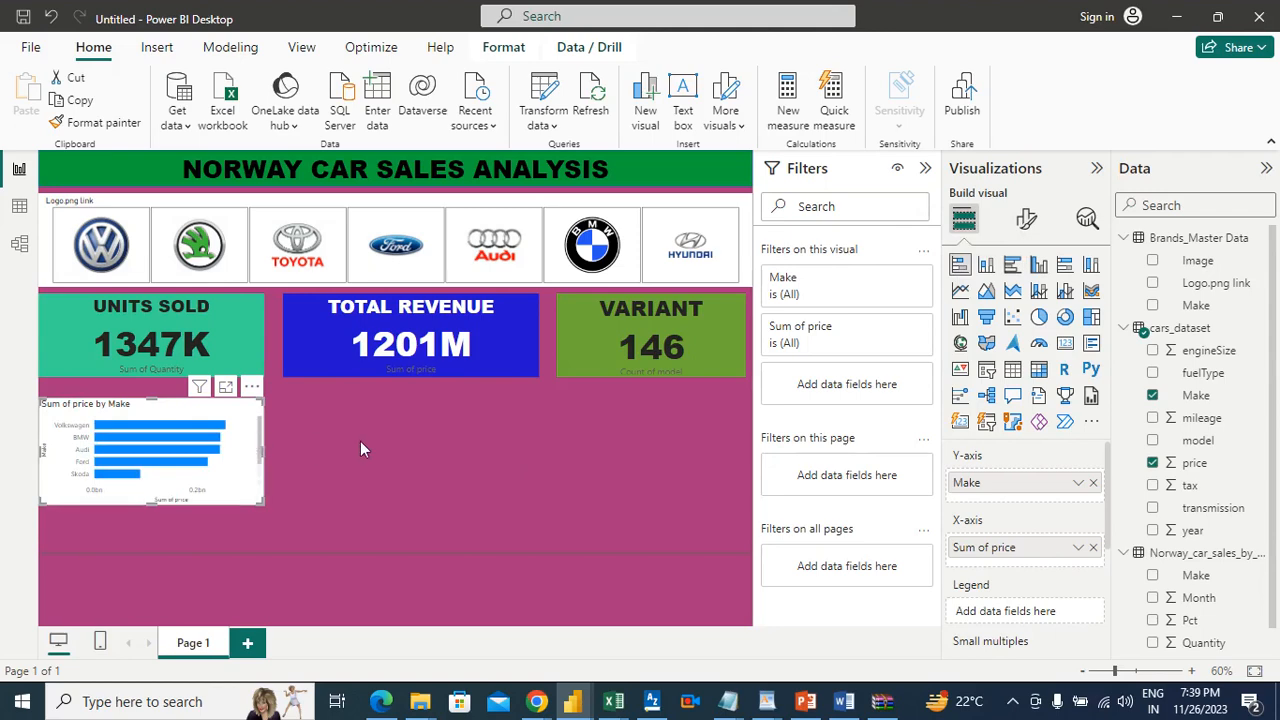
{"action": "left_click", "coordinate": [1010, 266]}
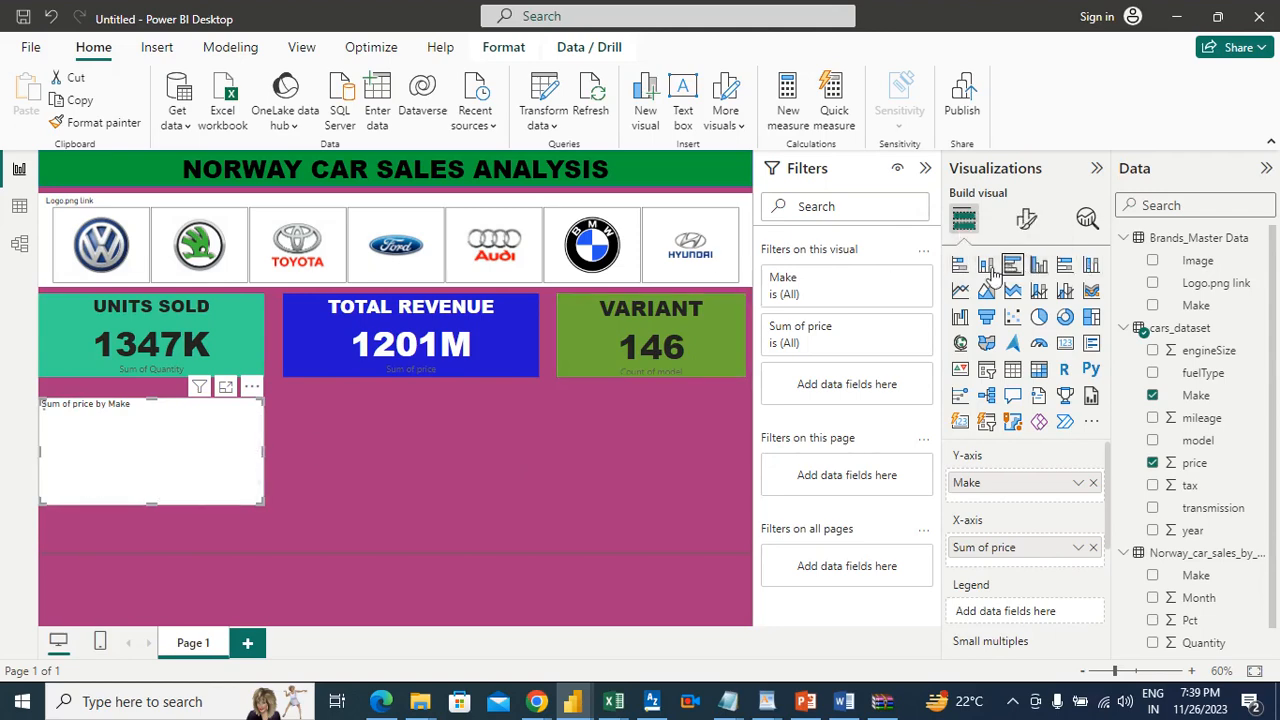
{"action": "left_click", "coordinate": [490, 458]}
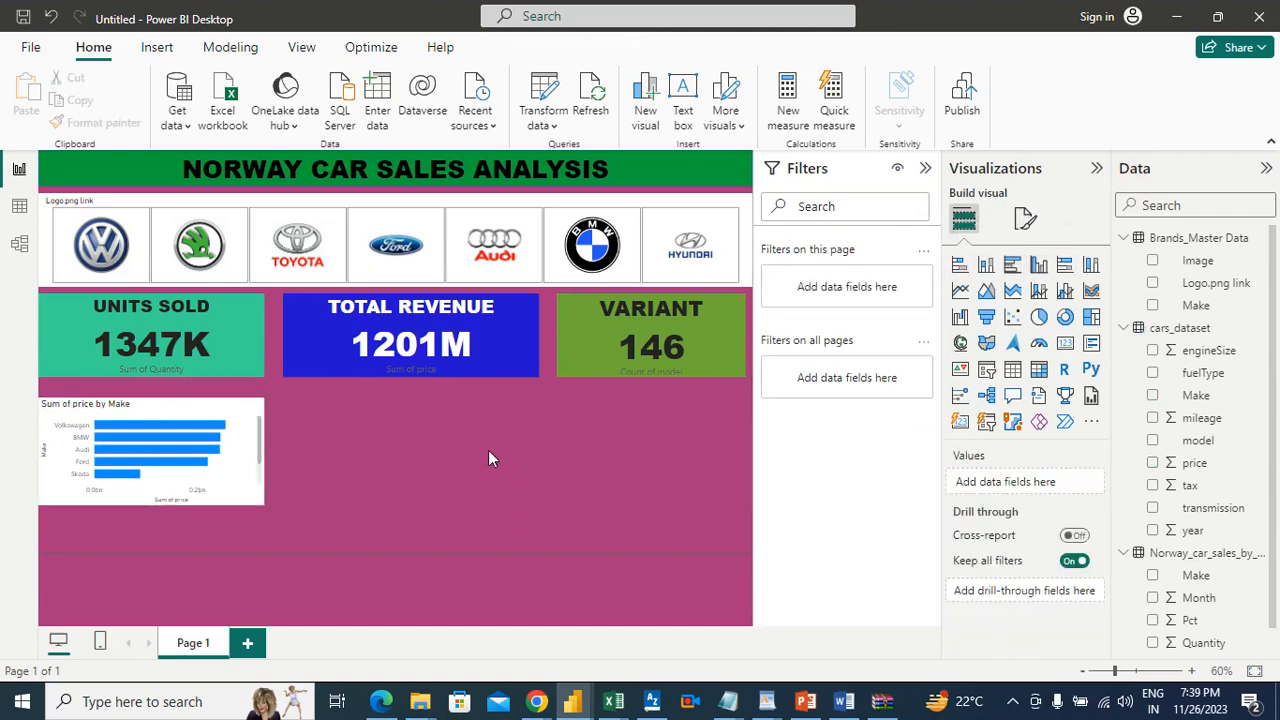
Step: Add a stacked bar chart below the total revenue card, plotting the sum of price by model from cars_dataset
{"action": "left_click", "coordinate": [1014, 270]}
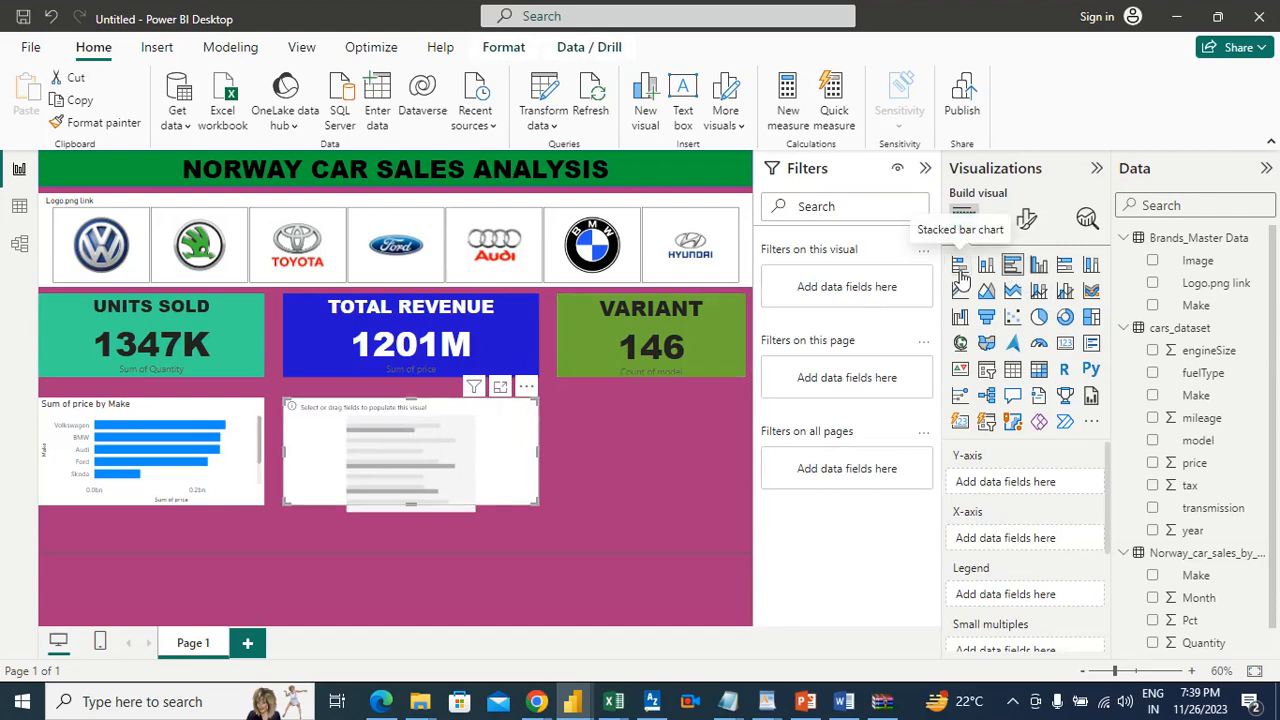
{"action": "left_click", "coordinate": [555, 445]}
{"action": "left_click", "coordinate": [522, 435]}
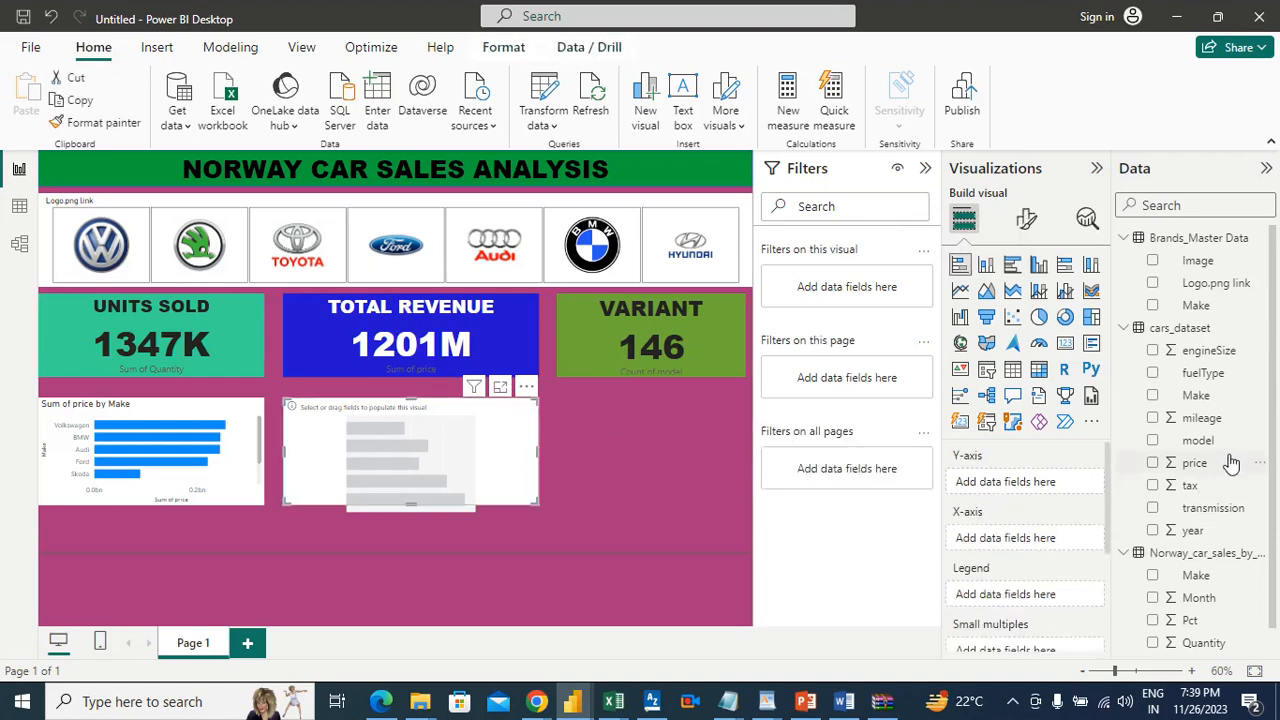
{"action": "left_click_drag", "start_coordinate": [1220, 441], "coordinate": [1058, 497]}
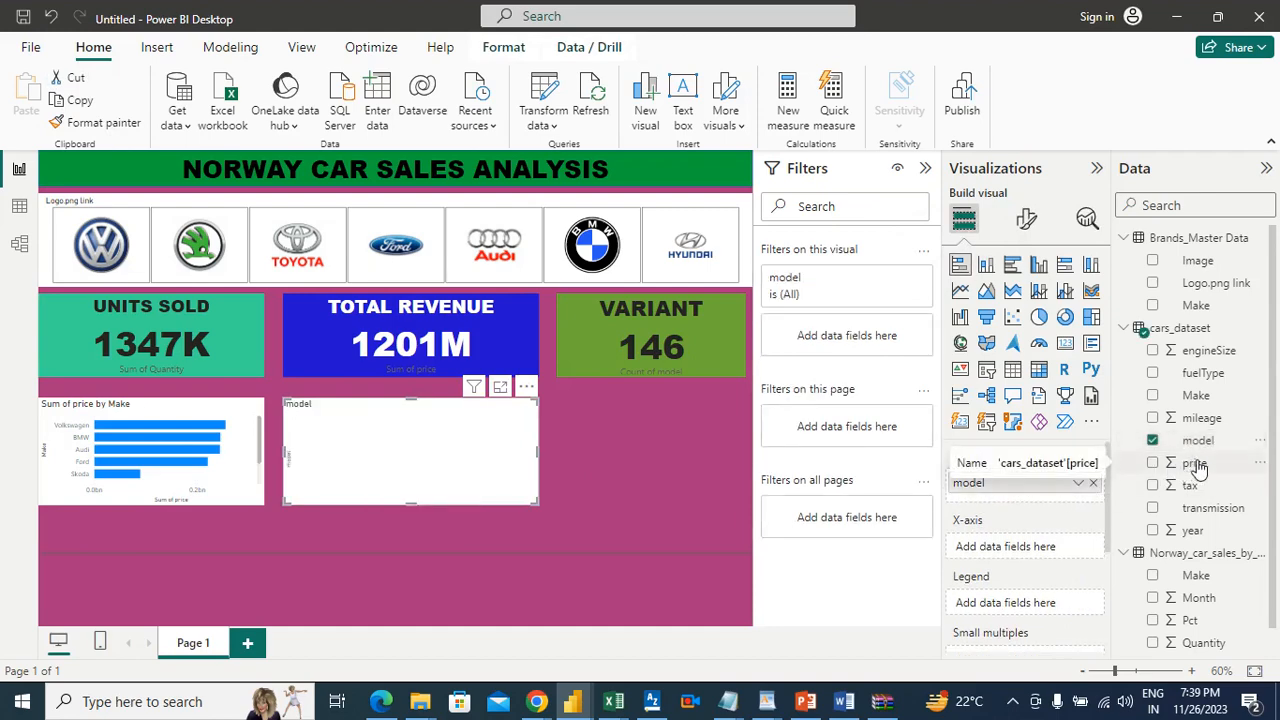
{"action": "left_click_drag", "start_coordinate": [1195, 465], "coordinate": [1041, 553]}
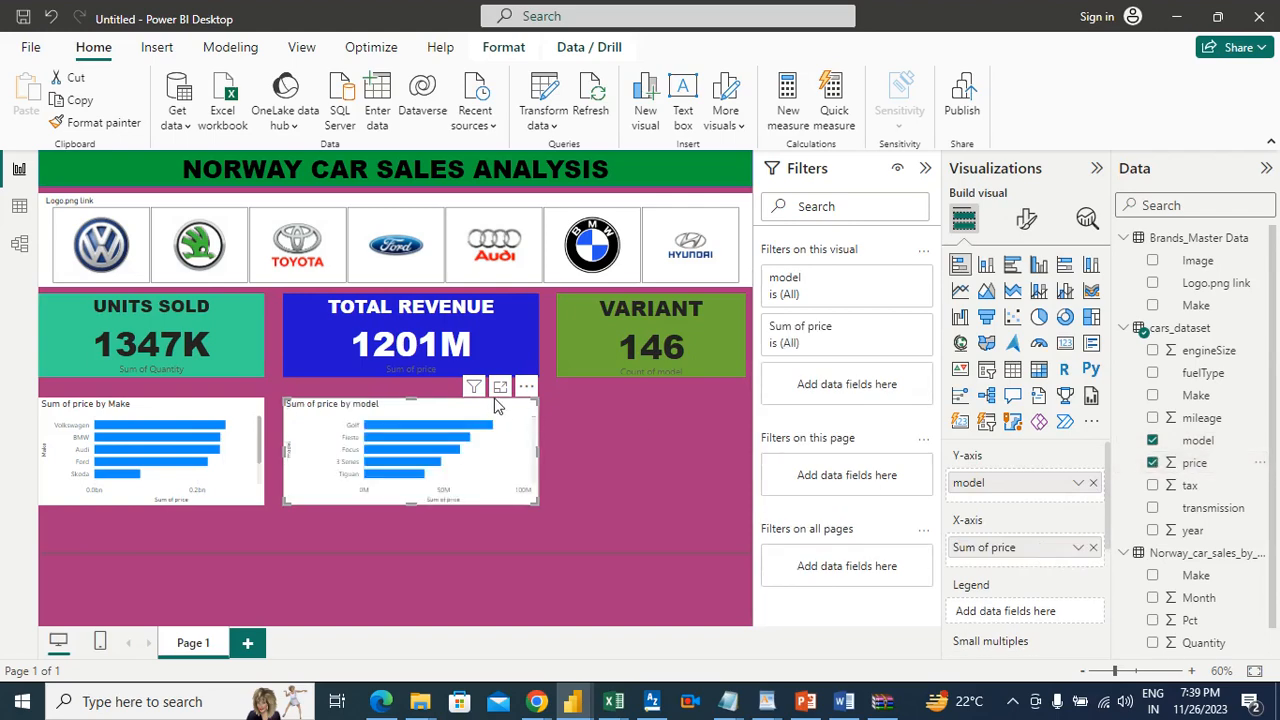
Step: Set the new chart's model filter type to Top N and try to limit it to the top 5 items
{"action": "mouse_move", "coordinate": [475, 388]}
{"action": "left_click", "coordinate": [843, 288]}
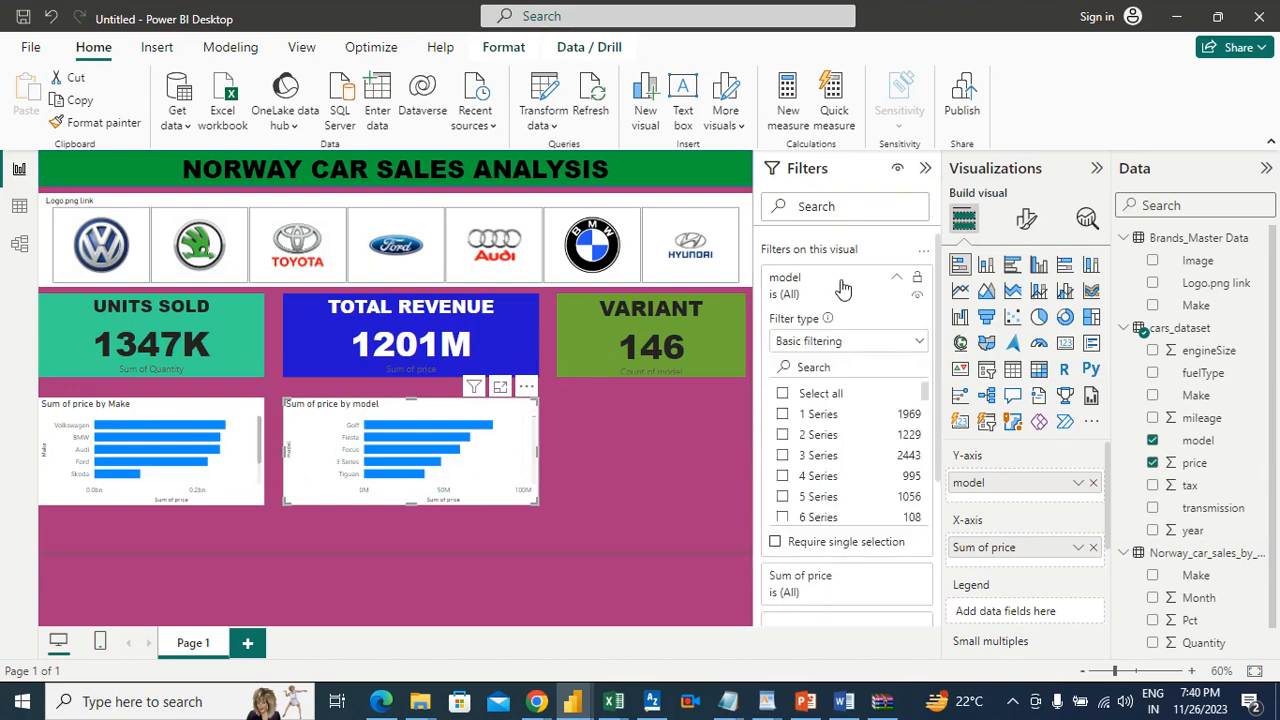
{"action": "left_click", "coordinate": [867, 345]}
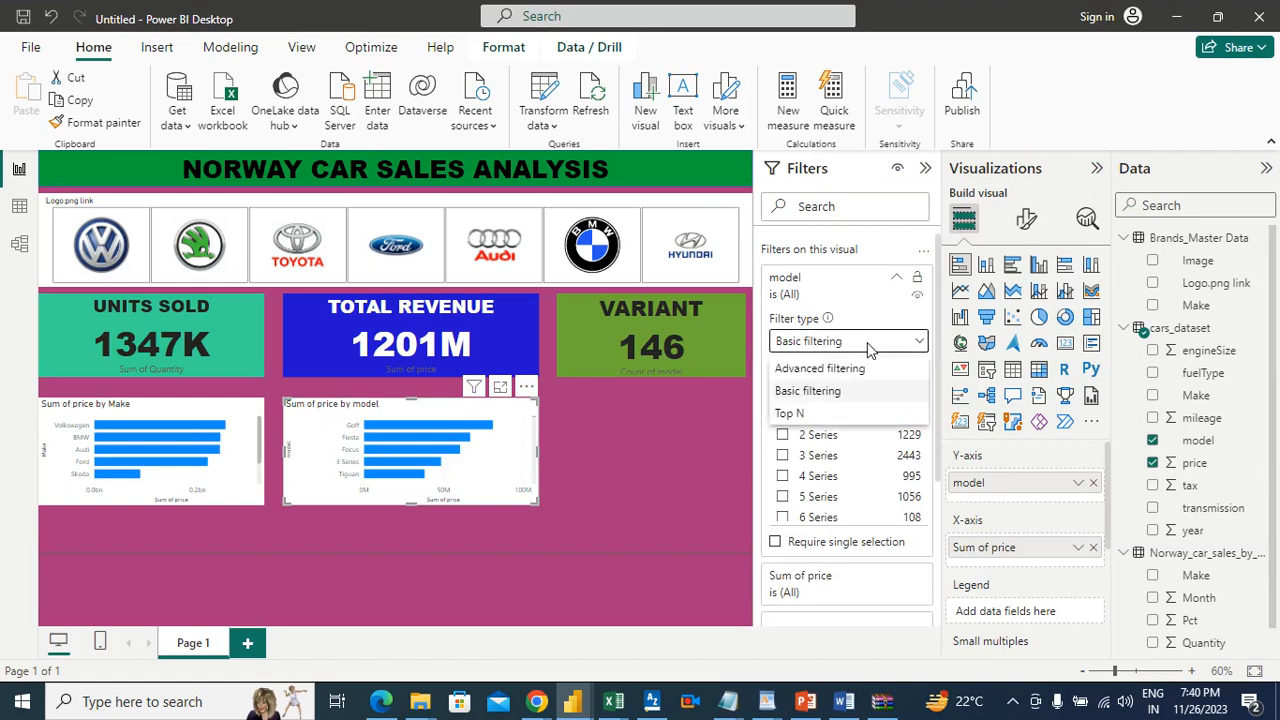
{"action": "left_click", "coordinate": [798, 414]}
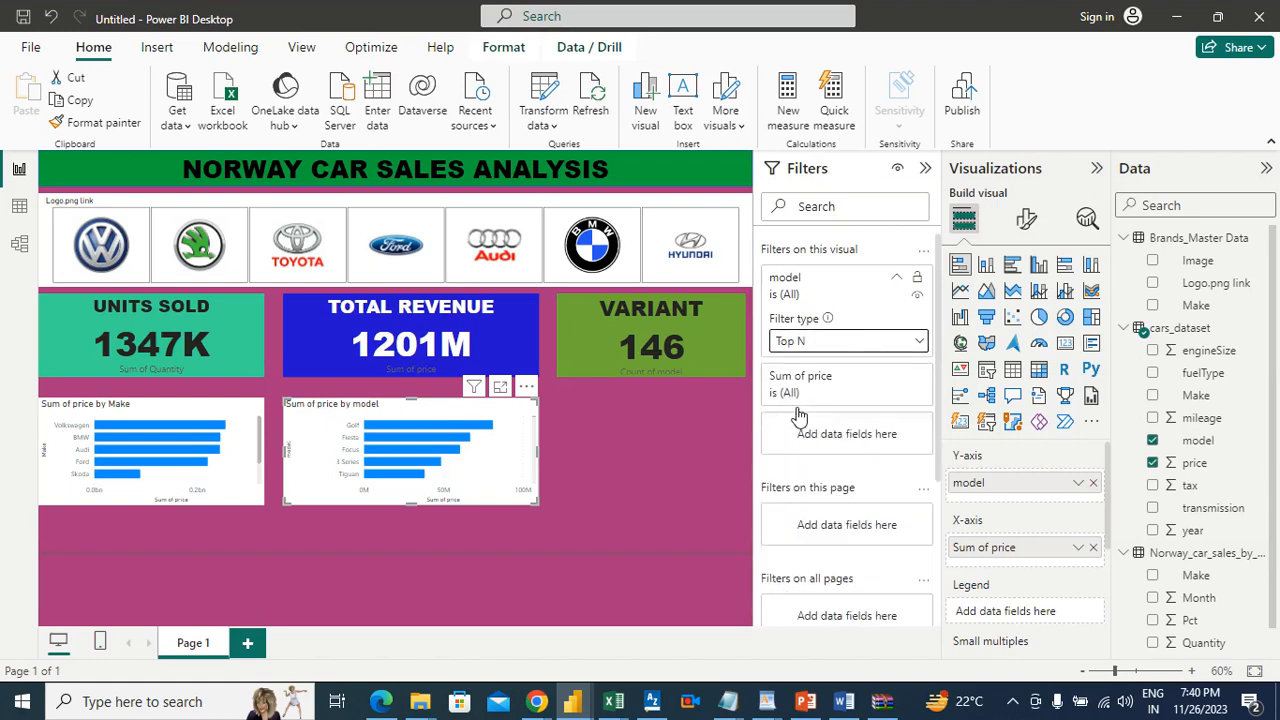
{"action": "left_click", "coordinate": [892, 388]}
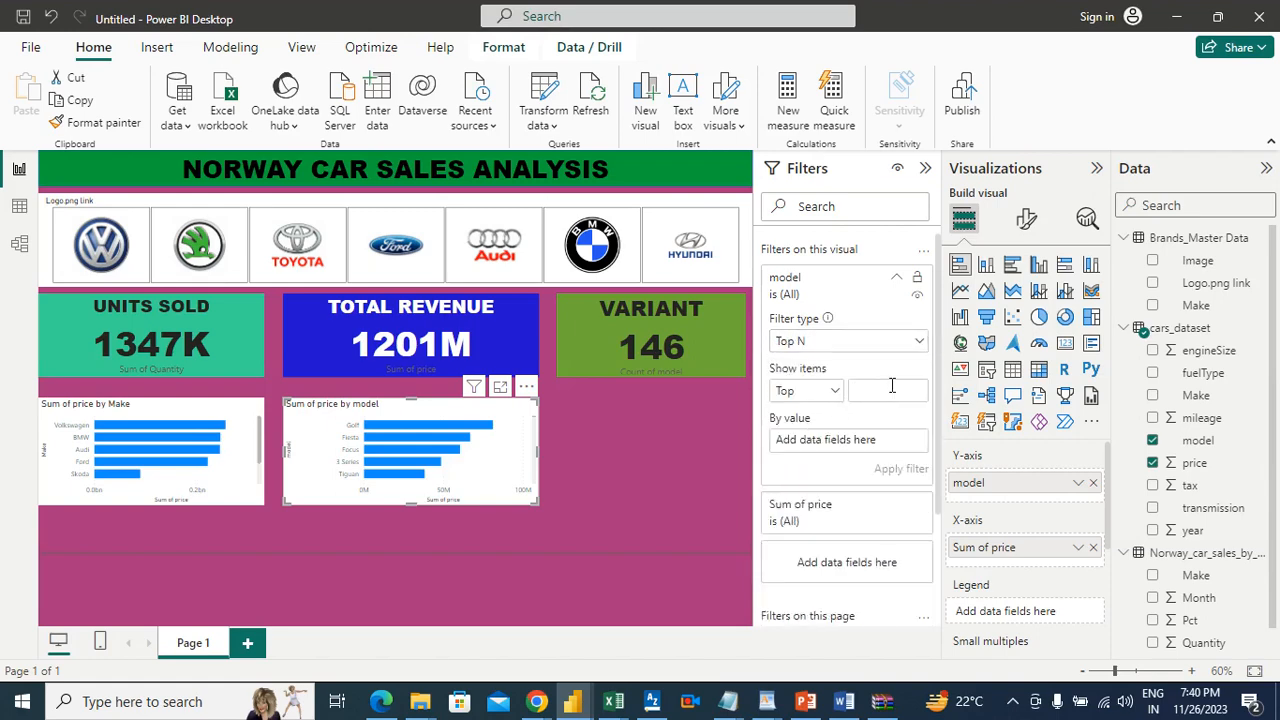
{"action": "type", "text": "5"}
{"action": "left_click", "coordinate": [671, 452]}
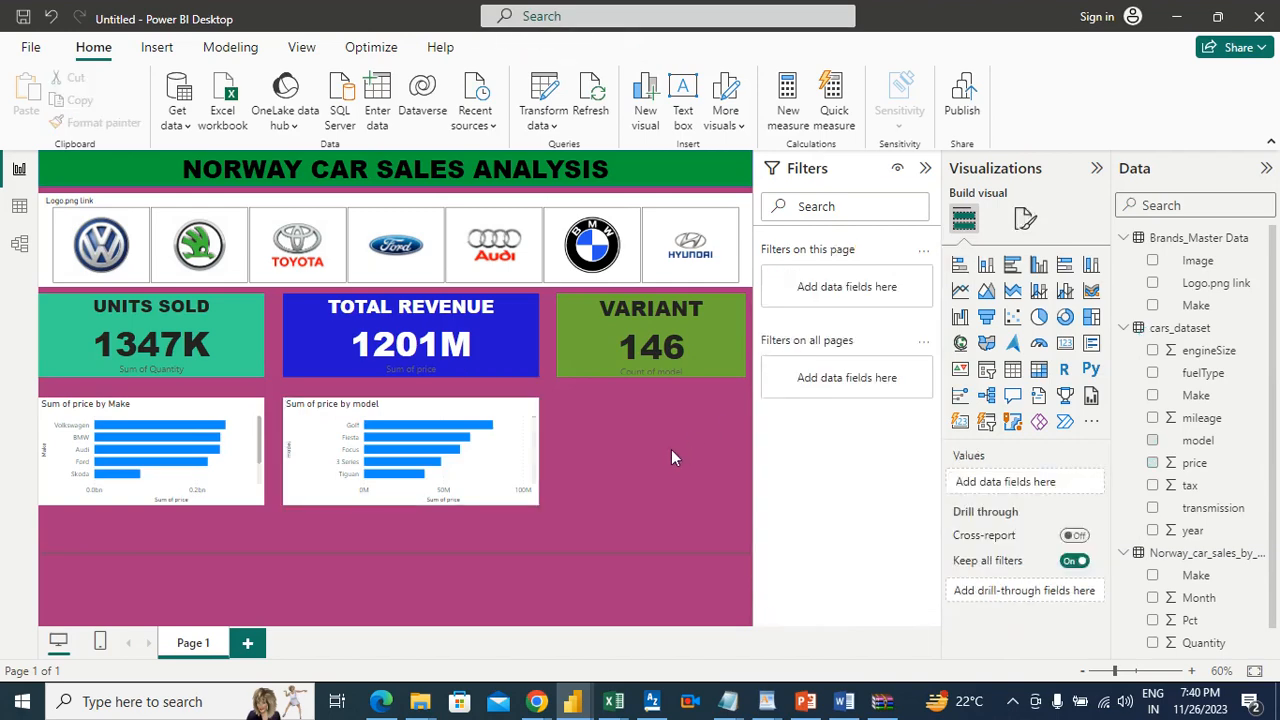
Step: Open the price by model chart in focus mode, examine the price sums of the top five models, and return to the report
{"action": "left_click", "coordinate": [527, 427]}
{"action": "left_click", "coordinate": [500, 386]}
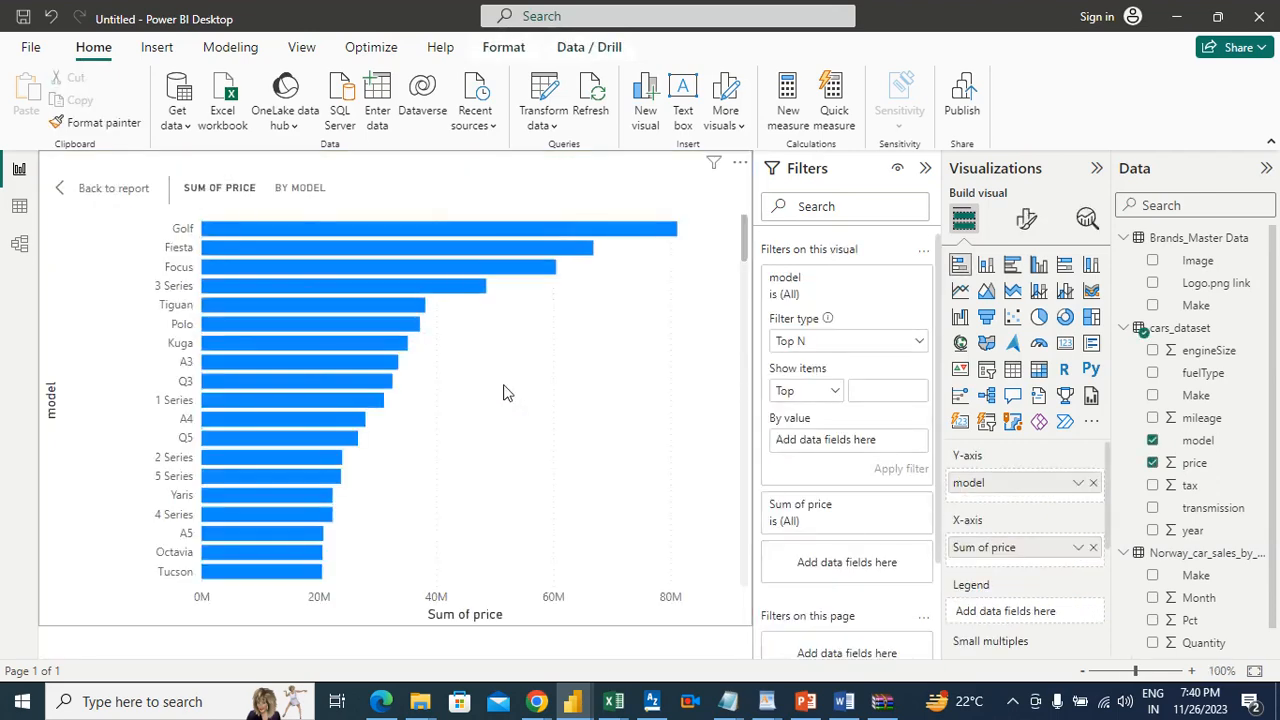
{"action": "mouse_move", "coordinate": [335, 230]}
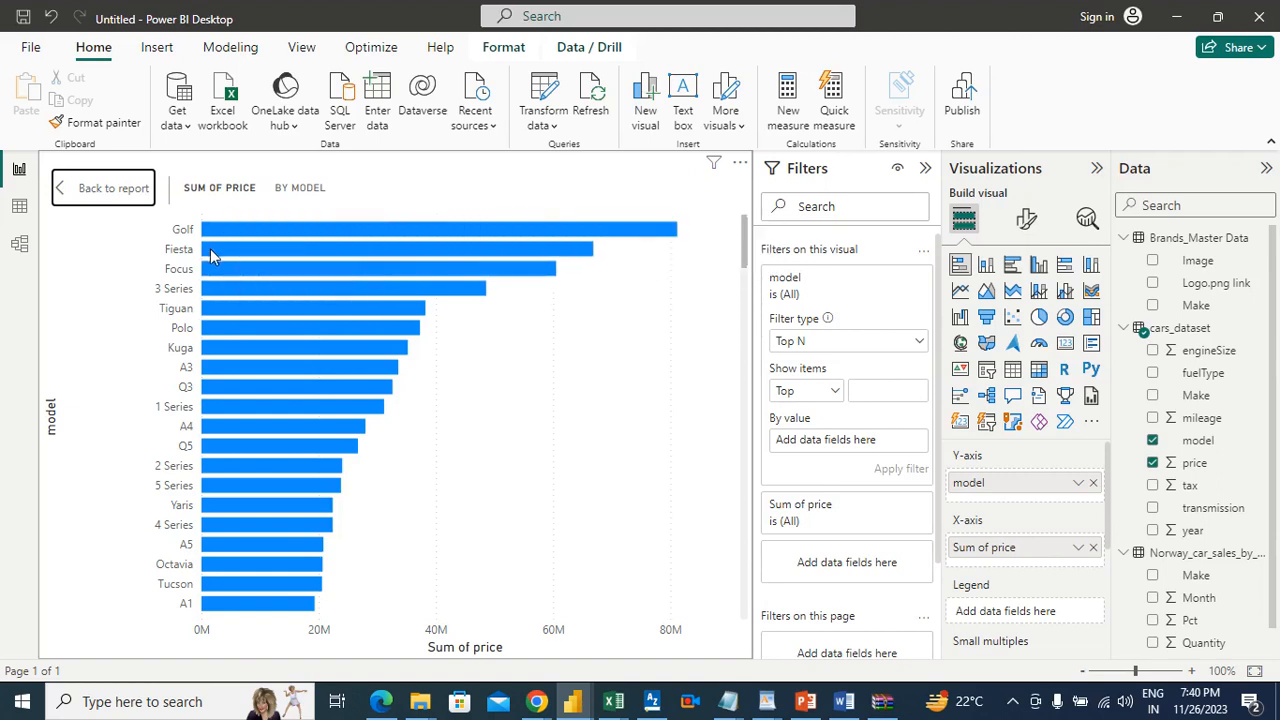
{"action": "mouse_move", "coordinate": [211, 256]}
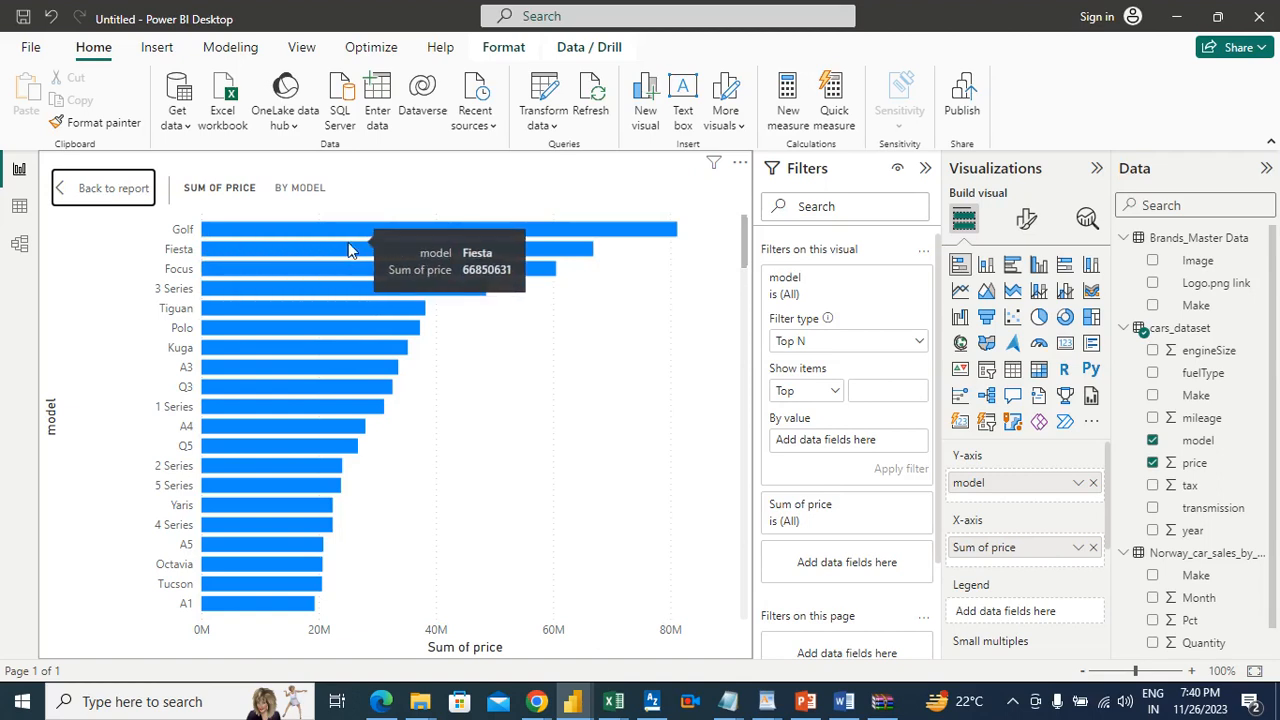
{"action": "mouse_move", "coordinate": [311, 266]}
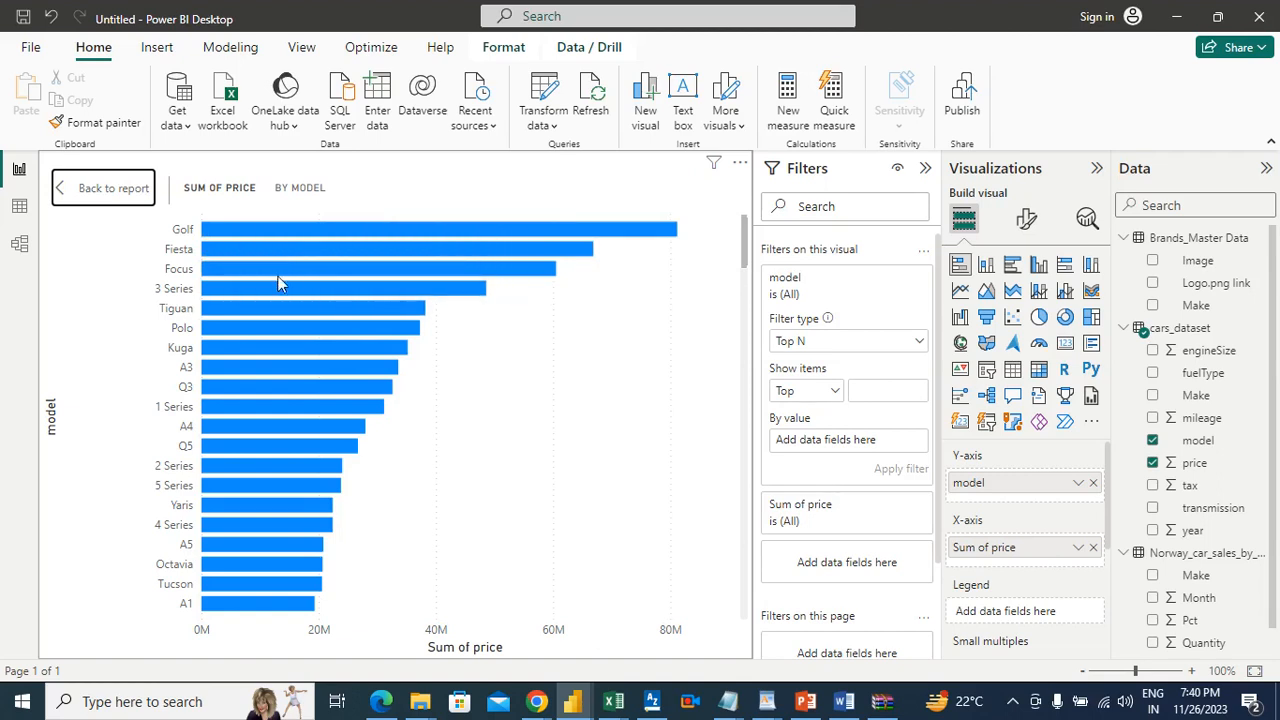
{"action": "mouse_move", "coordinate": [249, 290]}
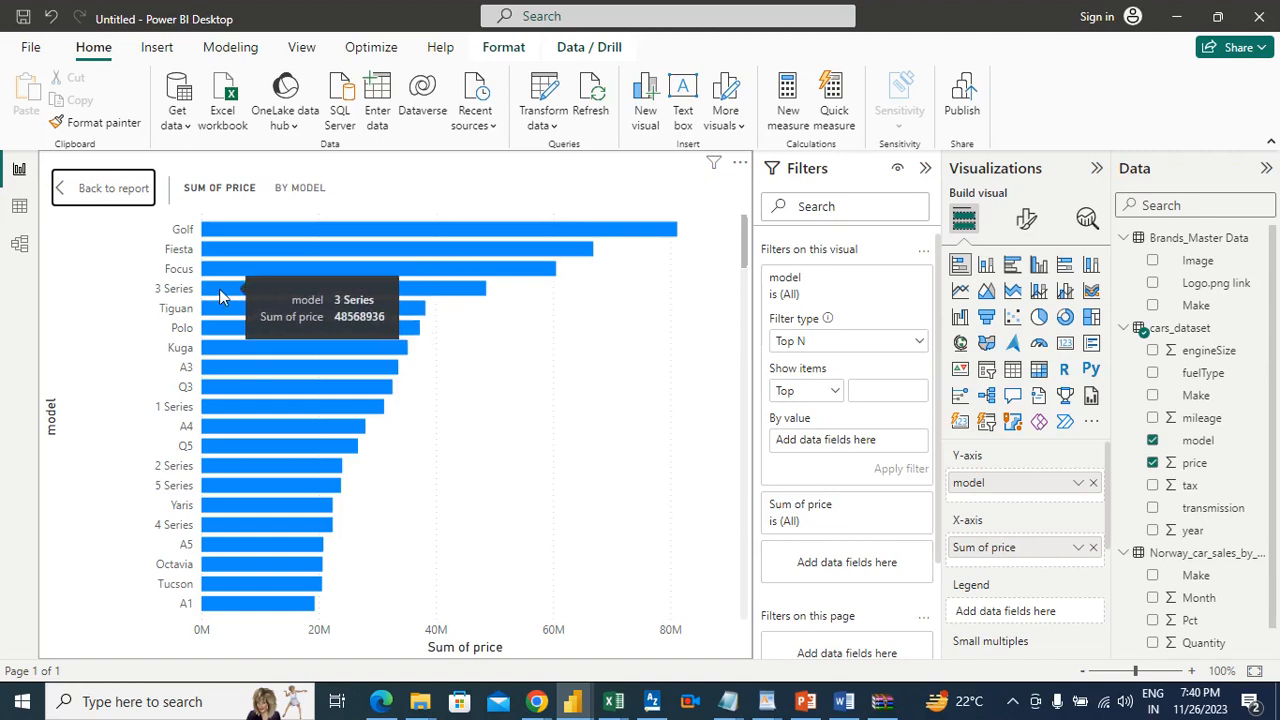
{"action": "mouse_move", "coordinate": [211, 311]}
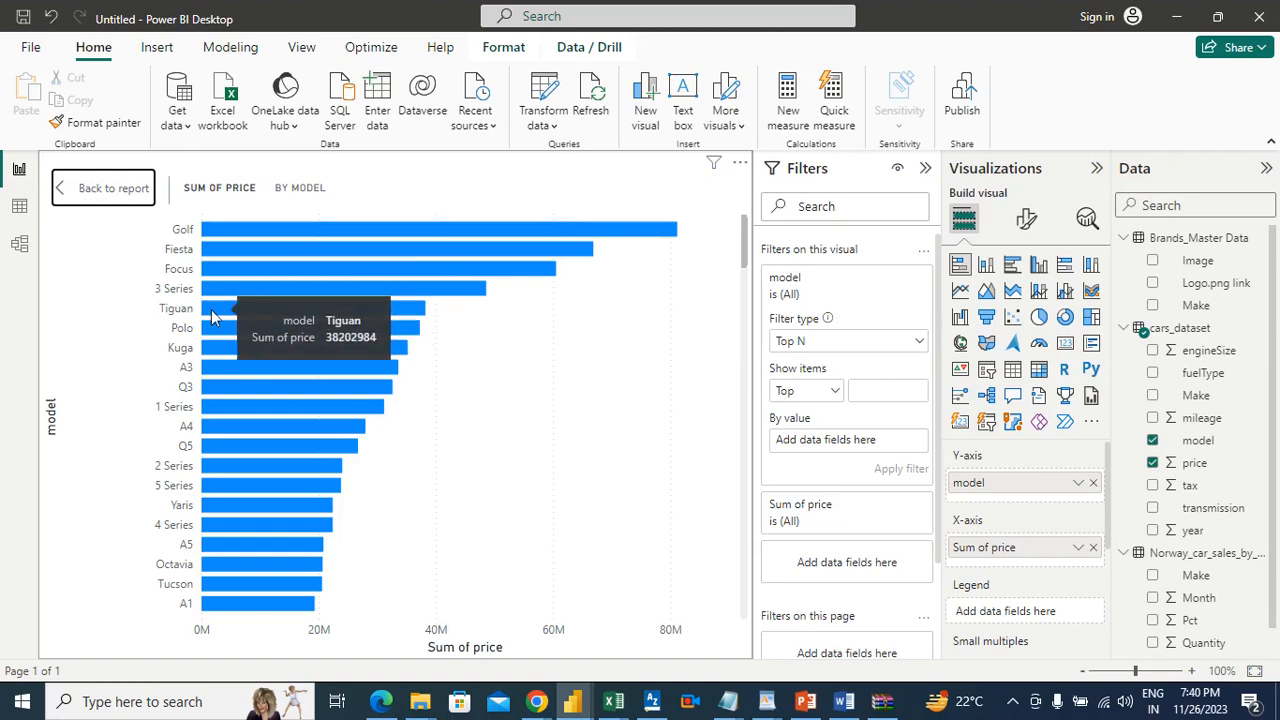
{"action": "mouse_move", "coordinate": [450, 225]}
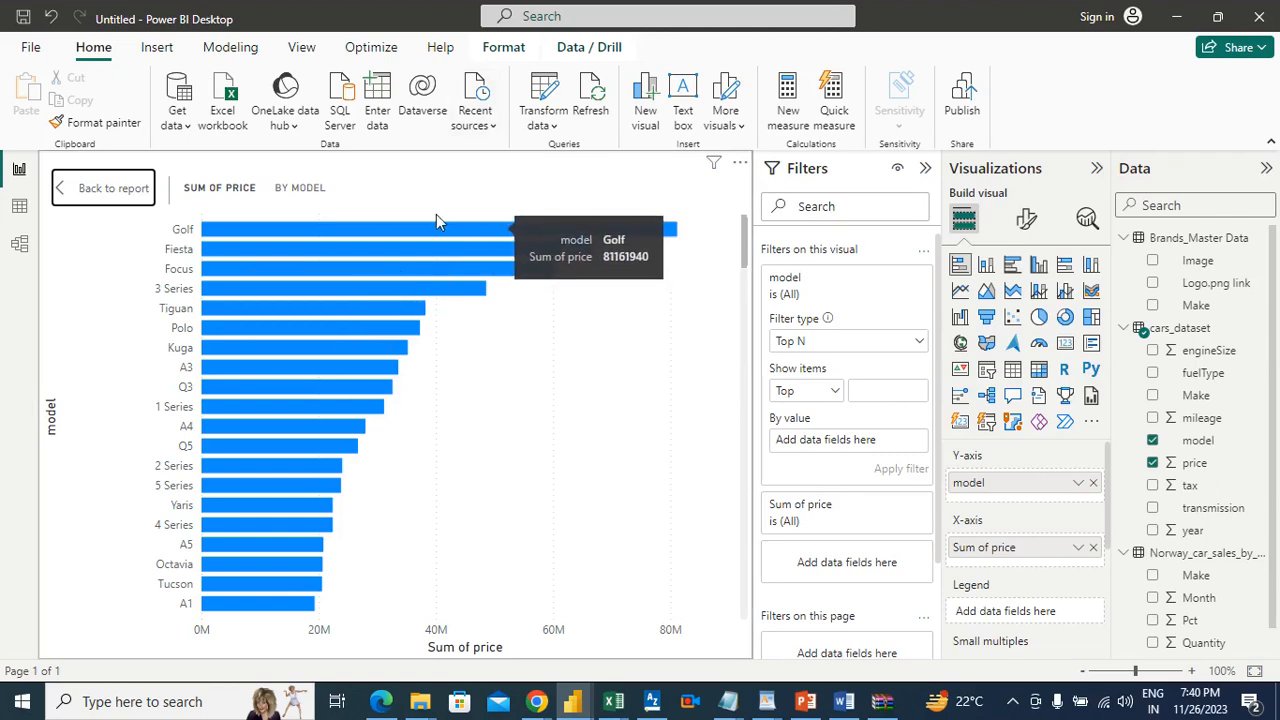
{"action": "left_click", "coordinate": [103, 188]}
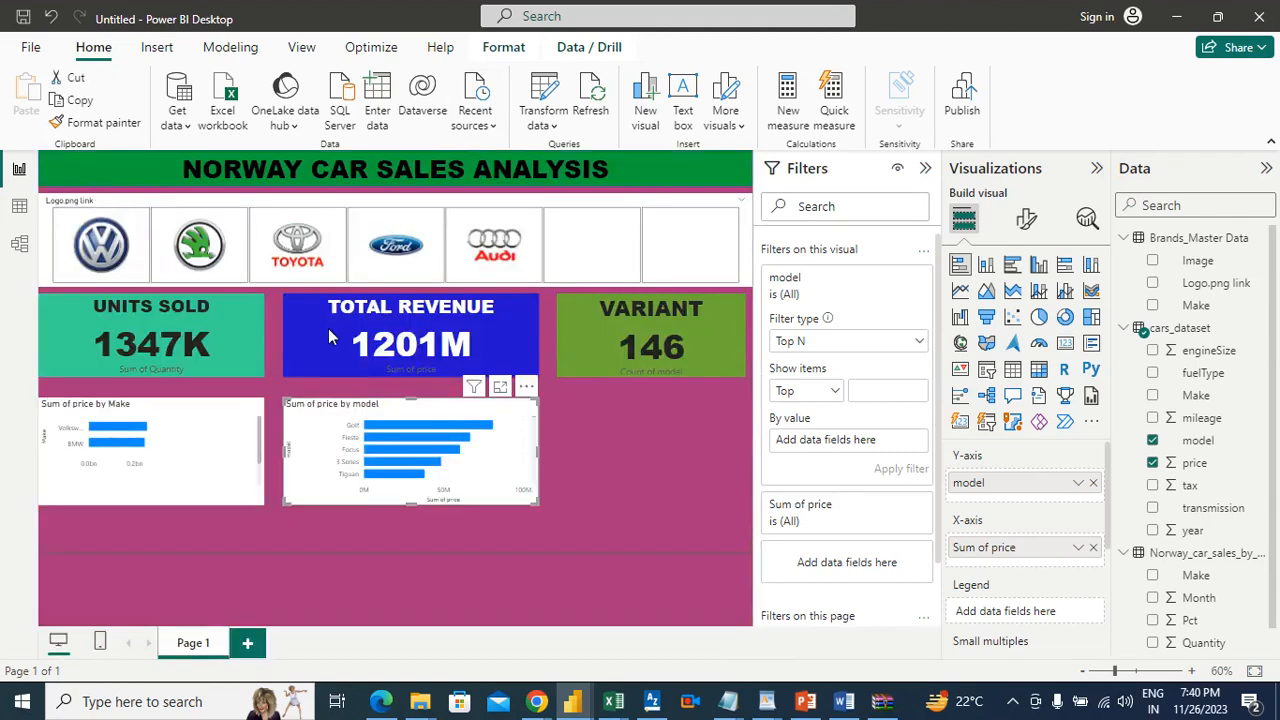
Step: Reopen the price by model chart in focus mode
{"action": "left_click", "coordinate": [536, 374]}
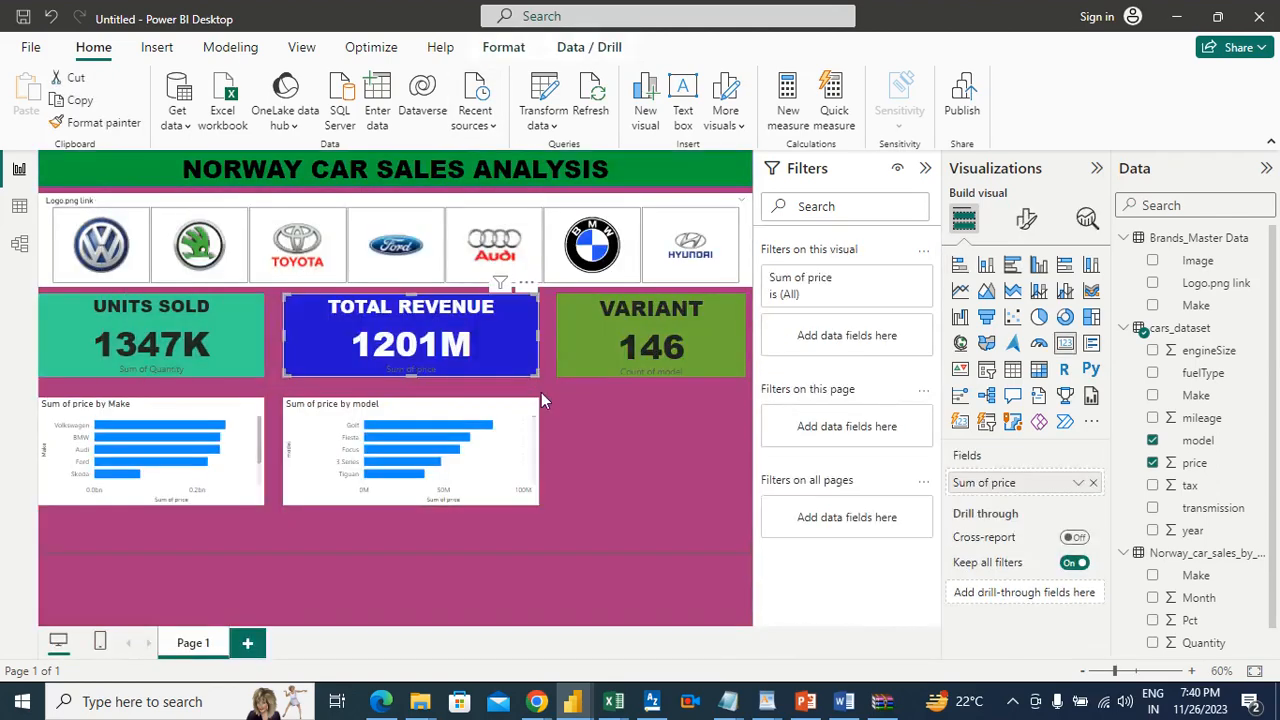
{"action": "left_click", "coordinate": [621, 438]}
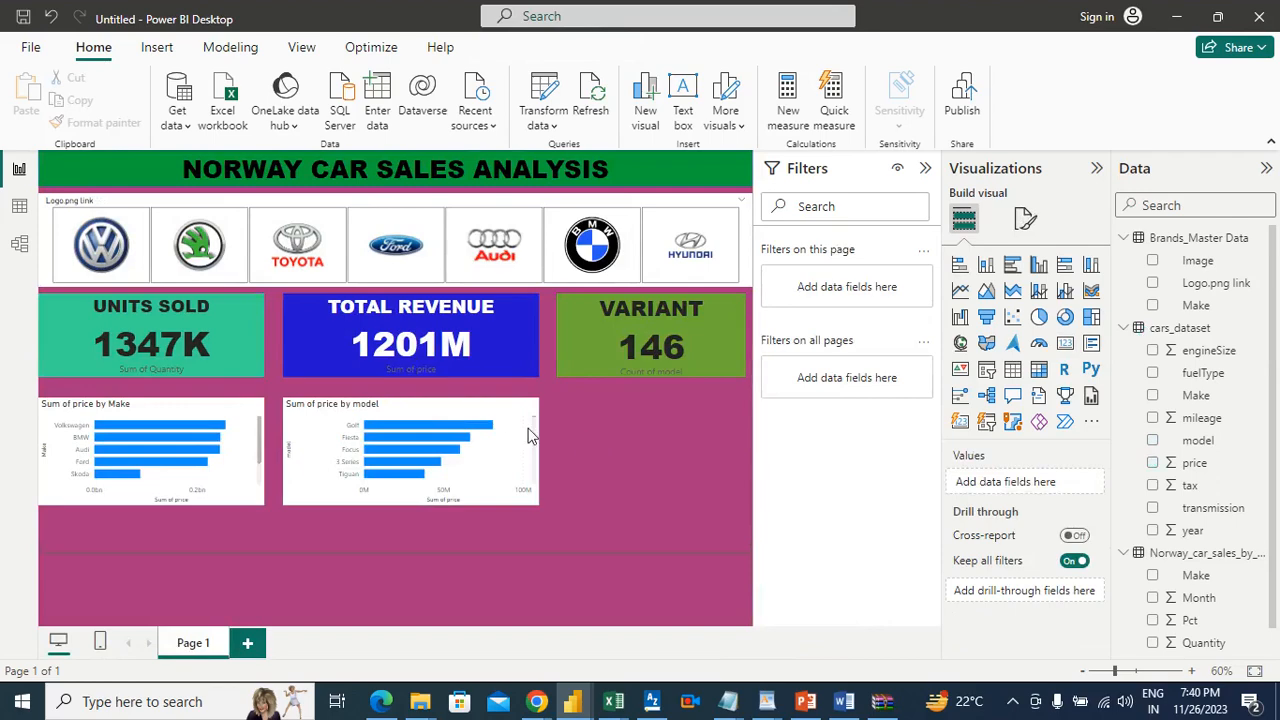
{"action": "left_click", "coordinate": [501, 389]}
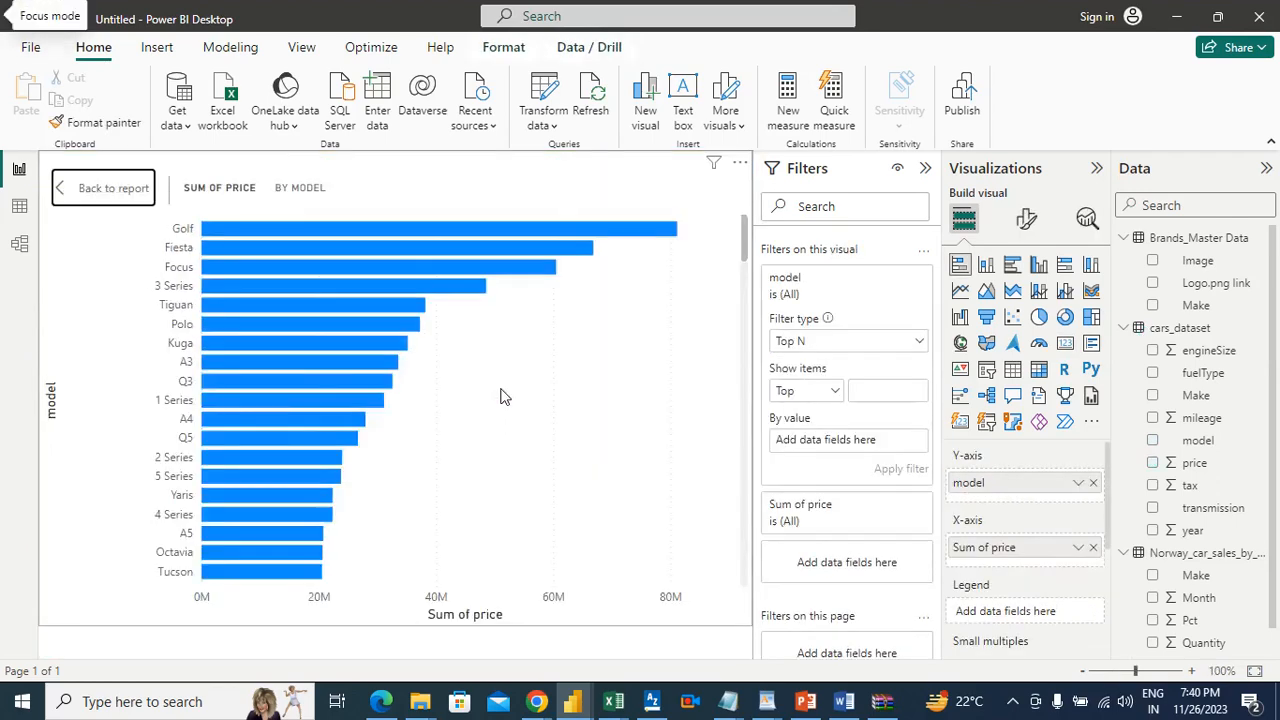
Step: Leave the price by model chart's focus mode and examine the price by Make chart in focus mode
{"action": "left_click", "coordinate": [103, 189]}
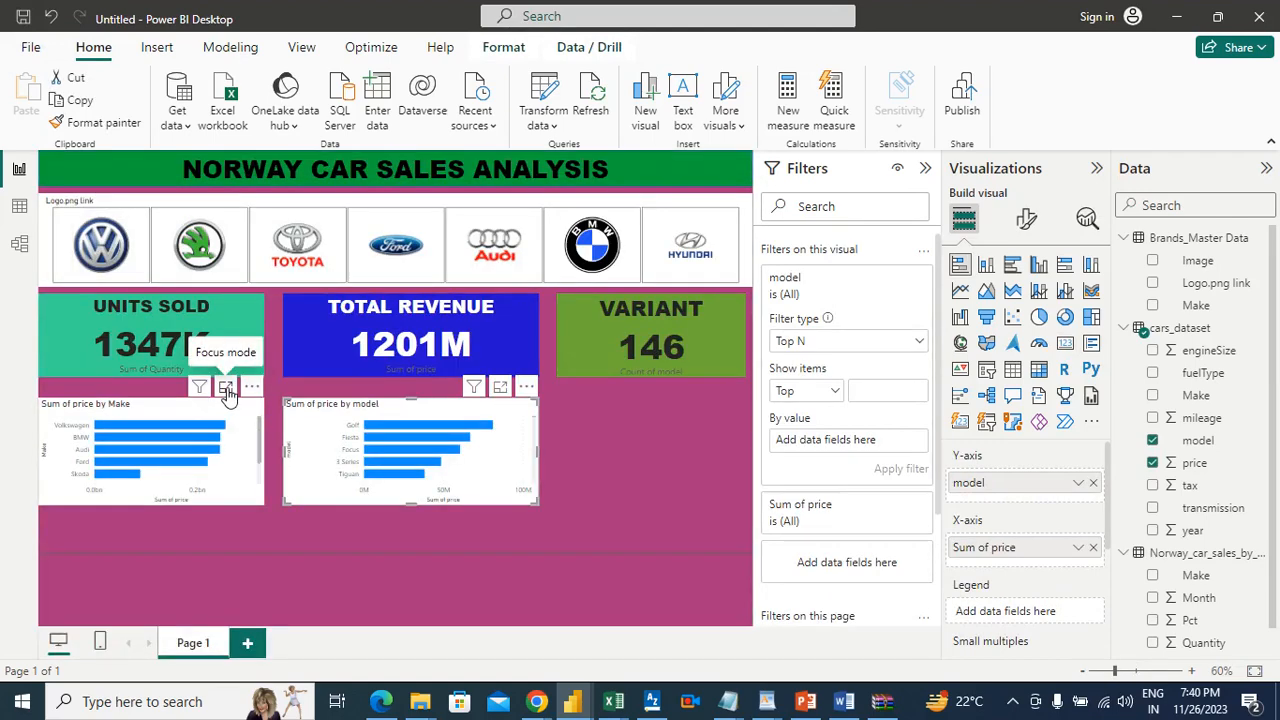
{"action": "left_click", "coordinate": [227, 388]}
{"action": "mouse_move", "coordinate": [280, 250]}
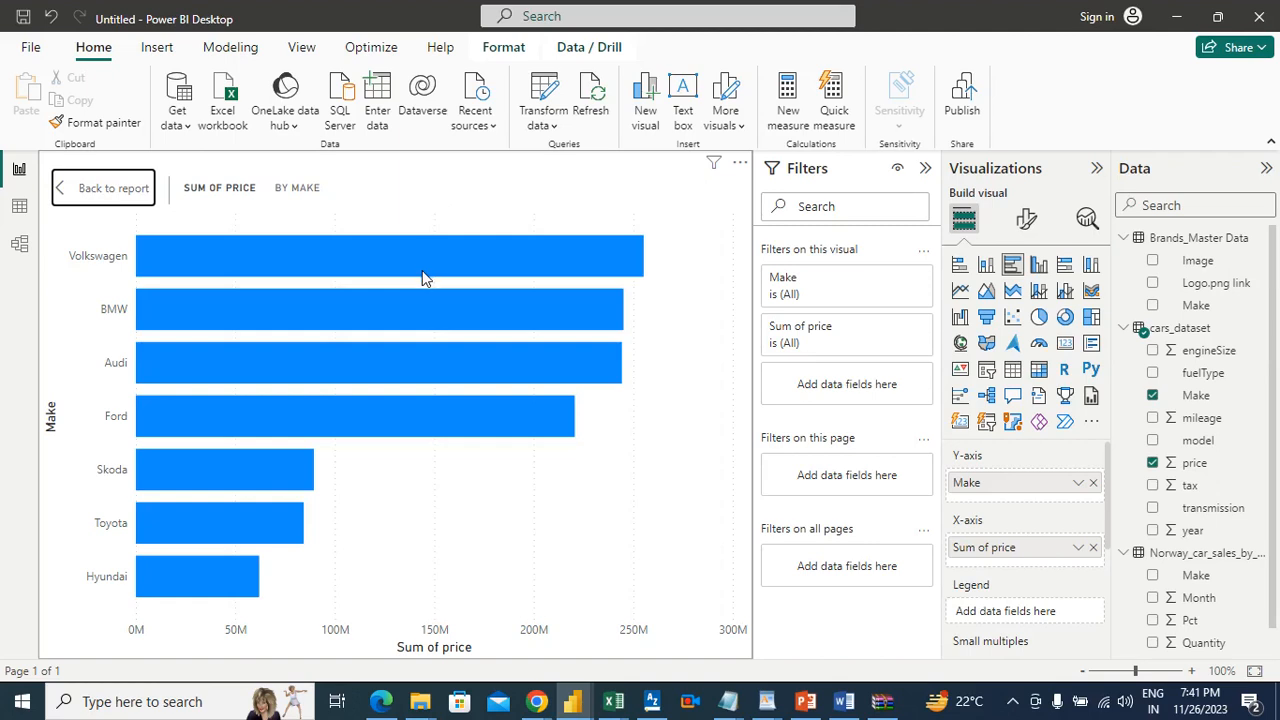
{"action": "mouse_move", "coordinate": [421, 297]}
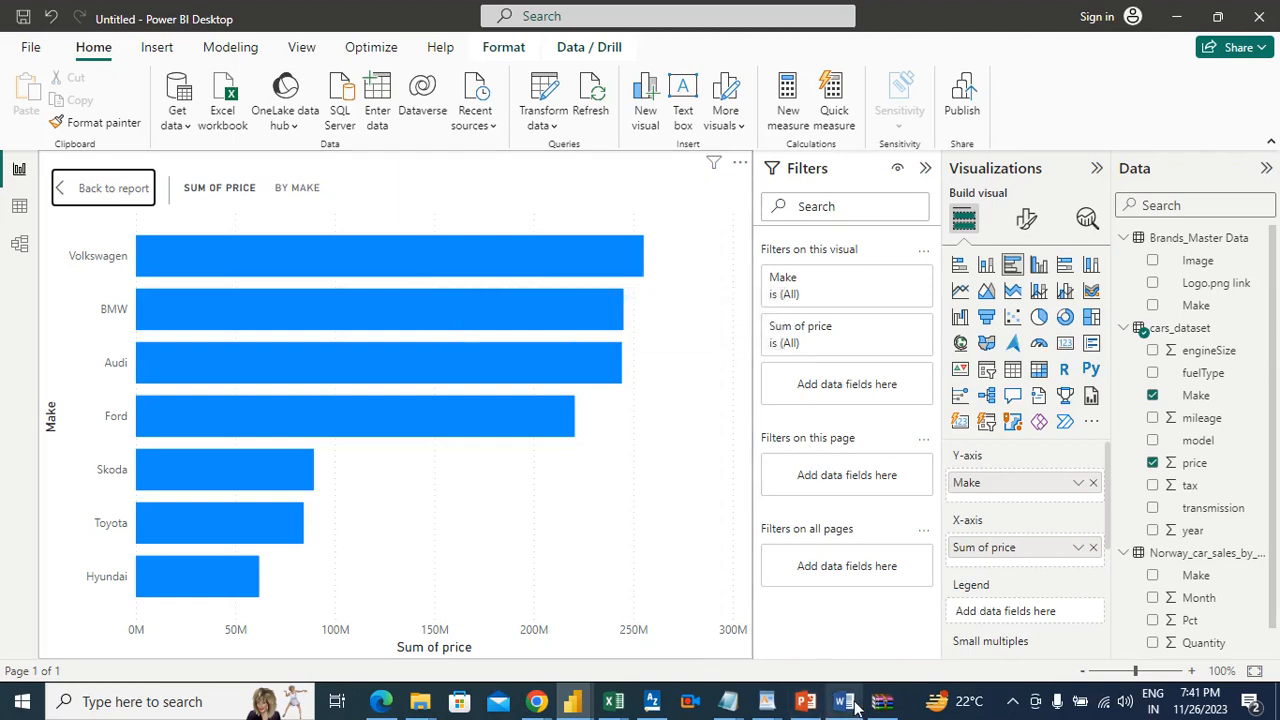
Step: Check the requirements in the Requirement_Automobile_Sales Word document, then switch back to Power BI and return from focus mode to the report page
{"action": "mouse_move", "coordinate": [850, 705]}
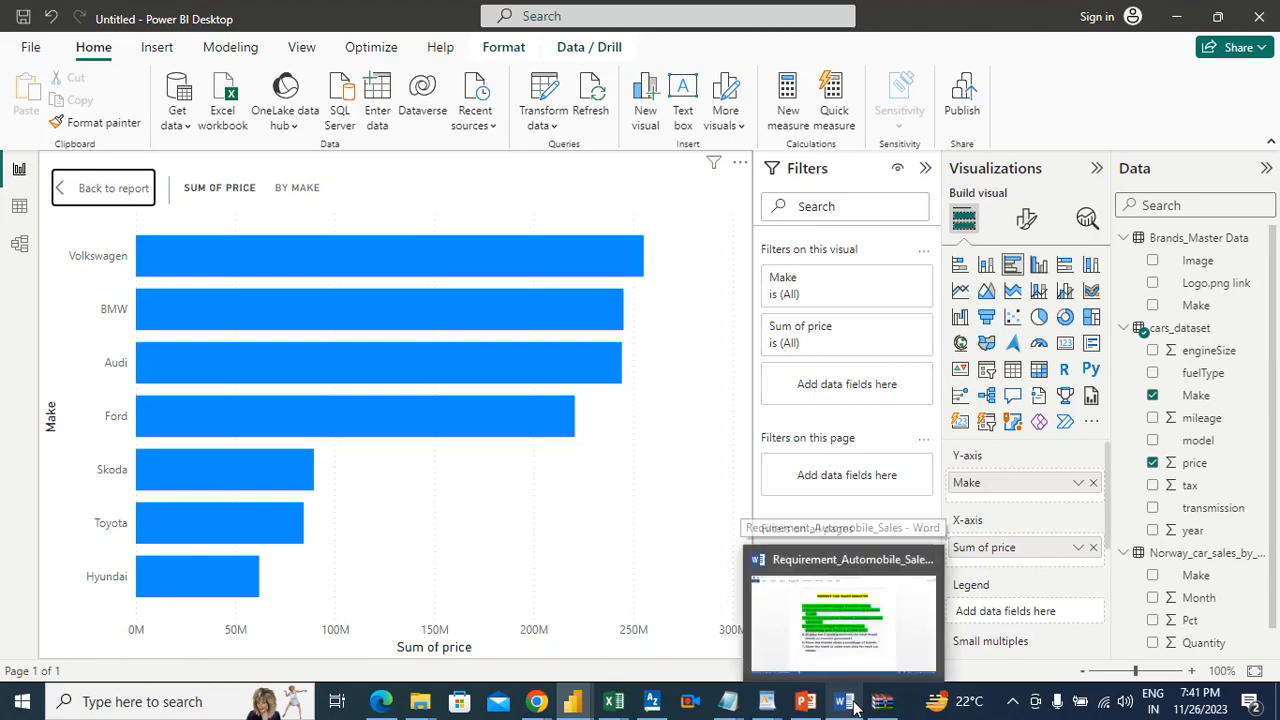
{"action": "left_click", "coordinate": [840, 622]}
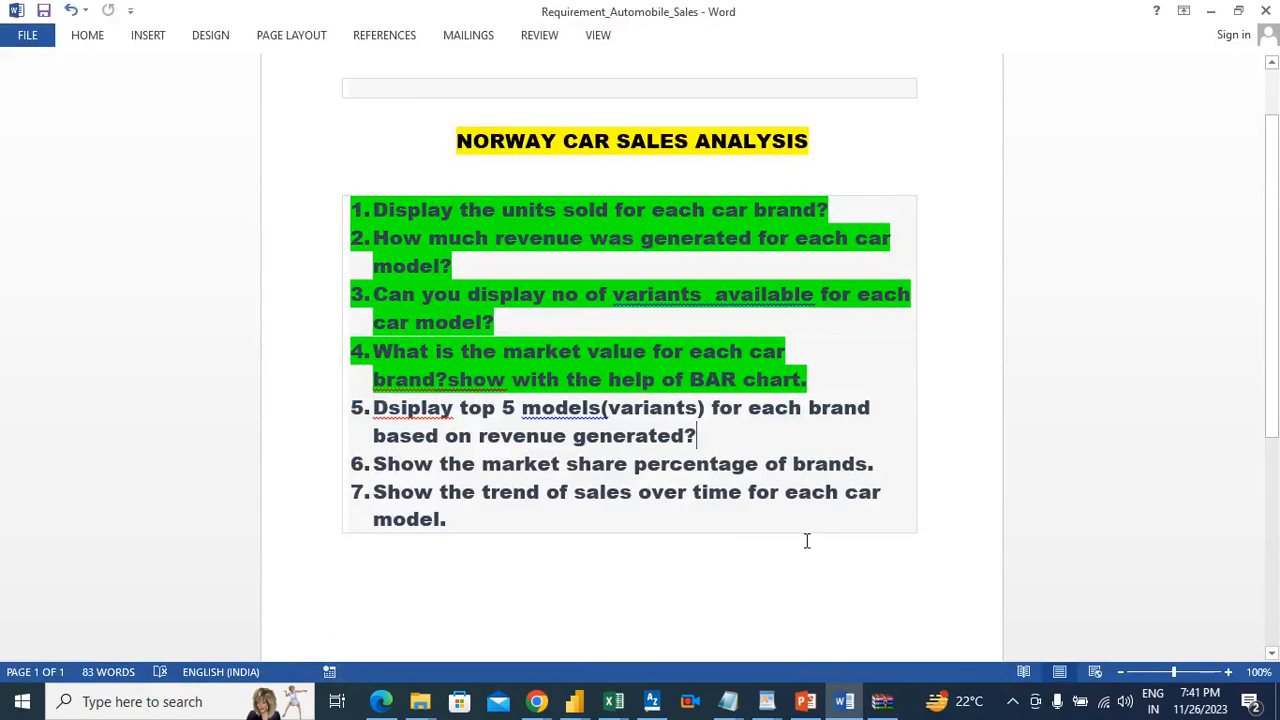
{"action": "key", "text": "alt+Tab"}
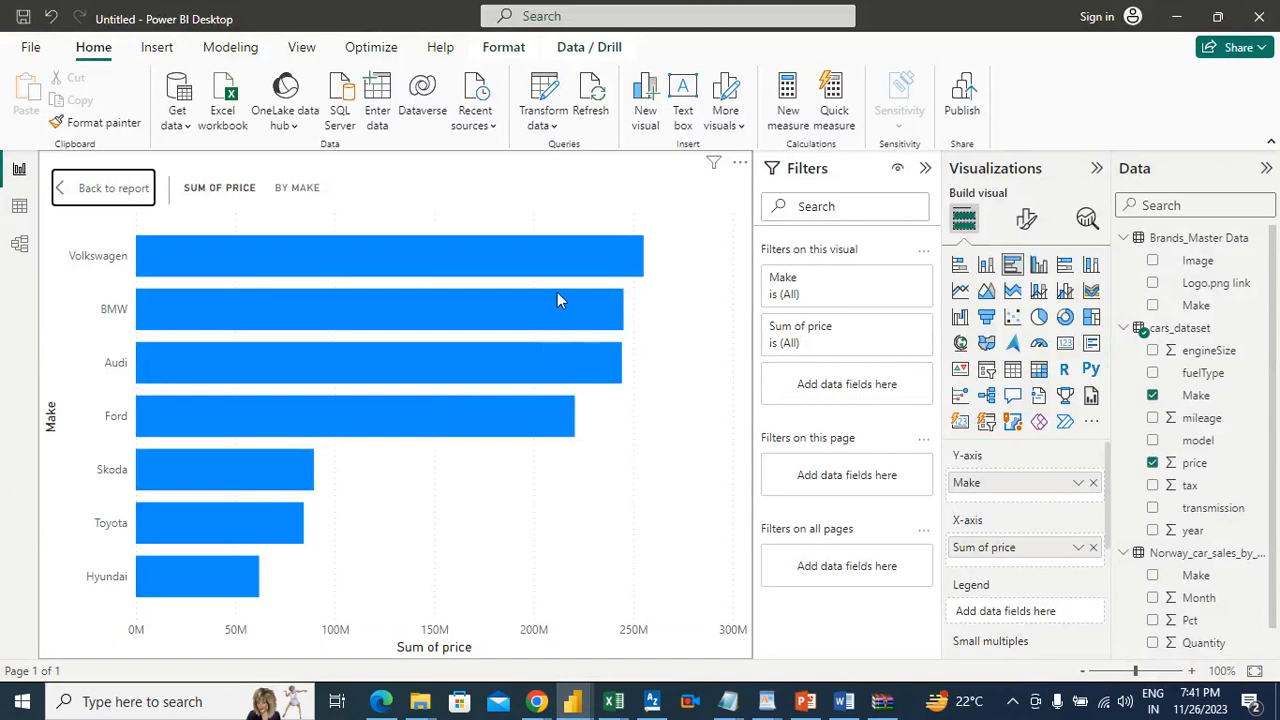
{"action": "mouse_move", "coordinate": [556, 318]}
{"action": "left_click", "coordinate": [113, 189]}
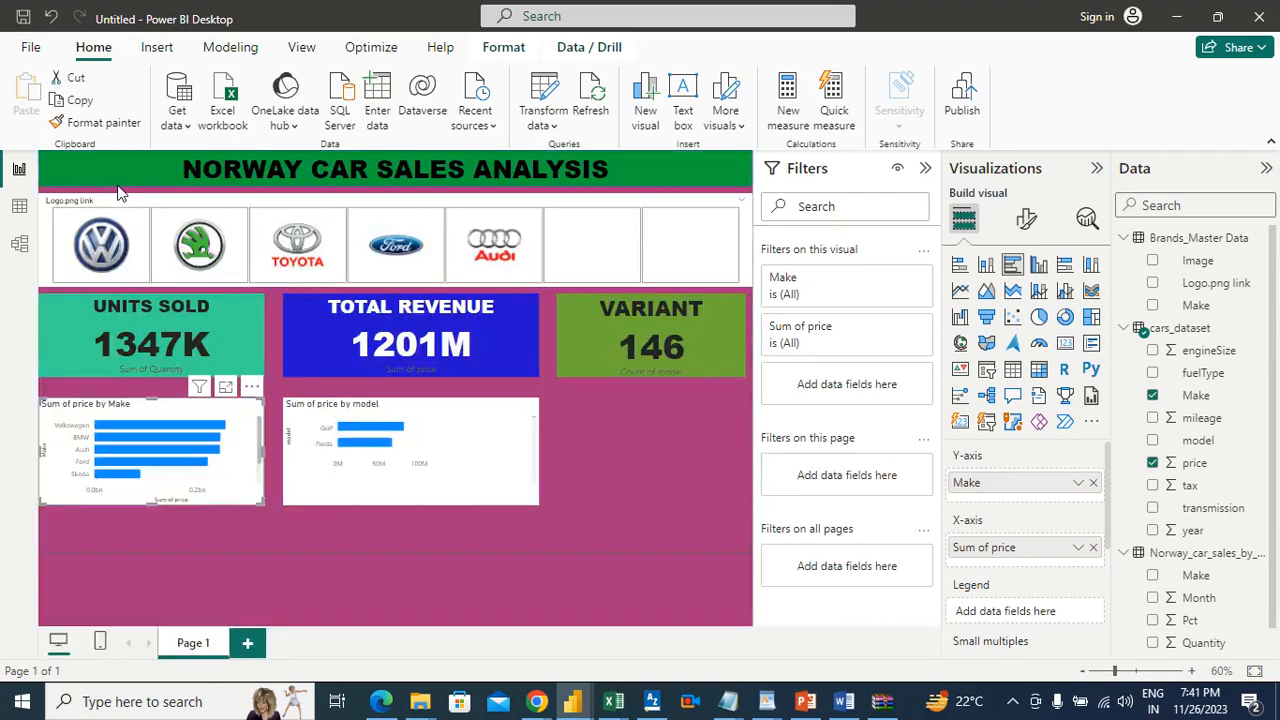
{"action": "left_click", "coordinate": [657, 481]}
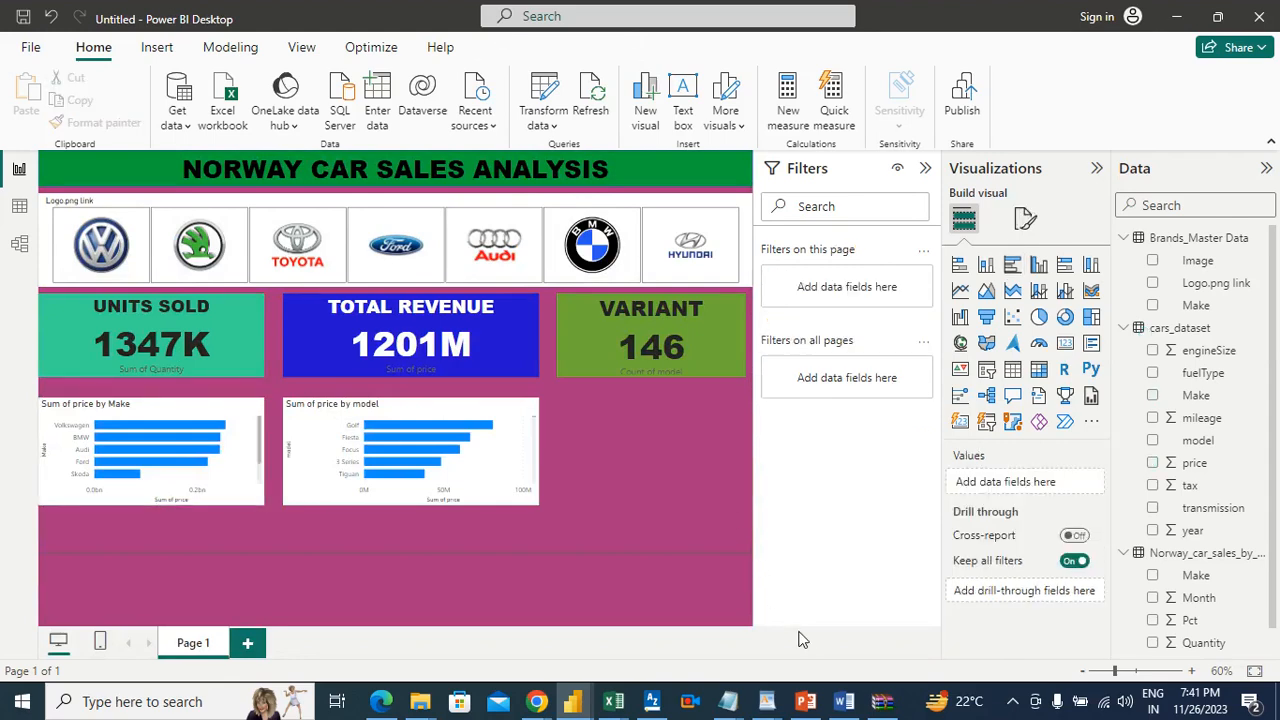
Step: Switch to the Word requirements document, highlight item 5 about the top 5 models in green, and return to Power BI
{"action": "left_click", "coordinate": [843, 701]}
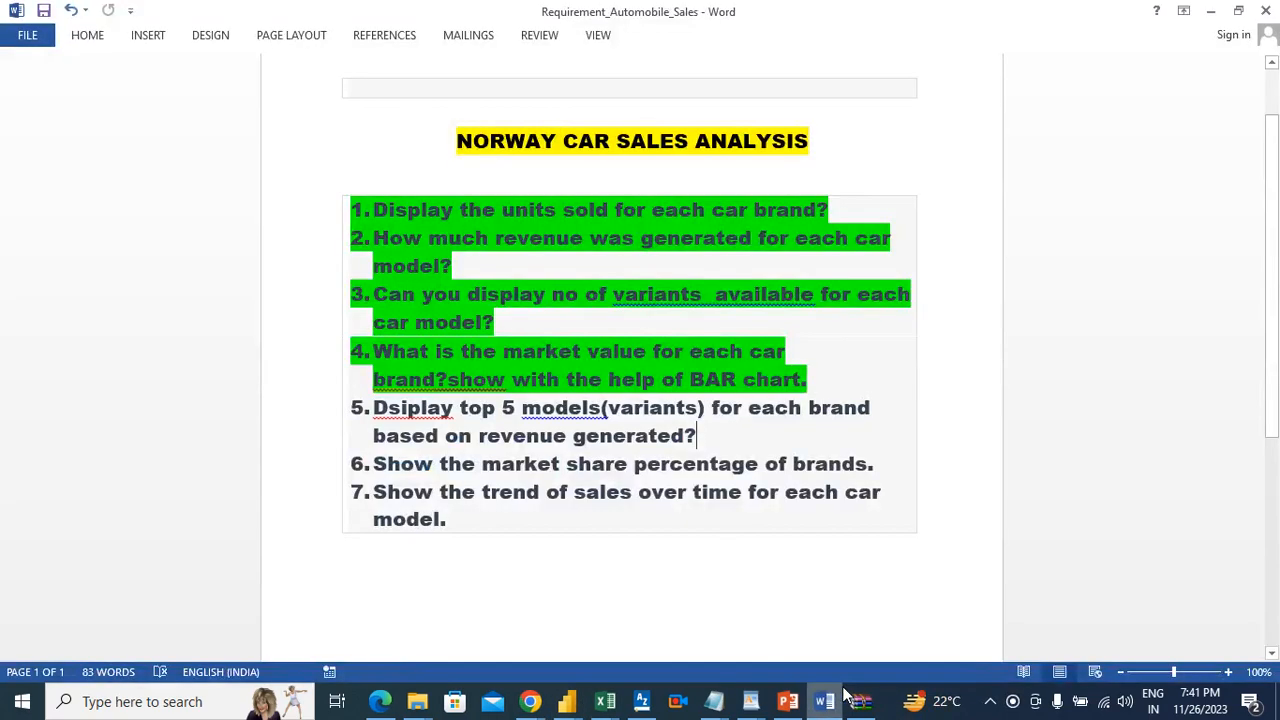
{"action": "left_click", "coordinate": [703, 435]}
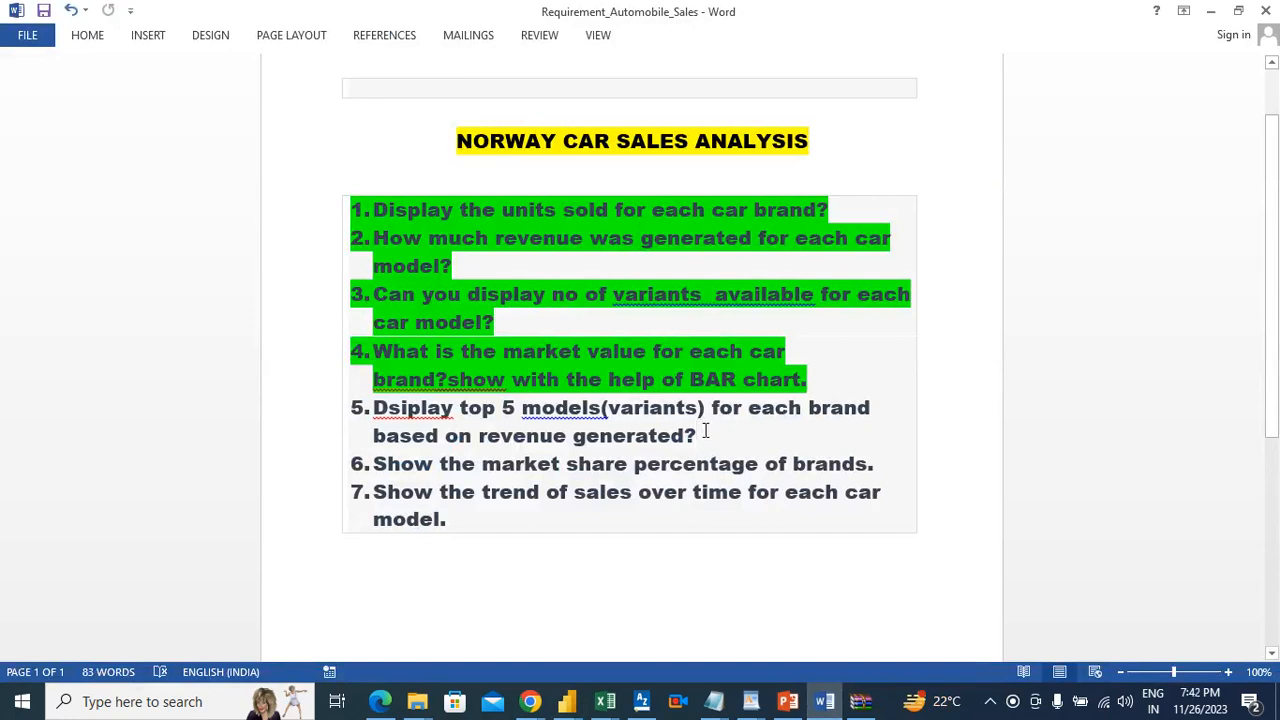
{"action": "left_click_drag", "start_coordinate": [703, 435], "coordinate": [373, 403]}
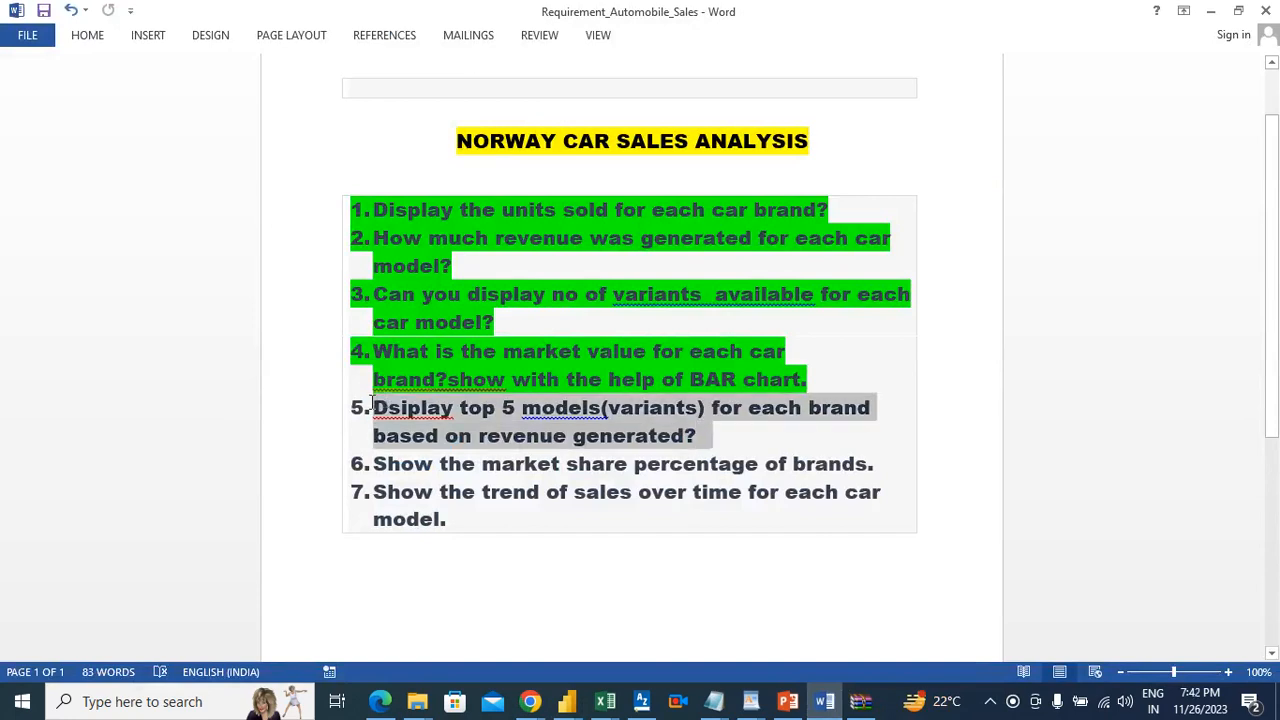
{"action": "left_click", "coordinate": [87, 38]}
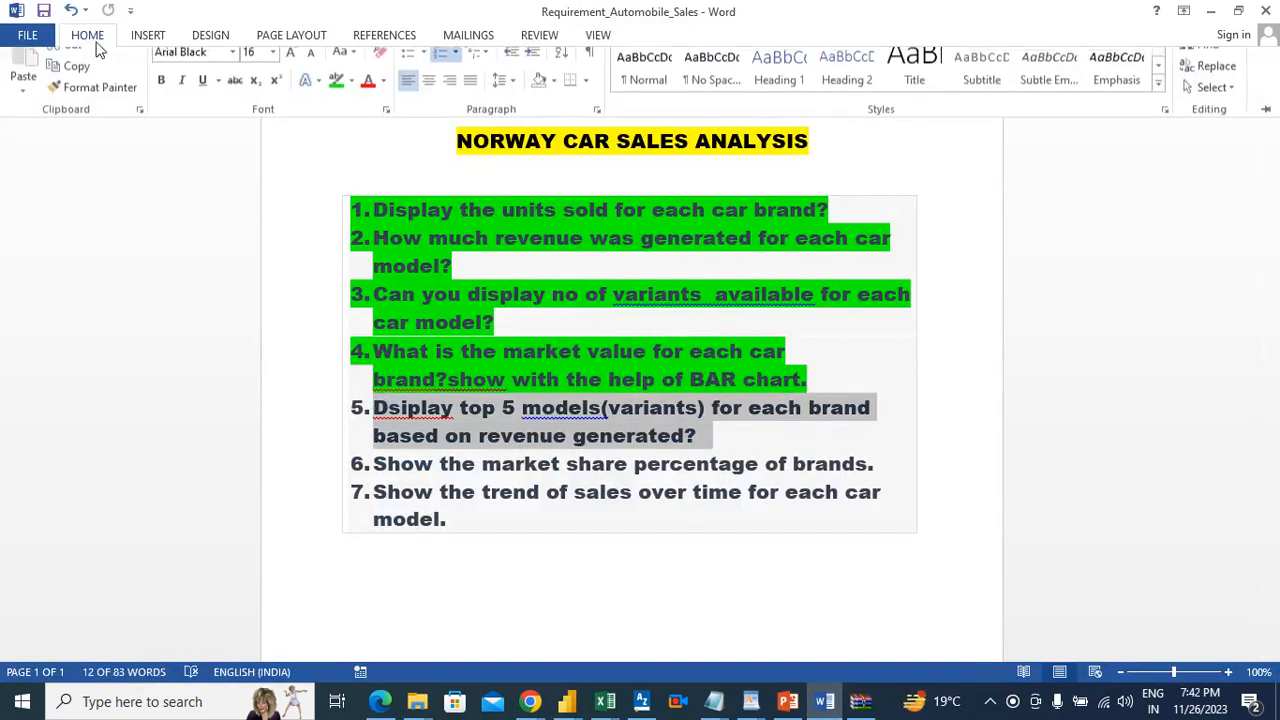
{"action": "left_click", "coordinate": [336, 96]}
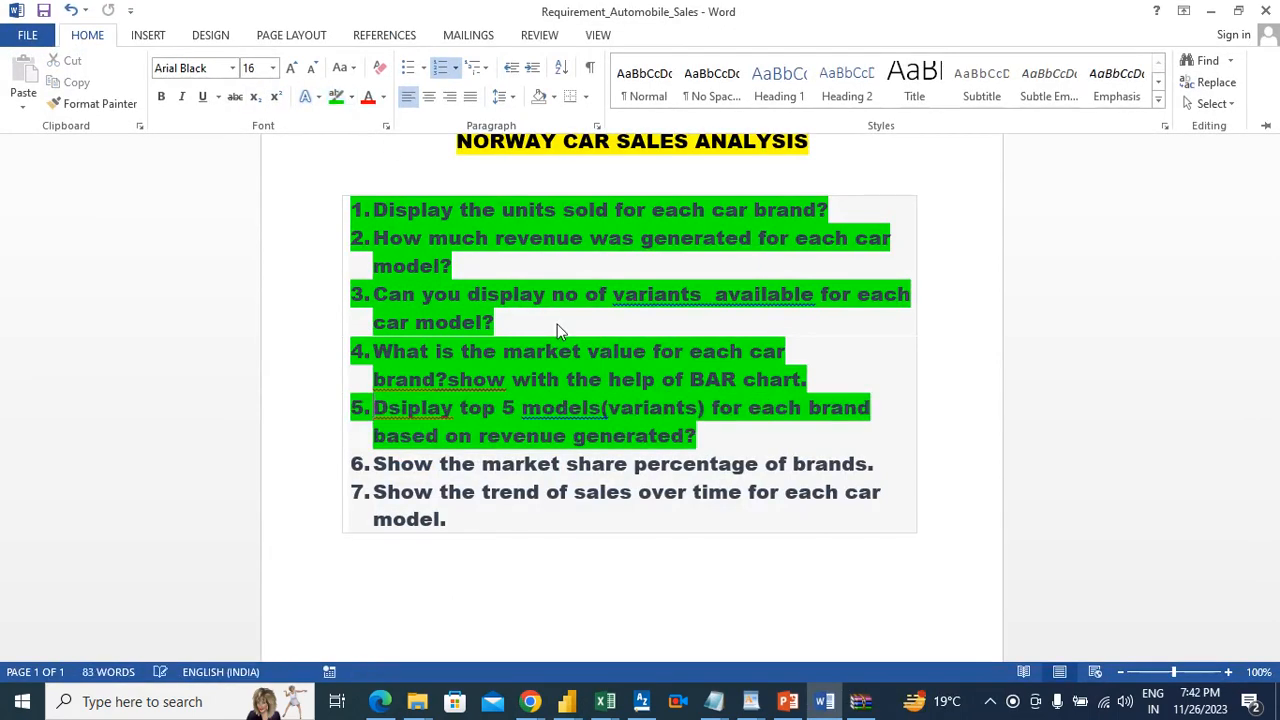
{"action": "left_click", "coordinate": [909, 466]}
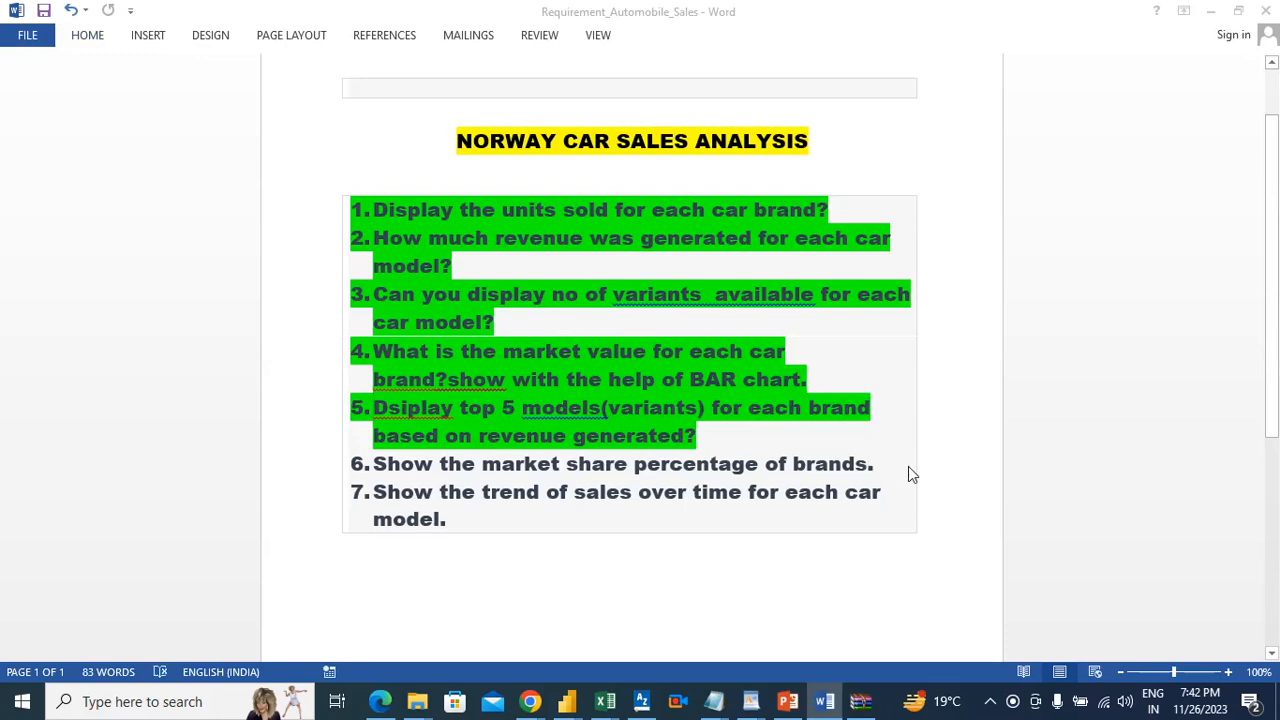
{"action": "key", "text": "alt+Tab"}
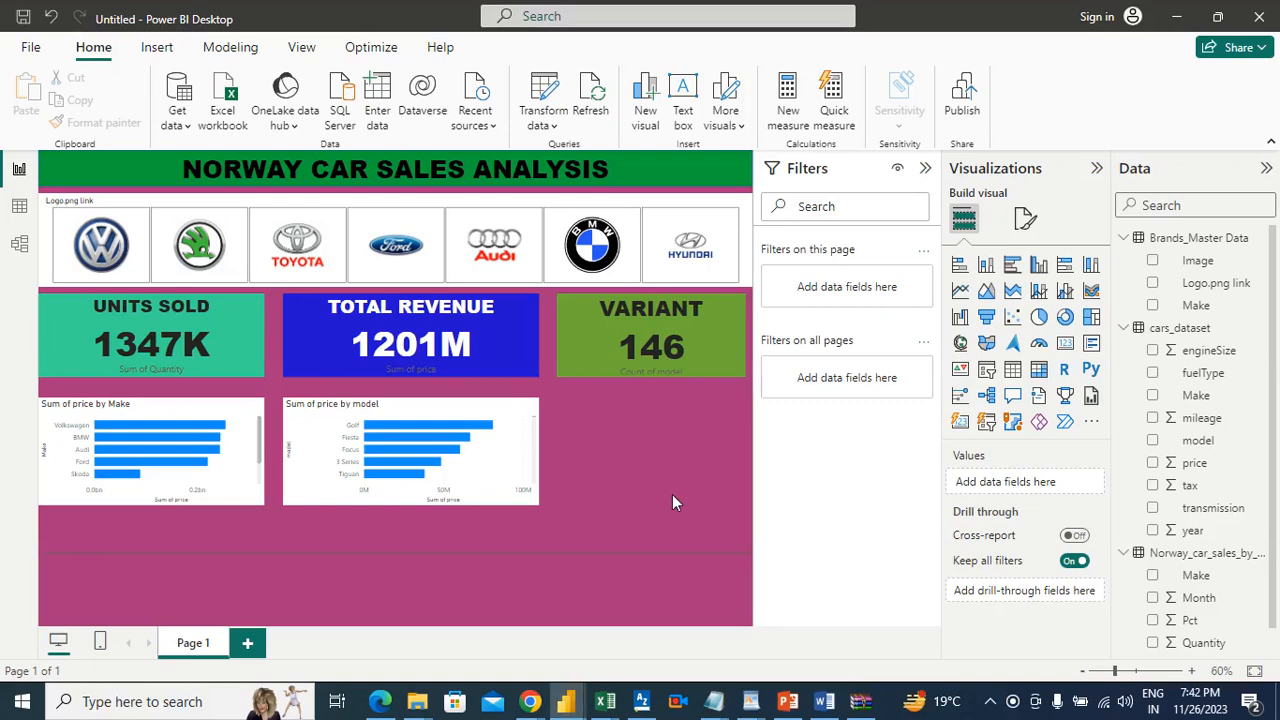
Step: Change the report page's canvas type to Custom and set its height to 1000 px
{"action": "left_click", "coordinate": [1027, 221]}
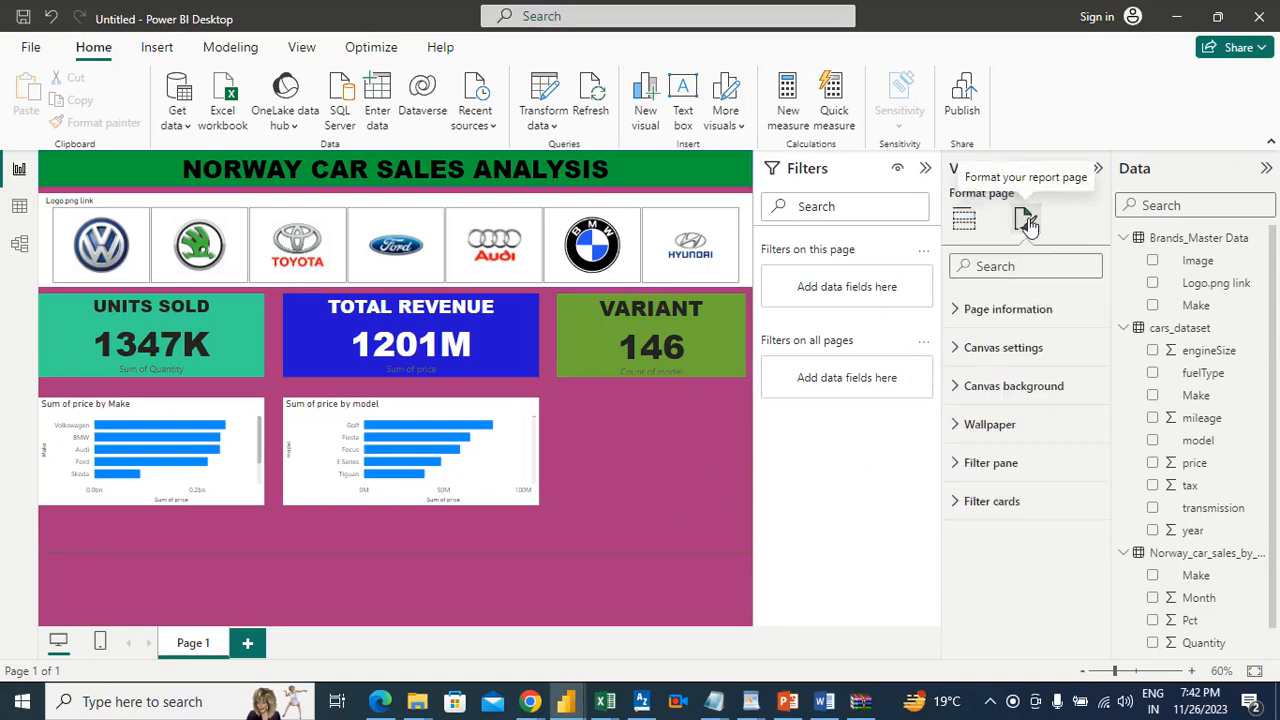
{"action": "left_click", "coordinate": [1010, 349]}
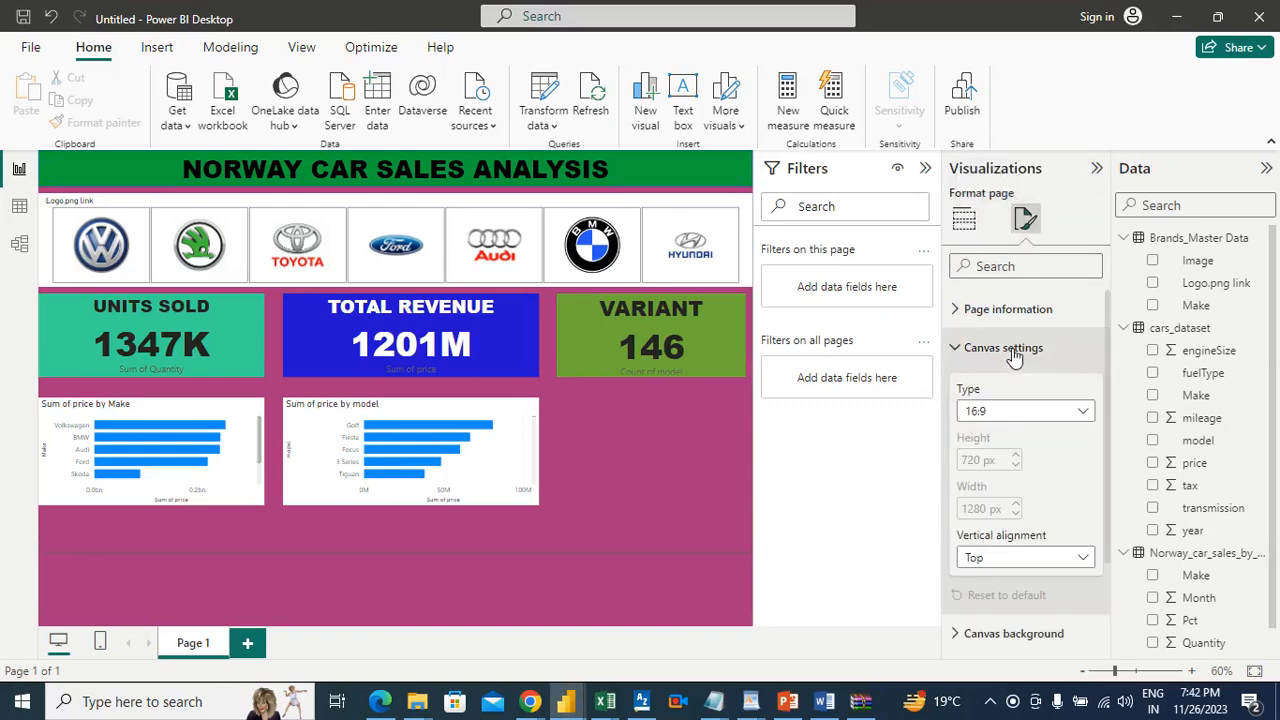
{"action": "left_click", "coordinate": [1035, 421]}
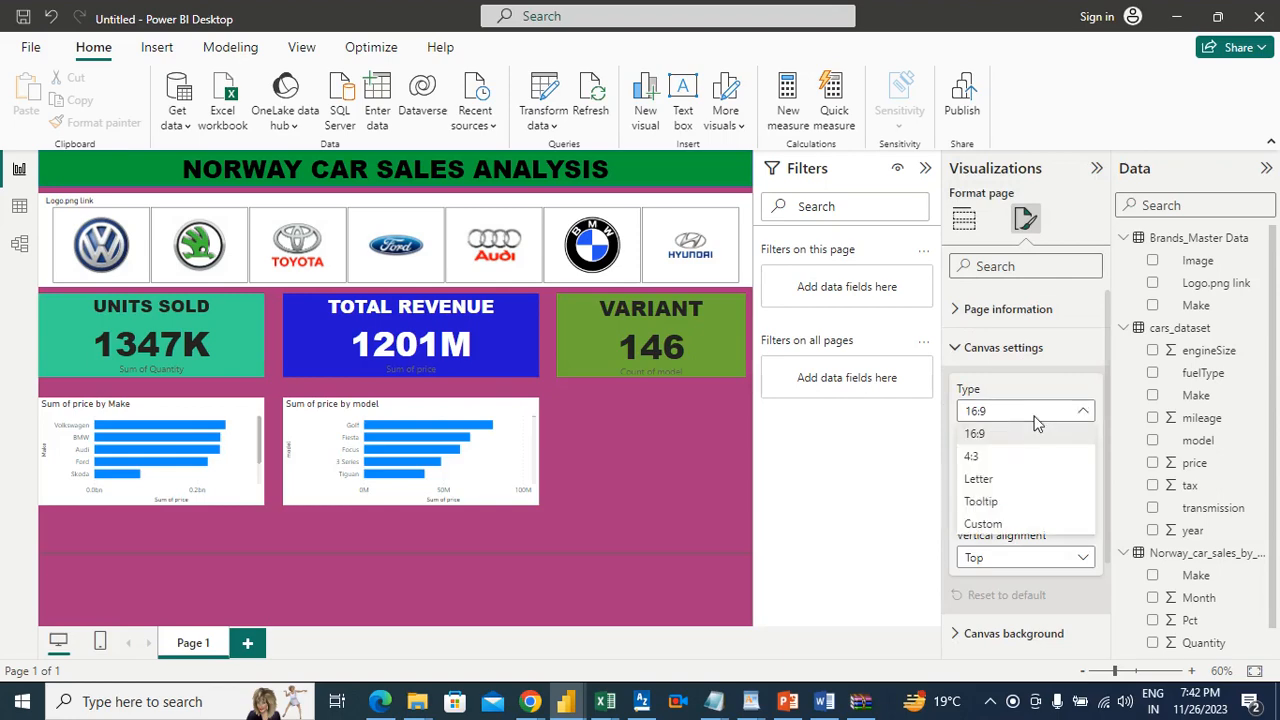
{"action": "left_click", "coordinate": [604, 545]}
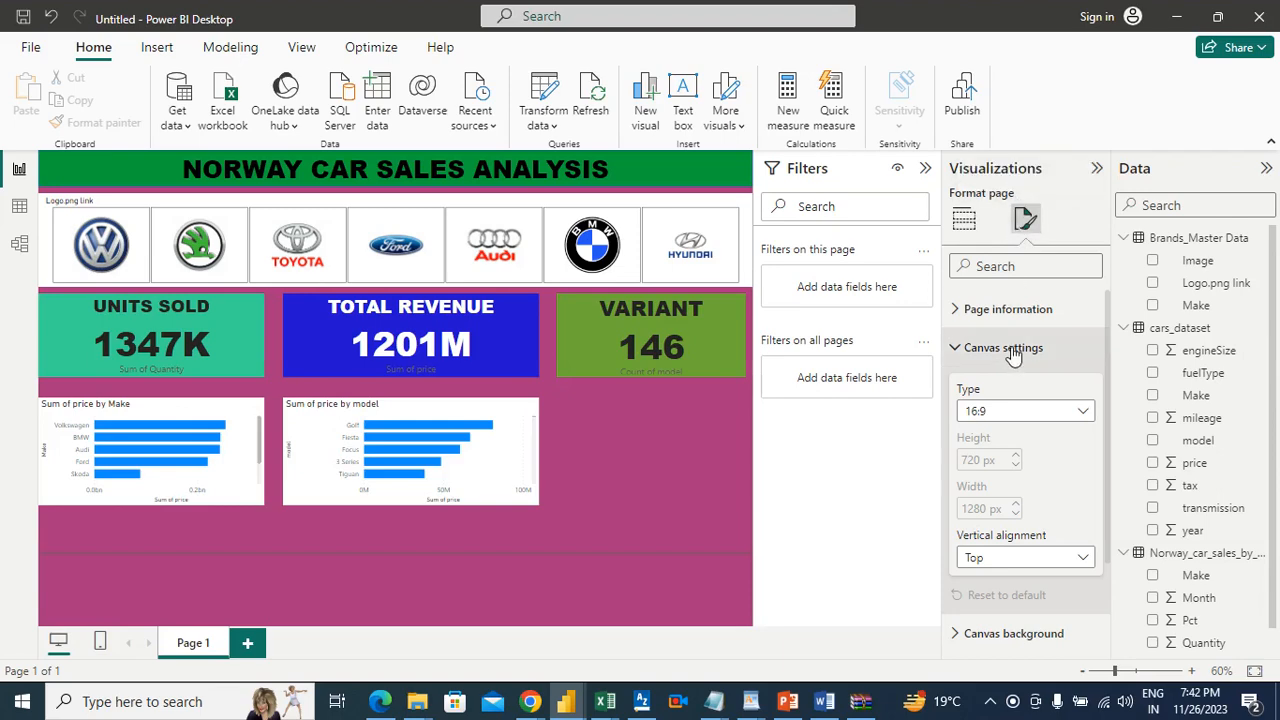
{"action": "left_click", "coordinate": [1026, 413]}
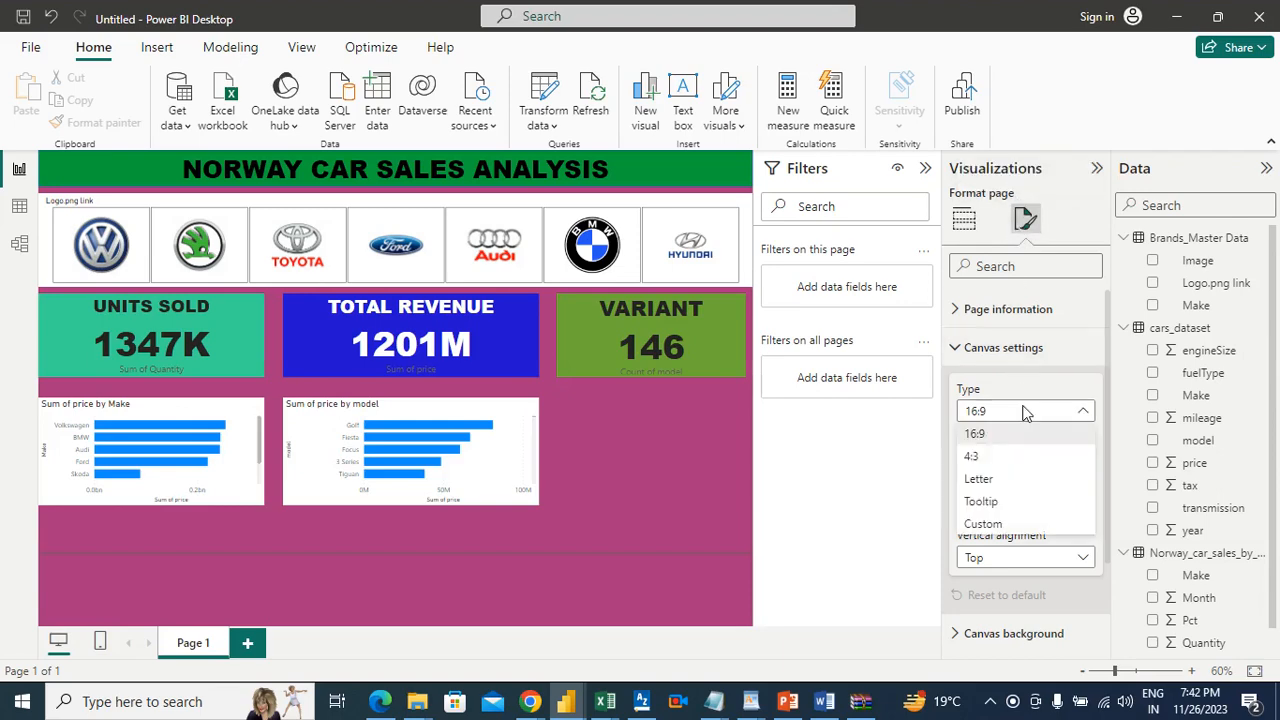
{"action": "left_click", "coordinate": [986, 523]}
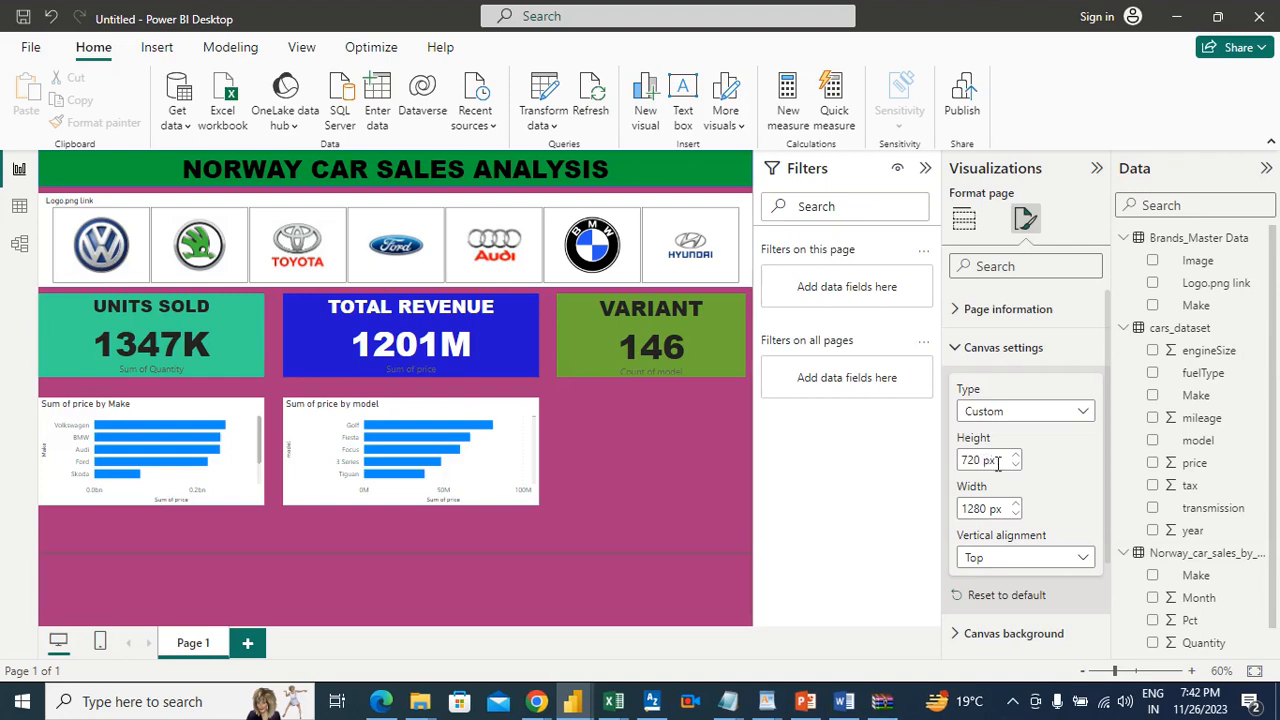
{"action": "left_click", "coordinate": [960, 460]}
{"action": "left_click_drag", "start_coordinate": [979, 460], "coordinate": [960, 462]}
{"action": "type", "text": "1"}
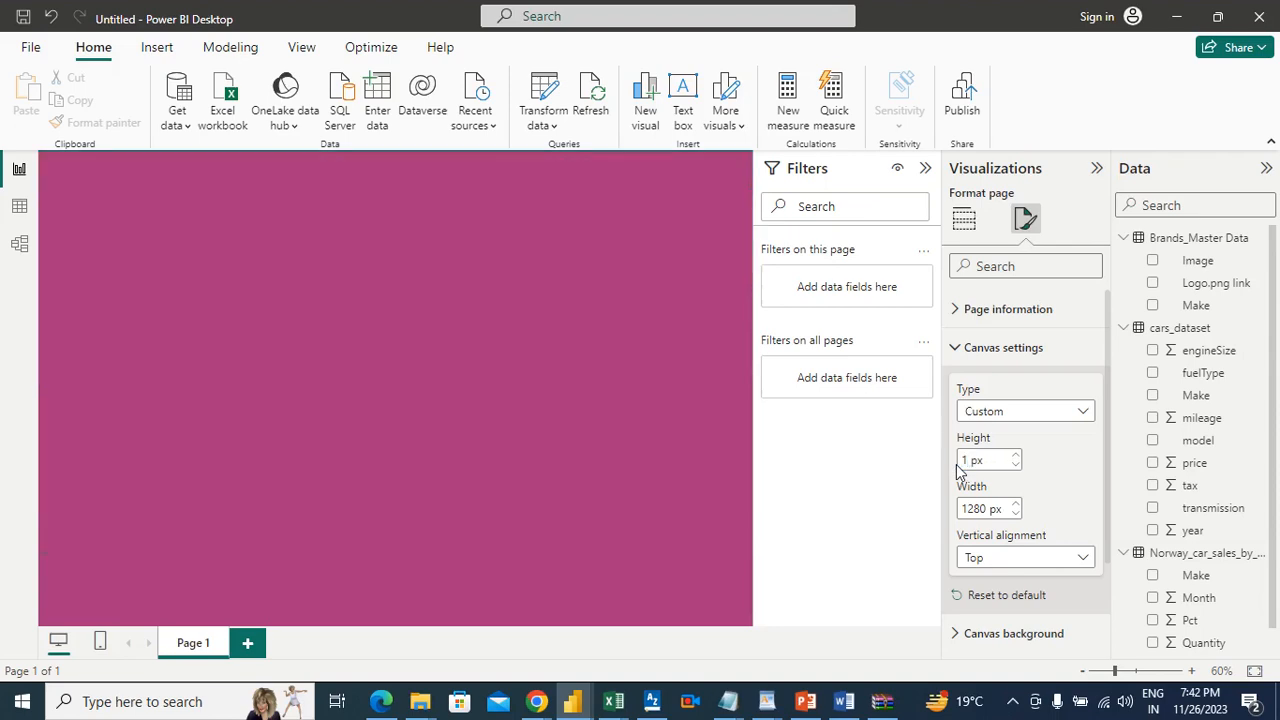
{"action": "type", "text": "000"}
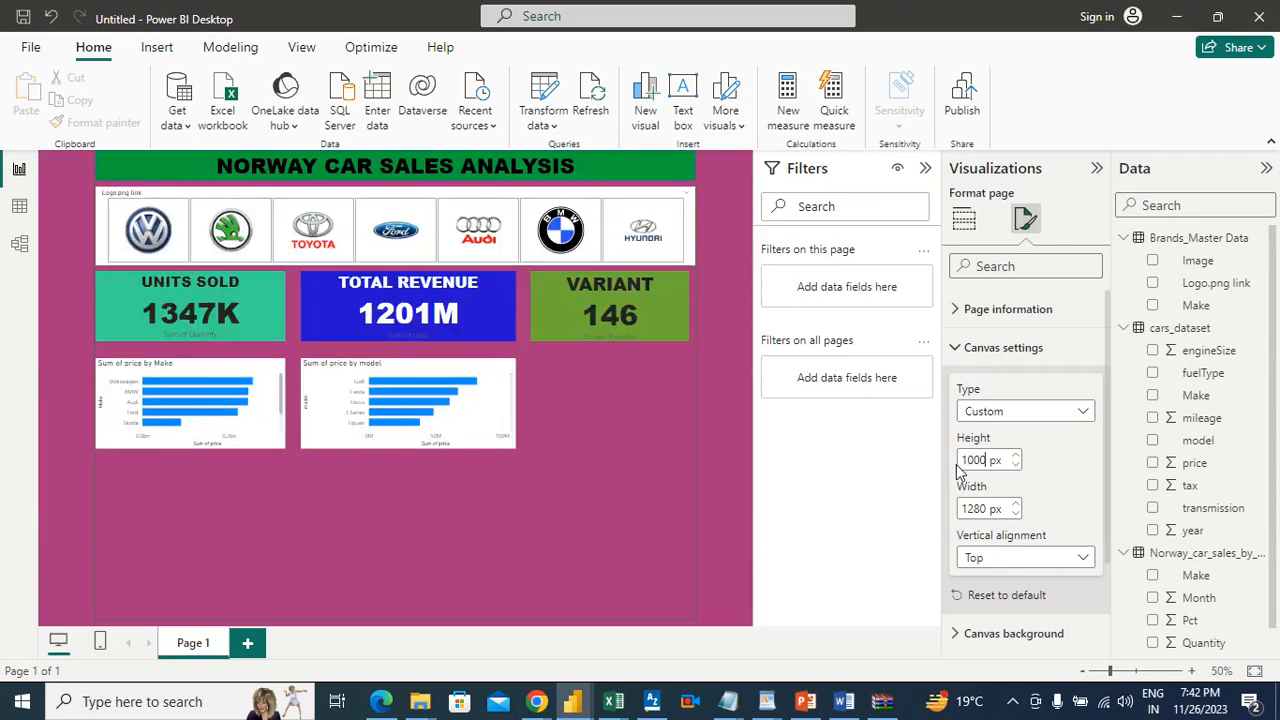
{"action": "left_click", "coordinate": [730, 483]}
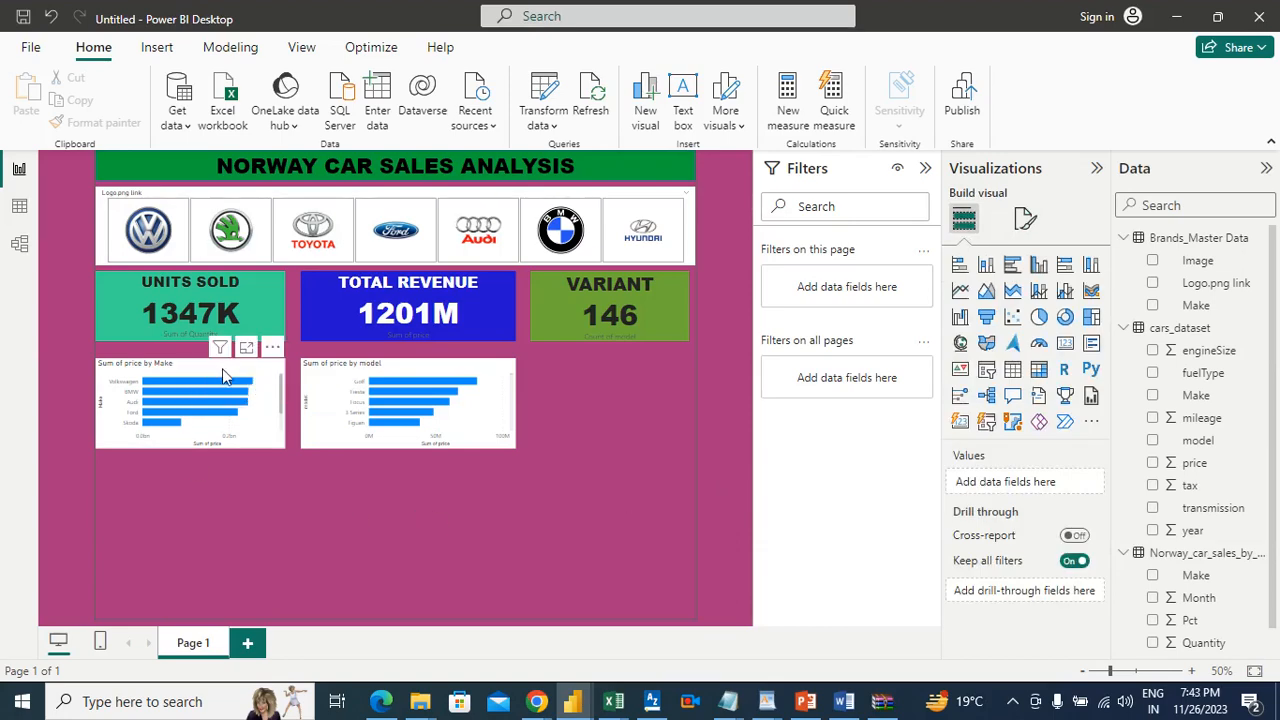
Step: Shift the two bar charts and the units sold, total revenue and variant cards down, keeping the three cards in one row
{"action": "left_click_drag", "start_coordinate": [226, 370], "coordinate": [226, 500]}
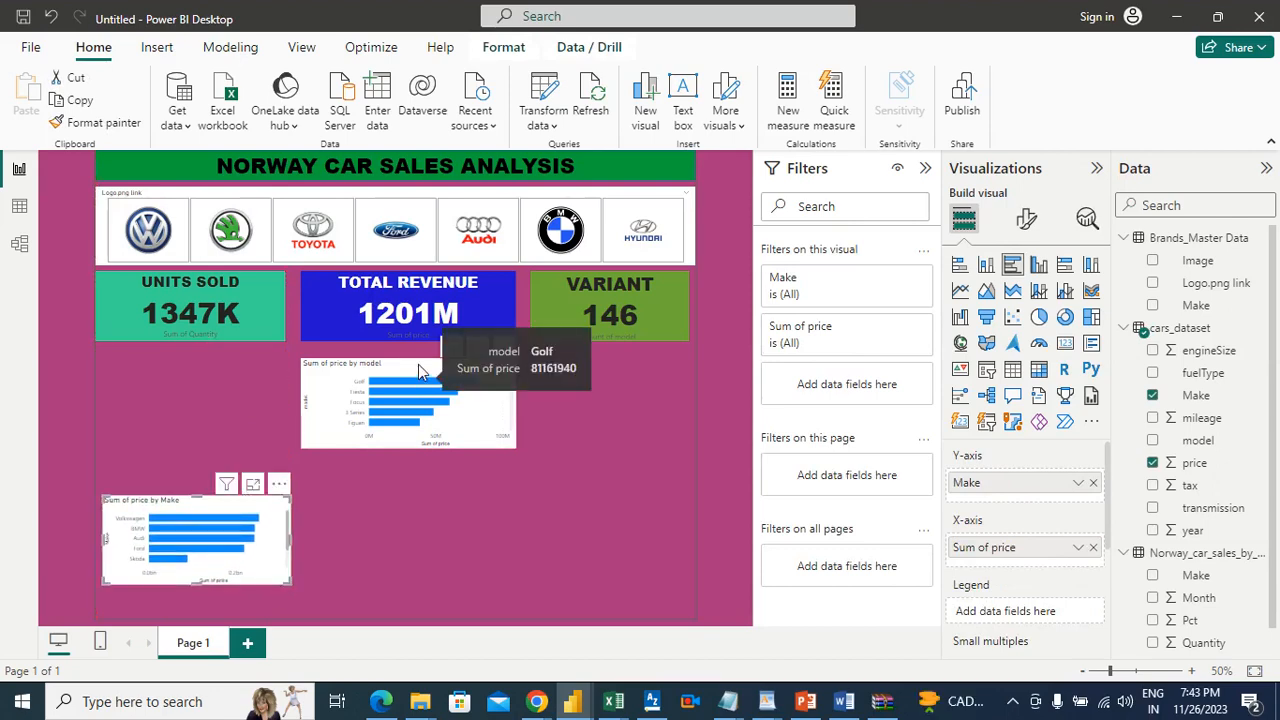
{"action": "left_click_drag", "start_coordinate": [220, 513], "coordinate": [222, 463]}
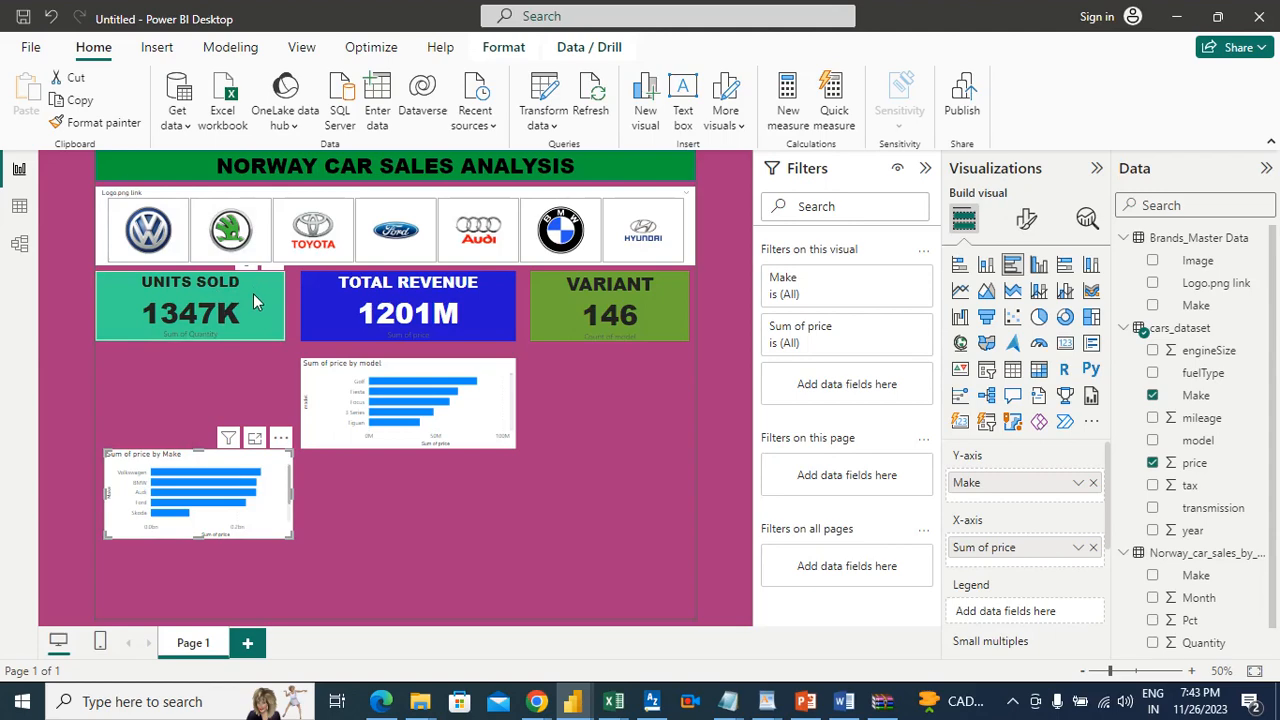
{"action": "left_click_drag", "start_coordinate": [253, 293], "coordinate": [253, 311]}
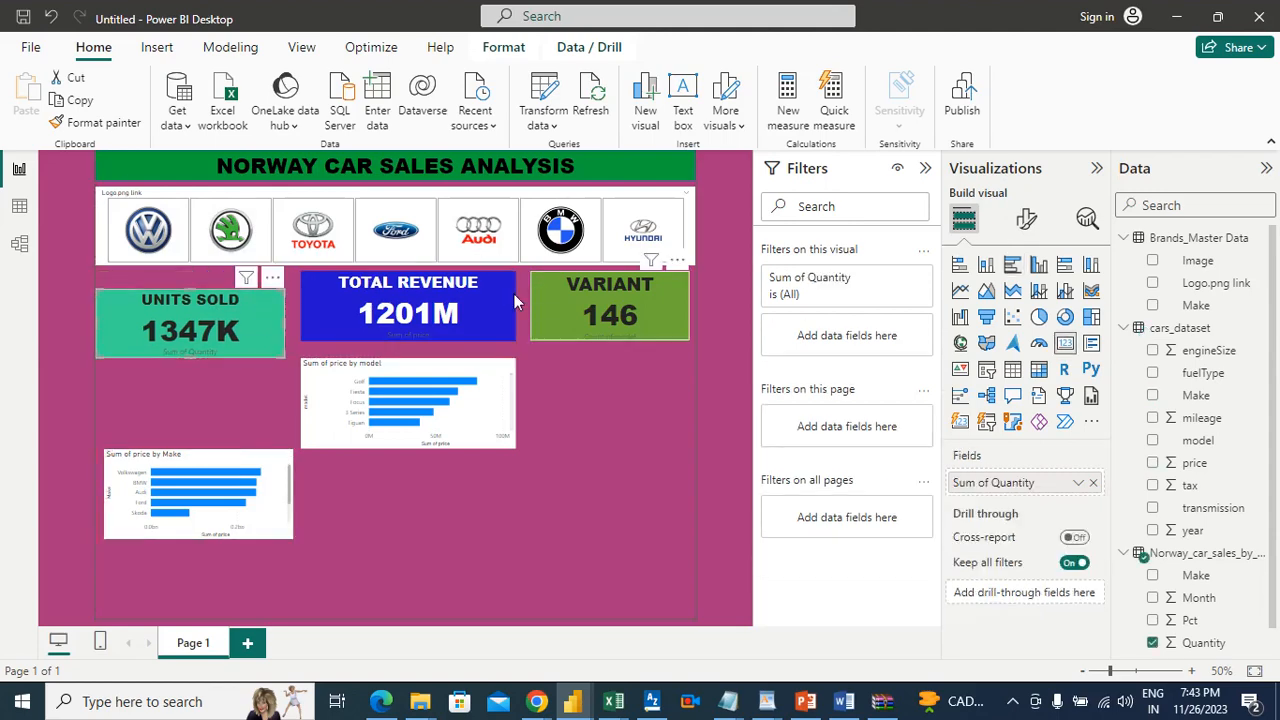
{"action": "mouse_move", "coordinate": [481, 291]}
{"action": "left_mouse_down"}
{"action": "mouse_move", "coordinate": [496, 313]}
{"action": "mouse_move", "coordinate": [484, 306]}
{"action": "left_mouse_up"}
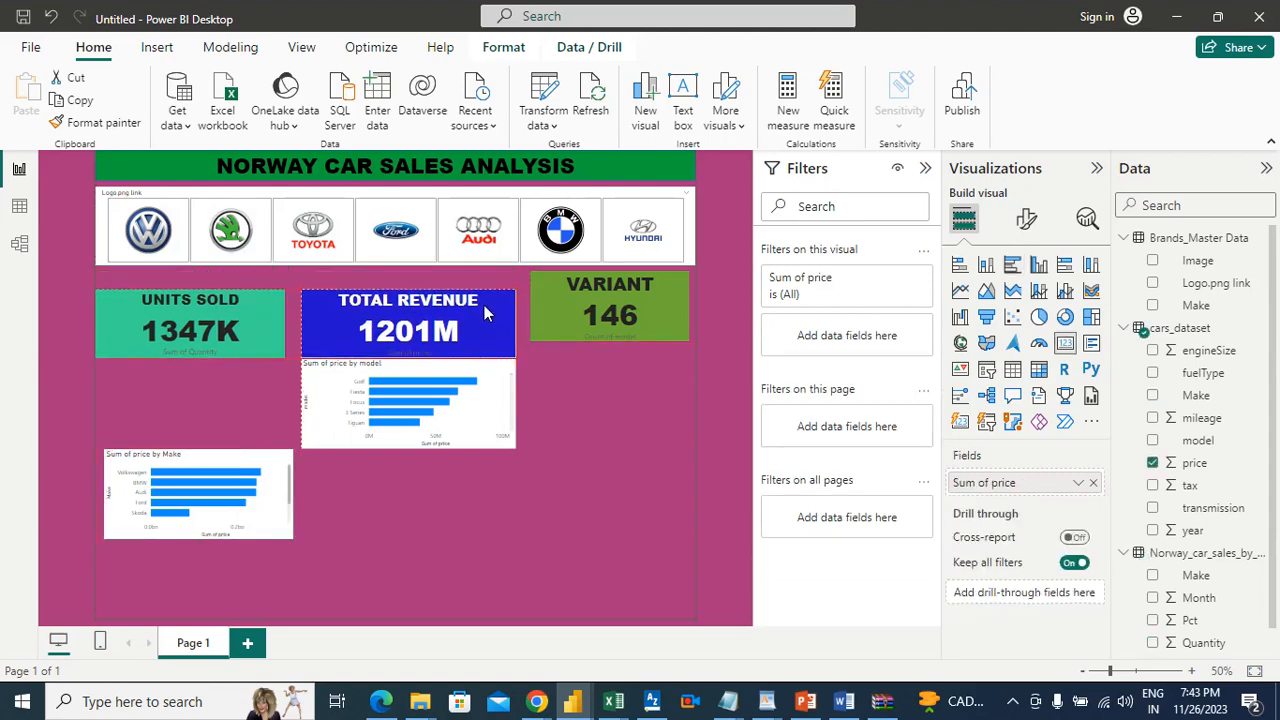
{"action": "left_click_drag", "start_coordinate": [472, 372], "coordinate": [479, 406]}
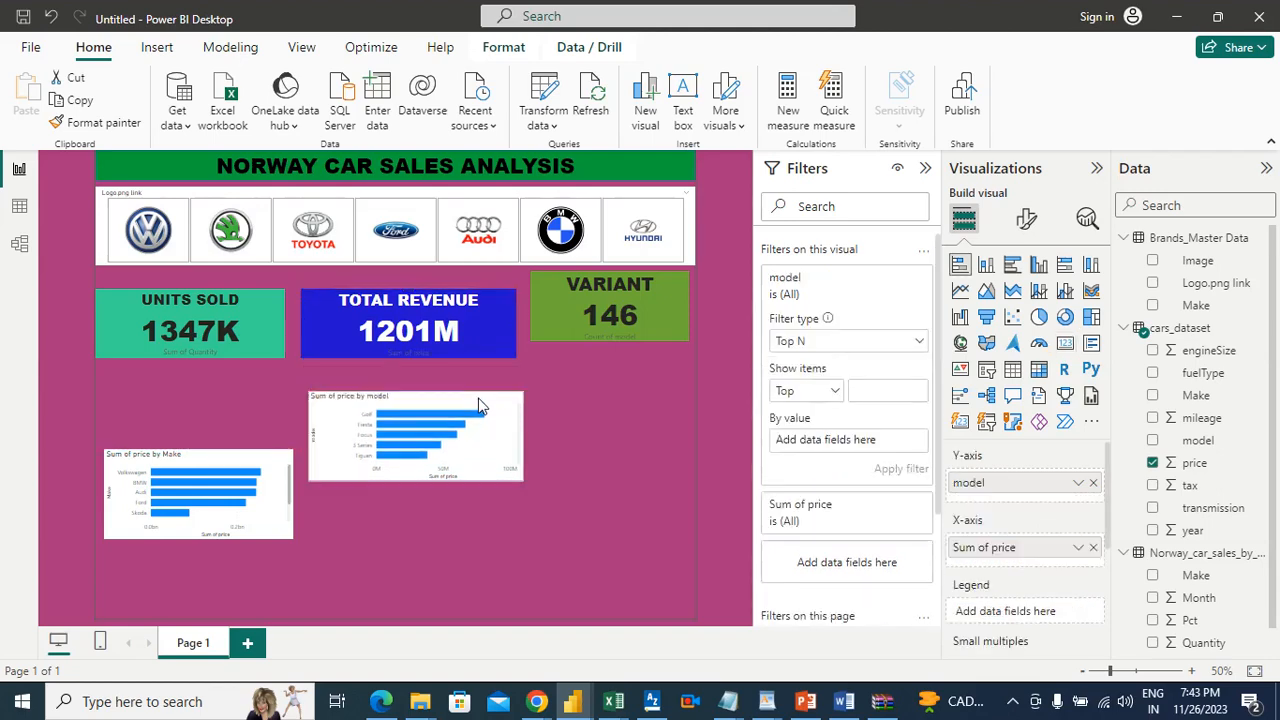
{"action": "left_click_drag", "start_coordinate": [668, 296], "coordinate": [668, 313]}
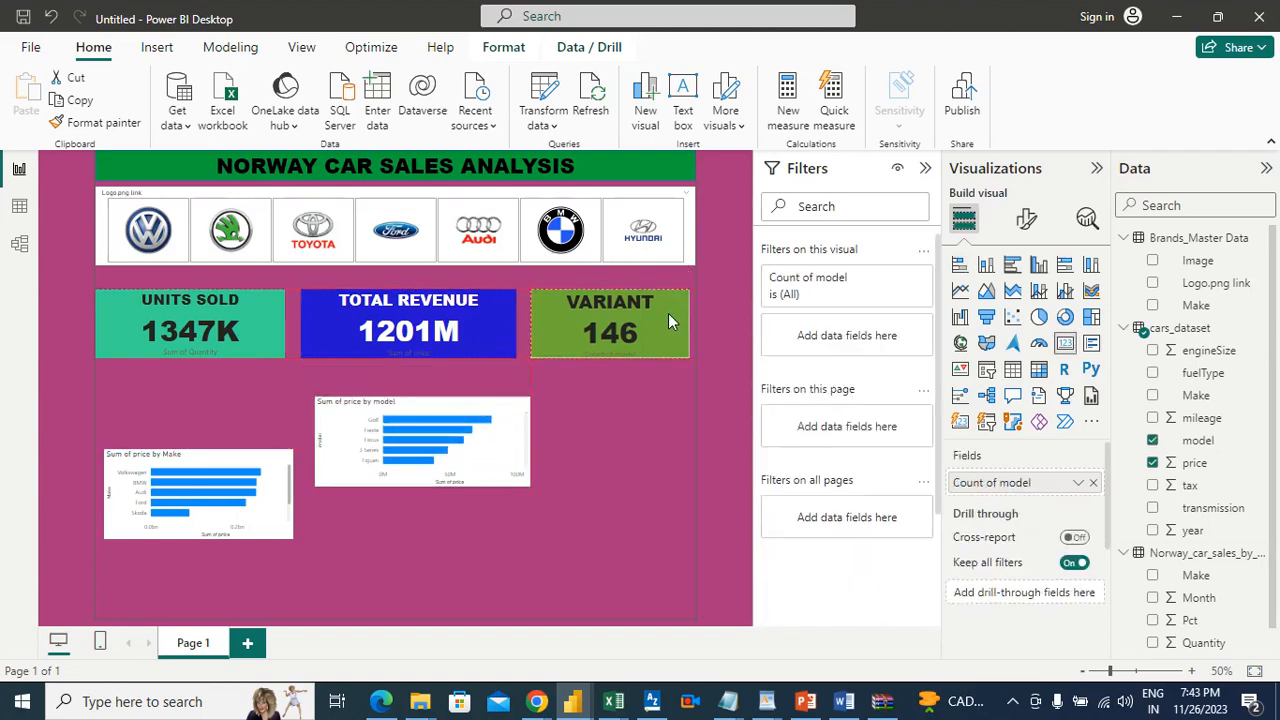
Step: Stretch the brand-logo slicer's lower edge slightly toward the KPI cards
{"action": "left_click", "coordinate": [386, 196]}
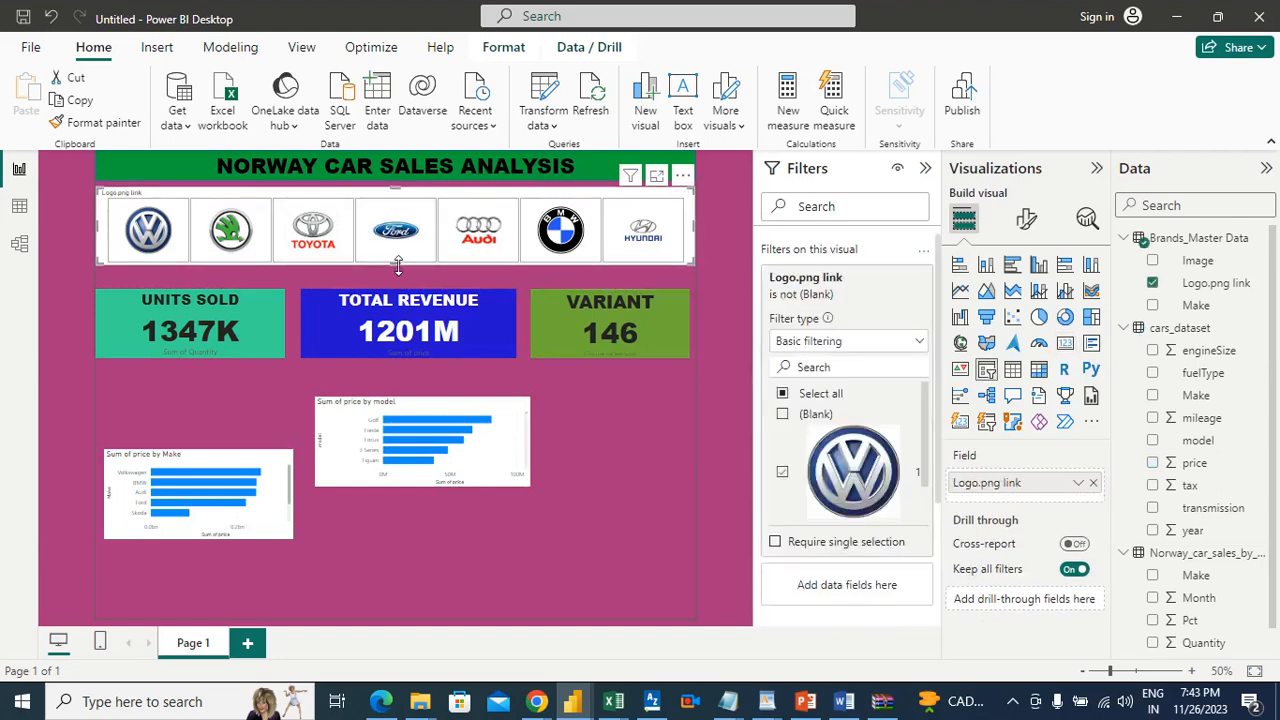
{"action": "left_click_drag", "start_coordinate": [397, 264], "coordinate": [398, 276]}
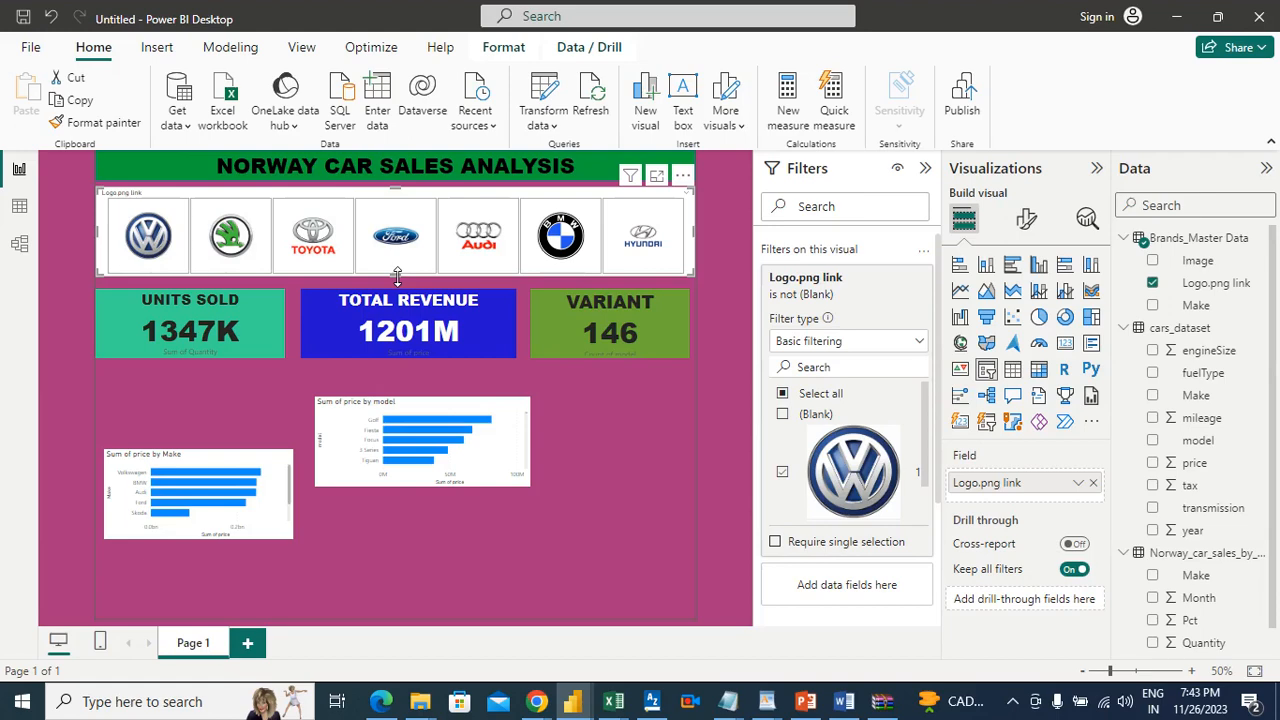
{"action": "left_click", "coordinate": [663, 450]}
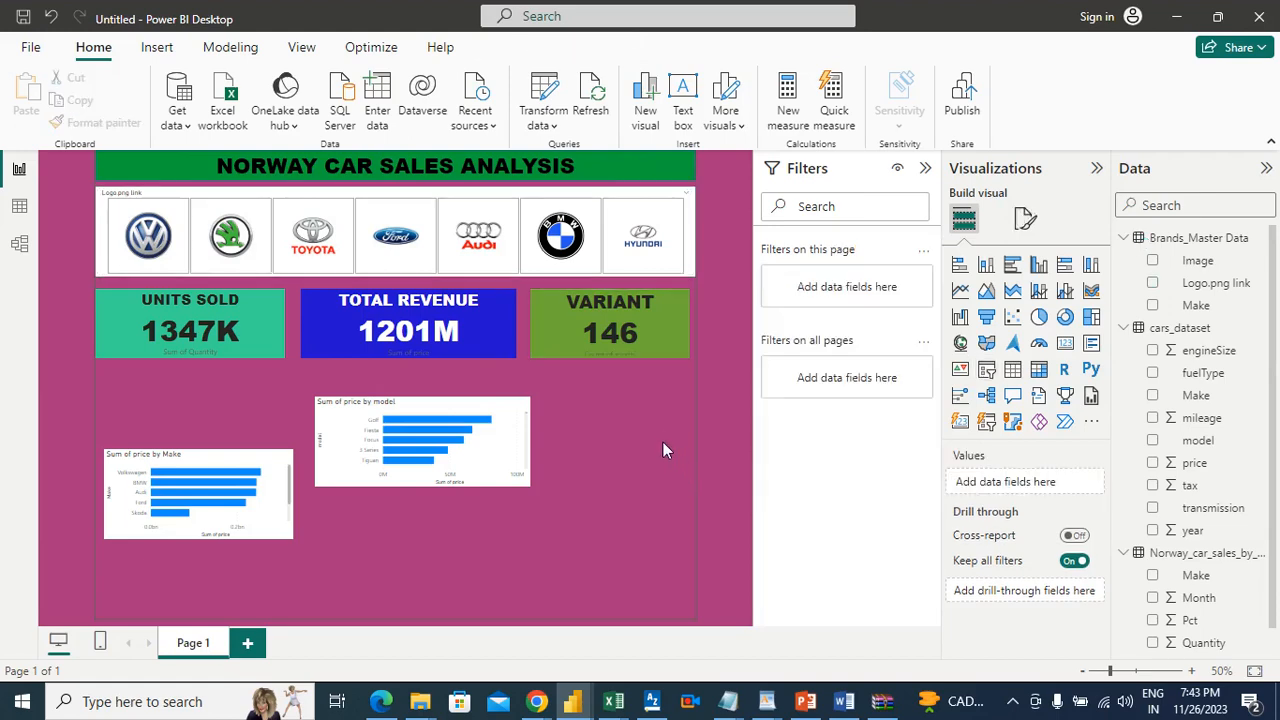
Step: Move the model price chart down and raise the Make price chart so it aligns beneath the UNITS SOLD card
{"action": "left_click_drag", "start_coordinate": [503, 423], "coordinate": [519, 473]}
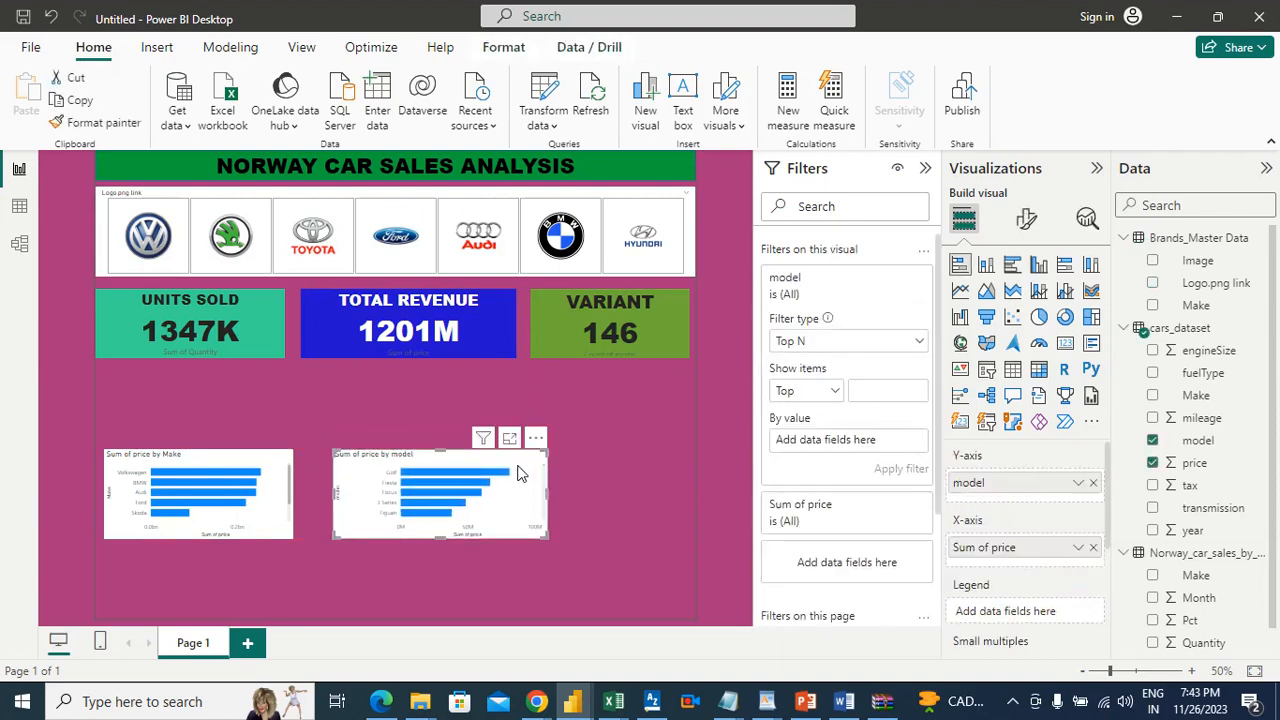
{"action": "mouse_move", "coordinate": [236, 469]}
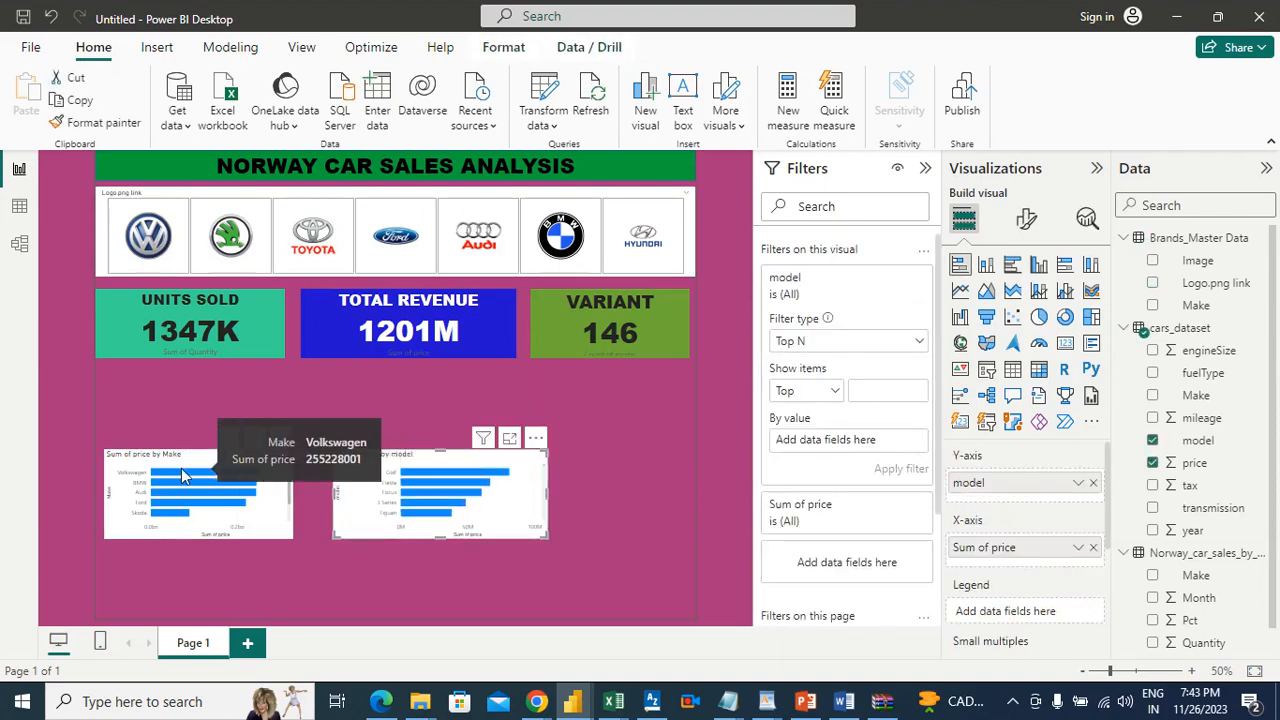
{"action": "left_click_drag", "start_coordinate": [198, 455], "coordinate": [194, 422]}
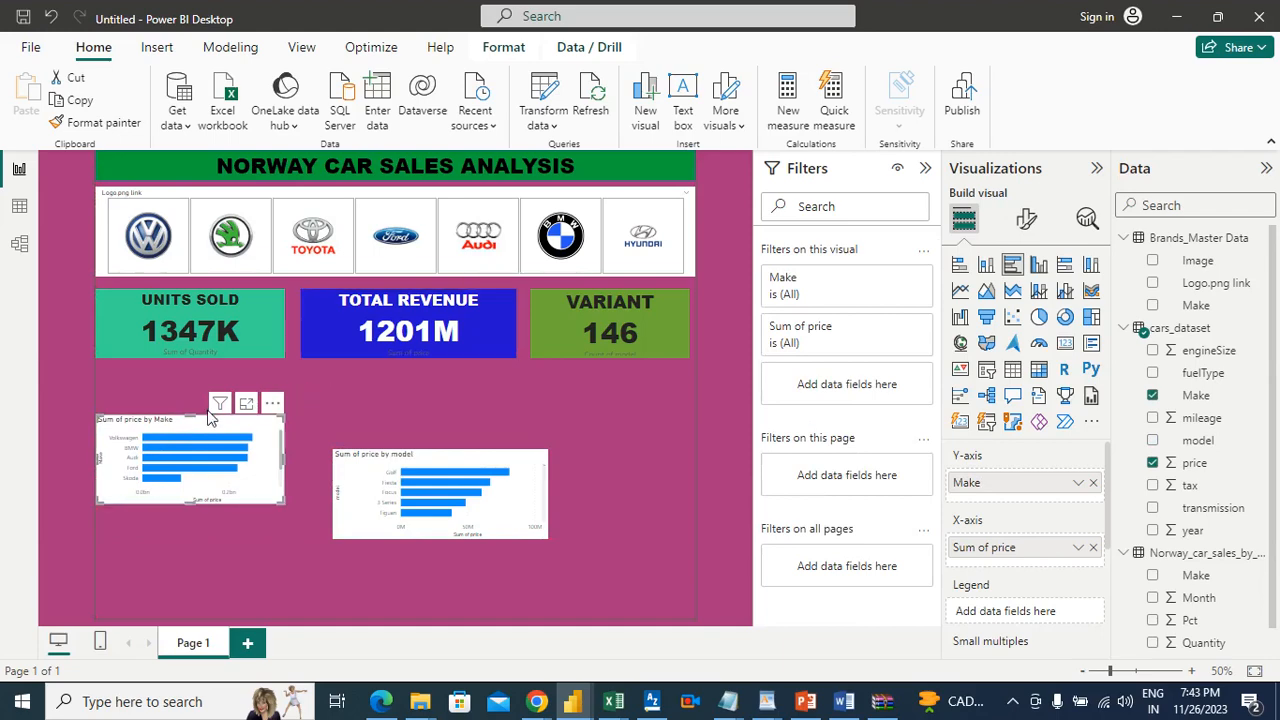
{"action": "left_click", "coordinate": [367, 394]}
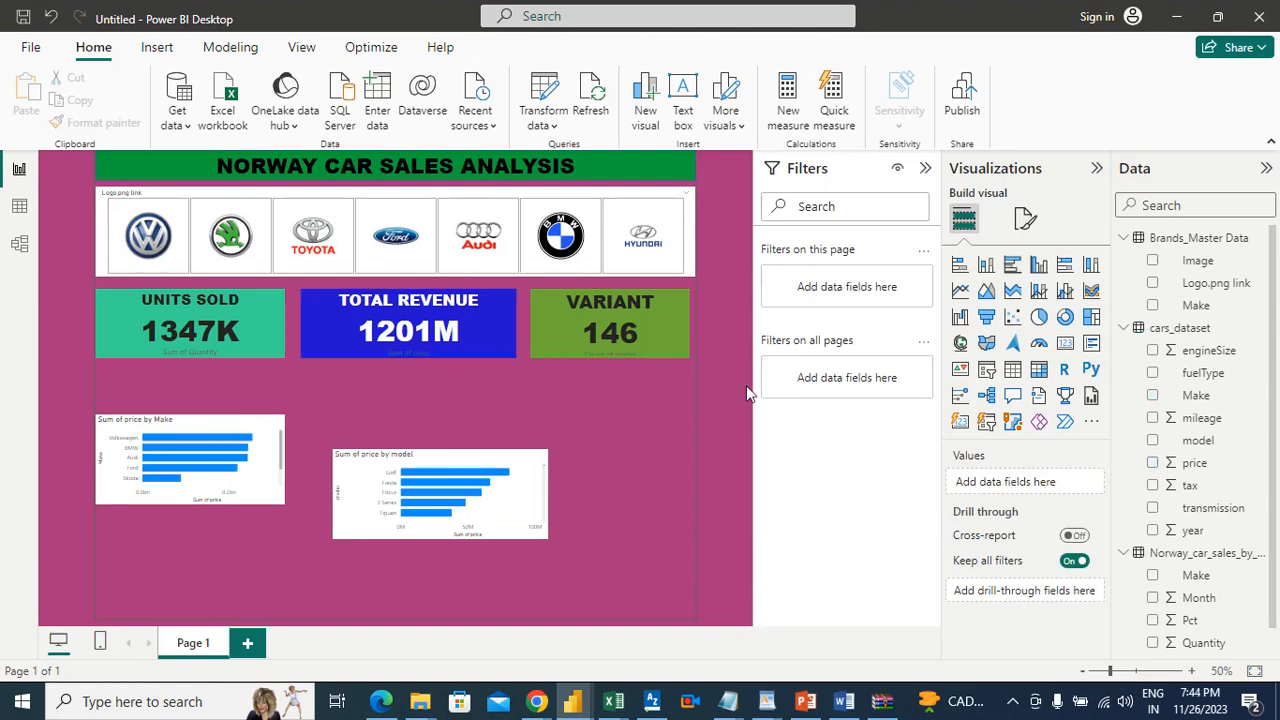
Step: Insert a rectangle shape and fit it as a thin banner between the UNITS SOLD card and the Make chart
{"action": "left_click", "coordinate": [155, 47]}
{"action": "left_click", "coordinate": [692, 110]}
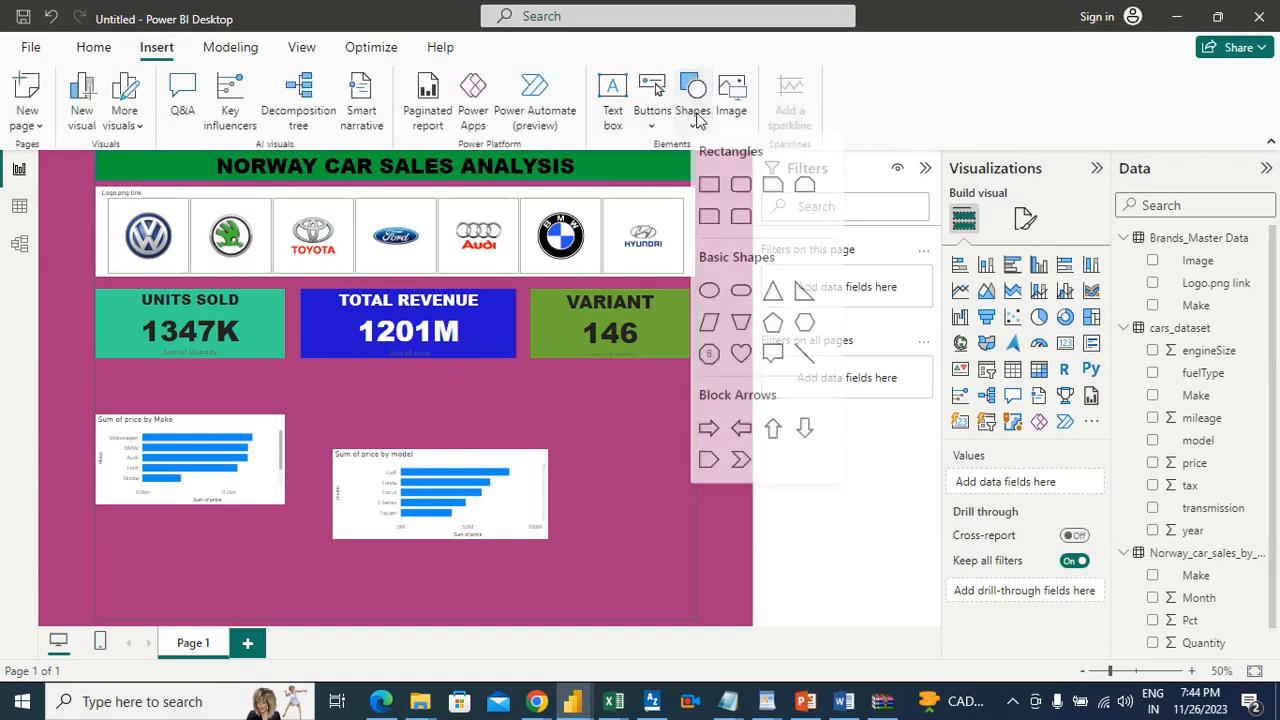
{"action": "left_click", "coordinate": [709, 189]}
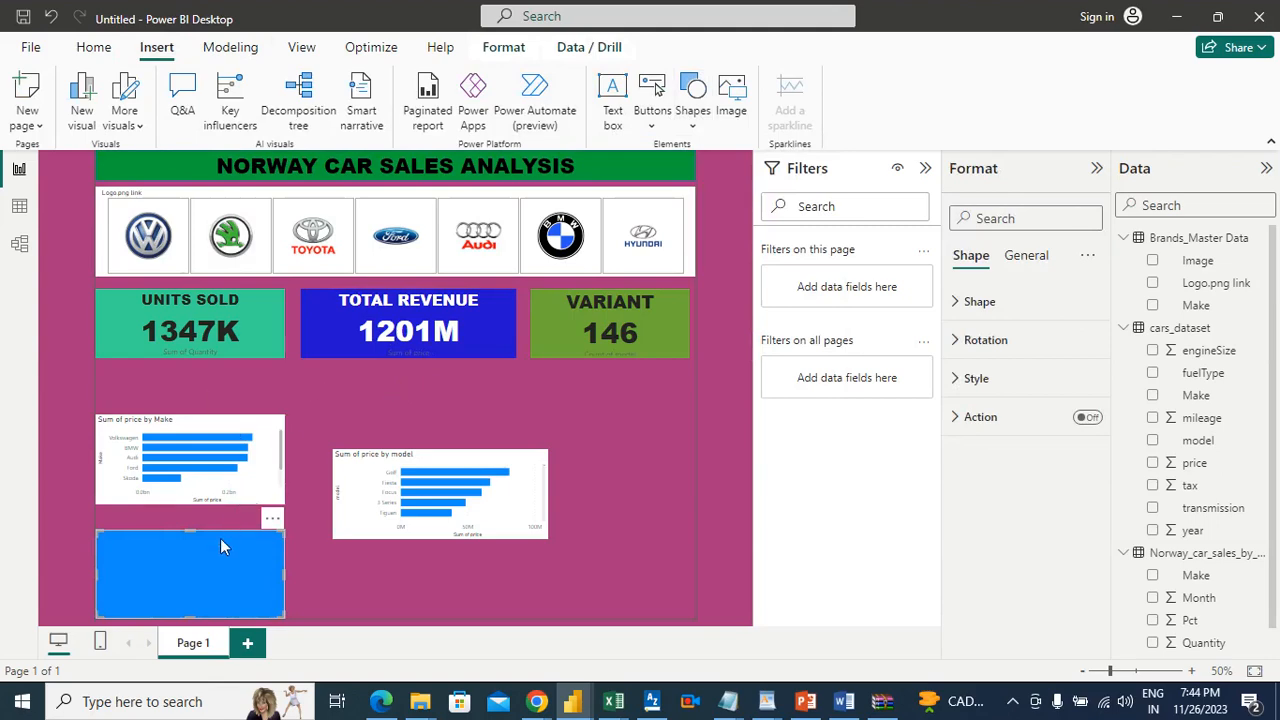
{"action": "left_click", "coordinate": [266, 367]}
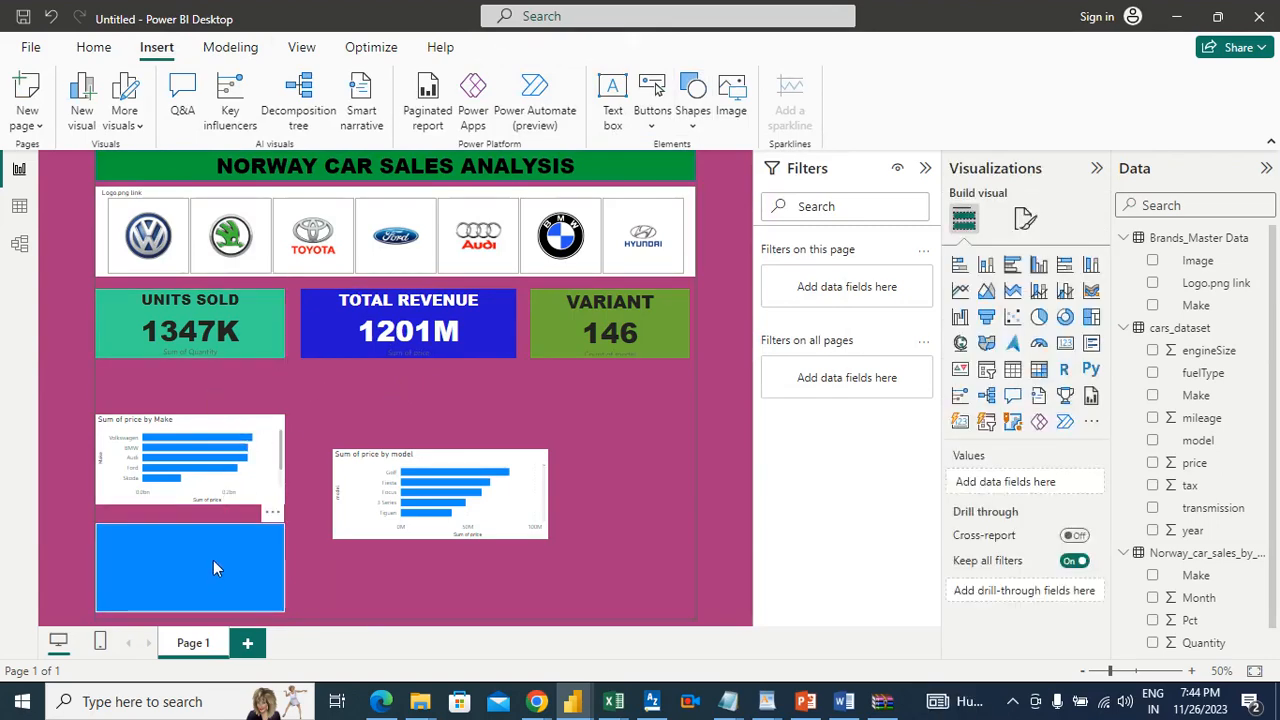
{"action": "left_click_drag", "start_coordinate": [211, 558], "coordinate": [191, 396]}
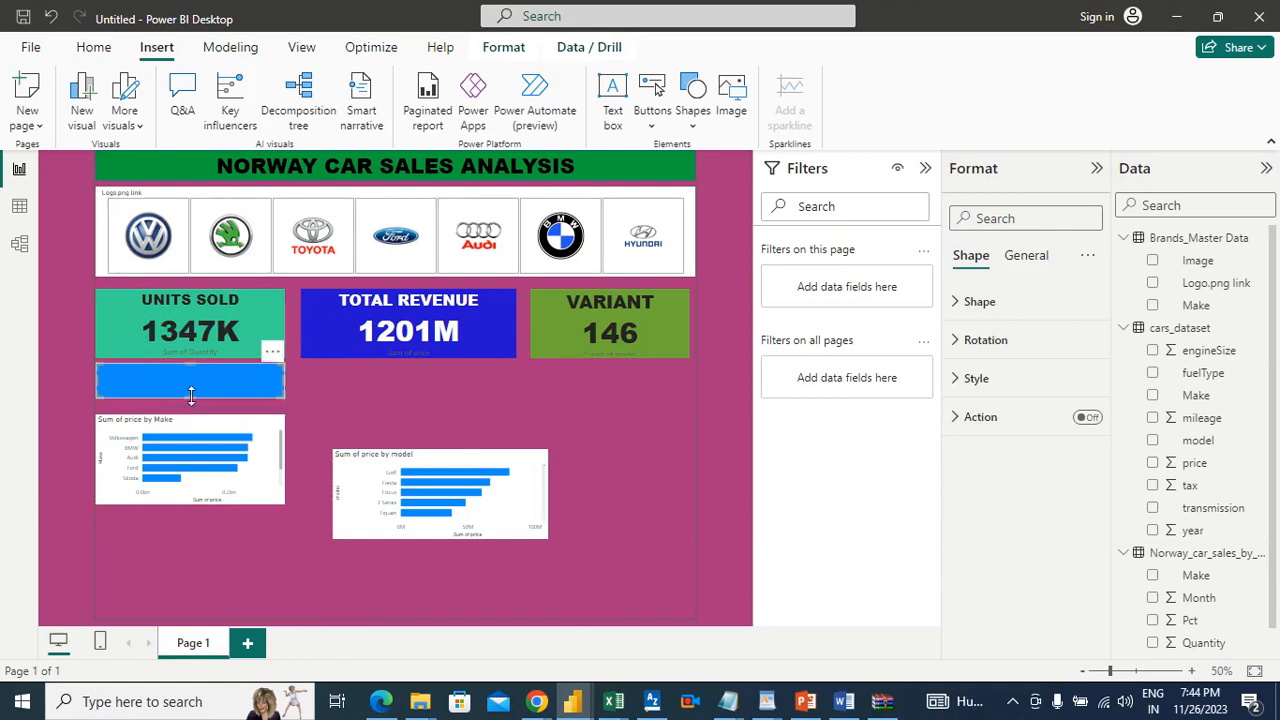
Step: Copy the report title banner's formatting onto the new rectangle with Format painter
{"action": "left_click", "coordinate": [601, 170]}
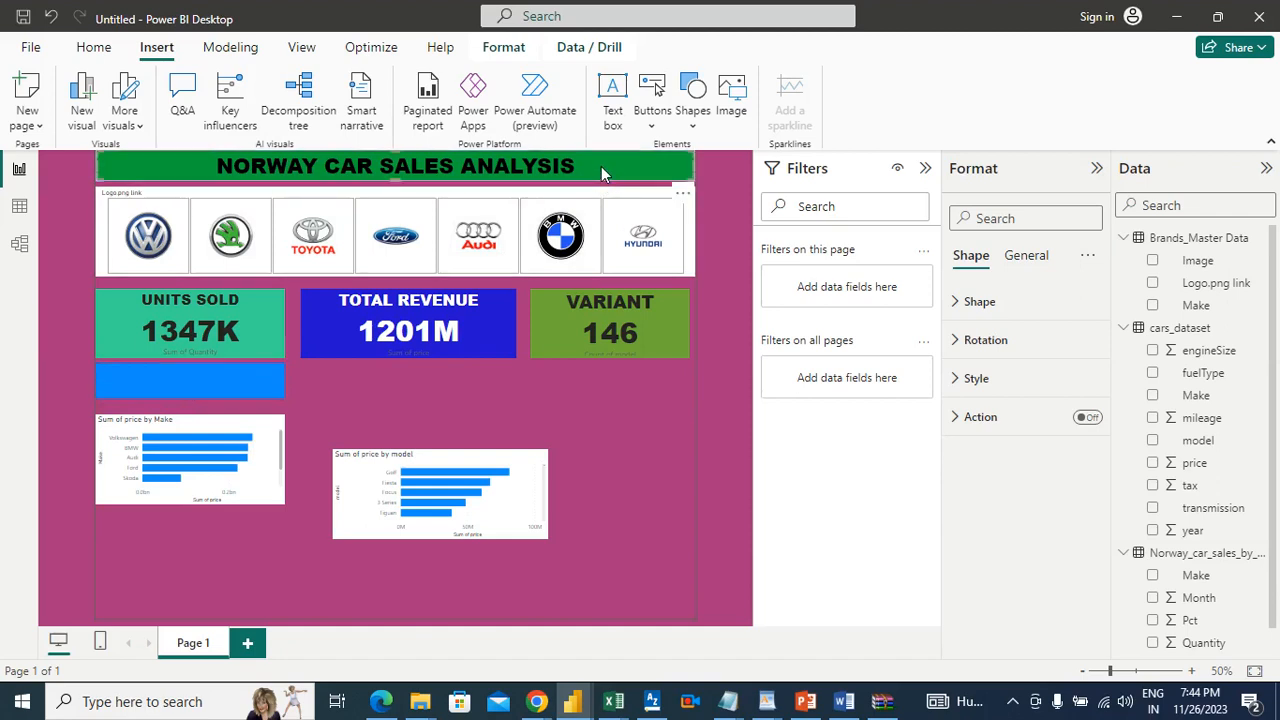
{"action": "left_click", "coordinate": [93, 47]}
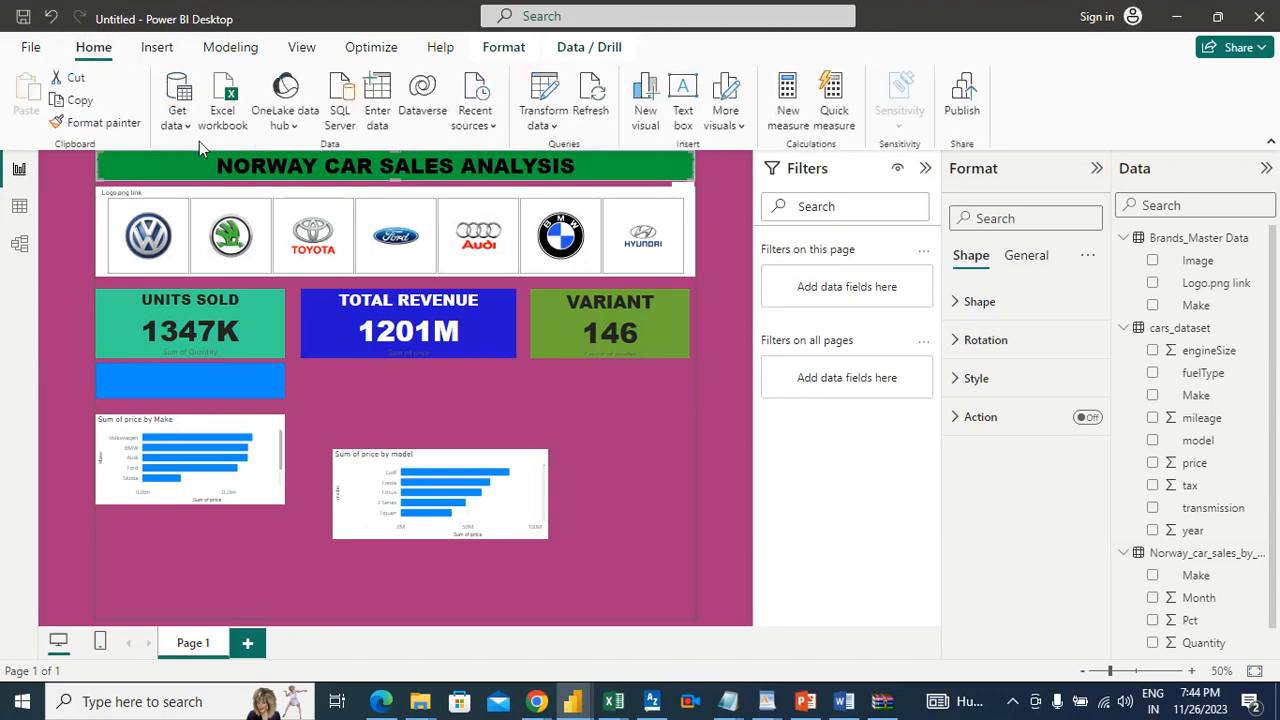
{"action": "left_click", "coordinate": [108, 126]}
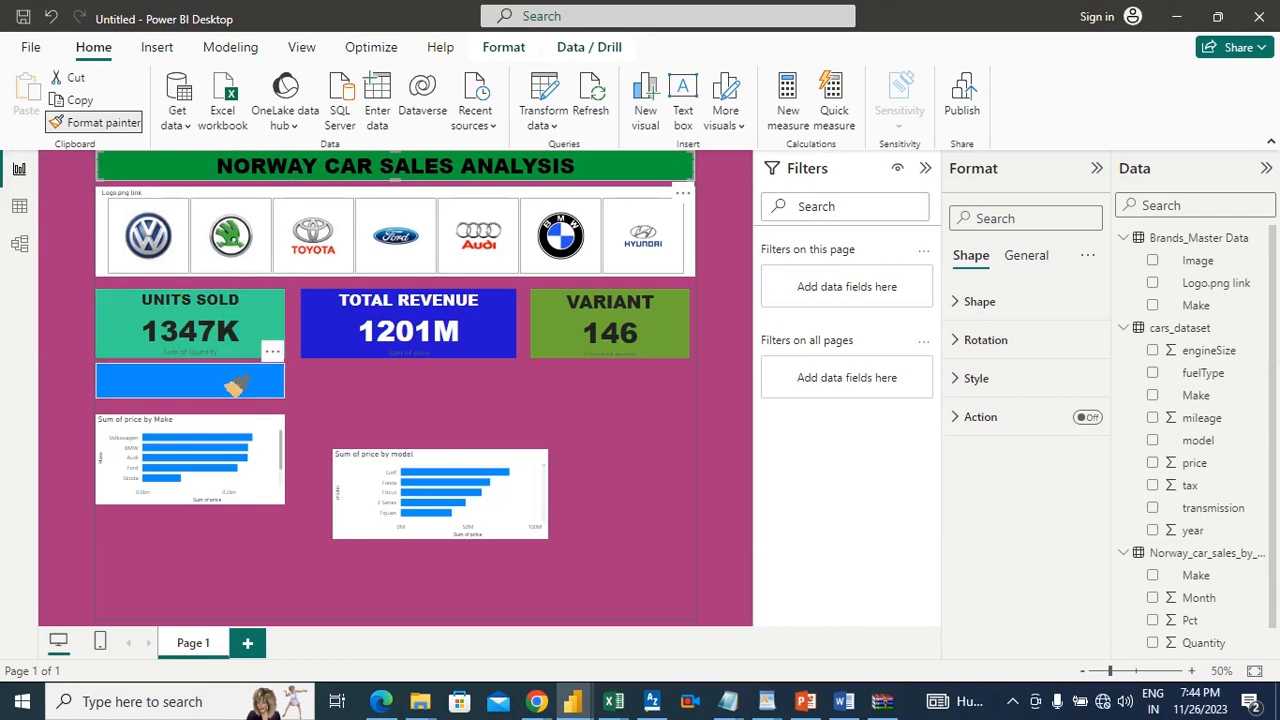
{"action": "left_click", "coordinate": [224, 378]}
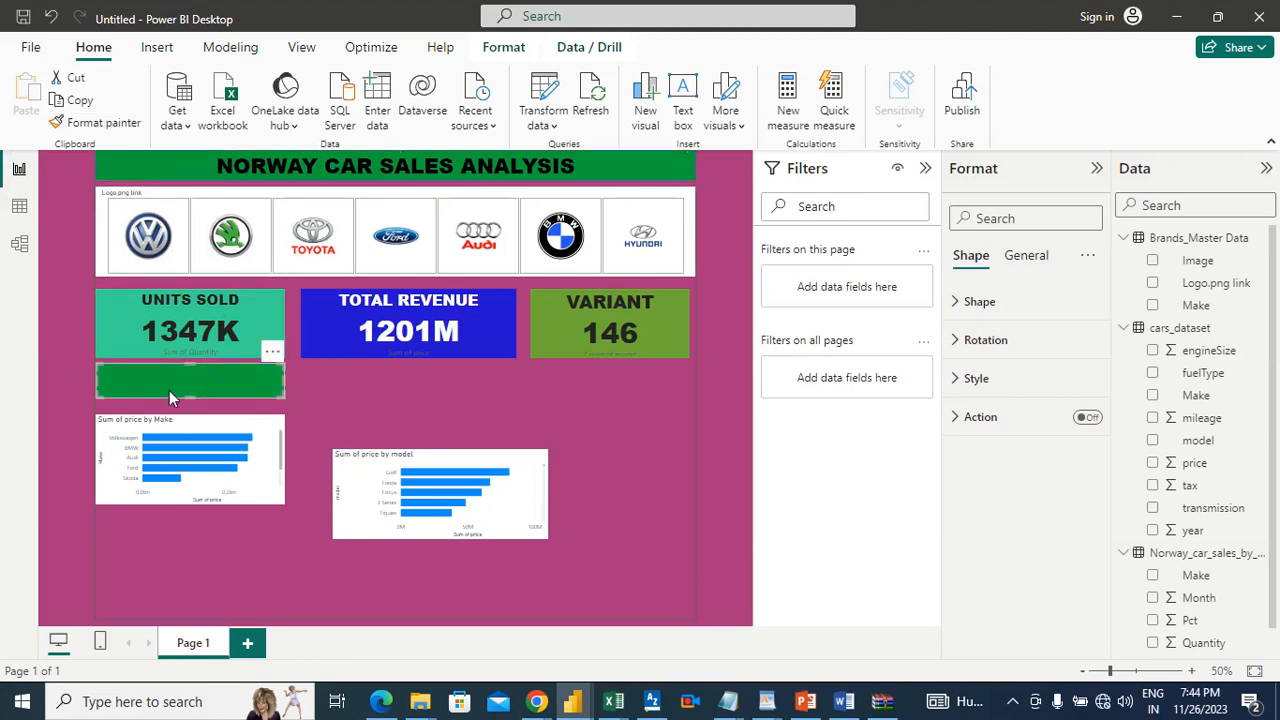
{"action": "key", "text": "Escape"}
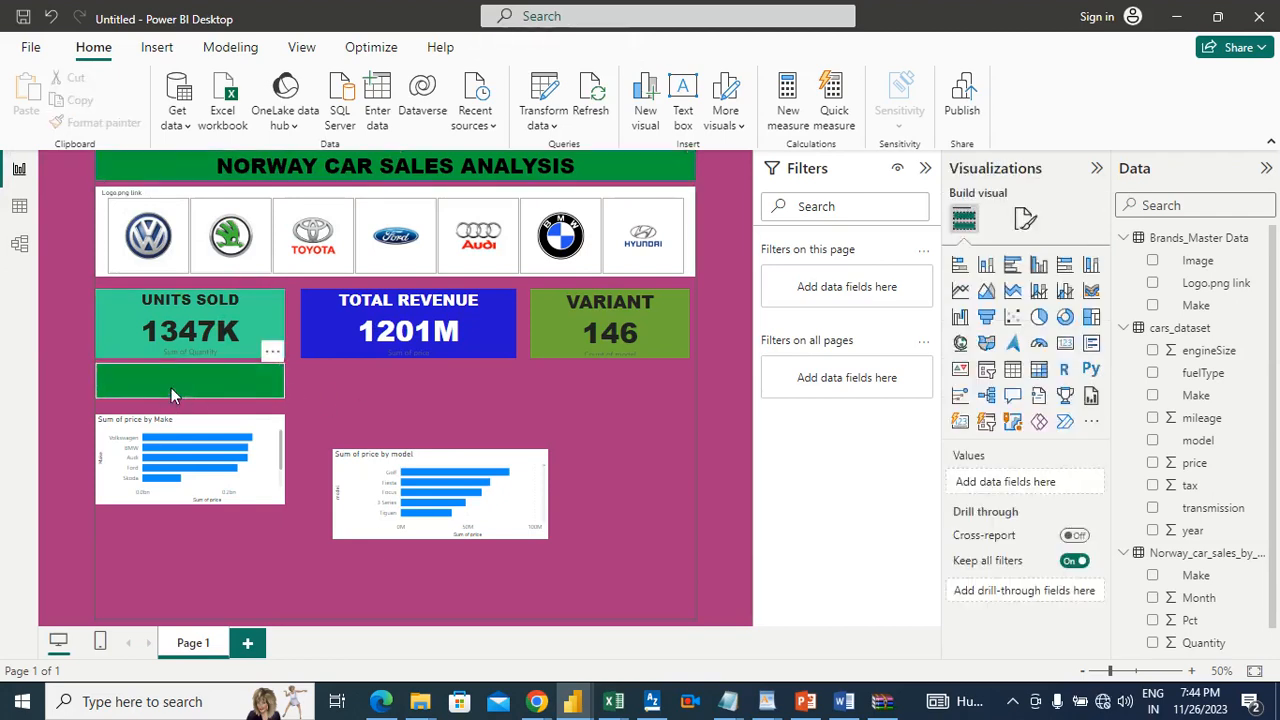
Step: Duplicate the green banner and place the copy beneath the TOTAL REVENUE card, above the model chart
{"action": "left_click", "coordinate": [262, 388]}
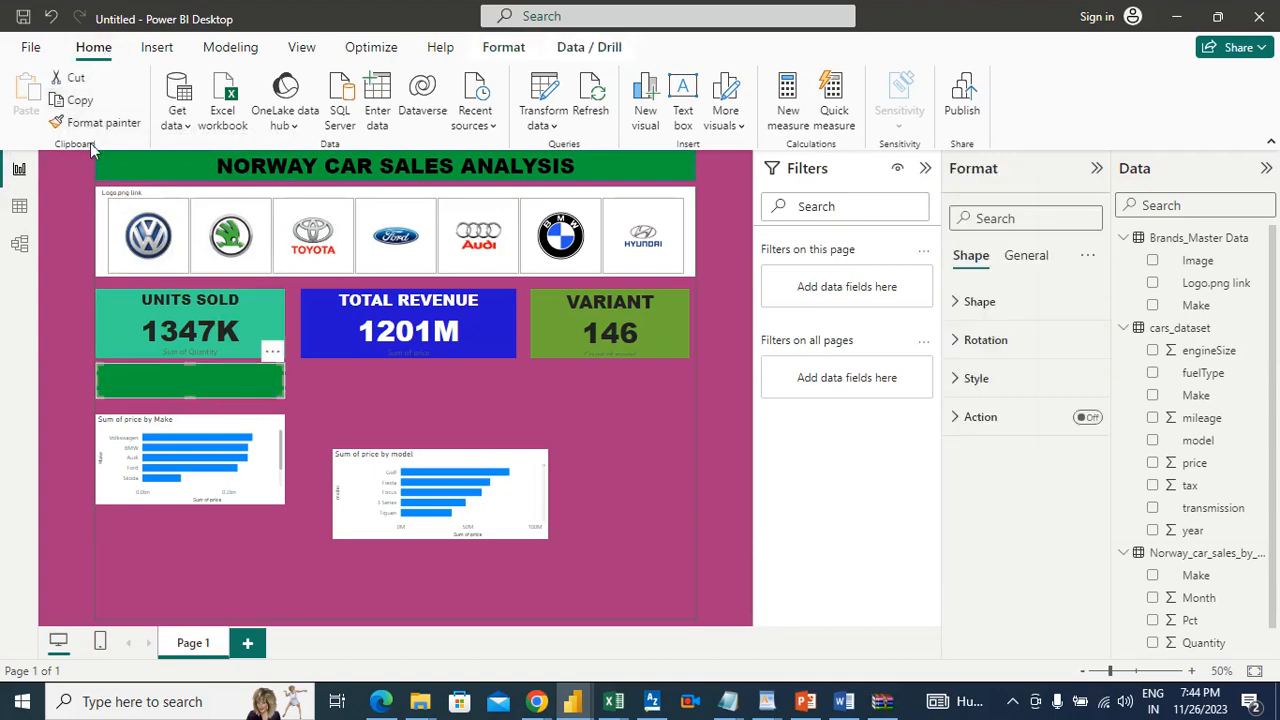
{"action": "key", "text": "ctrl+c"}
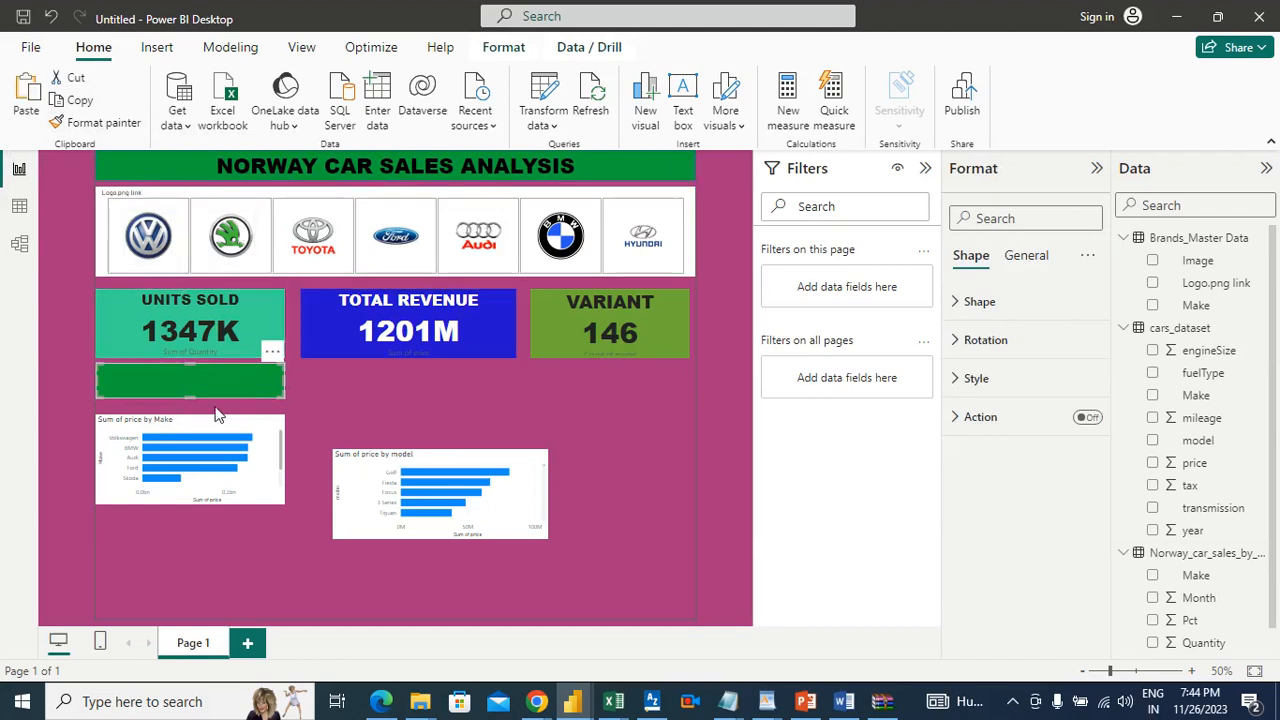
{"action": "left_click", "coordinate": [30, 95]}
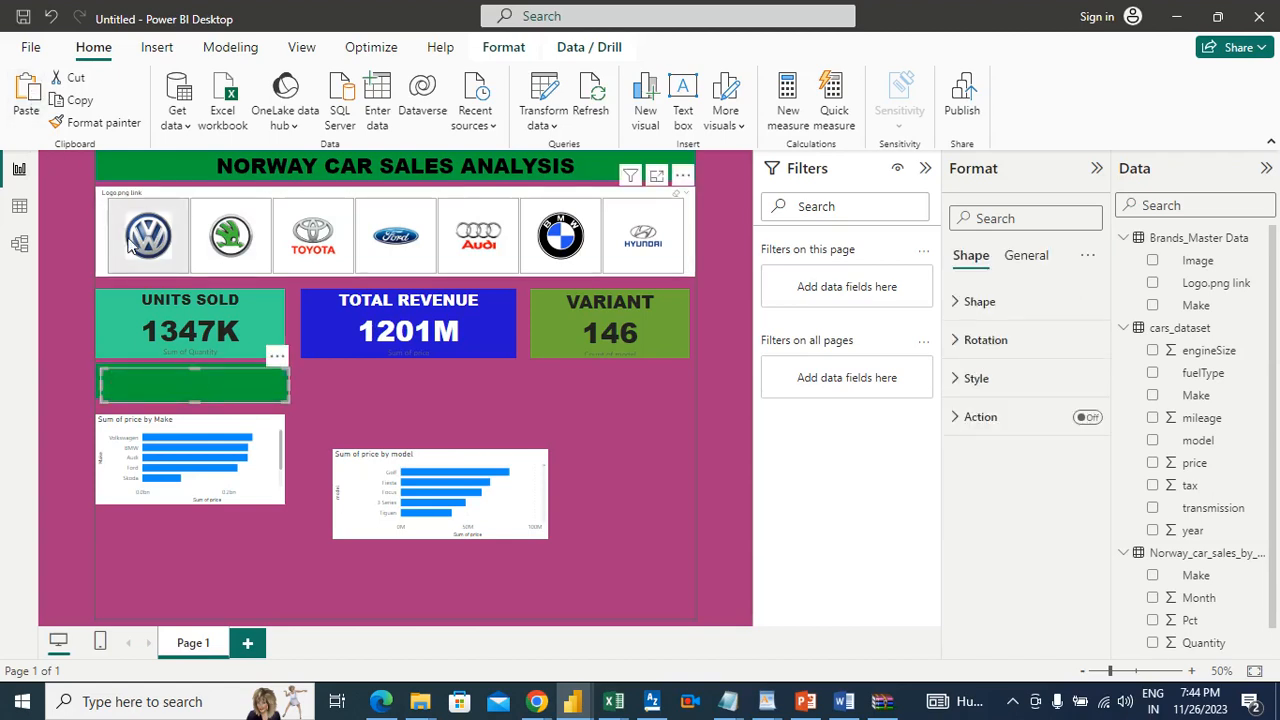
{"action": "left_click_drag", "start_coordinate": [178, 380], "coordinate": [443, 381]}
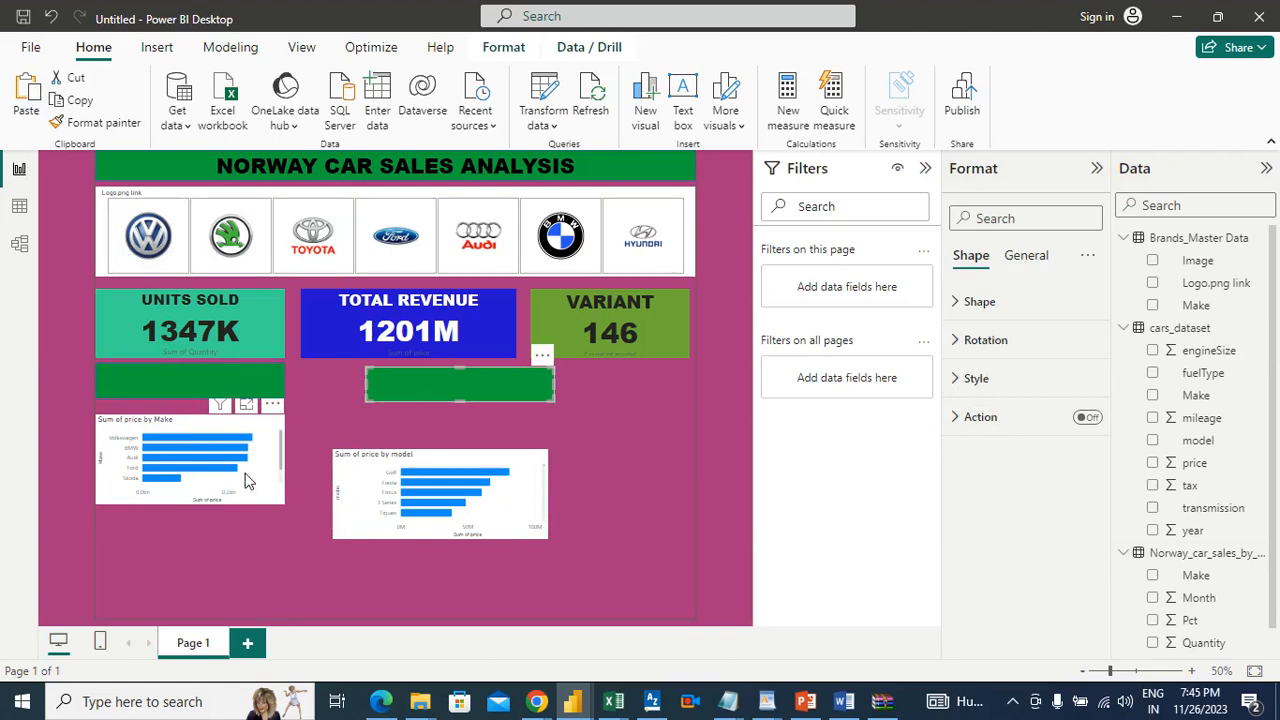
Step: Move the Make chart slightly down and stretch the lower edge of the green banner above it to make it taller
{"action": "left_click_drag", "start_coordinate": [243, 480], "coordinate": [250, 498]}
{"action": "key", "text": "Down"}
{"action": "key", "text": "Down"}
{"action": "key", "text": "Down"}
{"action": "key", "text": "Down"}
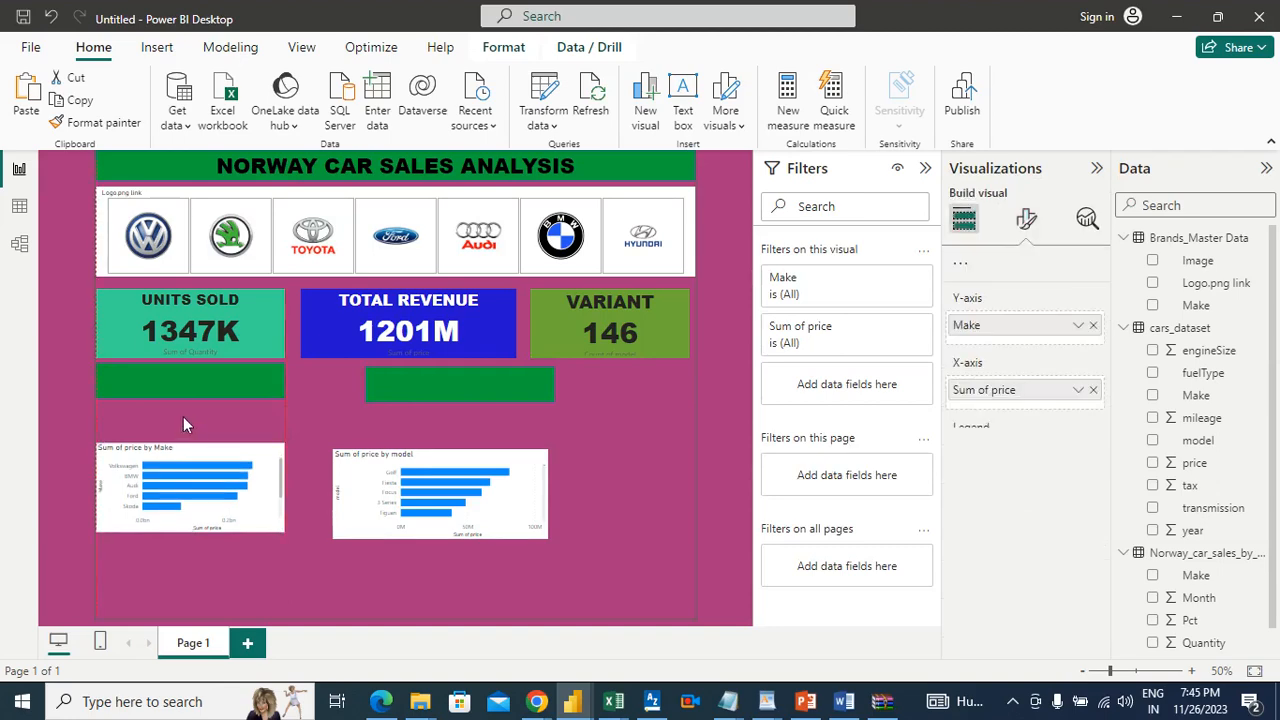
{"action": "left_click", "coordinate": [228, 458]}
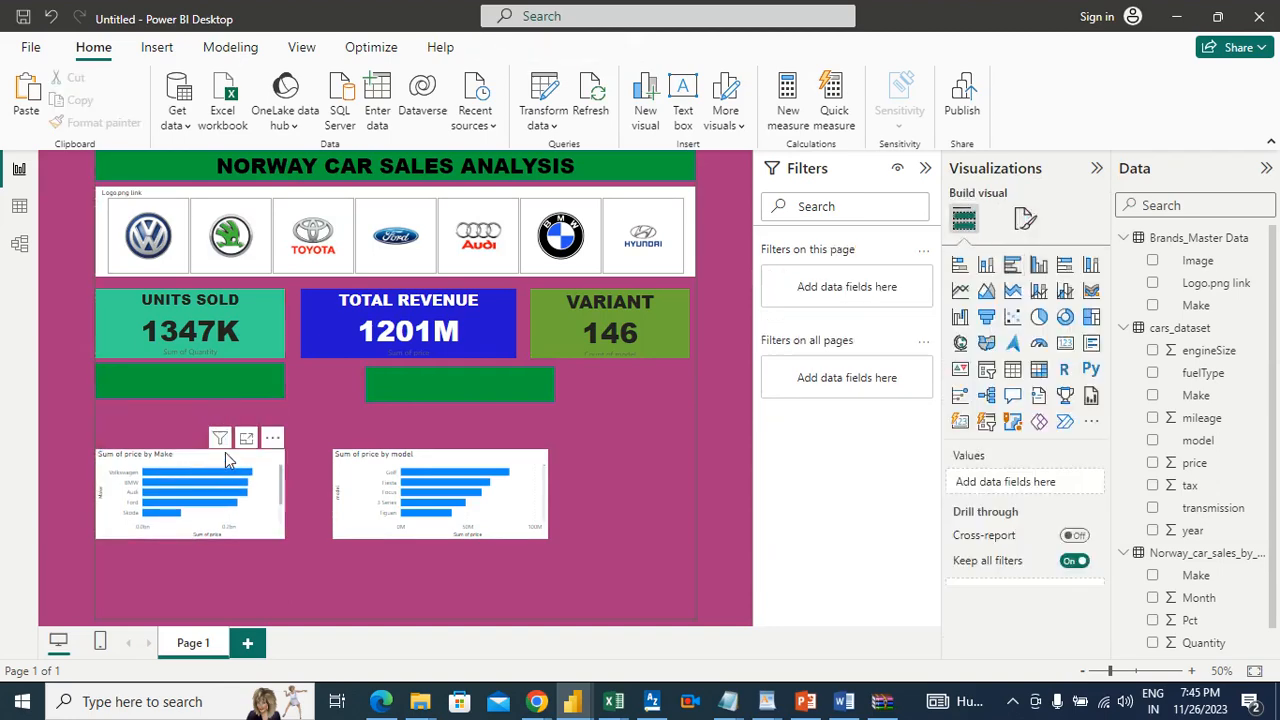
{"action": "left_click_drag", "start_coordinate": [230, 456], "coordinate": [228, 433]}
{"action": "left_click", "coordinate": [201, 379]}
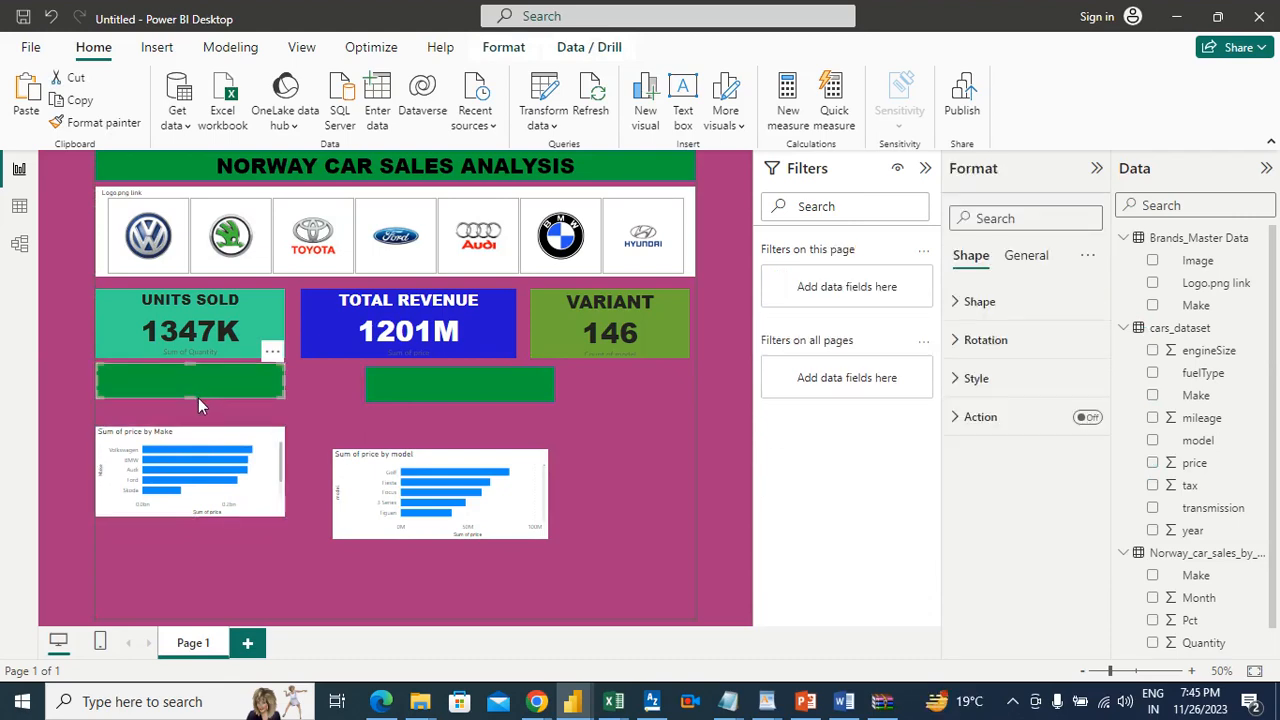
{"action": "left_click_drag", "start_coordinate": [190, 398], "coordinate": [194, 408]}
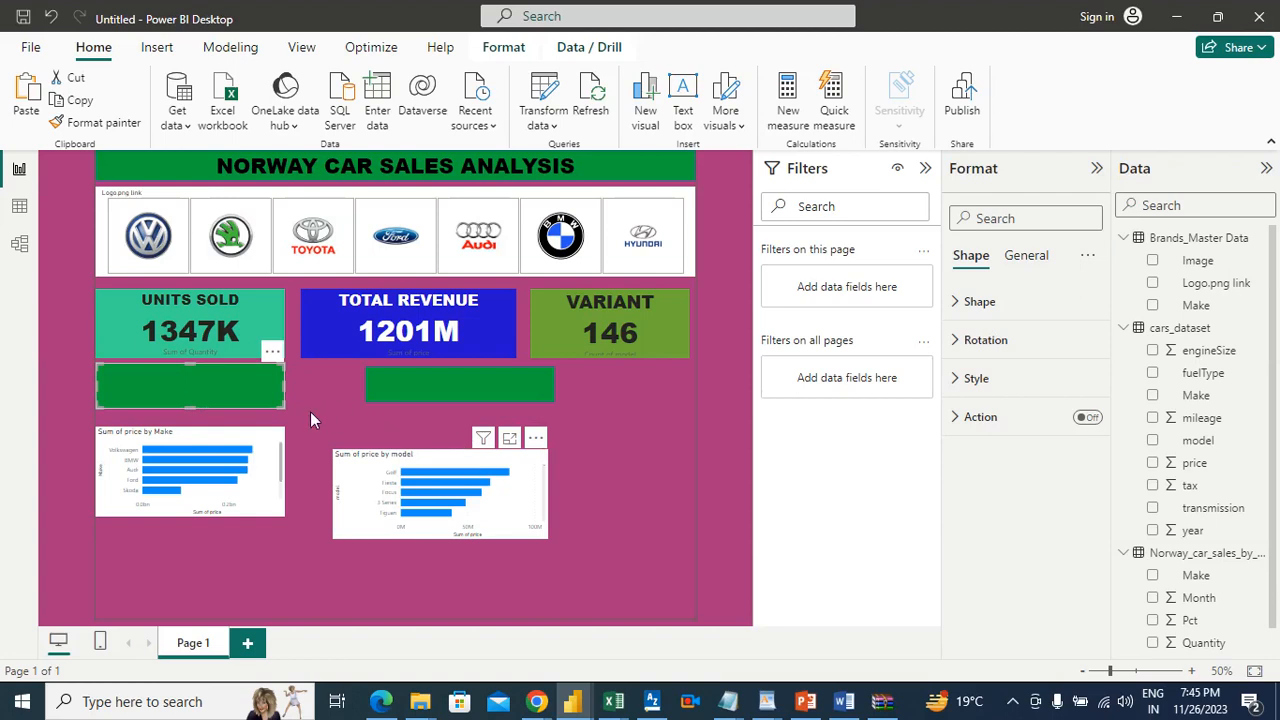
Step: Move the model chart up level with the Make chart and align the second green banner with the first one
{"action": "left_click_drag", "start_coordinate": [340, 454], "coordinate": [347, 414]}
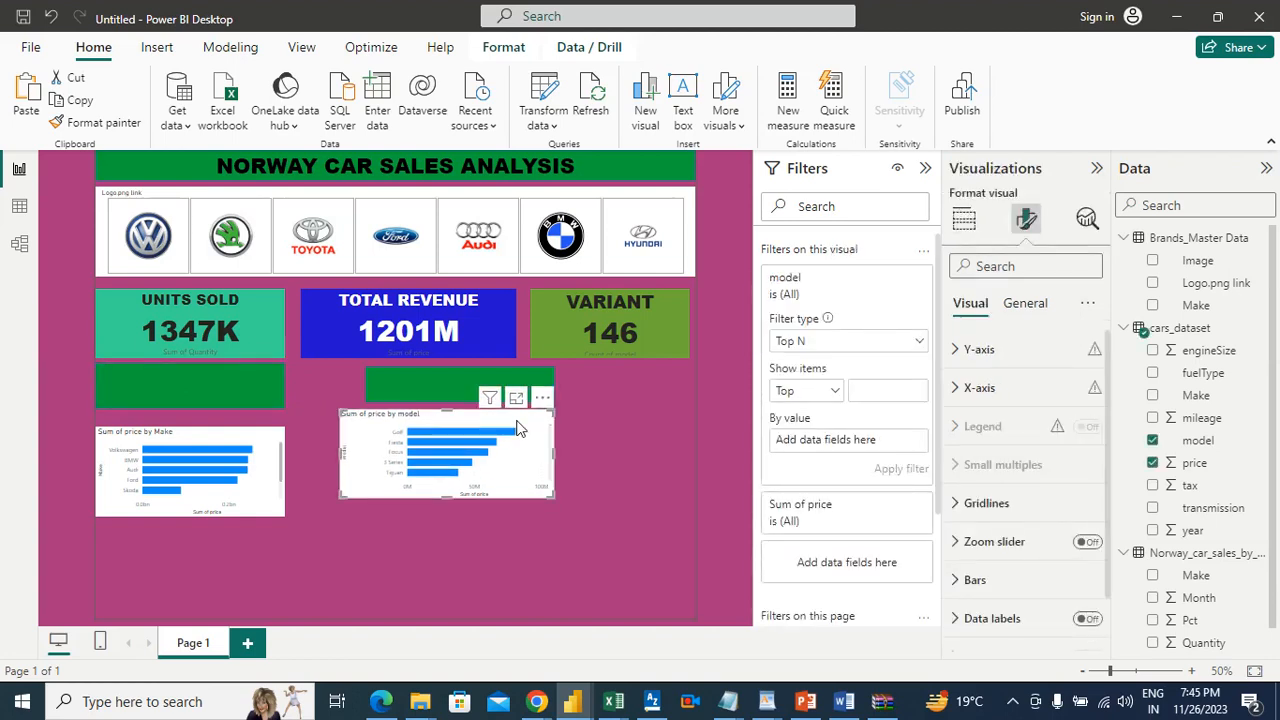
{"action": "left_click_drag", "start_coordinate": [518, 430], "coordinate": [527, 446]}
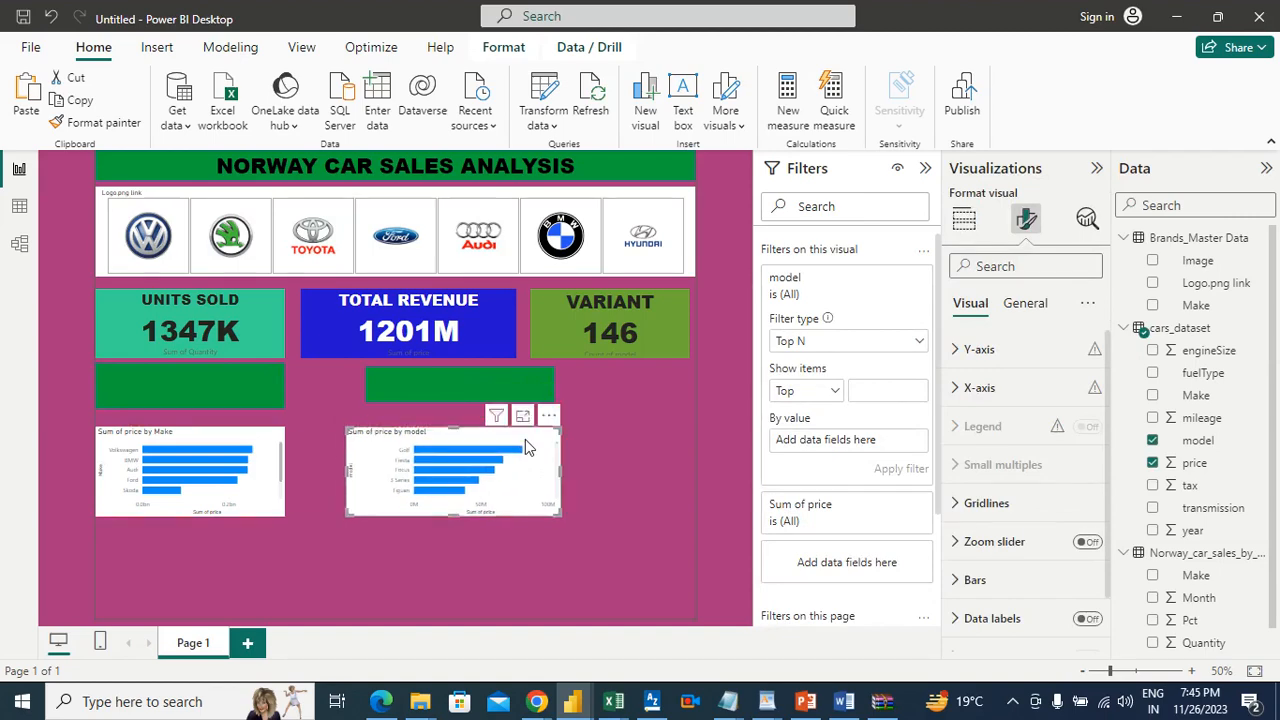
{"action": "left_click", "coordinate": [236, 395]}
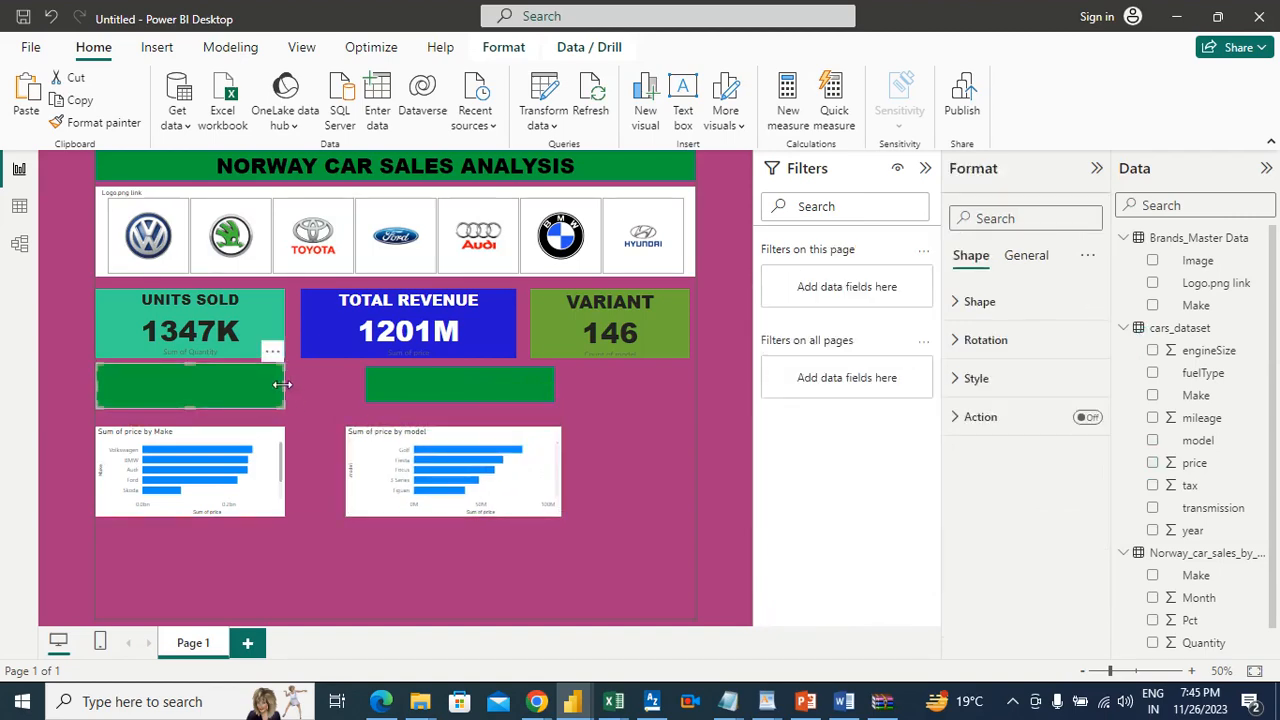
{"action": "left_click_drag", "start_coordinate": [401, 383], "coordinate": [353, 380]}
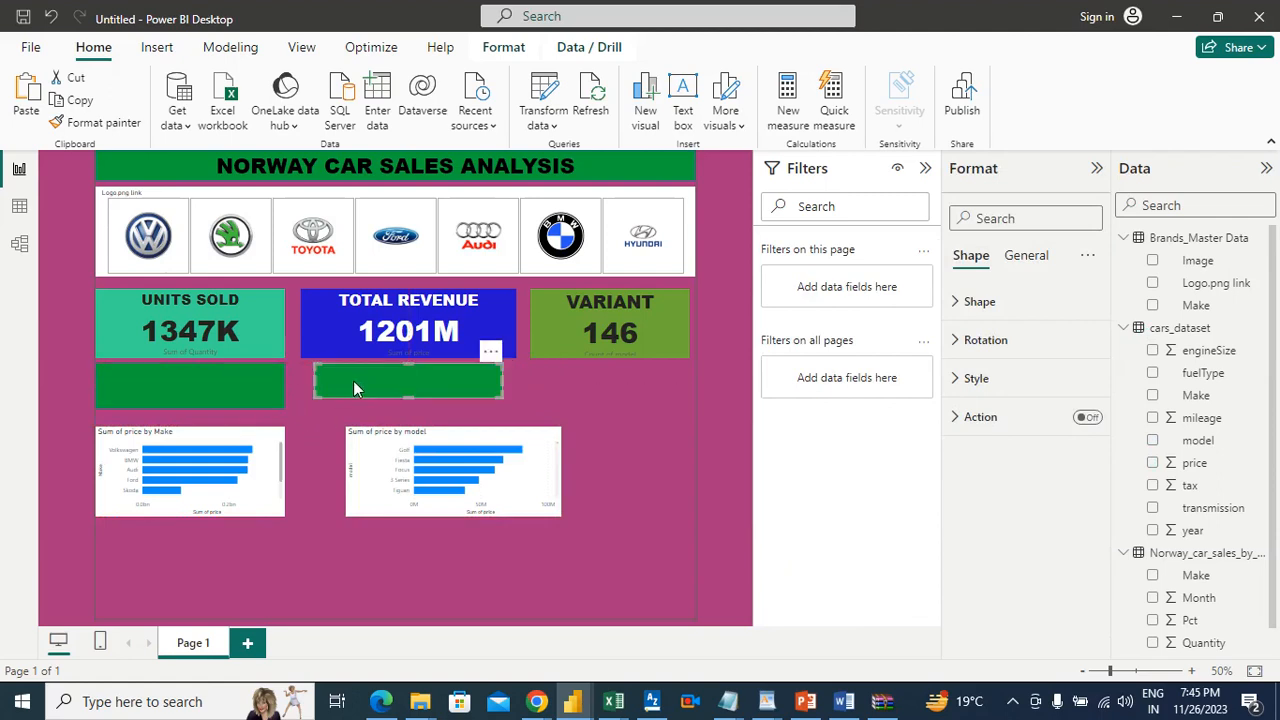
{"action": "left_click", "coordinate": [408, 402]}
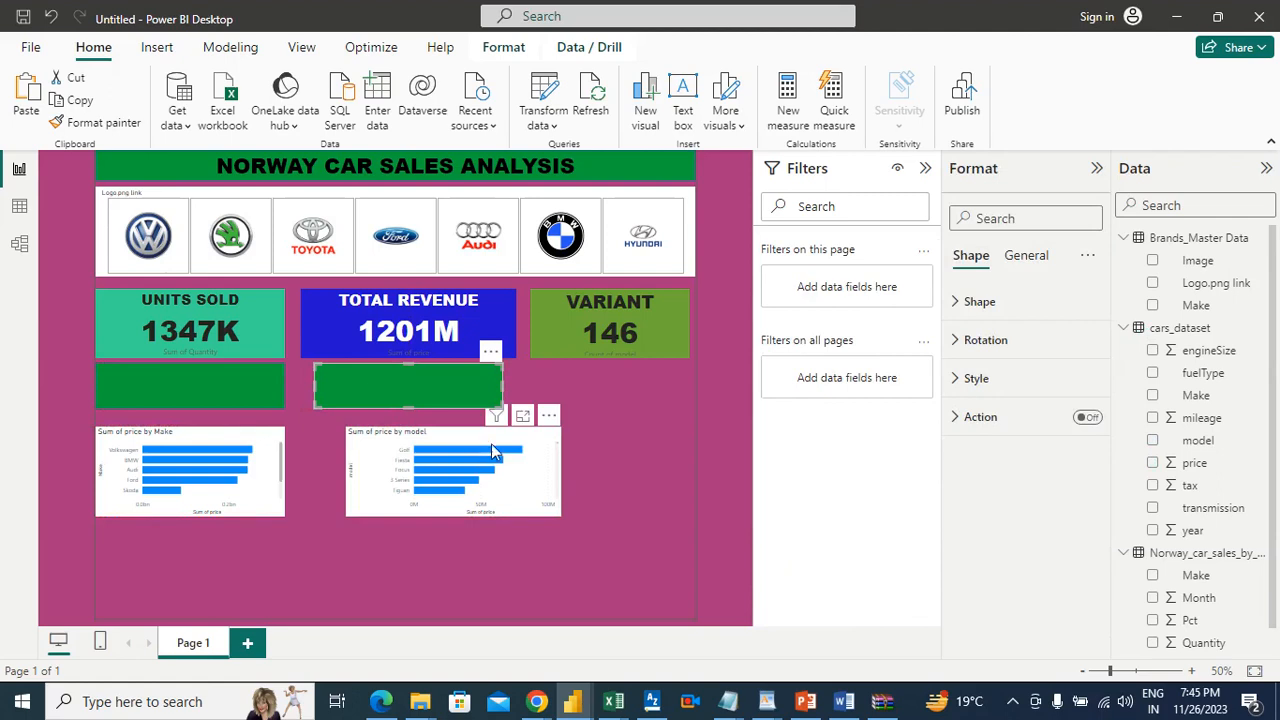
Step: Align the model chart's left edge with the second green banner and narrow the chart to the banner's width
{"action": "left_click_drag", "start_coordinate": [482, 436], "coordinate": [459, 436]}
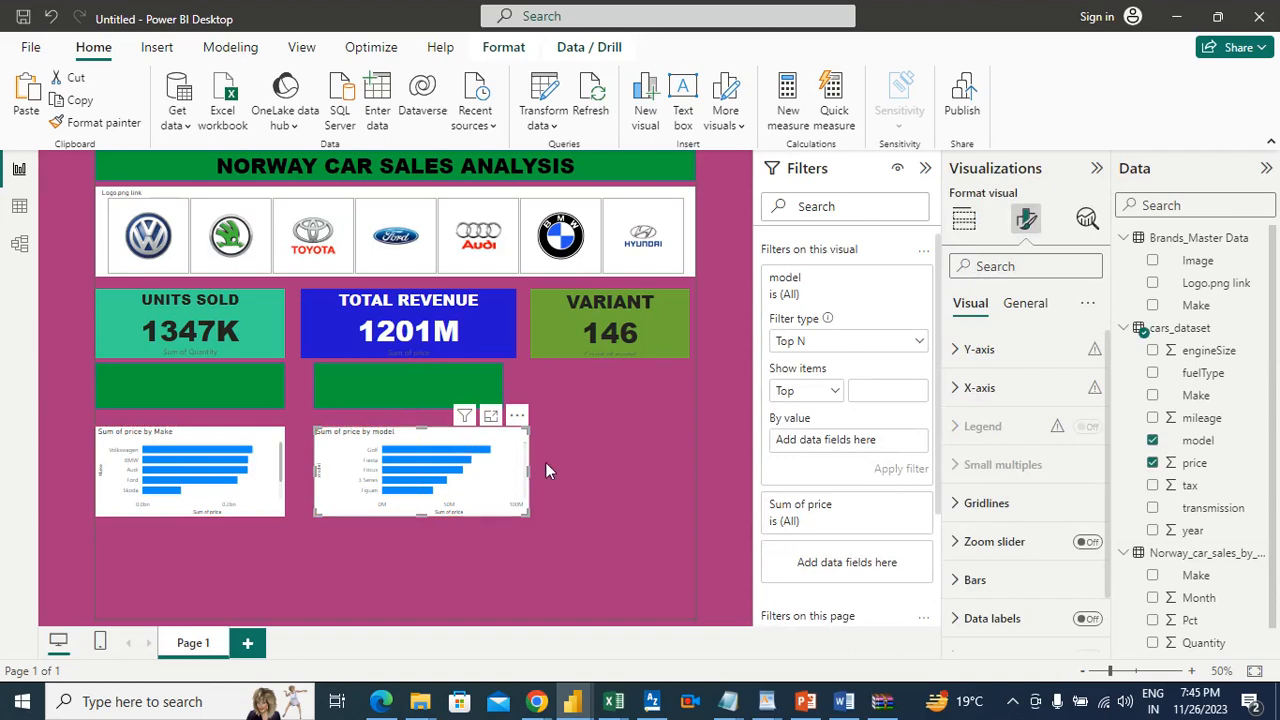
{"action": "left_click_drag", "start_coordinate": [530, 469], "coordinate": [516, 471]}
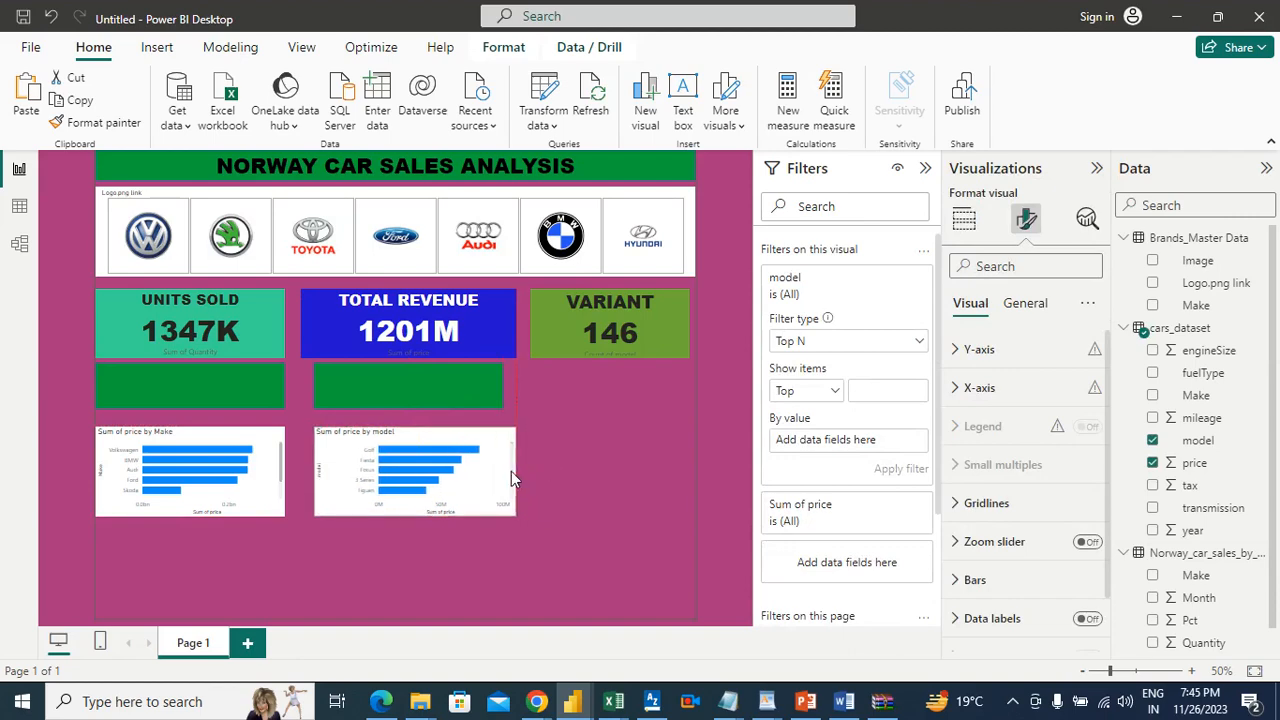
{"action": "left_click_drag", "start_coordinate": [511, 472], "coordinate": [501, 470]}
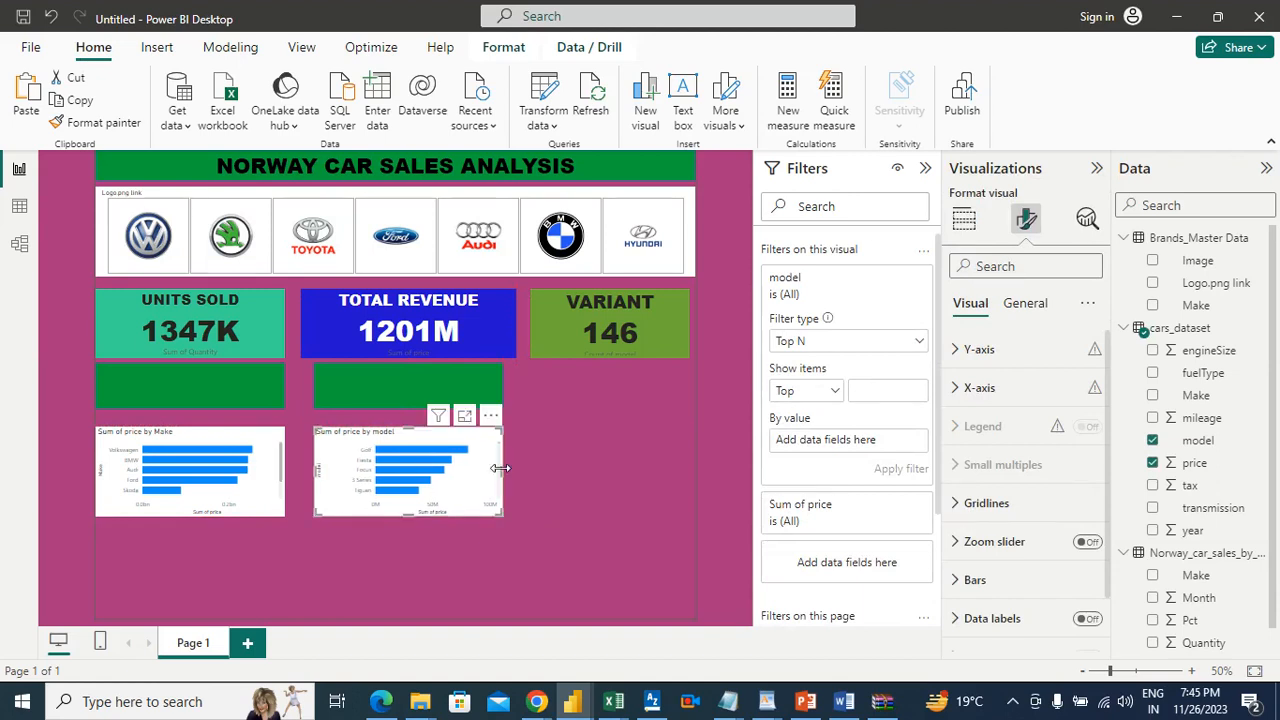
Step: Reduce the height of the green banner above the Make chart and move both bar charts up toward the banners
{"action": "left_click", "coordinate": [186, 391]}
{"action": "left_click_drag", "start_coordinate": [191, 407], "coordinate": [208, 416]}
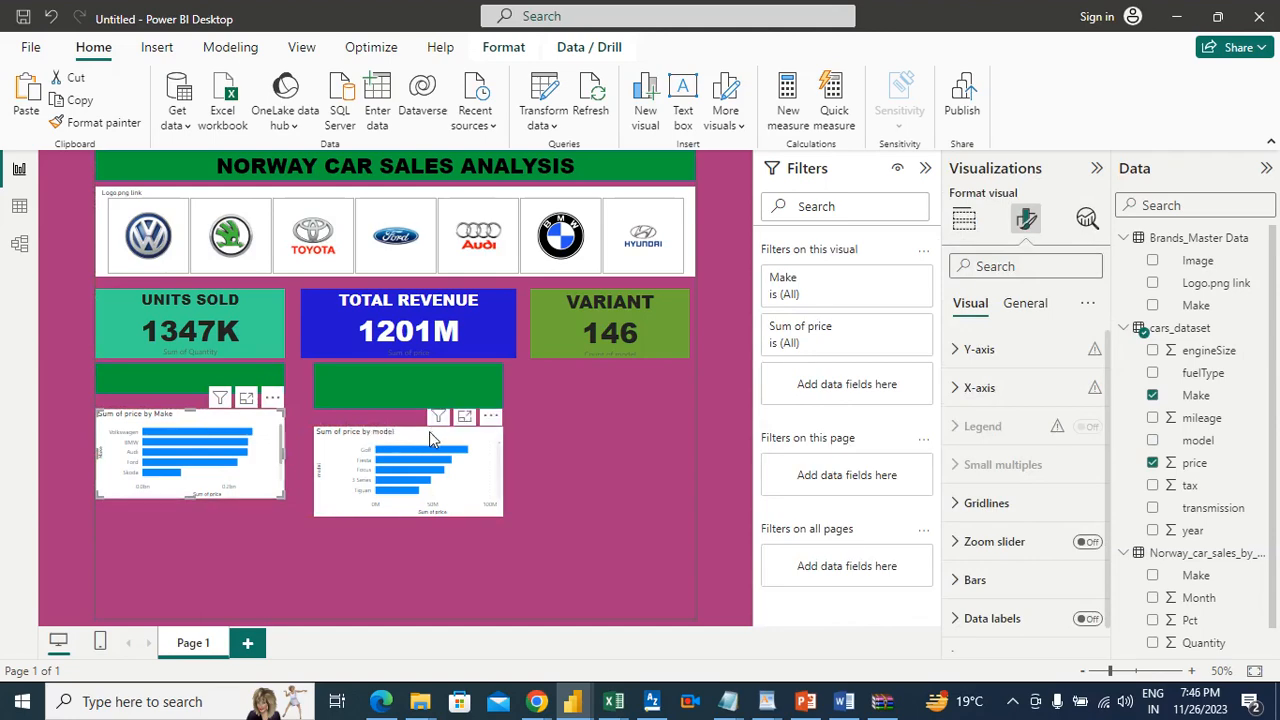
{"action": "left_click_drag", "start_coordinate": [429, 431], "coordinate": [450, 426]}
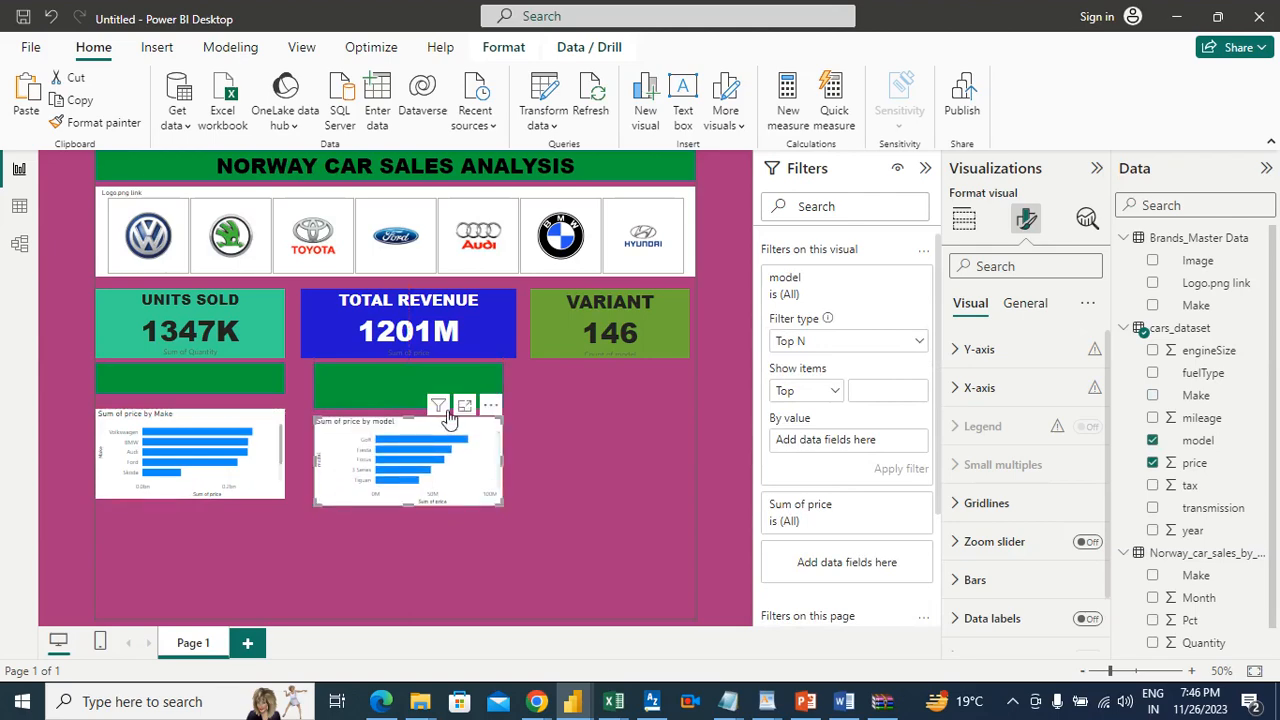
Step: Reduce the height of the green banner above the model chart by raising its lower edge
{"action": "left_click", "coordinate": [414, 400]}
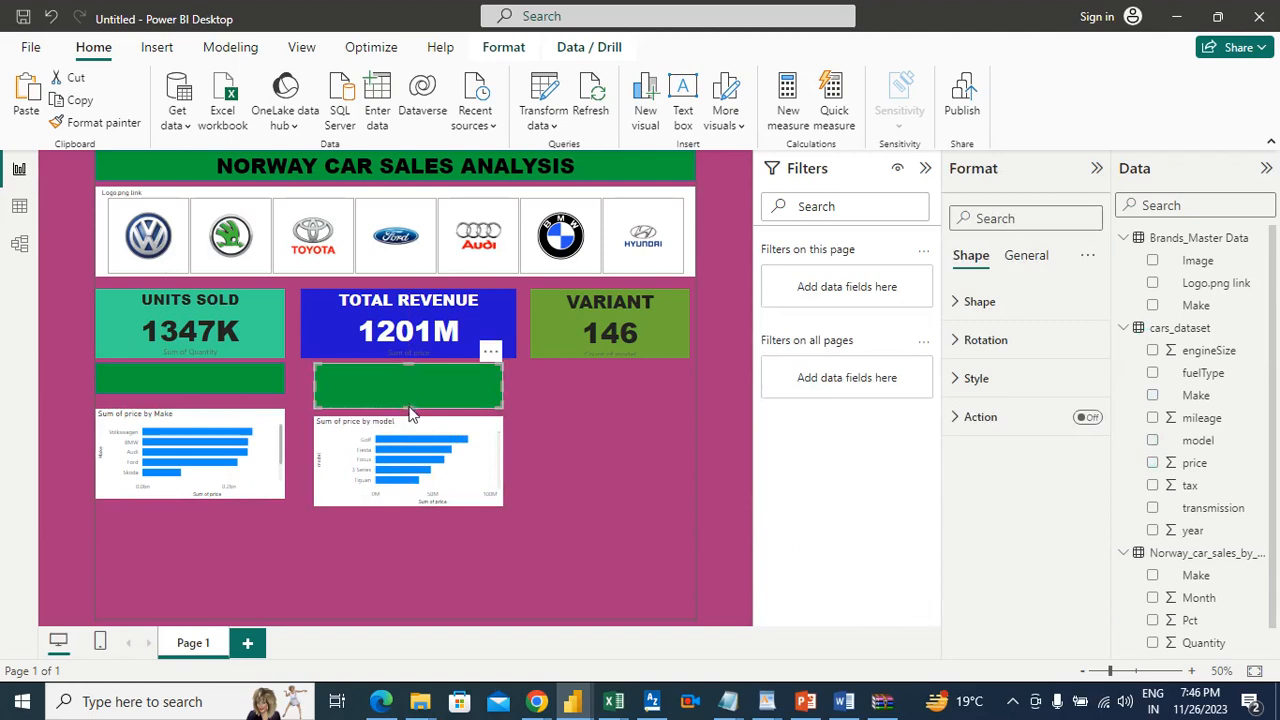
{"action": "left_click", "coordinate": [410, 411]}
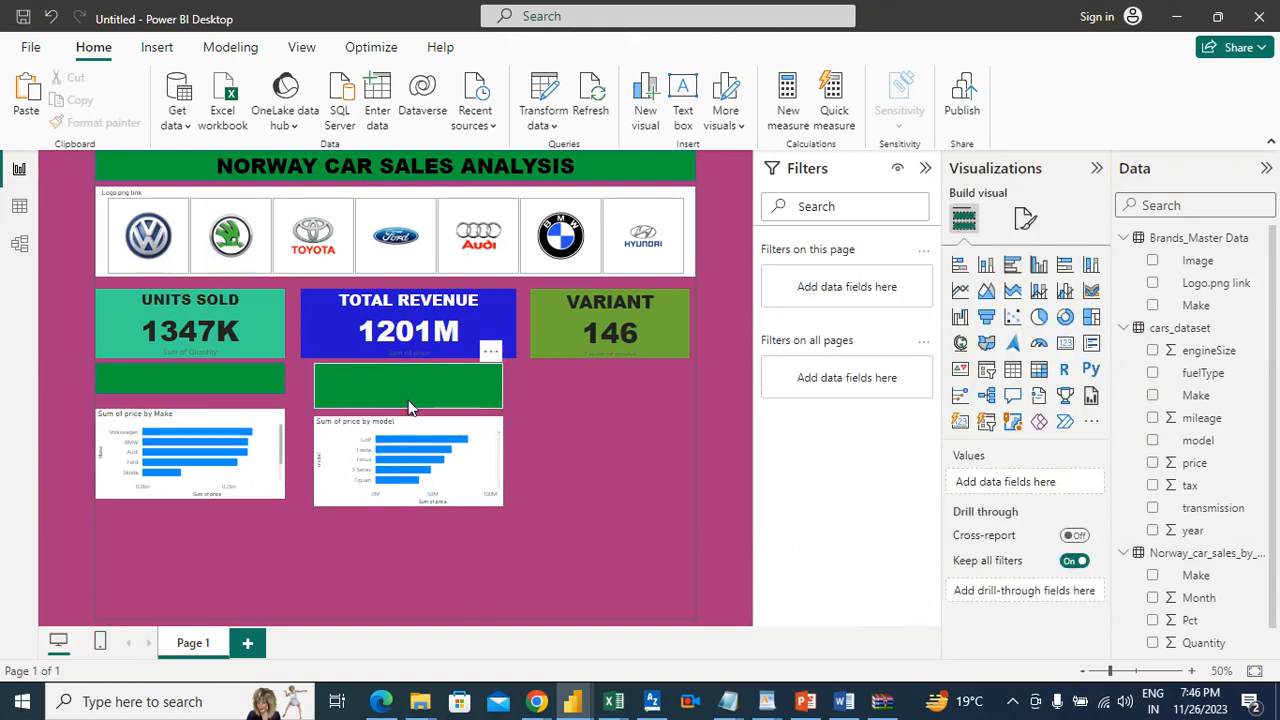
{"action": "left_click", "coordinate": [406, 406]}
{"action": "left_click_drag", "start_coordinate": [406, 407], "coordinate": [403, 396]}
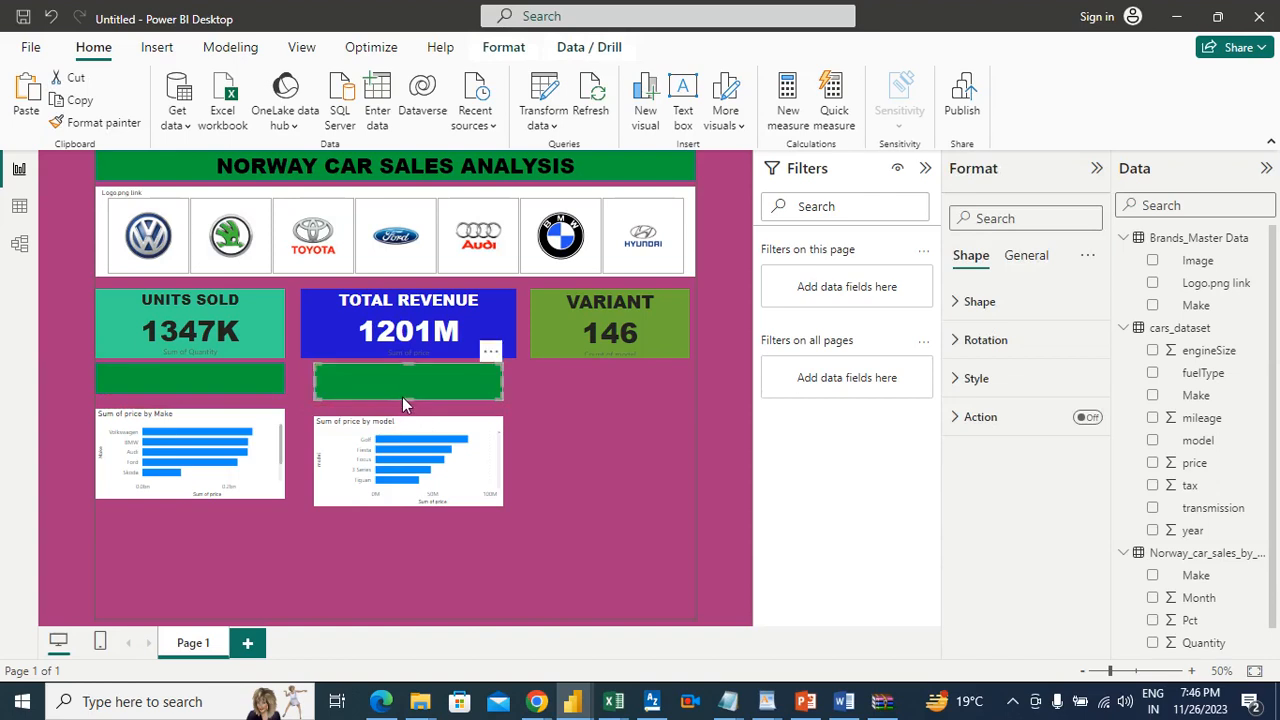
{"action": "left_click", "coordinate": [559, 412]}
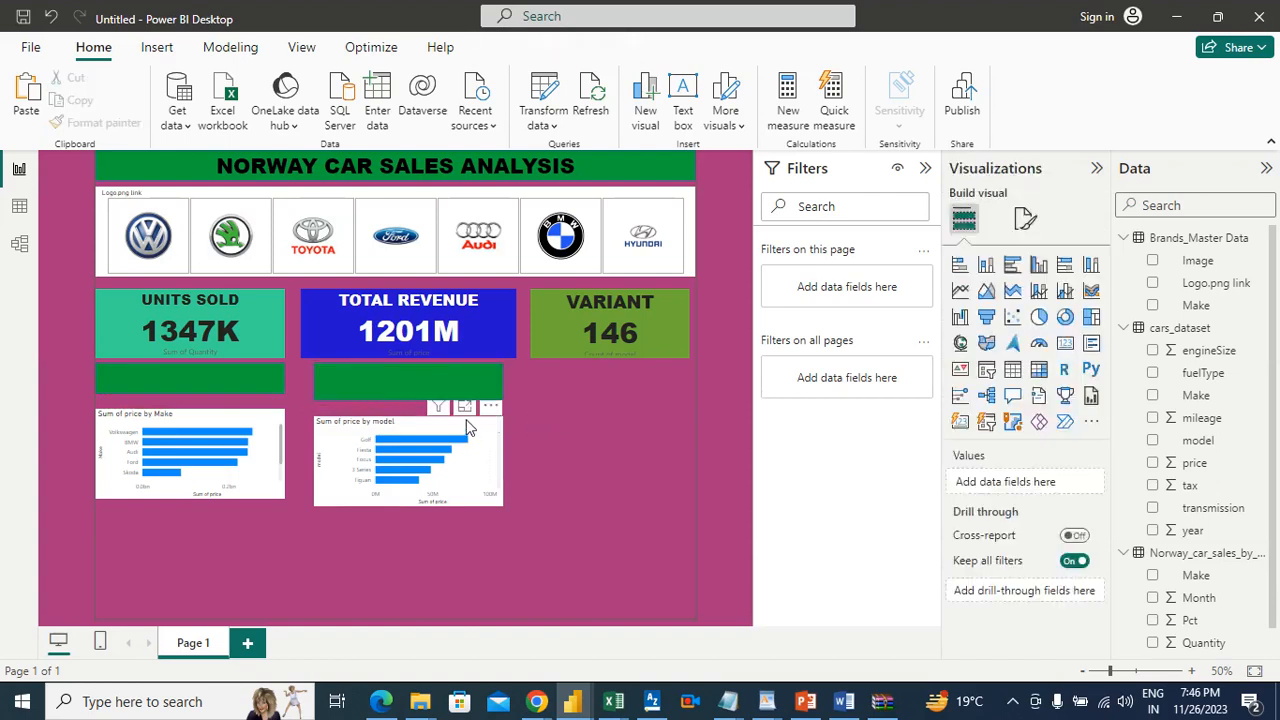
Step: Level the model chart with the Make chart and add a slightly widened empty pie chart beneath the VARIANT card, aligned with its right edge
{"action": "left_click", "coordinate": [466, 419]}
{"action": "left_click", "coordinate": [589, 427]}
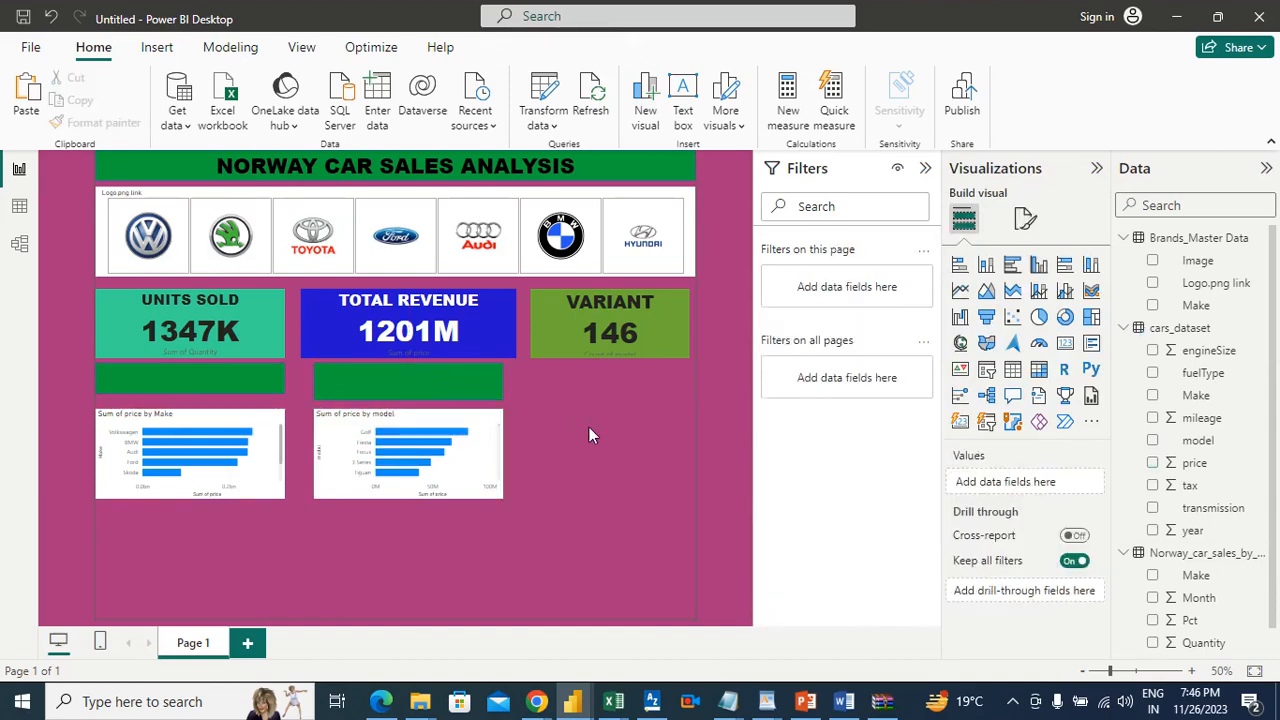
{"action": "left_click", "coordinate": [1040, 318]}
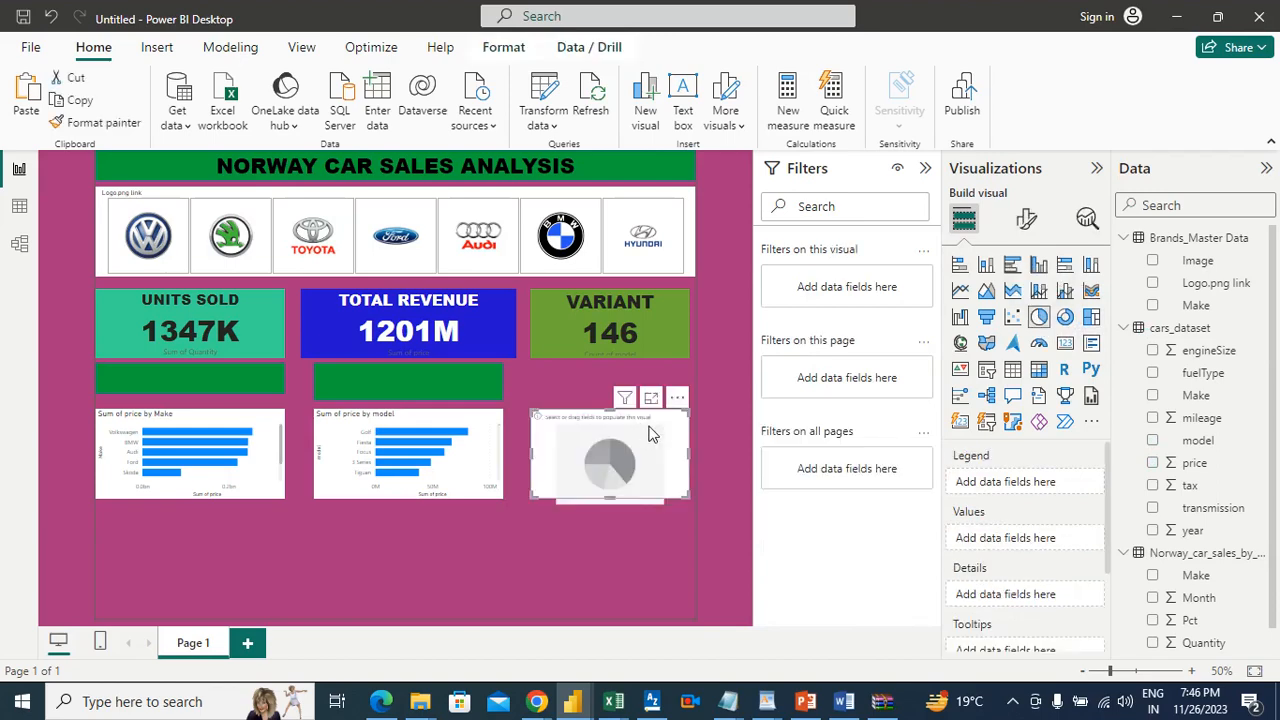
{"action": "left_click_drag", "start_coordinate": [692, 453], "coordinate": [710, 465]}
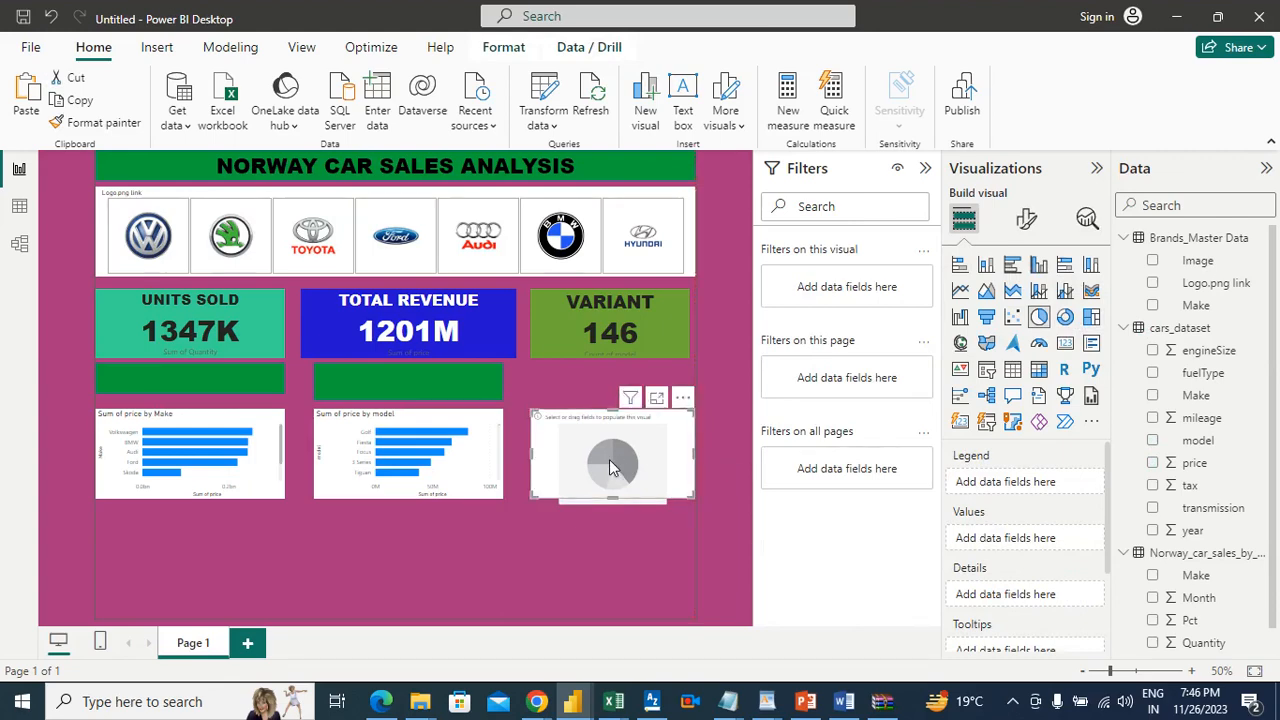
{"action": "left_click_drag", "start_coordinate": [639, 434], "coordinate": [636, 446]}
{"action": "left_click", "coordinate": [636, 446]}
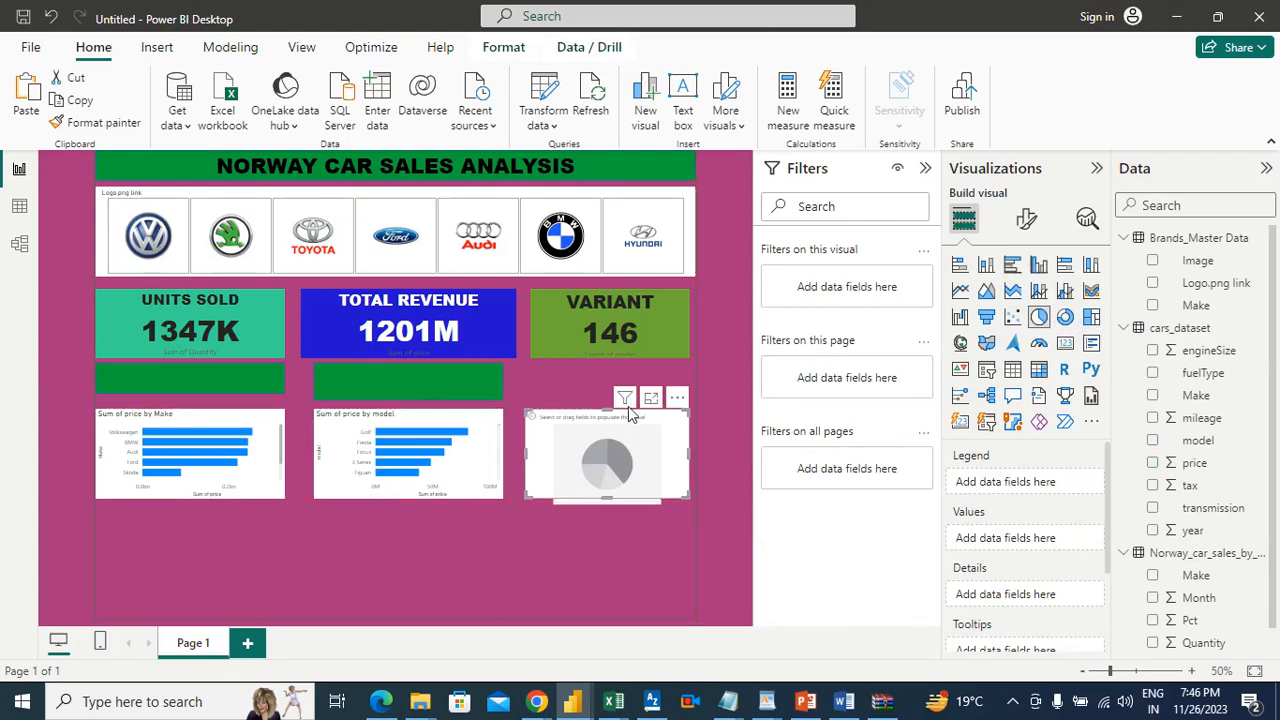
{"action": "left_click", "coordinate": [585, 375]}
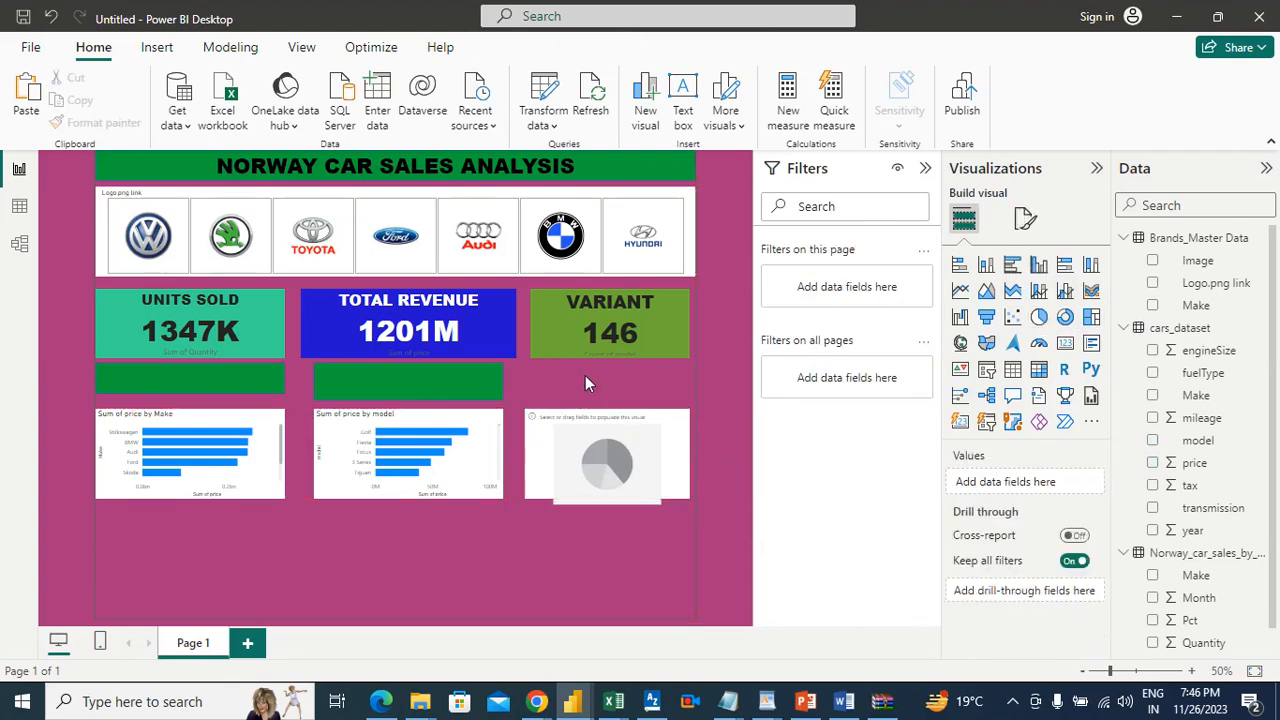
Step: Check the requirements list in Word, and place a pasted copy of the green banner above the pie chart, fitted to the chart's width
{"action": "left_click", "coordinate": [844, 701]}
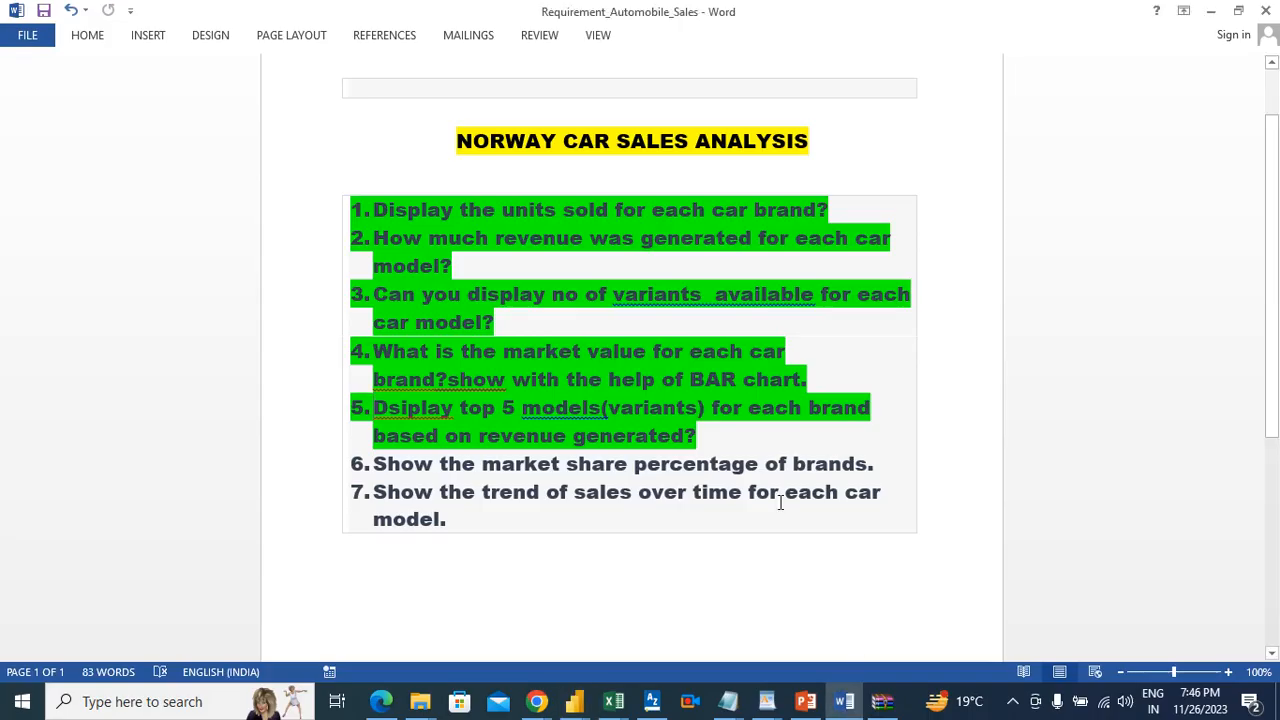
{"action": "key", "text": "alt+Tab"}
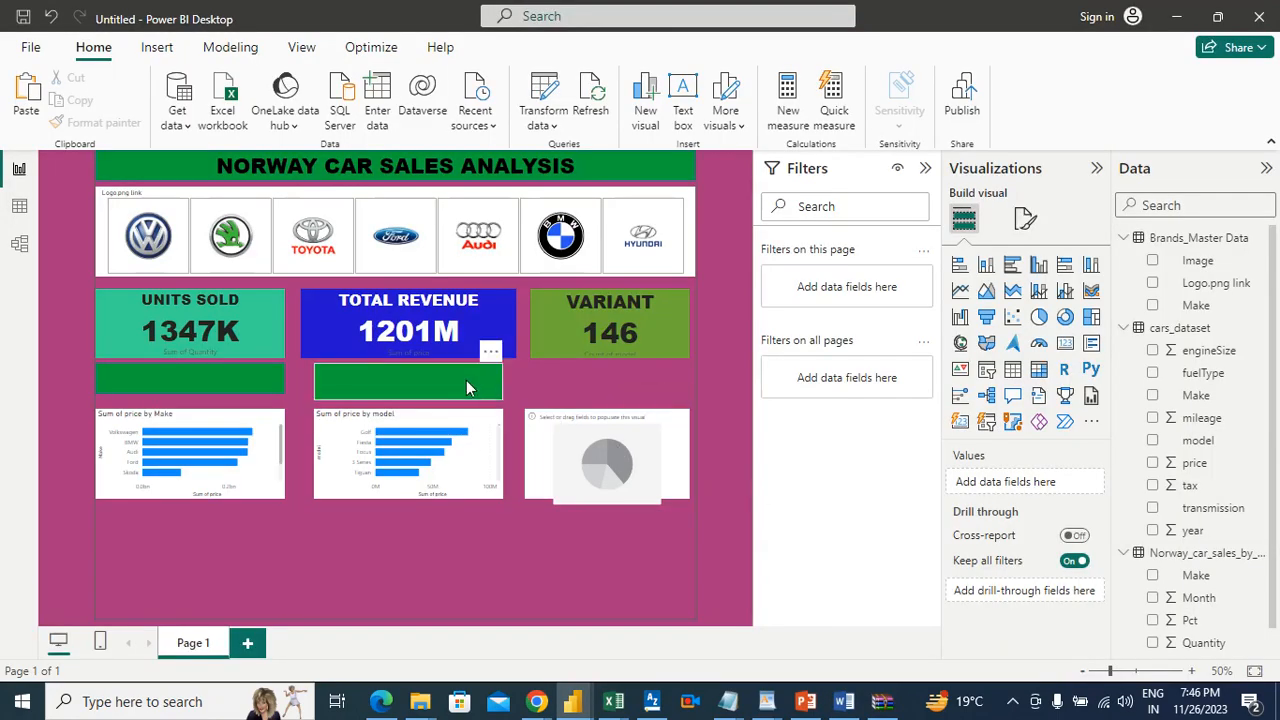
{"action": "left_click", "coordinate": [466, 380]}
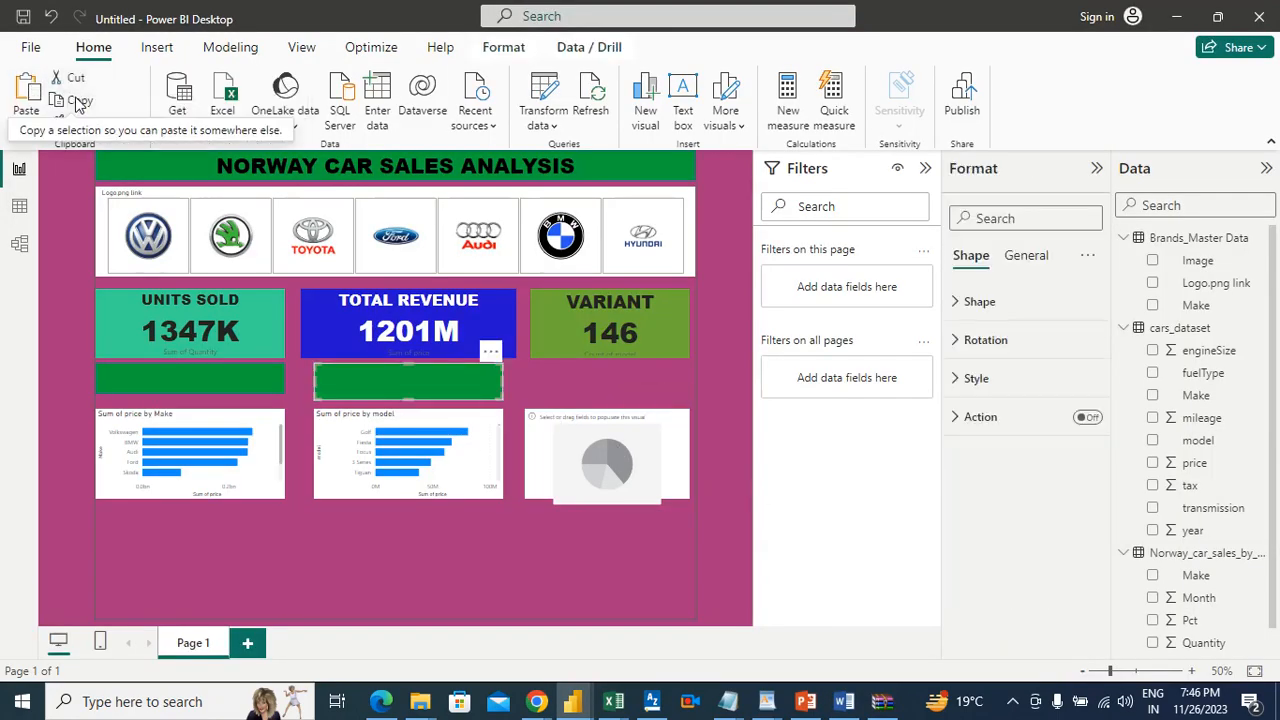
{"action": "left_click", "coordinate": [23, 98]}
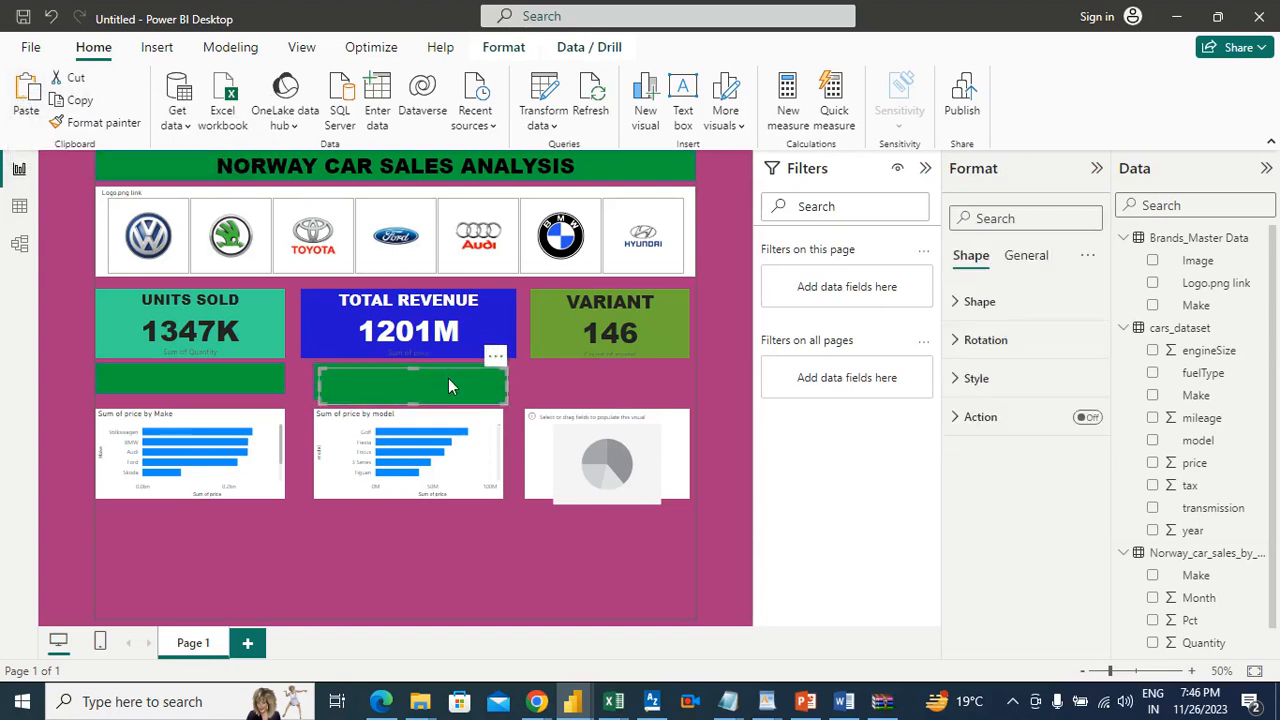
{"action": "left_click_drag", "start_coordinate": [498, 384], "coordinate": [690, 387]}
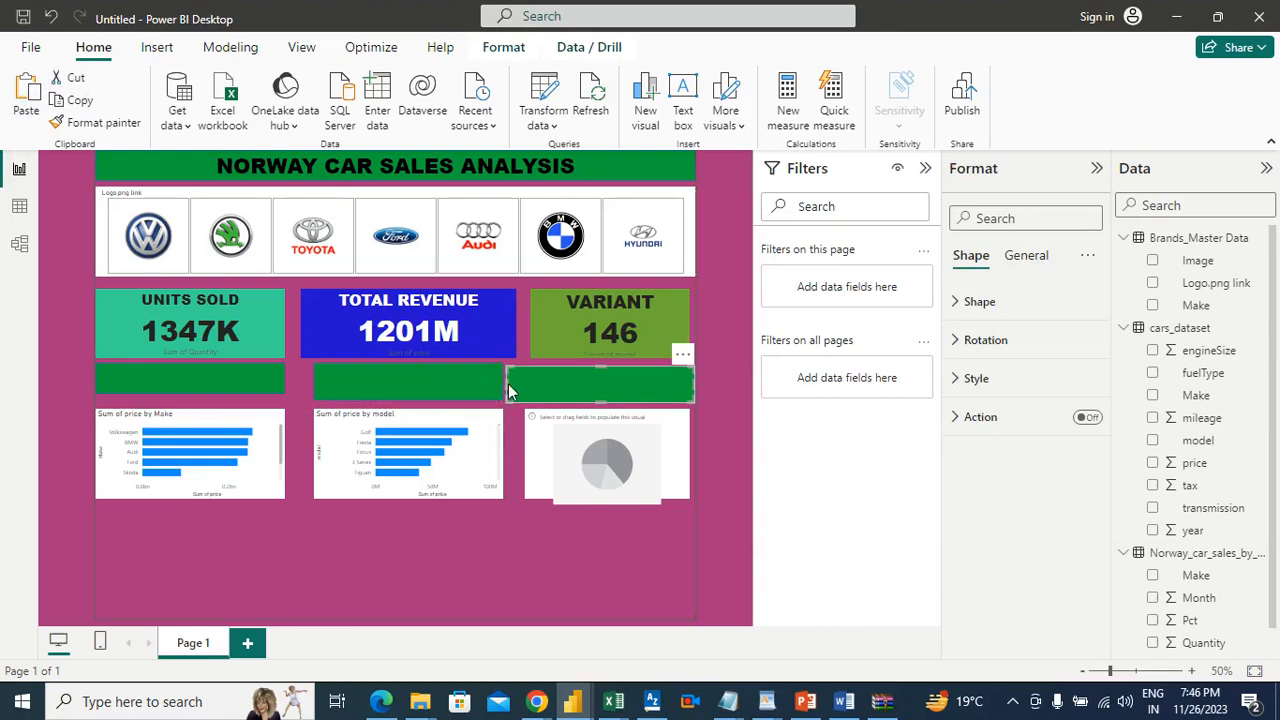
{"action": "left_click_drag", "start_coordinate": [508, 390], "coordinate": [522, 392]}
{"action": "left_click_drag", "start_coordinate": [693, 381], "coordinate": [688, 382]}
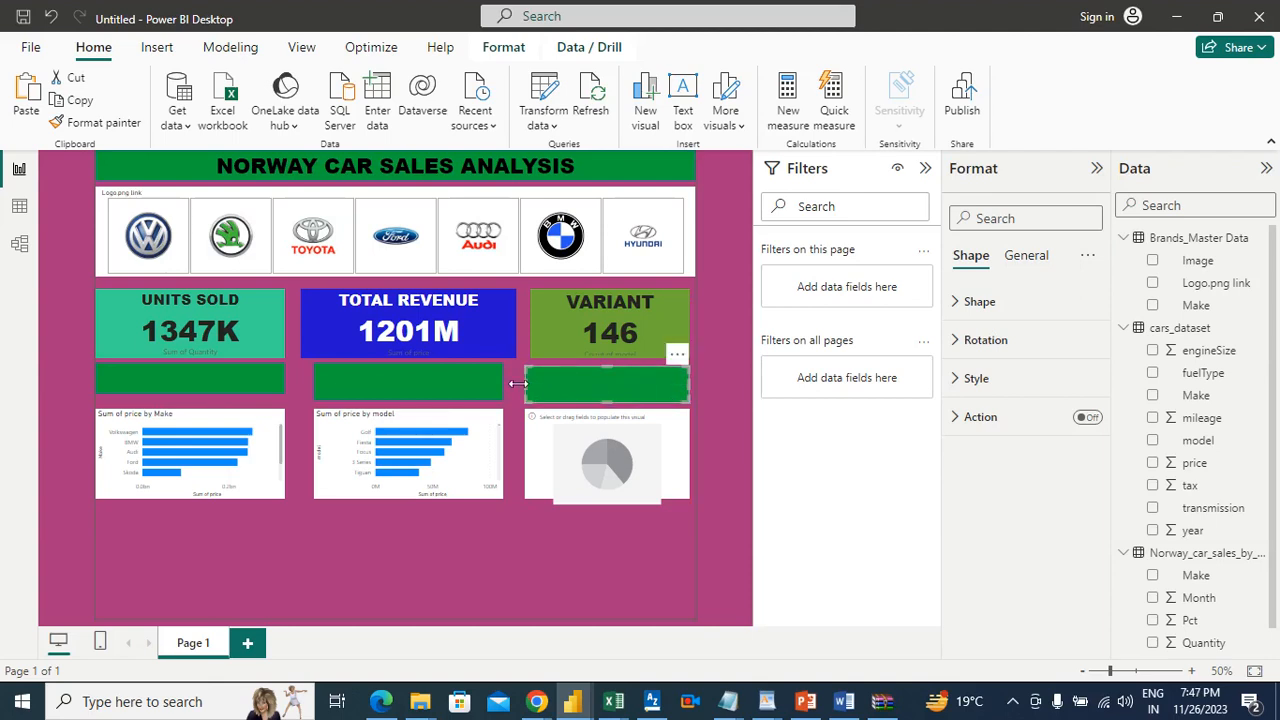
Step: Widen the green banner above the model chart slightly on both its left and right sides
{"action": "left_click", "coordinate": [421, 389]}
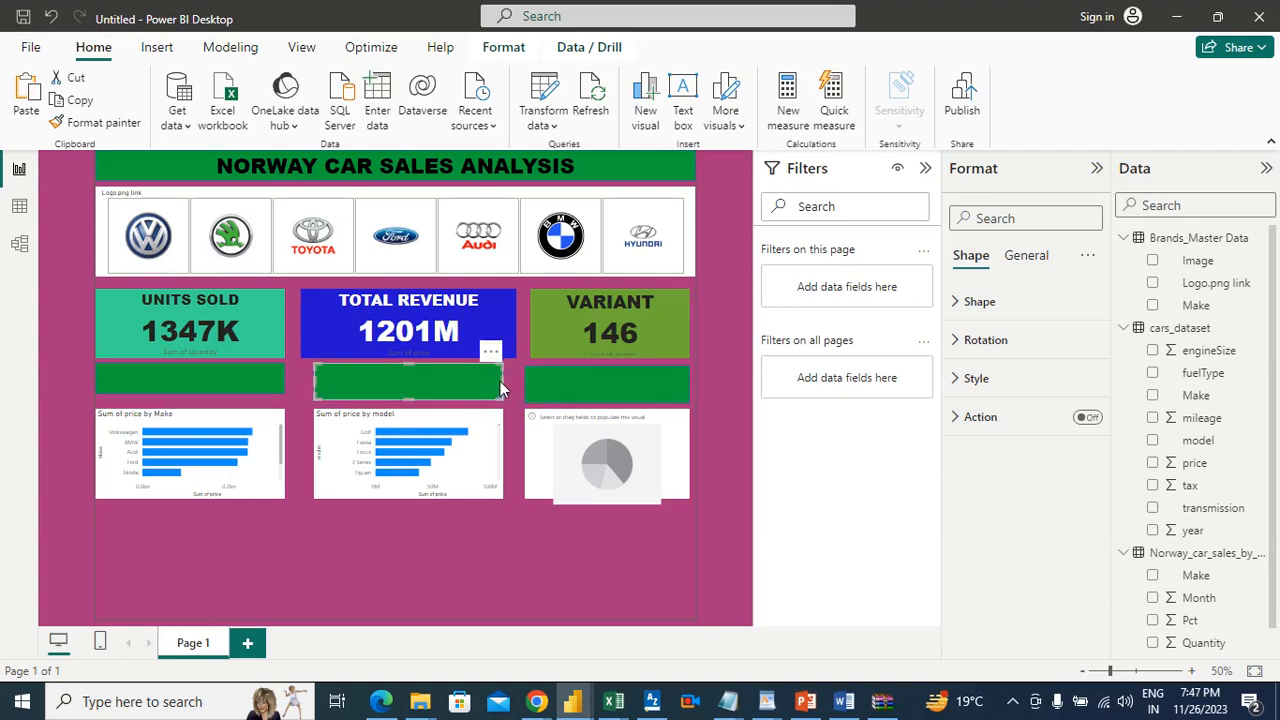
{"action": "left_click_drag", "start_coordinate": [503, 380], "coordinate": [510, 380]}
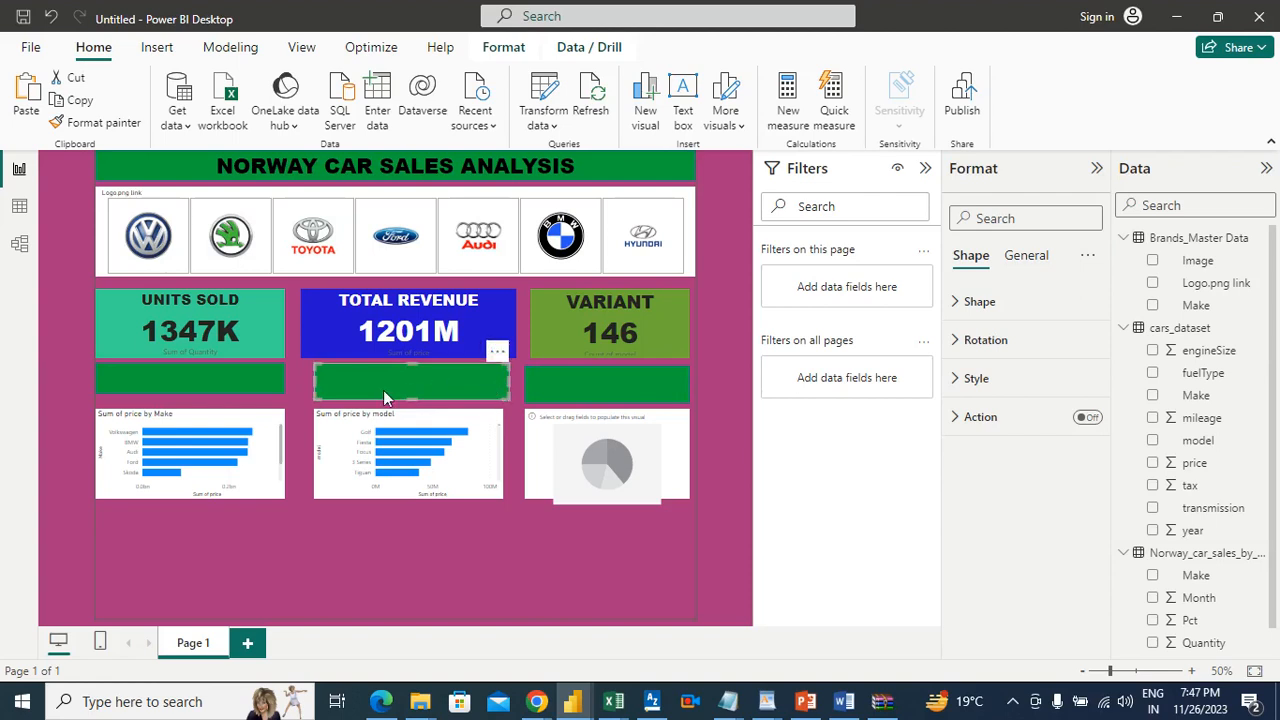
{"action": "left_click", "coordinate": [311, 384]}
{"action": "left_click", "coordinate": [315, 385]}
{"action": "left_click_drag", "start_coordinate": [314, 385], "coordinate": [306, 390]}
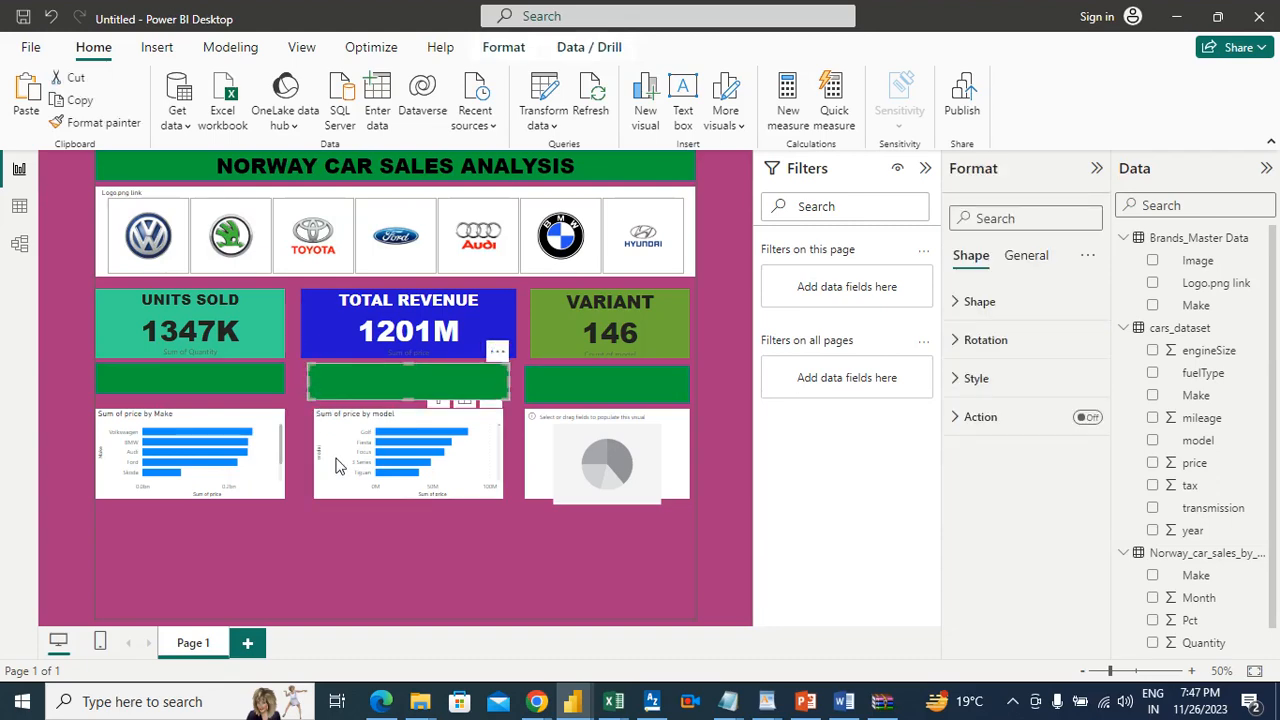
{"action": "left_click", "coordinate": [366, 566]}
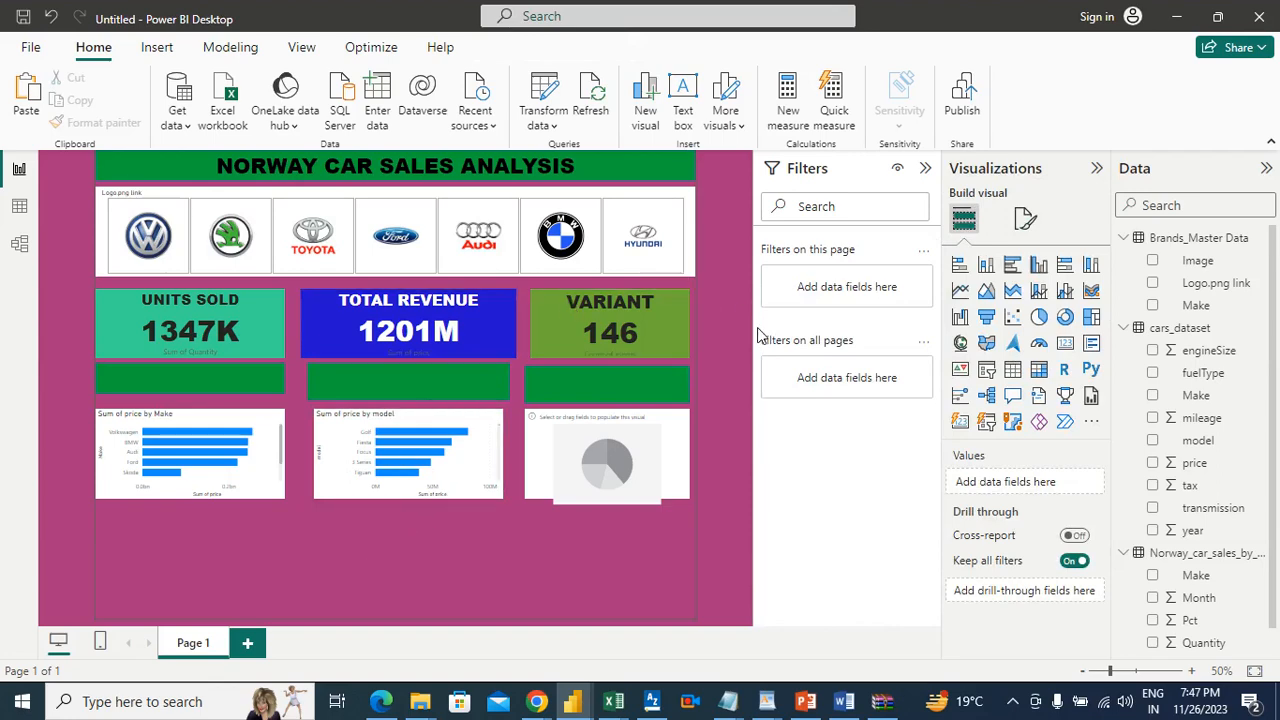
Step: Give the green banner above the Make chart the text "MARKET VALUE", consulting the Word requirements document for the wording
{"action": "left_click", "coordinate": [235, 375]}
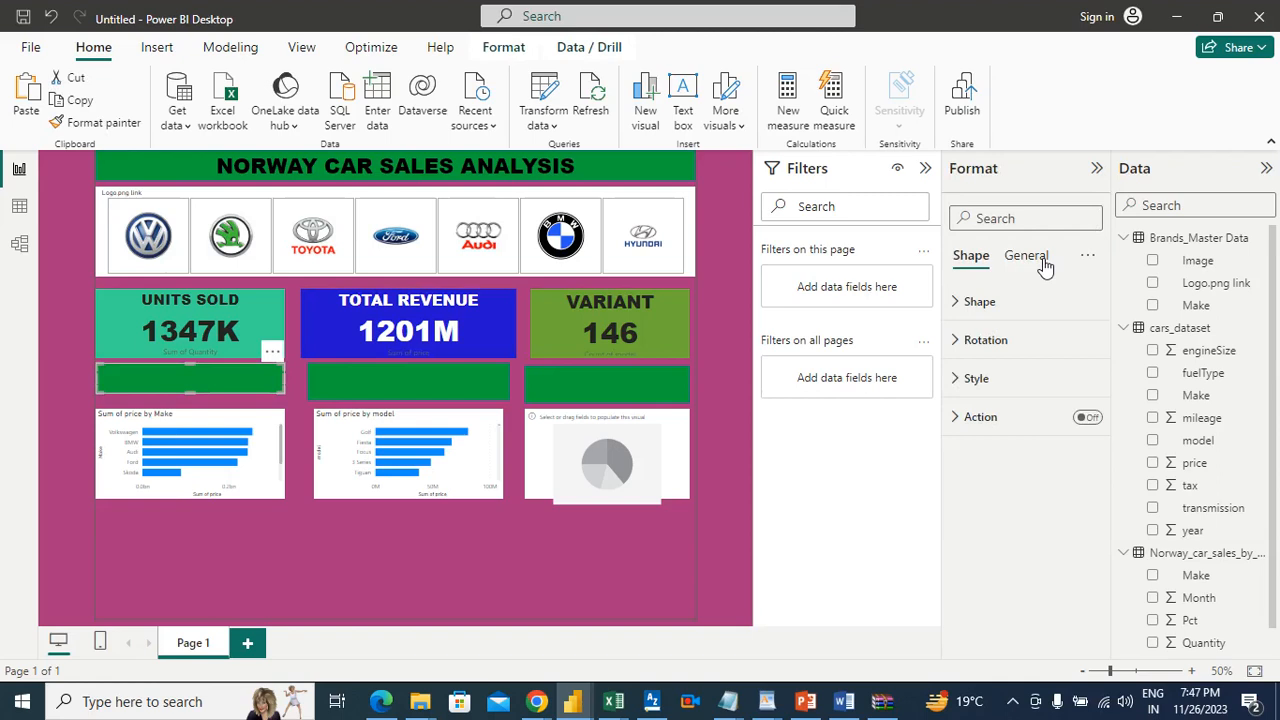
{"action": "left_click", "coordinate": [975, 378]}
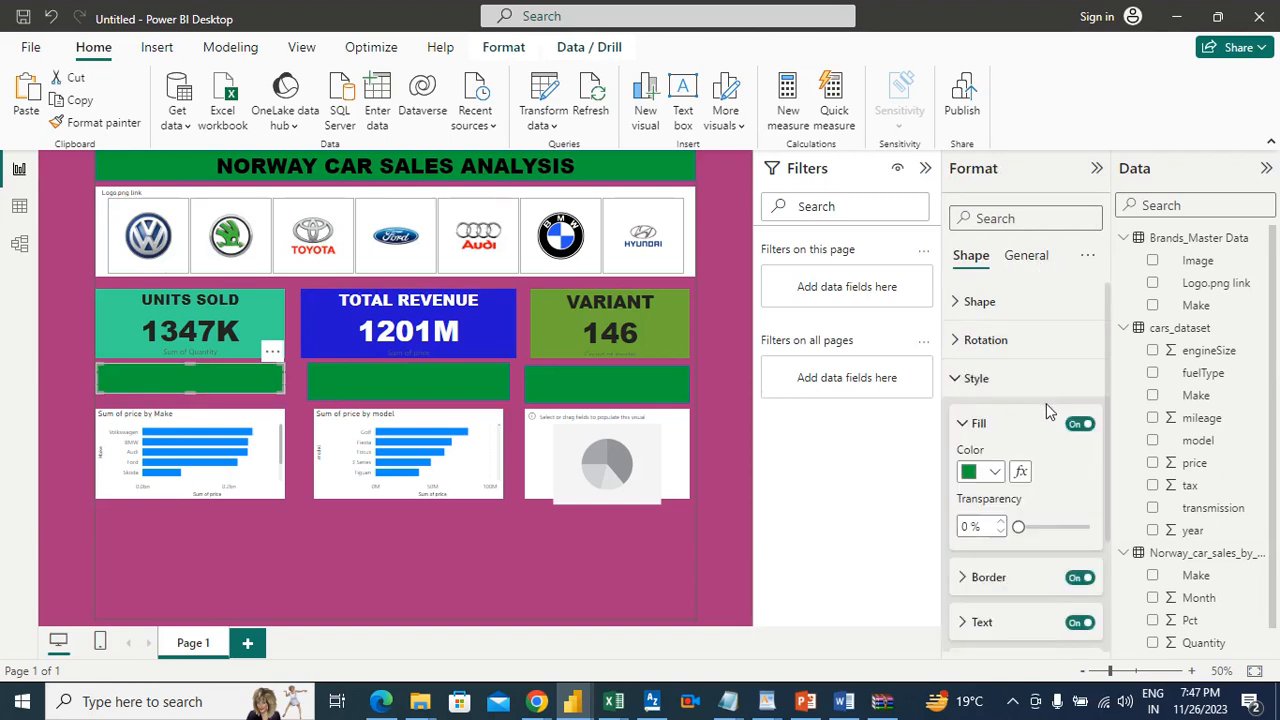
{"action": "left_click", "coordinate": [1000, 624]}
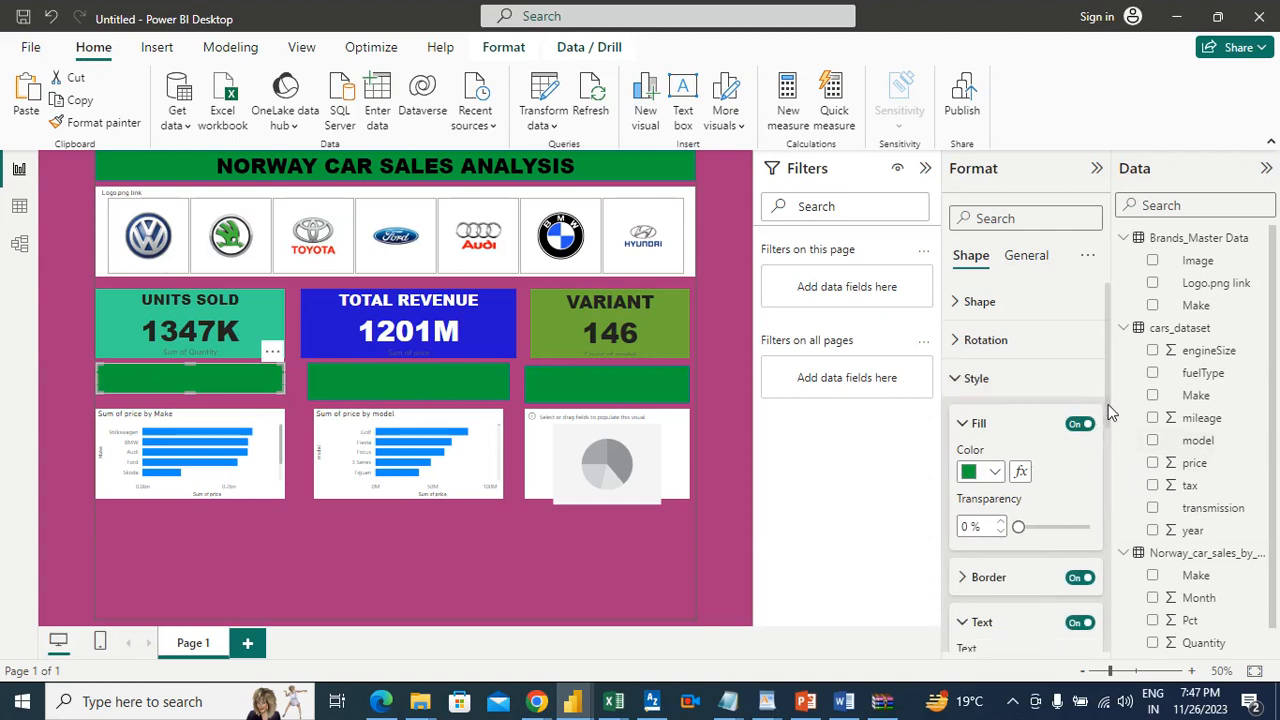
{"action": "left_click_drag", "start_coordinate": [1107, 417], "coordinate": [1104, 486]}
{"action": "left_click", "coordinate": [1026, 402]}
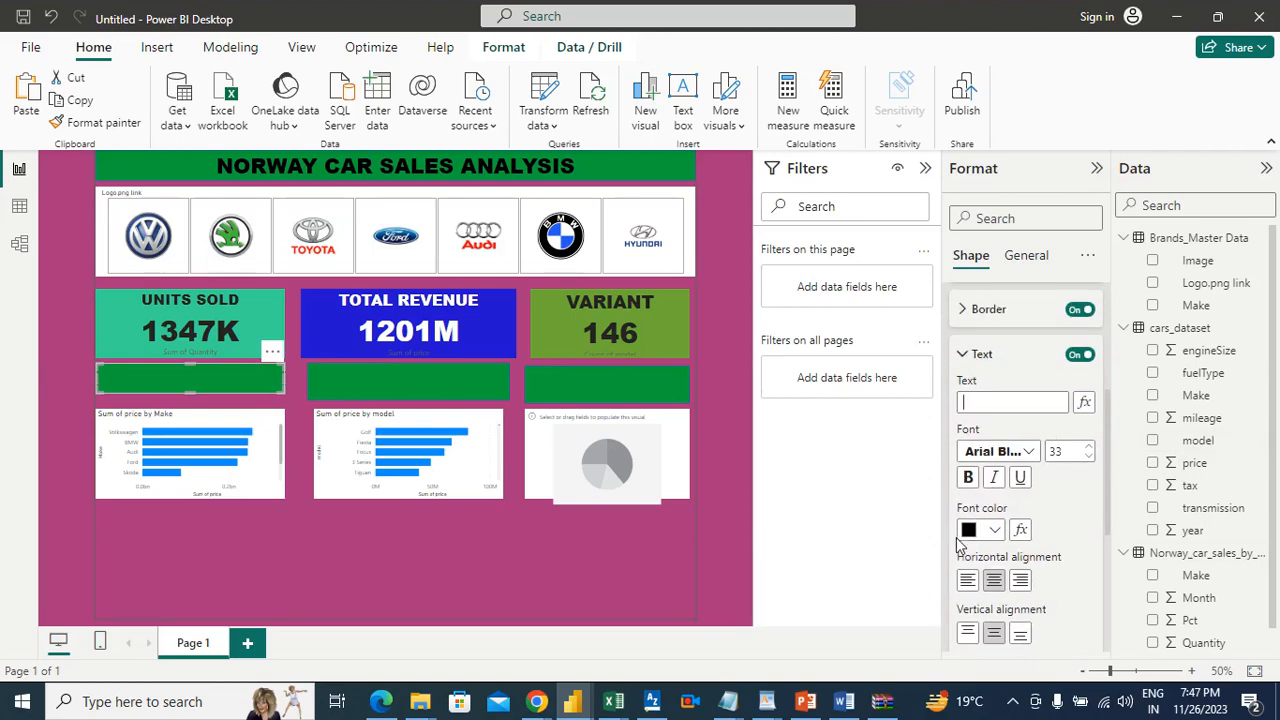
{"action": "left_click", "coordinate": [844, 701]}
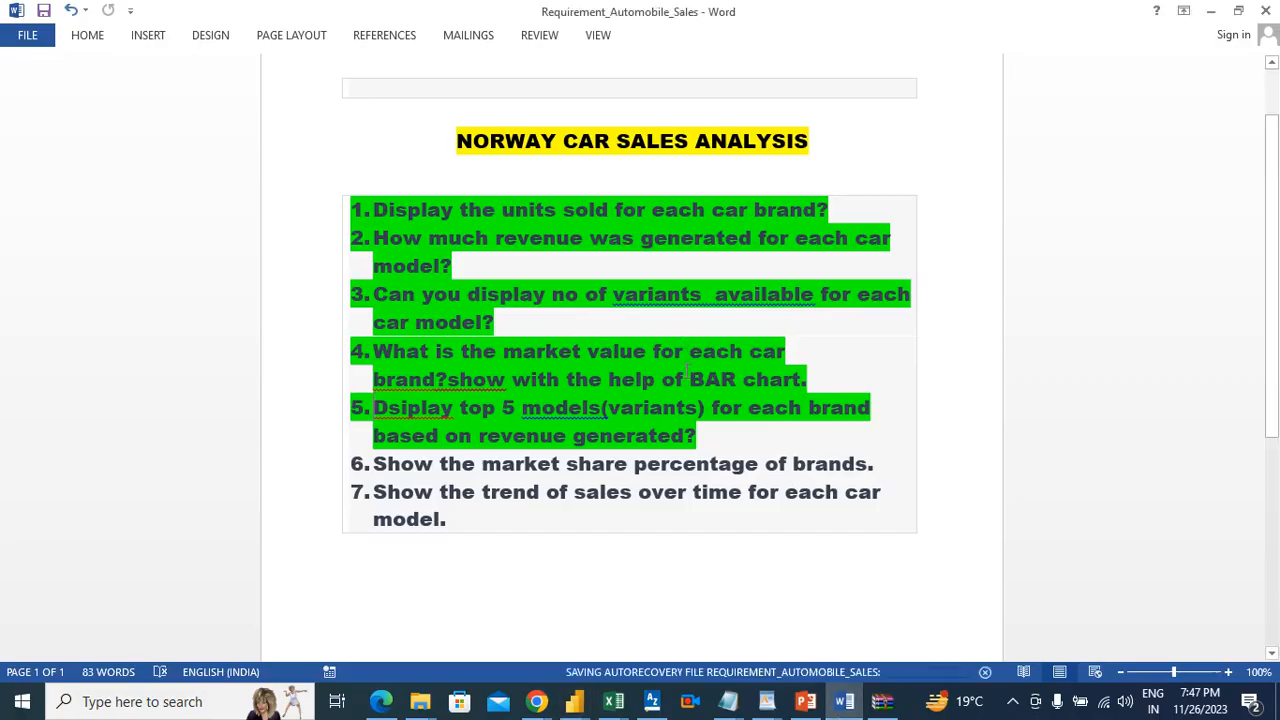
{"action": "key", "text": "alt+Tab"}
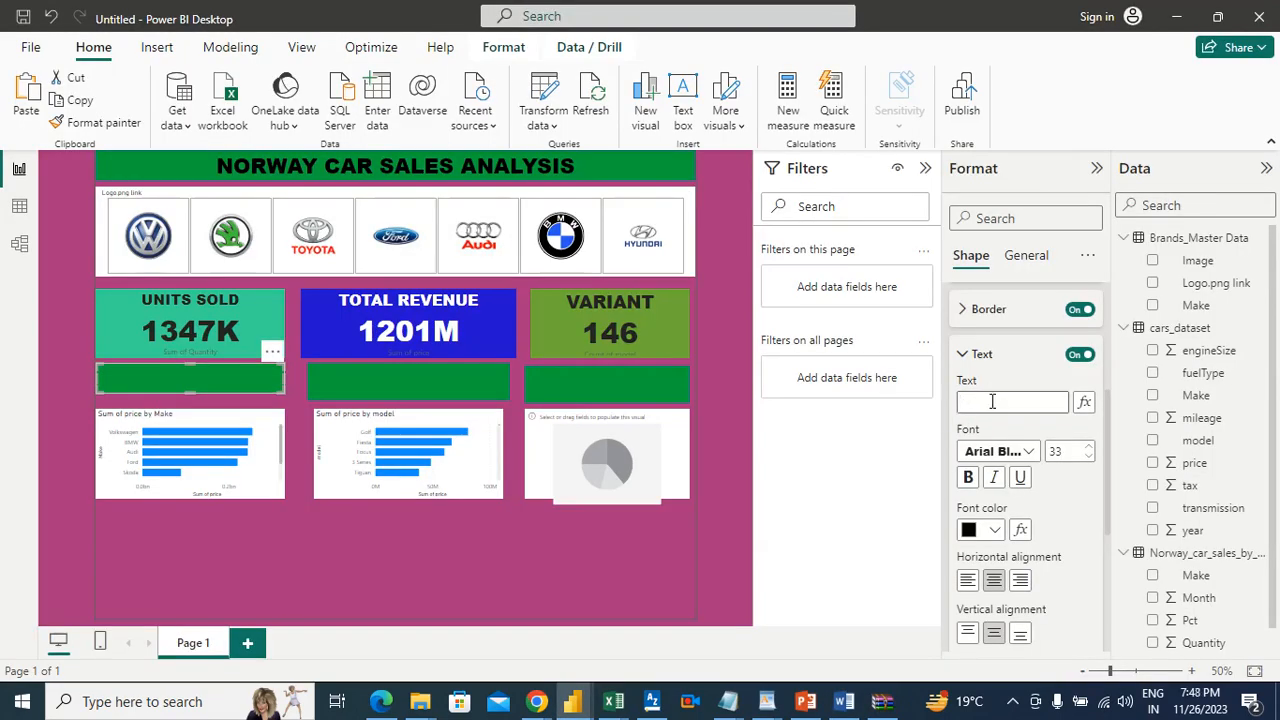
{"action": "type", "text": "ma"}
{"action": "key", "text": "BackSpace"}
{"action": "key", "text": "BackSpace"}
{"action": "type", "text": "MARKET"}
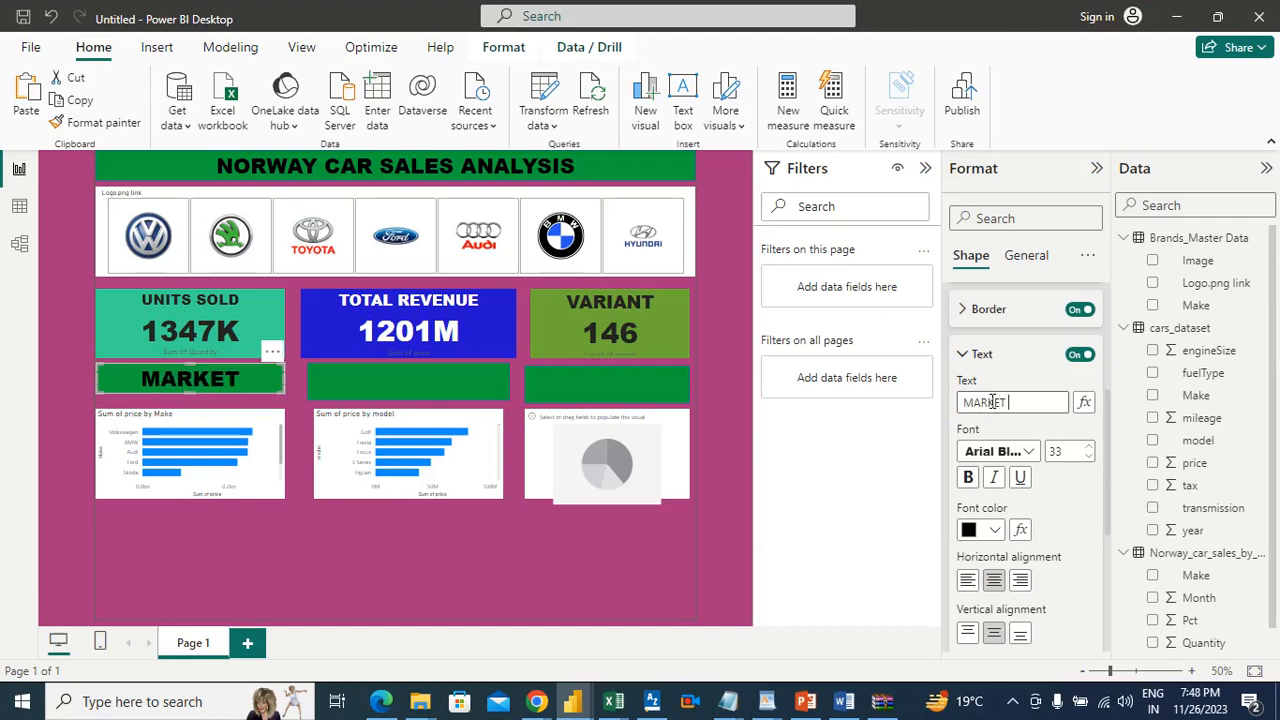
{"action": "type", "text": " VALUE"}
Step: Reduce the font size of the text in the banner above the Make chart to 16
{"action": "left_click", "coordinate": [1089, 458]}
{"action": "left_click", "coordinate": [1089, 458]}
{"action": "left_click", "coordinate": [1089, 458]}
{"action": "left_click", "coordinate": [1089, 458]}
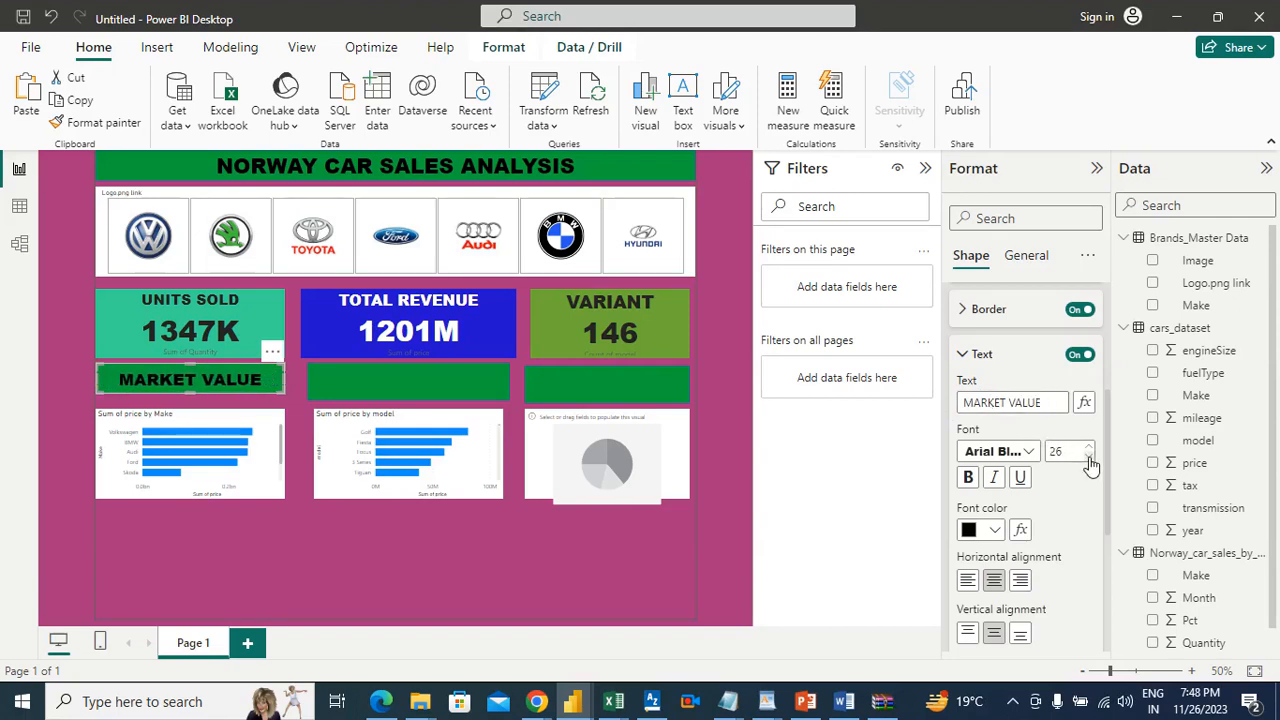
{"action": "left_click", "coordinate": [1089, 458]}
{"action": "left_click", "coordinate": [1089, 458]}
{"action": "left_click", "coordinate": [1089, 458]}
{"action": "left_click", "coordinate": [1089, 458]}
{"action": "left_click", "coordinate": [1089, 458]}
{"action": "left_click", "coordinate": [1089, 458]}
{"action": "left_click", "coordinate": [1089, 458]}
{"action": "left_click", "coordinate": [1089, 458]}
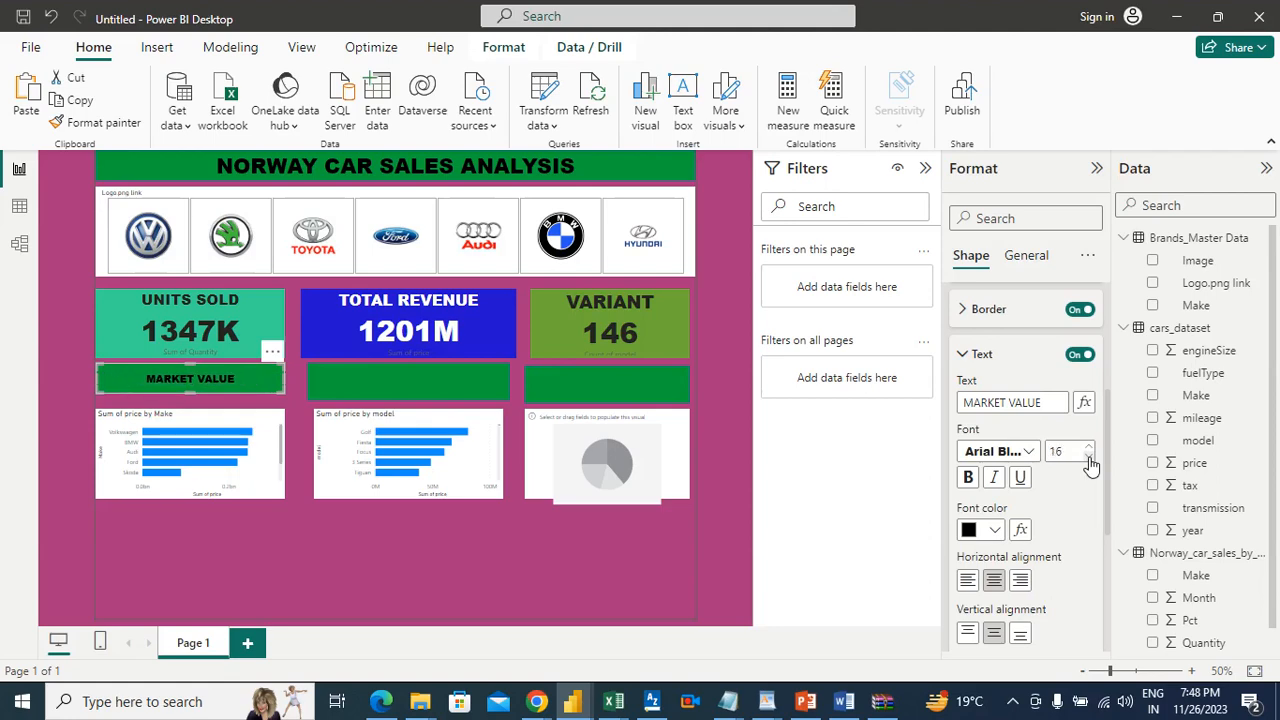
Step: Extend the text of the banner above the Make chart to "MARKET VALUE FOR EACH CAR"
{"action": "left_click", "coordinate": [1054, 403]}
{"action": "type", "text": "FOR E"}
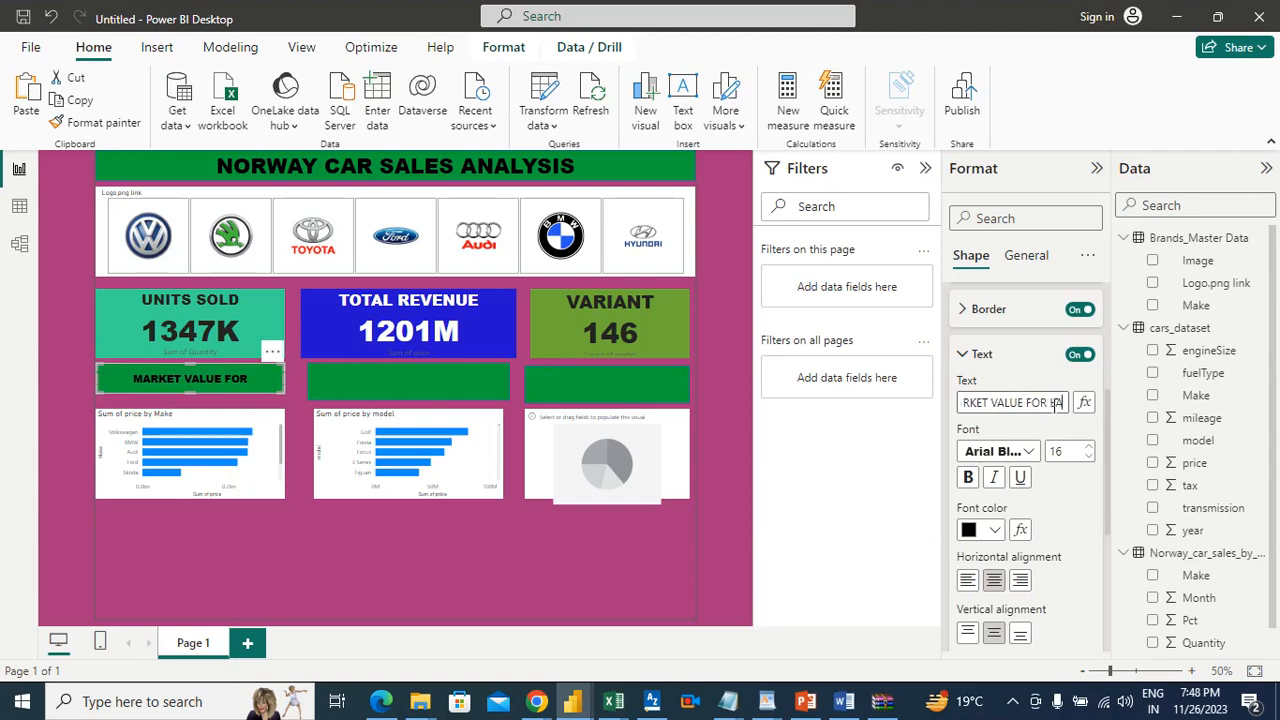
{"action": "type", "text": "ACH C"}
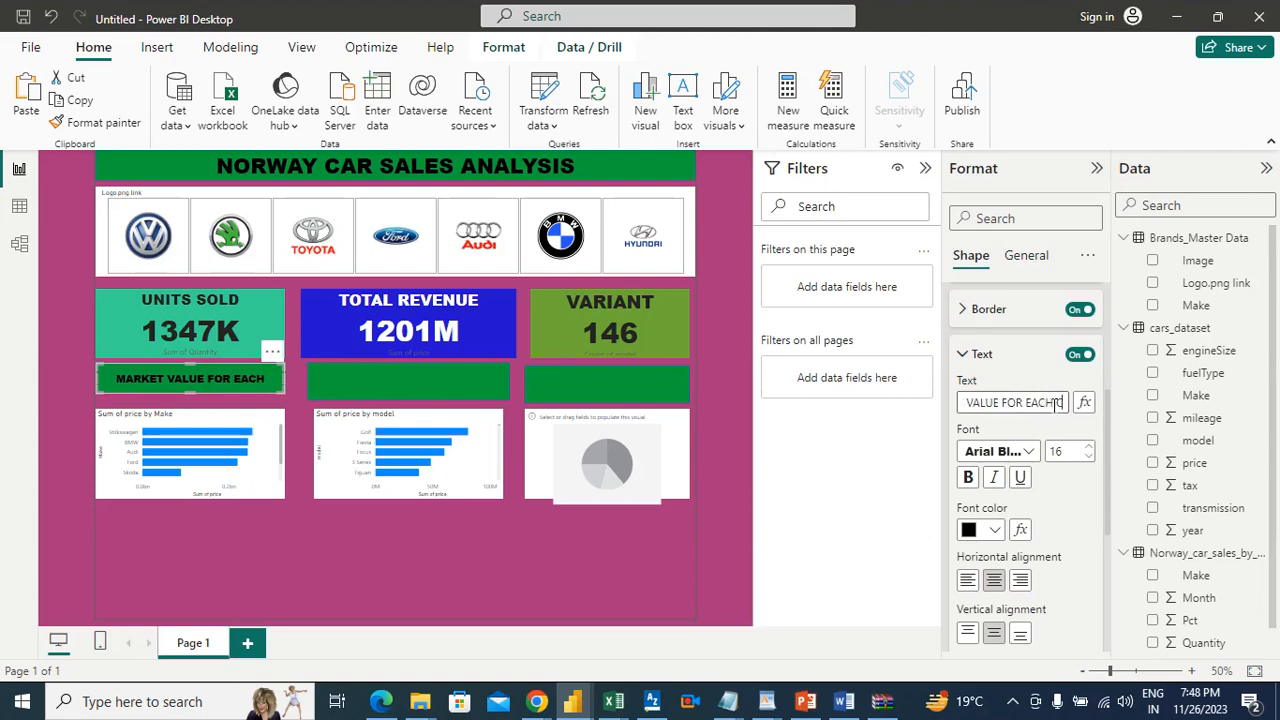
{"action": "type", "text": "AR"}
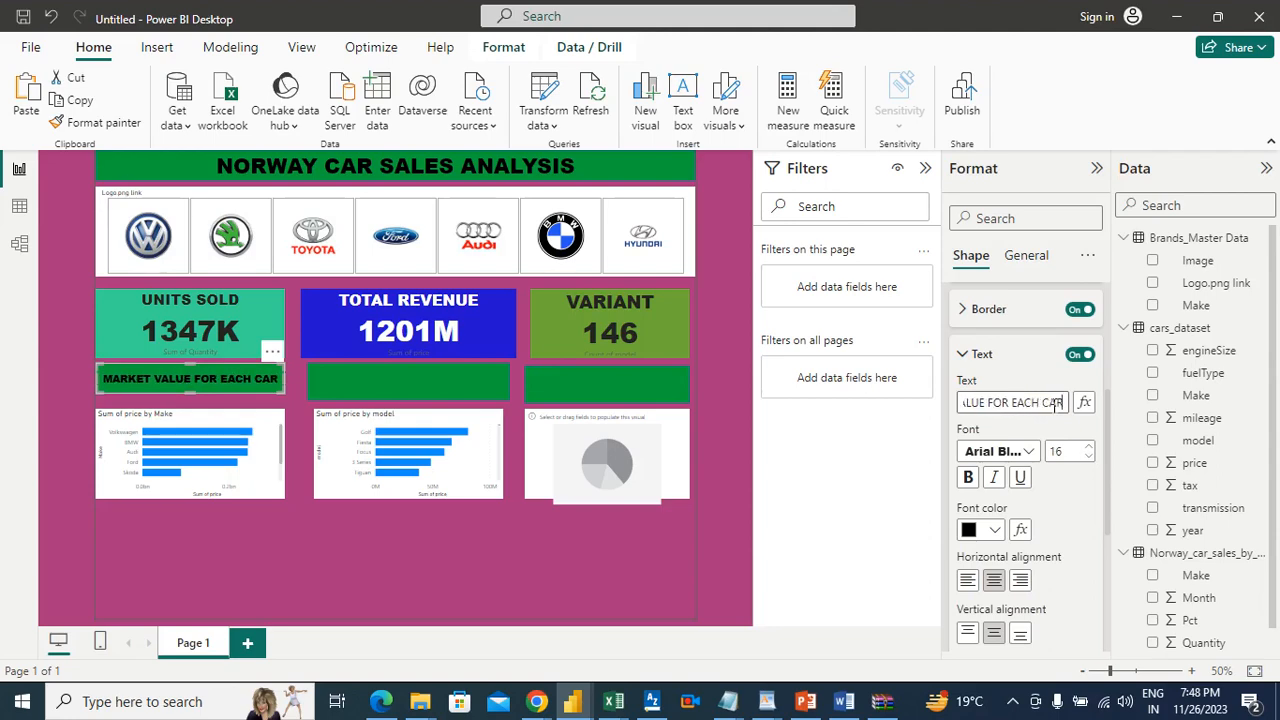
Step: Replace the text of the banner above the Make chart with "BRAND WISE MARKET VALUE"
{"action": "key", "text": "ctrl+a"}
{"action": "key", "text": "ctrl+x"}
{"action": "type", "text": "b"}
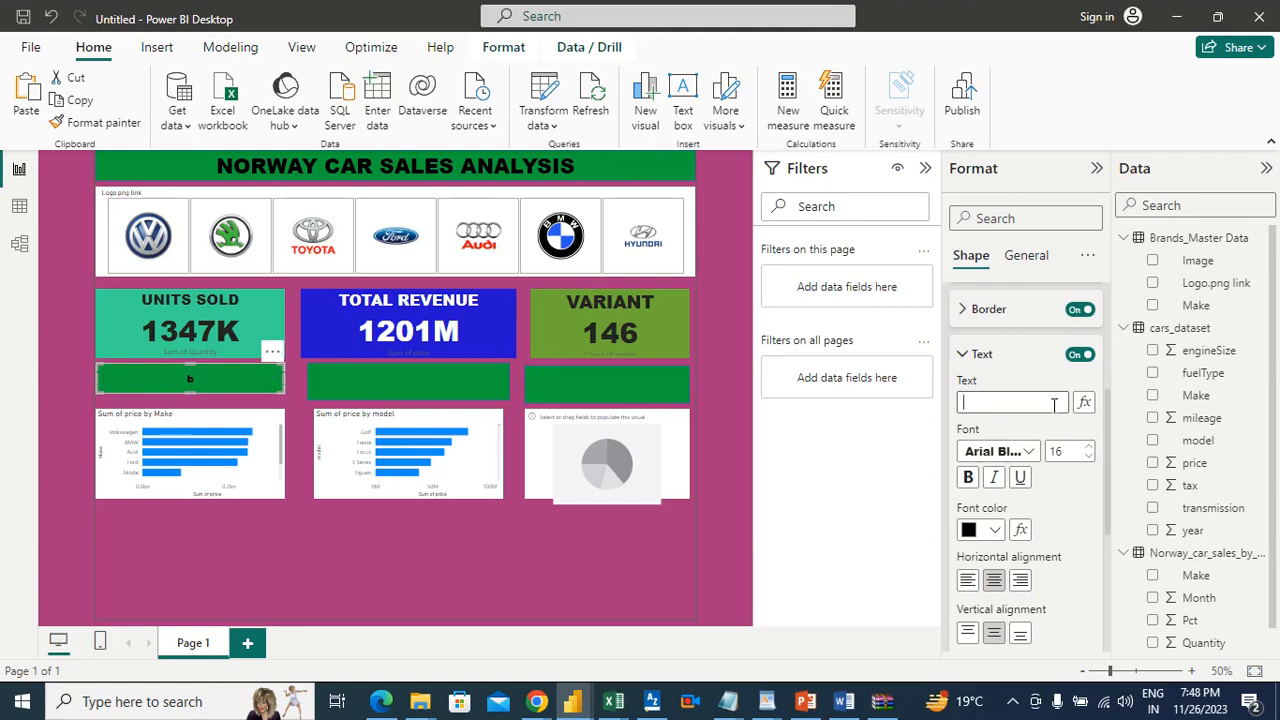
{"action": "type", "text": "BAR"}
{"action": "key", "text": "BackSpace"}
{"action": "key", "text": "BackSpace"}
{"action": "type", "text": "RAND WISE MARKET"}
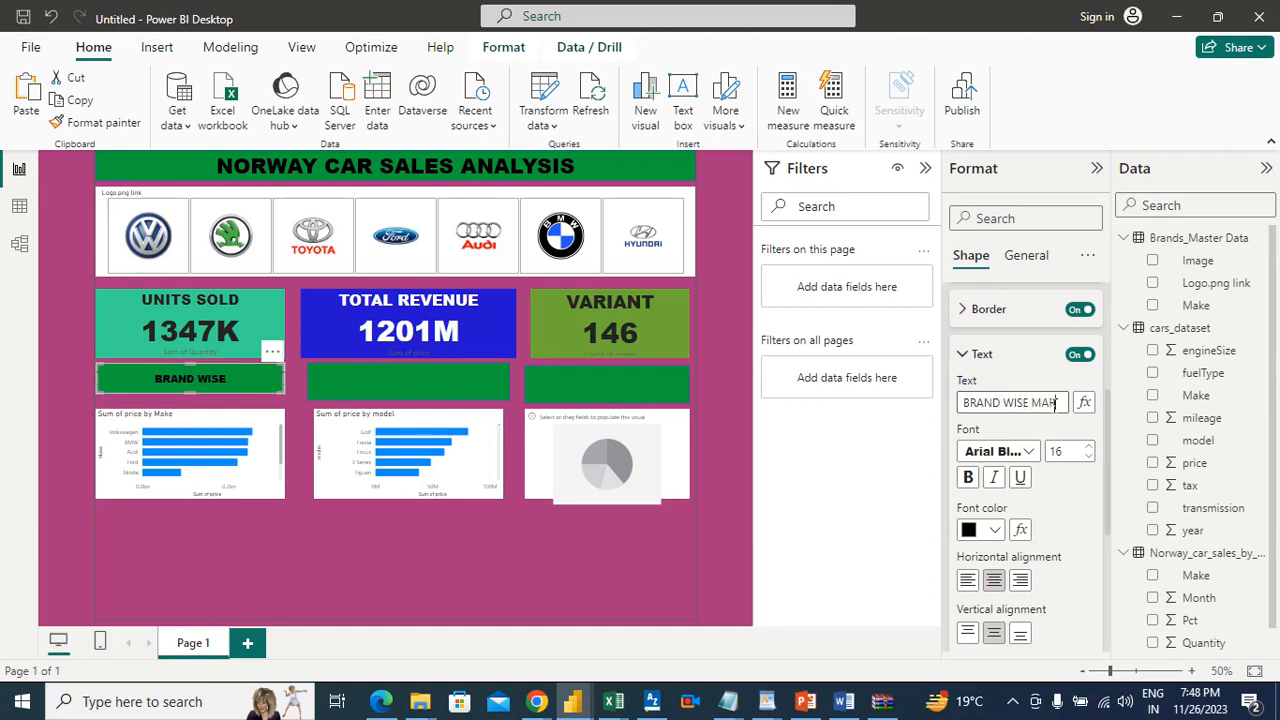
{"action": "type", "text": " VALUE"}
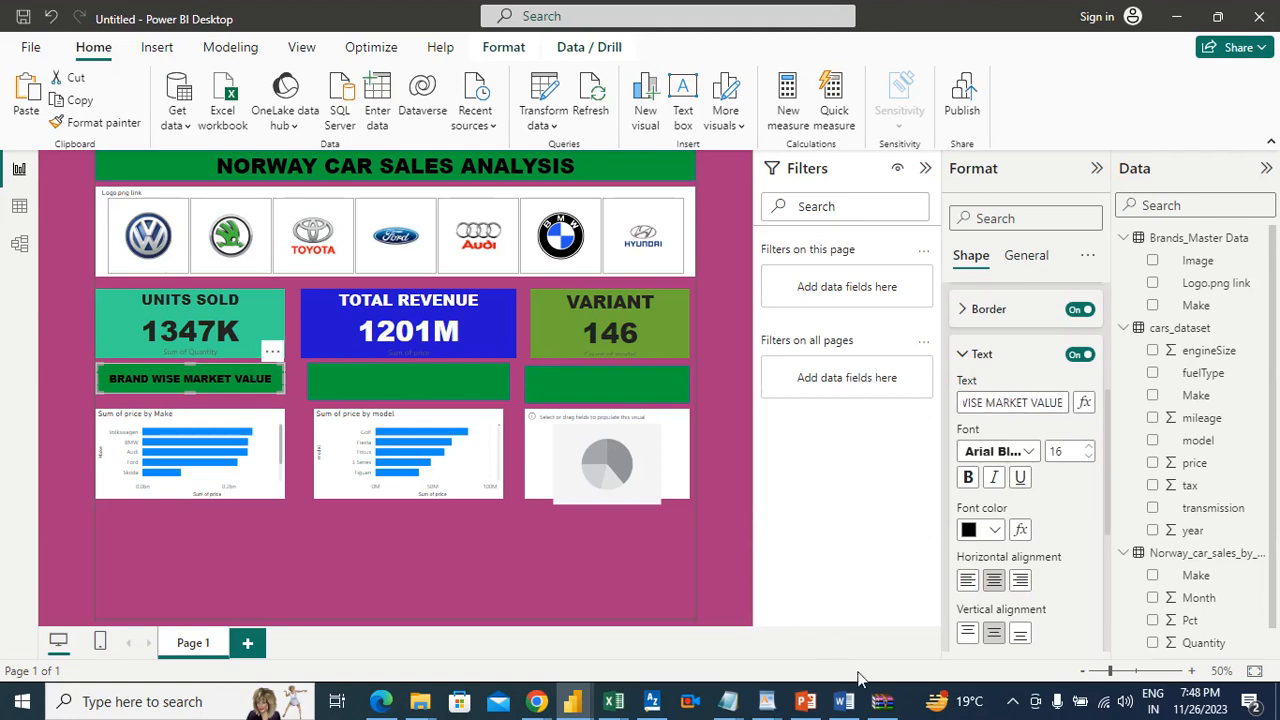
Step: Give the green banner above the model chart the text "TOP", consulting the Word requirements document for the wording
{"action": "left_click", "coordinate": [845, 701]}
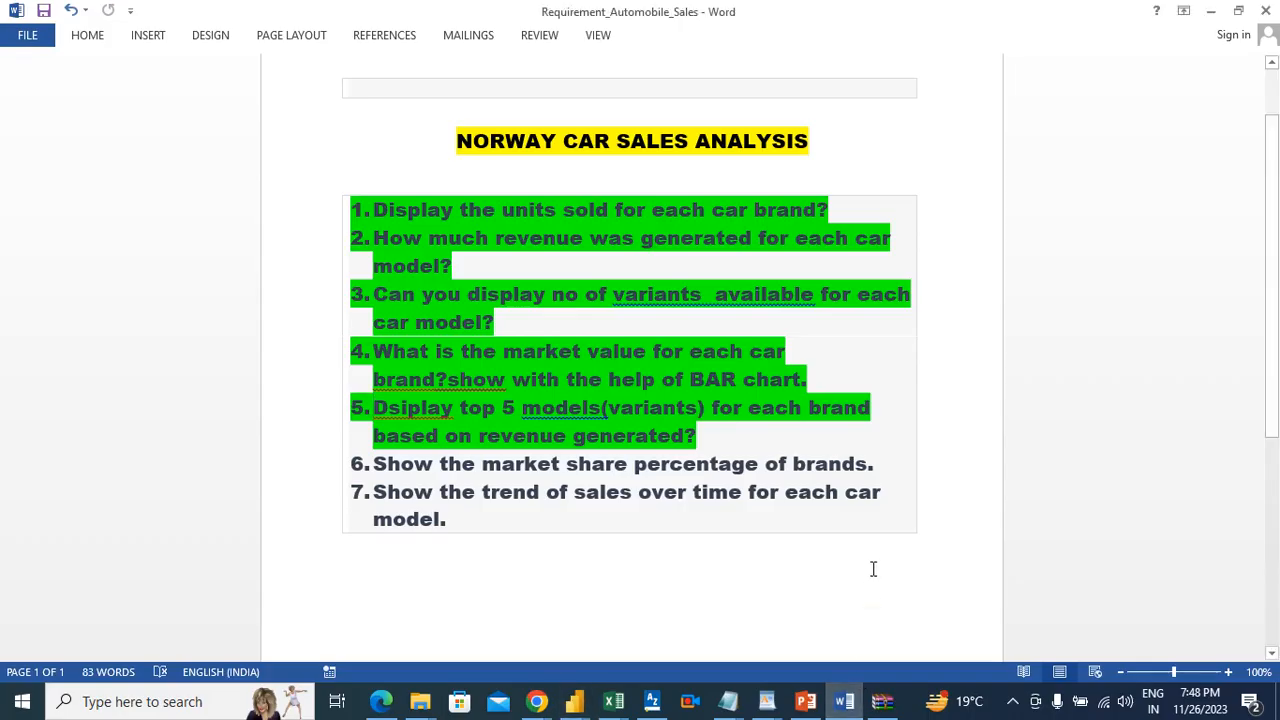
{"action": "key", "text": "alt+Tab"}
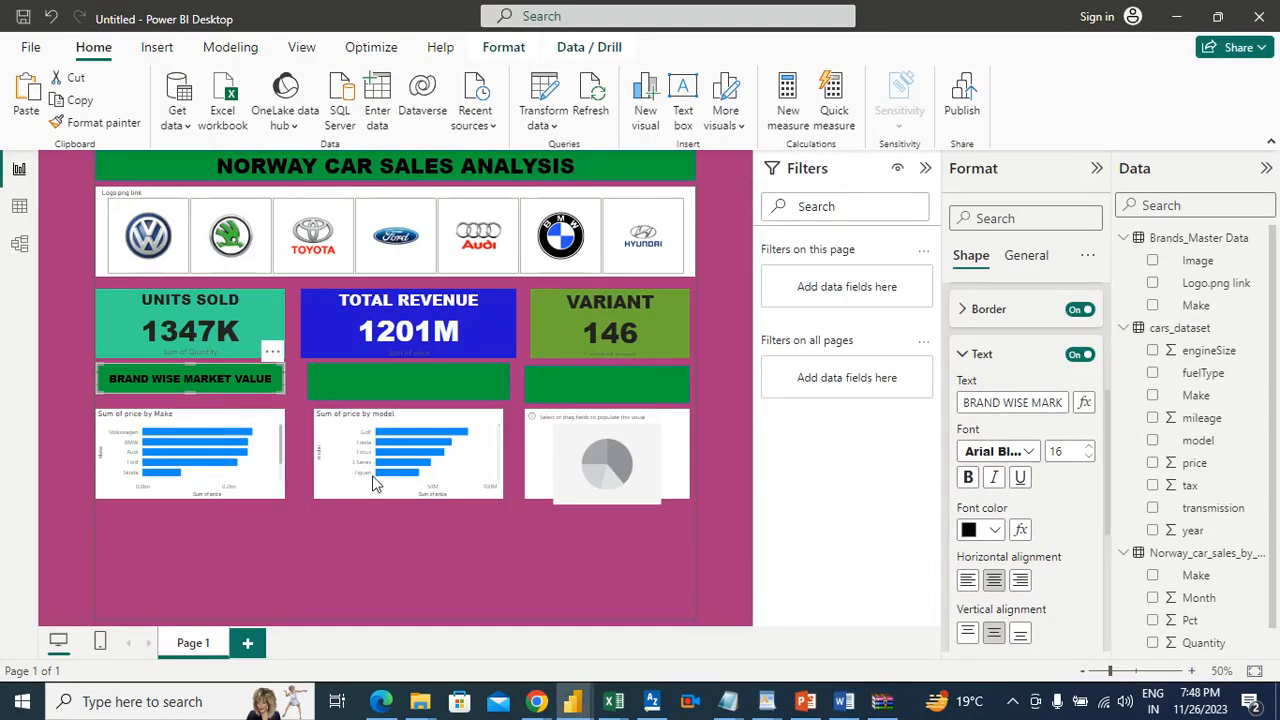
{"action": "left_click", "coordinate": [389, 377]}
{"action": "left_click", "coordinate": [389, 376]}
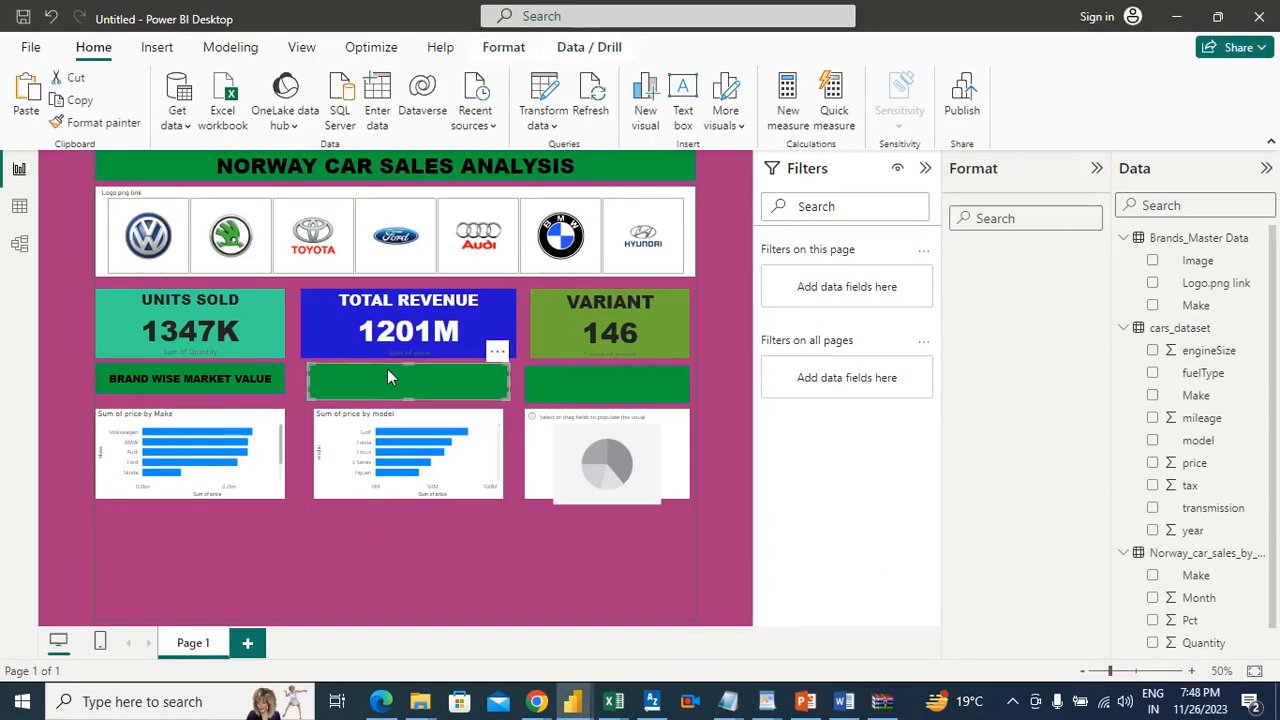
{"action": "key", "text": "alt+Tab"}
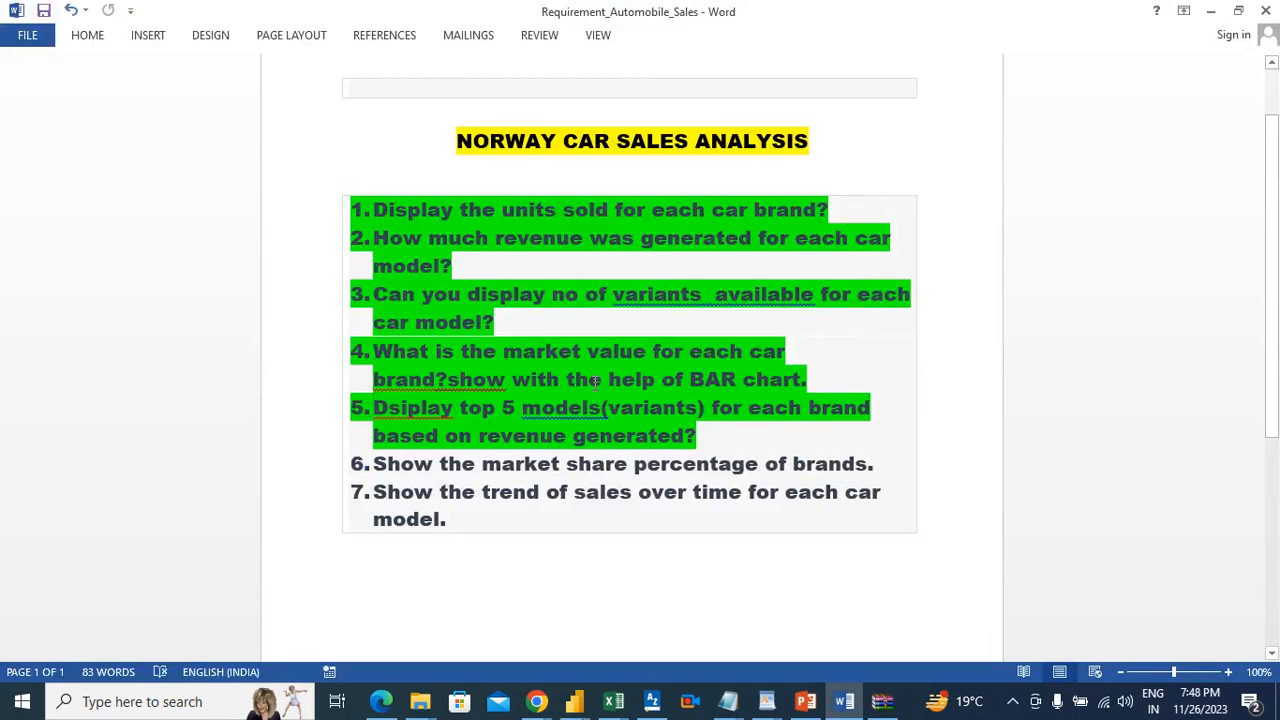
{"action": "key", "text": "alt+Tab"}
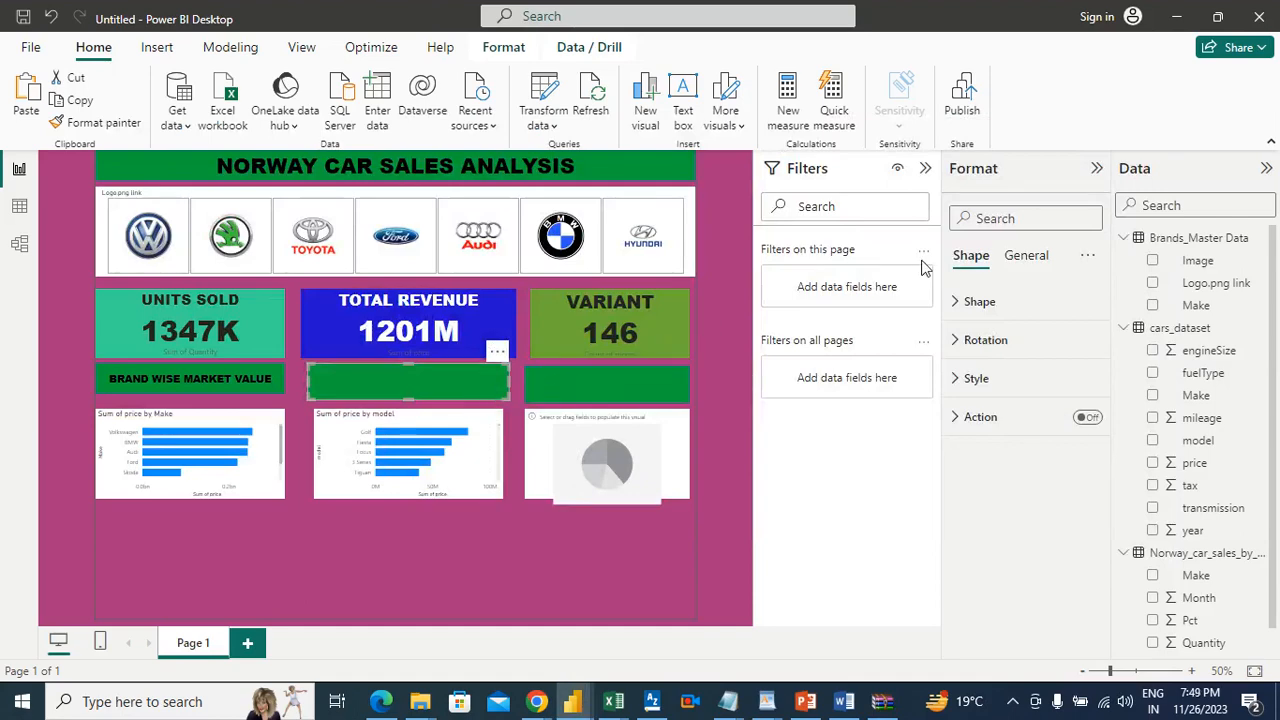
{"action": "left_click", "coordinate": [1000, 390]}
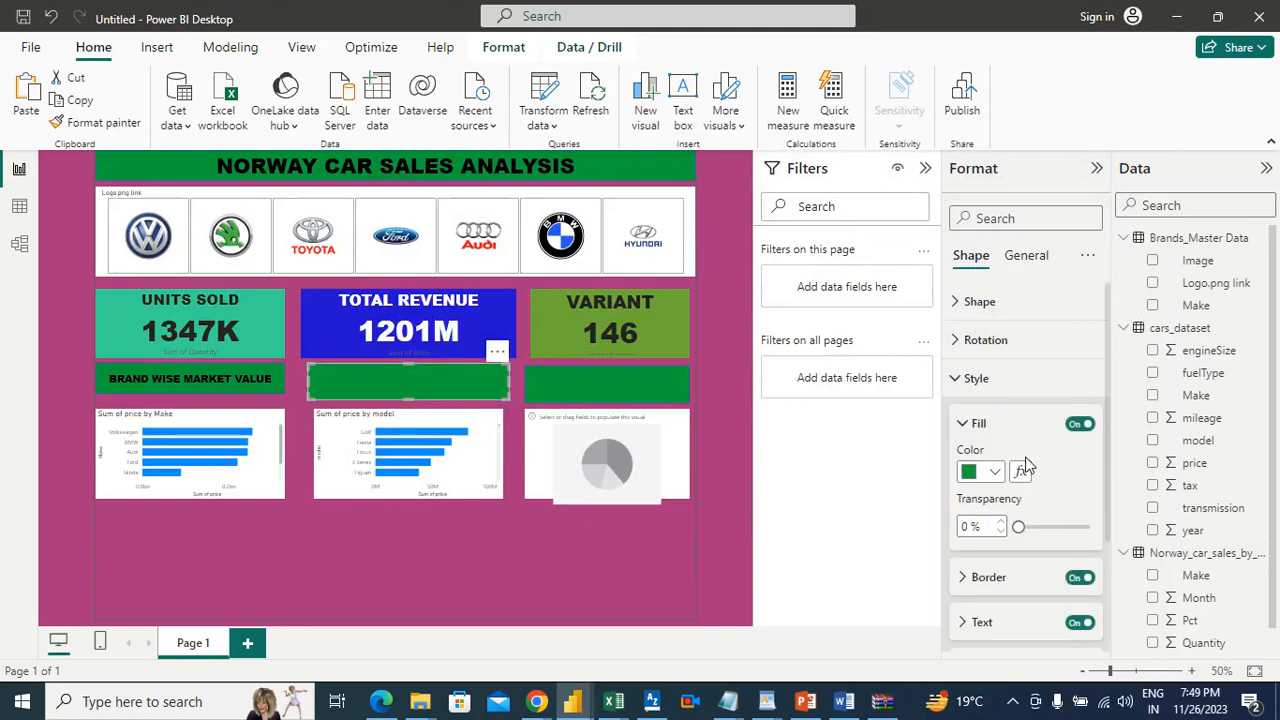
{"action": "left_click", "coordinate": [1007, 623]}
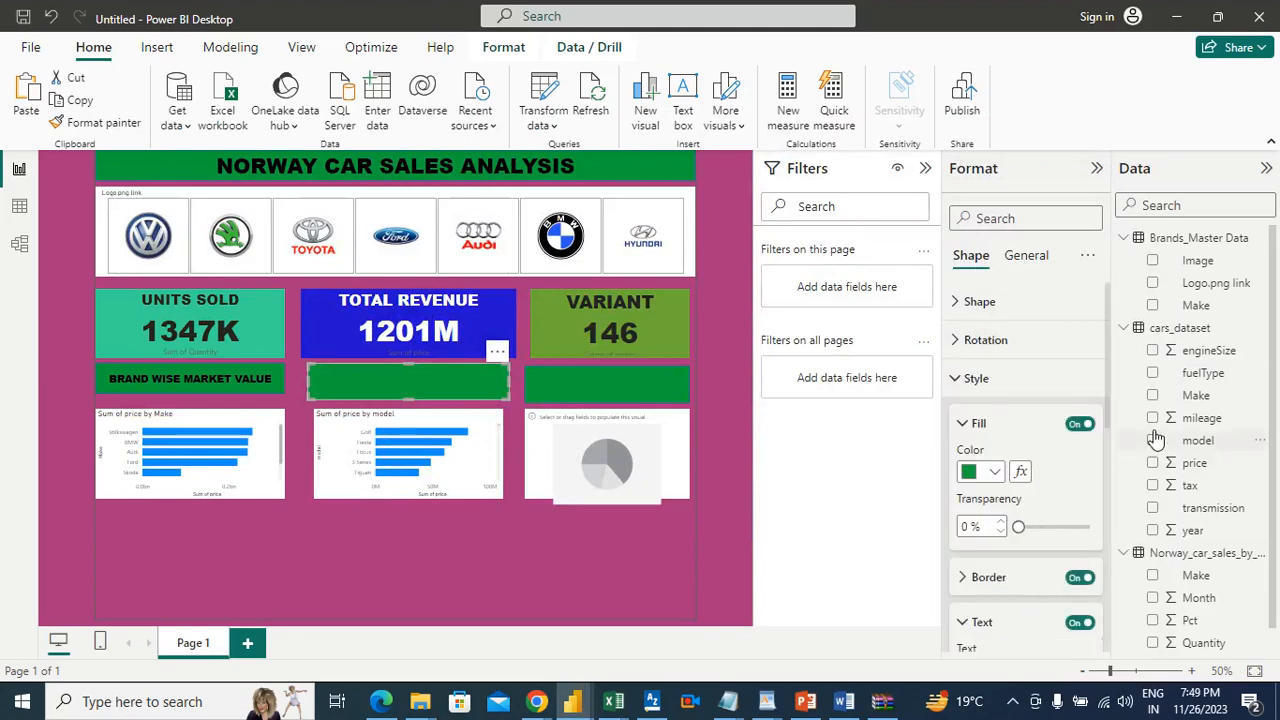
{"action": "scroll", "coordinate": [1108, 400], "scroll_direction": "down", "scroll_amount": 1}
{"action": "scroll", "coordinate": [1108, 430], "scroll_direction": "down", "scroll_amount": 4}
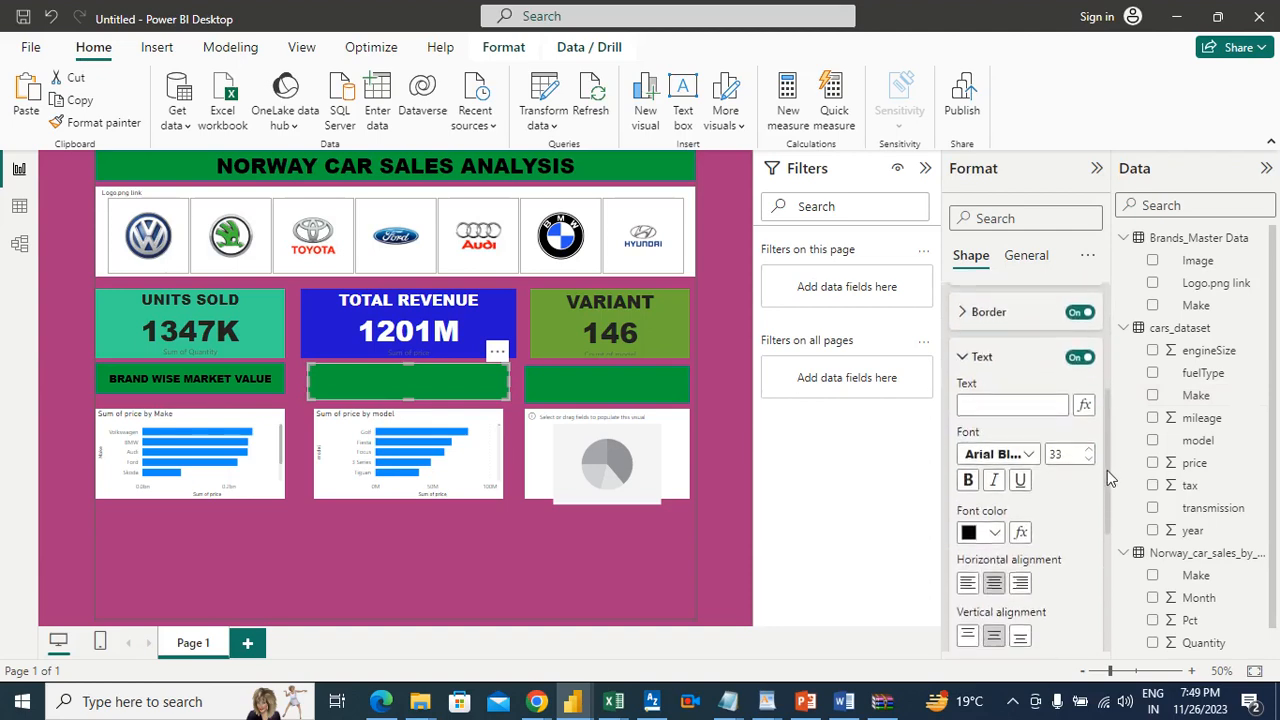
{"action": "left_click", "coordinate": [982, 388]}
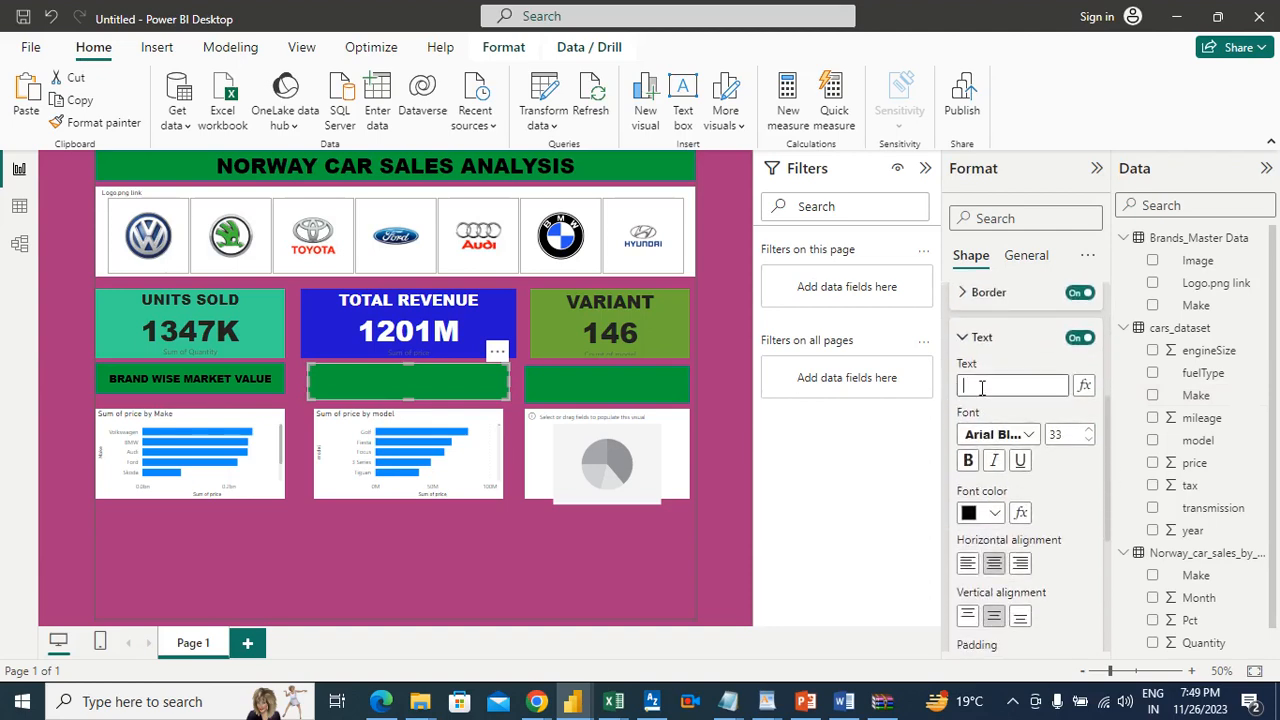
{"action": "type", "text": "top"}
{"action": "key", "text": "BackSpace"}
{"action": "key", "text": "BackSpace"}
{"action": "key", "text": "BackSpace"}
{"action": "type", "text": "TOP"}
Step: Reduce the font size of the text in the banner above the model chart to 15
{"action": "left_click", "coordinate": [1089, 439]}
{"action": "left_click", "coordinate": [1089, 439]}
{"action": "left_click", "coordinate": [1089, 439]}
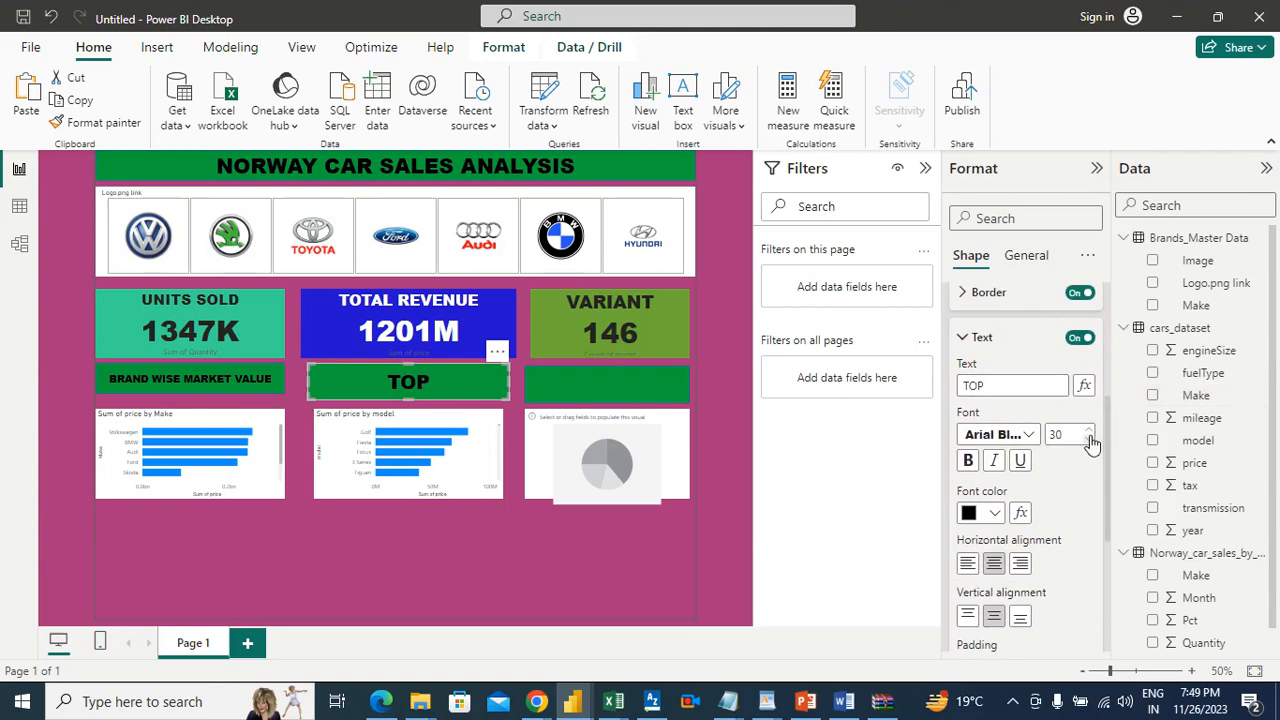
{"action": "left_click", "coordinate": [1089, 439]}
{"action": "left_click", "coordinate": [1089, 439]}
{"action": "left_click", "coordinate": [1089, 439]}
{"action": "left_click", "coordinate": [1089, 439]}
{"action": "left_click", "coordinate": [1089, 439]}
{"action": "left_click", "coordinate": [1089, 439]}
{"action": "left_click", "coordinate": [1089, 439]}
{"action": "left_click", "coordinate": [1089, 439]}
{"action": "left_click", "coordinate": [1089, 439]}
{"action": "left_click", "coordinate": [1089, 439]}
{"action": "left_click", "coordinate": [1089, 439]}
{"action": "left_click", "coordinate": [1089, 439]}
{"action": "left_click", "coordinate": [1089, 439]}
{"action": "left_click", "coordinate": [1089, 439]}
{"action": "left_click", "coordinate": [1089, 439]}
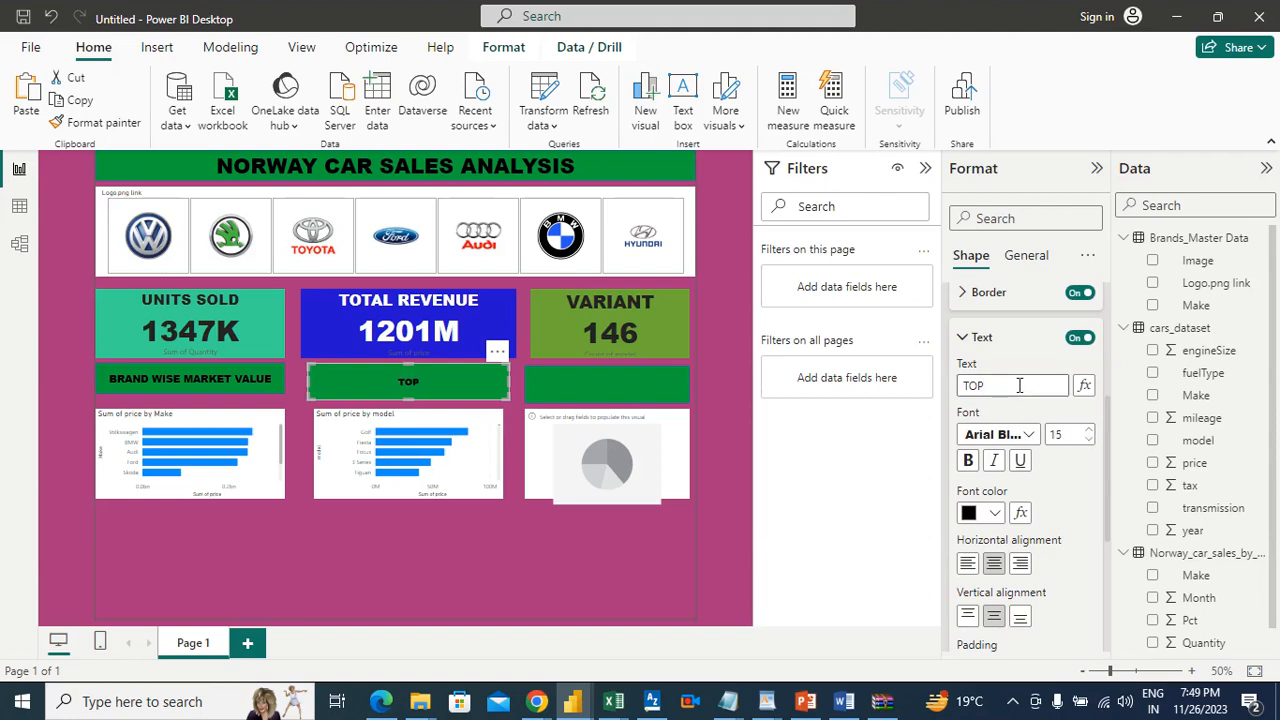
Step: Extend the text of the banner above the model chart to "TOP 5 VARIANTS BASED ON REVENUE"
{"action": "type", "text": "5"}
{"action": "type", "text": " variants"}
{"action": "type", "text": " VARIANTS"}
{"action": "type", "text": " BASED"}
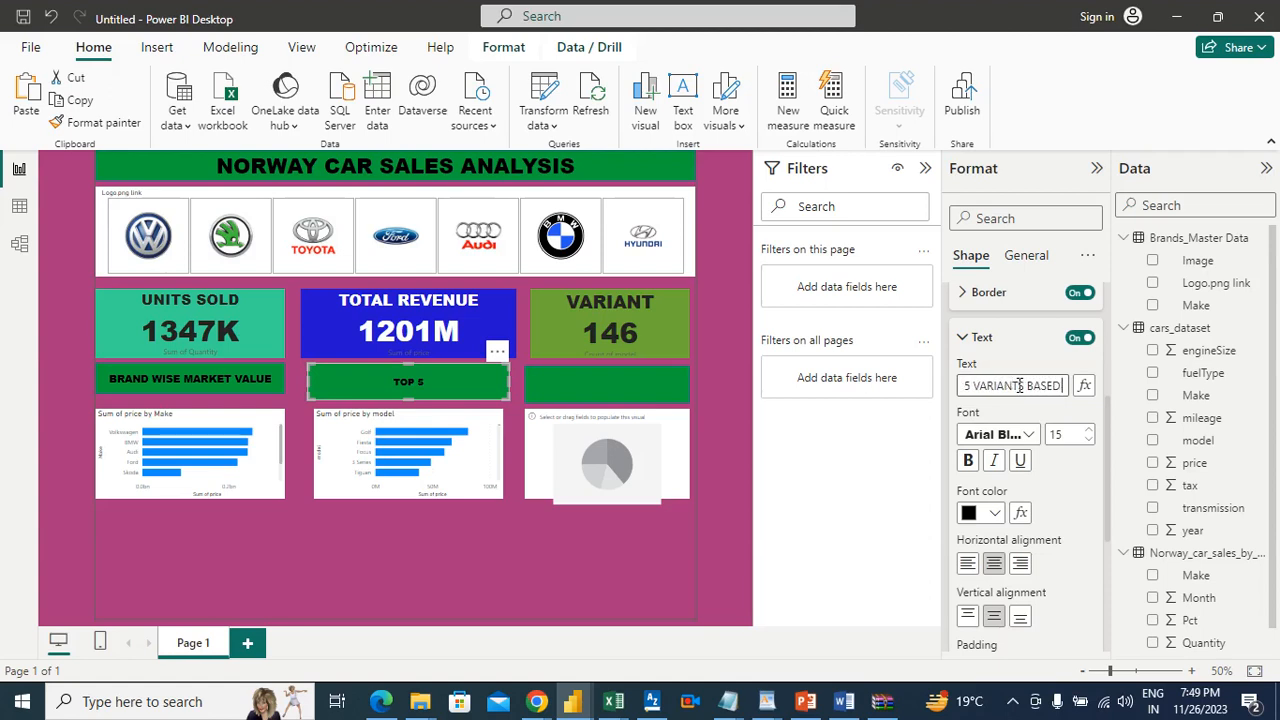
{"action": "type", "text": " ON REVEN"}
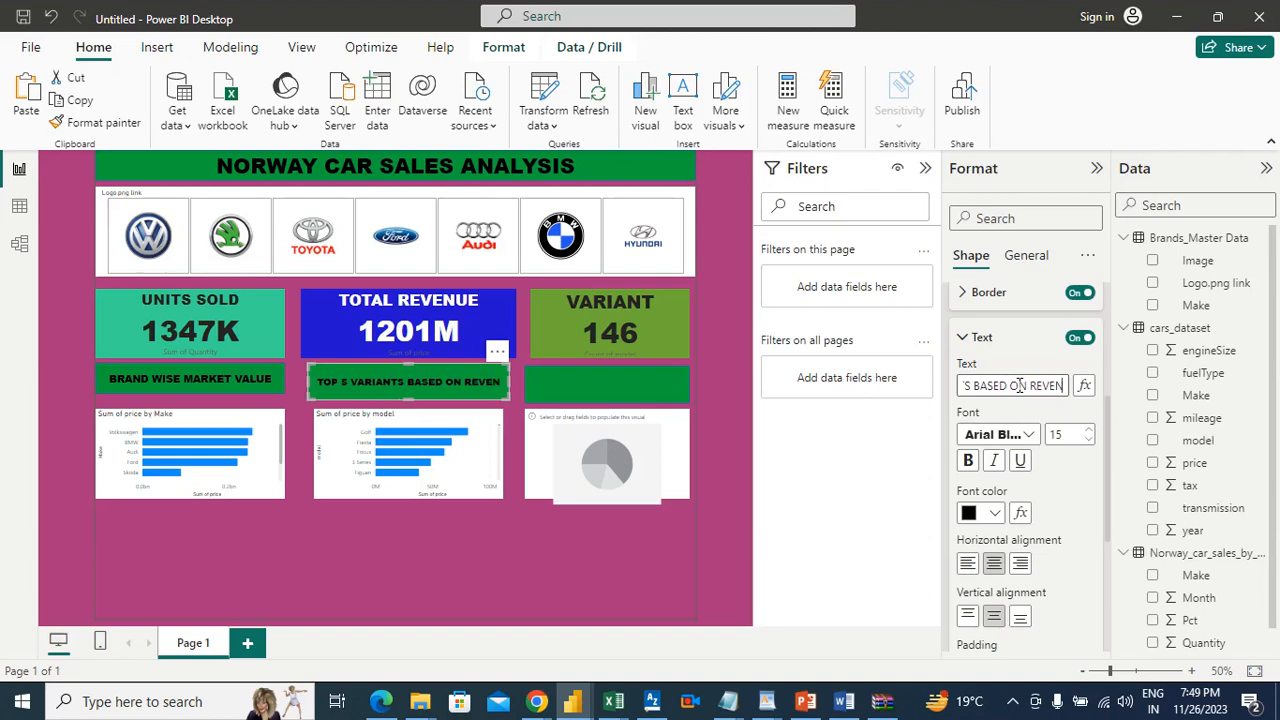
{"action": "type", "text": "UE"}
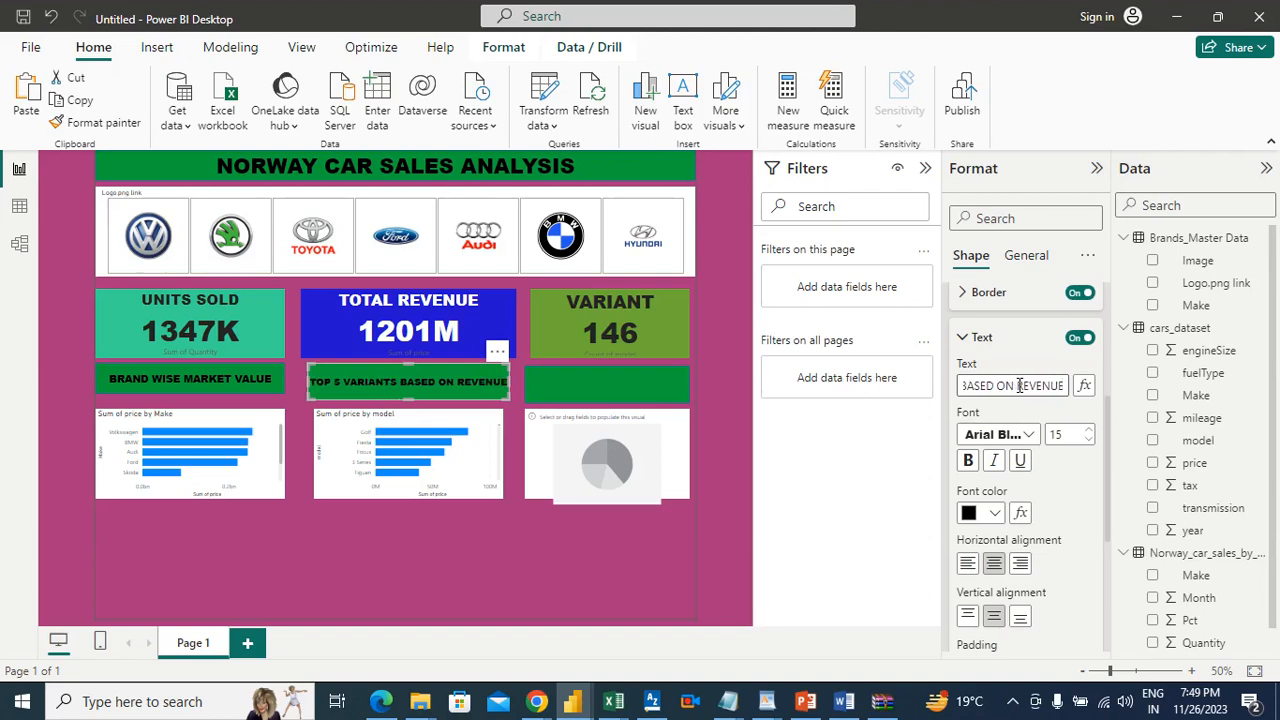
{"action": "left_click", "coordinate": [504, 589]}
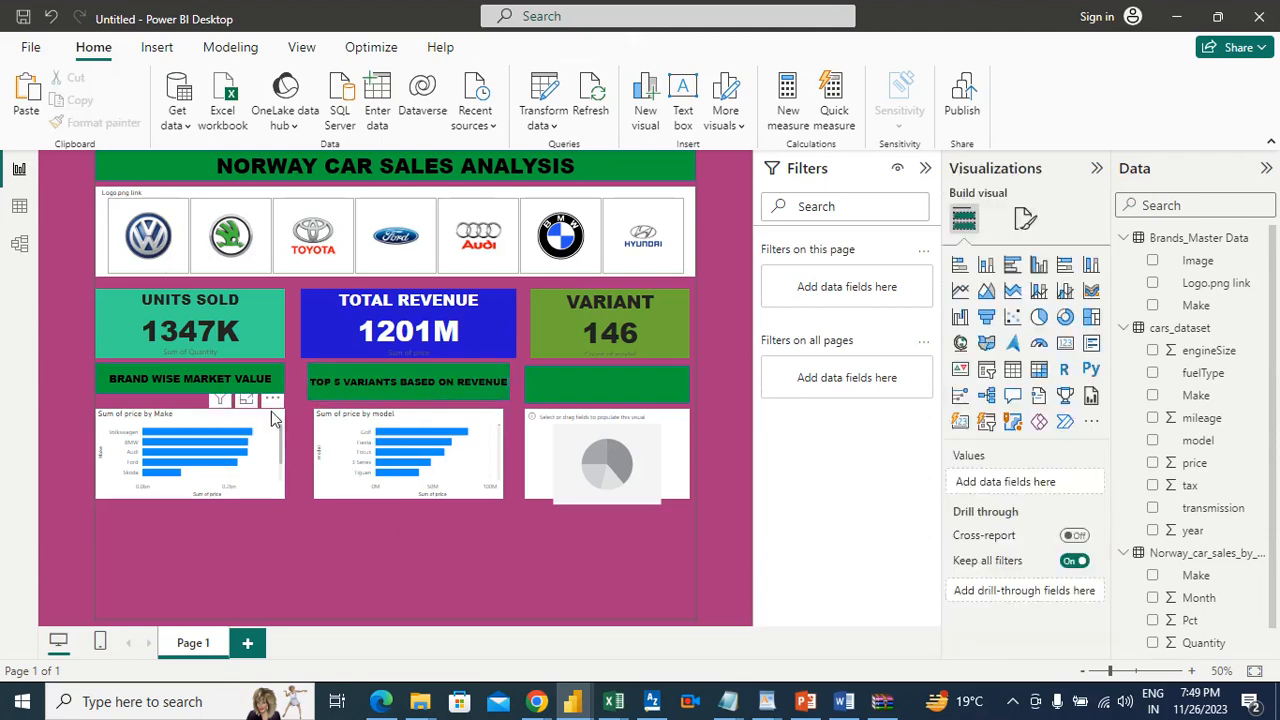
Step: Set the font size of the "BRAND WISE MARKET VALUE" banner text to 15
{"action": "left_click", "coordinate": [228, 374]}
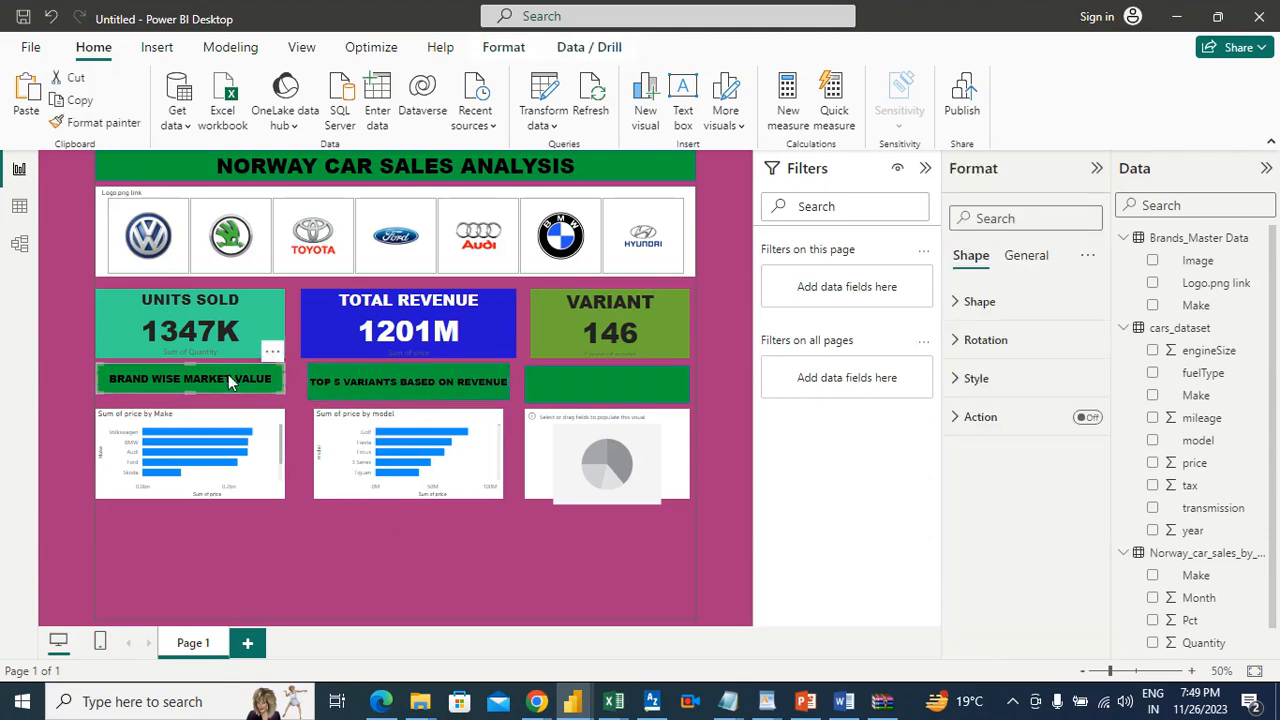
{"action": "left_click", "coordinate": [975, 378]}
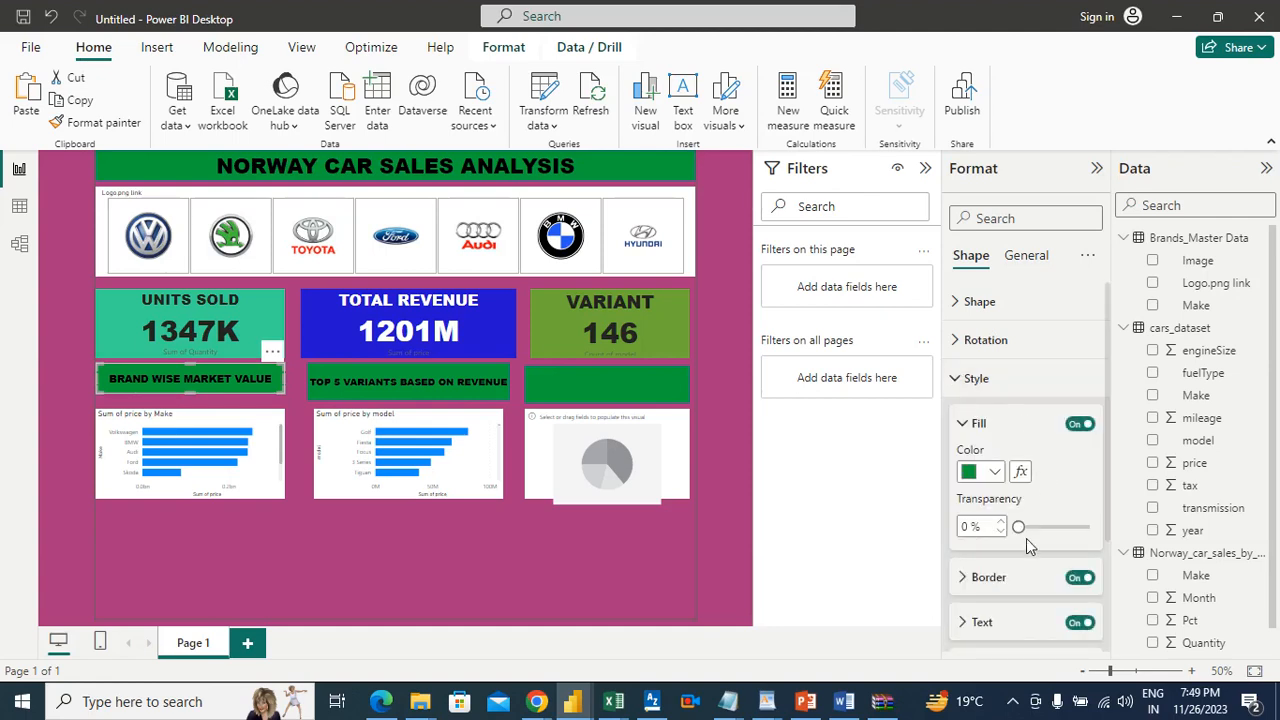
{"action": "left_click", "coordinate": [1006, 622]}
{"action": "left_click_drag", "start_coordinate": [1112, 424], "coordinate": [1113, 516]}
{"action": "left_click", "coordinate": [1088, 468]}
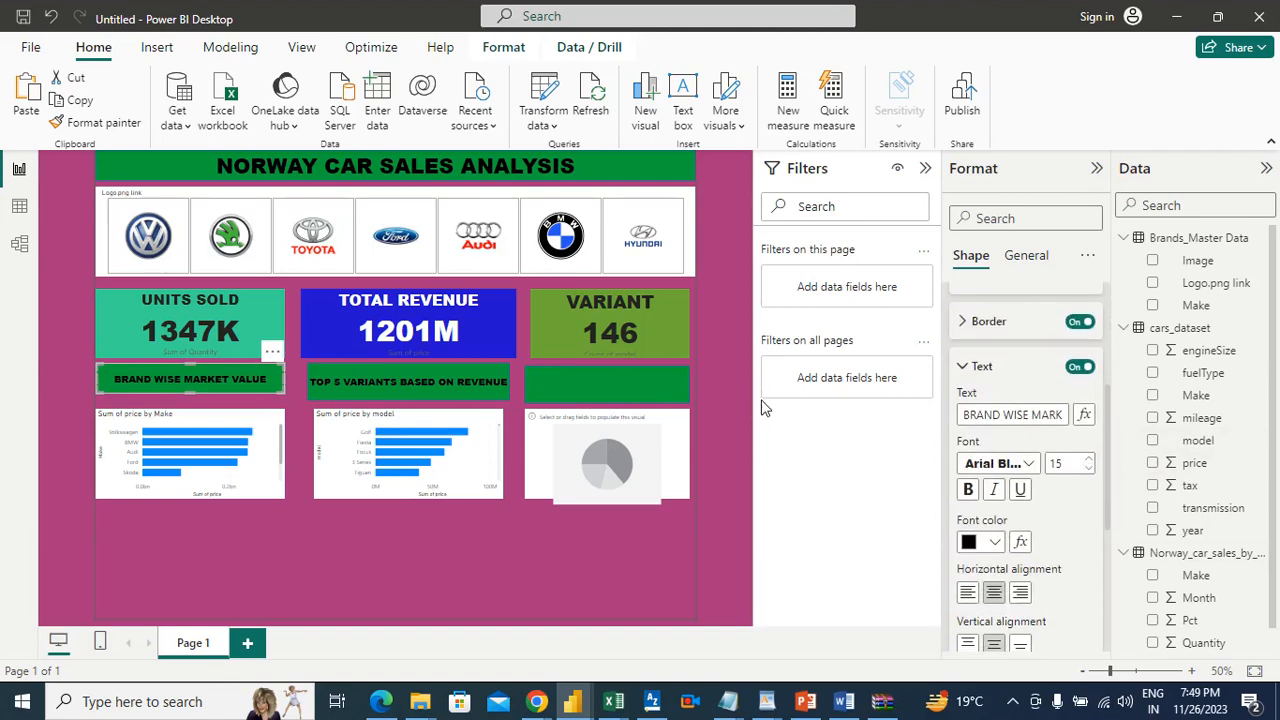
{"action": "left_click", "coordinate": [742, 430]}
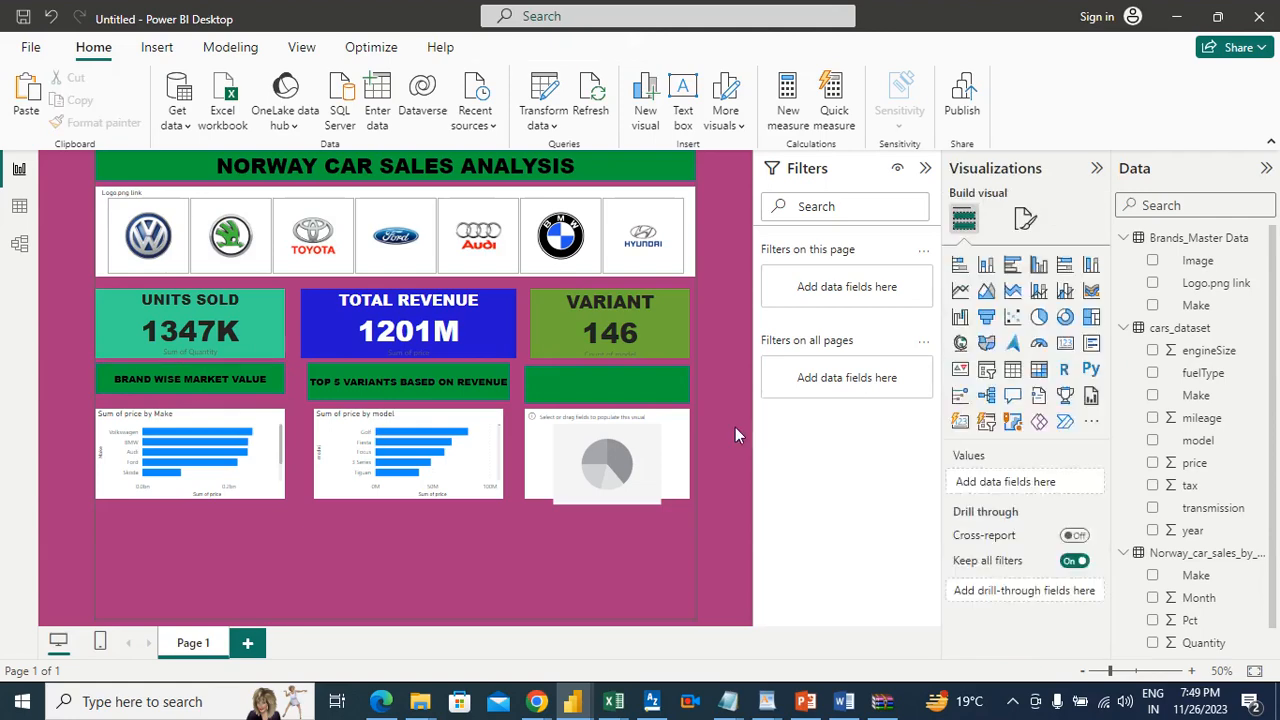
Step: Stretch the Make chart and the model chart slightly upward so their upper edges sit closer to their banners
{"action": "left_click", "coordinate": [480, 385]}
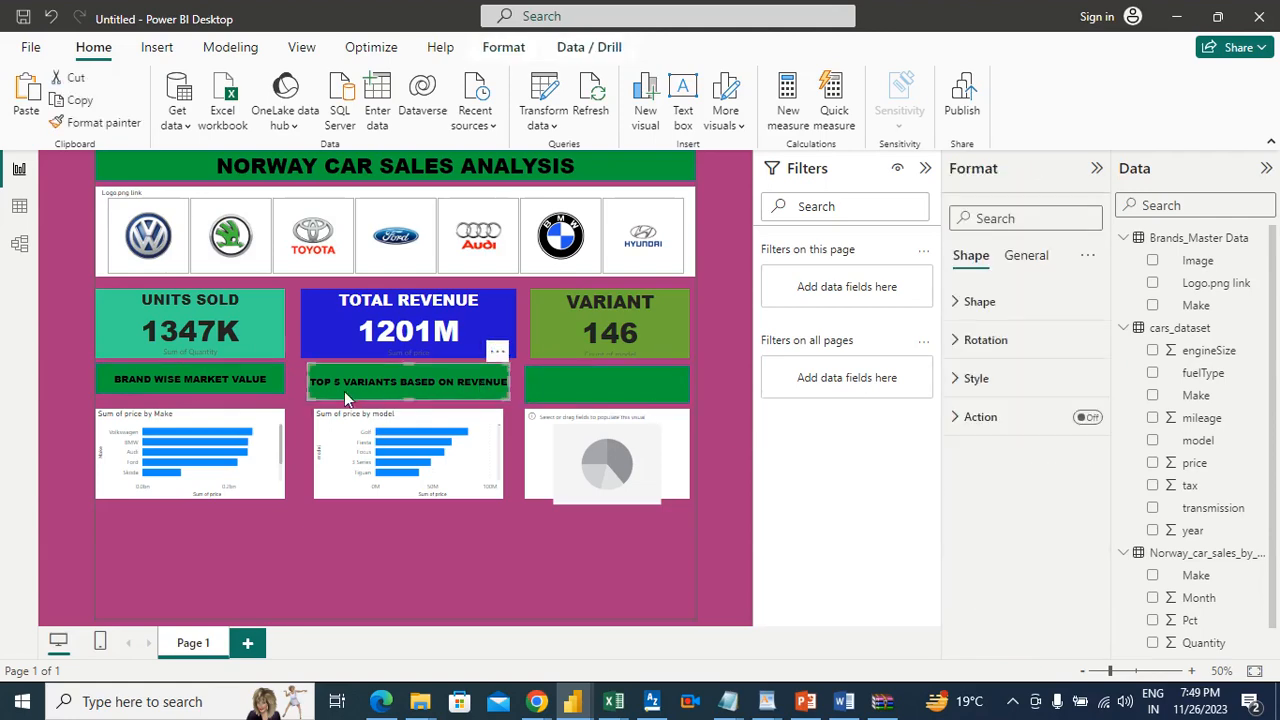
{"action": "left_click", "coordinate": [198, 419]}
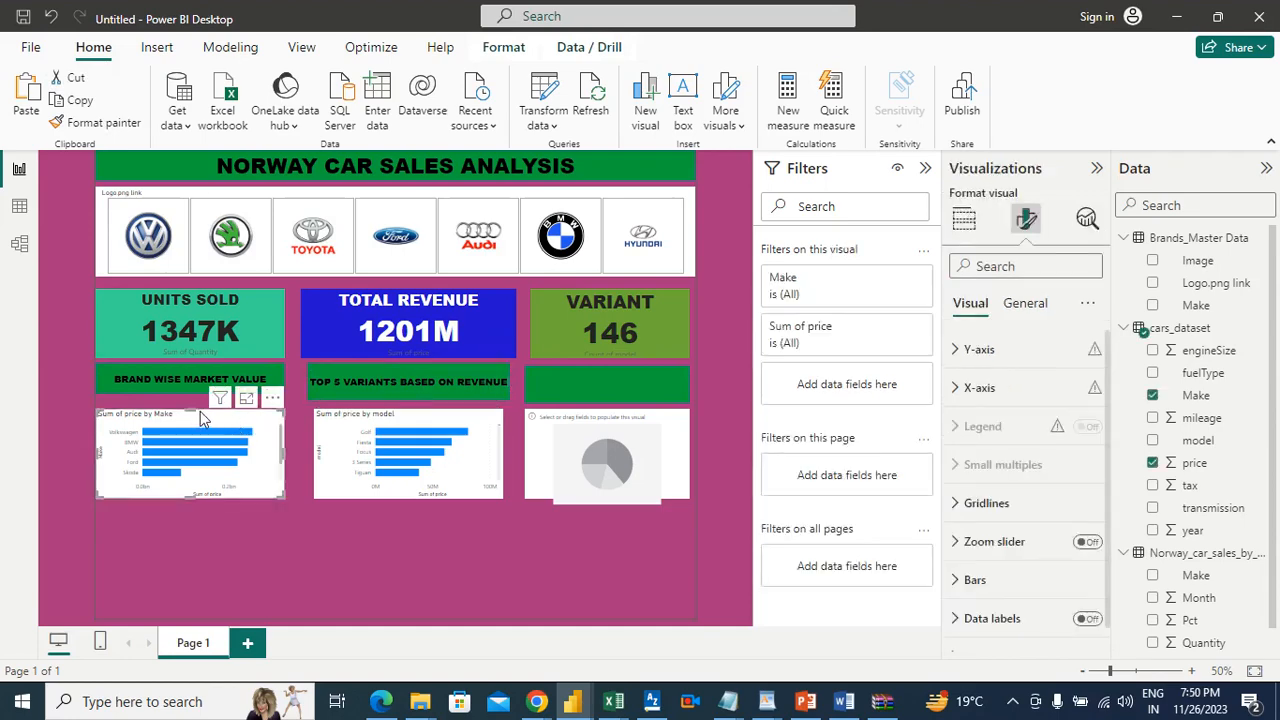
{"action": "left_click_drag", "start_coordinate": [197, 410], "coordinate": [196, 401]}
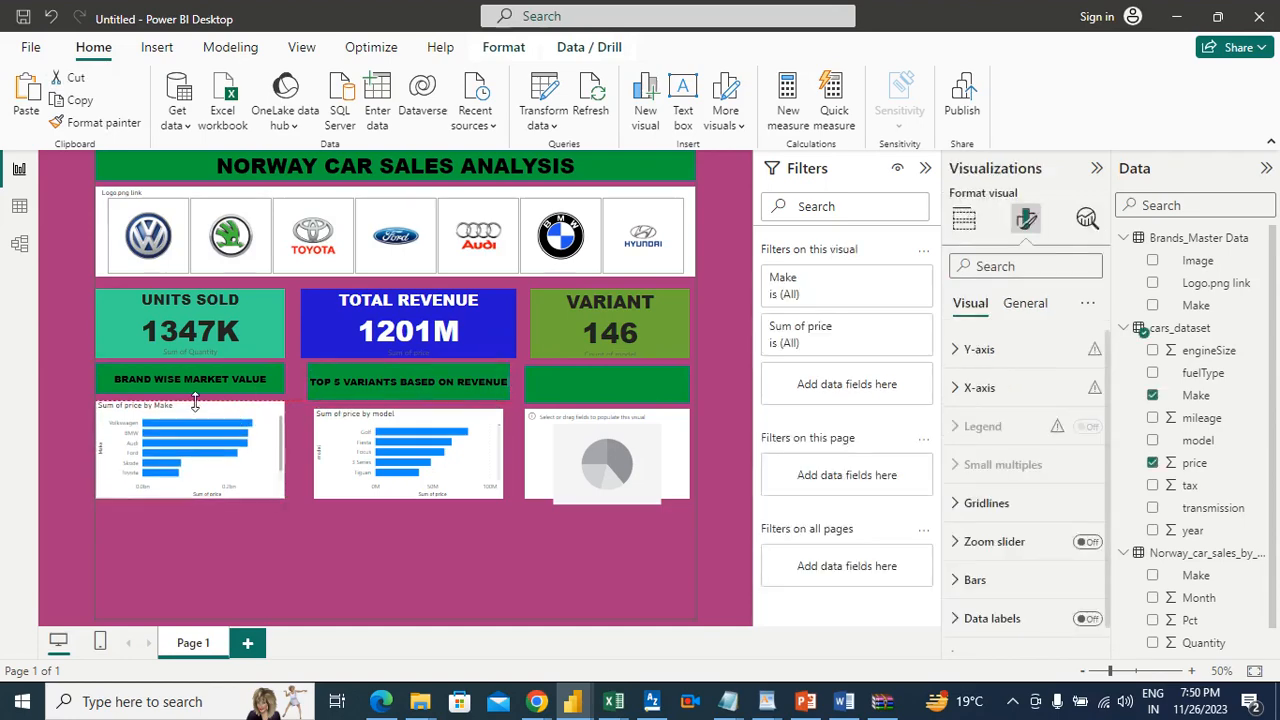
{"action": "left_click", "coordinate": [421, 420]}
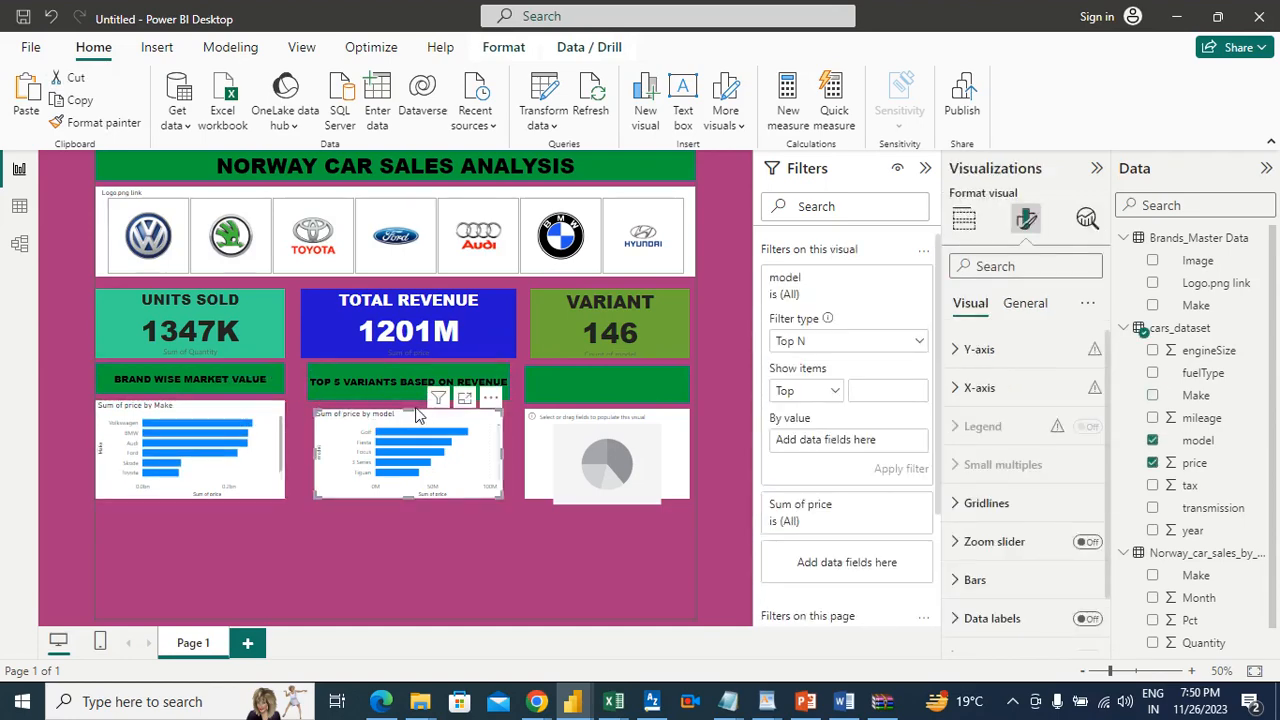
{"action": "left_click_drag", "start_coordinate": [406, 407], "coordinate": [406, 400]}
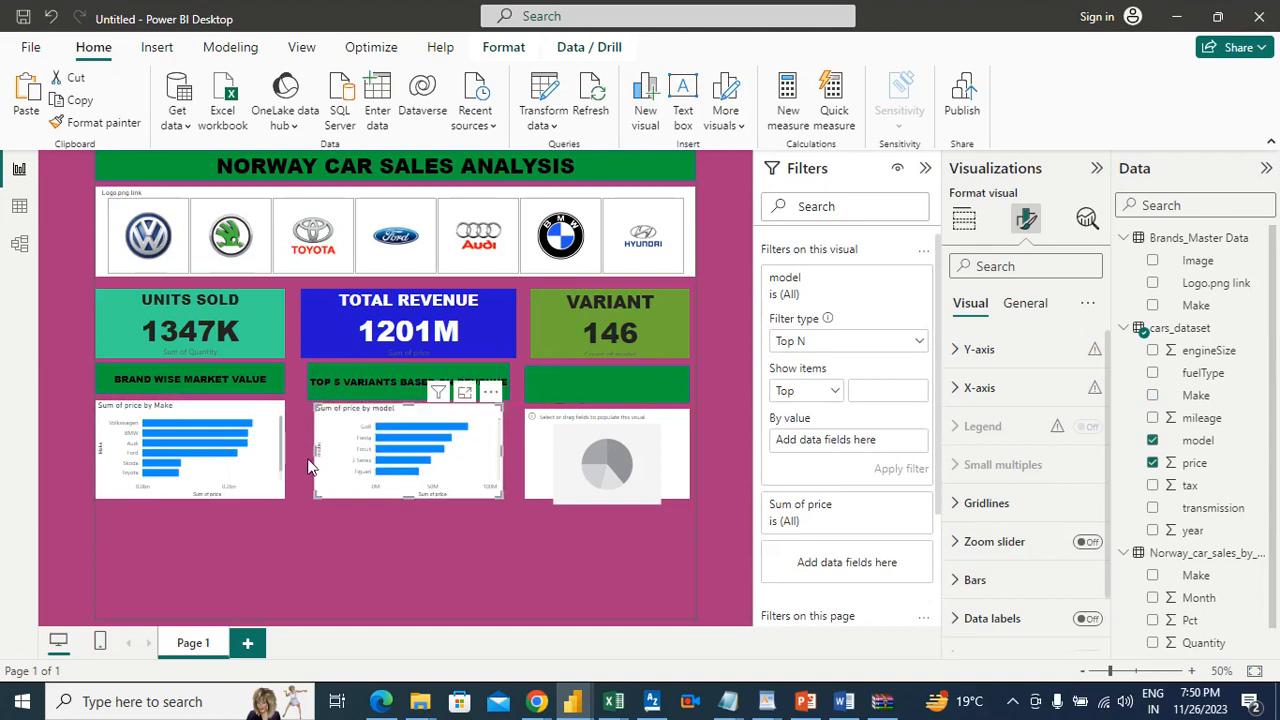
{"action": "left_click", "coordinate": [733, 448]}
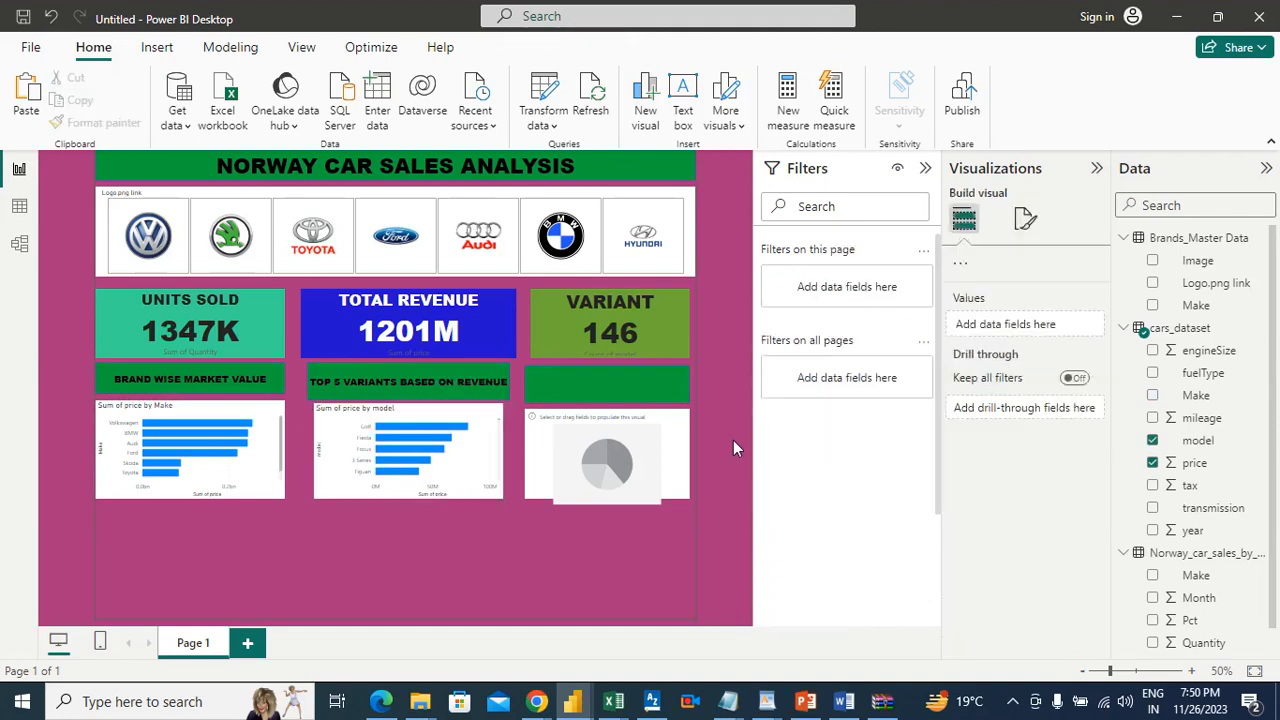
Step: Check the market share requirement in the Word document and set the font size of the banner above the pie chart to 18
{"action": "left_click", "coordinate": [845, 701]}
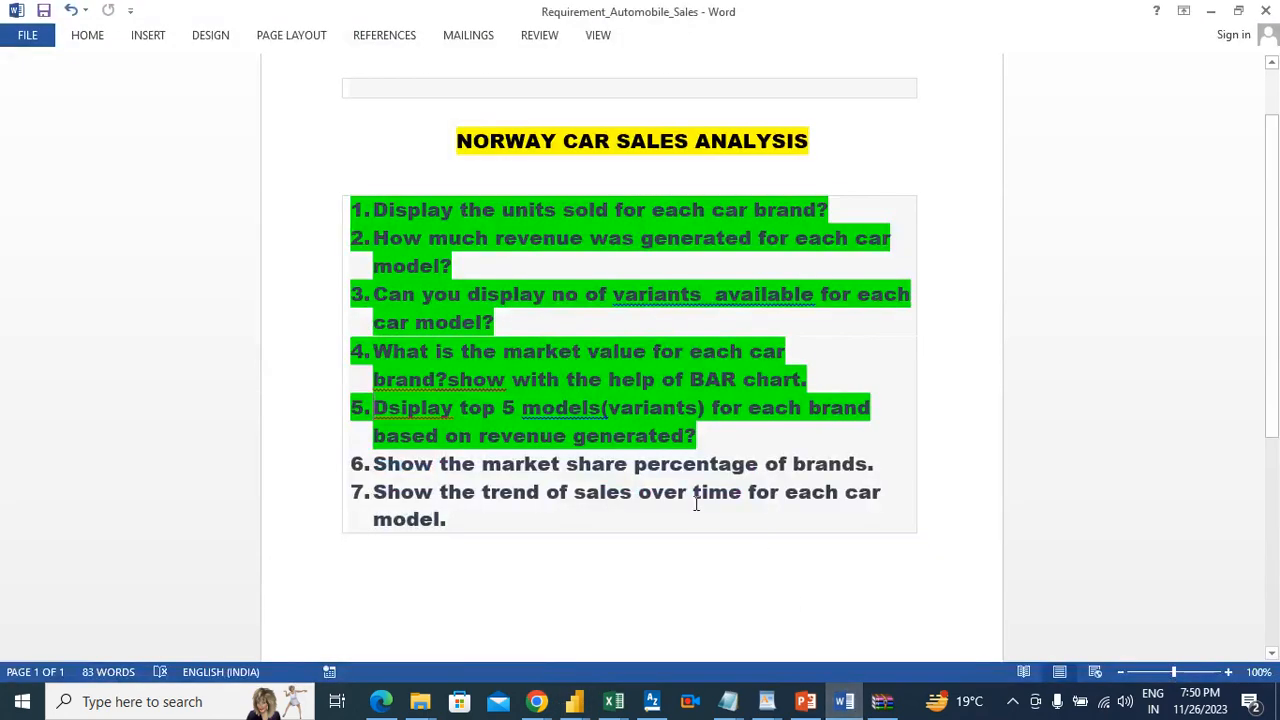
{"action": "key", "text": "alt+Tab"}
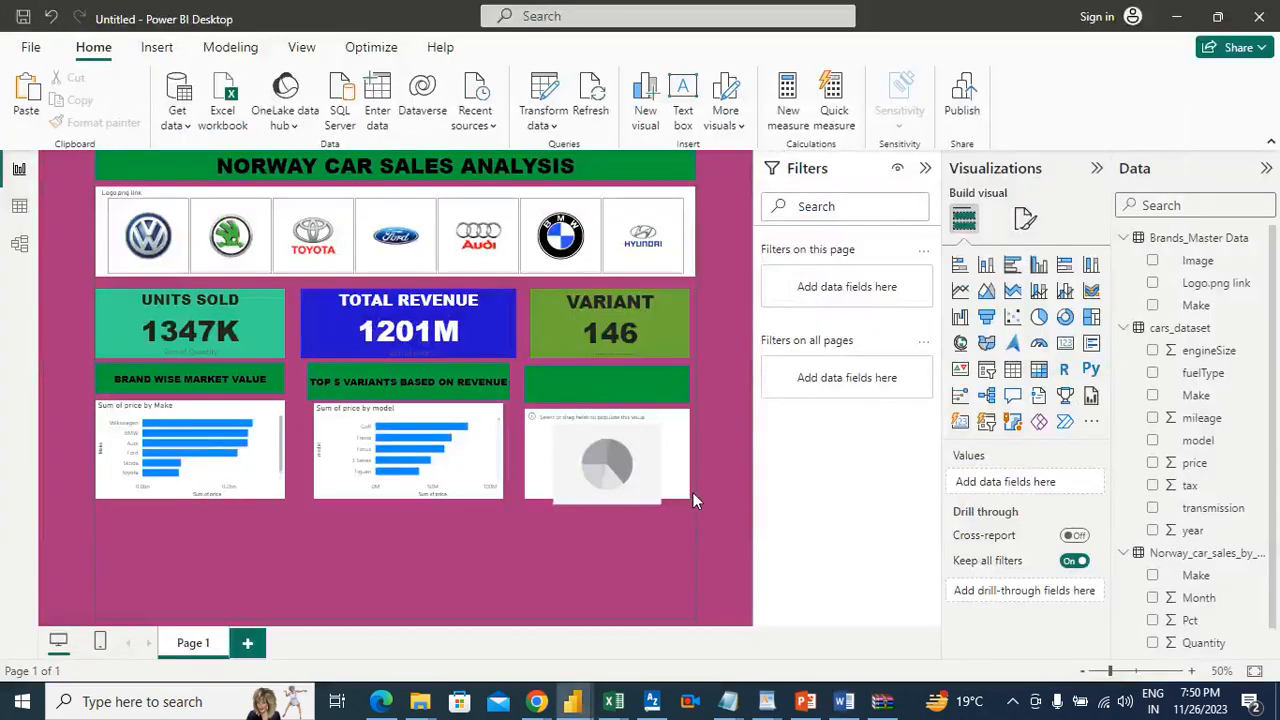
{"action": "left_click", "coordinate": [634, 380]}
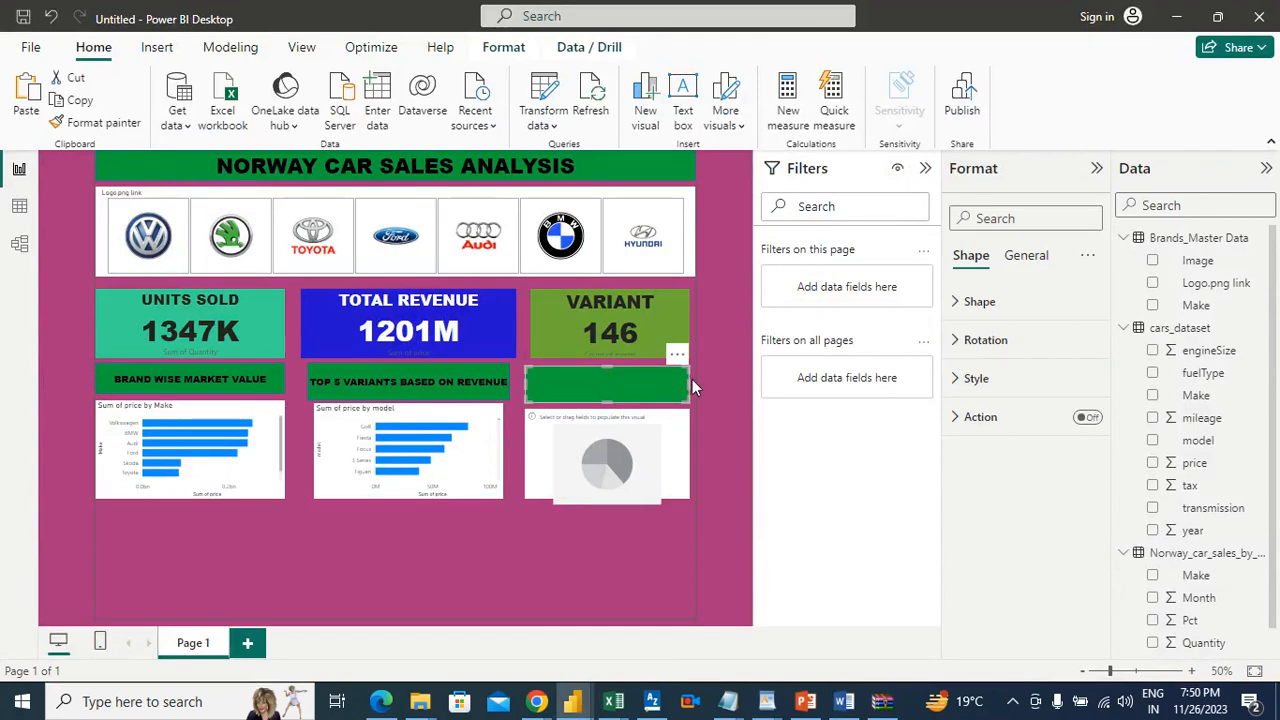
{"action": "left_click", "coordinate": [972, 382]}
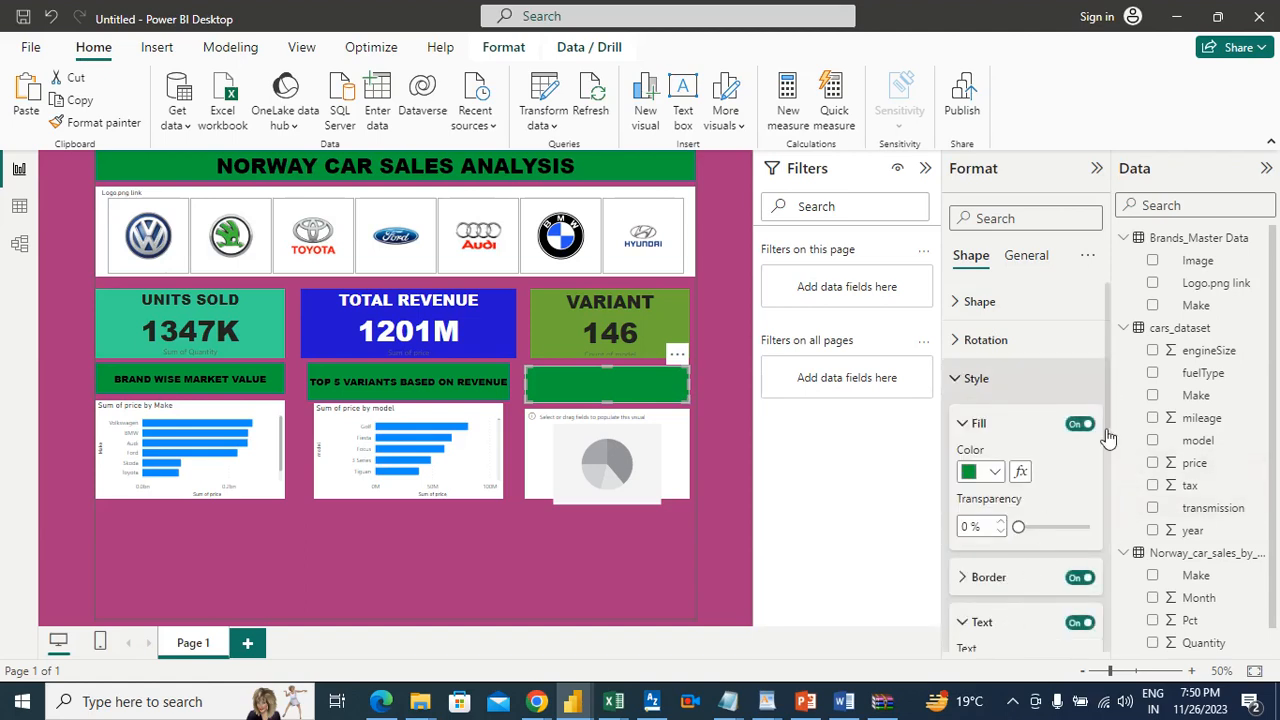
{"action": "left_click_drag", "start_coordinate": [1108, 436], "coordinate": [1112, 498]}
{"action": "left_click", "coordinate": [968, 444]}
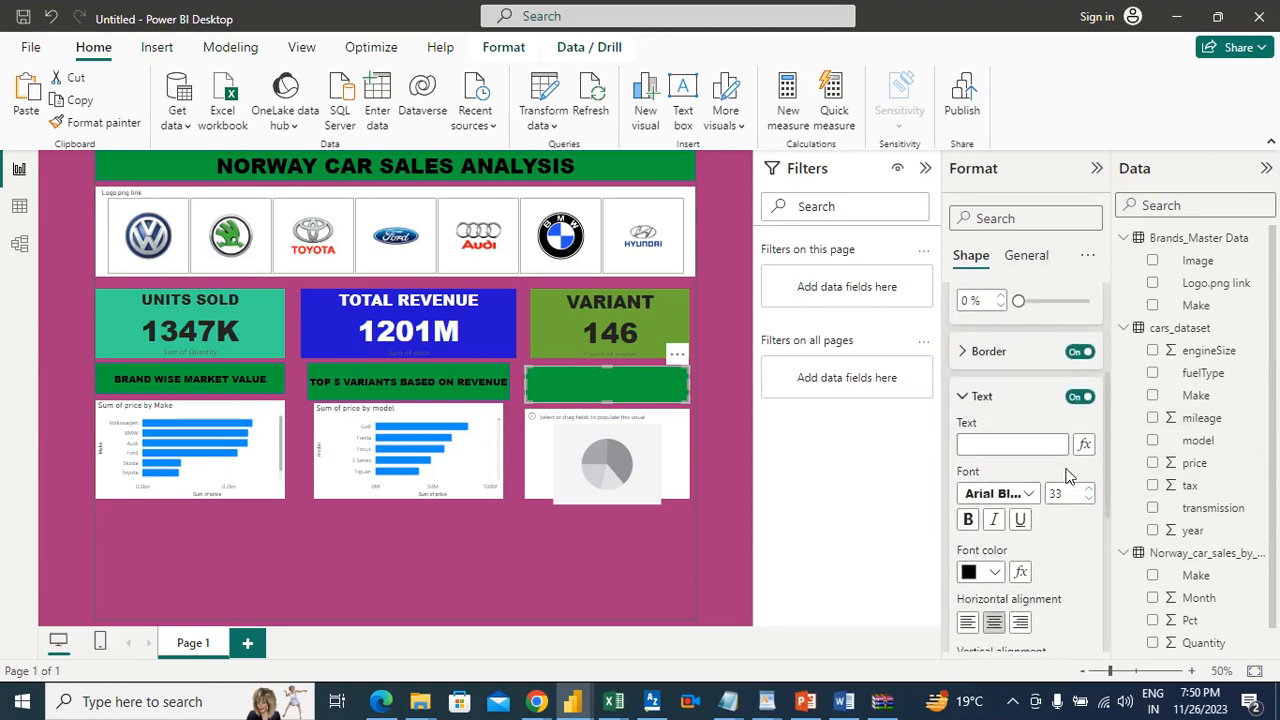
{"action": "left_click", "coordinate": [1088, 499]}
{"action": "left_click", "coordinate": [1088, 499]}
{"action": "left_click", "coordinate": [1088, 499]}
{"action": "left_click", "coordinate": [1088, 499]}
{"action": "left_click", "coordinate": [1088, 499]}
Step: Give the green banner above the pie chart the text "MARKET SHARE OF BRANDS"
{"action": "left_click", "coordinate": [1028, 443]}
{"action": "type", "text": "market"}
{"action": "key", "text": "BackSpace"}
{"action": "key", "text": "BackSpace"}
{"action": "key", "text": "BackSpace"}
{"action": "key", "text": "BackSpace"}
{"action": "key", "text": "BackSpace"}
{"action": "key", "text": "BackSpace"}
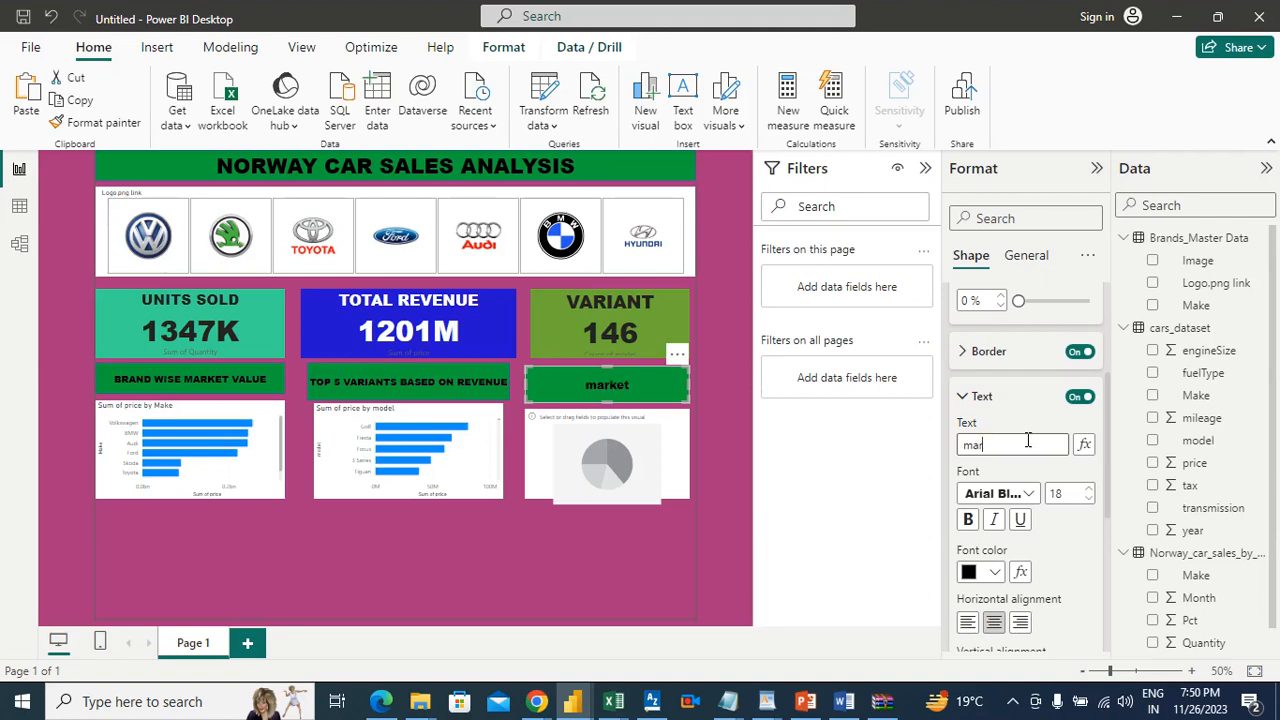
{"action": "type", "text": "MARKET SHARE "}
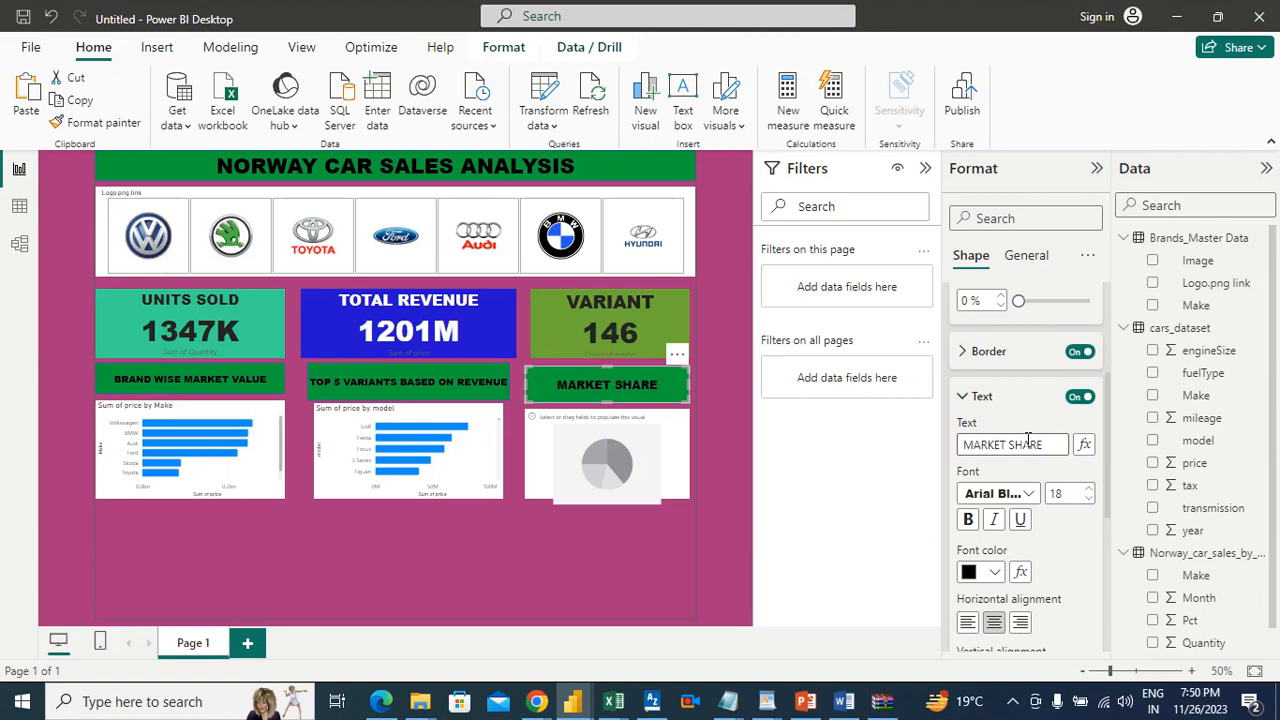
{"action": "type", "text": "OF BRANDS"}
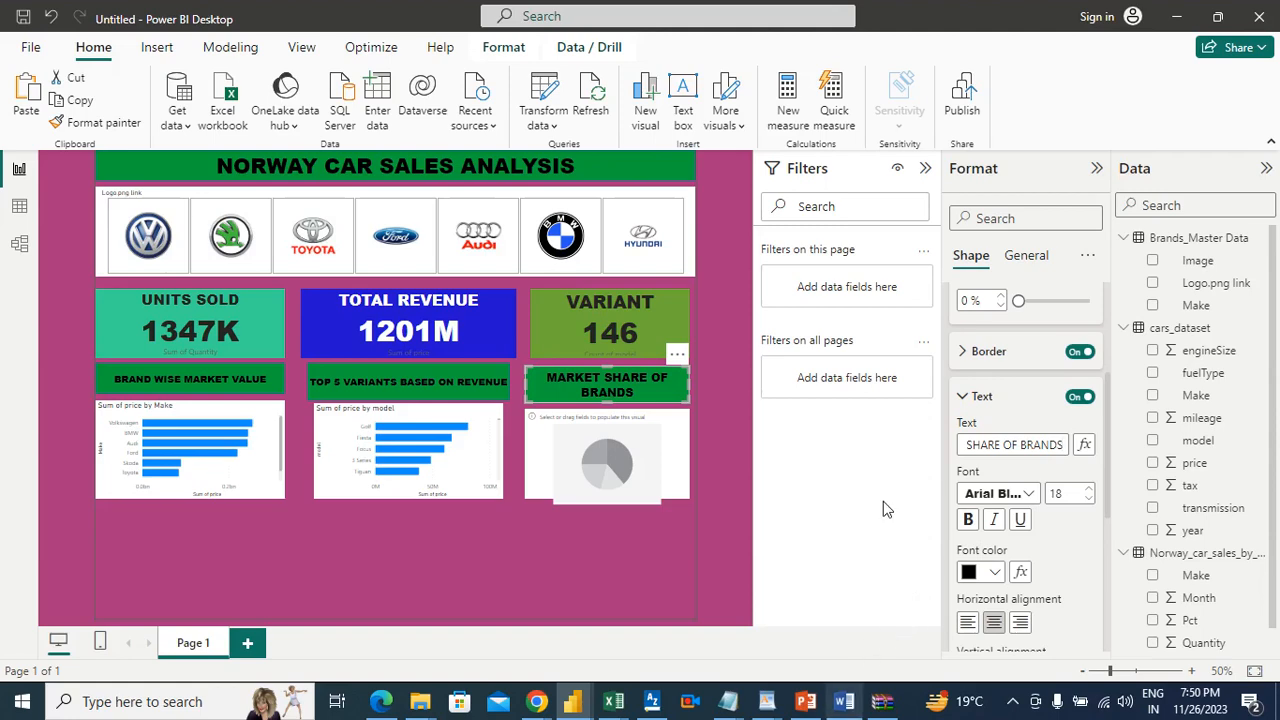
Step: Replace the text of the green banner above the pie chart with "BRANDWISE MARKET"
{"action": "triple_click", "coordinate": [1040, 447]}
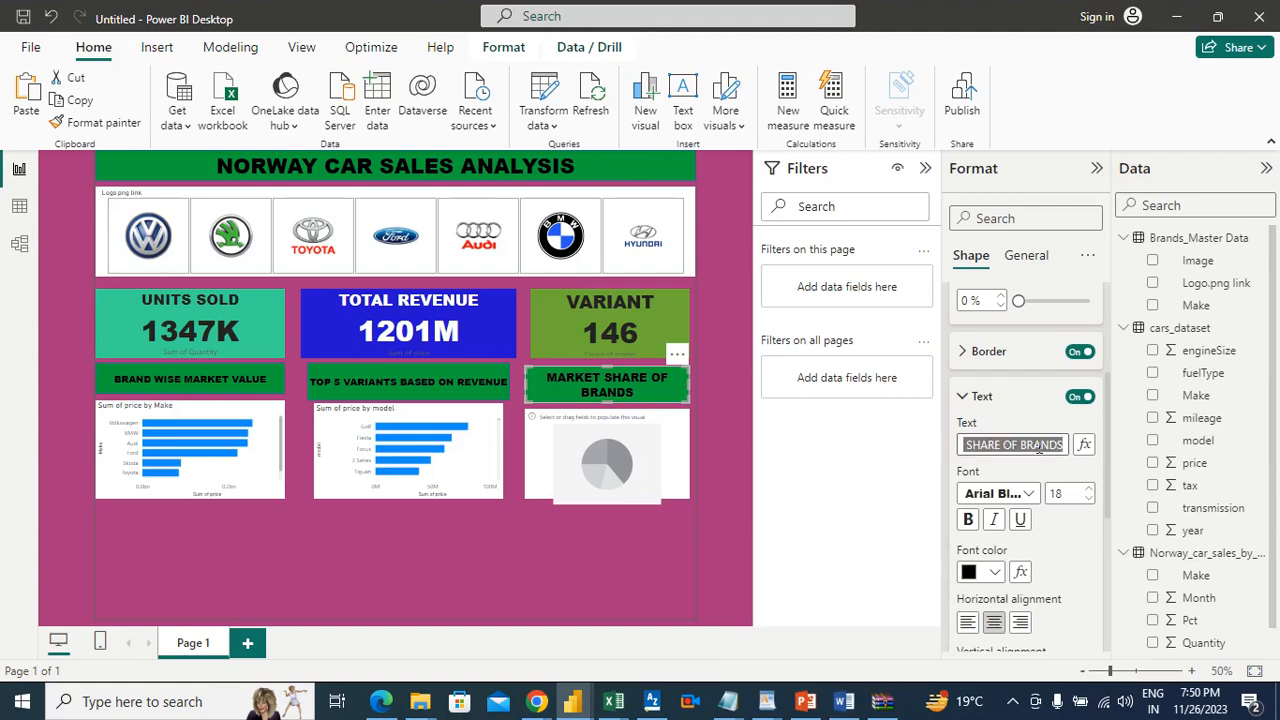
{"action": "key", "text": "BackSpace"}
{"action": "type", "text": "bran"}
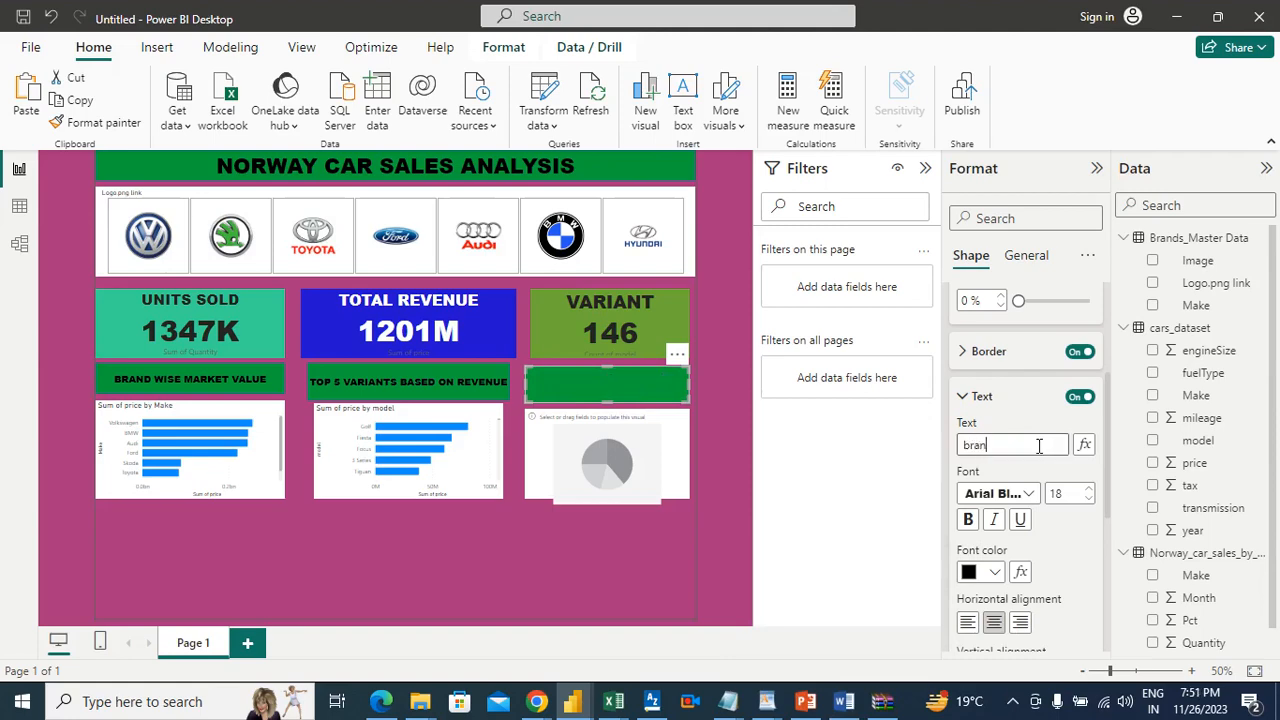
{"action": "key", "text": "BackSpace"}
{"action": "key", "text": "BackSpace"}
{"action": "key", "text": "BackSpace"}
{"action": "type", "text": "BRANDWISE MARKET"}
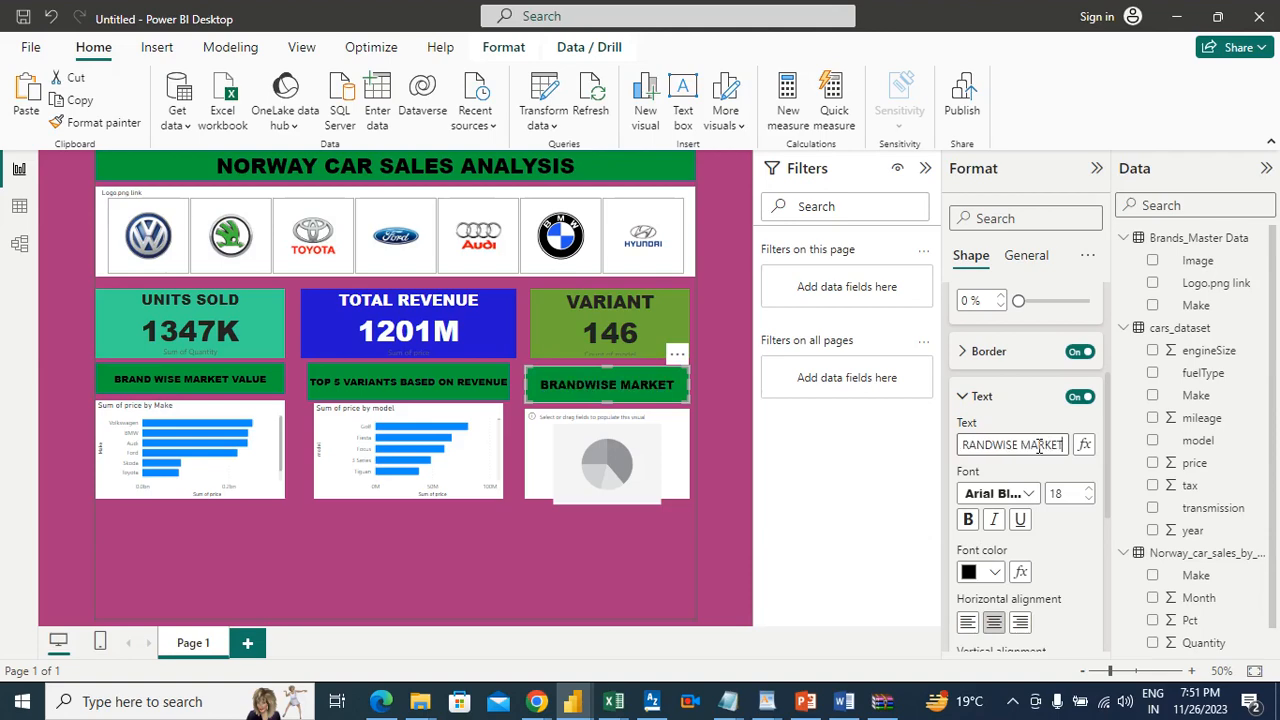
Step: Extend the pie chart banner's text to "BRANDWISE MARKET SHARE" and set its font size to 15
{"action": "double_click", "coordinate": [1090, 499]}
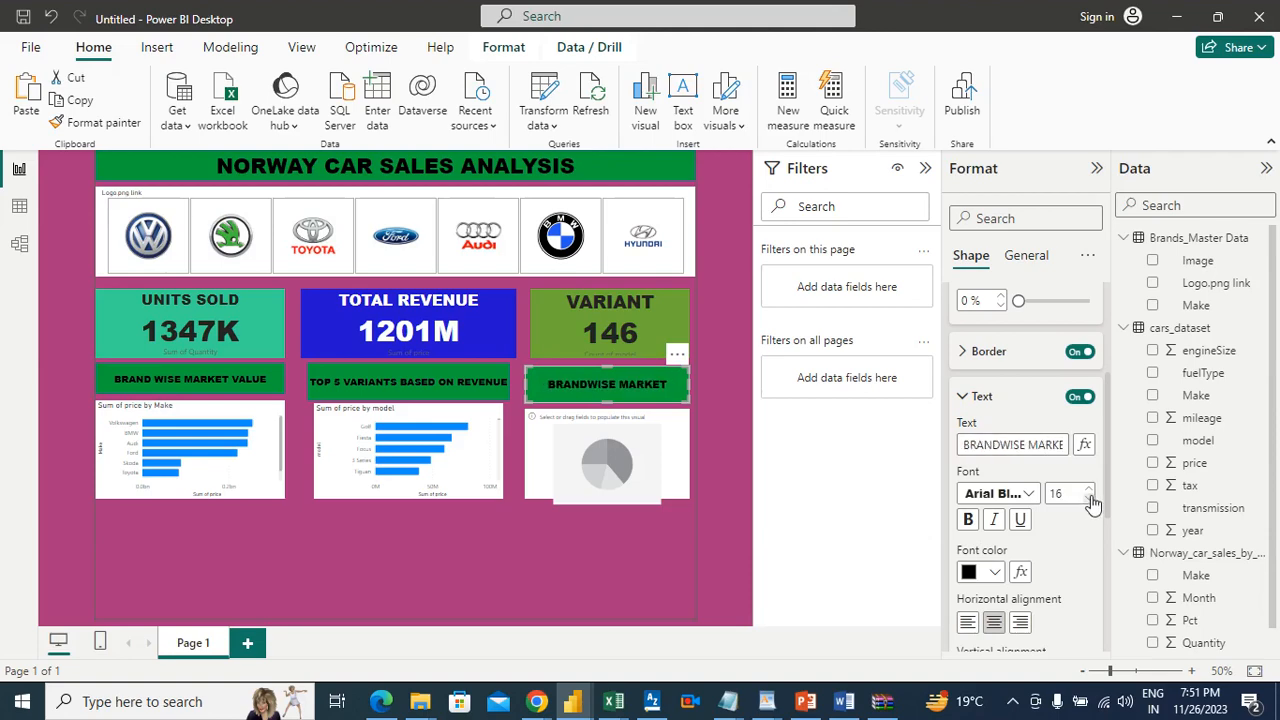
{"action": "left_click", "coordinate": [1090, 499]}
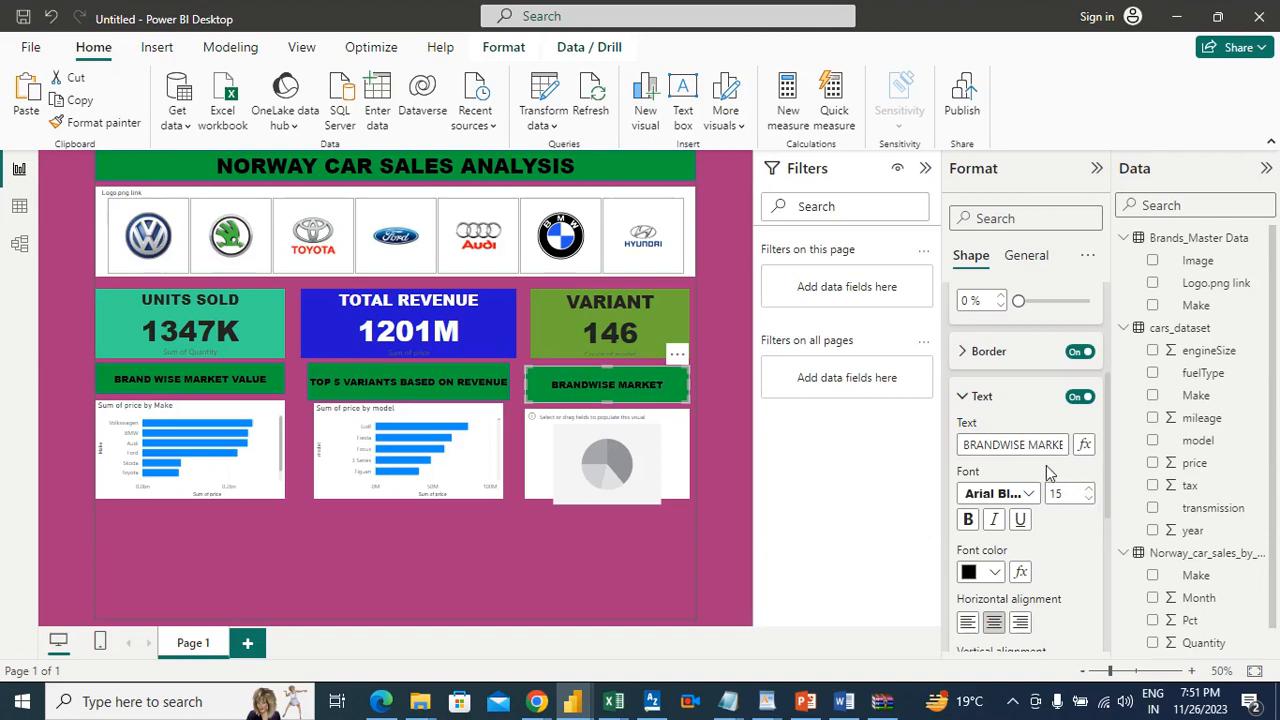
{"action": "key", "text": "Down"}
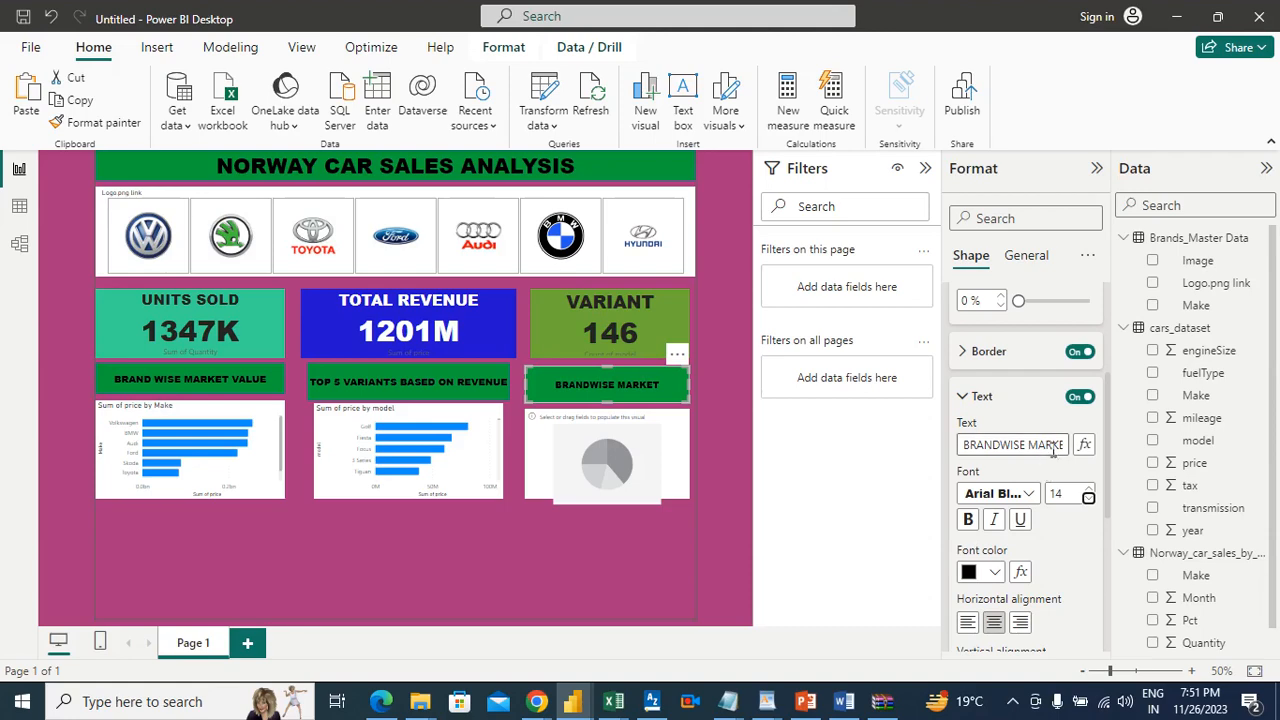
{"action": "left_click", "coordinate": [1053, 444]}
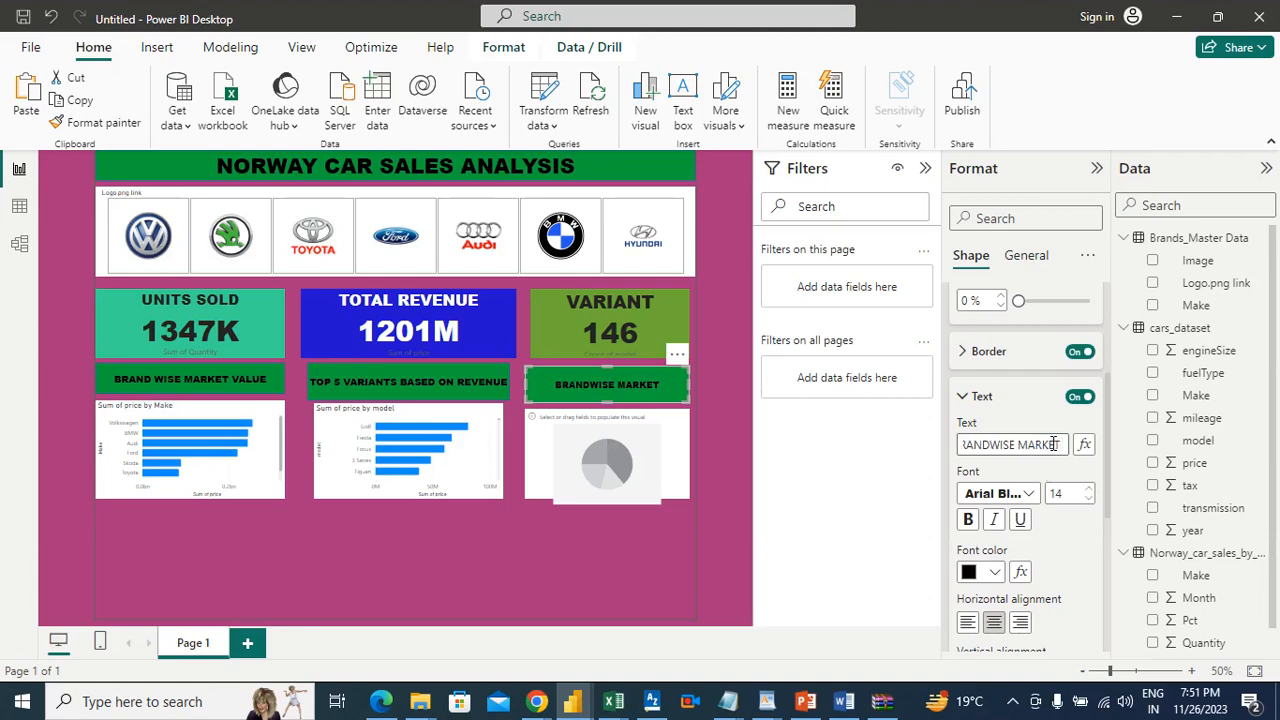
{"action": "type", "text": "SHARE"}
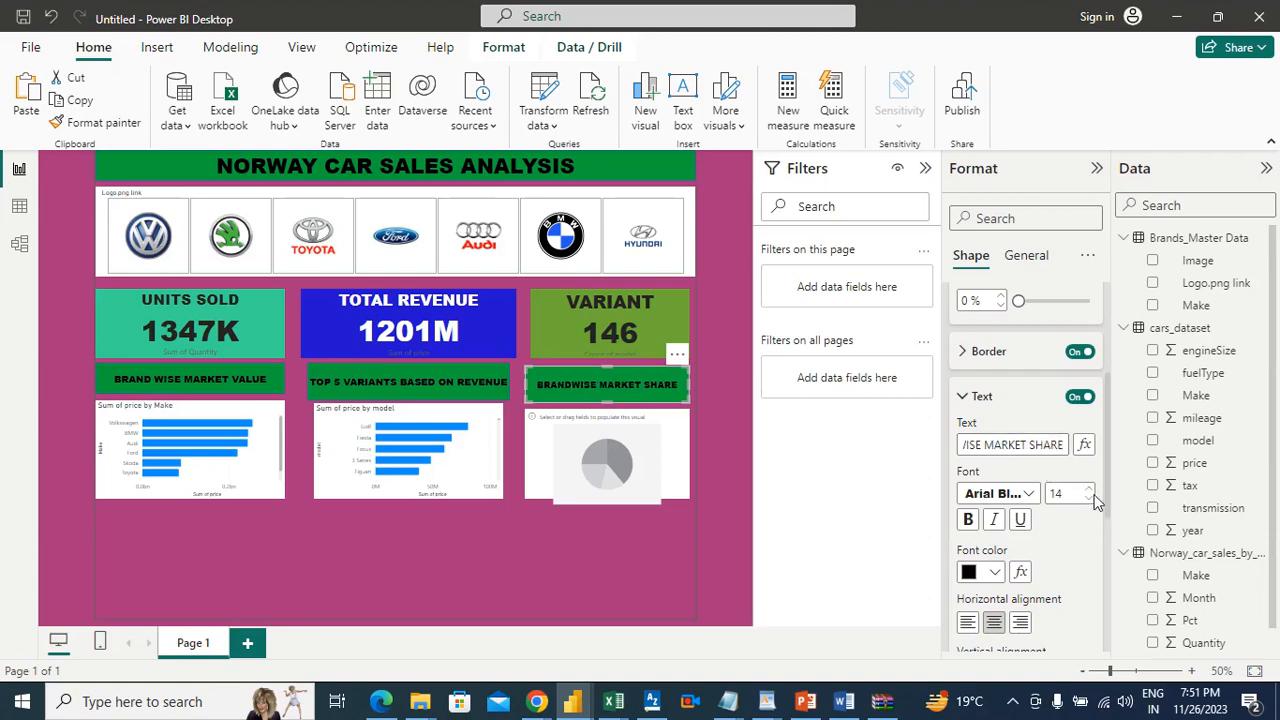
{"action": "left_click", "coordinate": [1088, 490]}
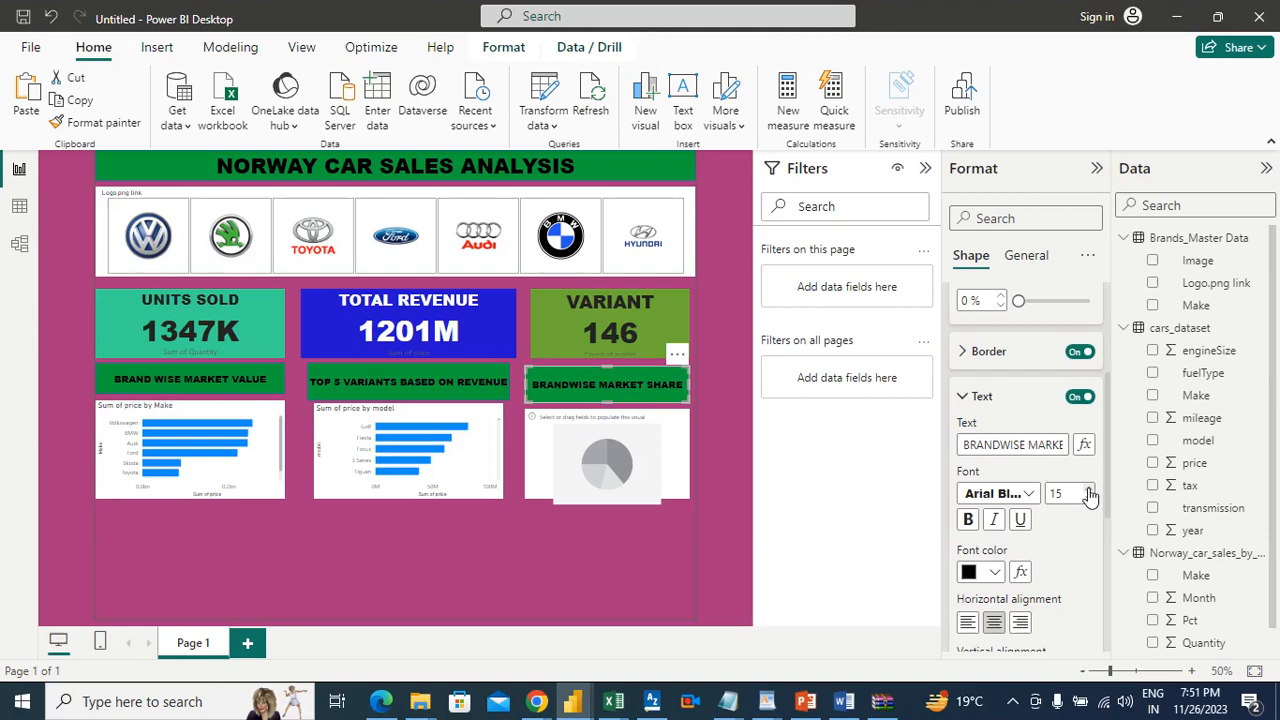
Step: Populate the empty pie chart with Make from cars_dataset as legend and price as values
{"action": "left_click", "coordinate": [638, 448]}
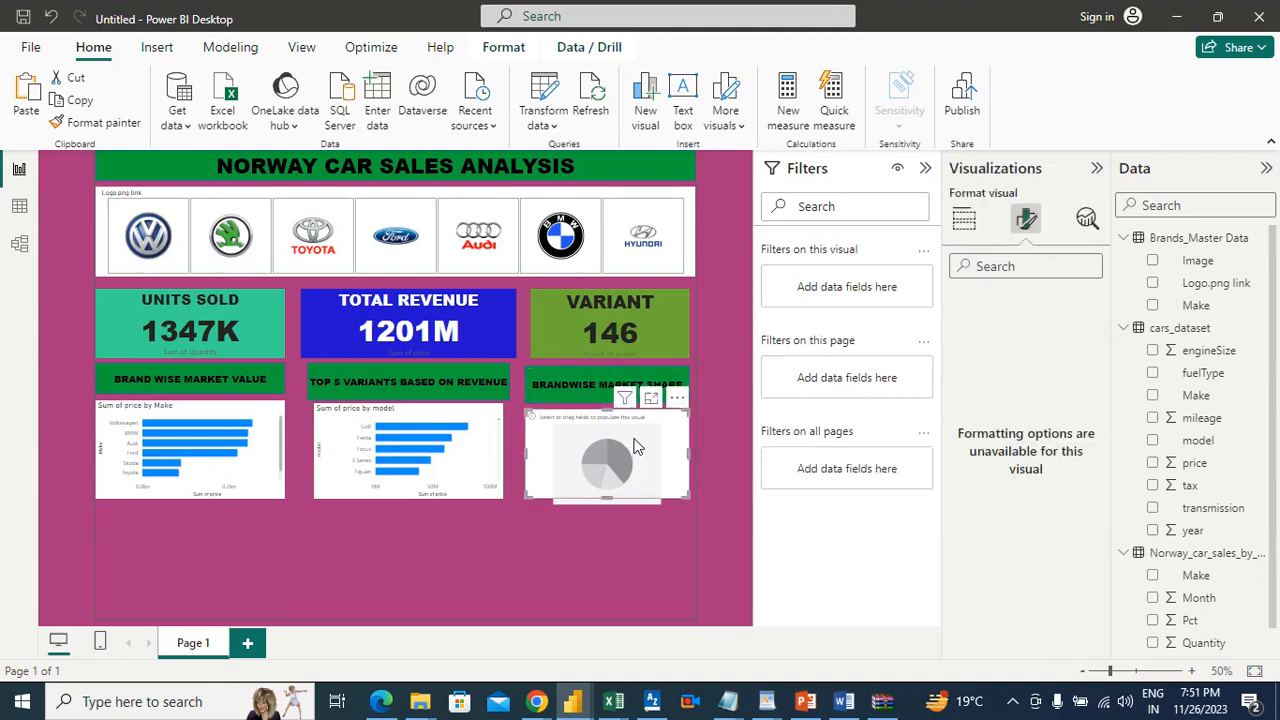
{"action": "left_click", "coordinate": [714, 422]}
{"action": "left_click", "coordinate": [655, 430]}
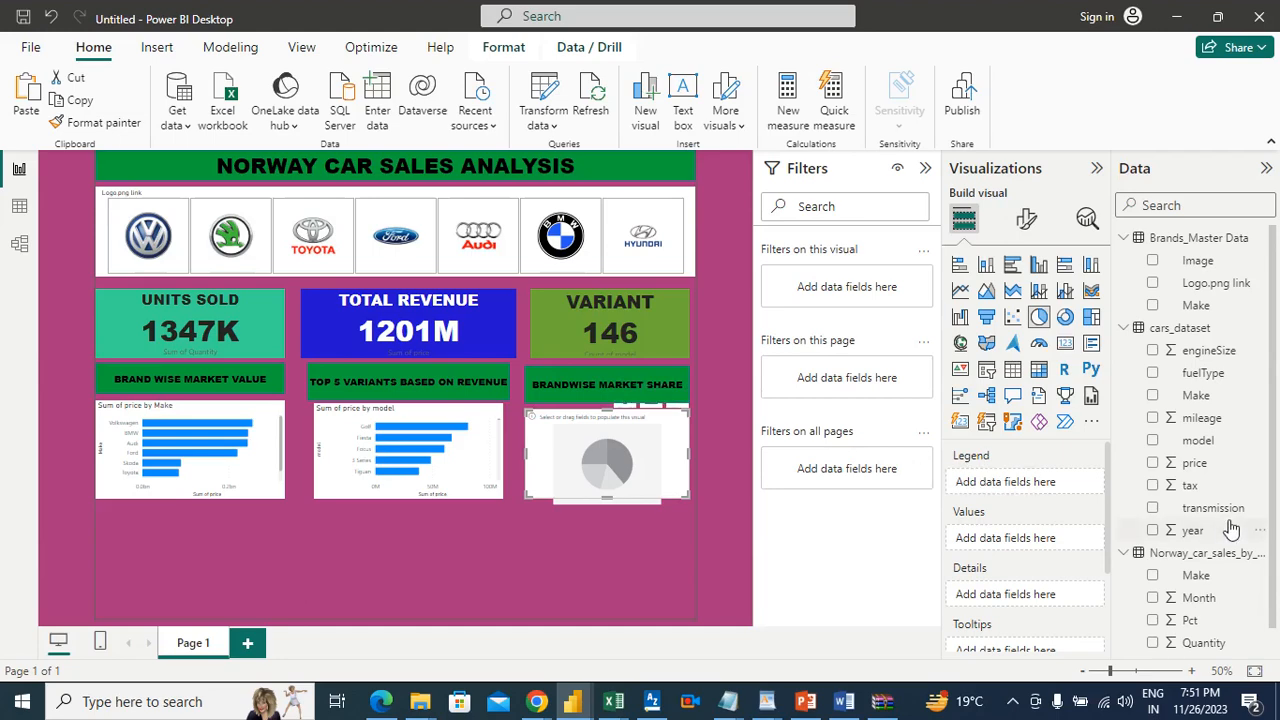
{"action": "left_click_drag", "start_coordinate": [1205, 400], "coordinate": [1054, 485]}
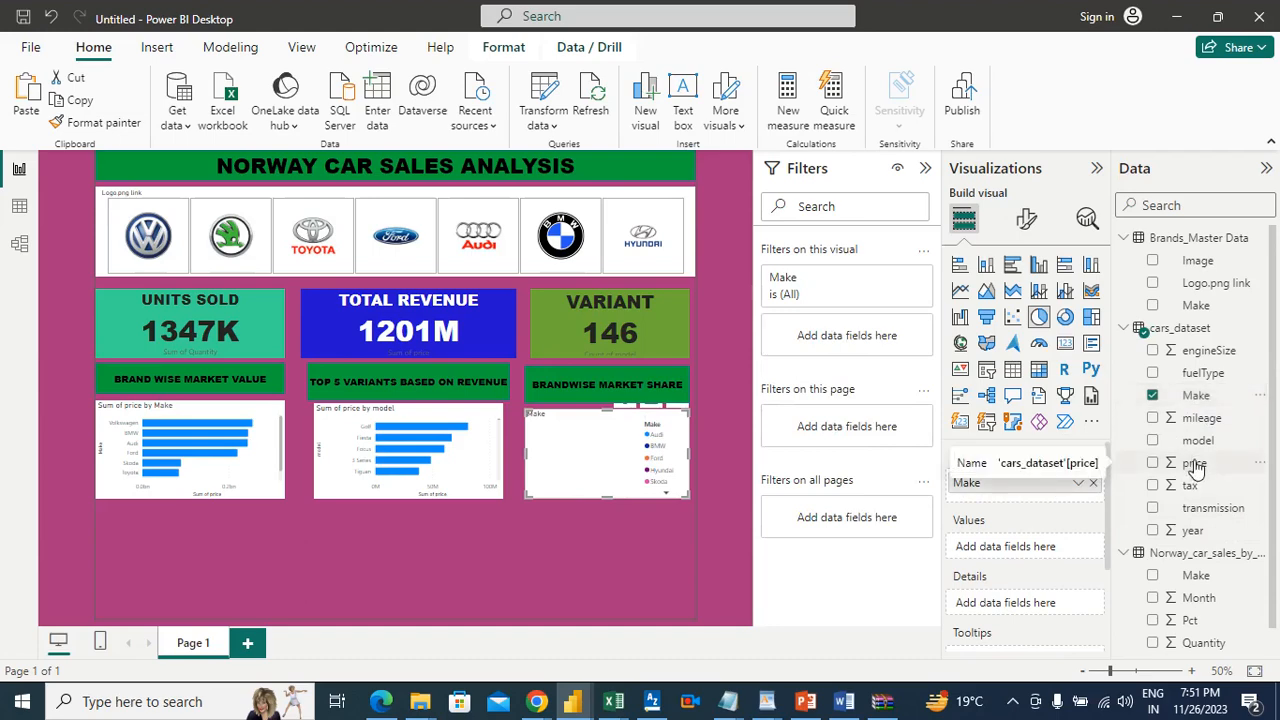
{"action": "left_click_drag", "start_coordinate": [1194, 464], "coordinate": [1043, 549]}
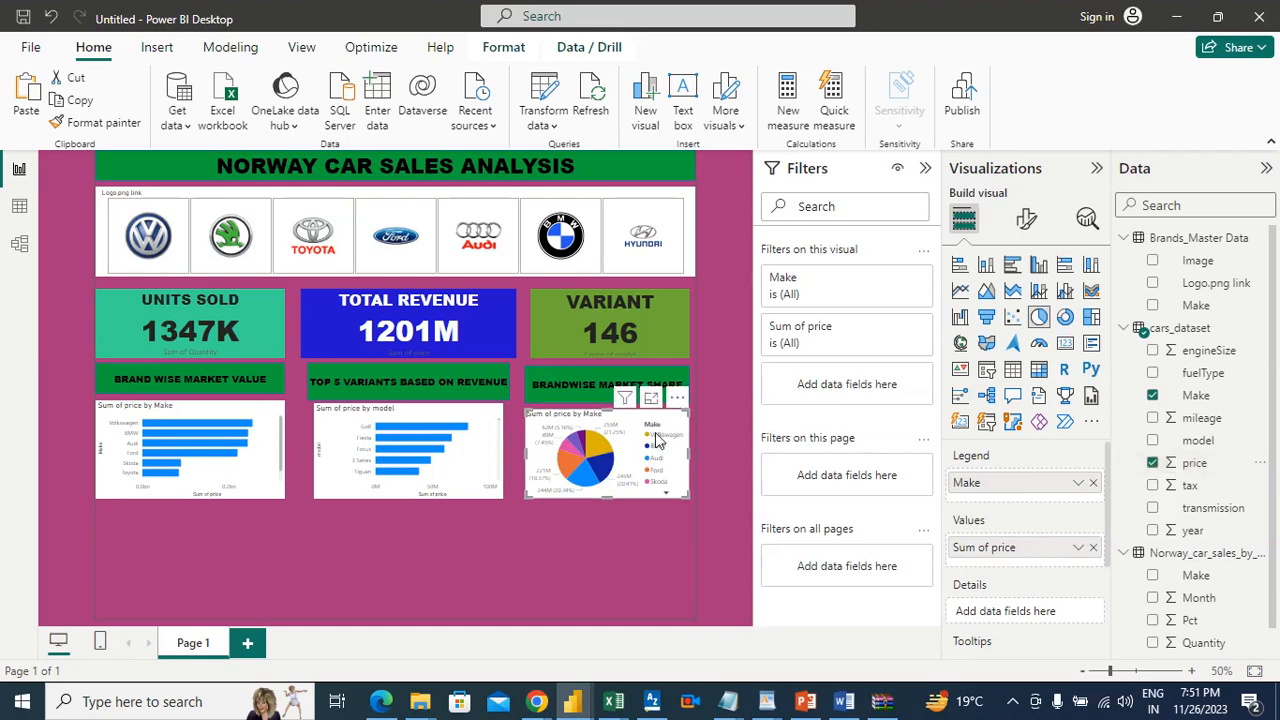
Step: Examine each brand's share of price in the enlarged pie chart, then return to the report page
{"action": "left_click", "coordinate": [652, 399]}
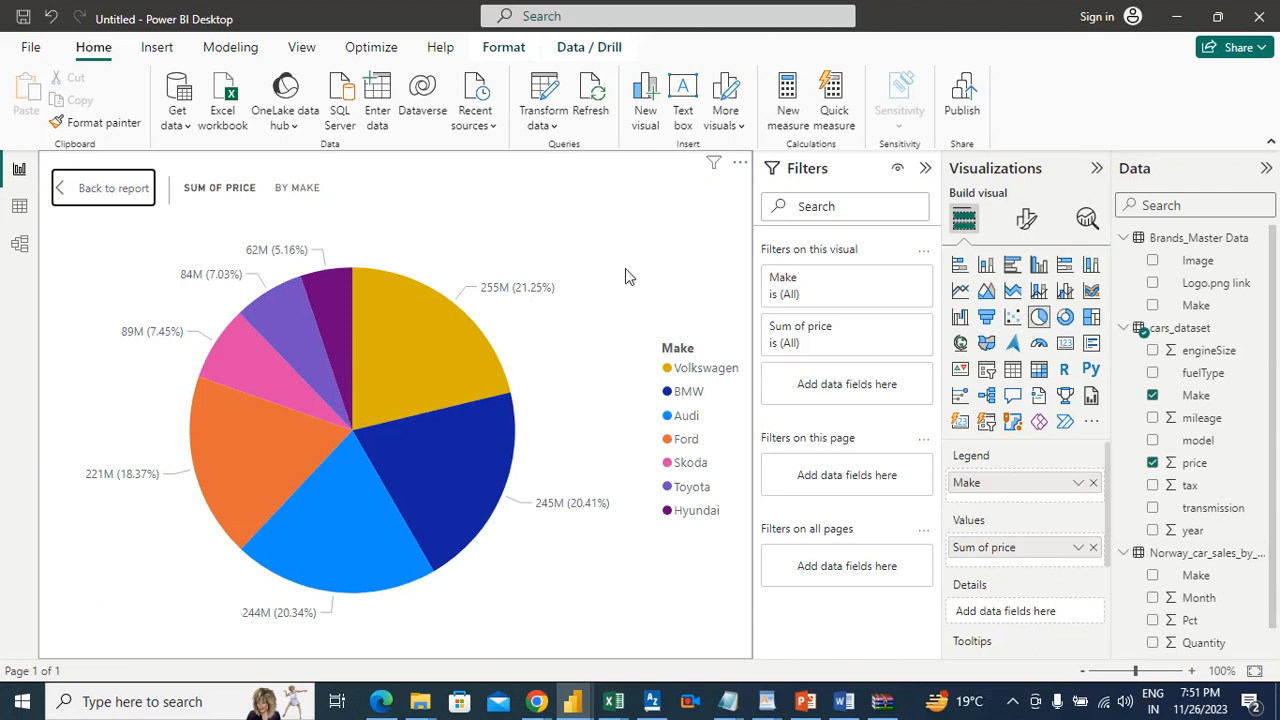
{"action": "mouse_move", "coordinate": [489, 441]}
{"action": "mouse_move", "coordinate": [370, 497]}
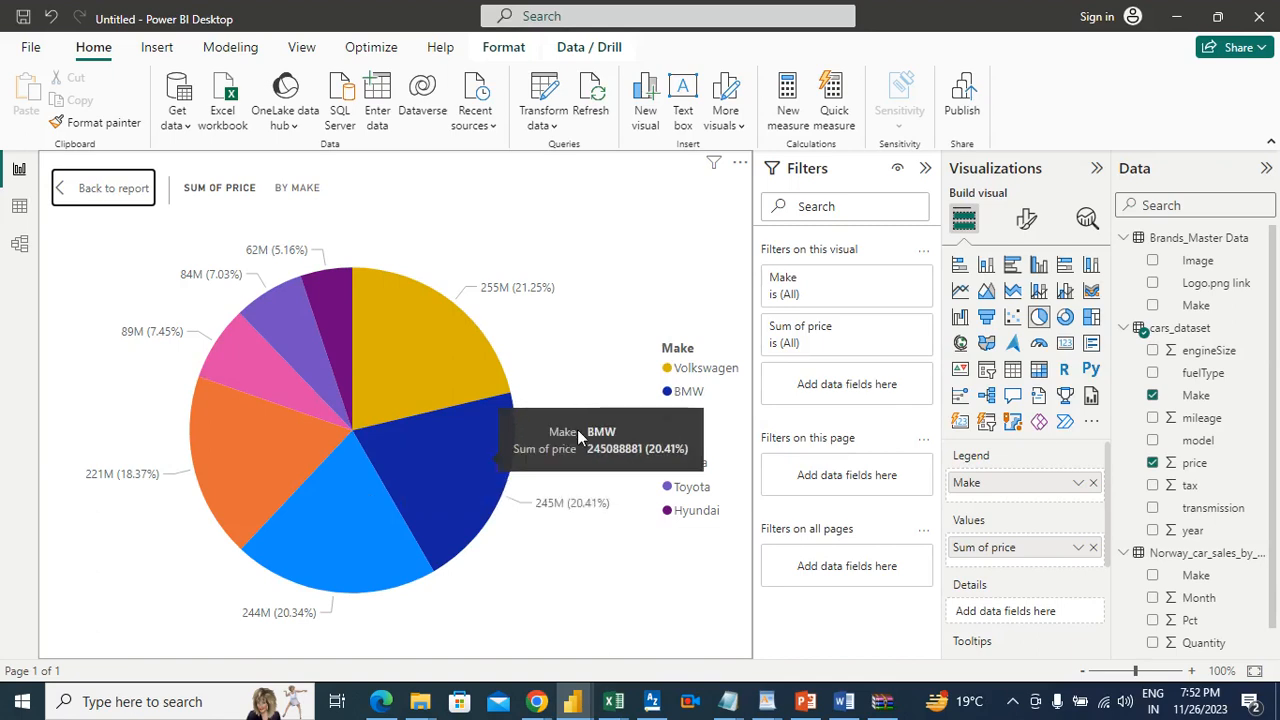
{"action": "left_click", "coordinate": [113, 190]}
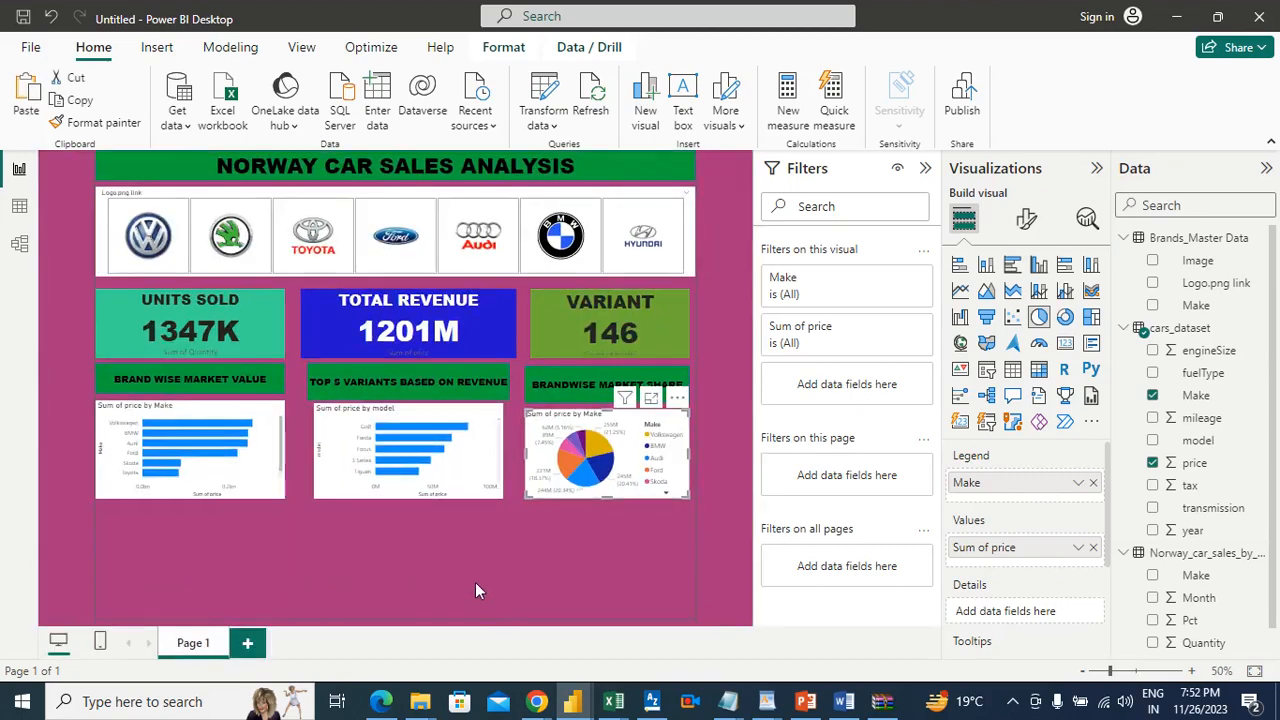
{"action": "left_click", "coordinate": [472, 585]}
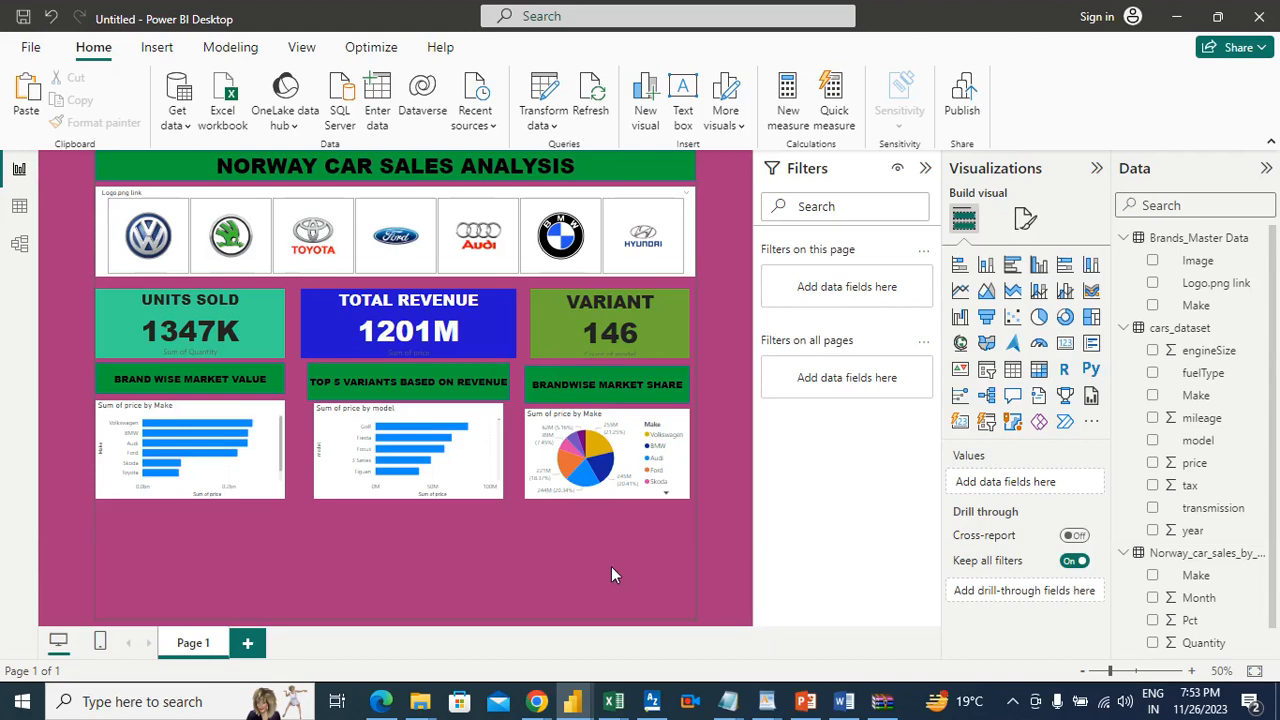
Step: Switch to the Word requirements document and highlight item 6, the market share percentage of brands, in green
{"action": "left_click", "coordinate": [844, 701]}
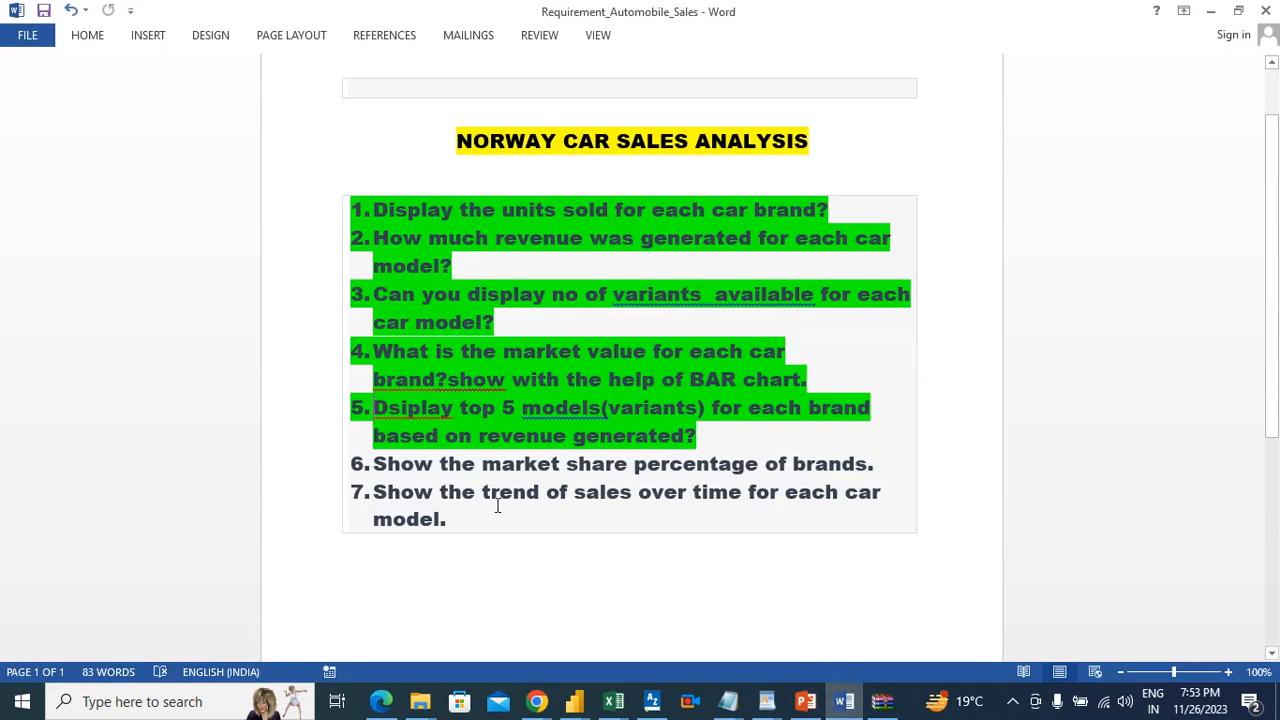
{"action": "left_click_drag", "start_coordinate": [886, 463], "coordinate": [368, 472]}
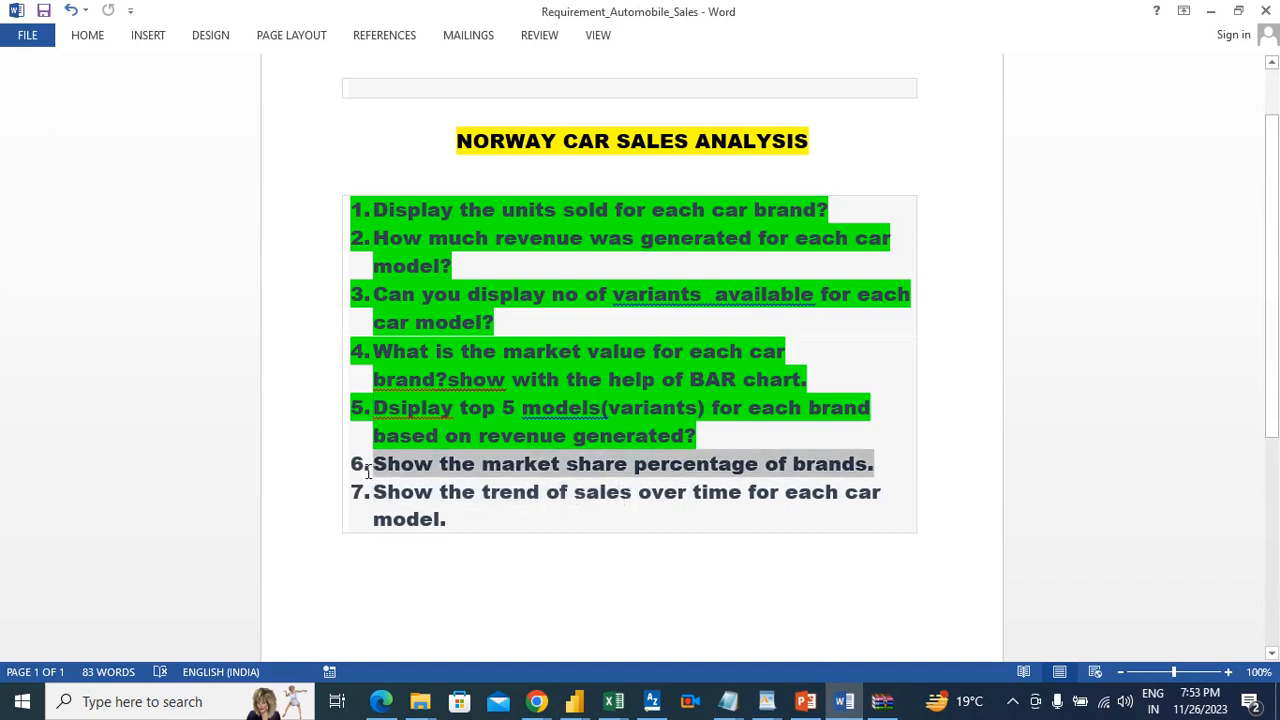
{"action": "left_click", "coordinate": [87, 36]}
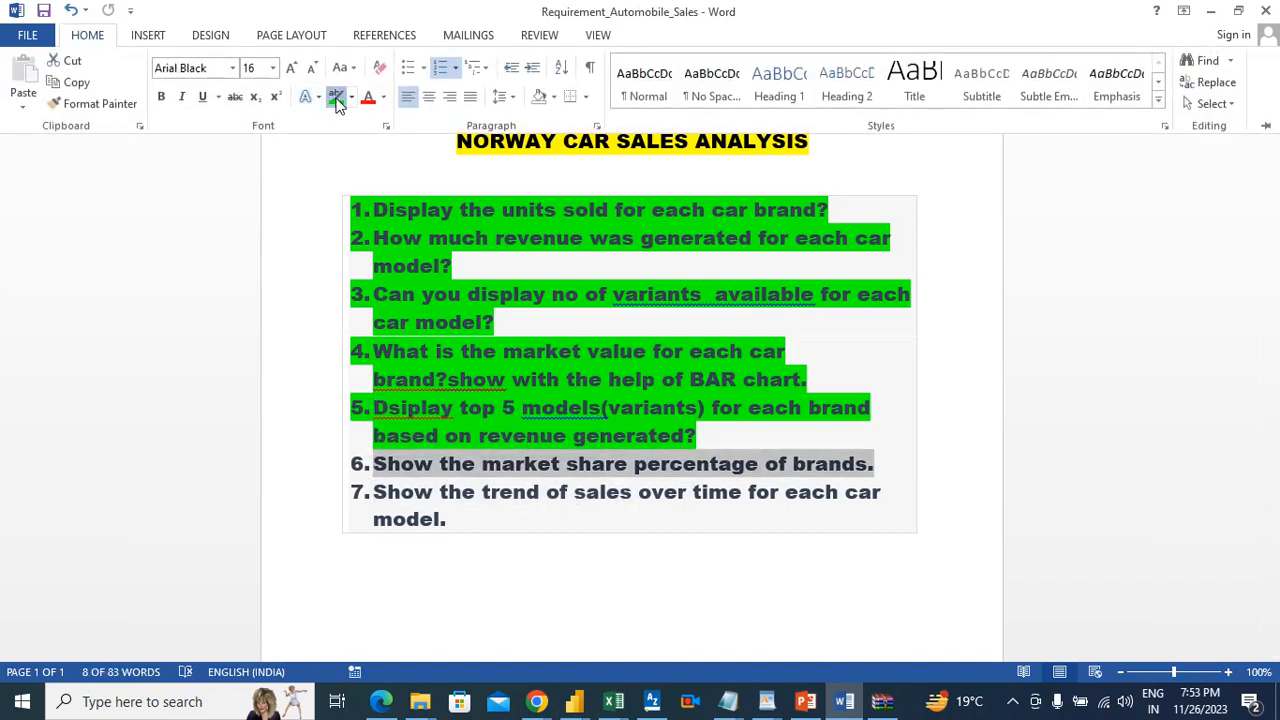
{"action": "left_click", "coordinate": [335, 96]}
{"action": "left_click", "coordinate": [582, 507]}
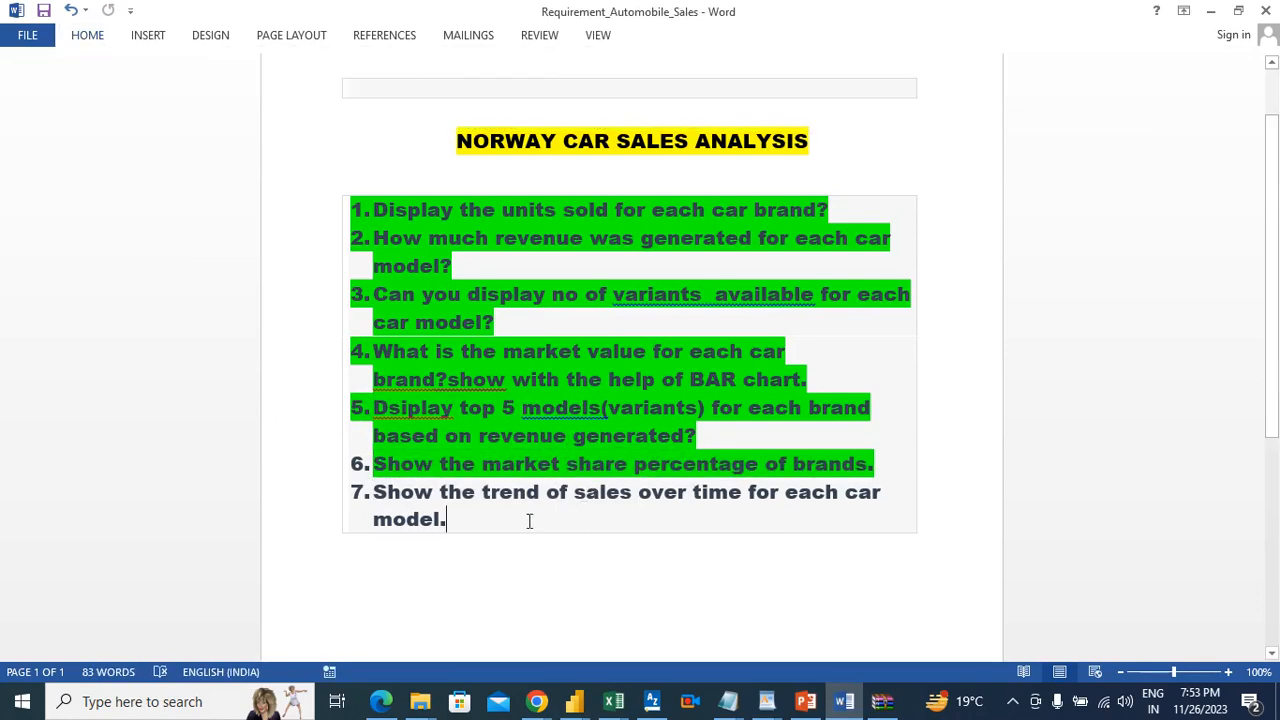
Step: Switch back to Power BI Desktop and place a line chart below the Make chart, leaving a gap for a banner
{"action": "key", "text": "alt+Tab"}
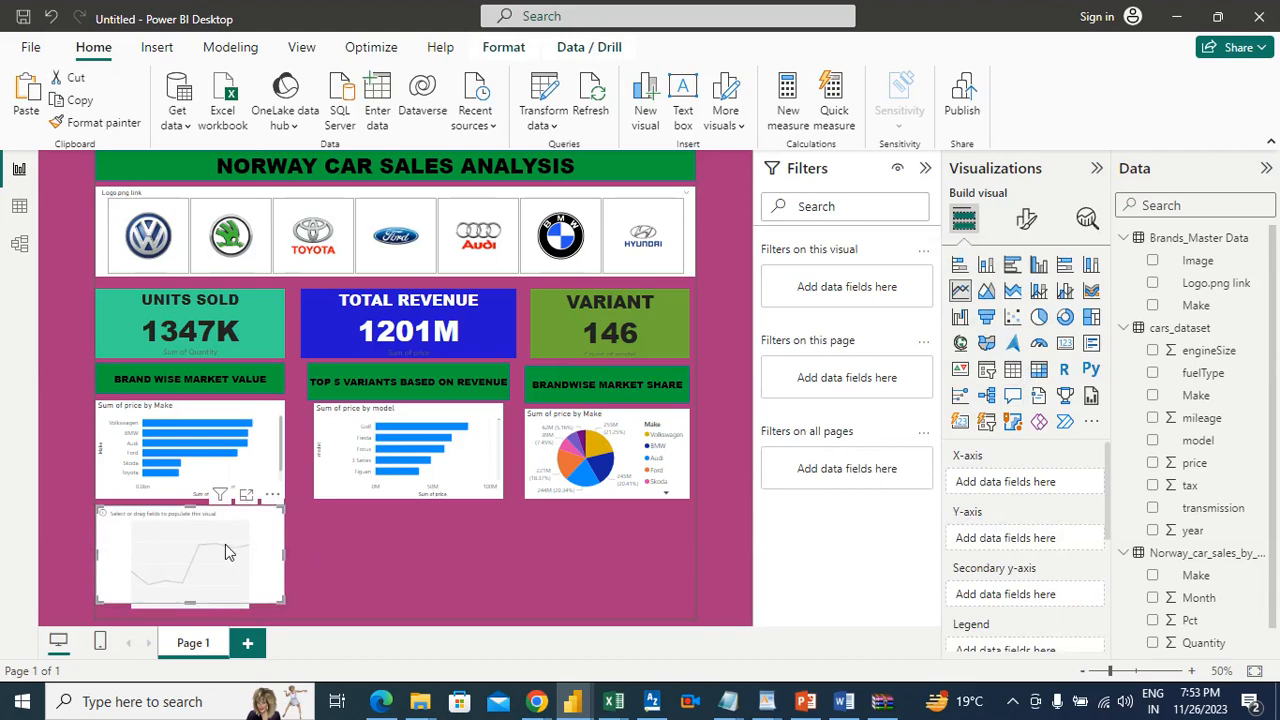
{"action": "left_click_drag", "start_coordinate": [225, 544], "coordinate": [190, 532]}
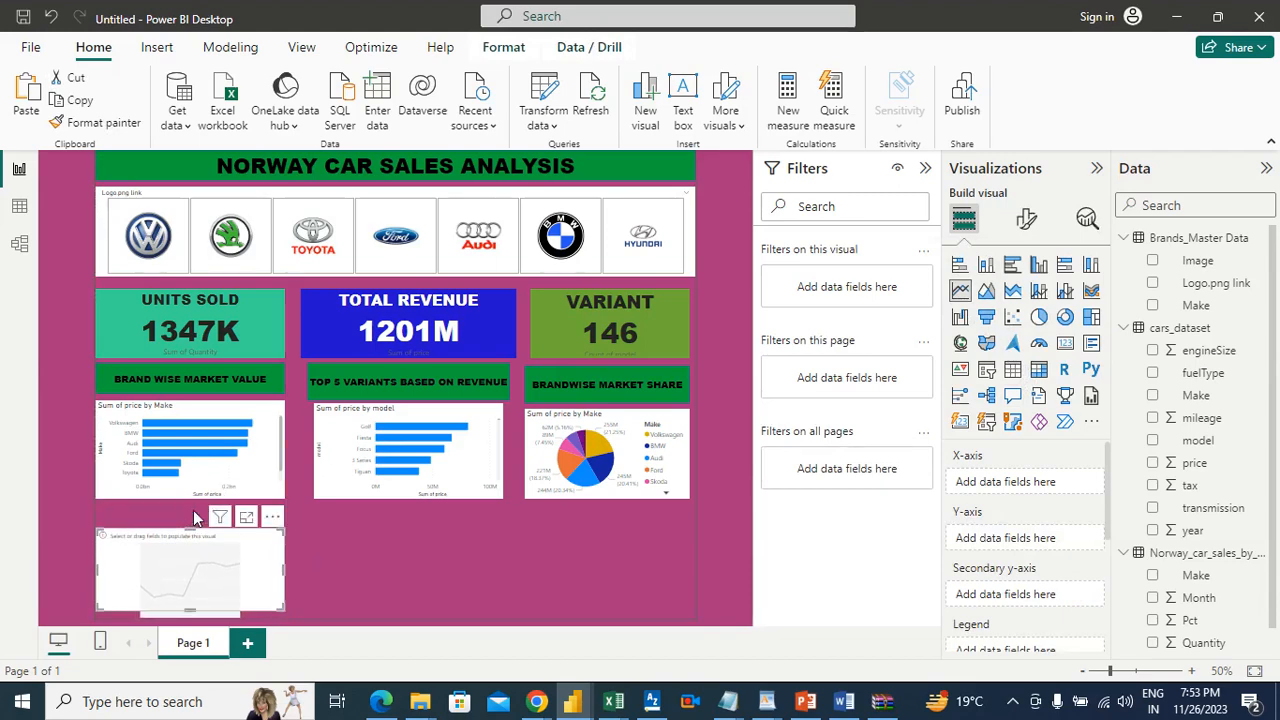
Step: Duplicate the "BRAND WISE MARKET VALUE" banner and place the copy between the Make chart and the line chart
{"action": "left_click", "coordinate": [218, 380]}
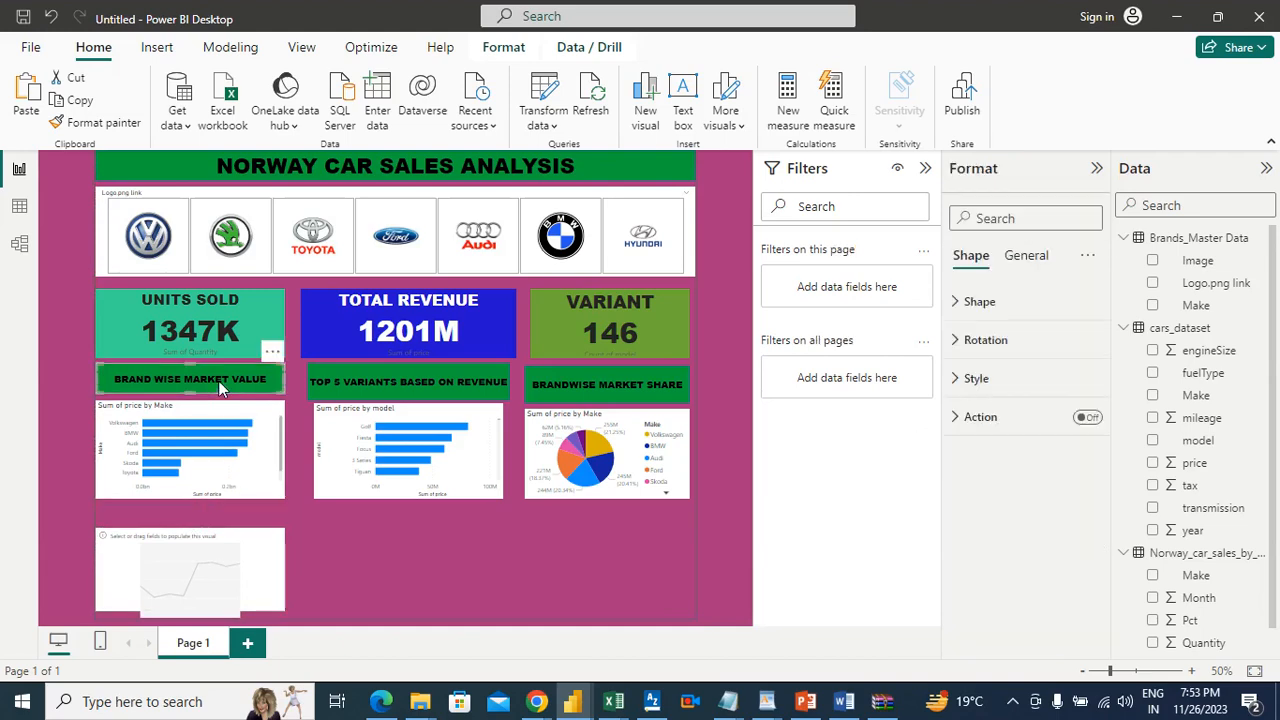
{"action": "left_click", "coordinate": [89, 103]}
{"action": "left_click", "coordinate": [27, 105]}
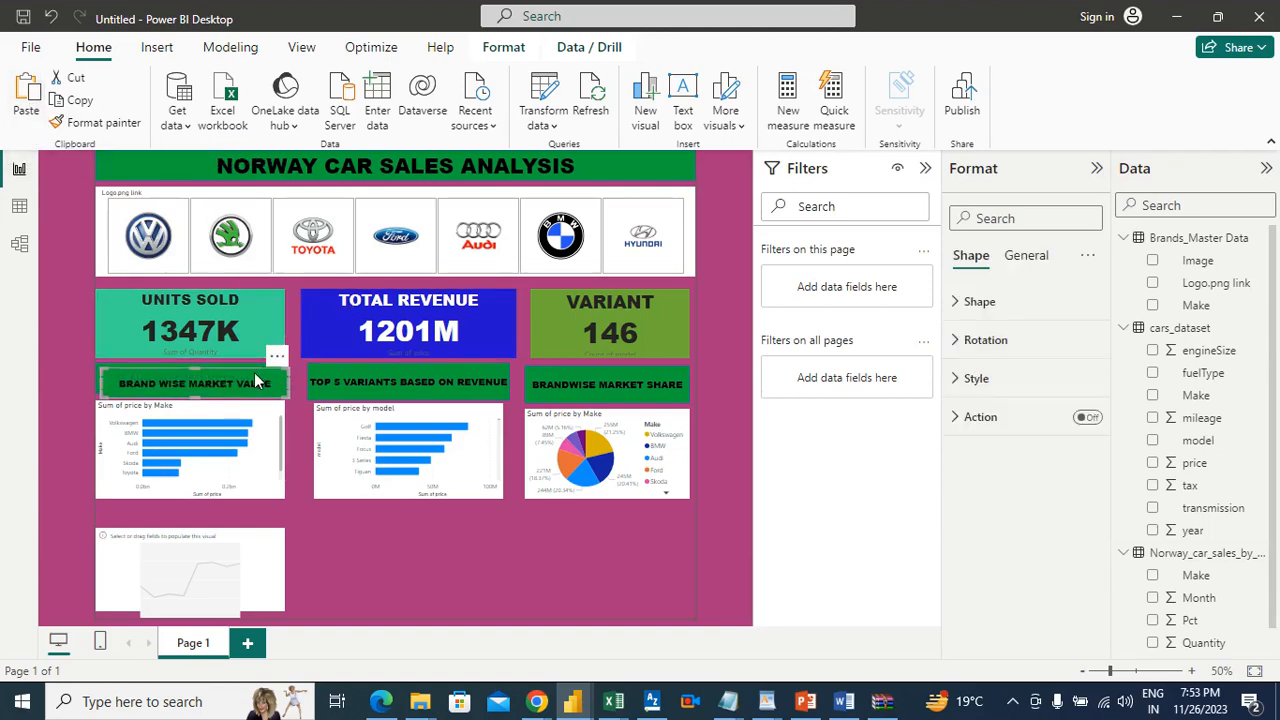
{"action": "left_click_drag", "start_coordinate": [255, 380], "coordinate": [229, 514]}
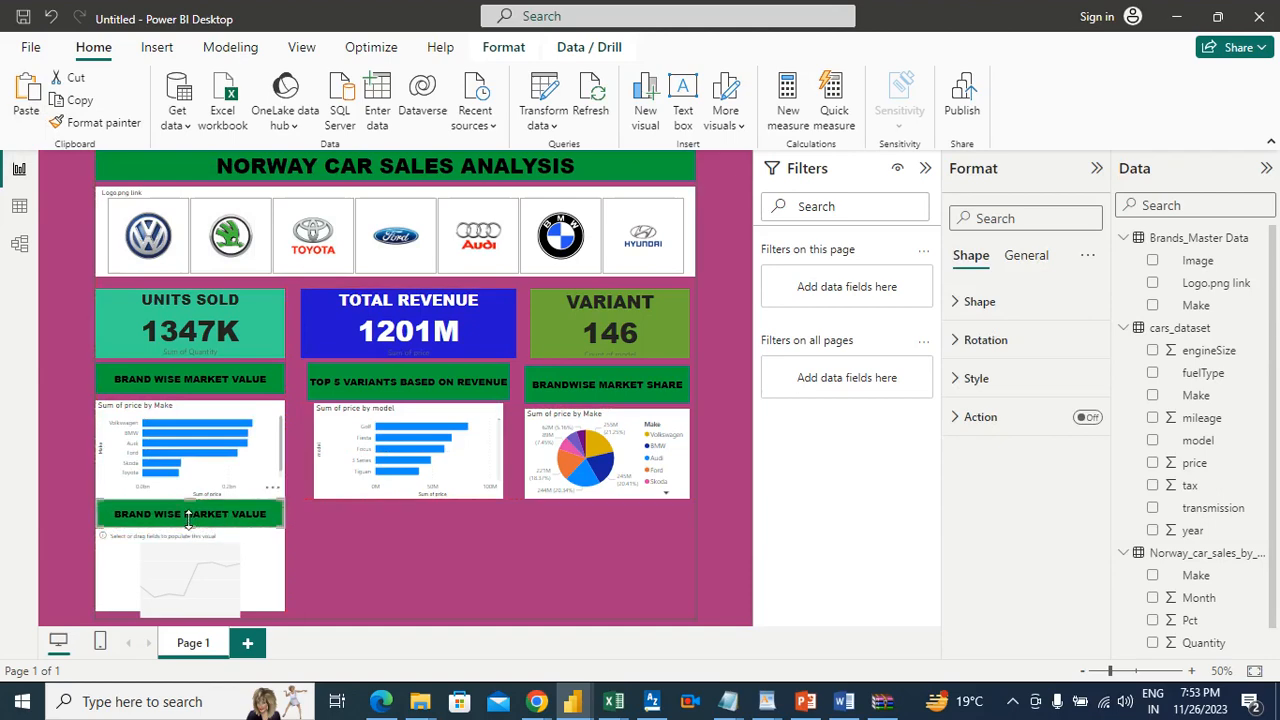
Step: Lower the upper edges of the line chart and its banner slightly, and widen the banner to the pie chart's outer edge
{"action": "left_click", "coordinate": [192, 540]}
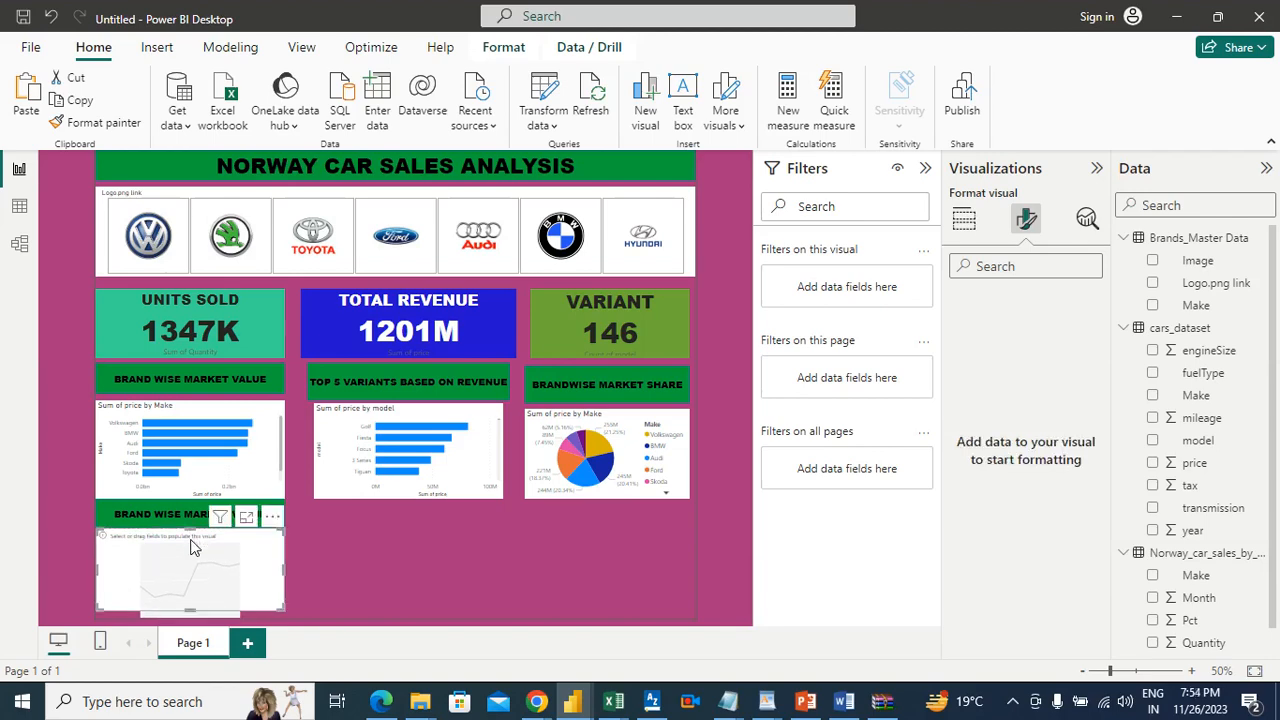
{"action": "left_click_drag", "start_coordinate": [190, 530], "coordinate": [189, 537]}
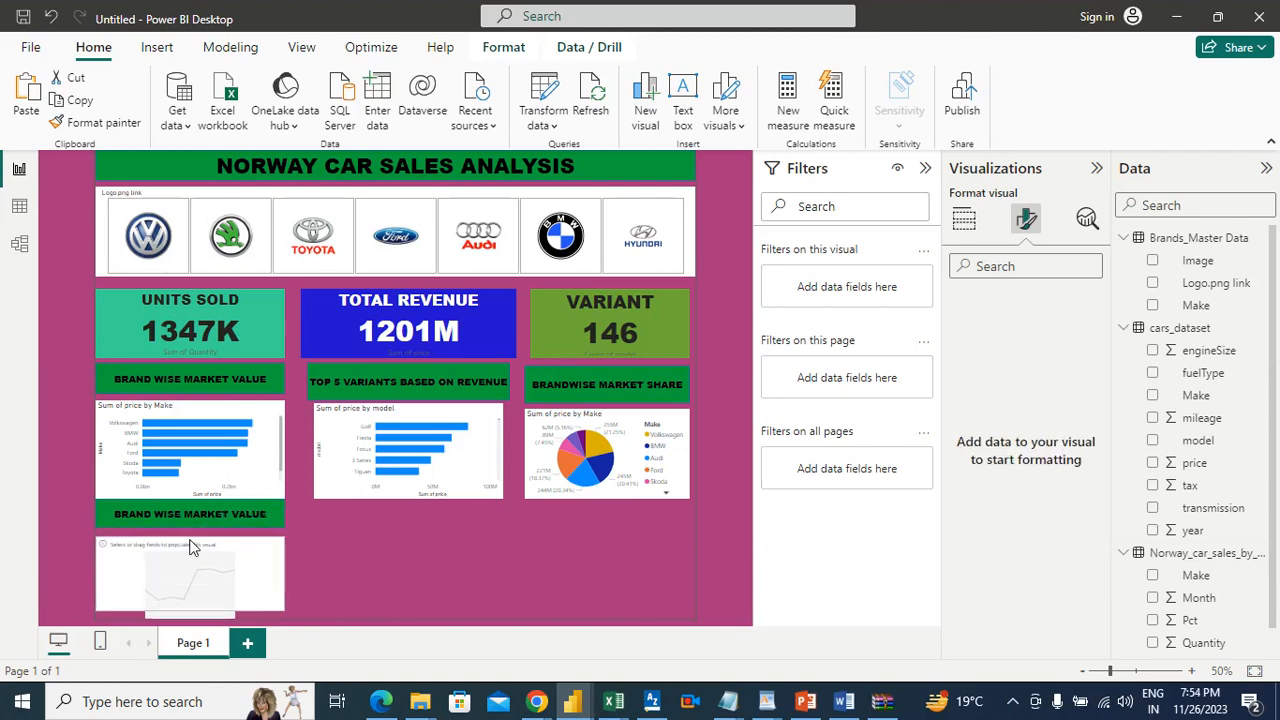
{"action": "left_click", "coordinate": [187, 518]}
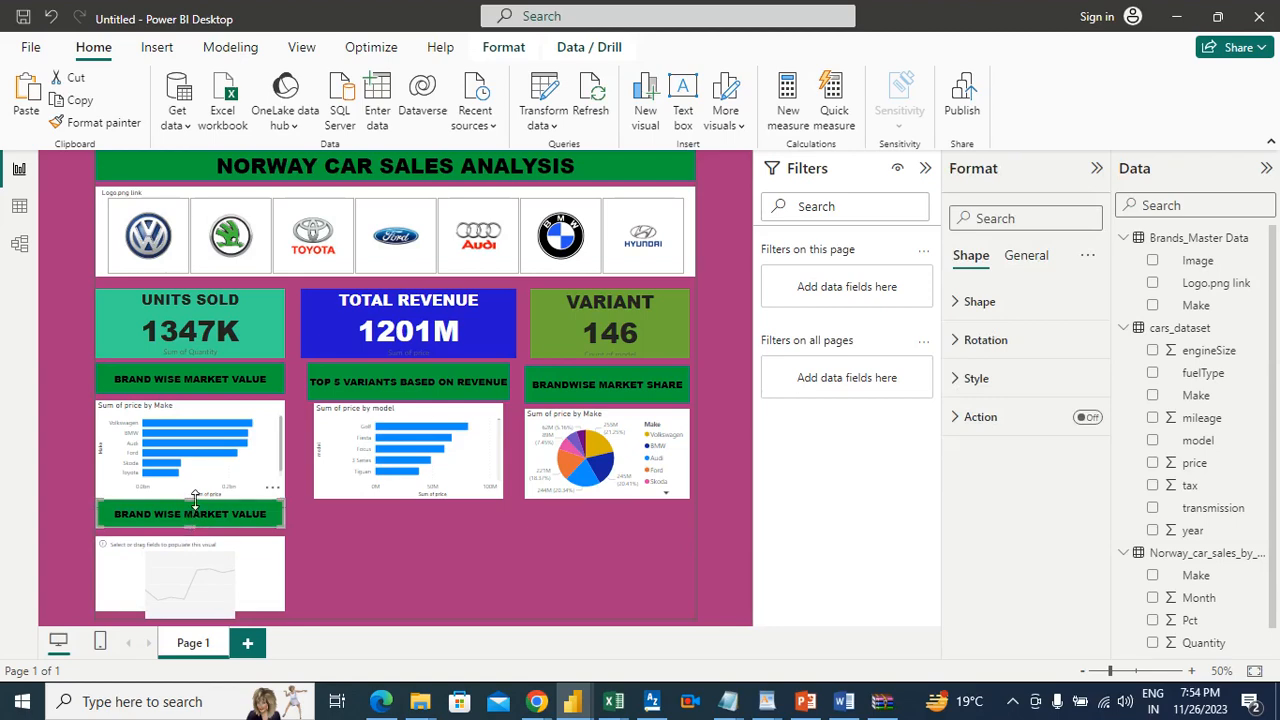
{"action": "left_click_drag", "start_coordinate": [192, 500], "coordinate": [193, 514]}
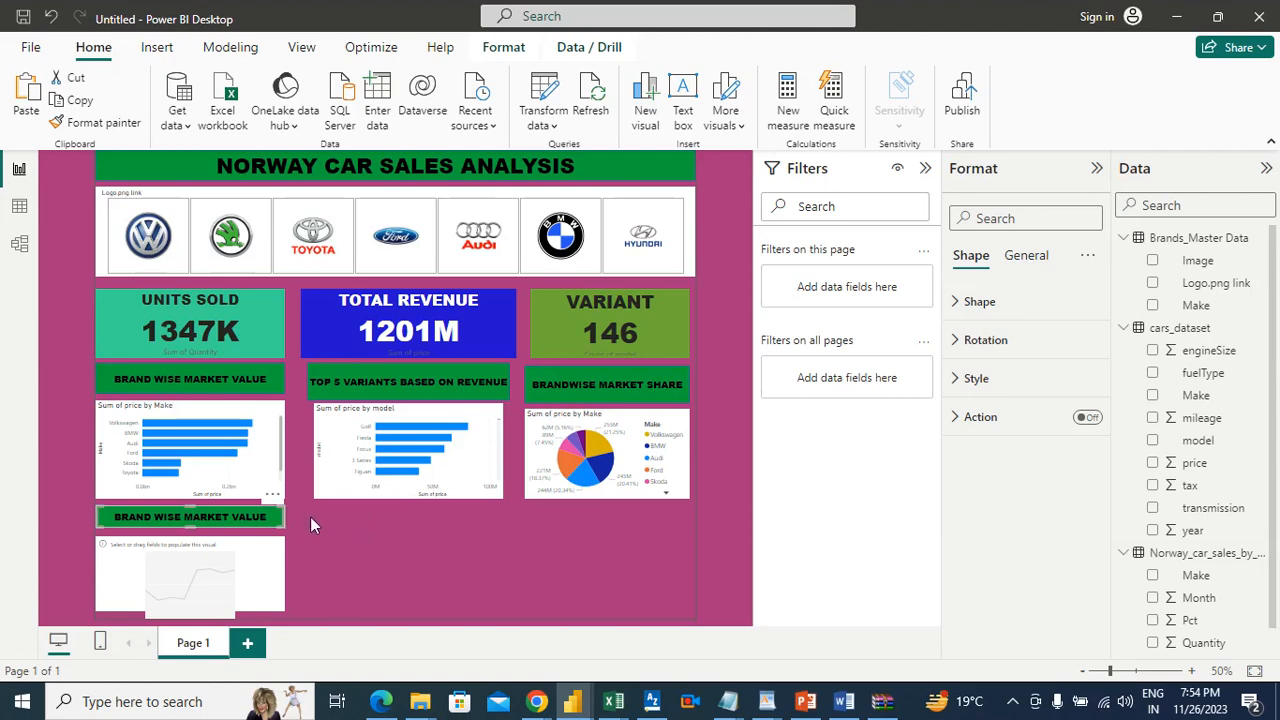
{"action": "left_click_drag", "start_coordinate": [274, 516], "coordinate": [688, 518]}
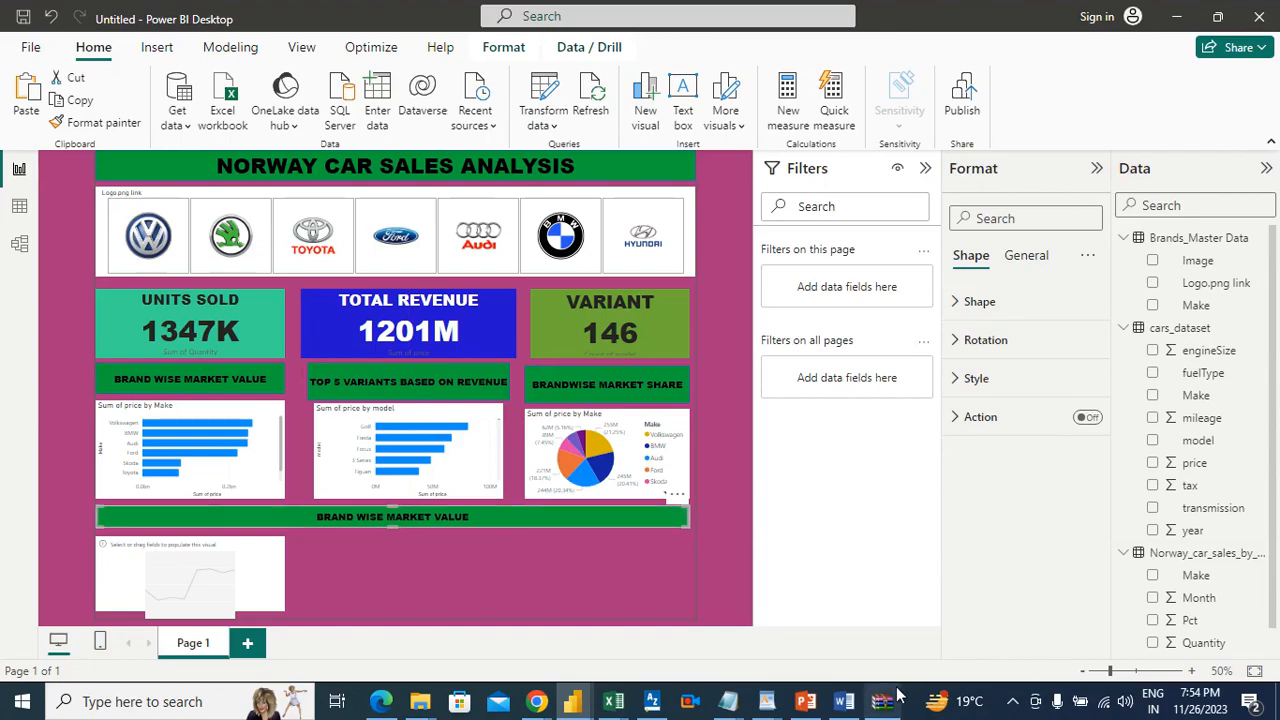
Step: Check item 7 in the Word requirements document, and in Power BI Desktop set the wide banner's text to "TREND OF SALES OVER TIME"
{"action": "left_click", "coordinate": [845, 702]}
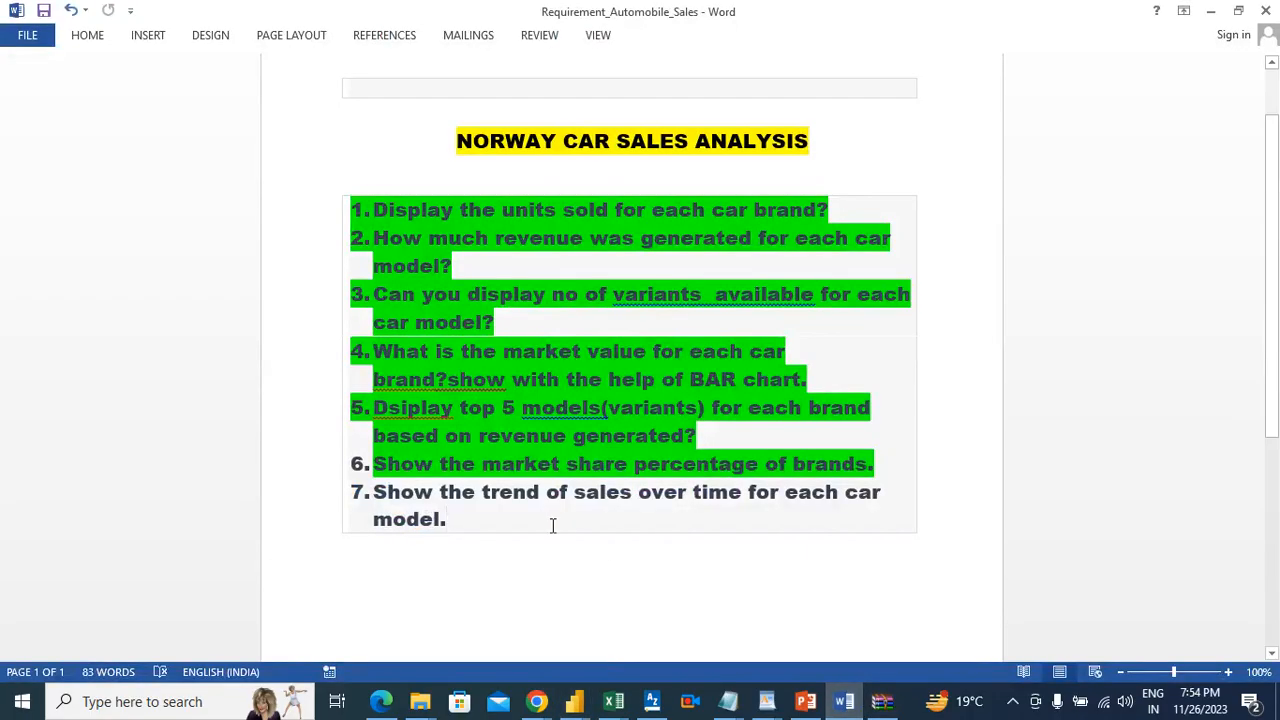
{"action": "key", "text": "alt+Tab"}
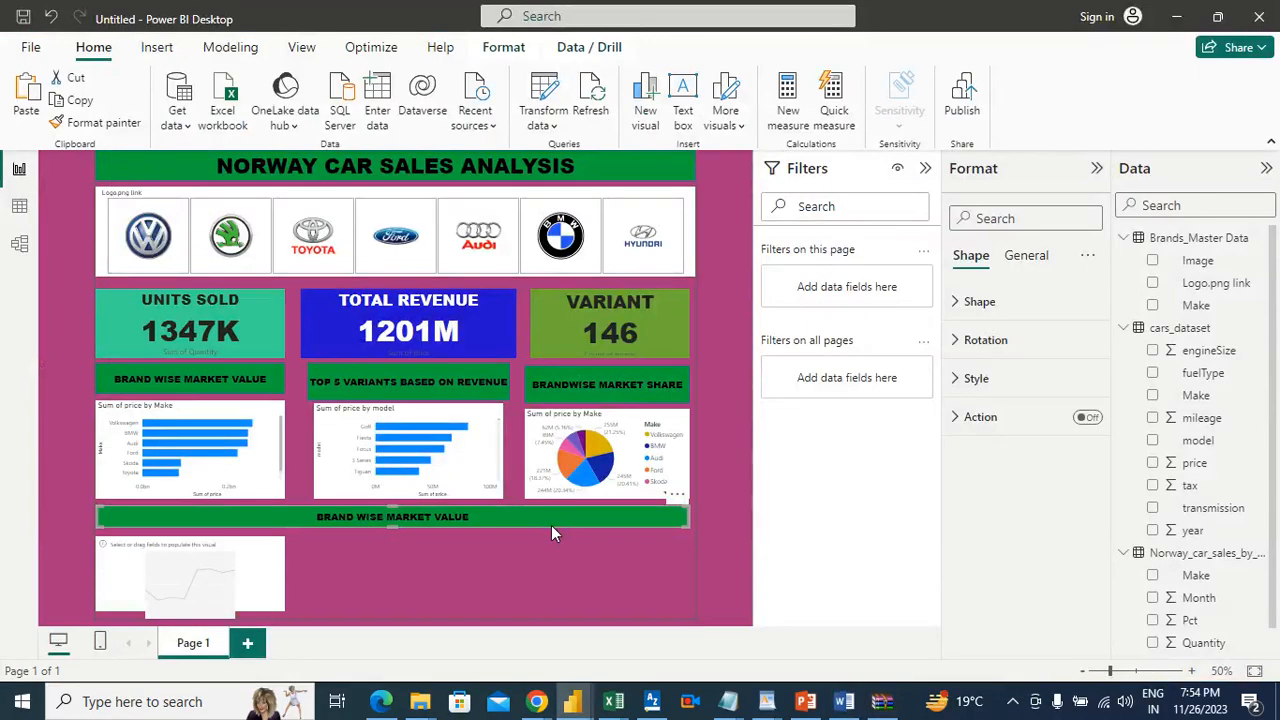
{"action": "left_click", "coordinate": [980, 377]}
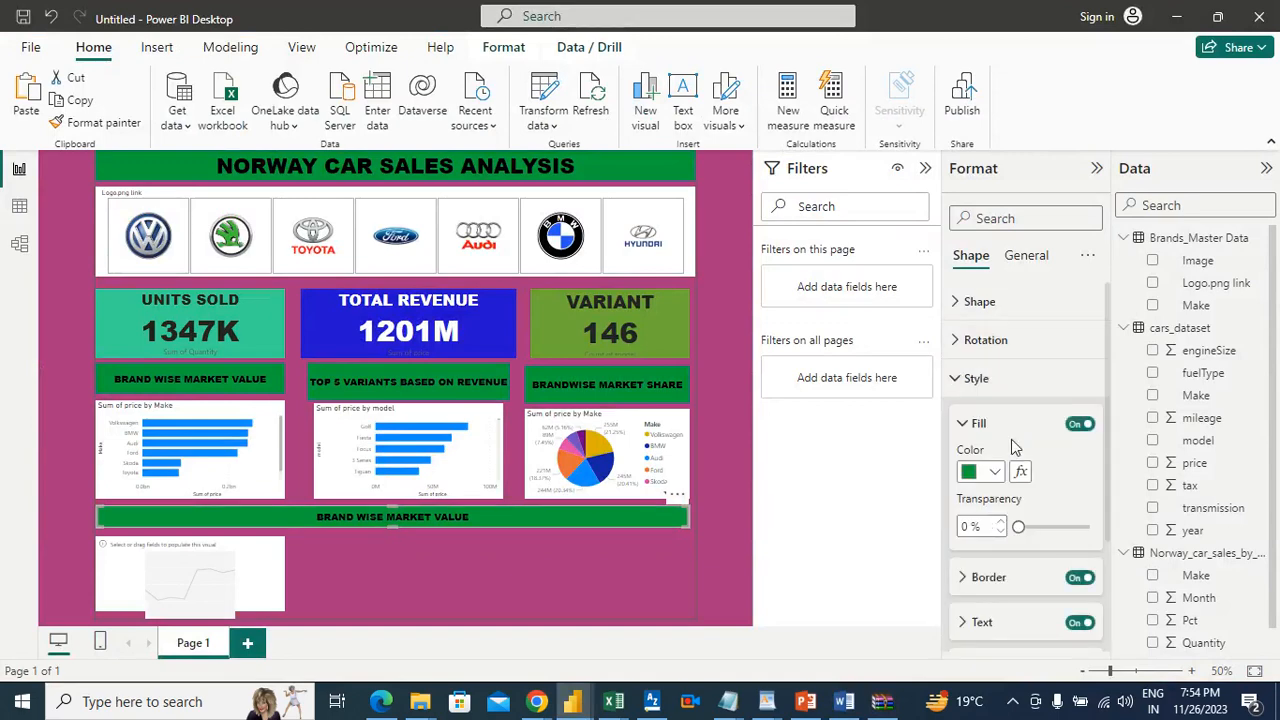
{"action": "left_click", "coordinate": [1010, 621]}
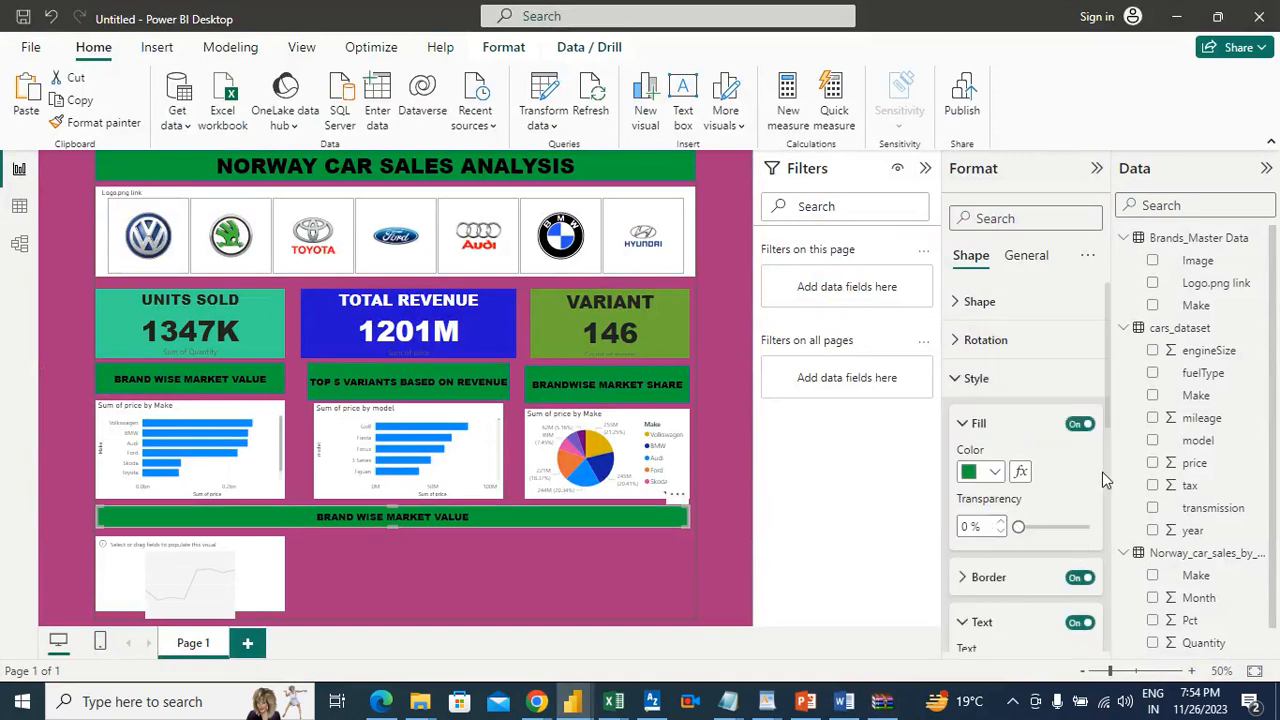
{"action": "scroll", "coordinate": [1110, 440], "scroll_direction": "down", "scroll_amount": 3}
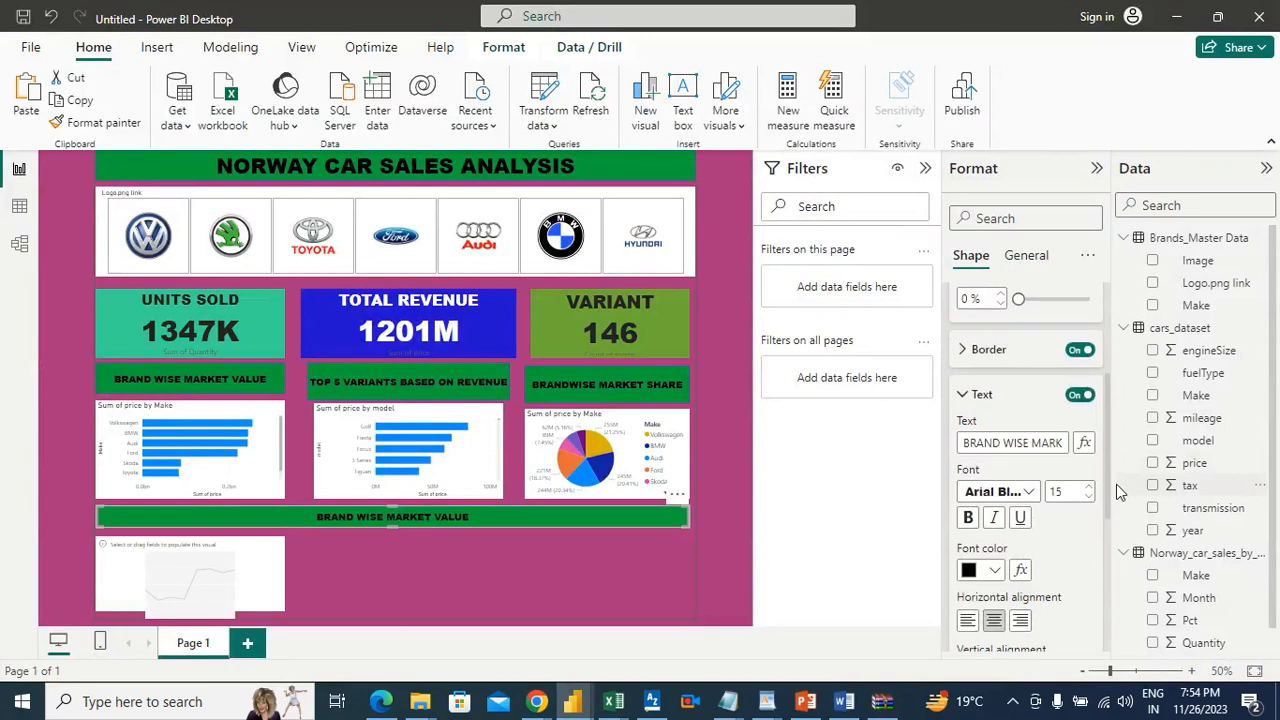
{"action": "triple_click", "coordinate": [1052, 443]}
{"action": "key", "text": "BackSpace"}
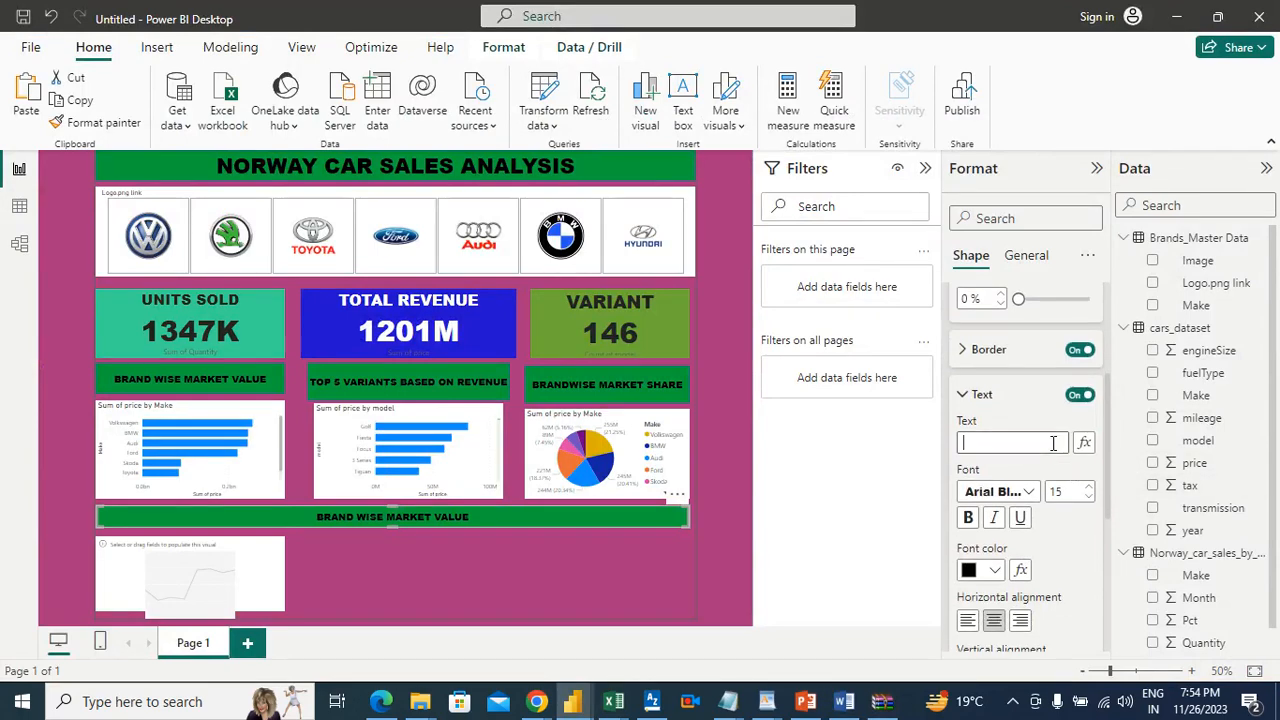
{"action": "type", "text": "tre"}
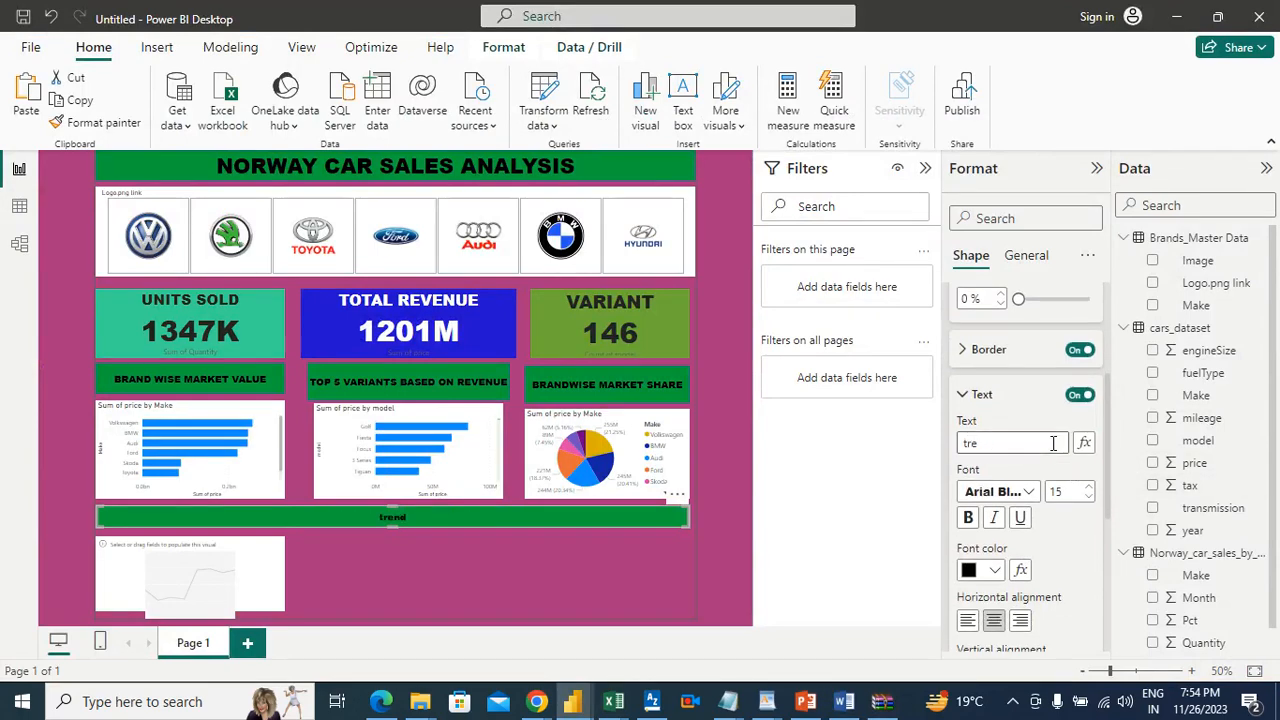
{"action": "type", "text": "ndTREND OF SALES OVER TIME"}
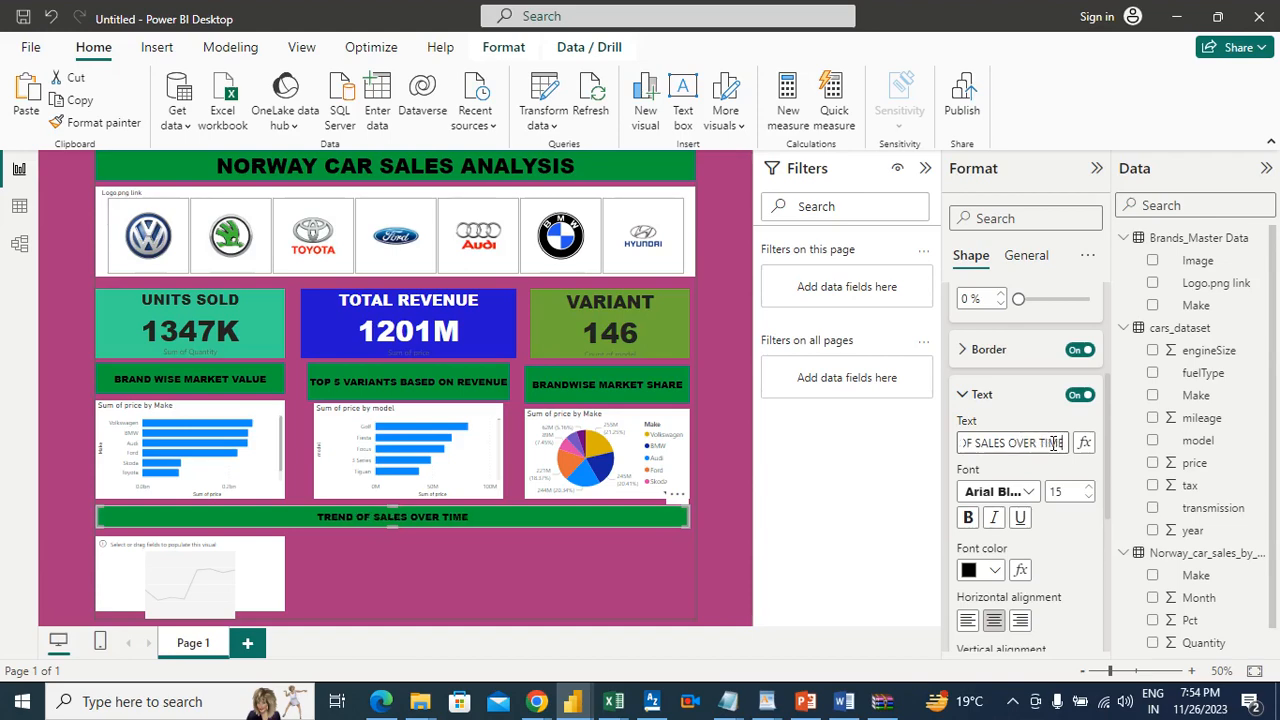
Step: Widen the empty line chart to the outer edge of the logo slicer and assign year from cars_dataset to its X-axis
{"action": "left_click", "coordinate": [268, 565]}
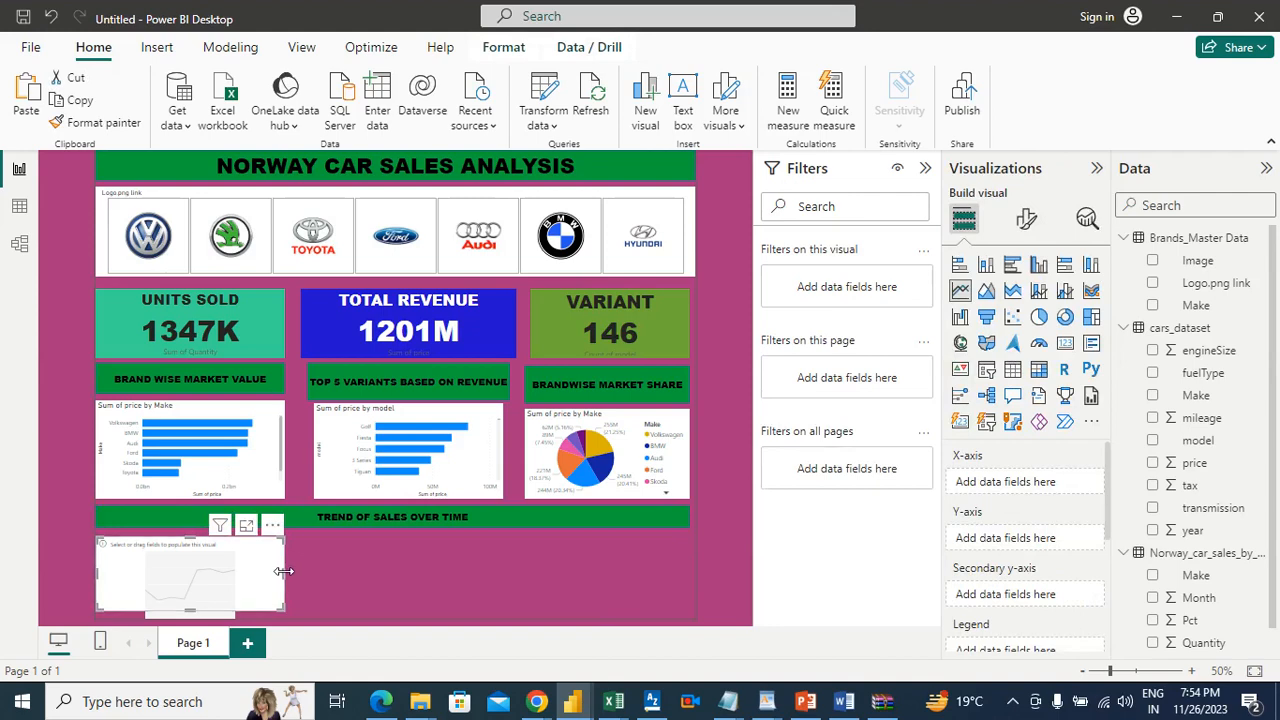
{"action": "left_click_drag", "start_coordinate": [283, 572], "coordinate": [695, 577]}
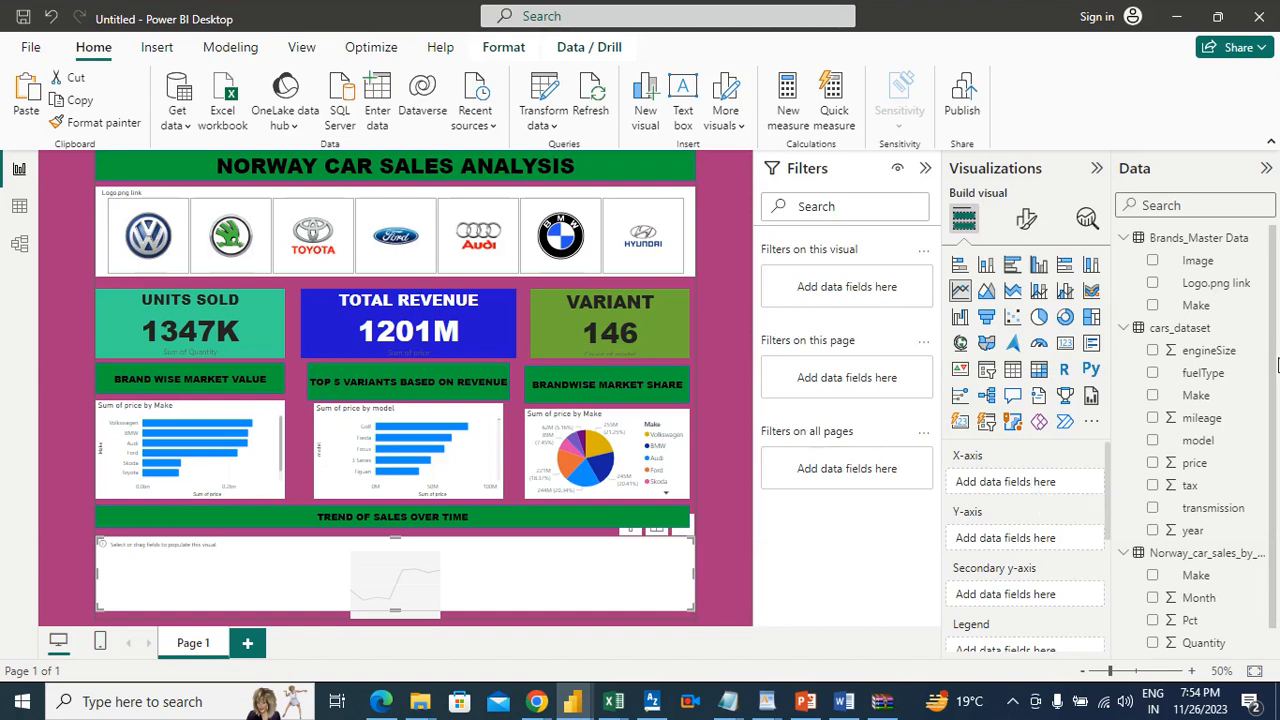
{"action": "left_click_drag", "start_coordinate": [1185, 532], "coordinate": [1030, 488]}
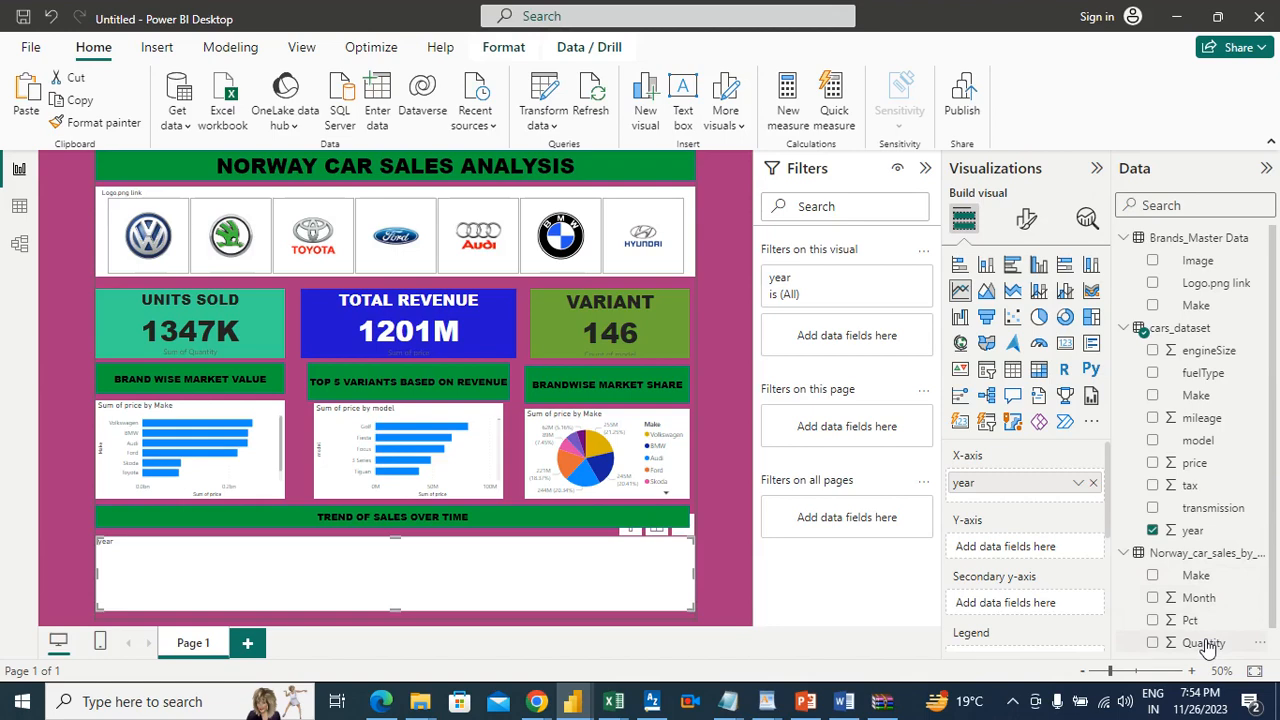
Step: Try Quantity as the line chart's Y-axis, test it with the Skoda logo filter, and clear the filter
{"action": "left_click_drag", "start_coordinate": [1208, 645], "coordinate": [1049, 548]}
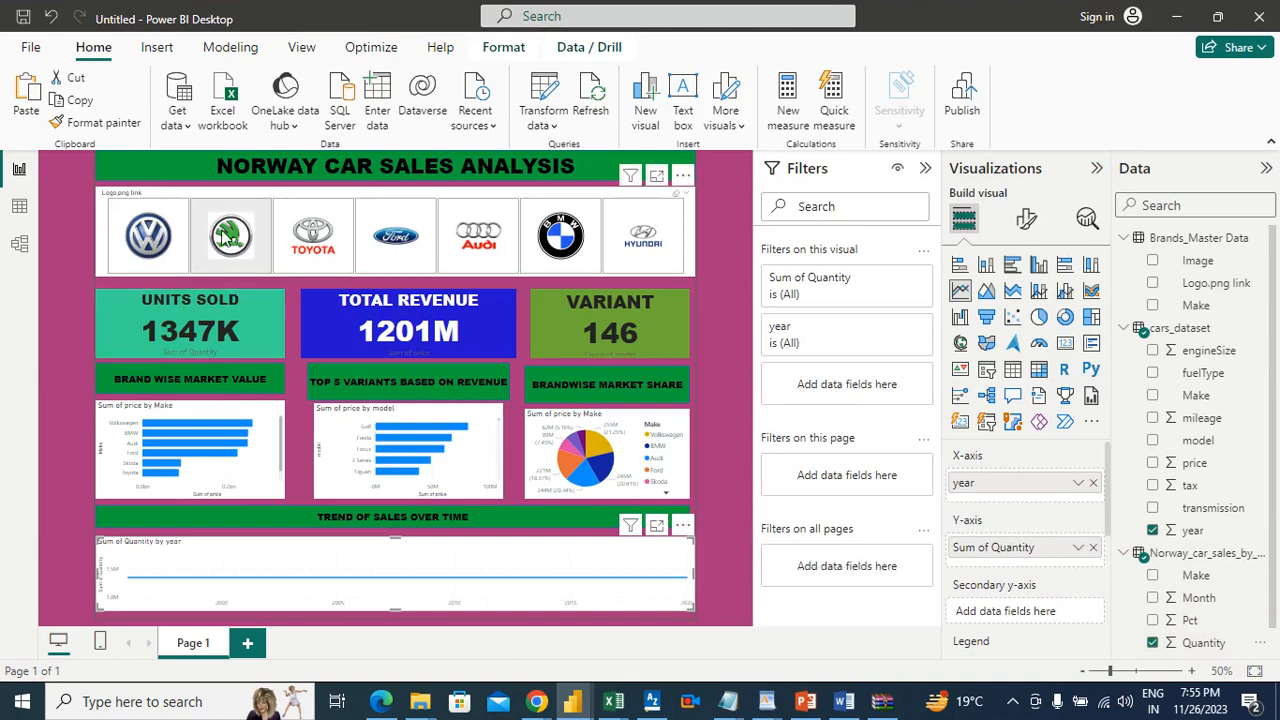
{"action": "left_click", "coordinate": [253, 203]}
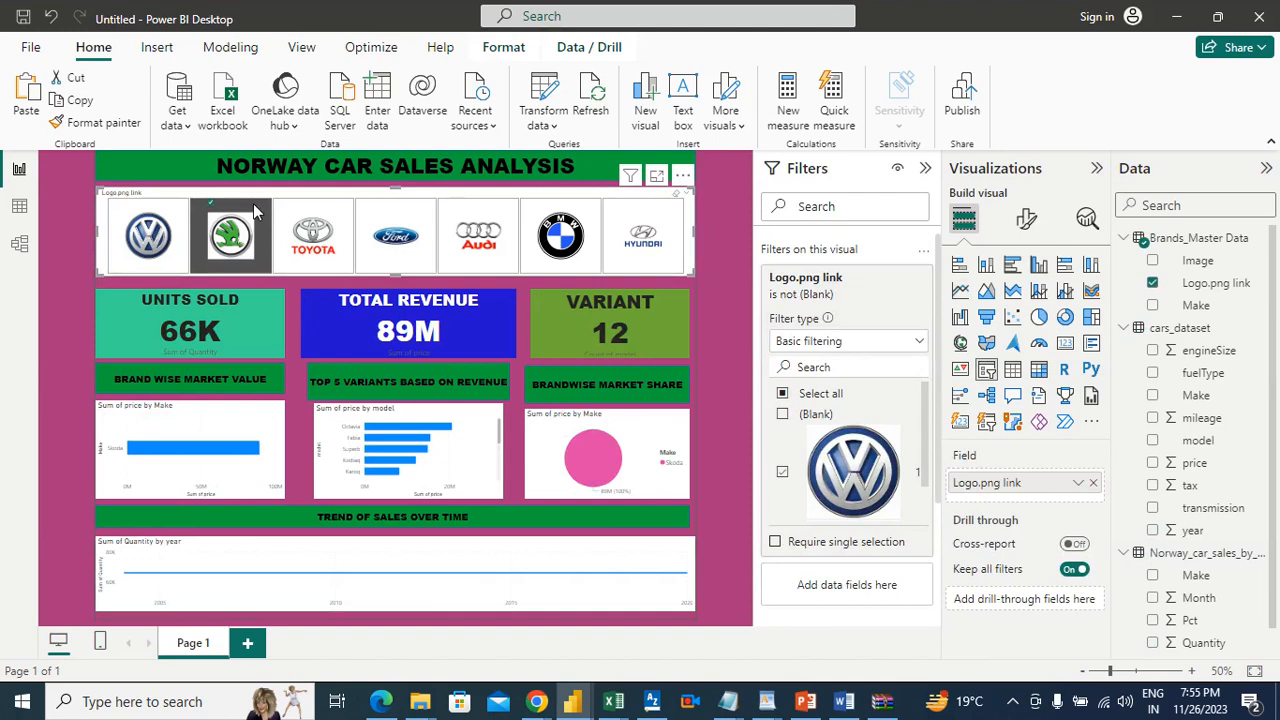
{"action": "left_click", "coordinate": [253, 203]}
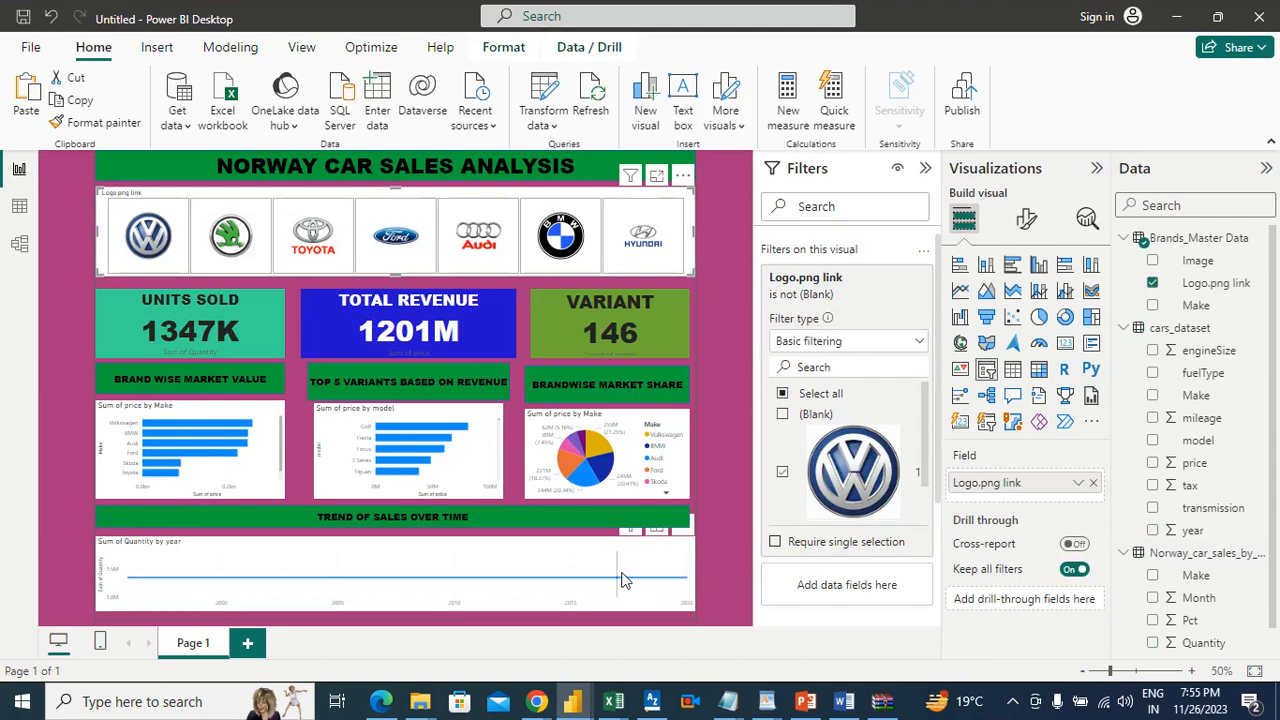
{"action": "mouse_move", "coordinate": [622, 580]}
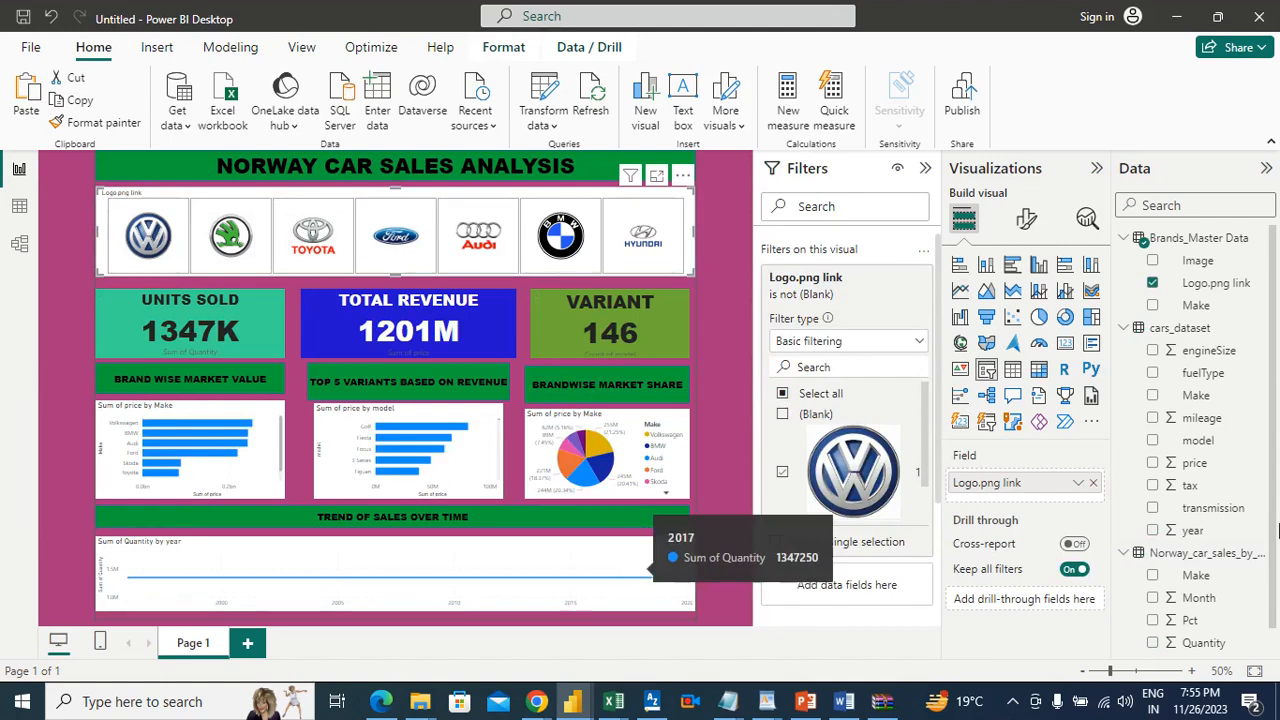
Step: Recheck item 7 in the Word document, and in Power BI Desktop replace Quantity on the line chart's Y-axis with the count of model
{"action": "scroll", "coordinate": [1275, 500], "scroll_direction": "down", "scroll_amount": 1}
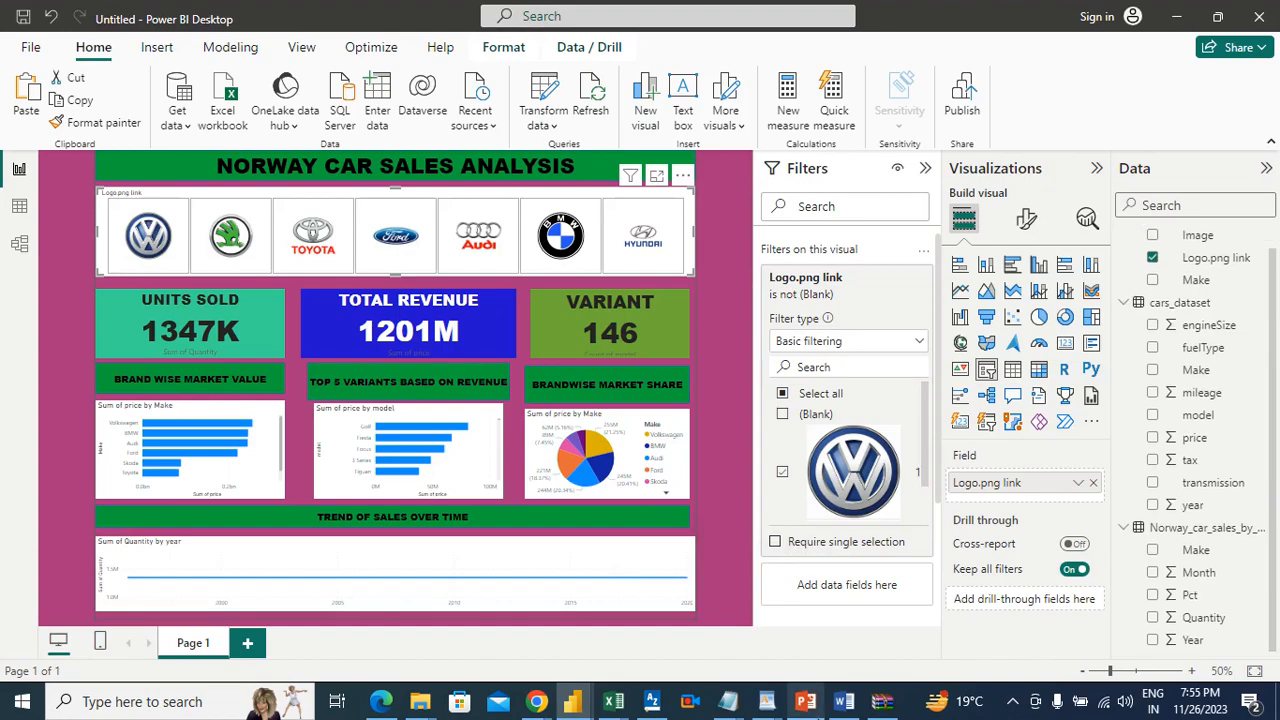
{"action": "left_click", "coordinate": [843, 708]}
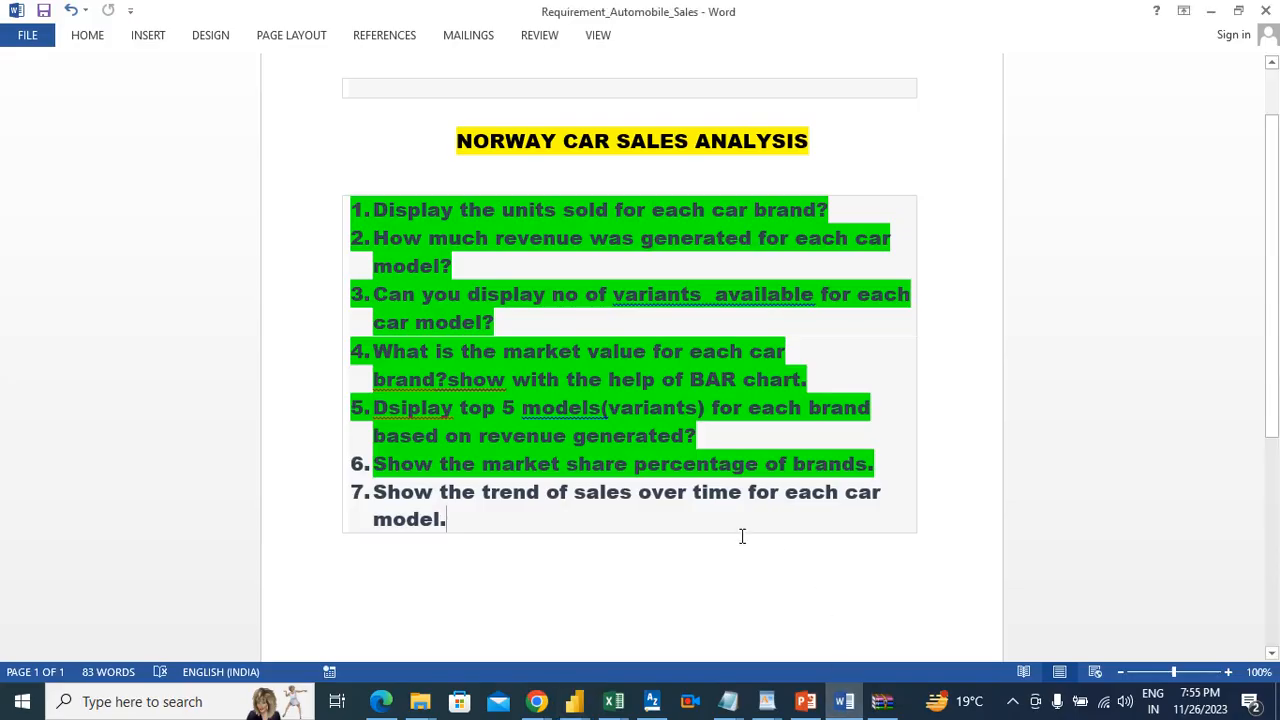
{"action": "key", "text": "alt+Tab"}
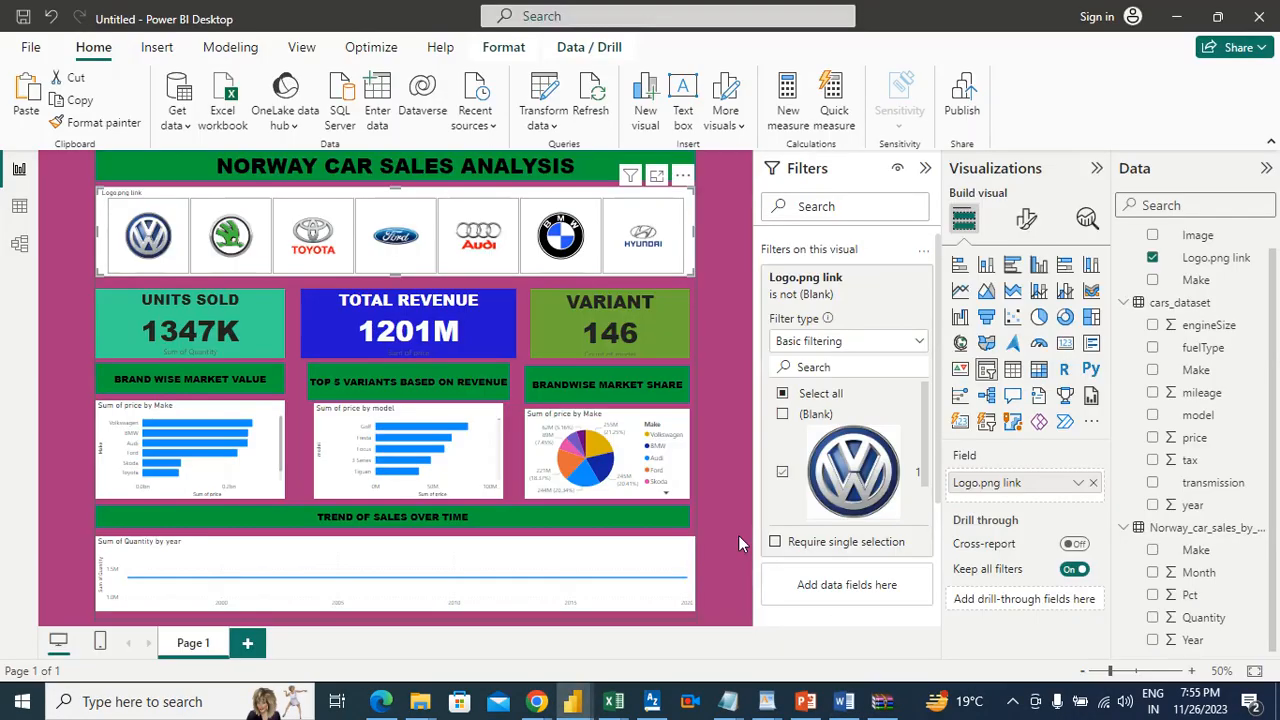
{"action": "left_click", "coordinate": [604, 556]}
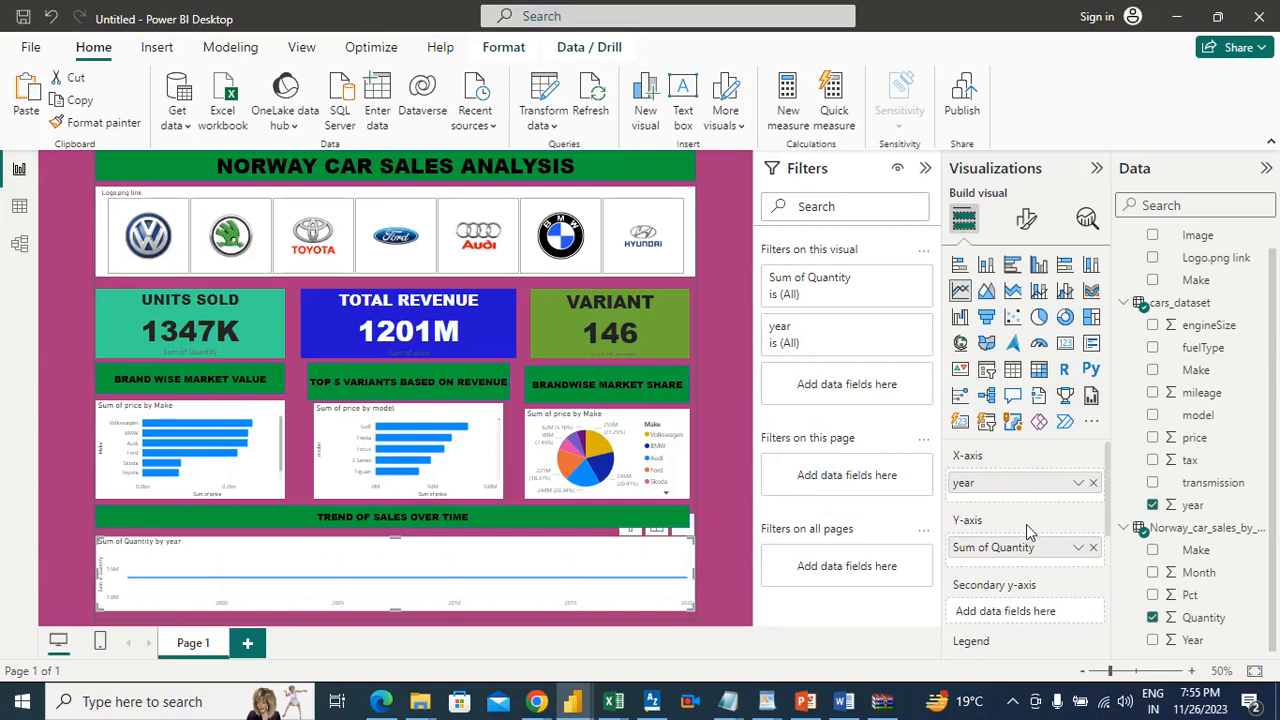
{"action": "left_click", "coordinate": [1093, 548]}
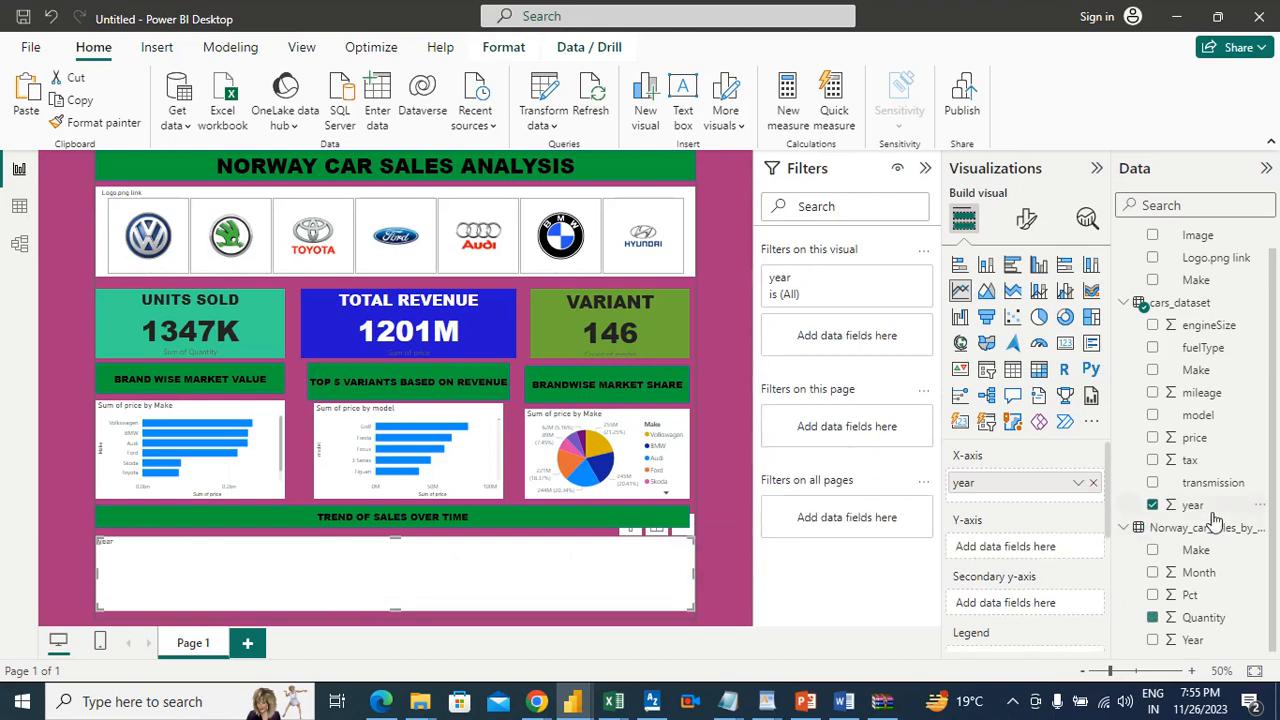
{"action": "left_click_drag", "start_coordinate": [1203, 416], "coordinate": [1033, 550]}
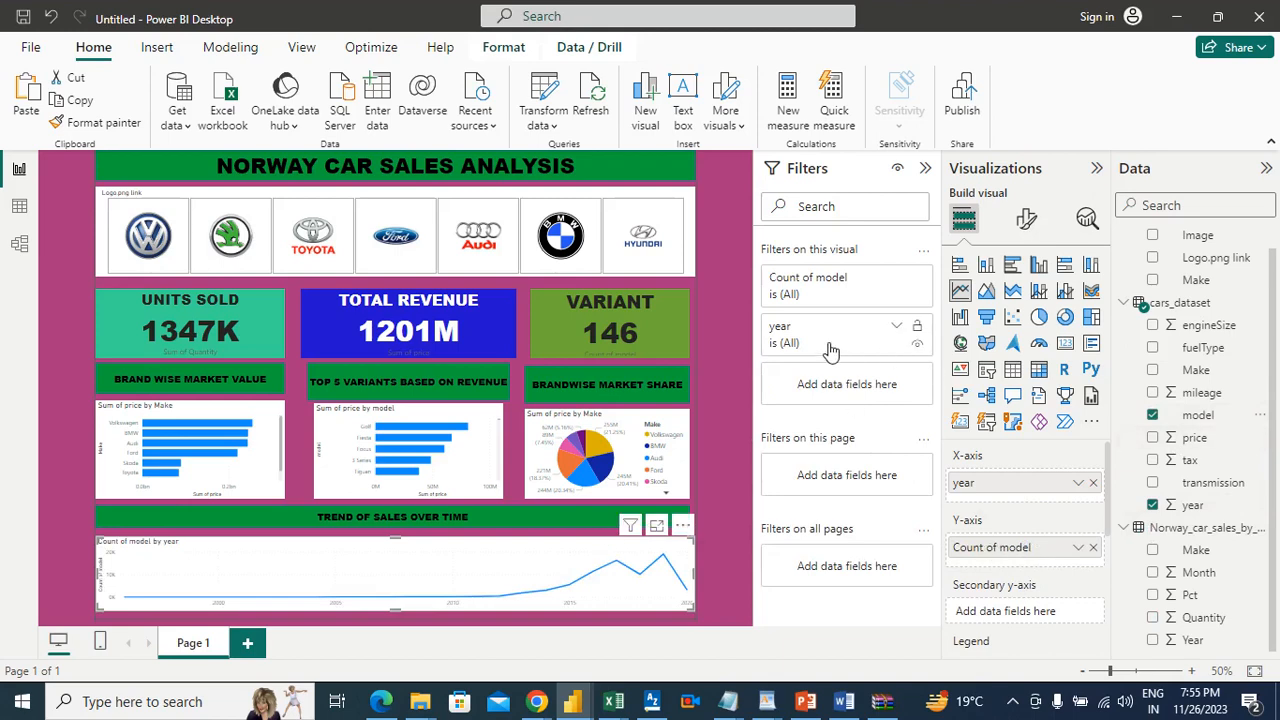
{"action": "left_click", "coordinate": [725, 405]}
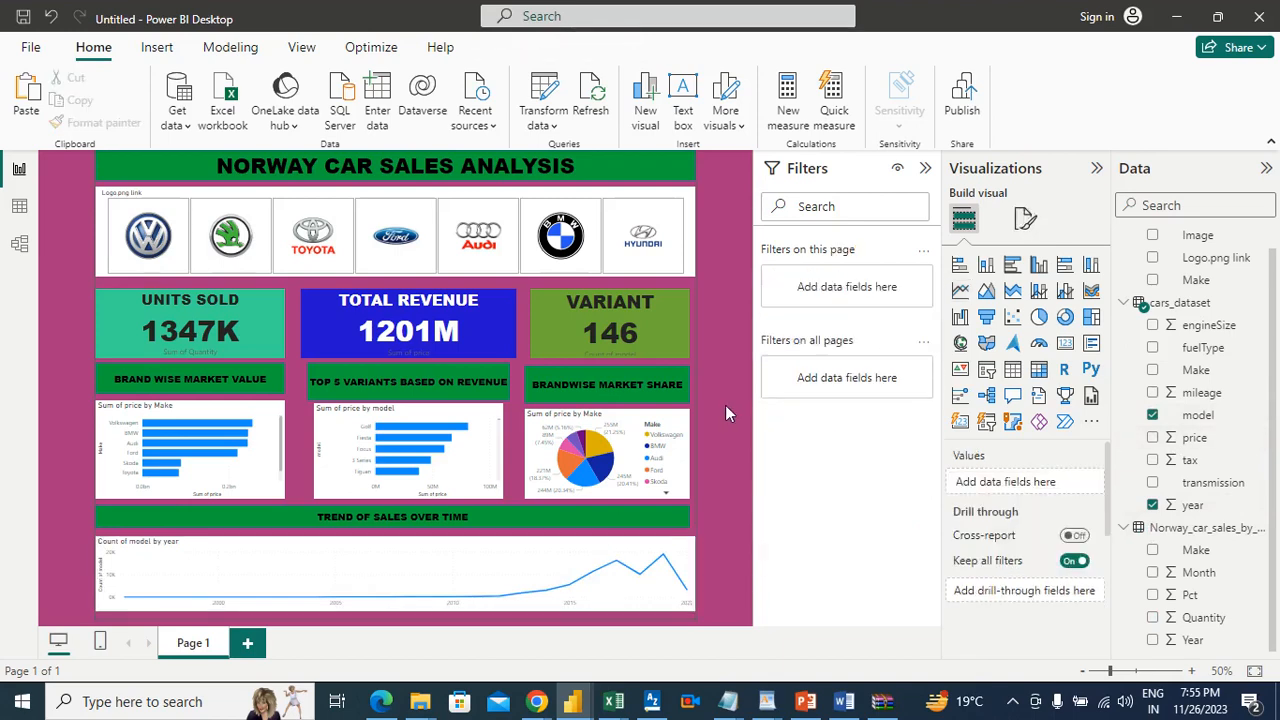
Step: Filter the report by the BMW logo, examine the sales trend line chart in focus mode, and return to clear the filter
{"action": "left_click", "coordinate": [589, 210]}
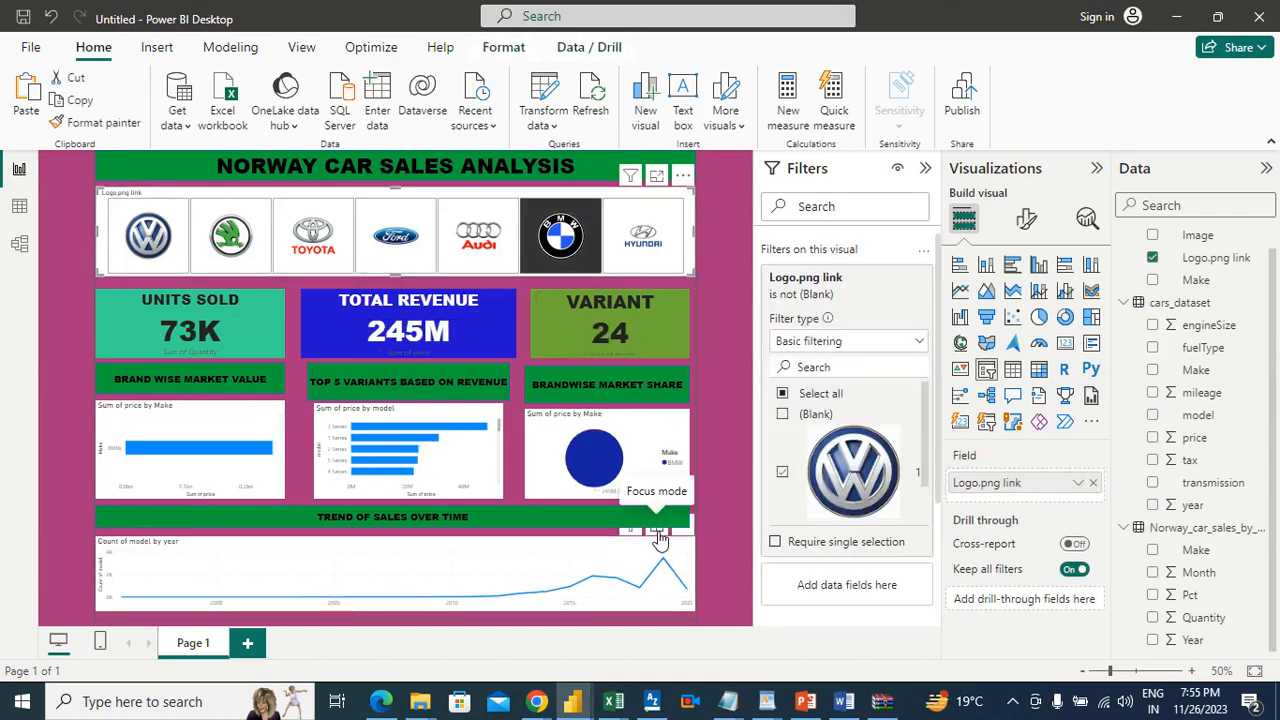
{"action": "left_click", "coordinate": [658, 530]}
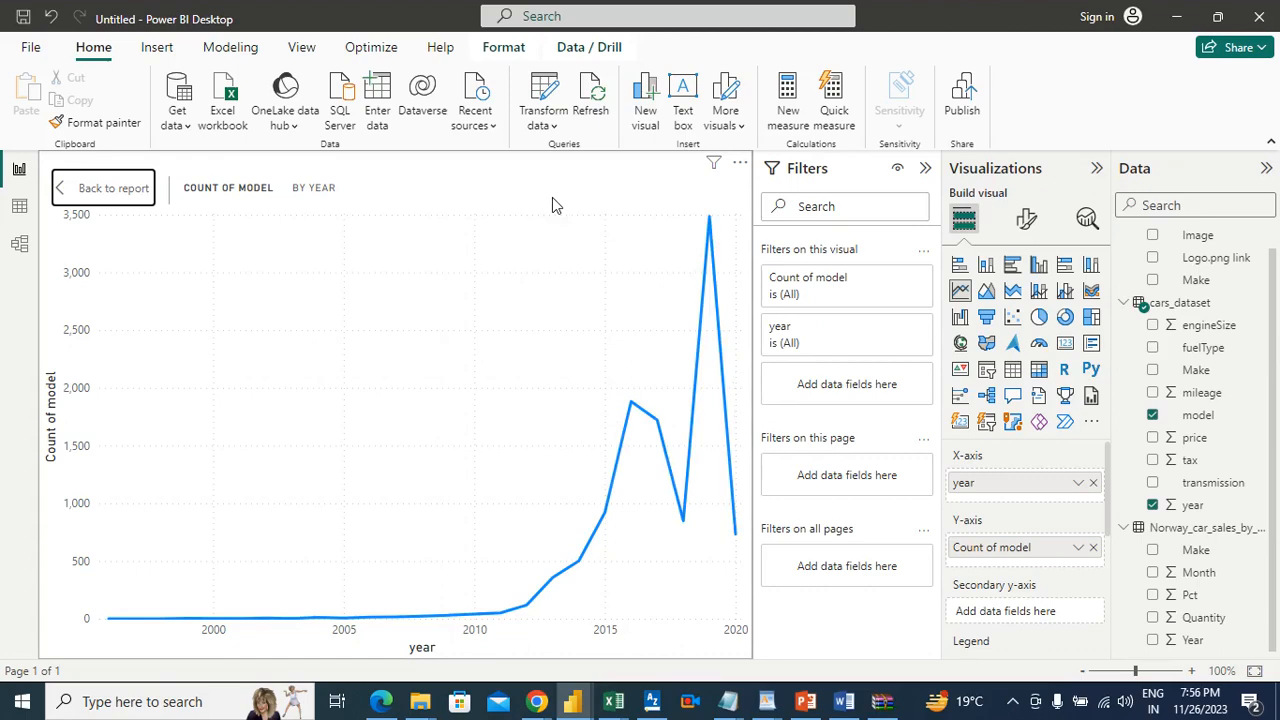
{"action": "left_click", "coordinate": [126, 197]}
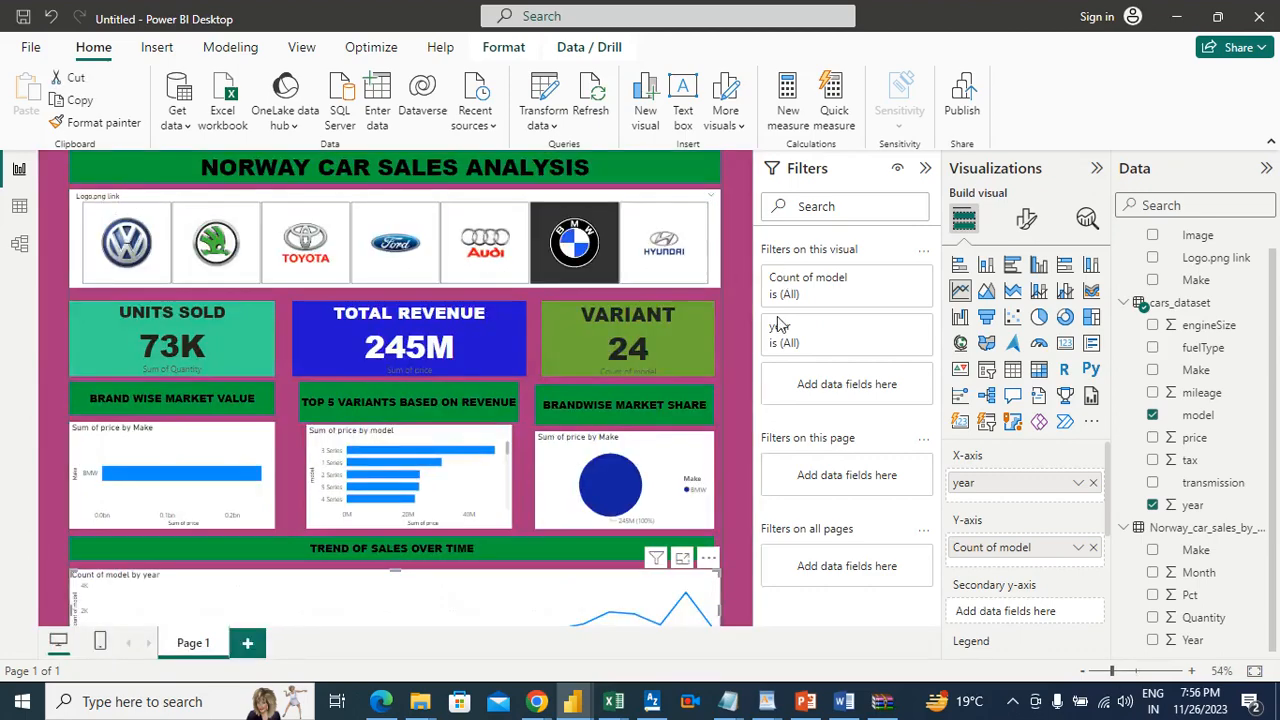
{"action": "left_click", "coordinate": [733, 291]}
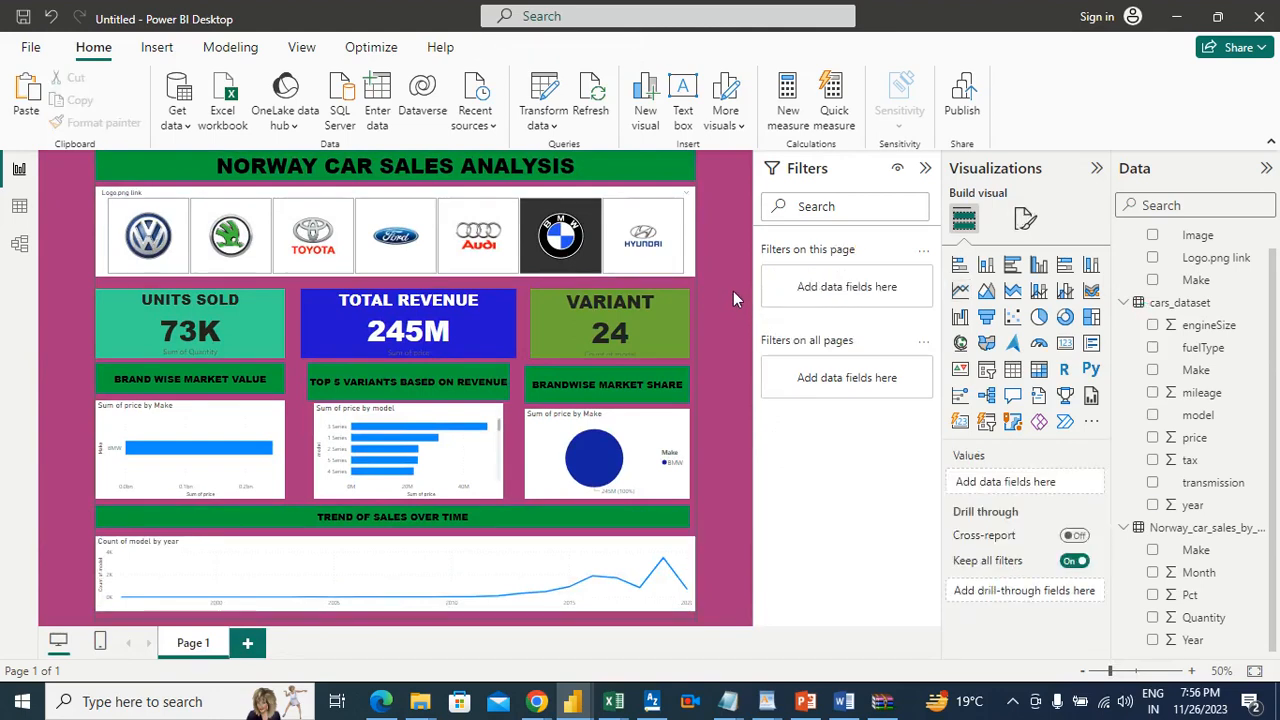
{"action": "left_click", "coordinate": [588, 220]}
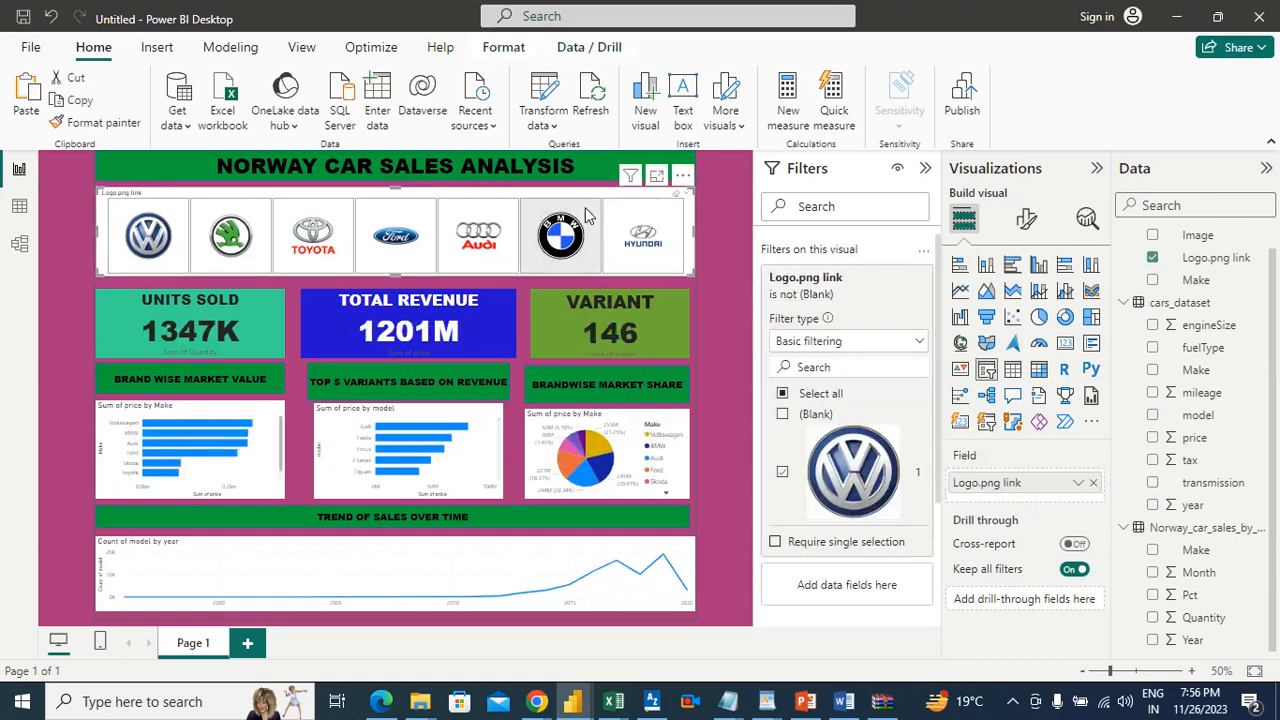
{"action": "left_click", "coordinate": [723, 369]}
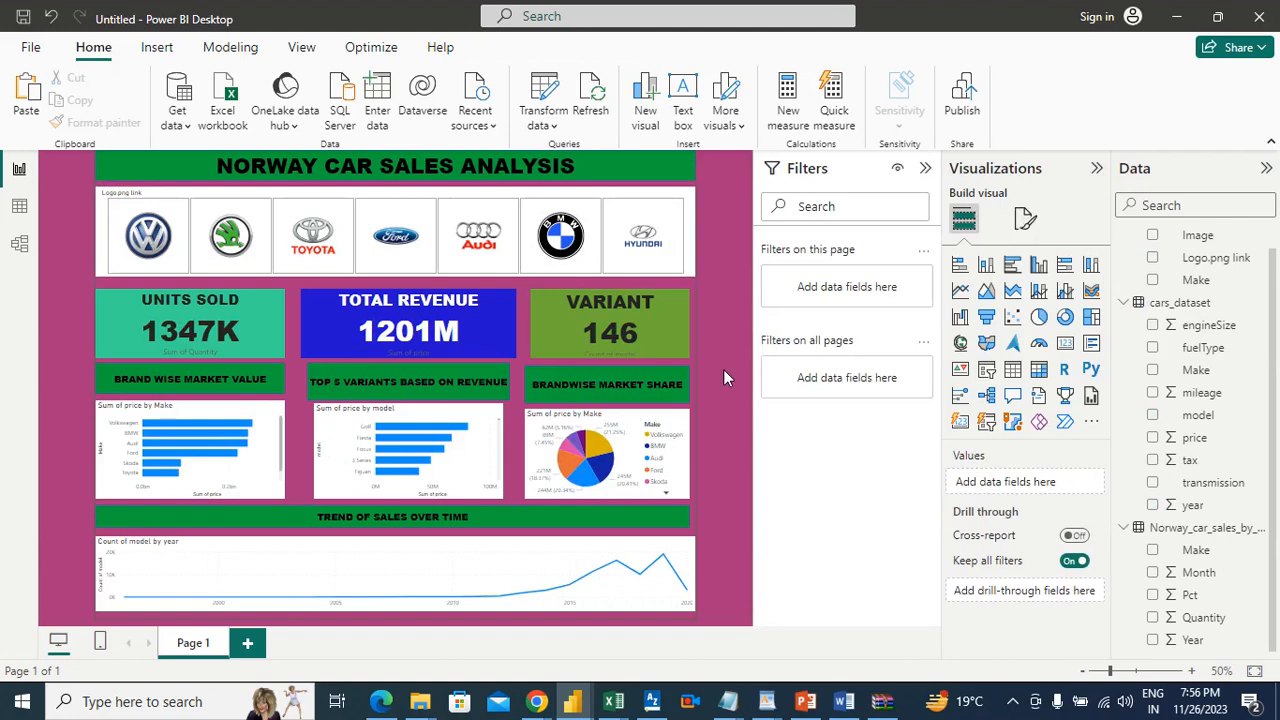